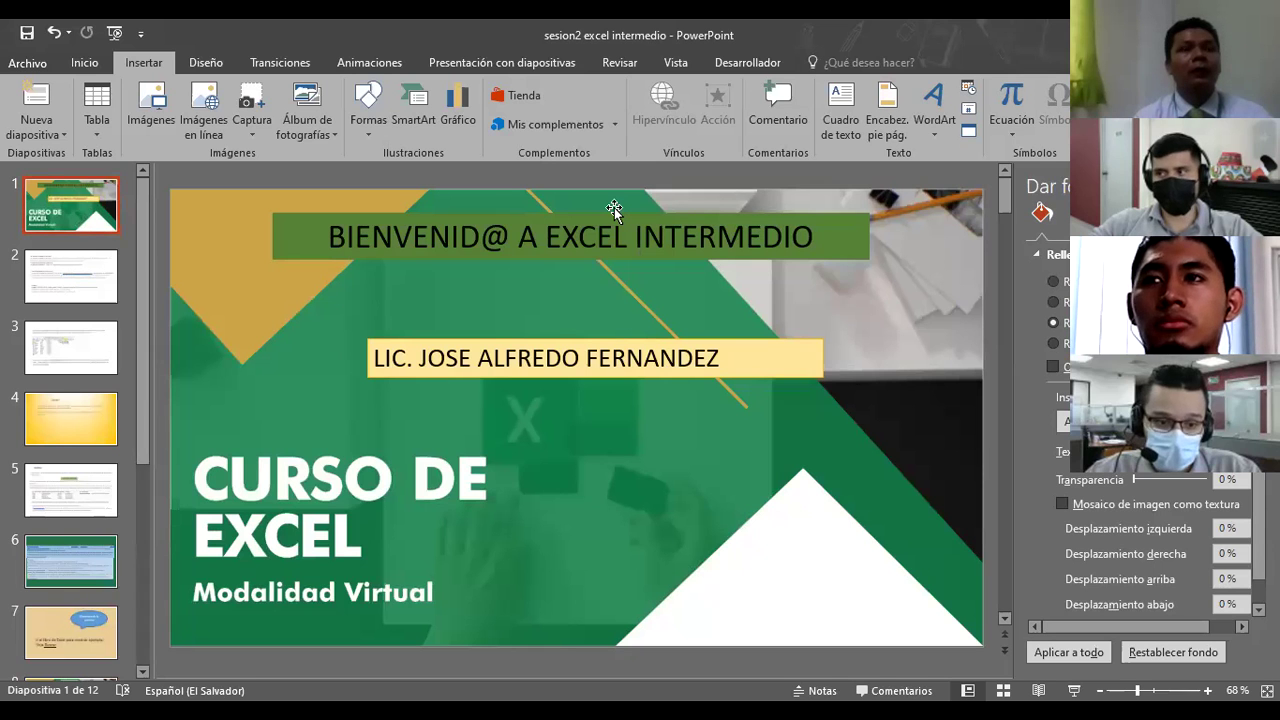
Run the 'Curso de Excel' welcome slide as a full-screen slideshow from slide 1.
key("F5")
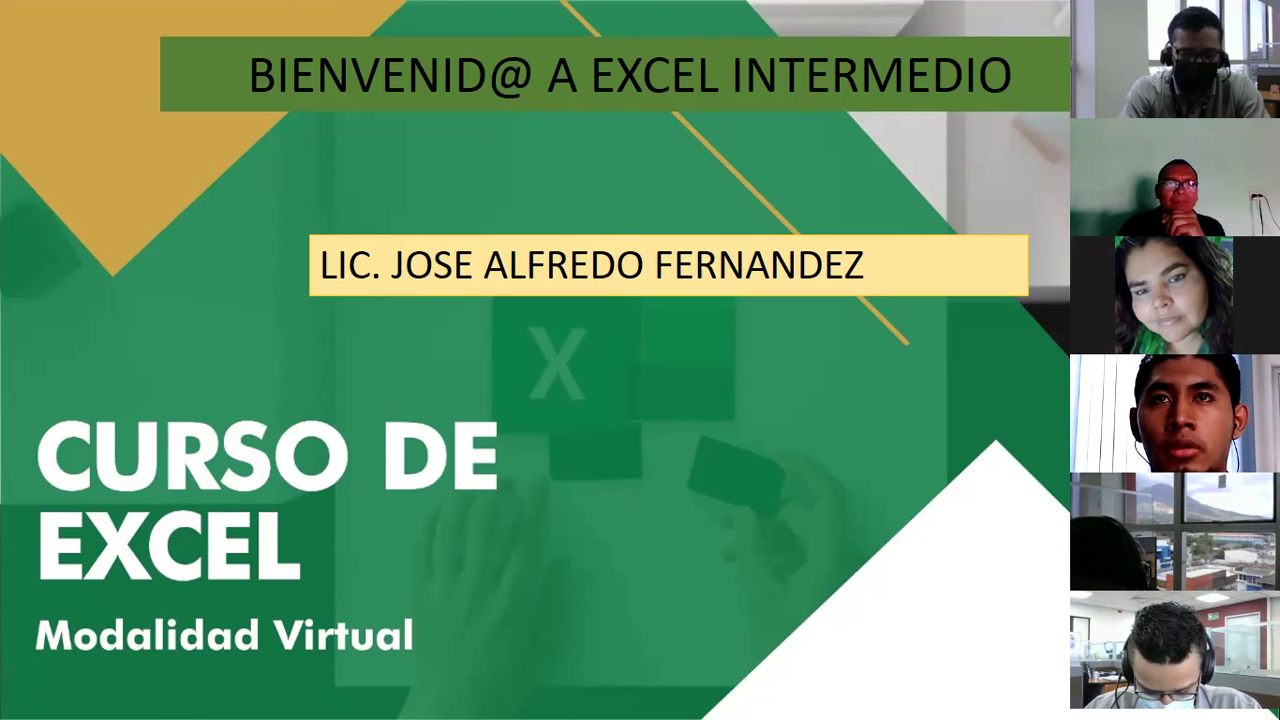
left_click(254, 646)
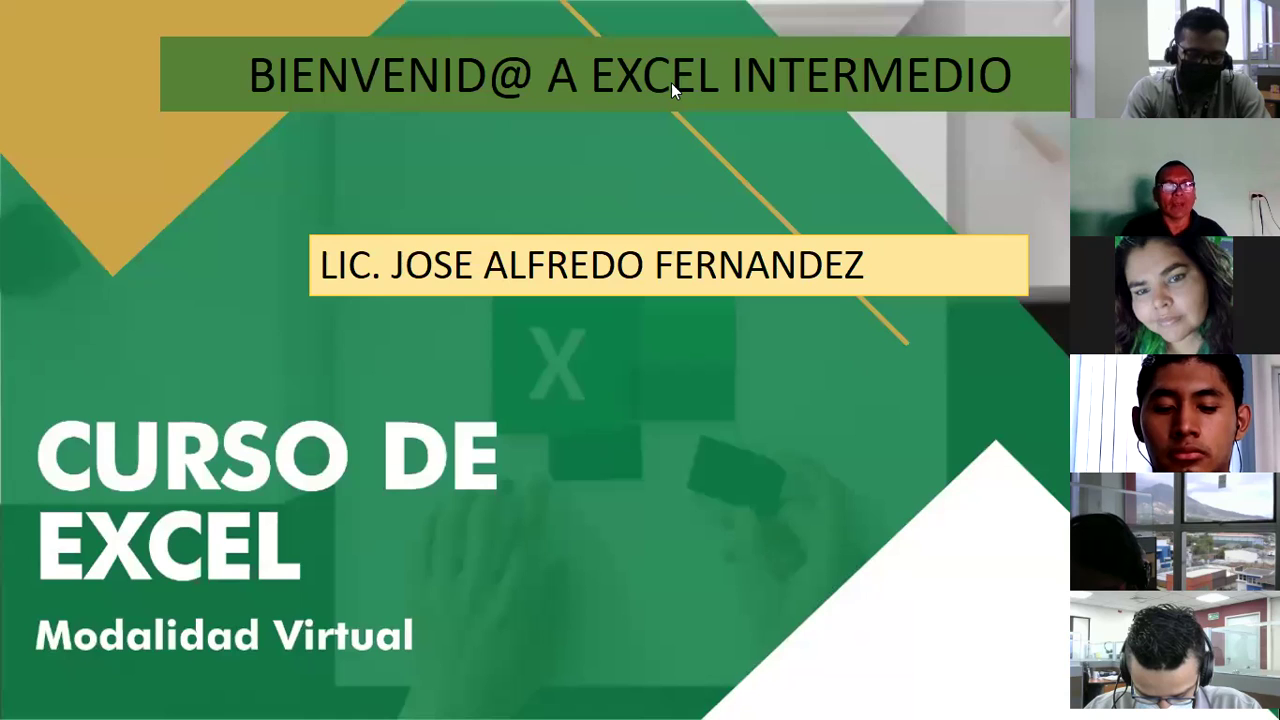
Switch to the Excel practice workbook and open the 'si anidada' sheet.
key("alt+Tab")
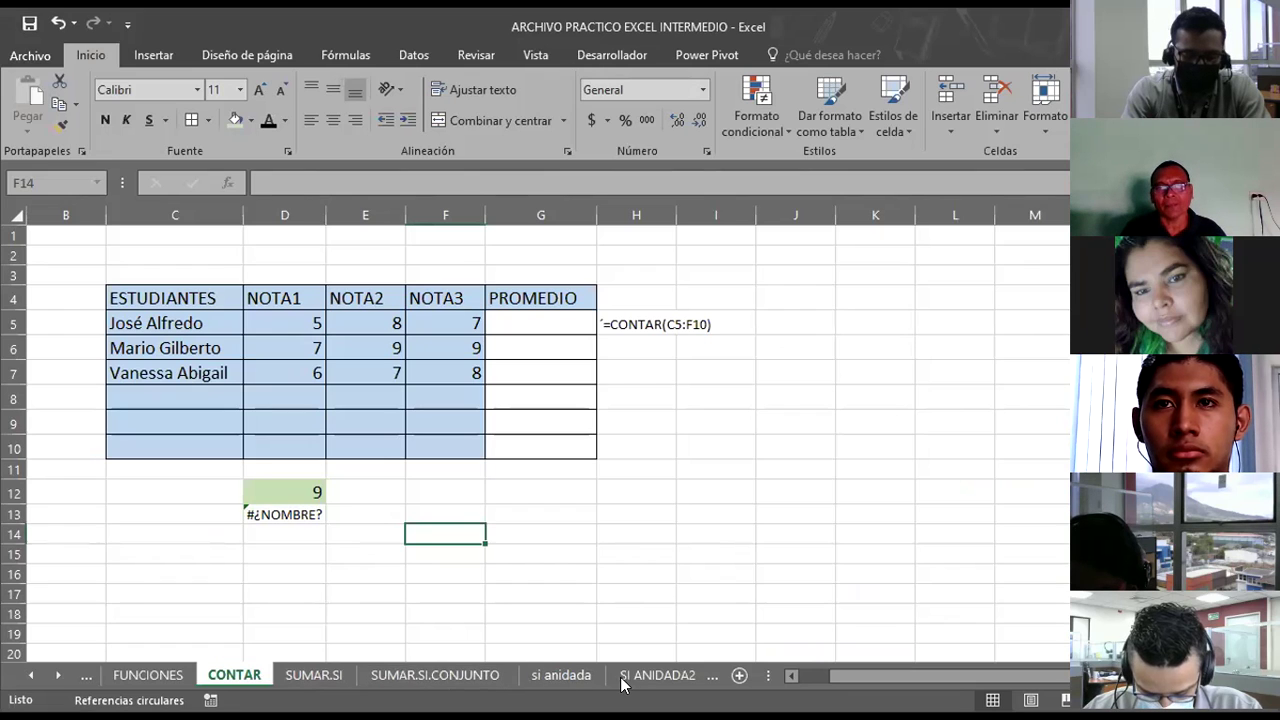
left_click(55, 676)
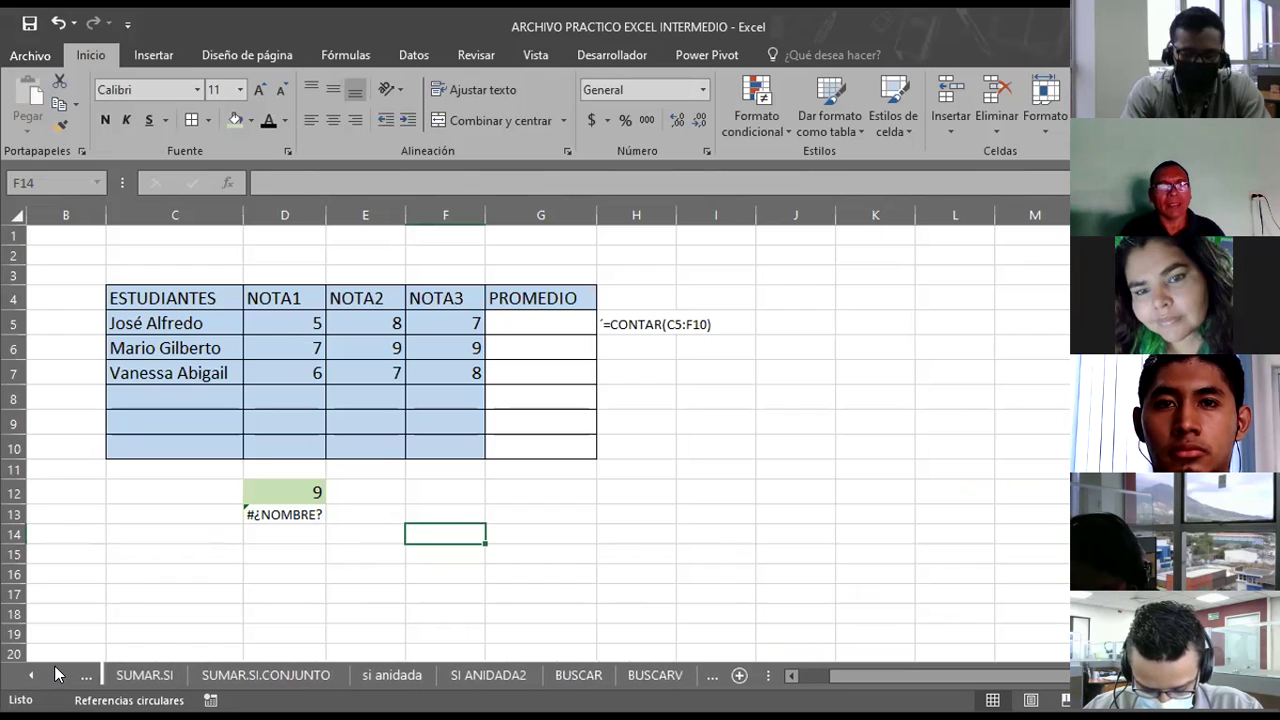
left_click(372, 680)
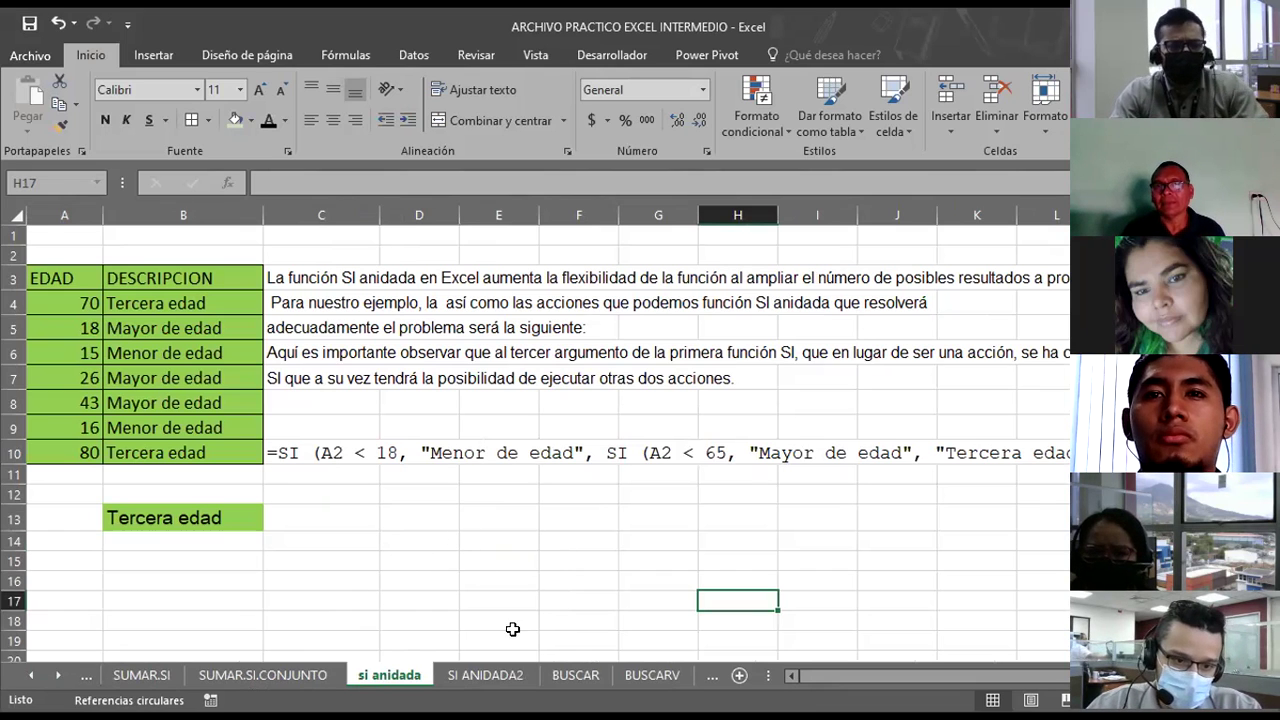
Glance at SI ANIDADA2, then return to 'si anidada' and review cells C14 to C16.
left_click(466, 680)
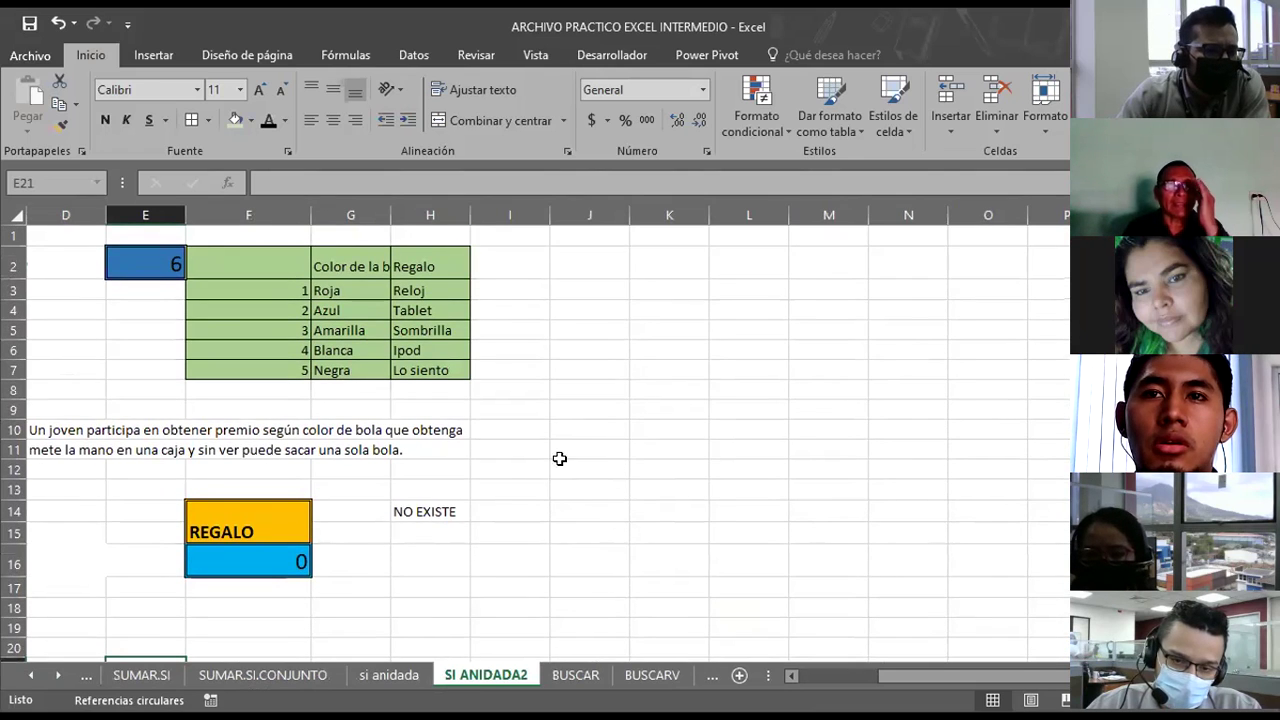
left_click(634, 366)
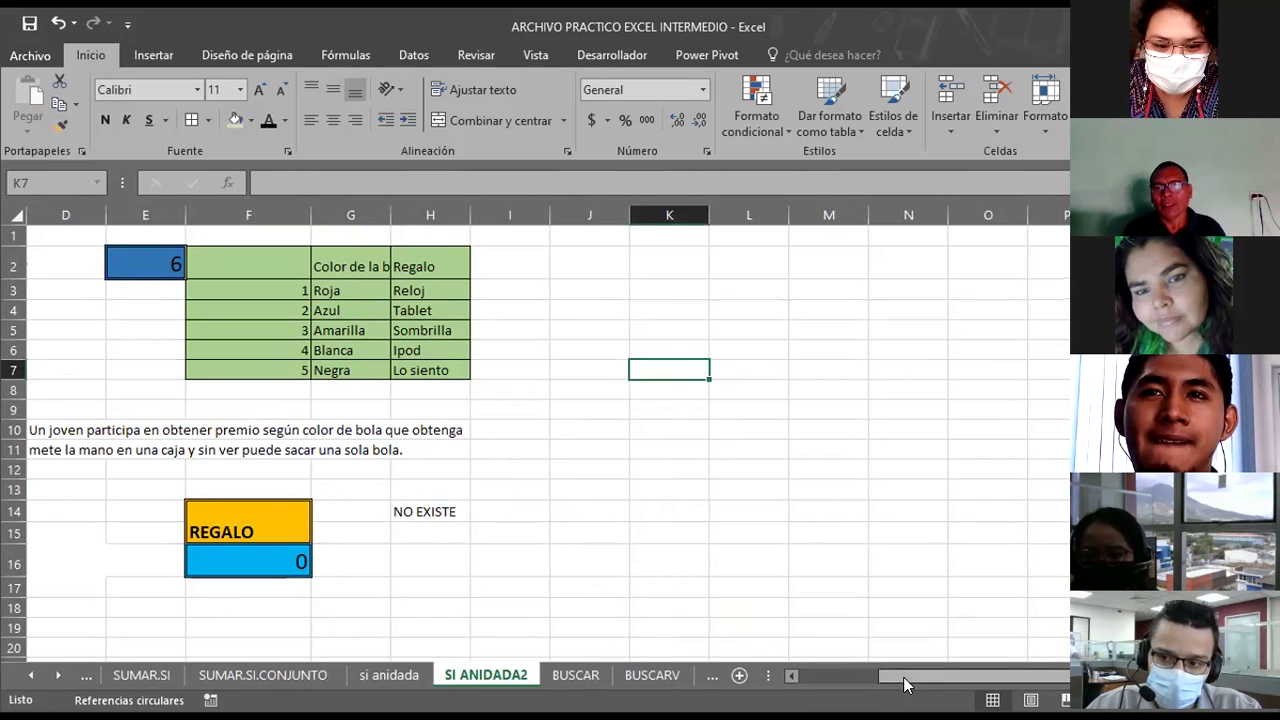
left_click_drag(905, 684, 810, 684)
left_click(368, 678)
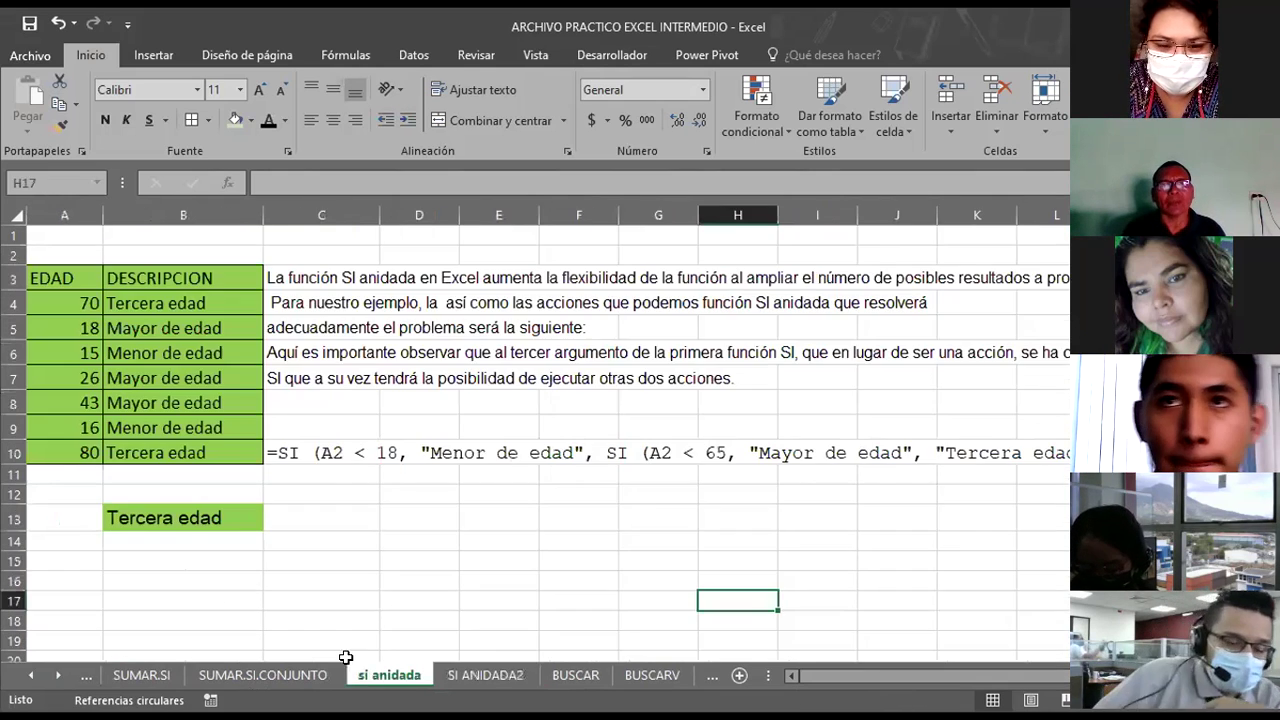
left_click(343, 540)
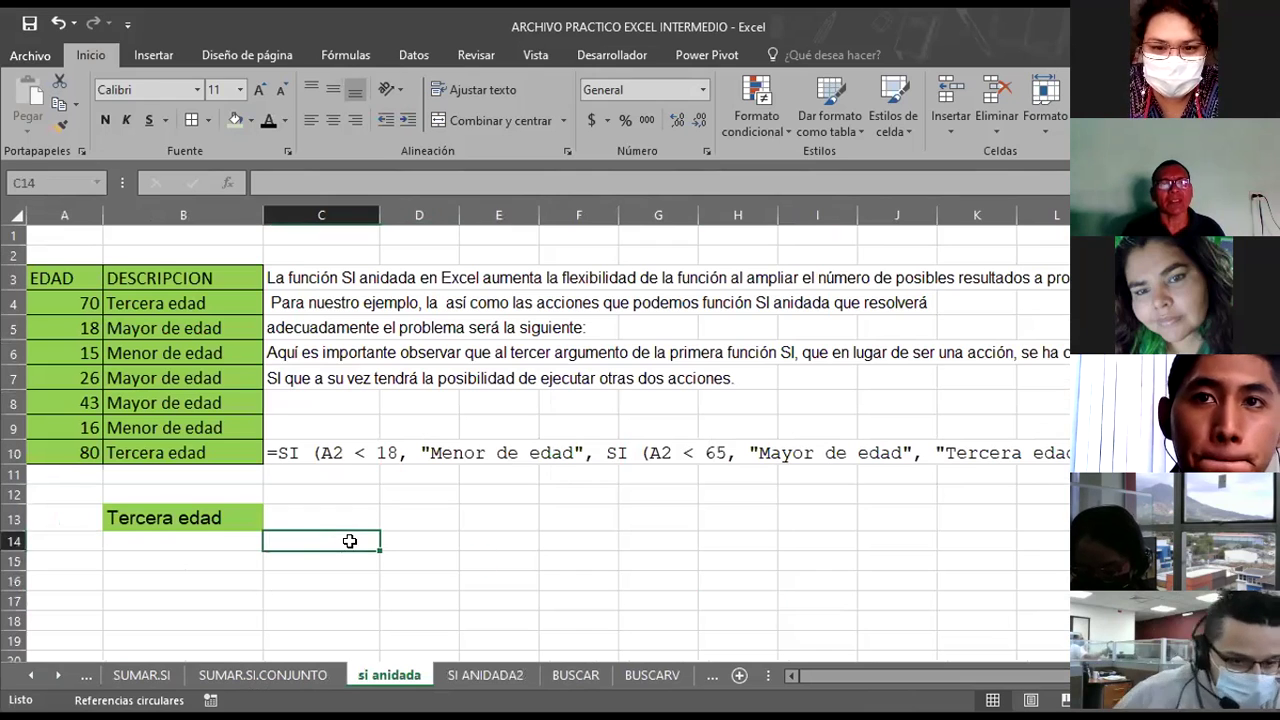
left_click(177, 567)
left_click(297, 571)
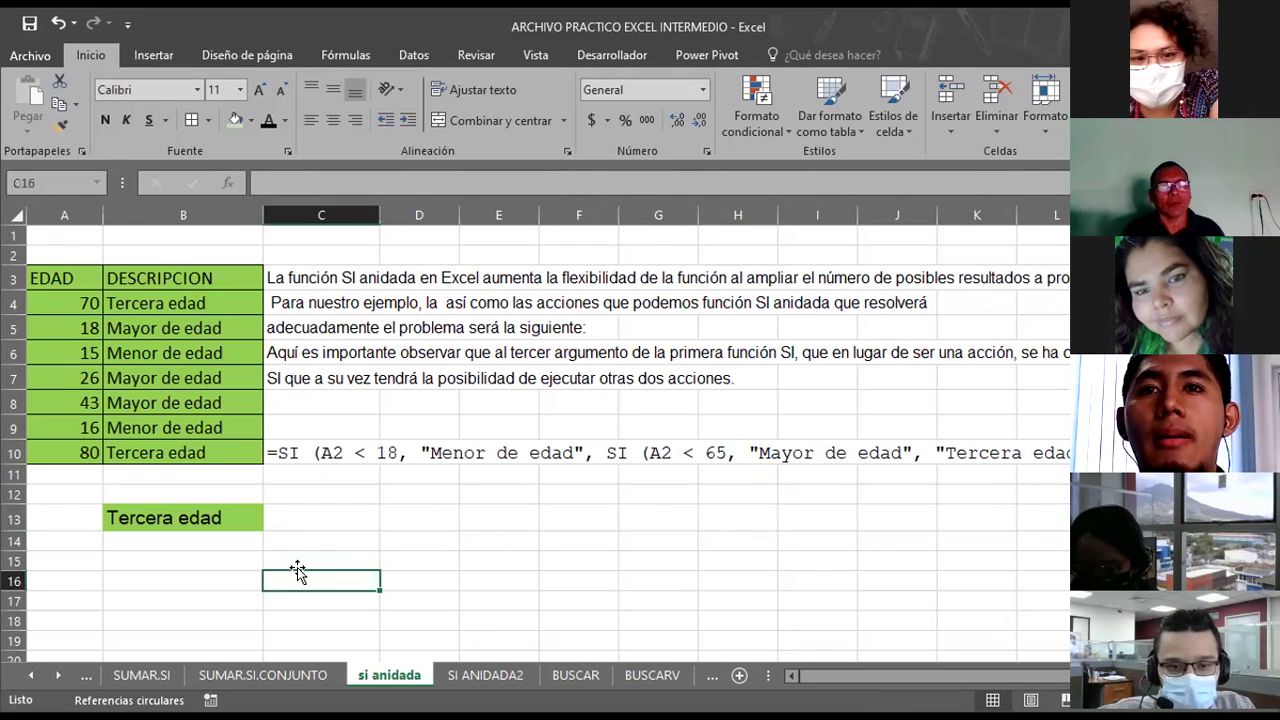
left_click(300, 556)
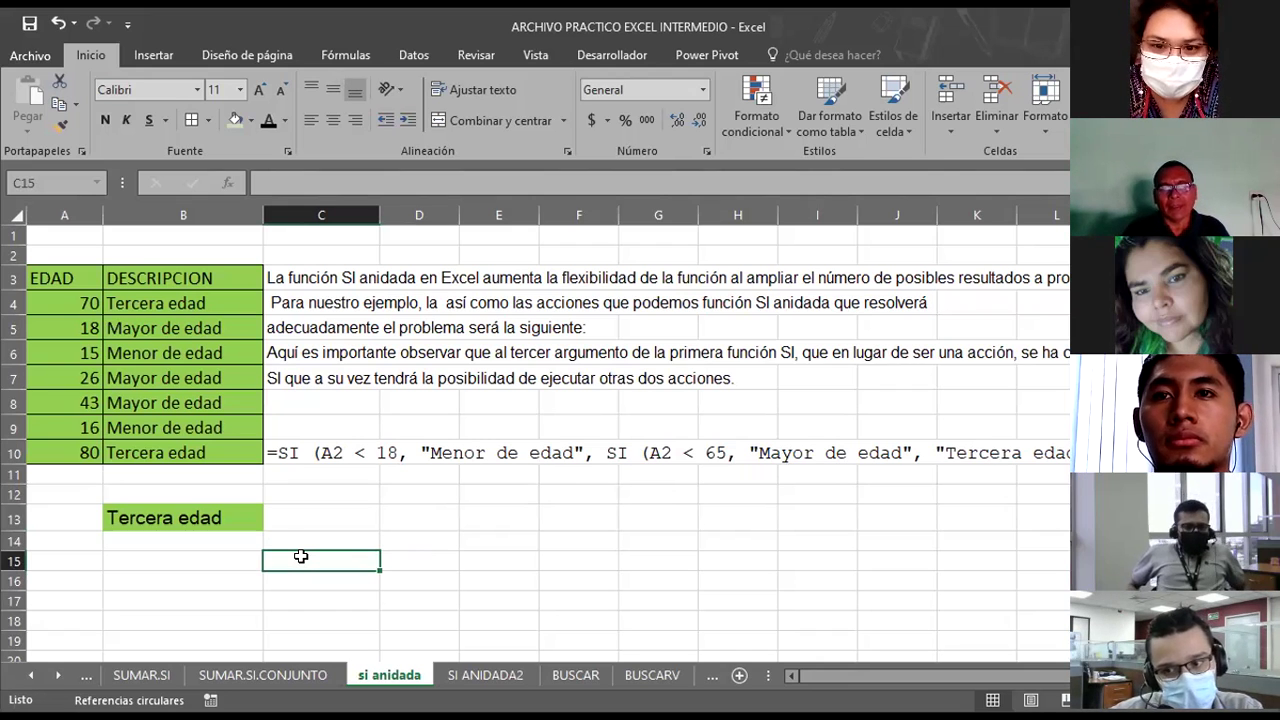
Switch to the SI ANIDADA2 ball-colour gift sheet and select cell E18.
left_click(485, 675)
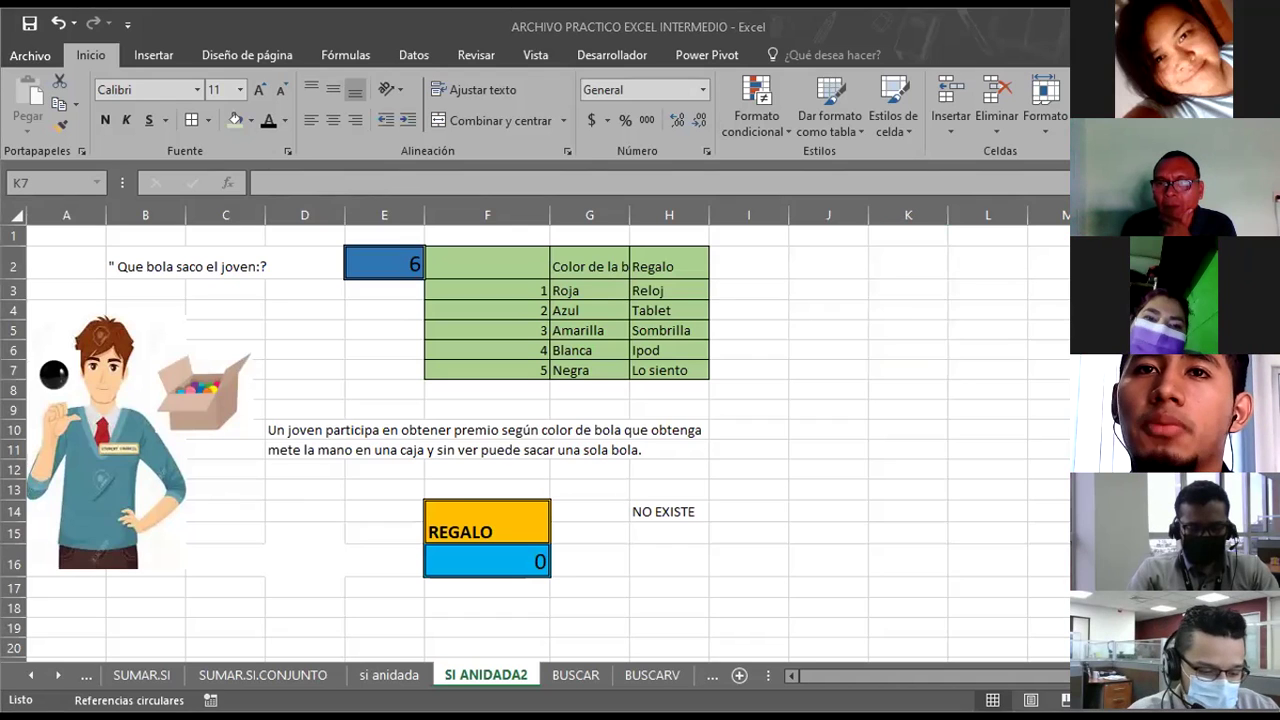
left_click(376, 609)
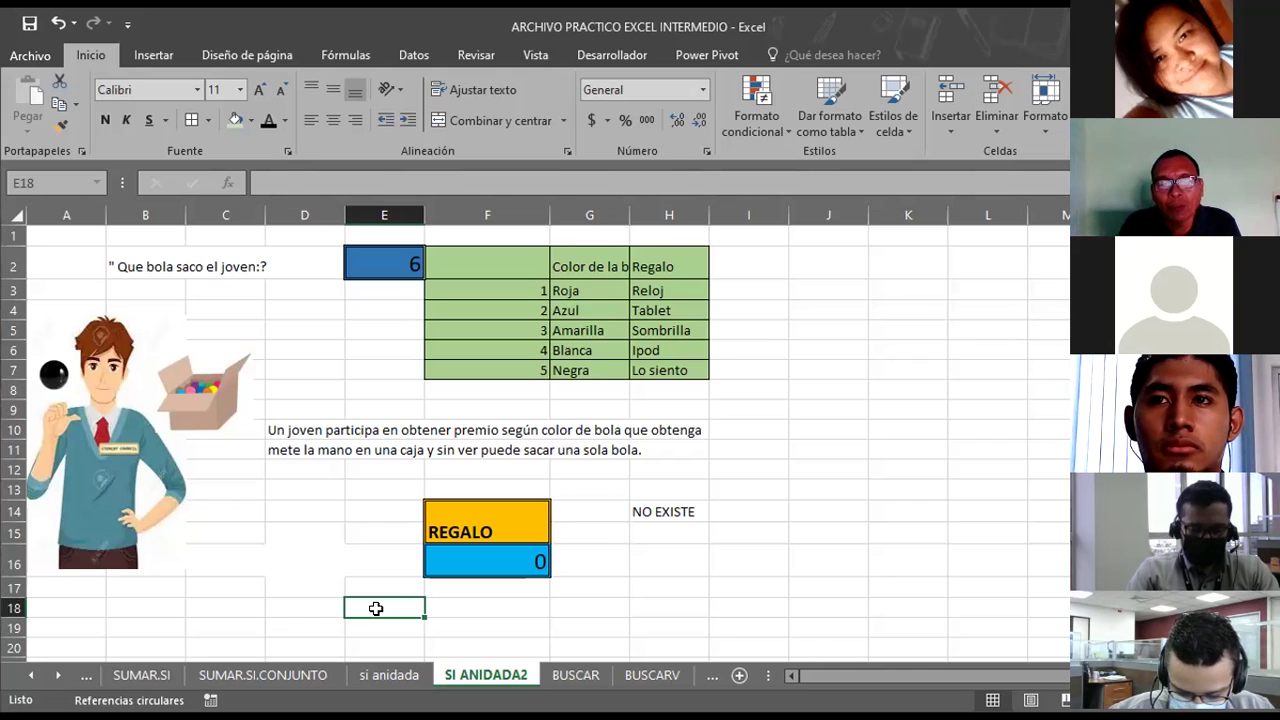
Type the start of E18's formula, =si(c8>5;"SI es correcto";, fixing typos along the way.
type("=")
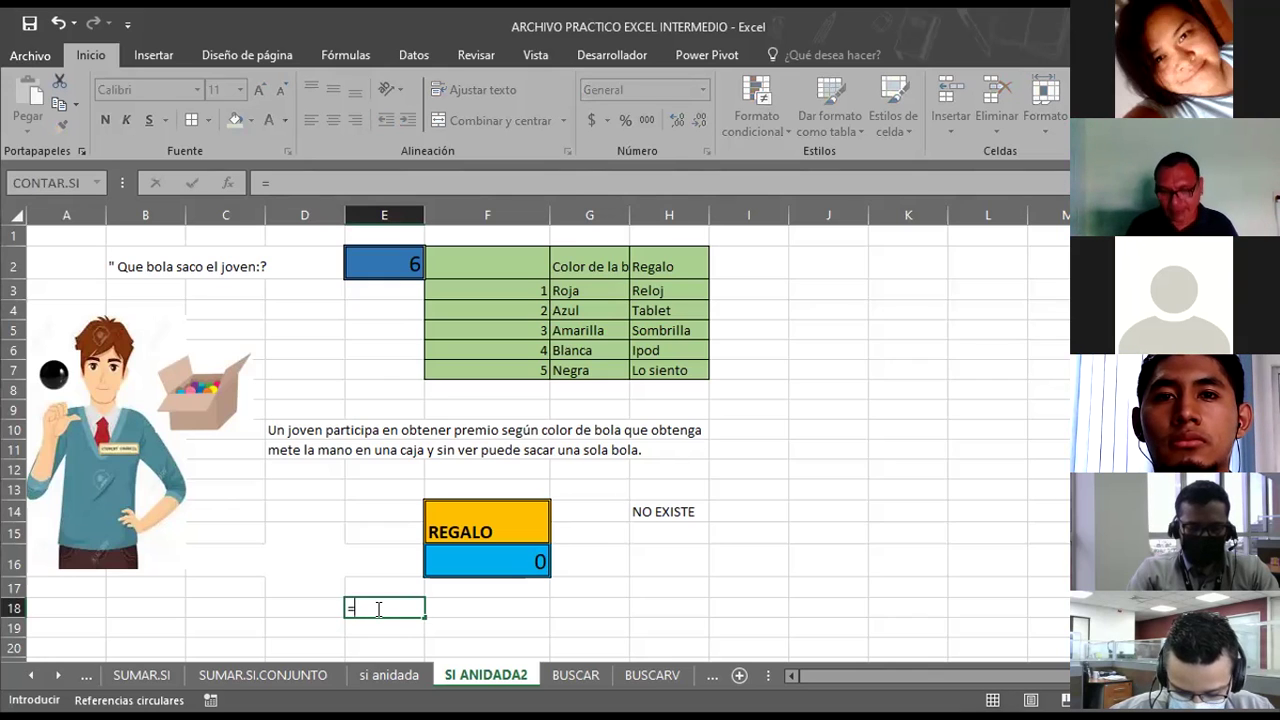
type("si")
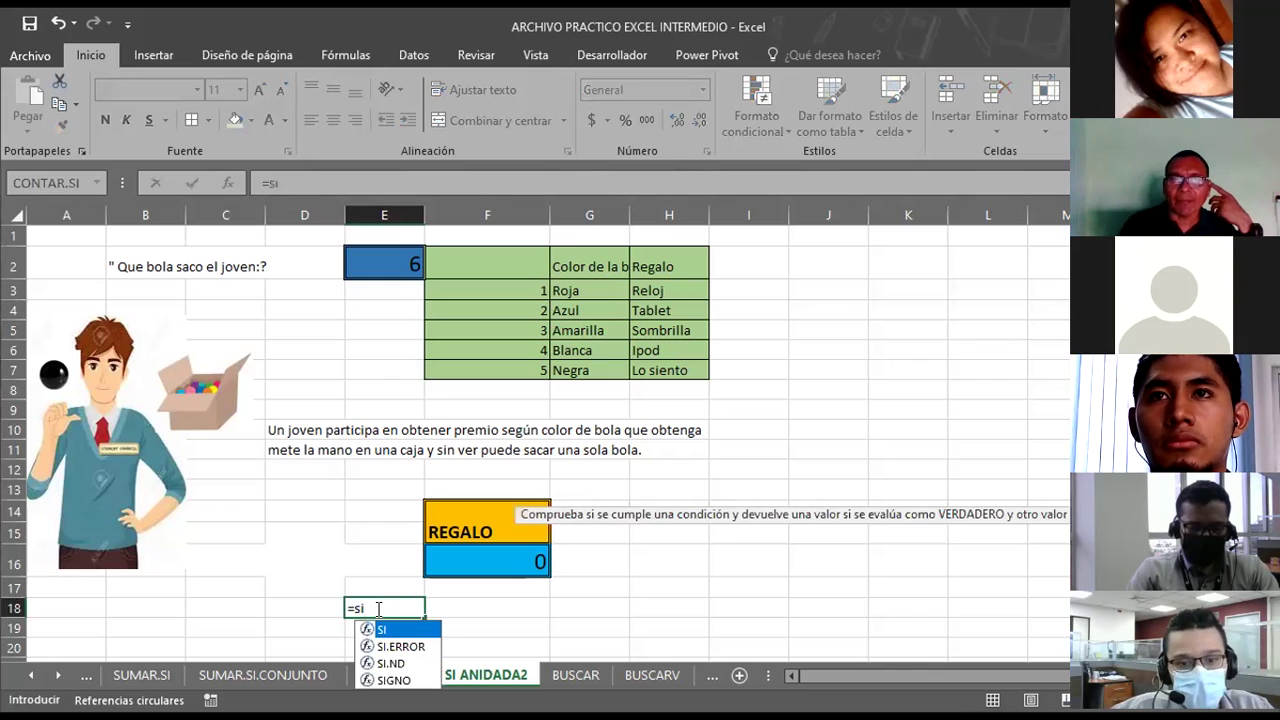
type("(c")
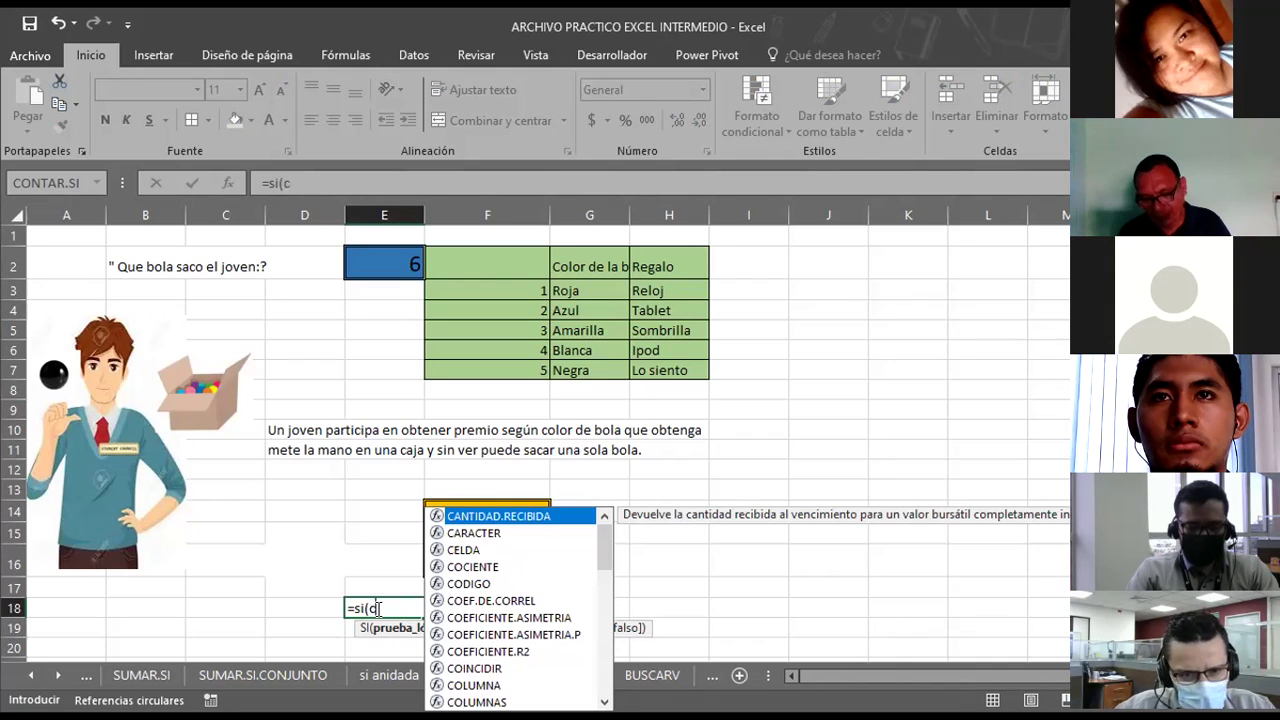
type("8>")
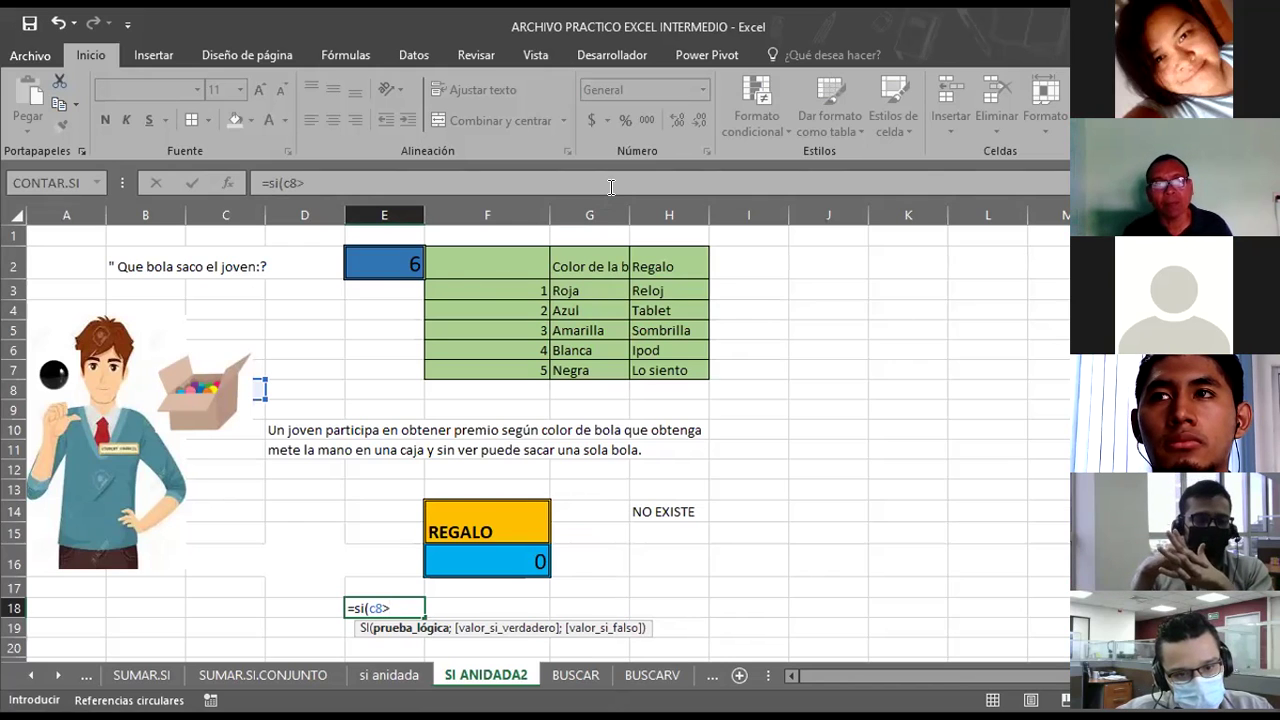
type("5")
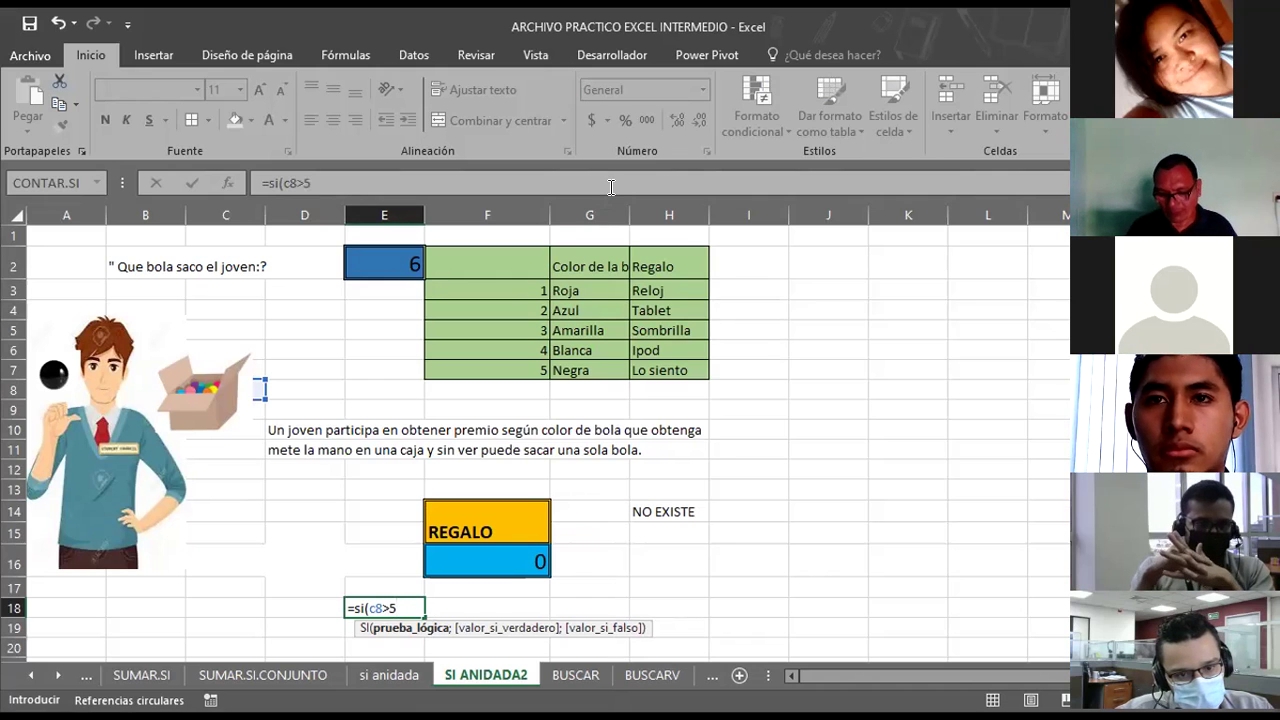
type(";")
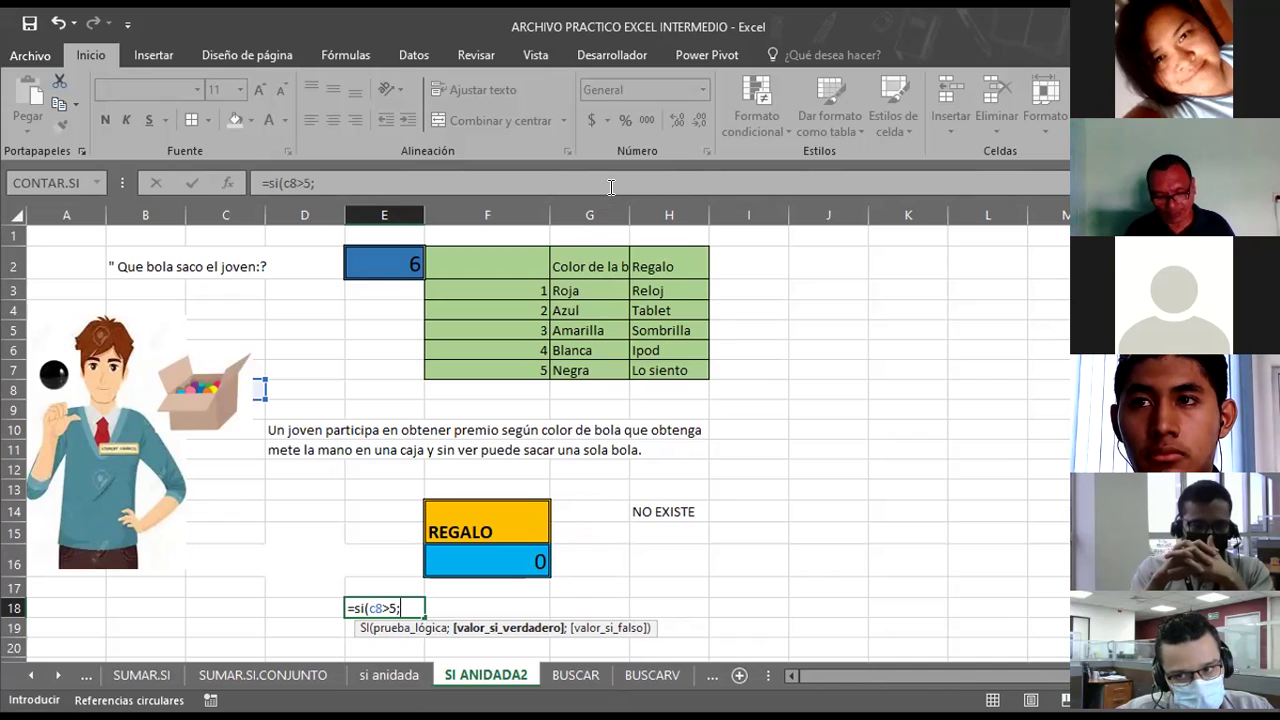
type("s")
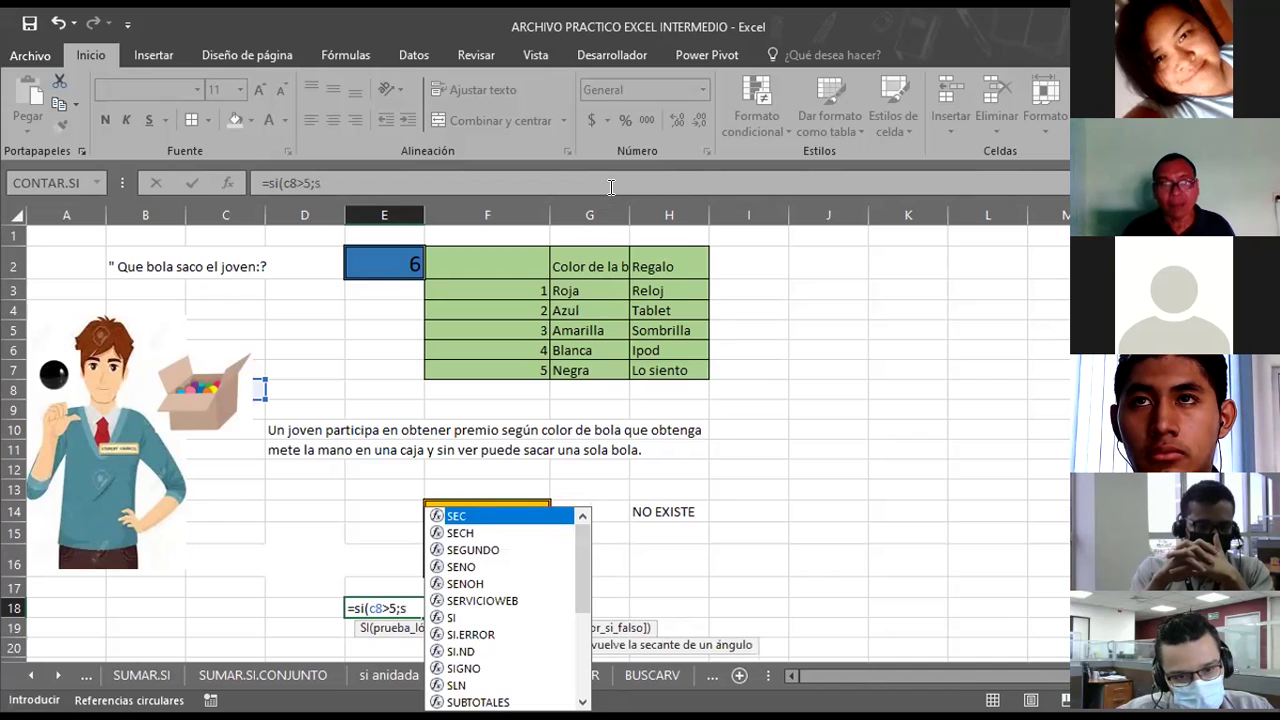
key("BackSpace")
type("\"")
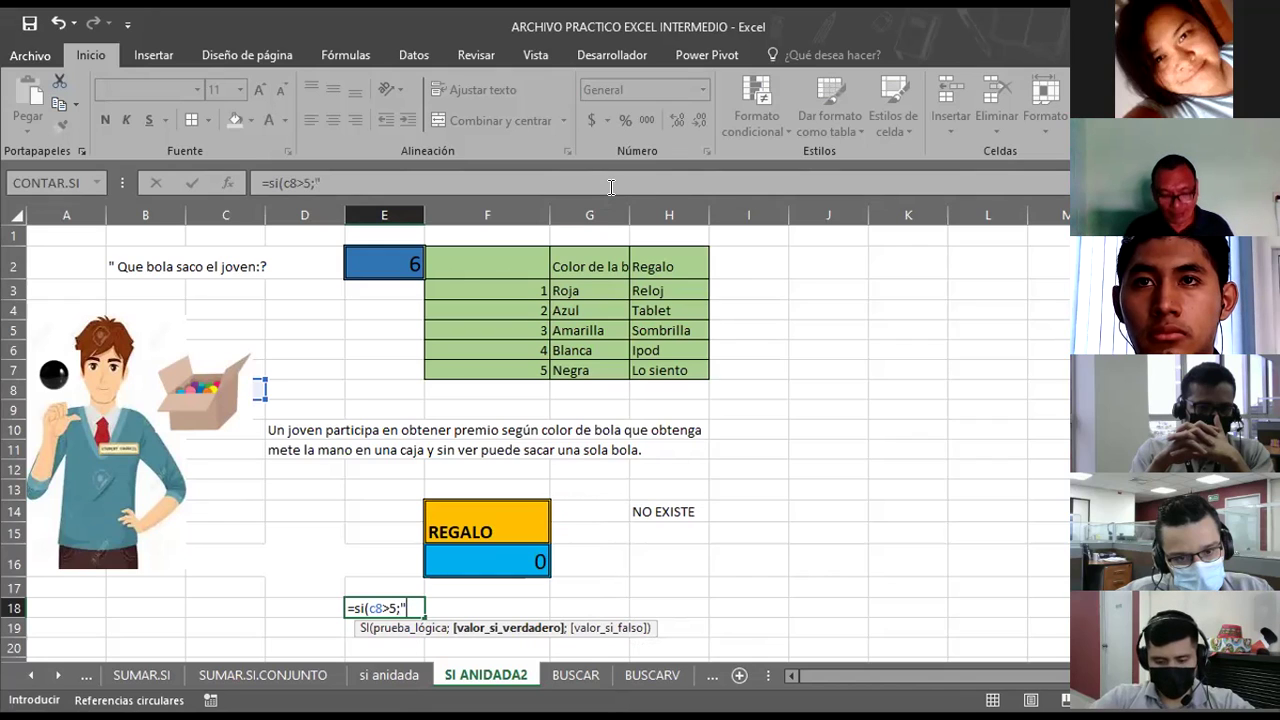
type("SI")
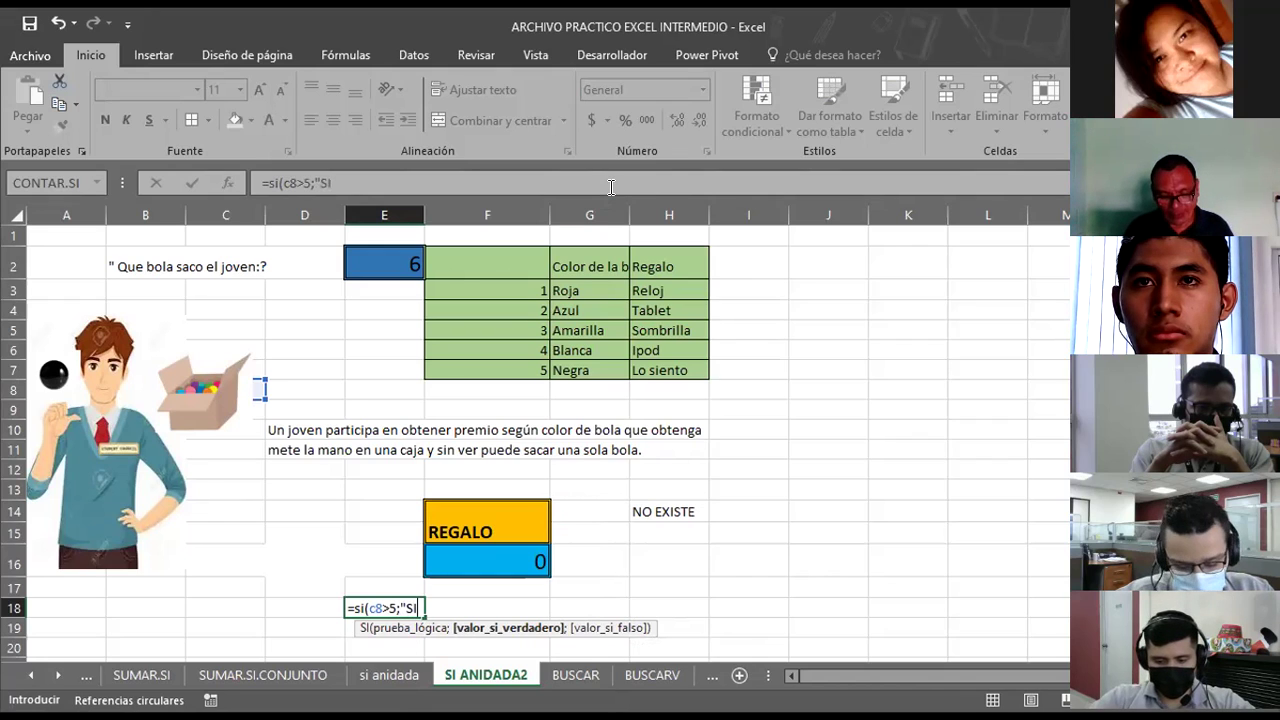
type(" es")
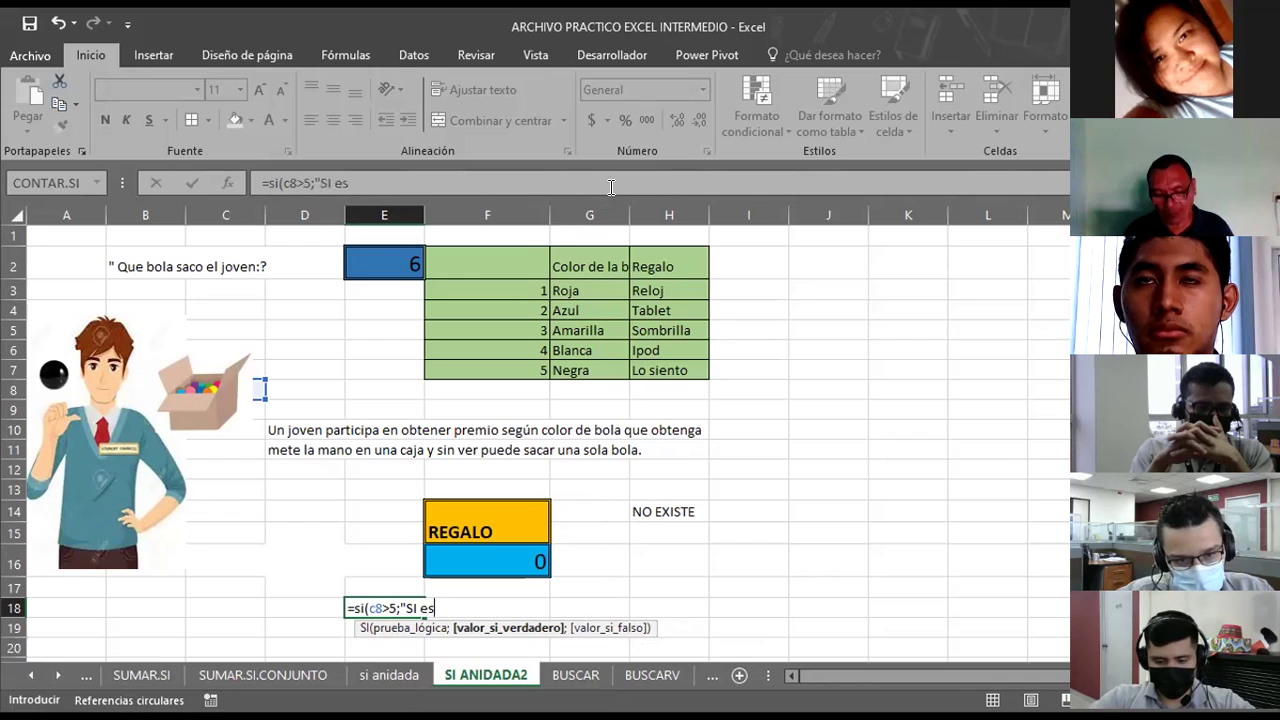
type("c")
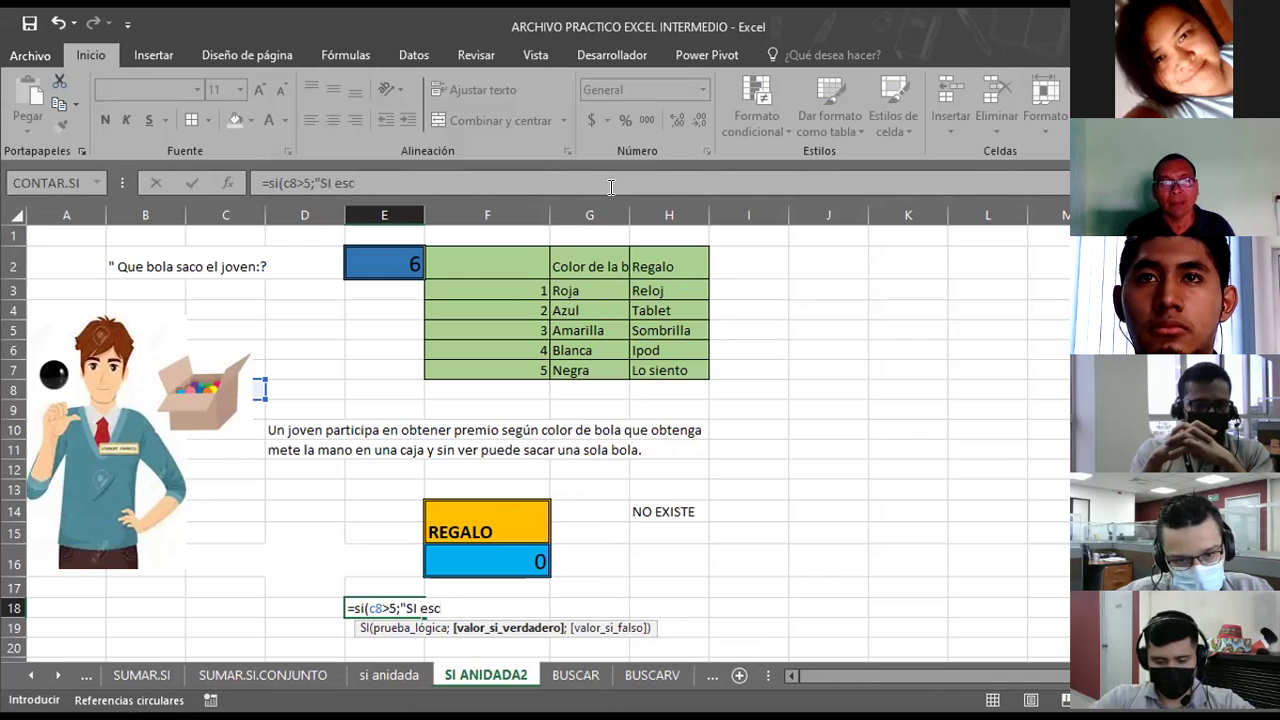
key("BackSpace")
key("BackSpace")
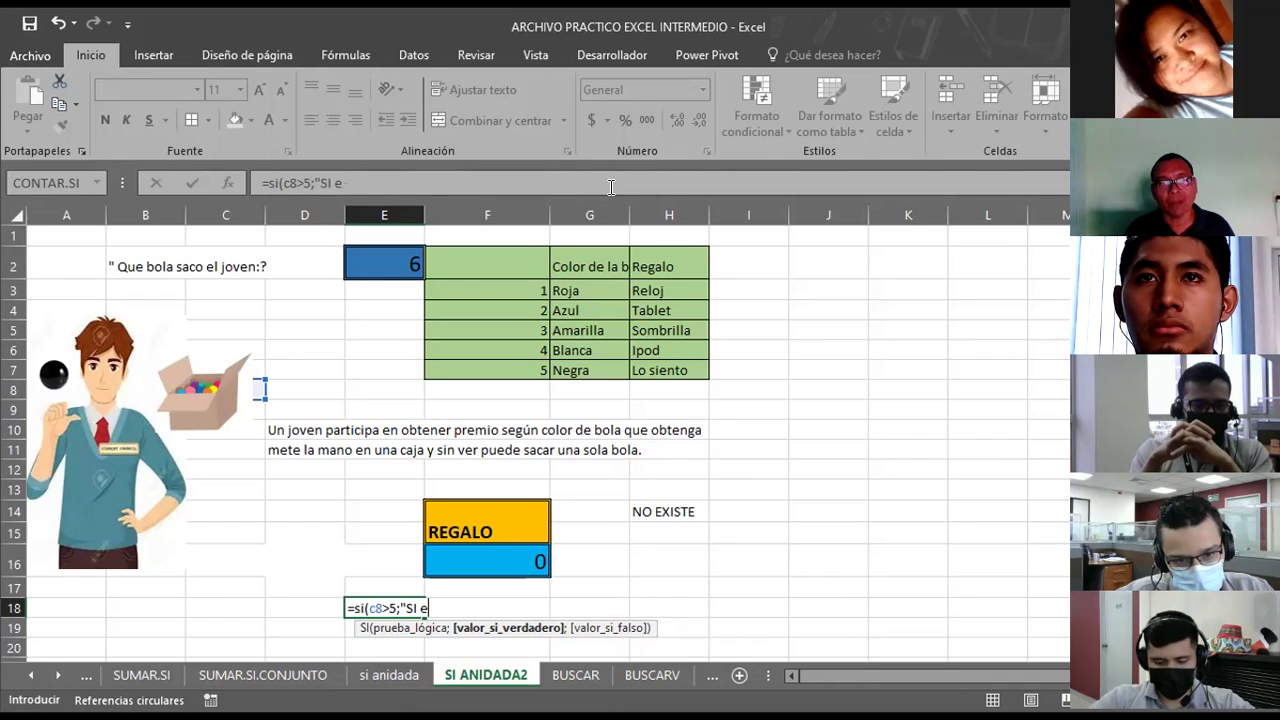
type("s cor")
key("BackSpace")
type("ecto\"")
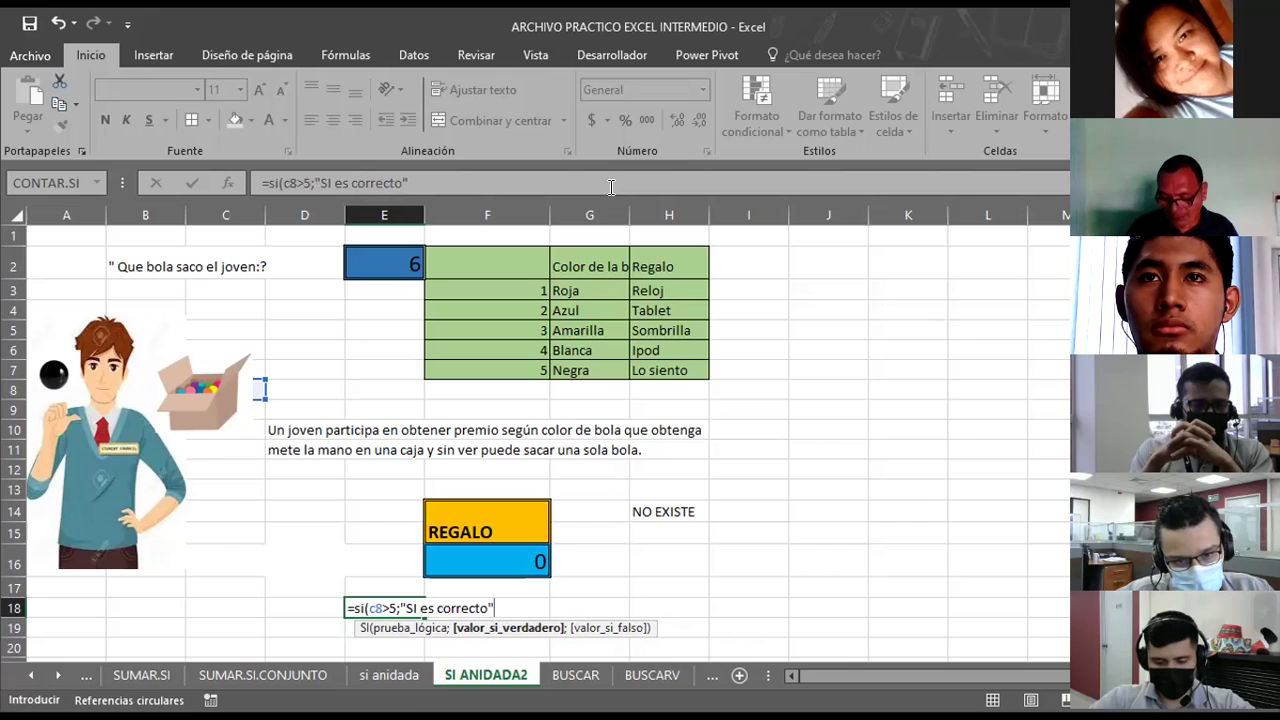
type(";")
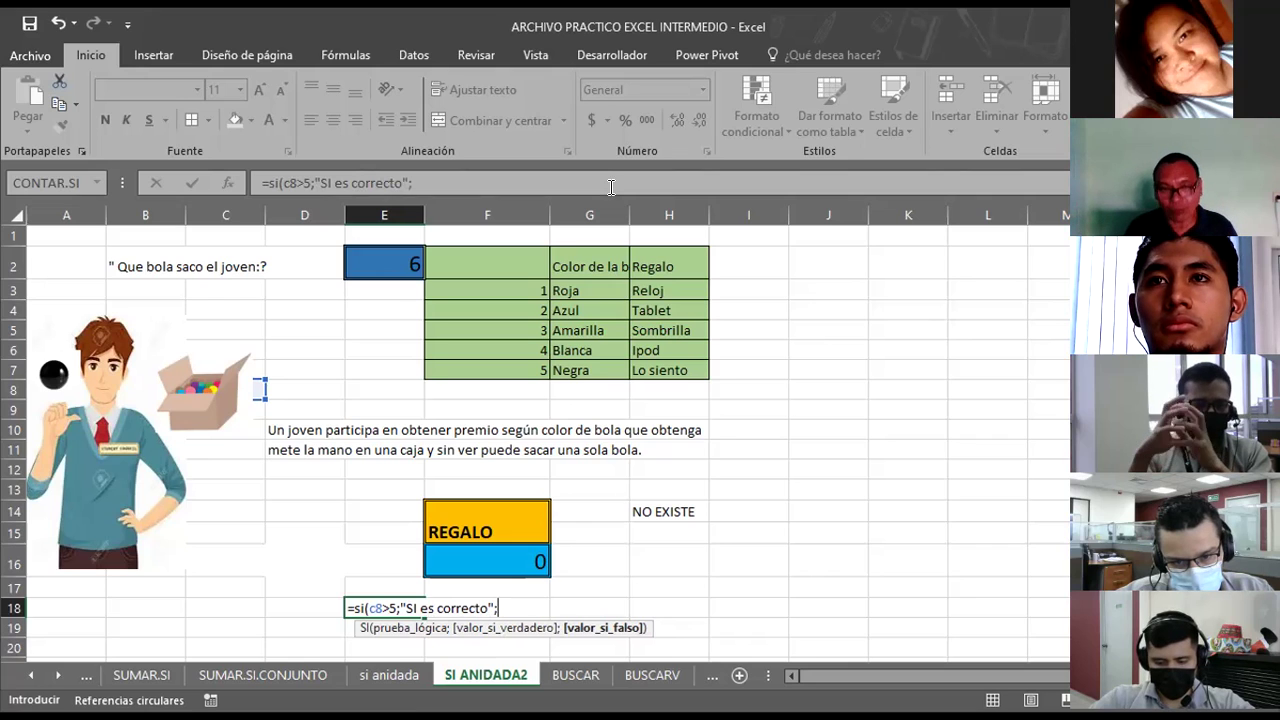
Add the inner test si(c8>6;"si es correcto";"incorrecto") and enter the formula in E18.
type("si")
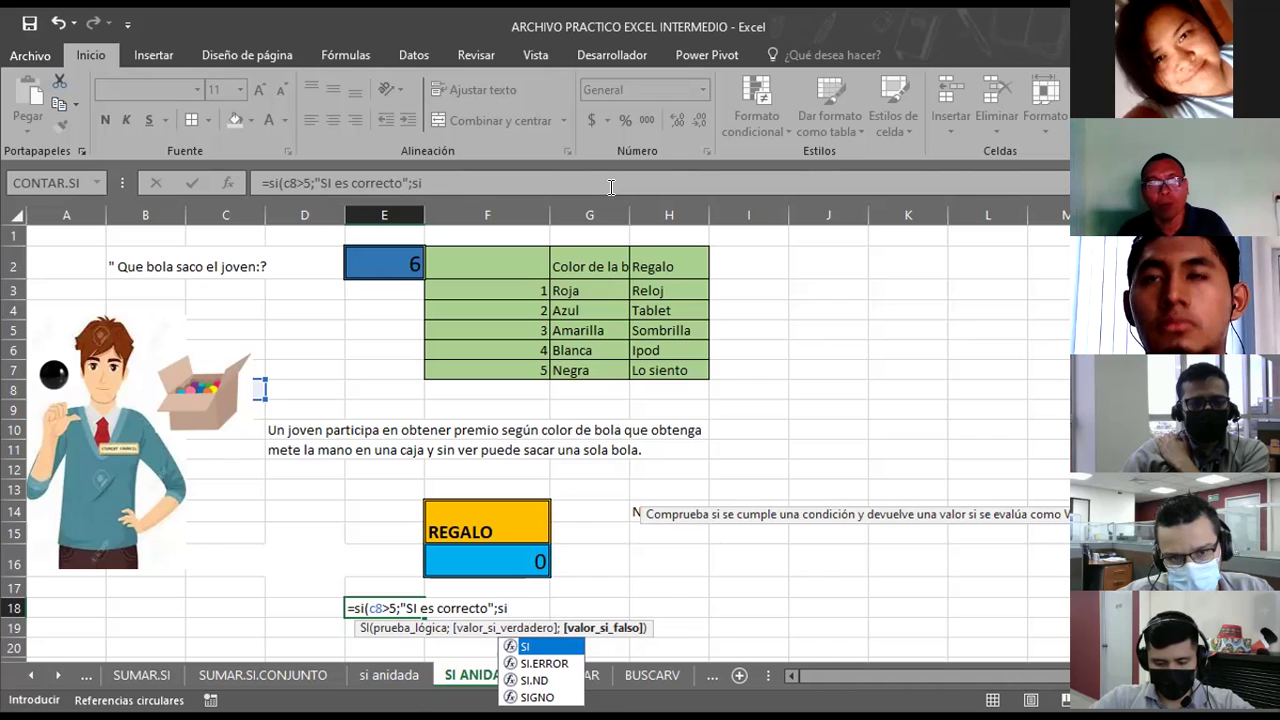
type("(c")
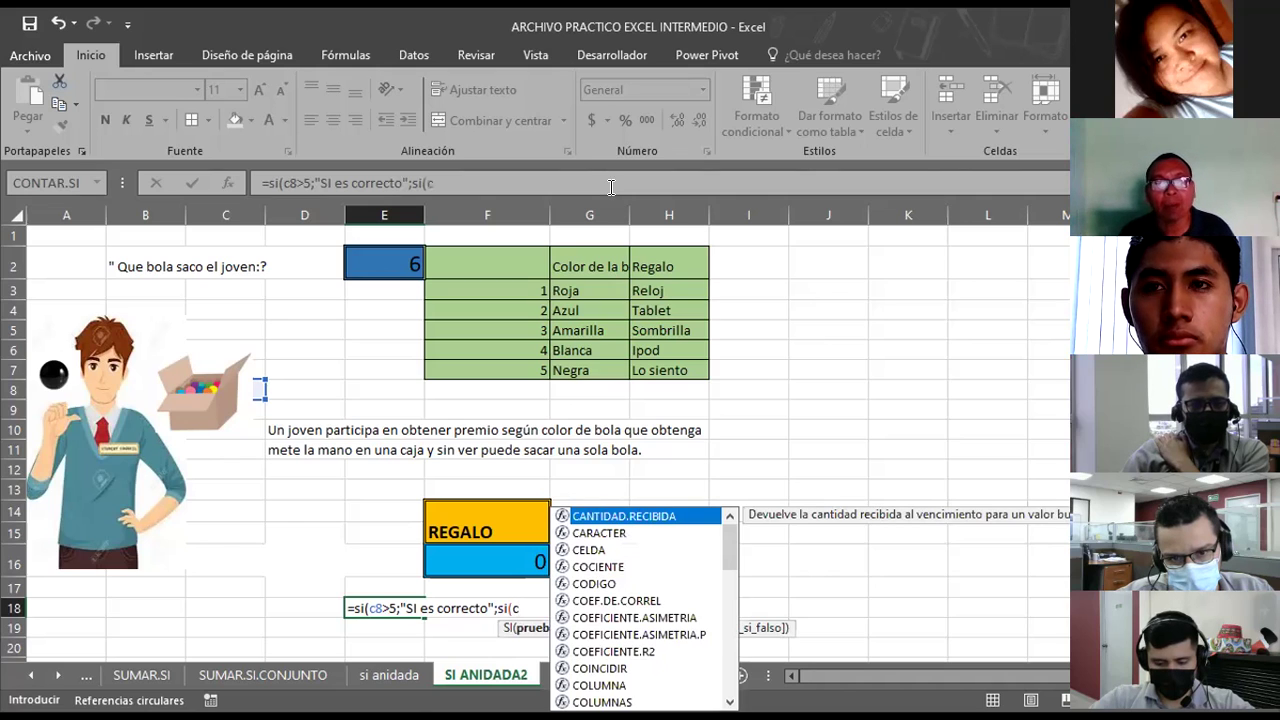
type("8>6")
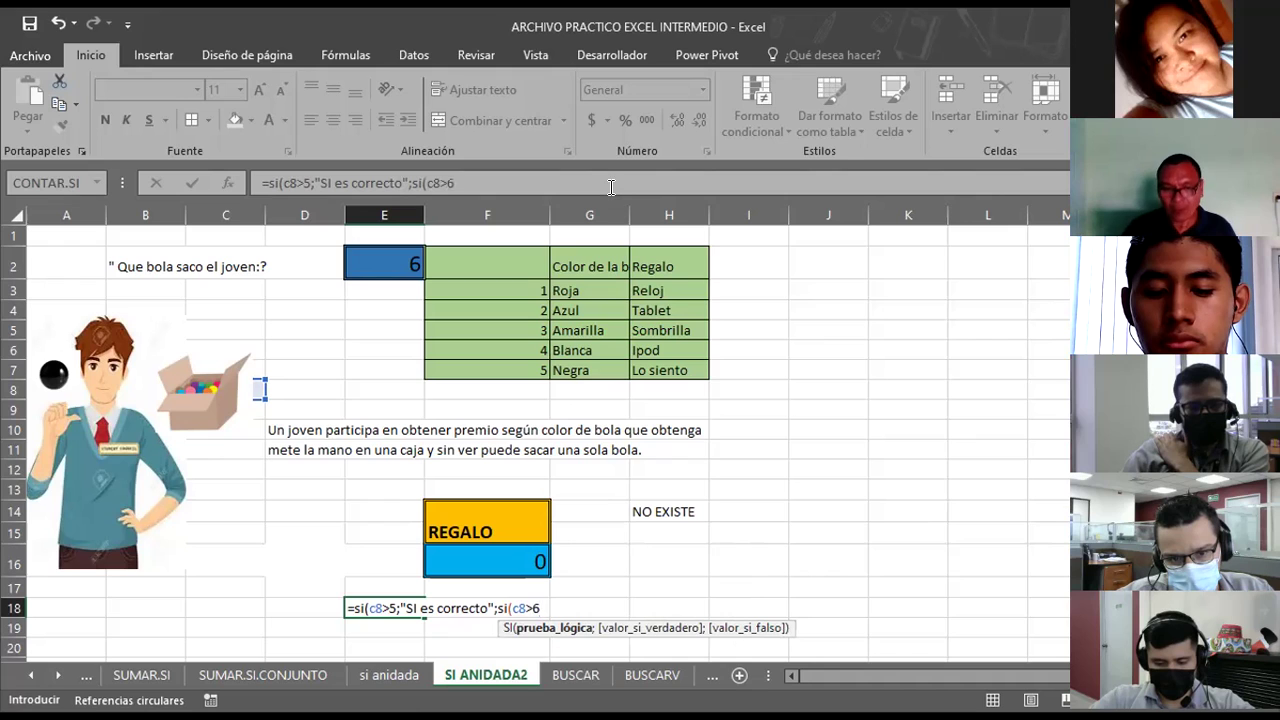
type(";\"s")
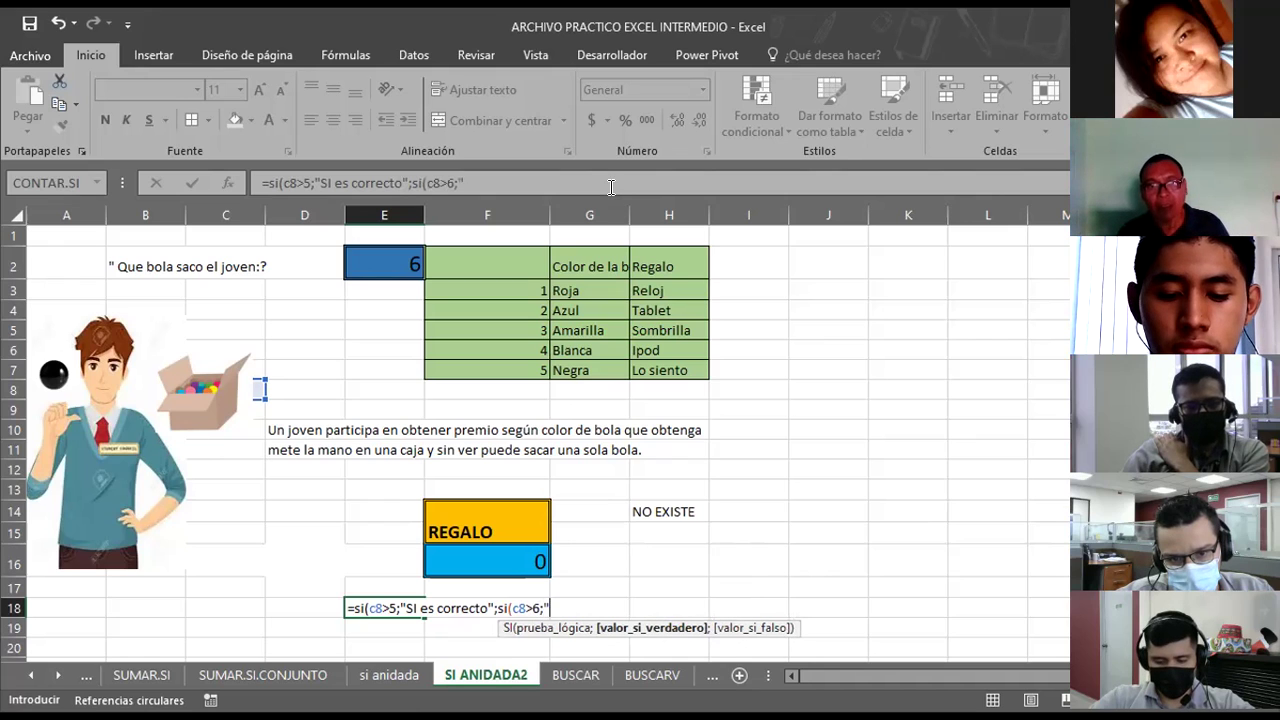
type("i es")
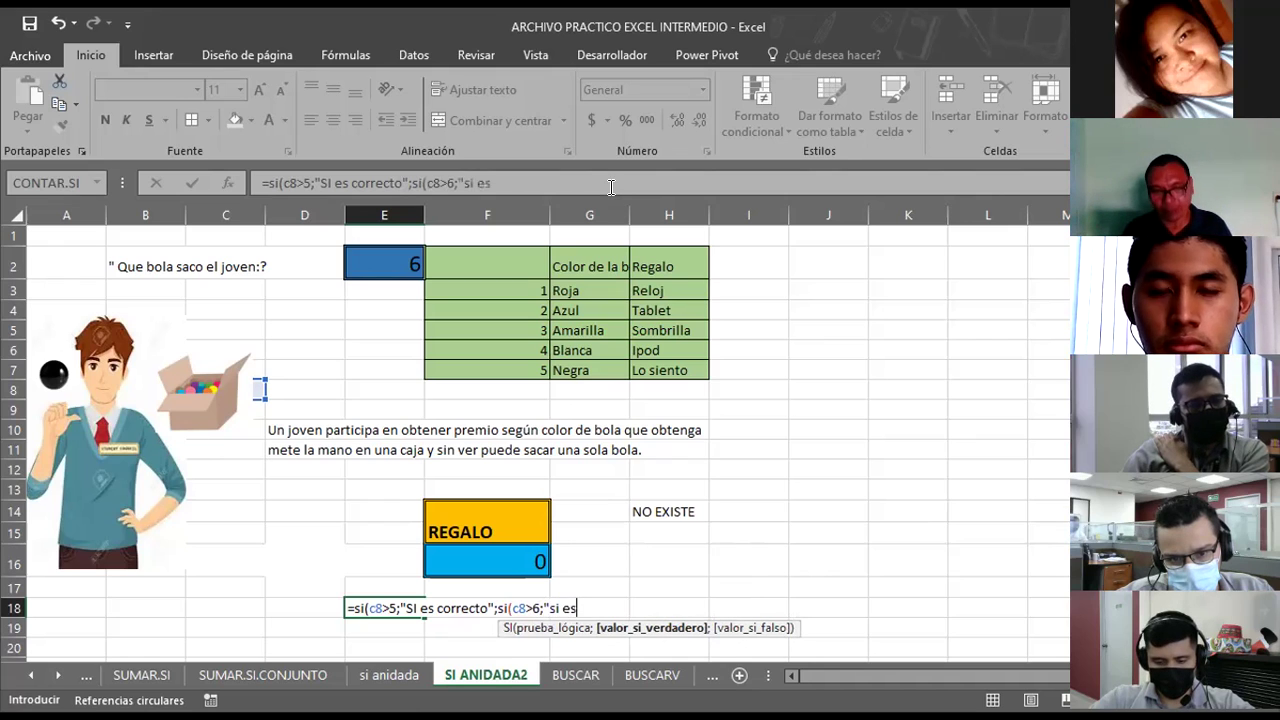
type(" correcto")
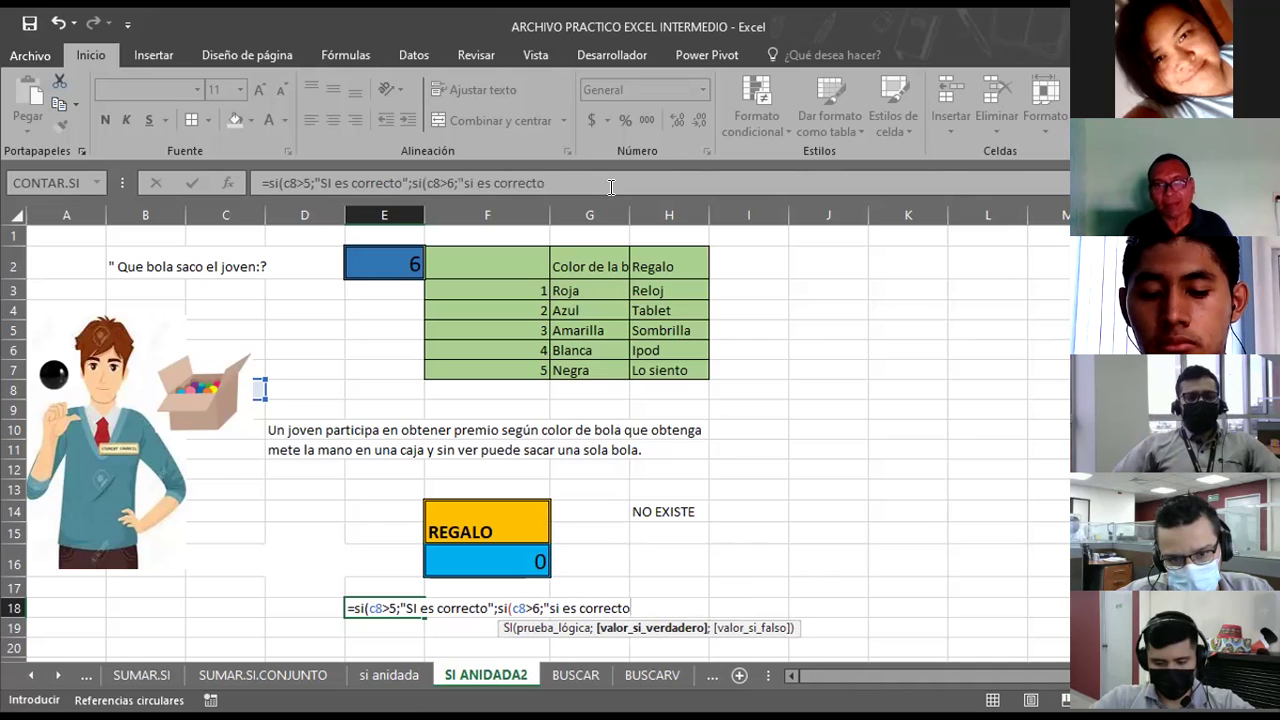
type("\"")
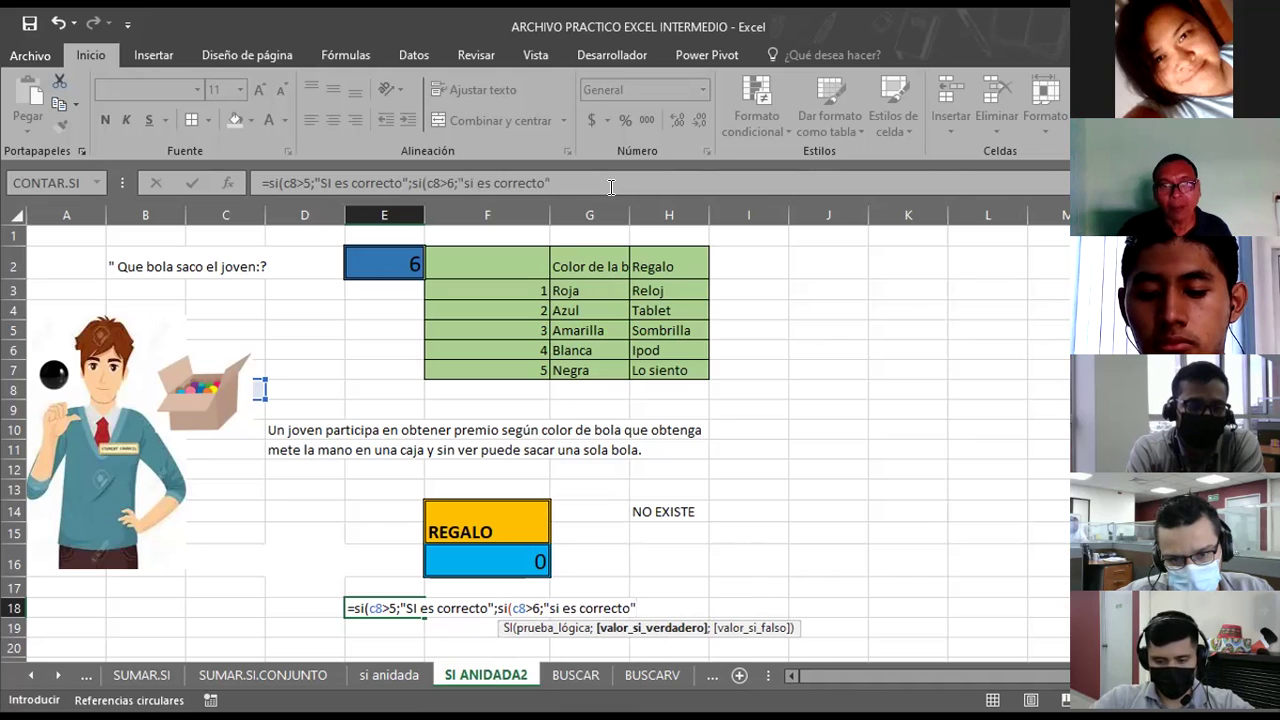
type(";")
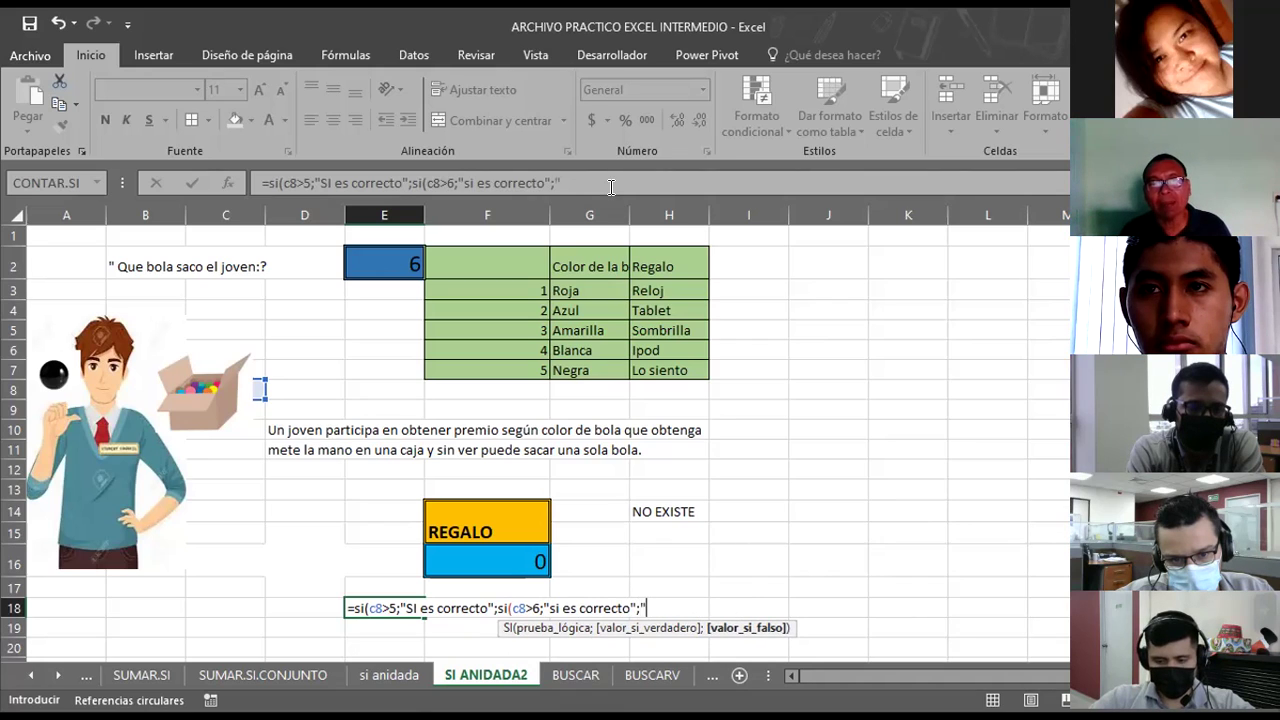
type("incorrecto")
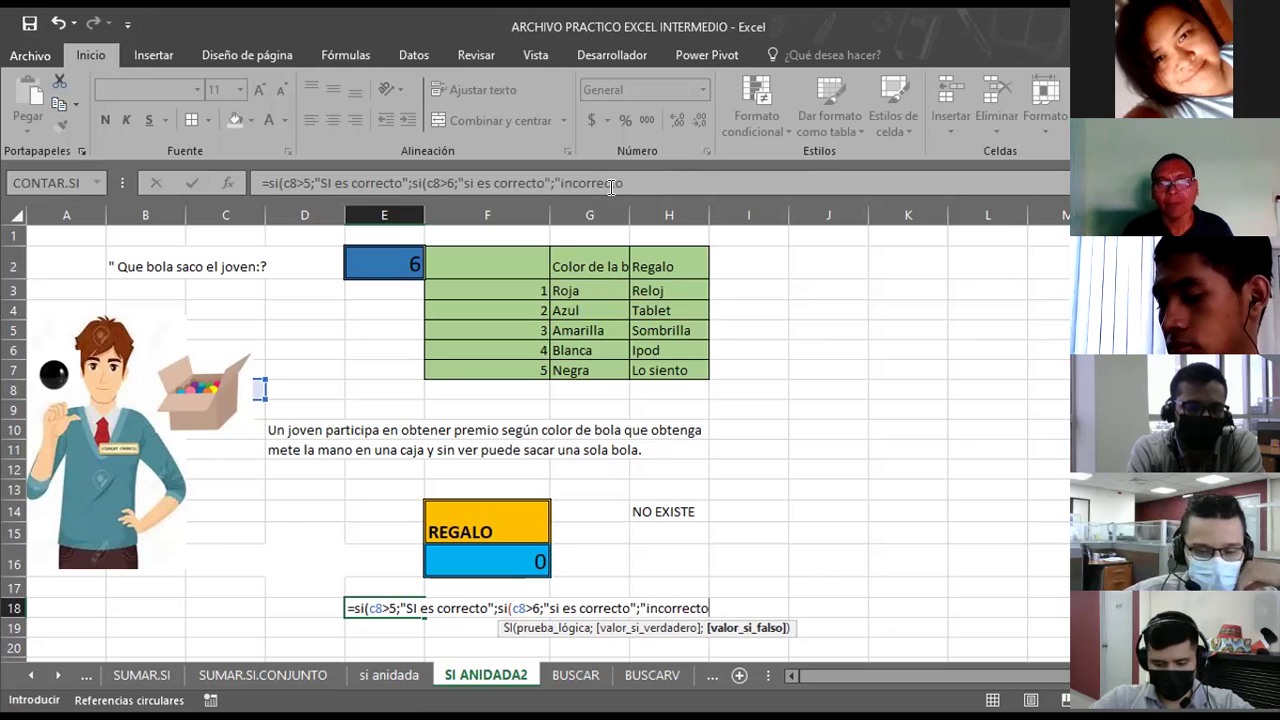
type("\"")
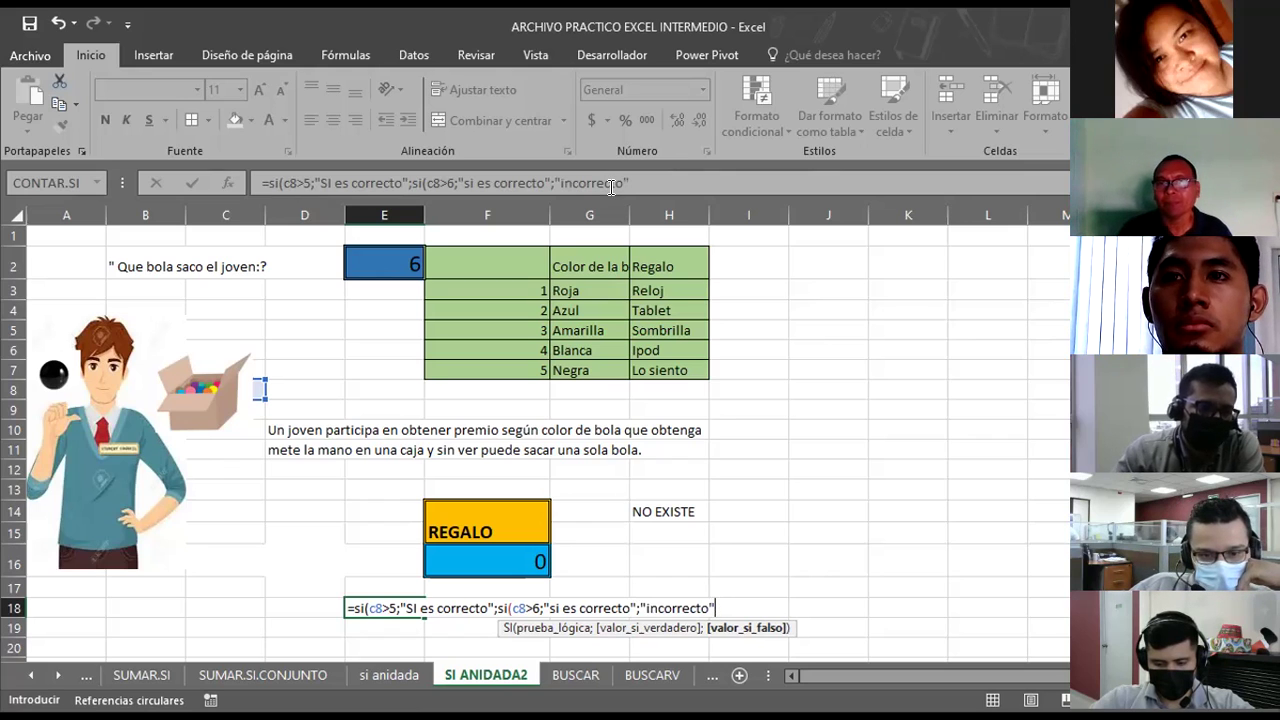
type(")")
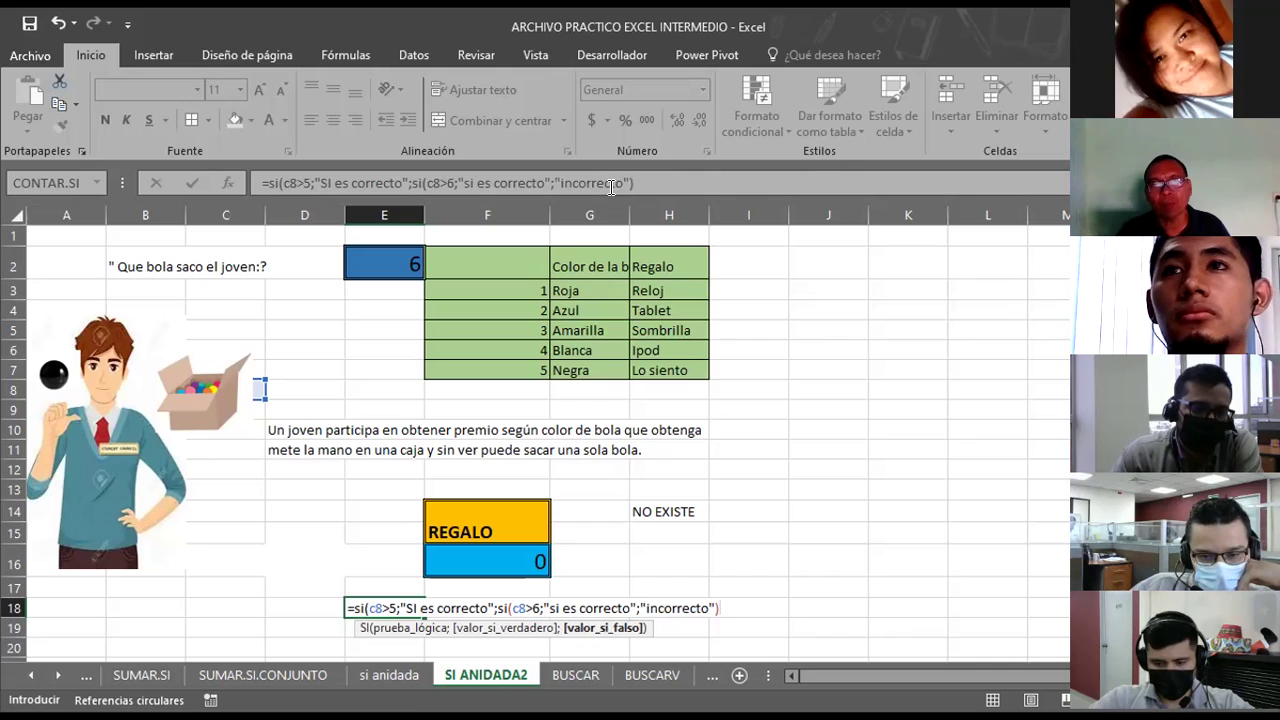
type(")")
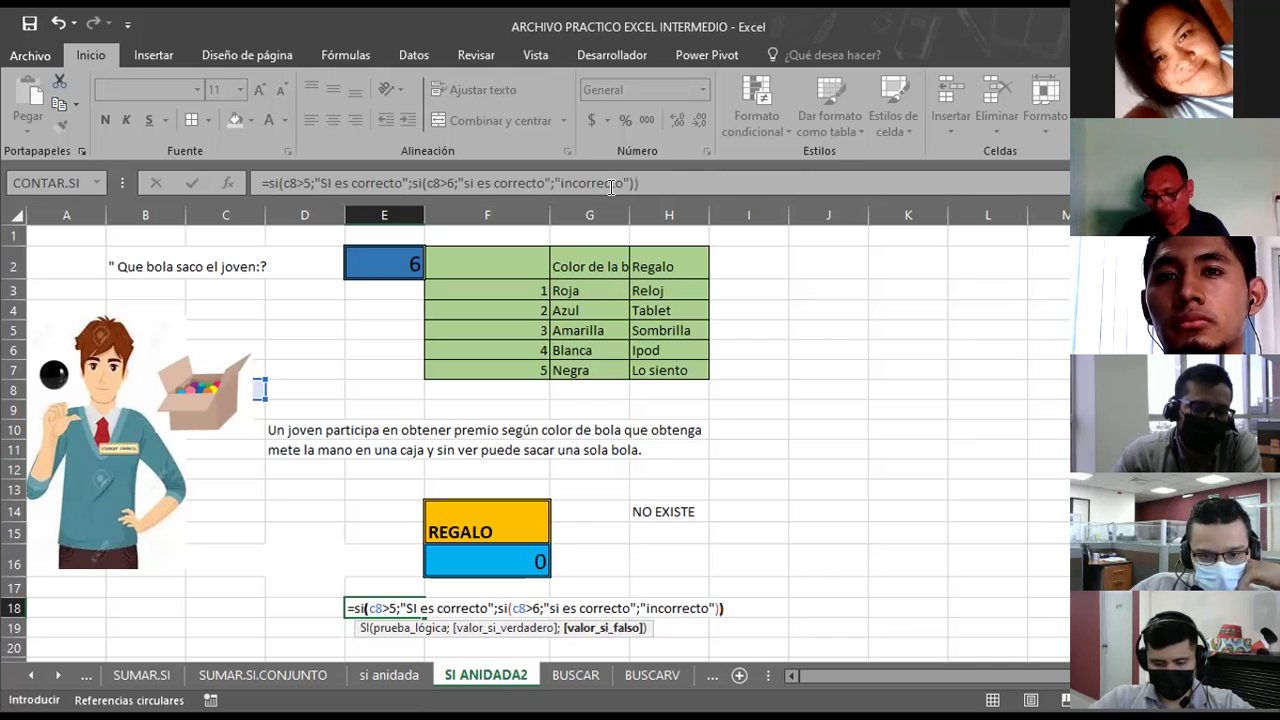
key("Return")
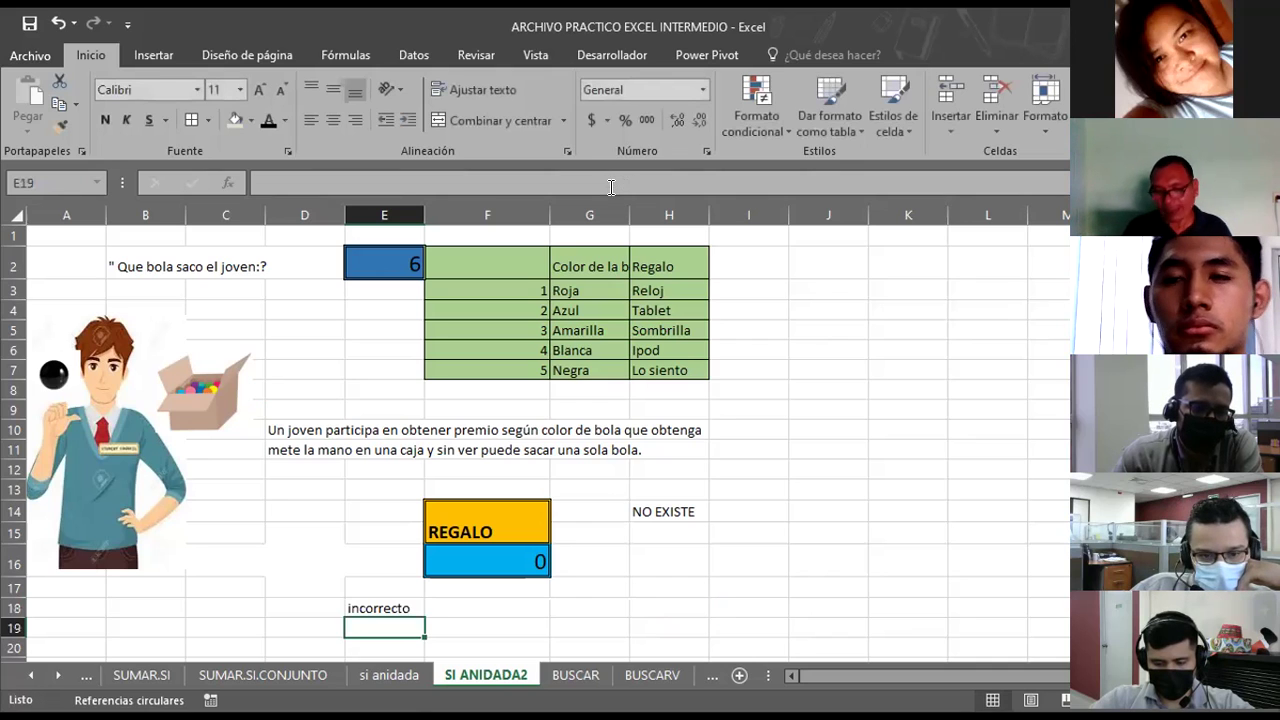
Review E18's formula and move the gift box picture above the boy's head.
key("Up")
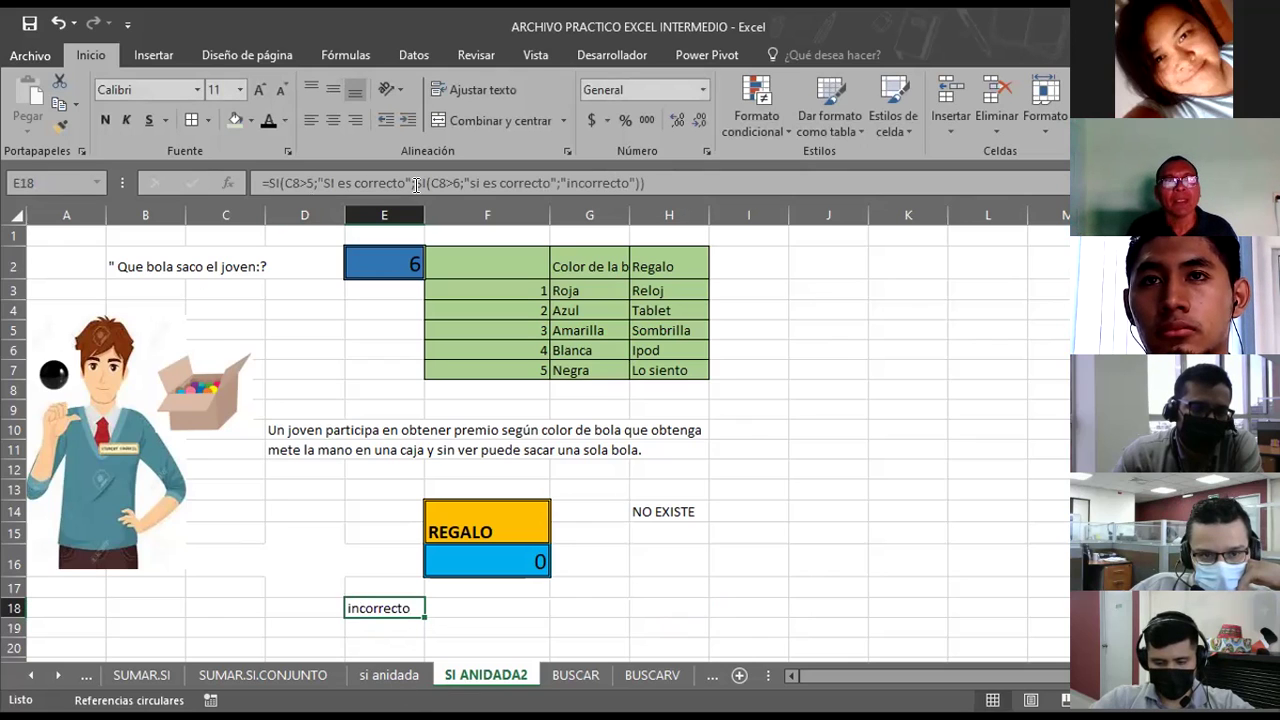
left_click(679, 182)
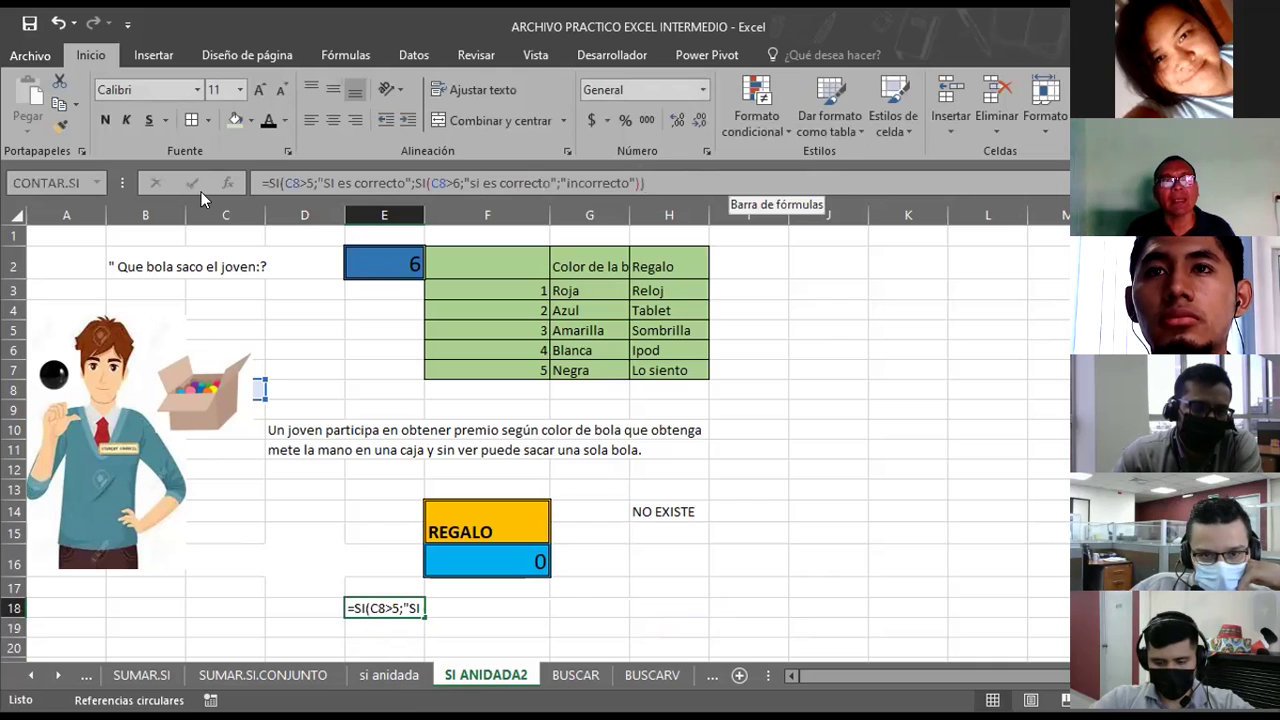
left_click(287, 182)
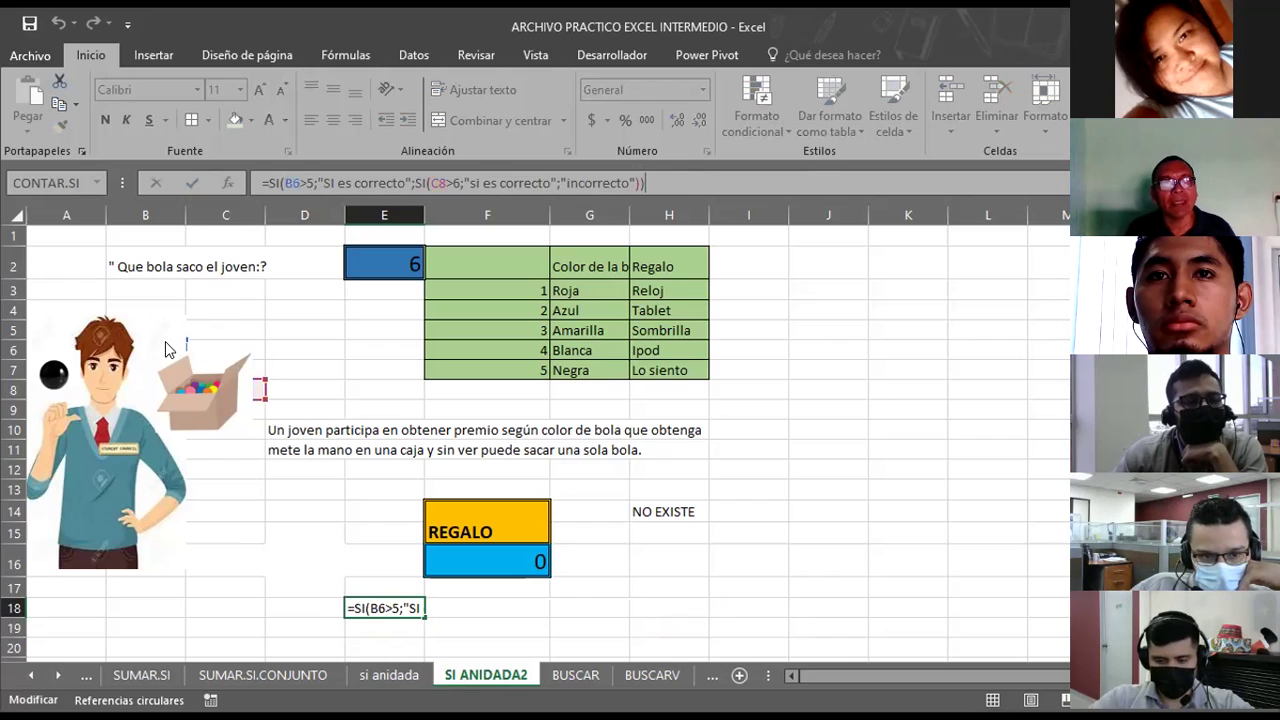
left_click(205, 387)
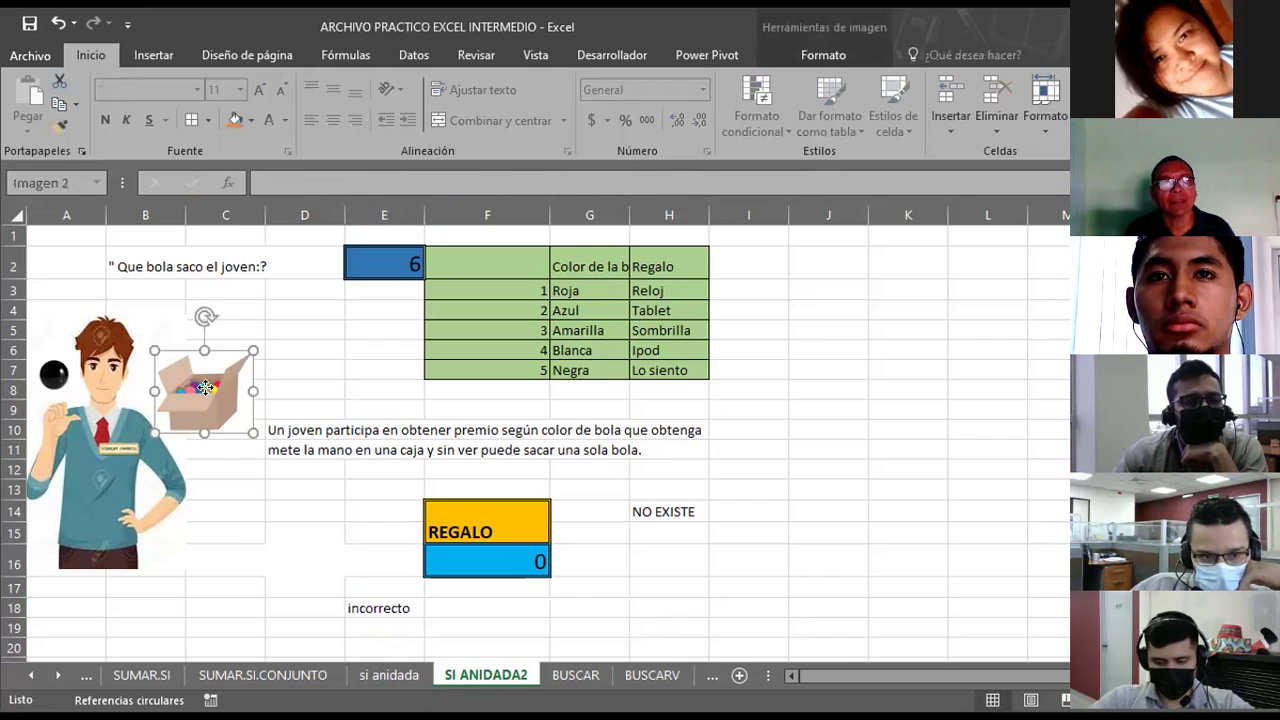
left_click_drag(205, 387, 157, 327)
left_click(246, 389)
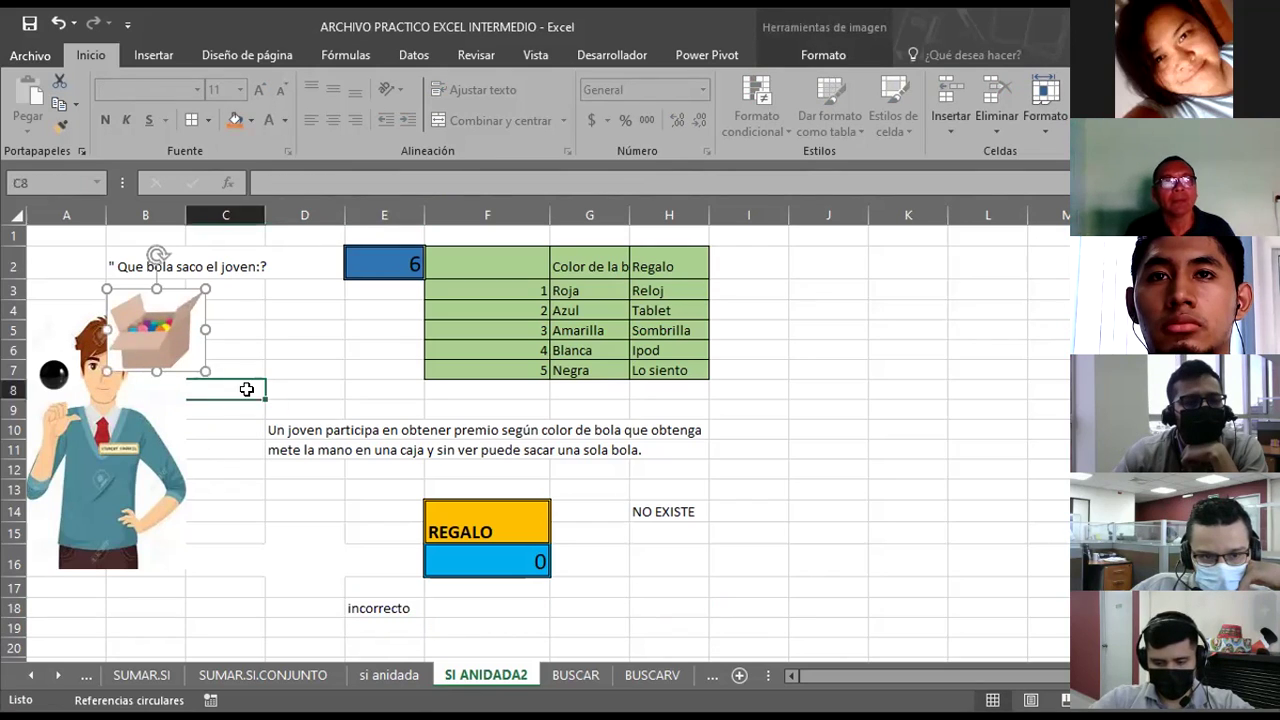
Correct E18's formula to reference C8 instead of B6.
left_click(368, 612)
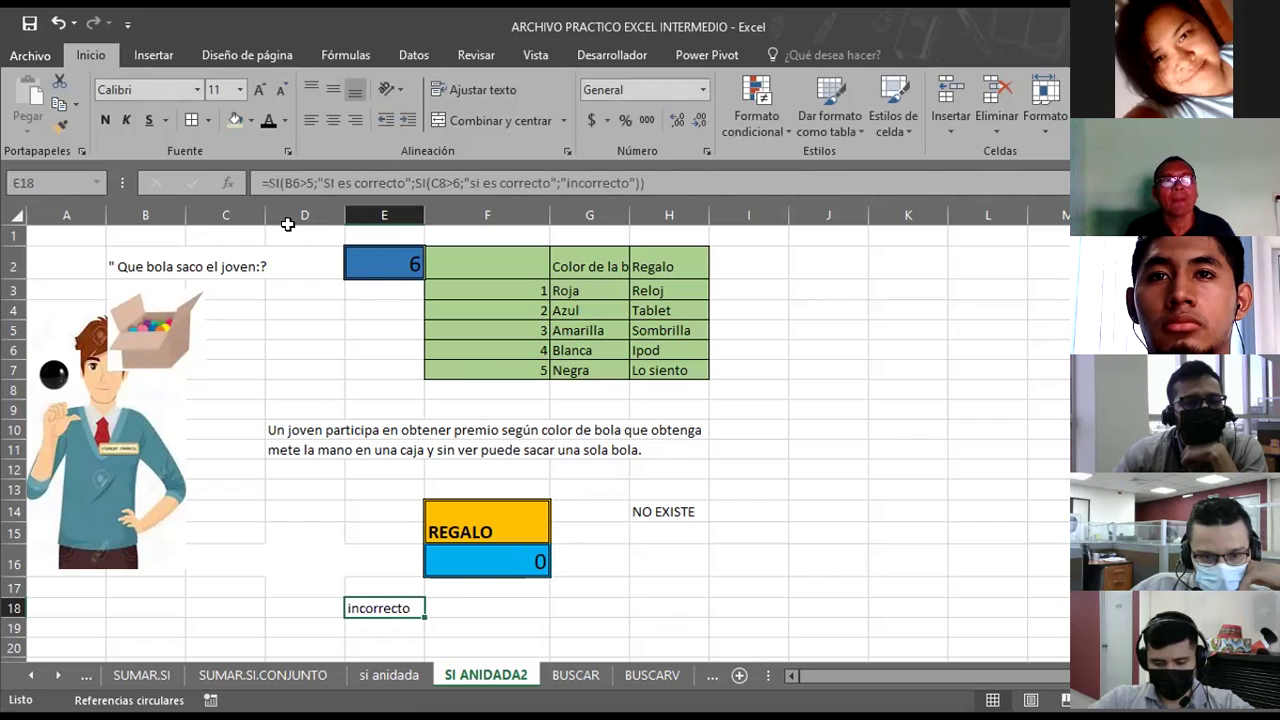
left_click(441, 183)
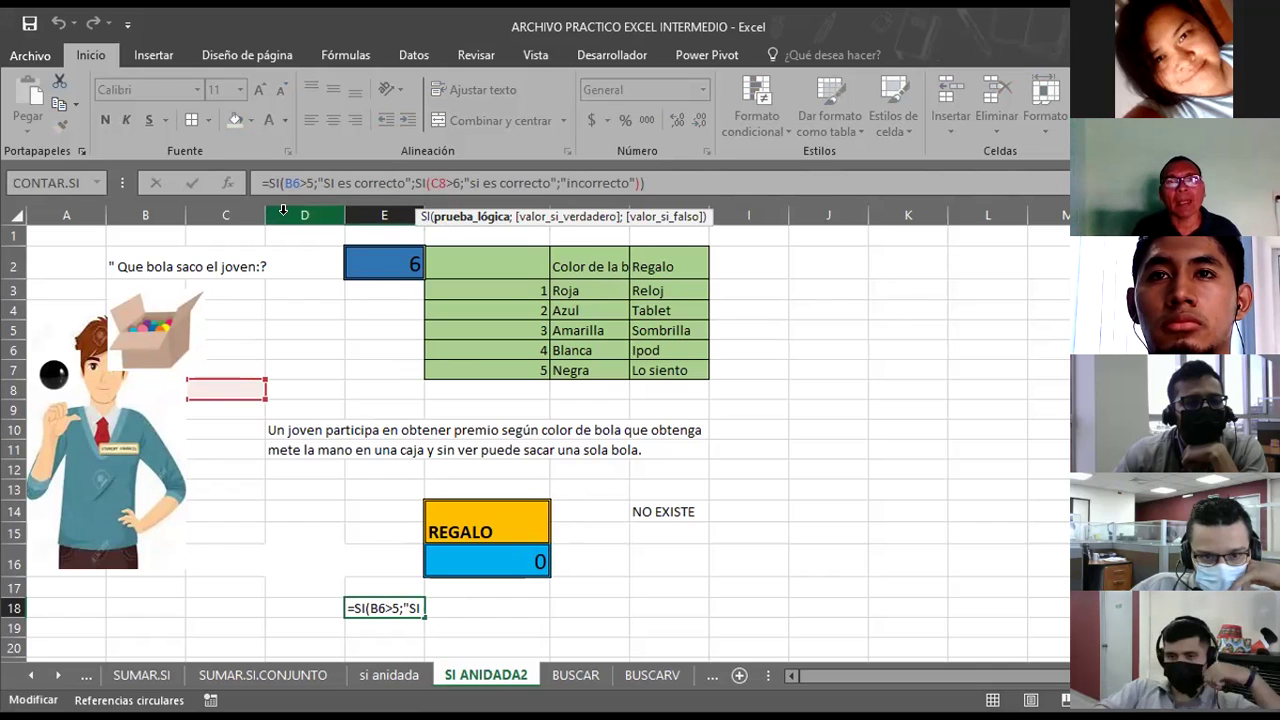
left_click(291, 183)
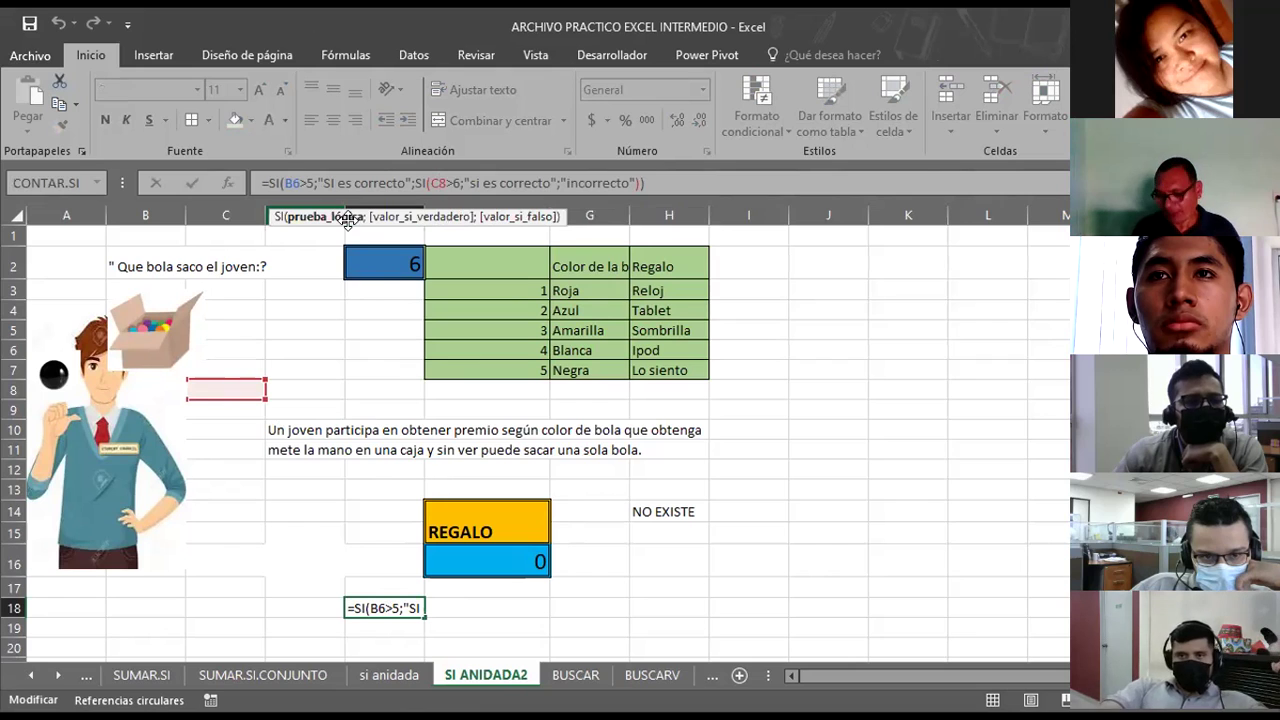
key("BackSpace")
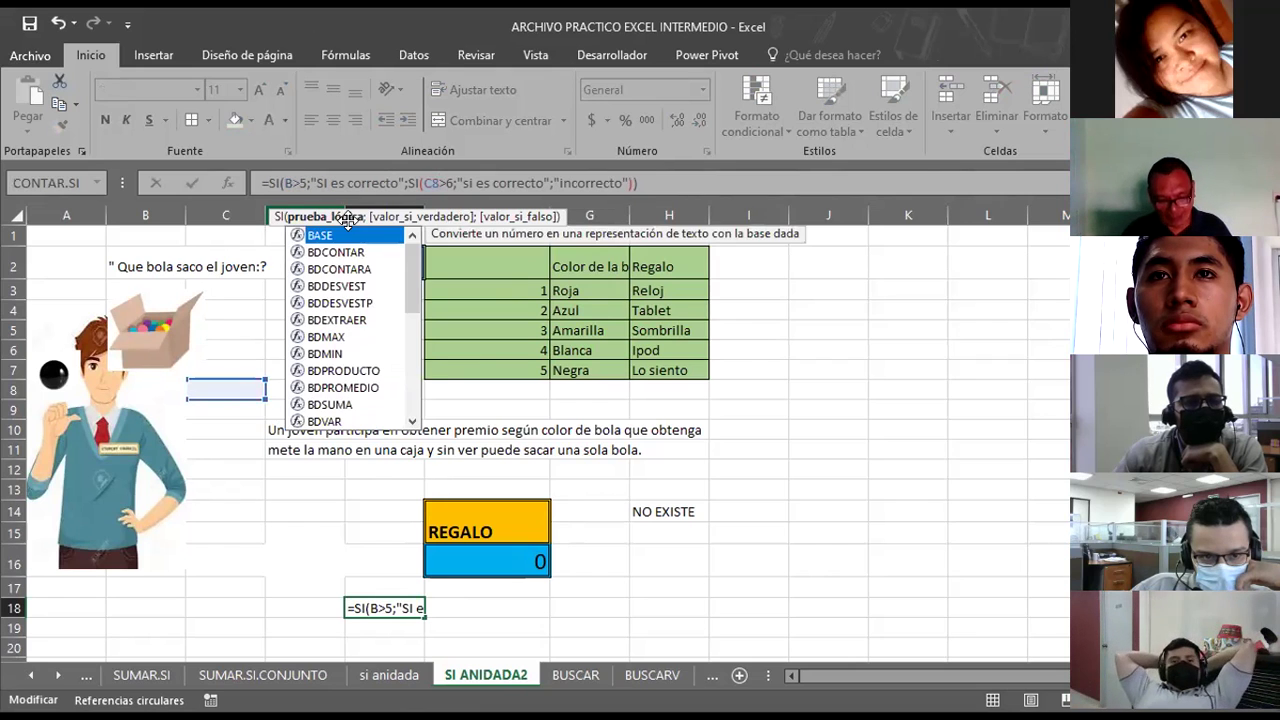
key("BackSpace")
type("c8")
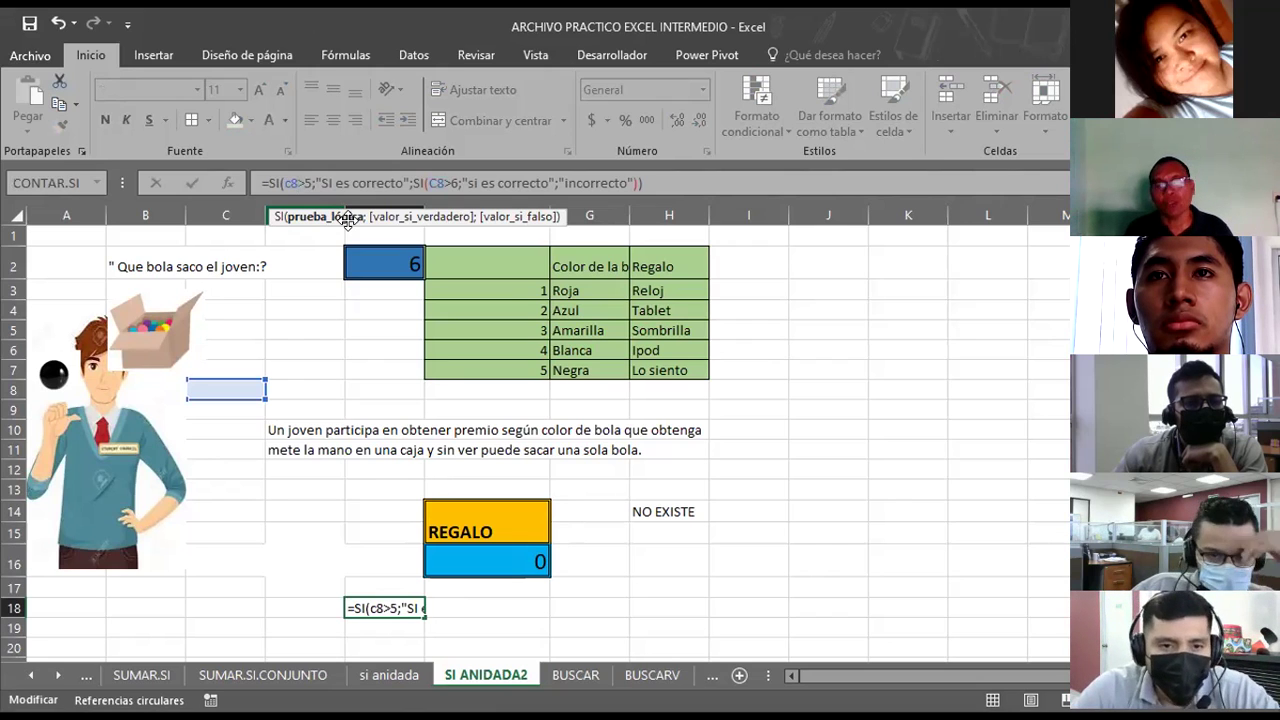
key("Return")
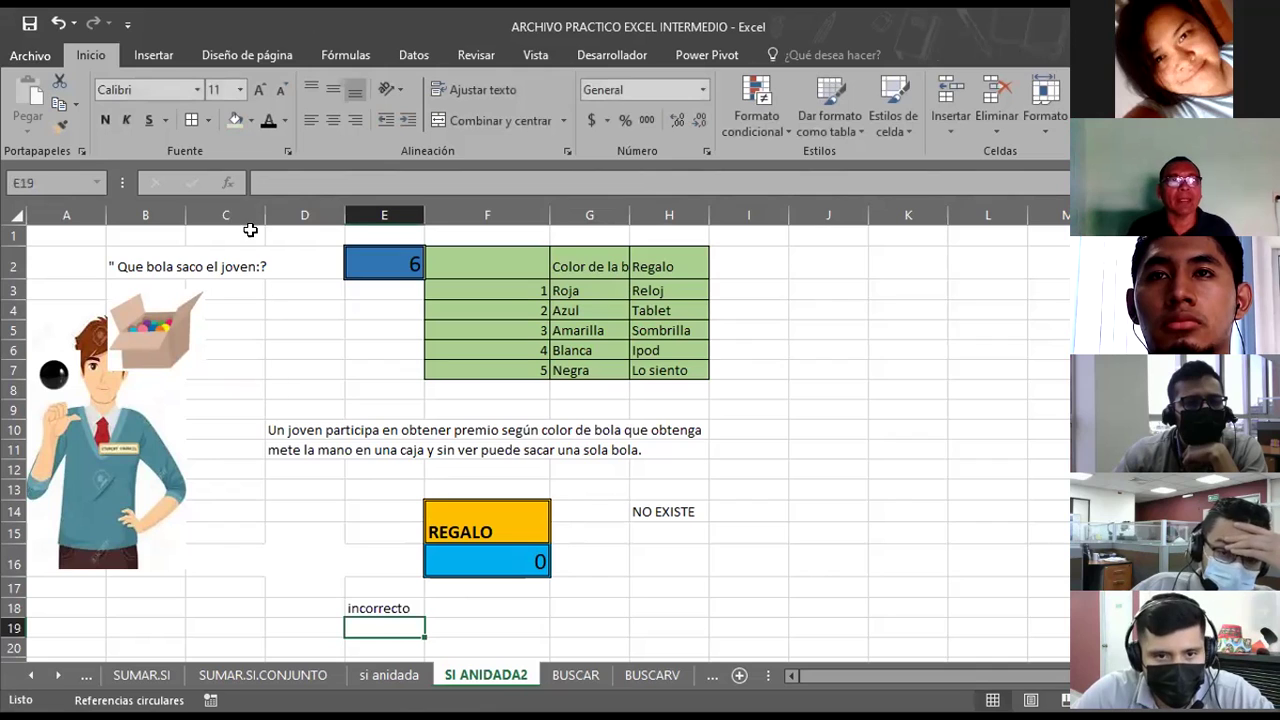
Fill C8 with yellow and enlarge its font to 18 pt.
left_click(216, 391)
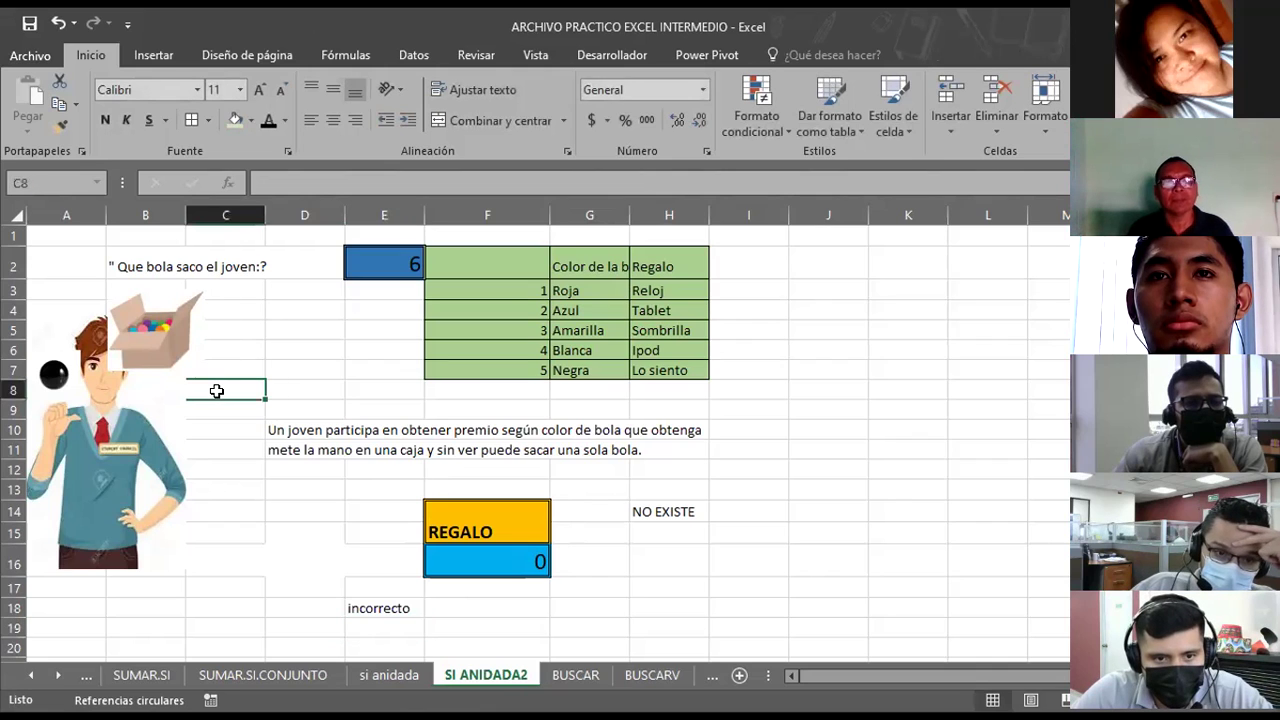
left_click(250, 120)
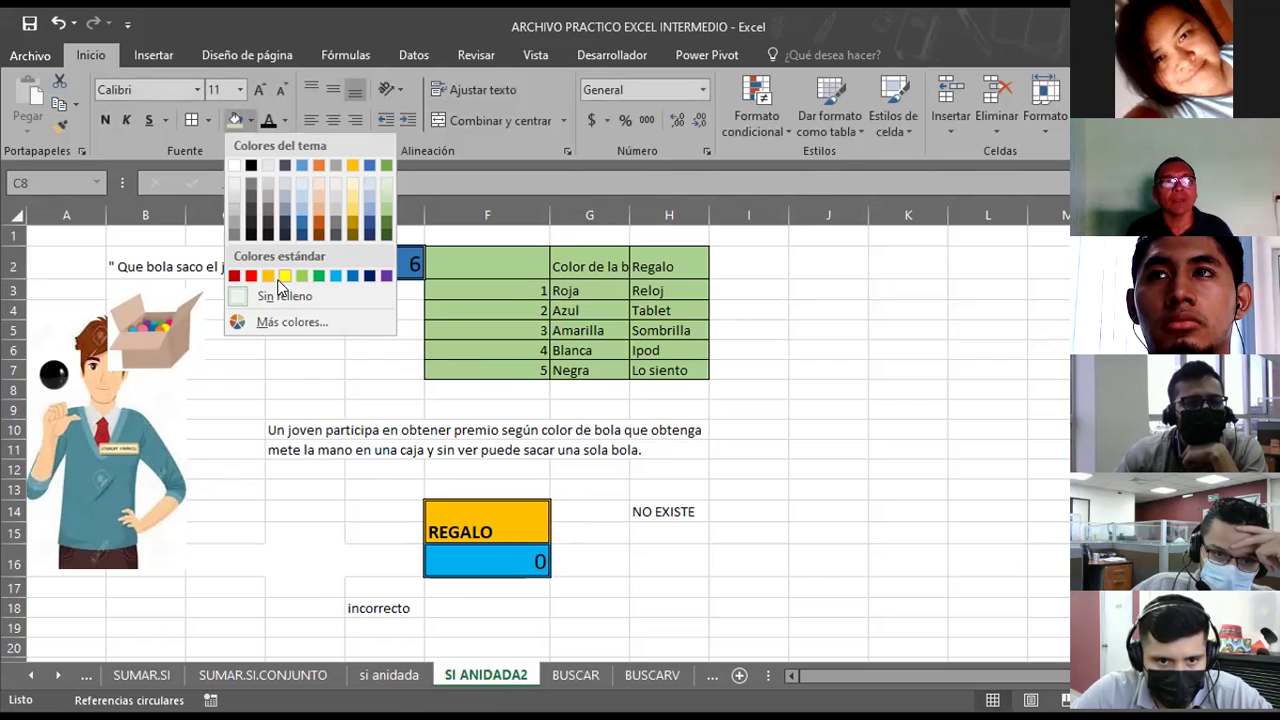
left_click(284, 275)
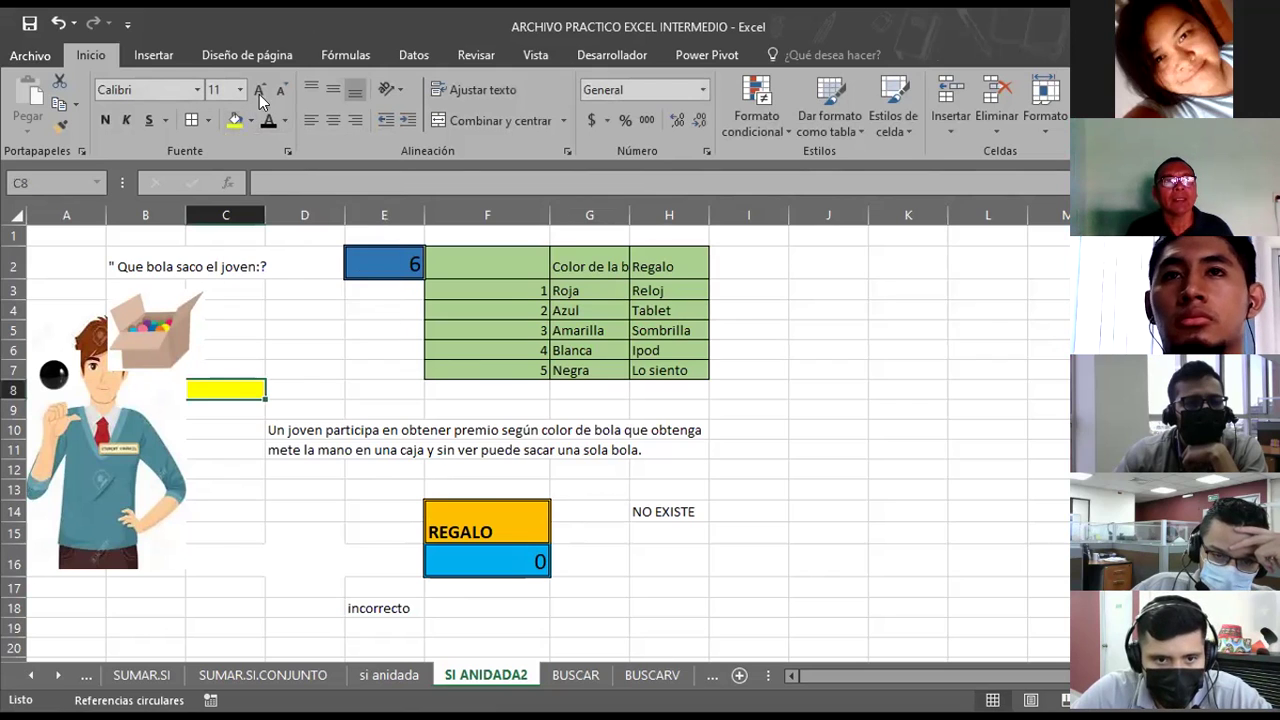
left_click(259, 89)
left_click(259, 89)
left_click(259, 89)
left_click(259, 89)
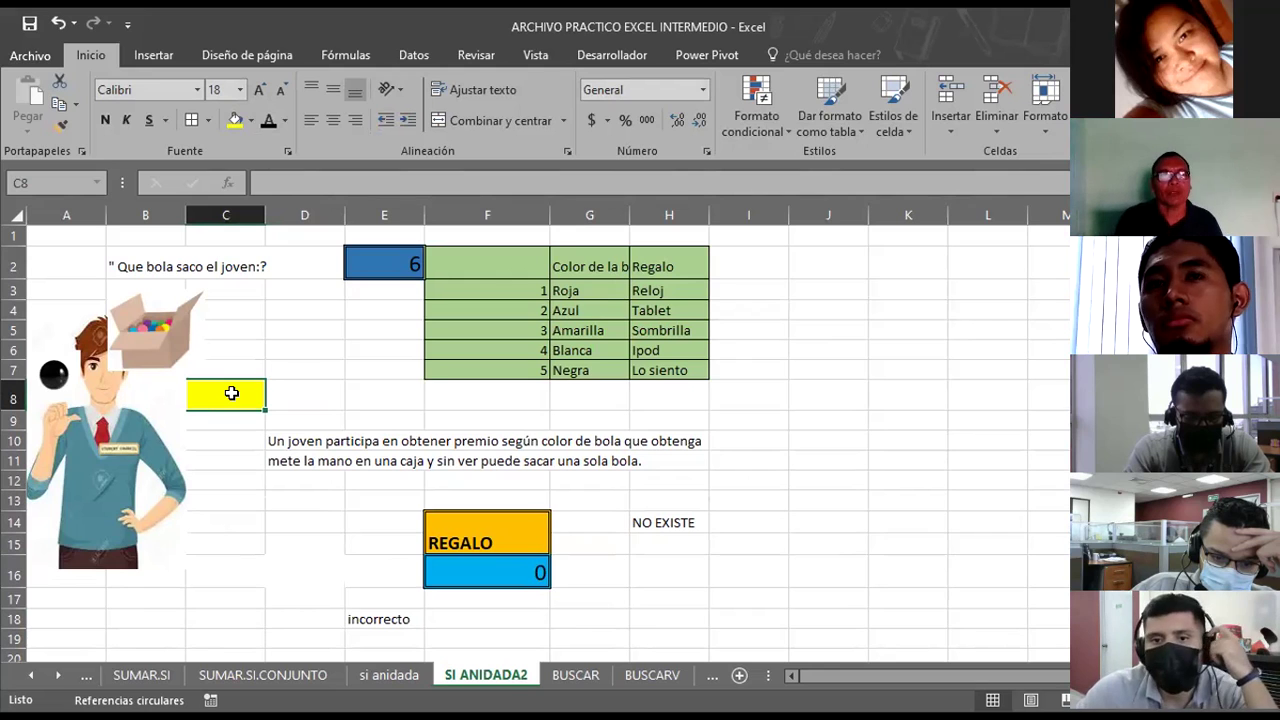
Enter 4 as the ball number in C8 and check the result in E18.
type("4")
key("Tab")
key("Down")
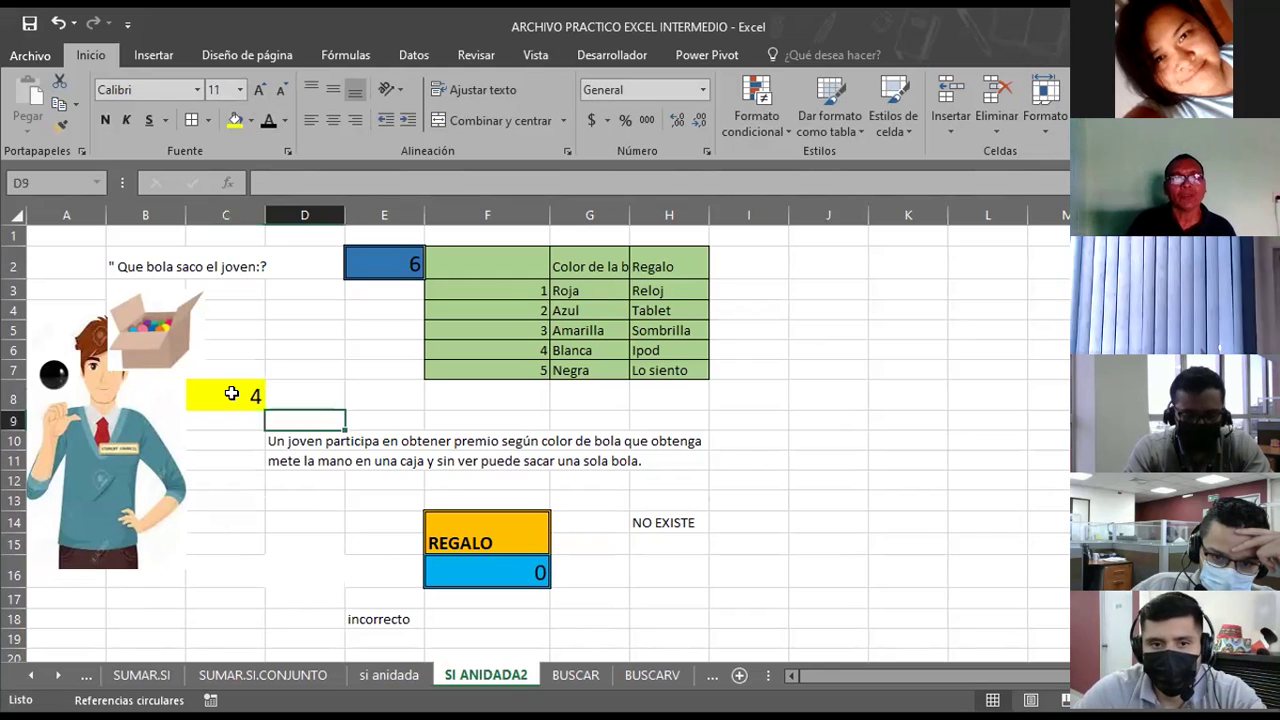
key("Down")
key("Down")
key("Down")
key("Down")
key("Down")
key("Down")
key("Down")
key("Down")
key("Right")
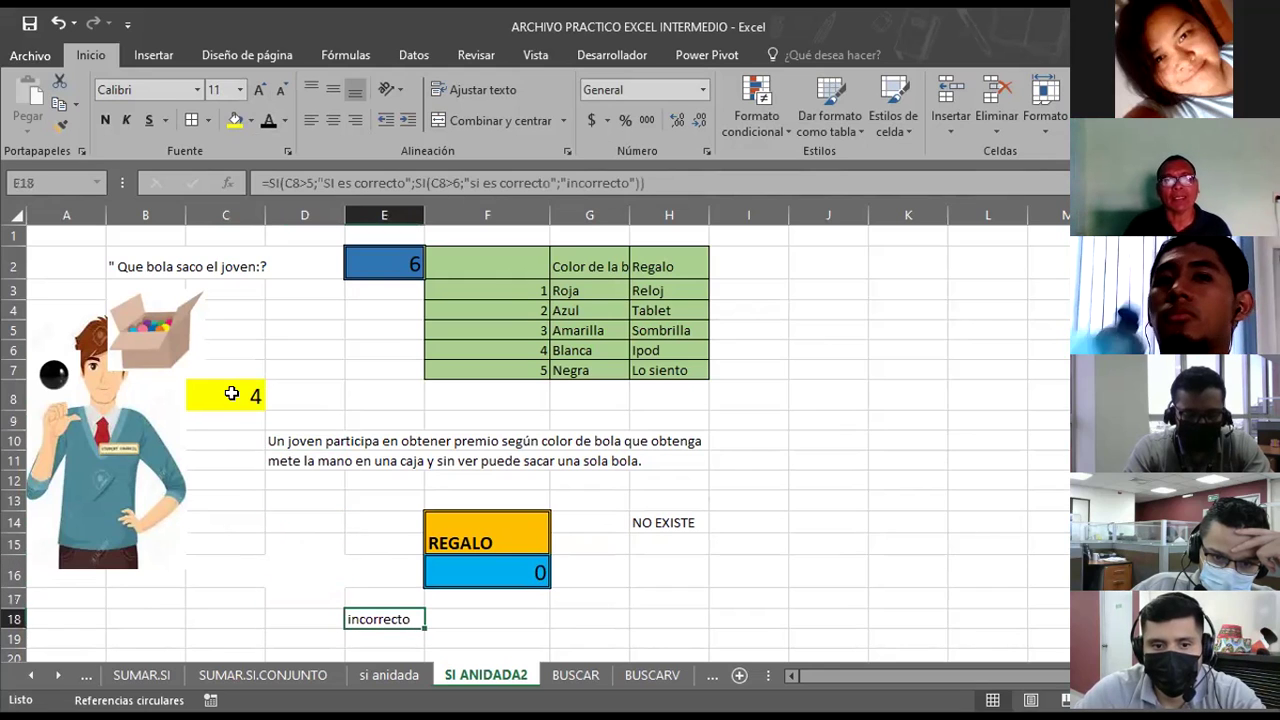
Change C8 to 5 and recheck E18, which still shows "incorrecto".
left_click(232, 394)
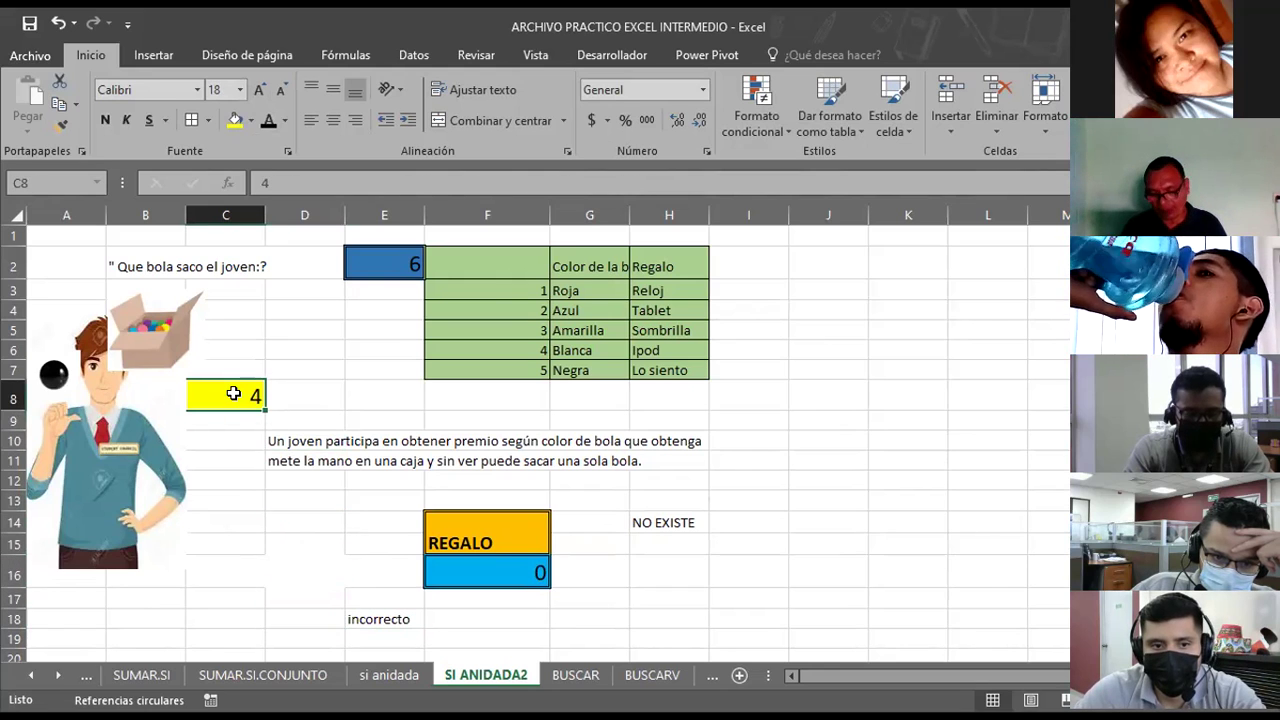
type("5")
key("Return")
left_click(233, 394)
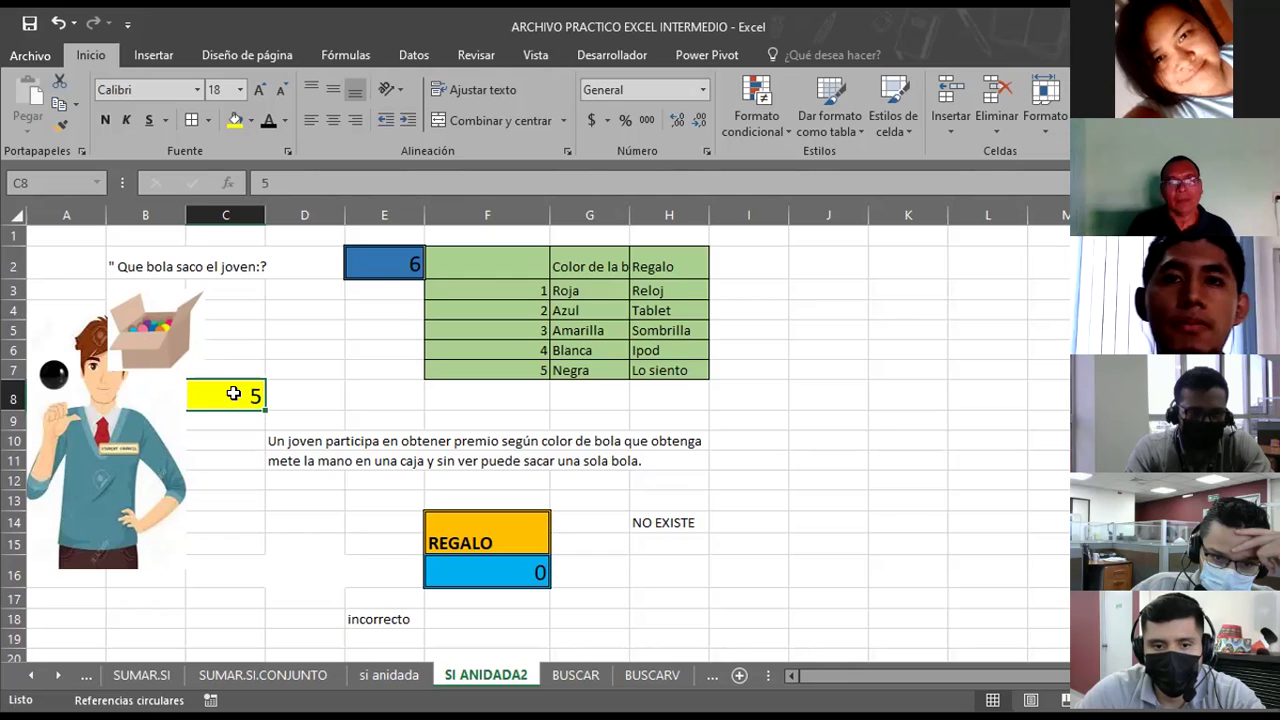
left_click(372, 615)
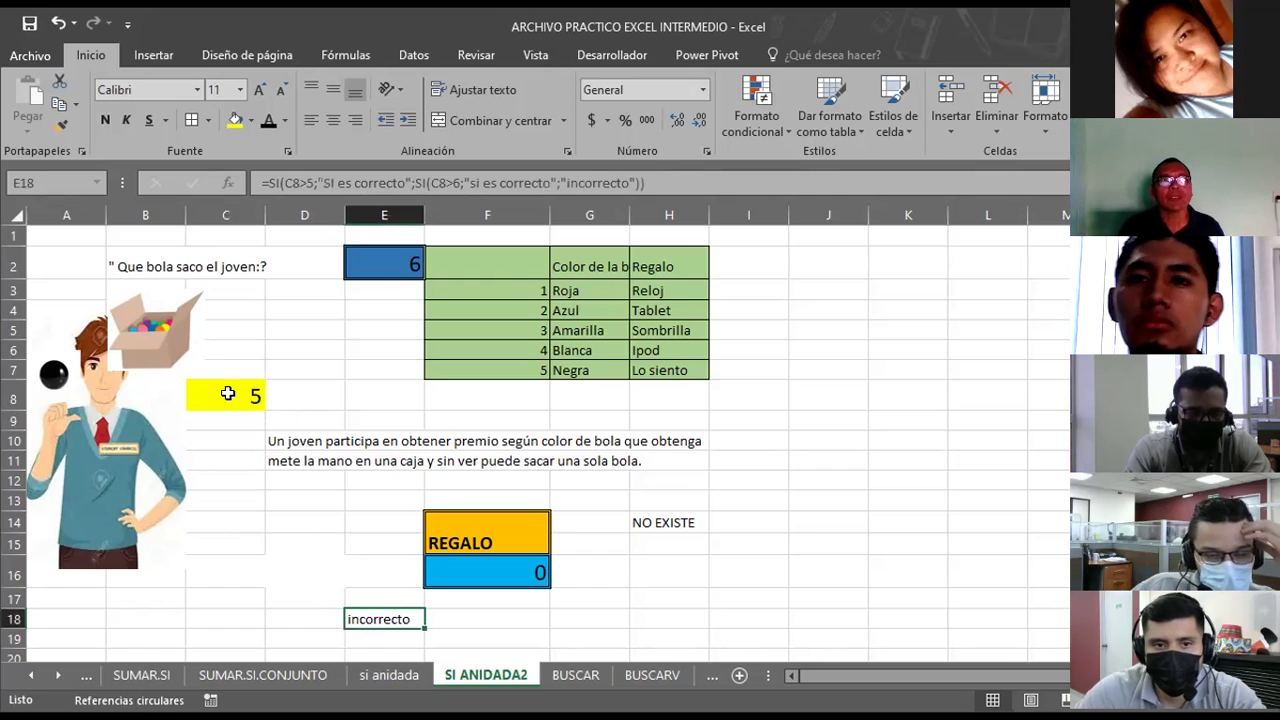
Change E18's tests to C8>=5 and C8>=6, accepting Excel's suggested correction.
left_click(300, 183)
type("=")
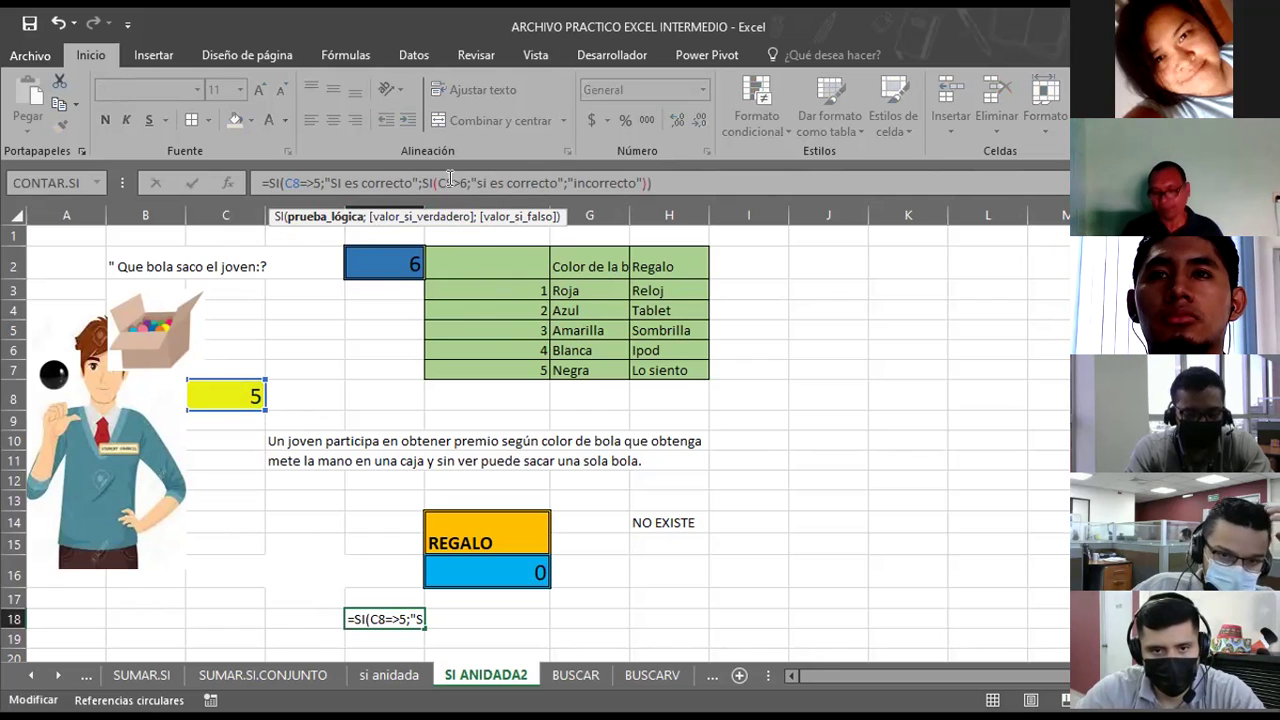
type("=")
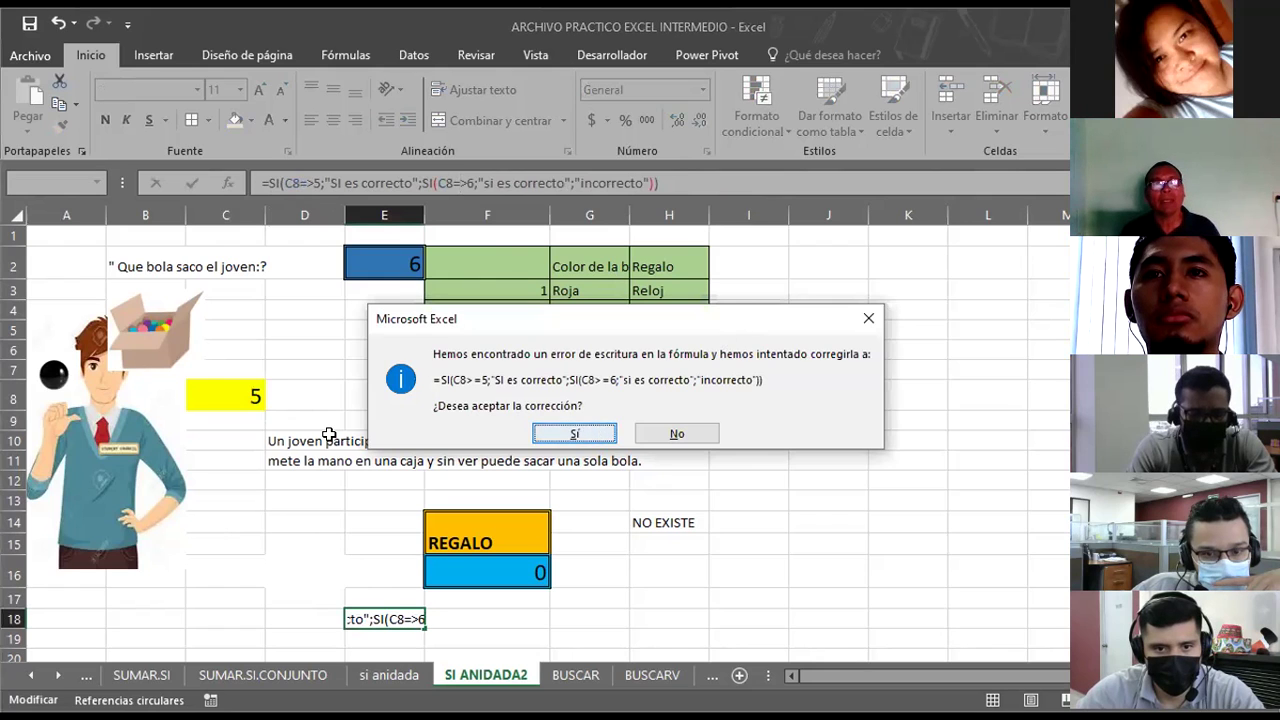
key("Return")
left_click(231, 398)
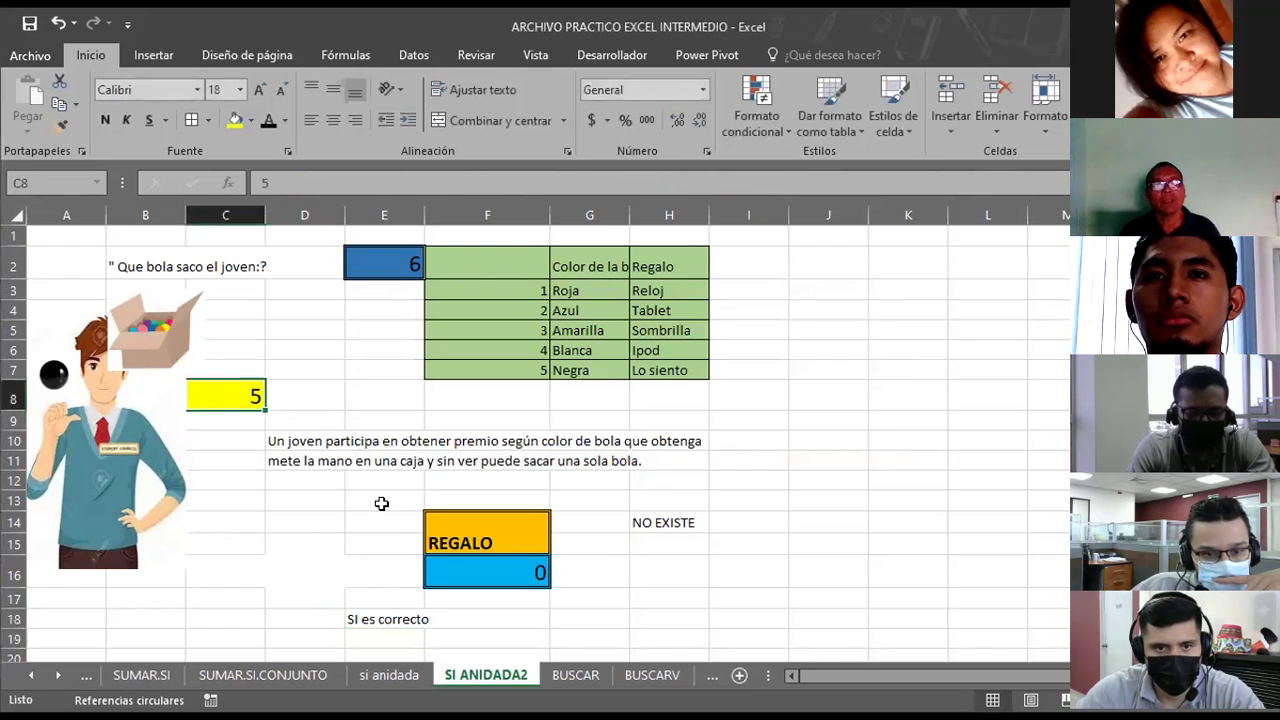
left_click(371, 621)
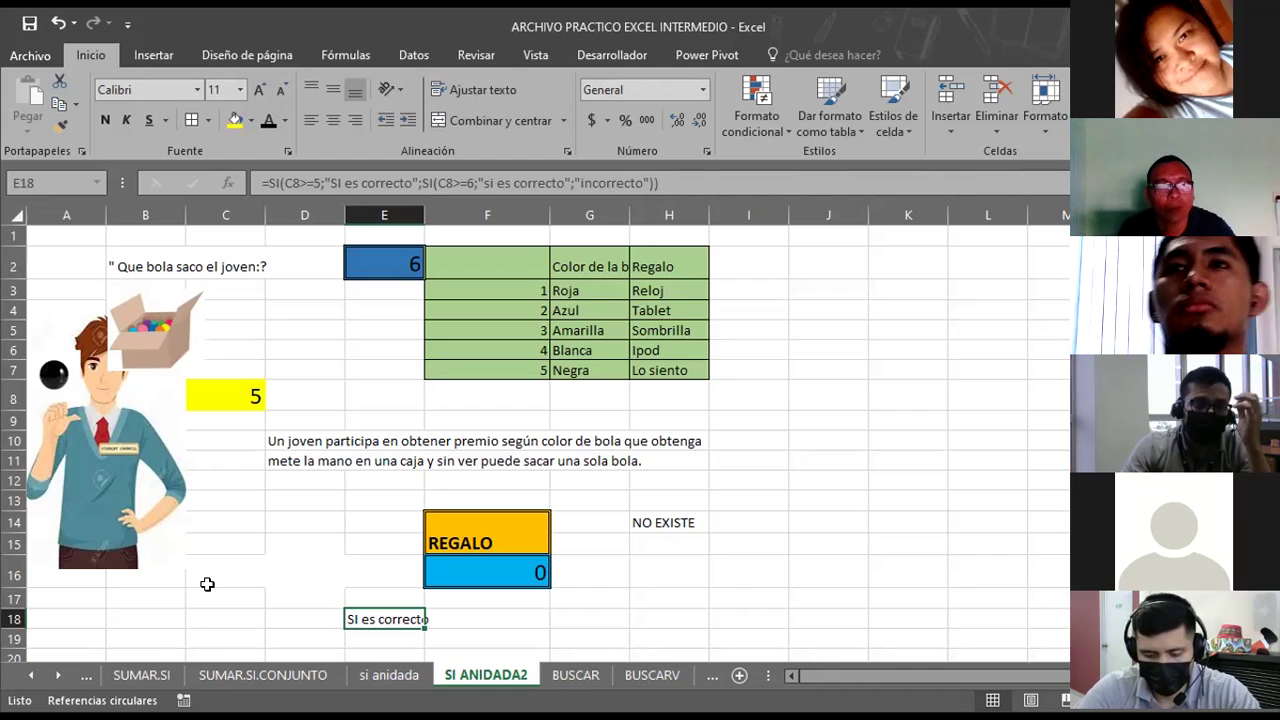
left_click(31, 675)
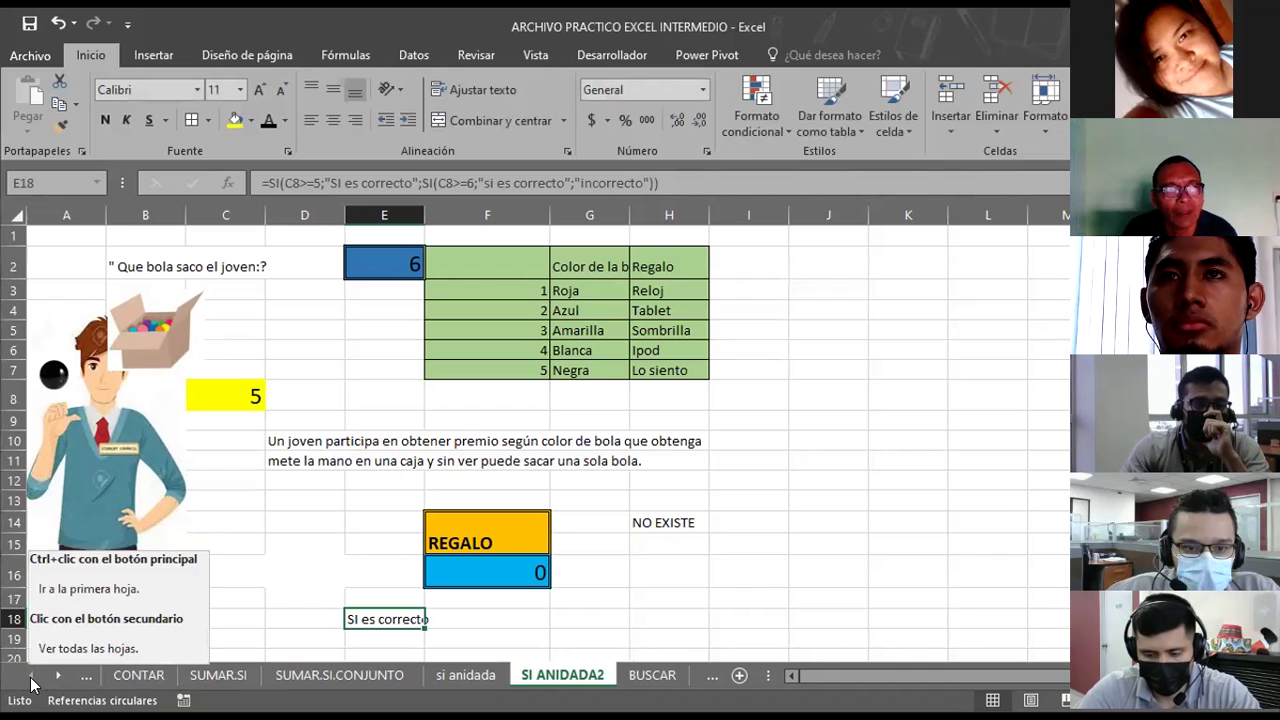
left_click(31, 675)
left_click(31, 675)
left_click(31, 675)
left_click(31, 675)
left_click(31, 675)
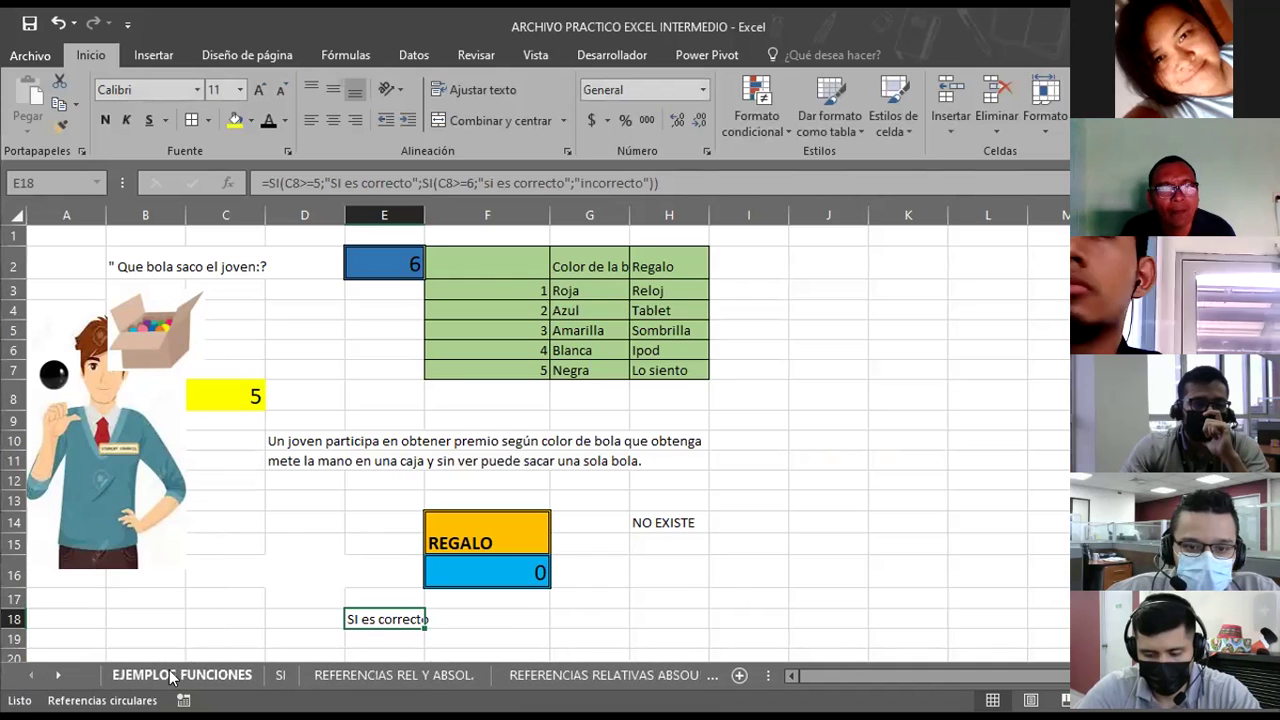
left_click(58, 677)
left_click(58, 677)
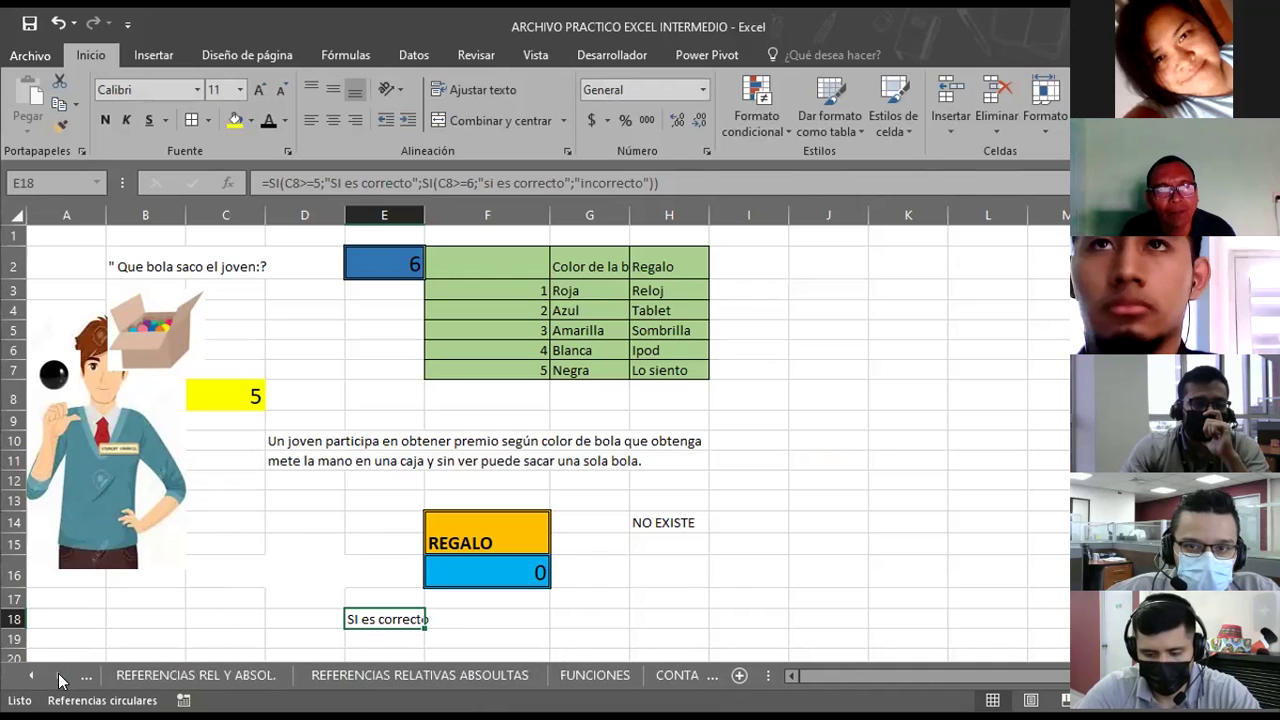
left_click(58, 677)
left_click(58, 677)
left_click(58, 677)
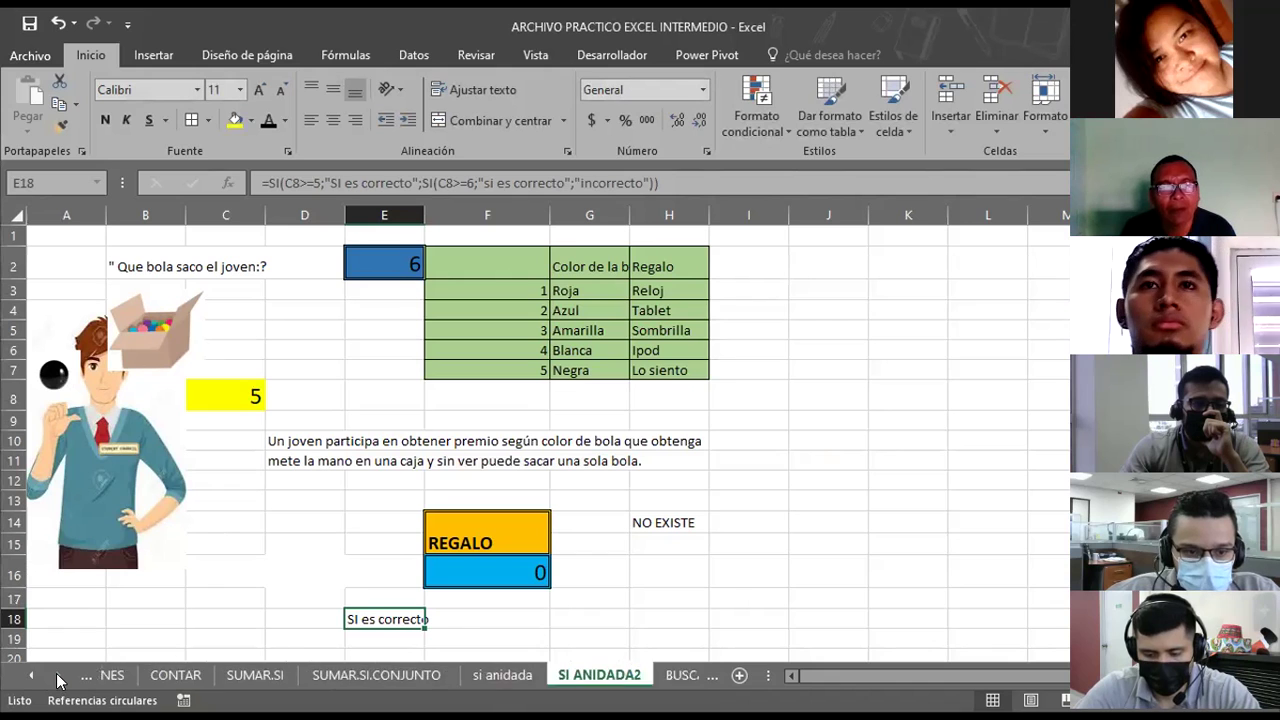
left_click(58, 677)
left_click(58, 677)
left_click(58, 677)
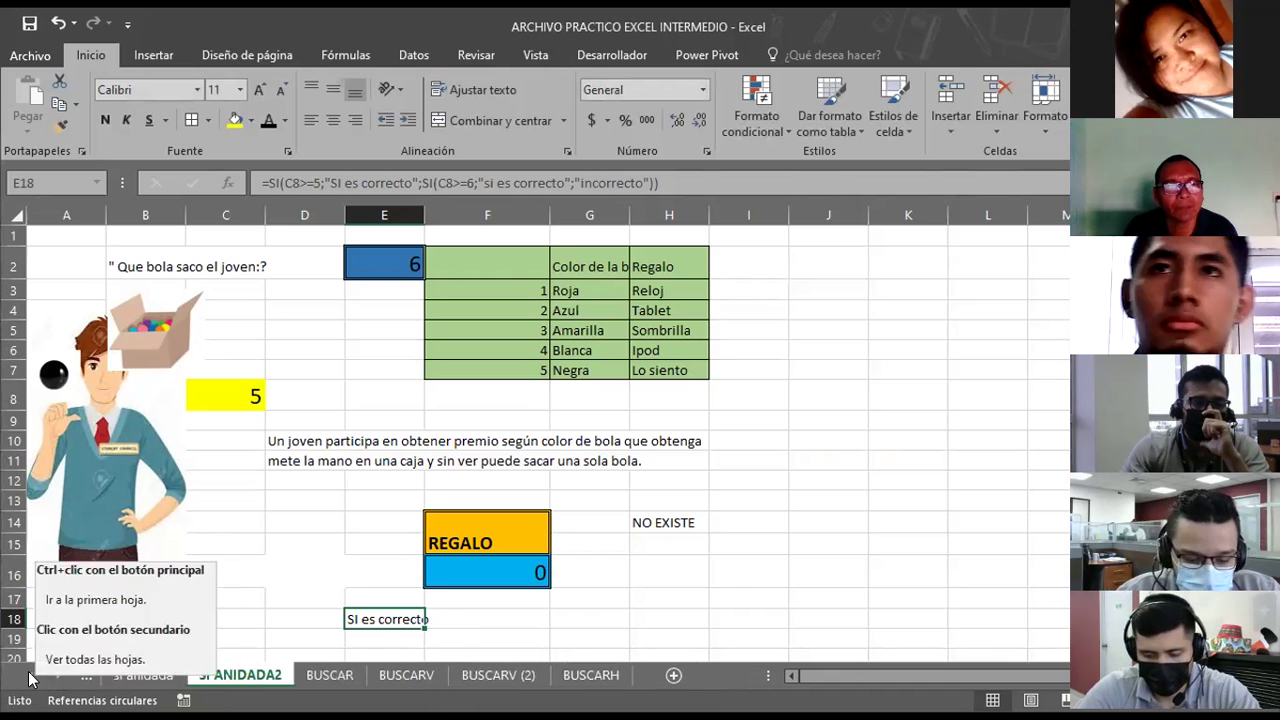
left_click(30, 677)
left_click(30, 677)
left_click(30, 677)
left_click(30, 677)
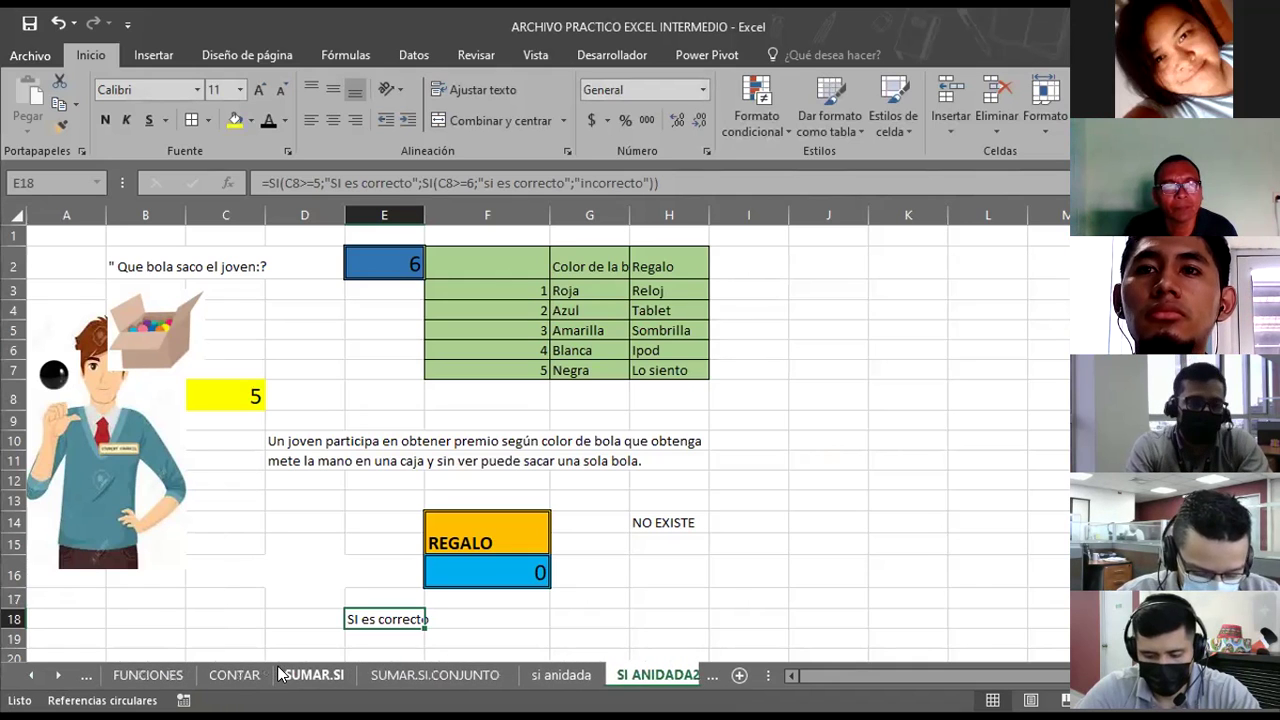
Open the SUMAR.SI sheet and select the VENDEDOR heading of the sales table.
left_click(314, 675)
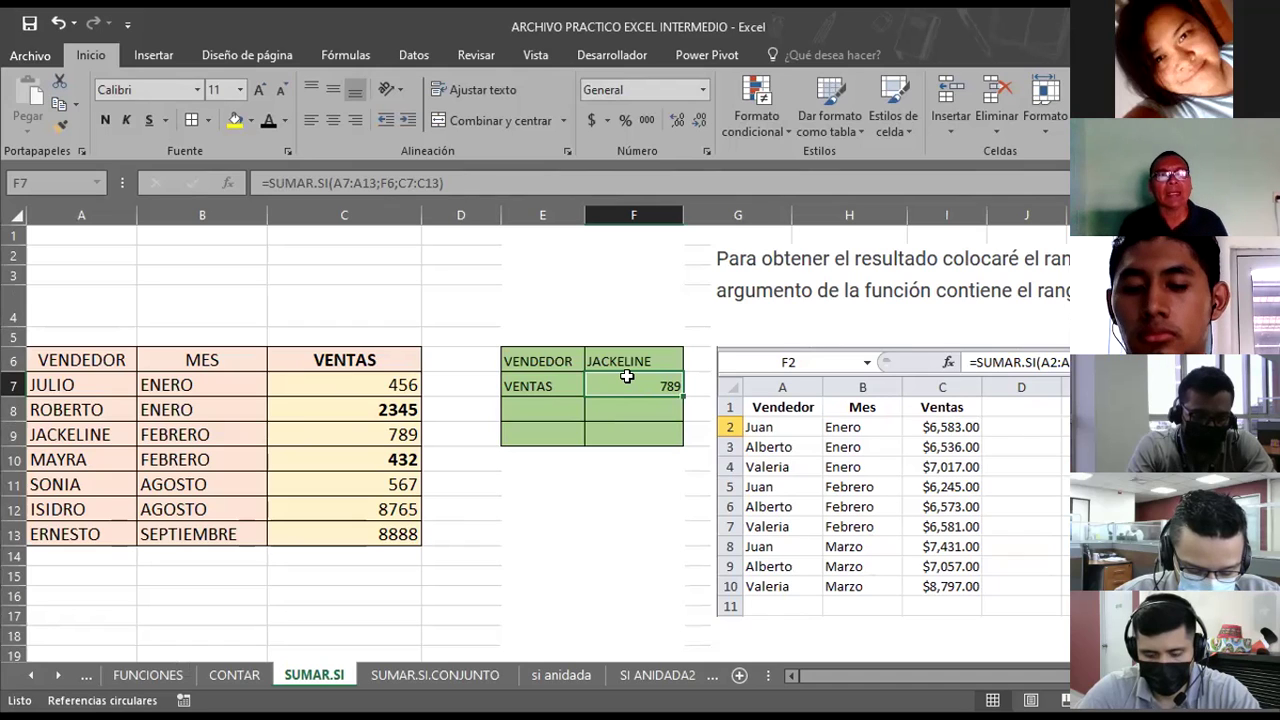
left_click(80, 358)
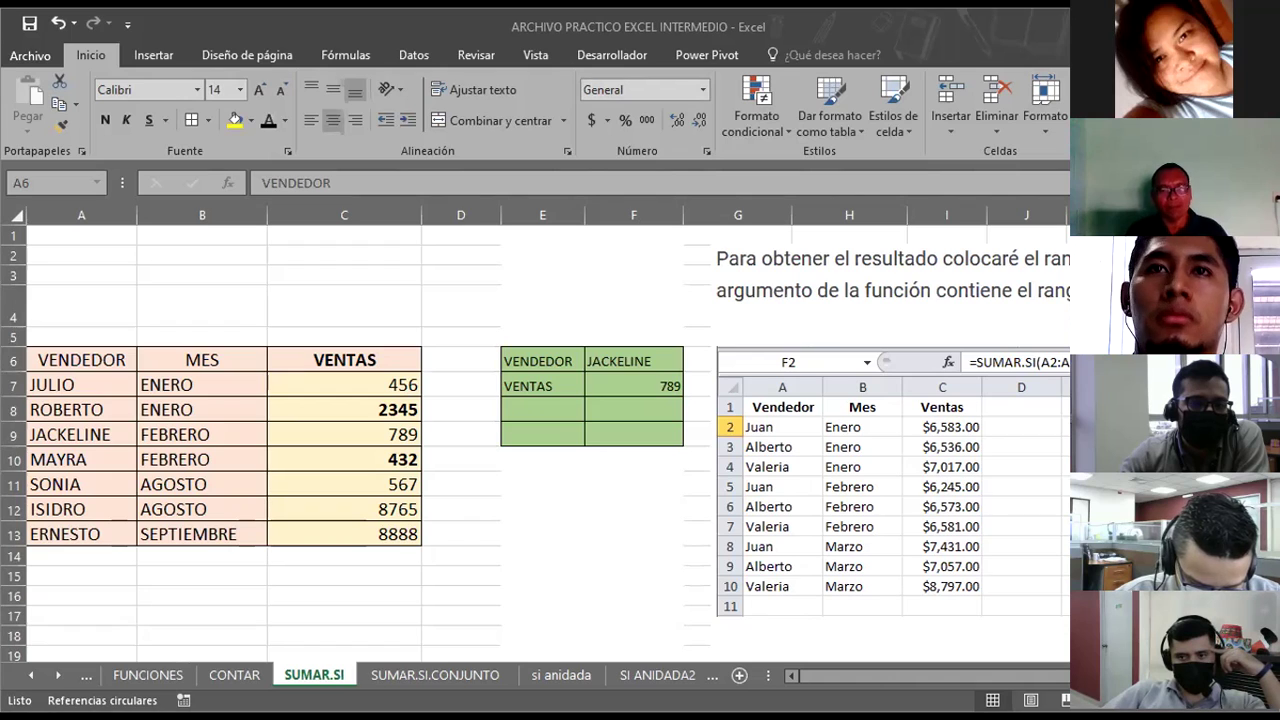
Switch to PowerPoint and resume the slideshow on the SUMAR.SI / SUMAR.SI.CONJUNTO syntax slide.
key("alt+Tab")
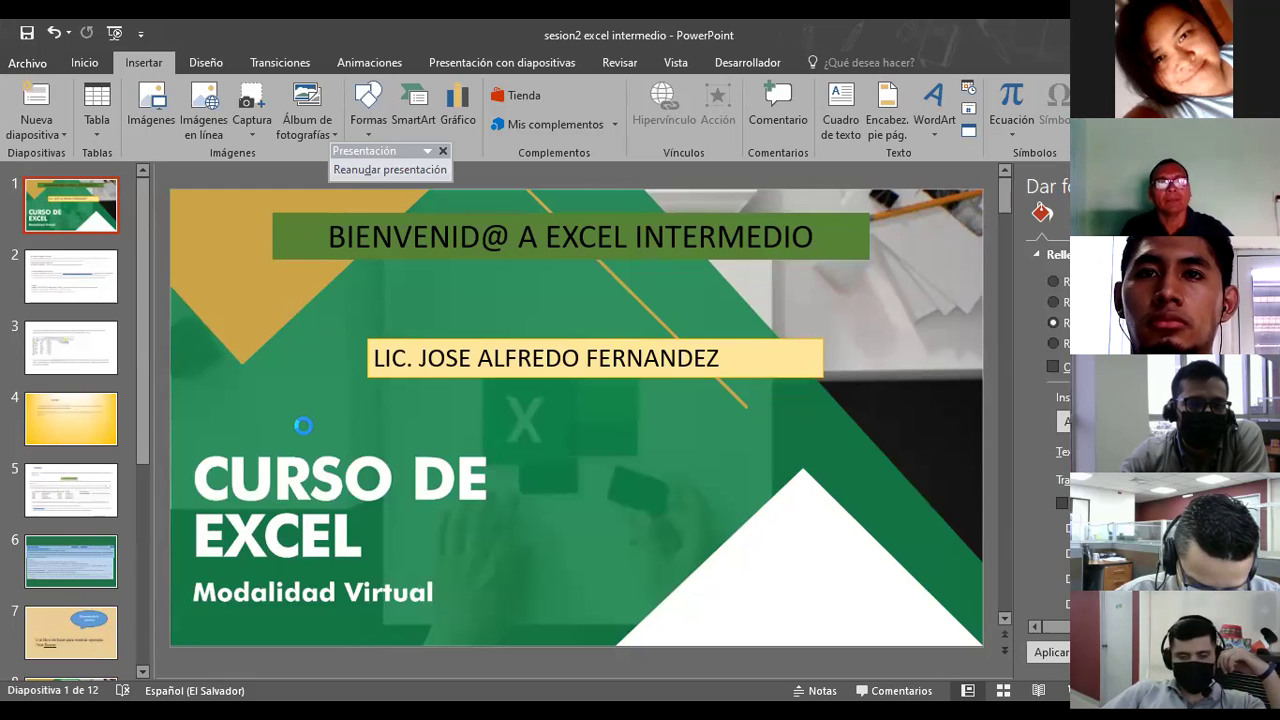
left_click(390, 169)
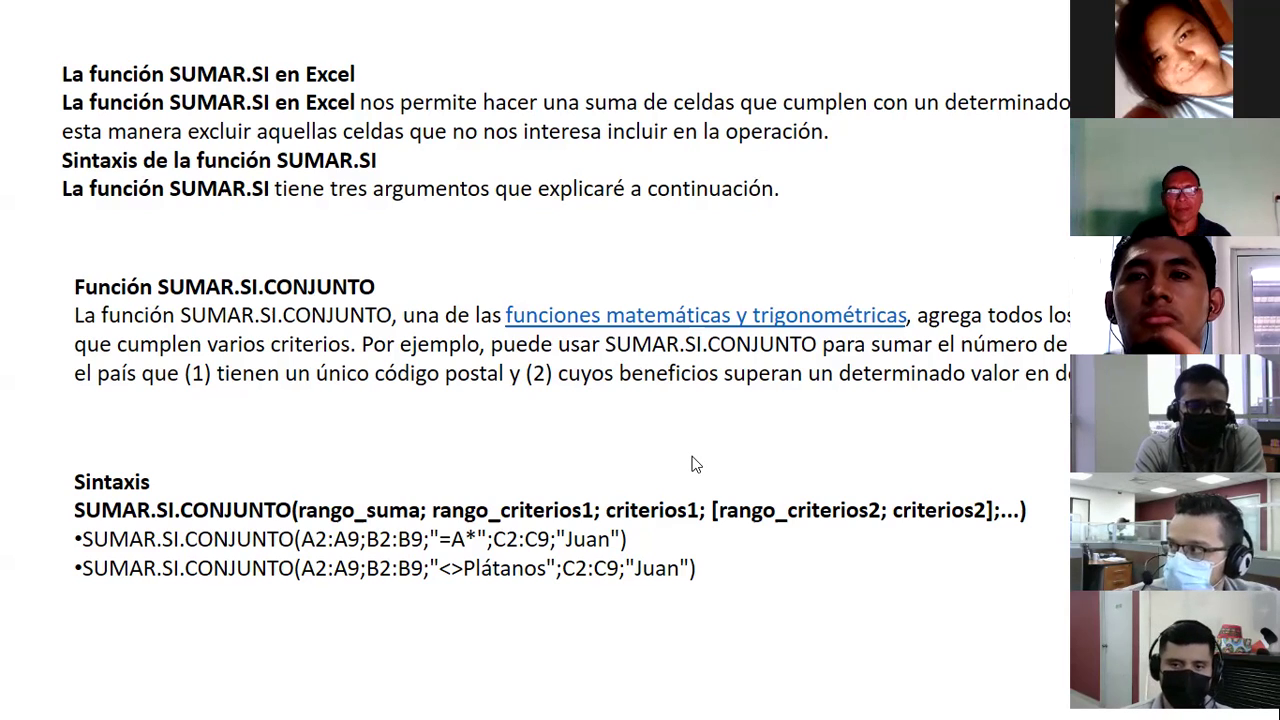
Advance the slideshow to the SUMAR.SI example slide with =SUMAR.SI(A2:A10, F1, C2:C10) totalling $20,259.00.
left_click(1013, 166)
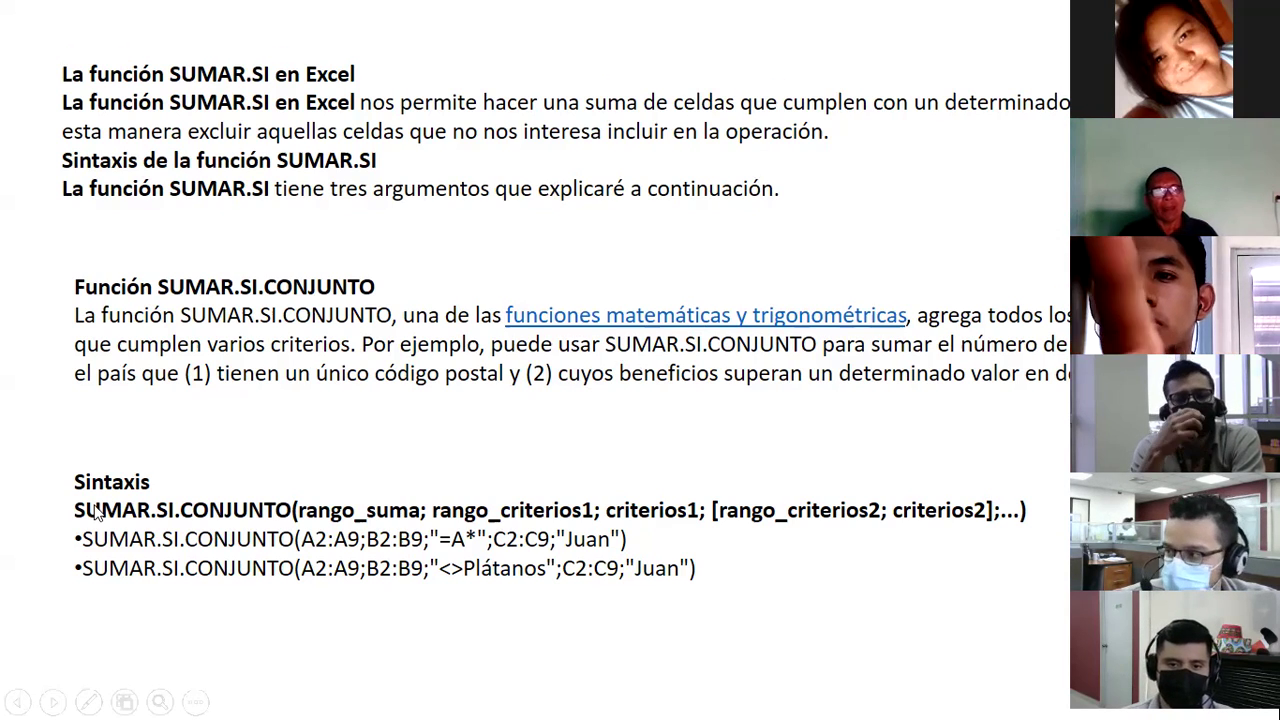
key("Left")
key("Right")
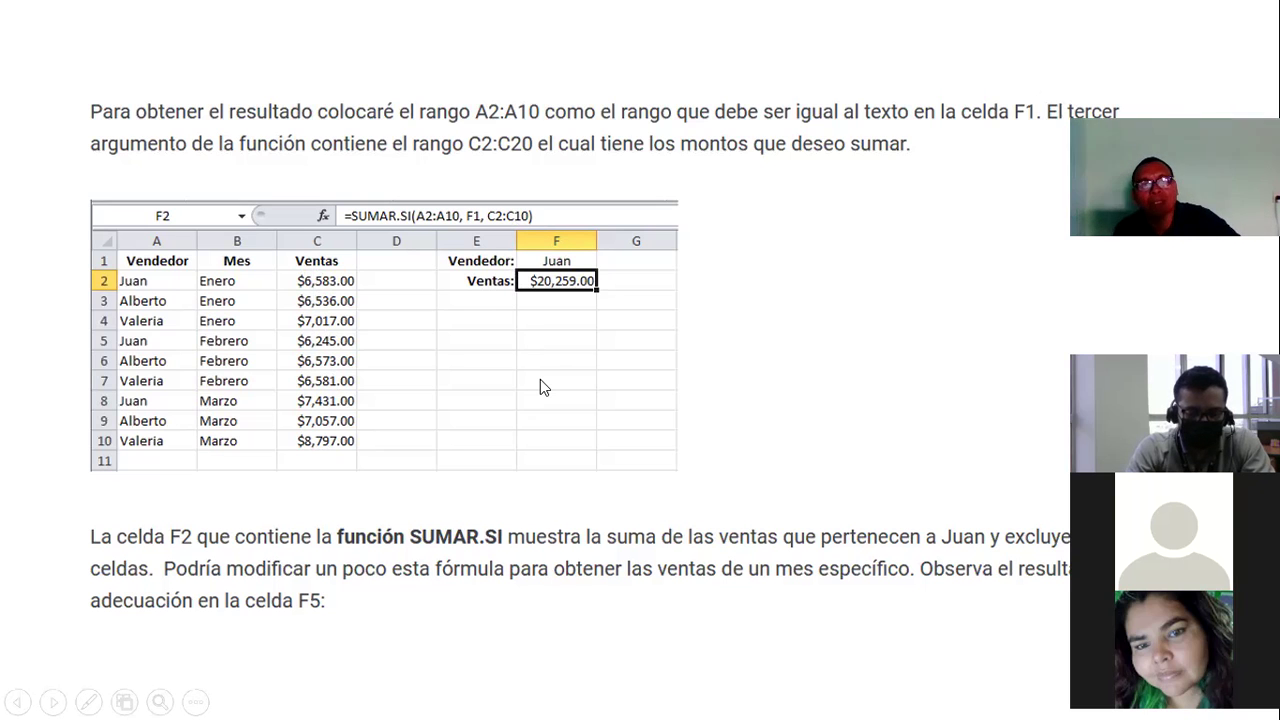
Exit the slideshow to return to Excel's SUMAR.SI sheet.
key("Escape")
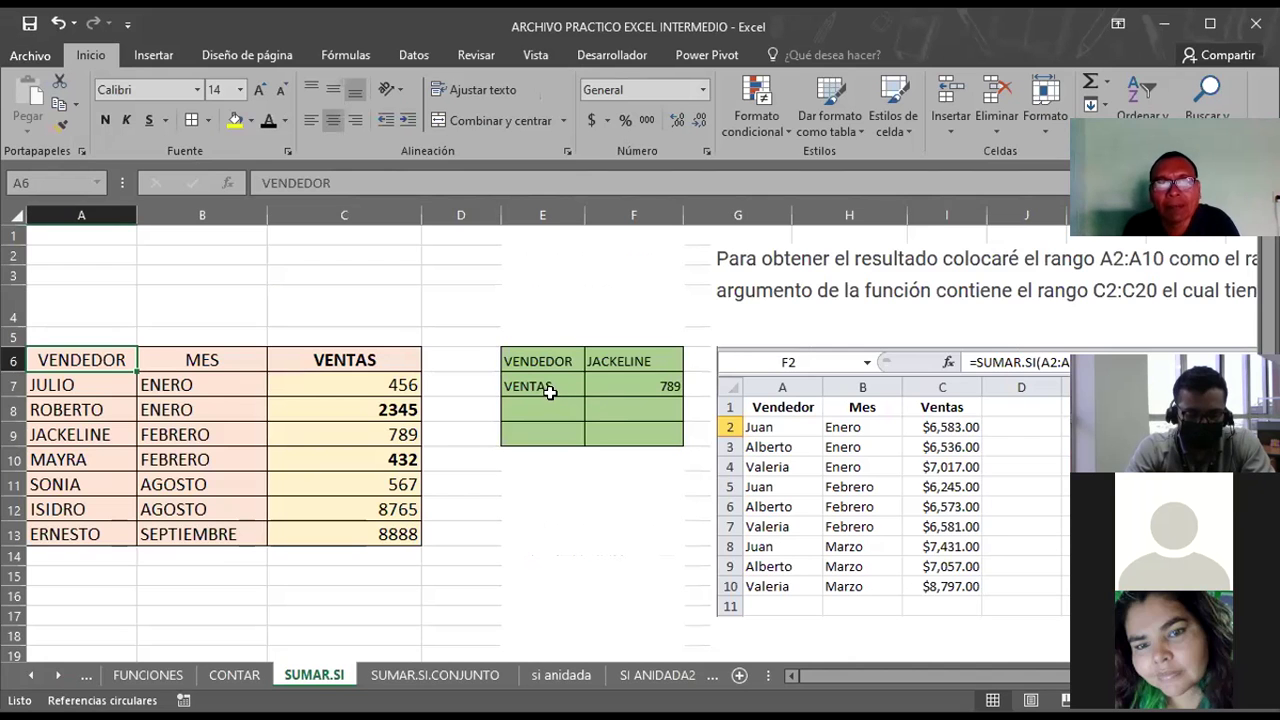
left_click(543, 385)
left_click(628, 384)
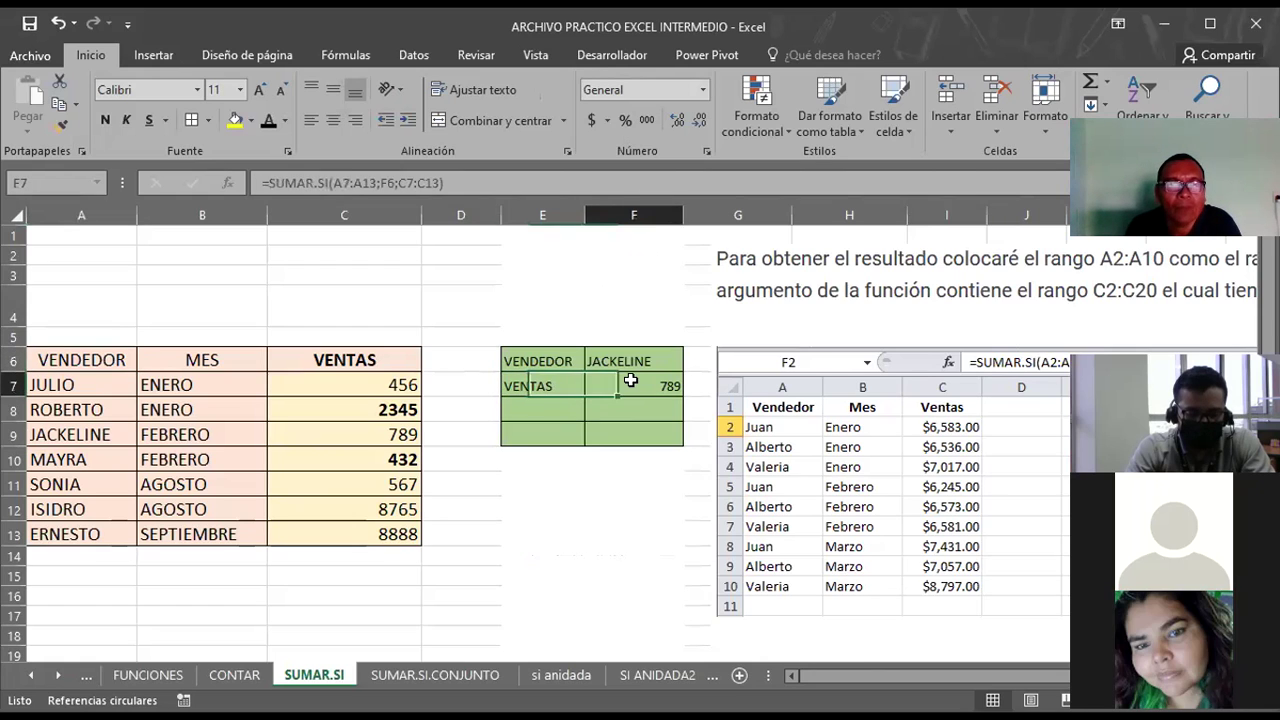
left_click(400, 674)
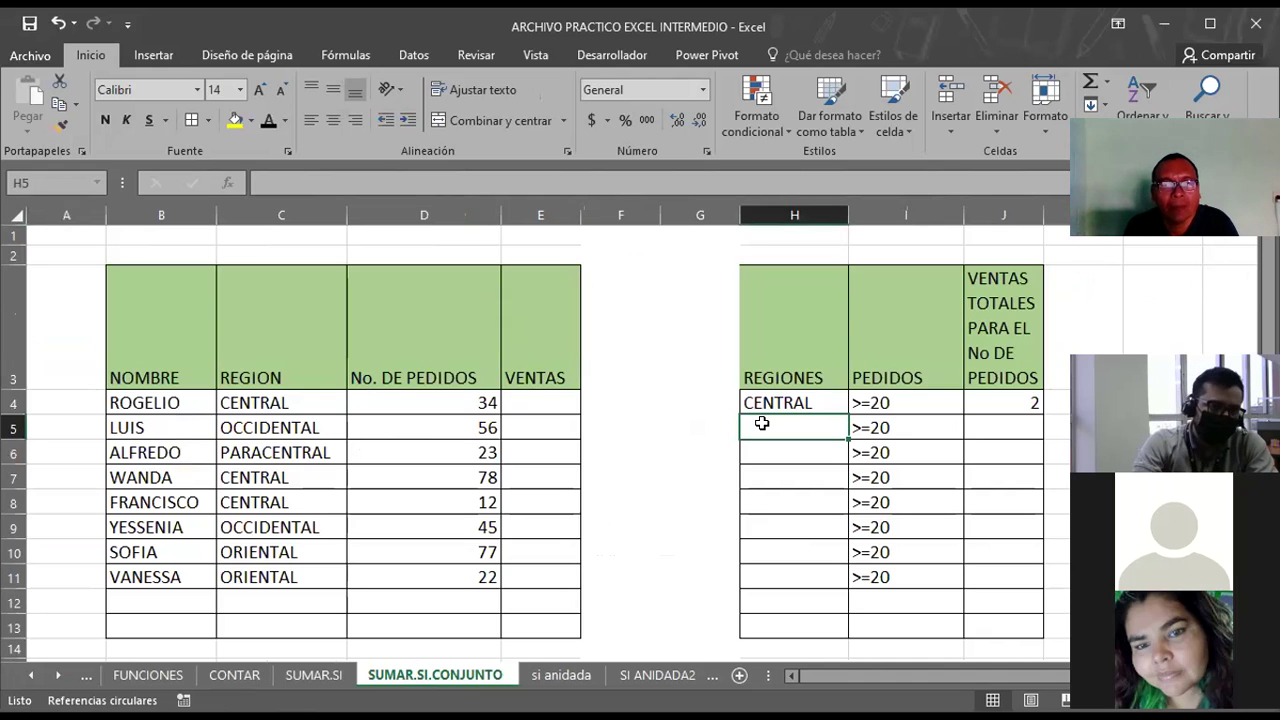
left_click(313, 676)
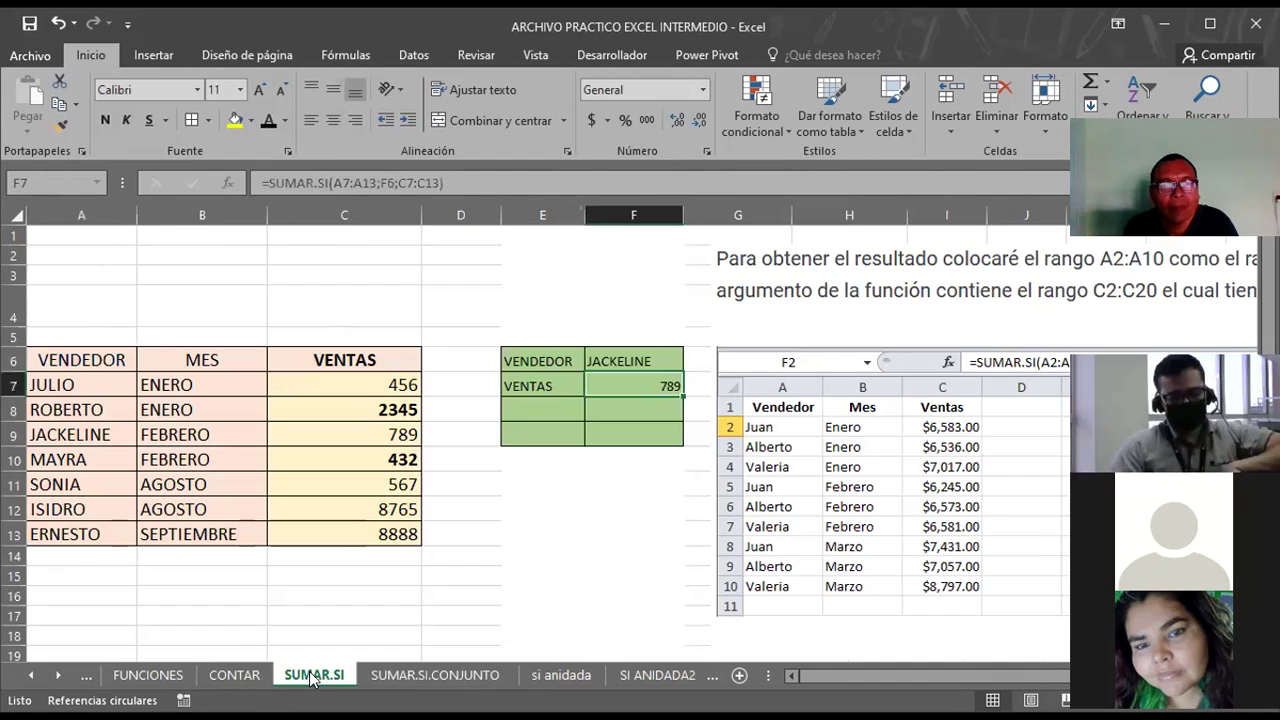
left_click(358, 390)
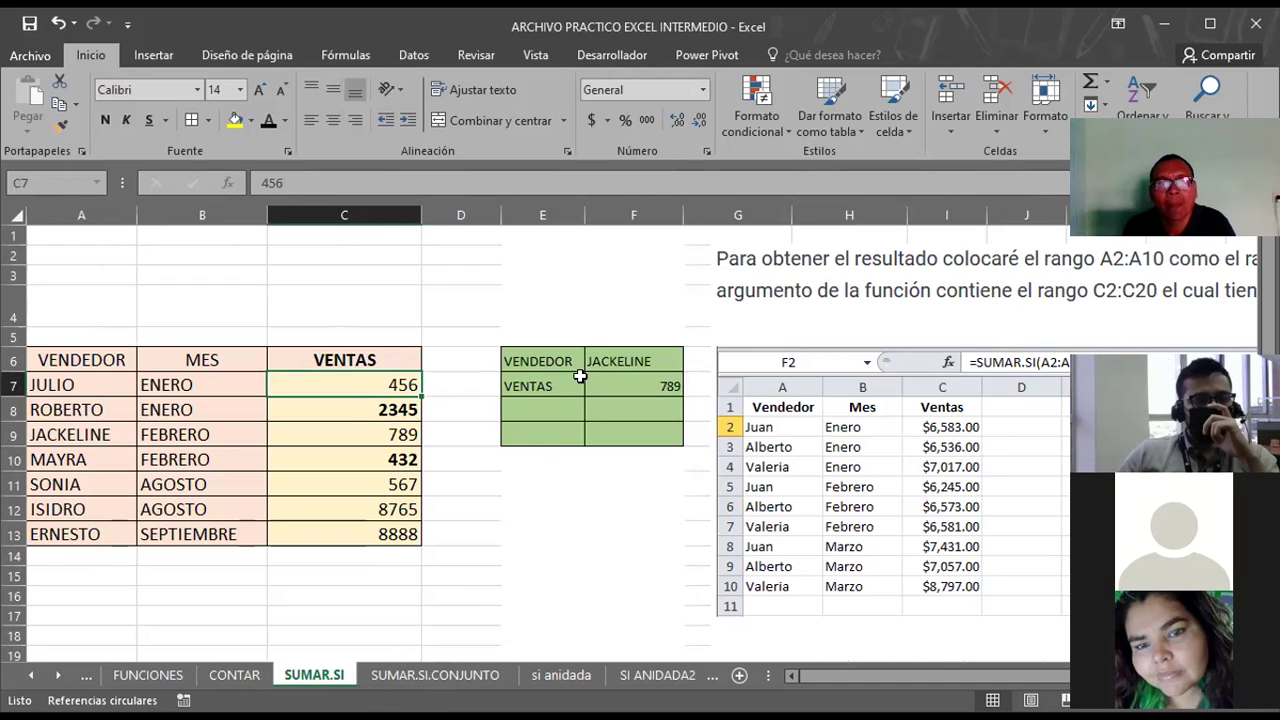
left_click(627, 389)
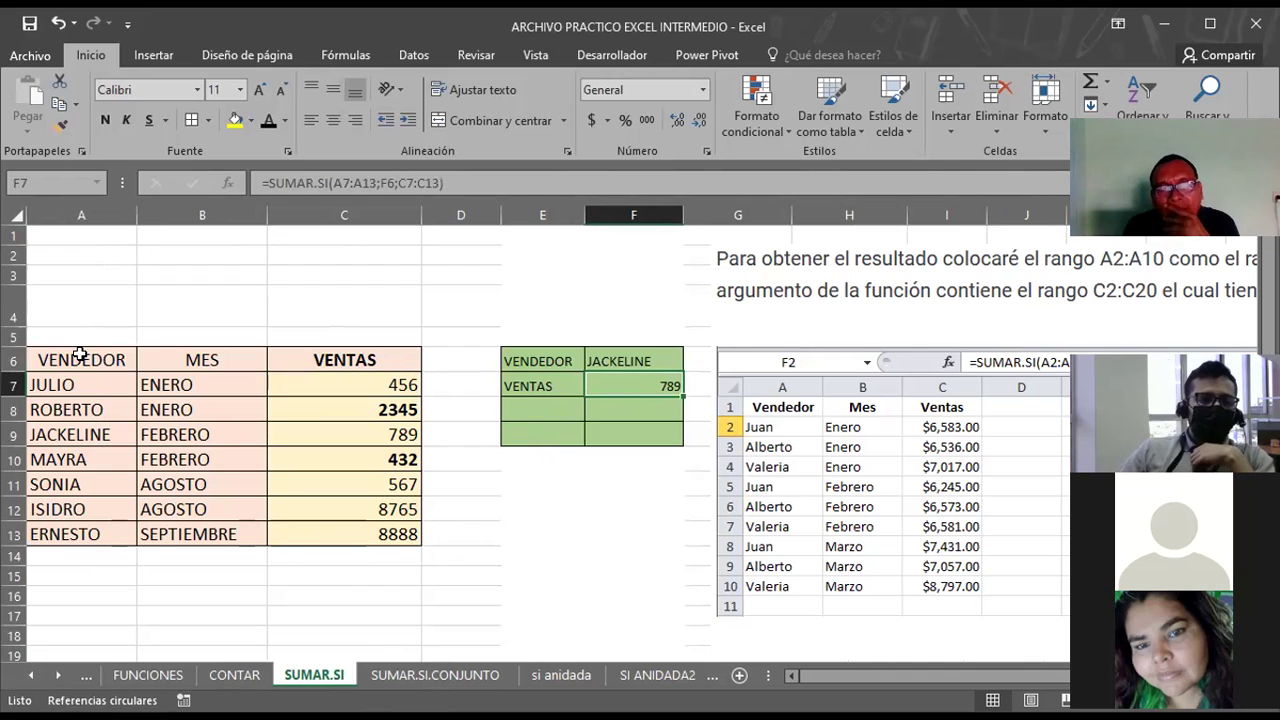
left_click(196, 360)
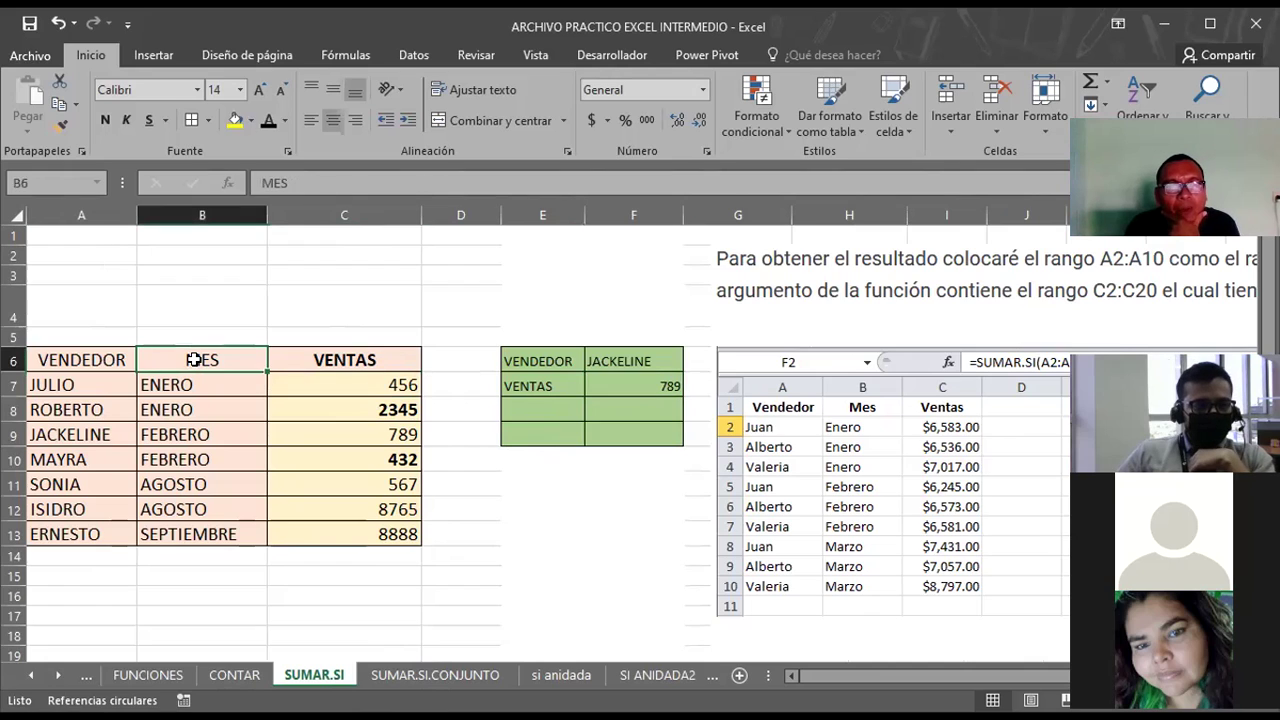
left_click(313, 360)
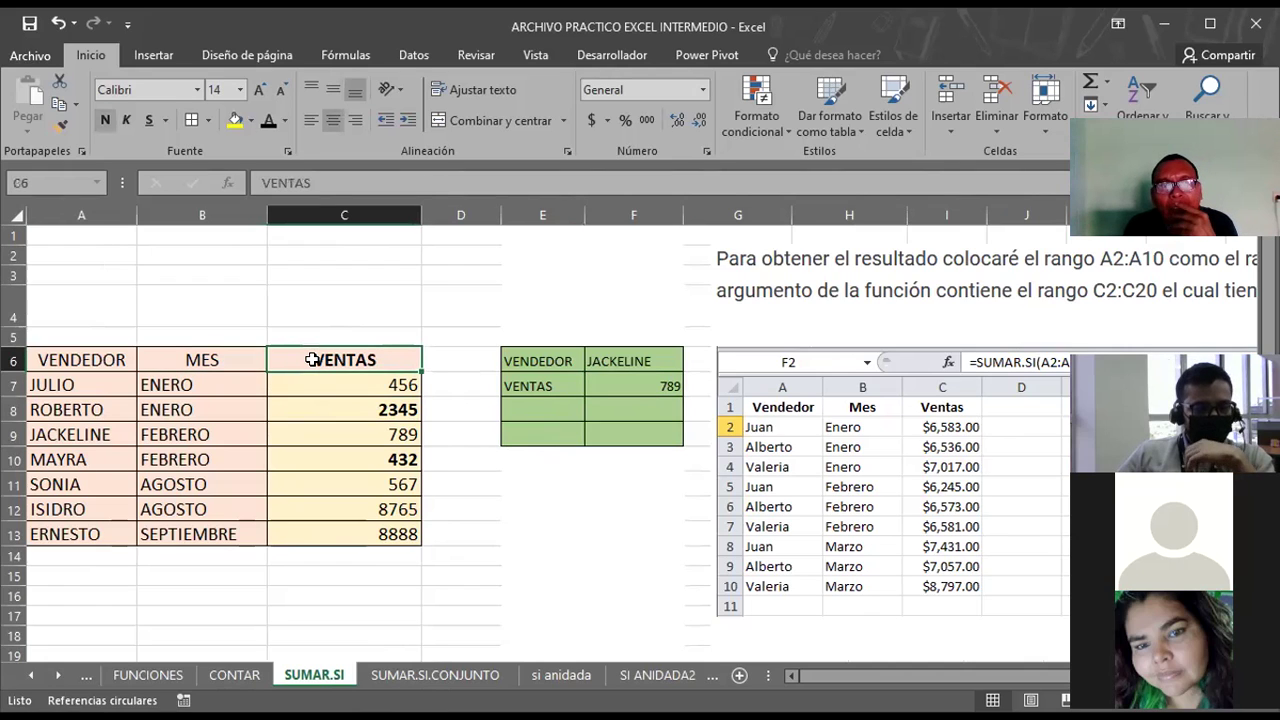
left_click(628, 360)
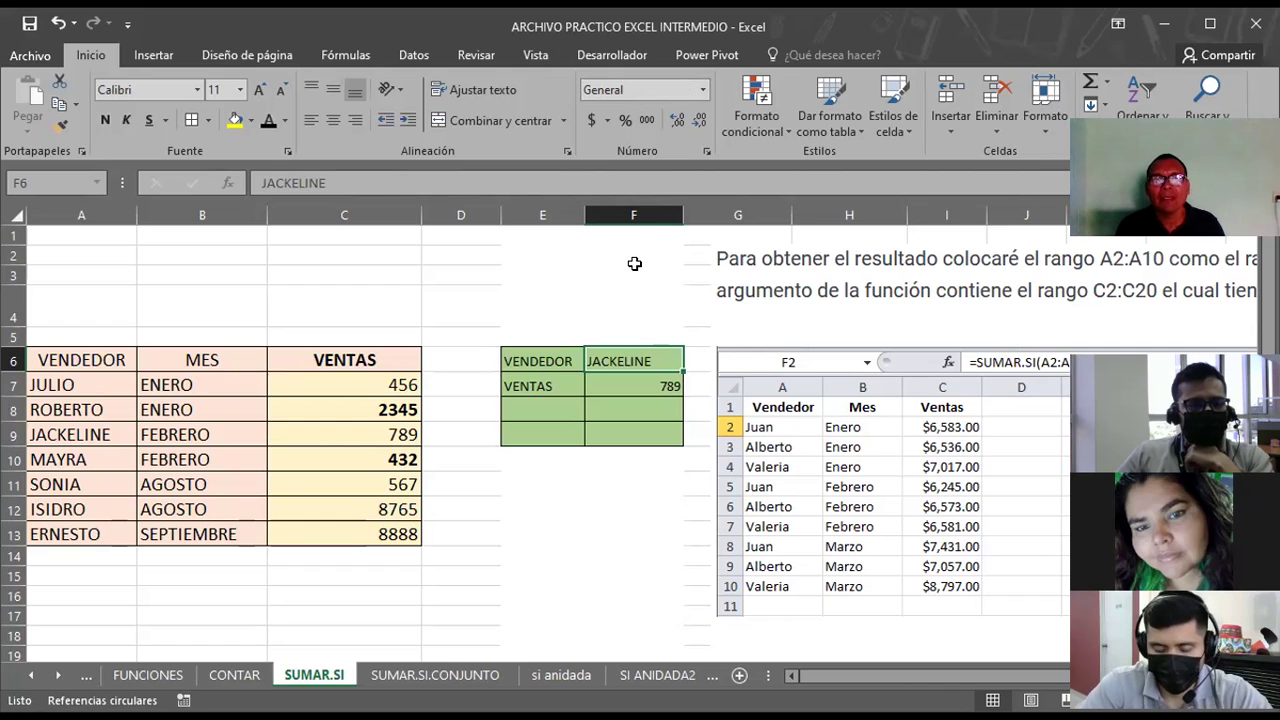
left_click(621, 384)
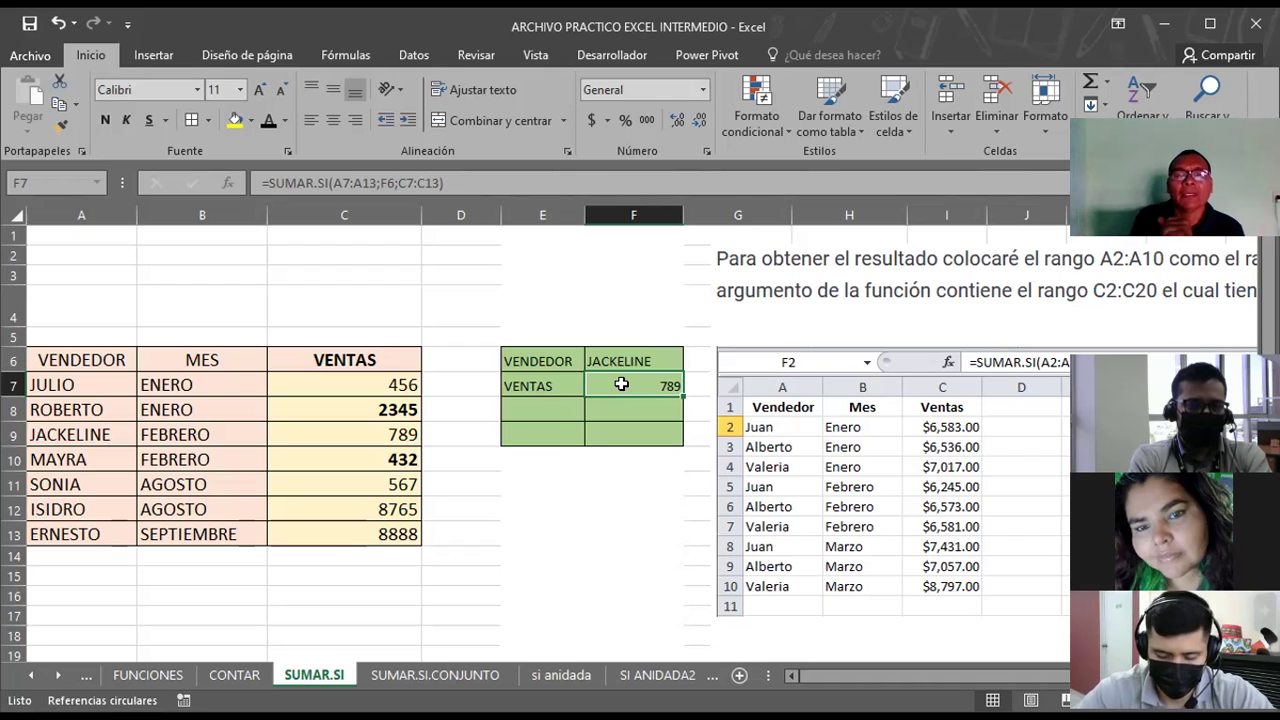
left_click(633, 361)
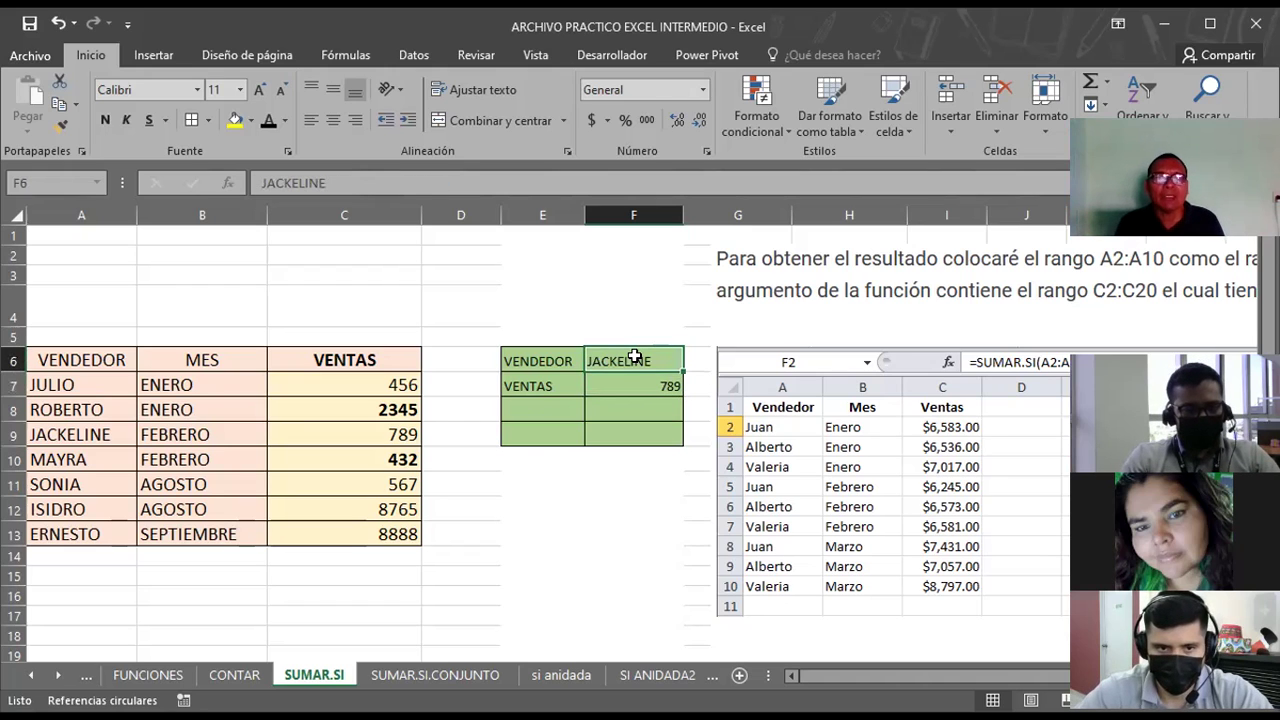
left_click(64, 402)
left_click(64, 386)
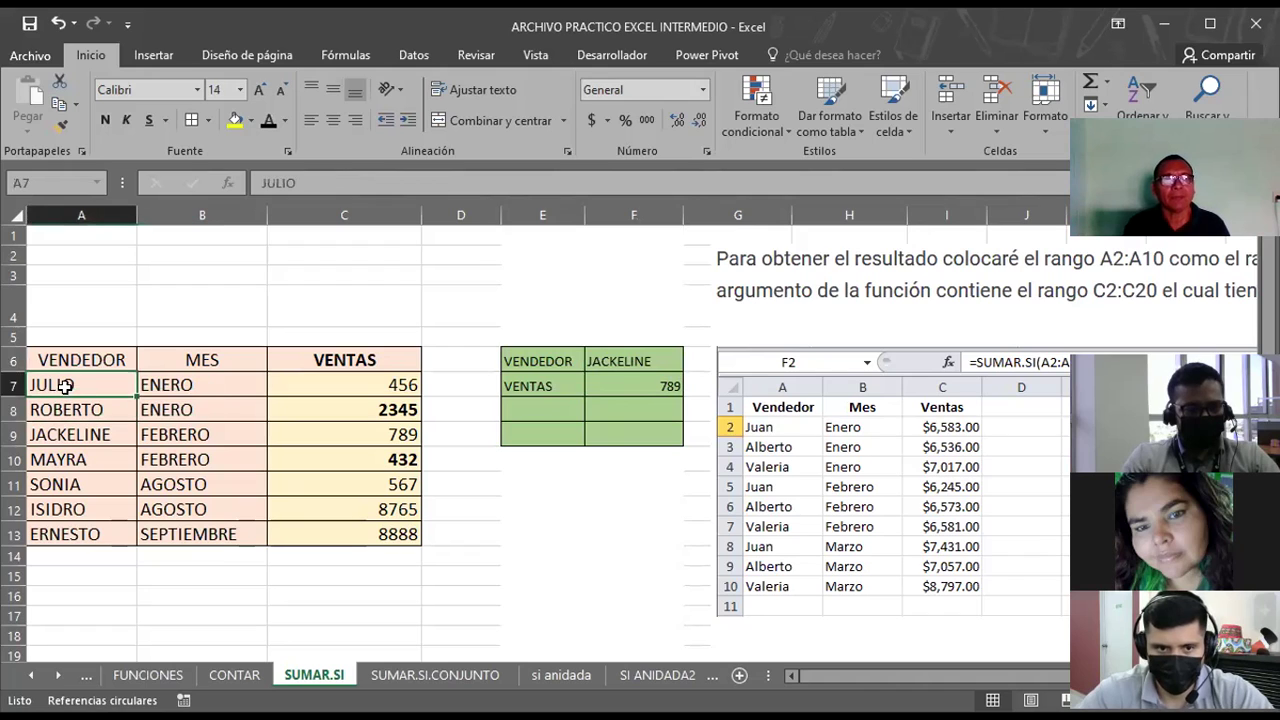
left_click(638, 386)
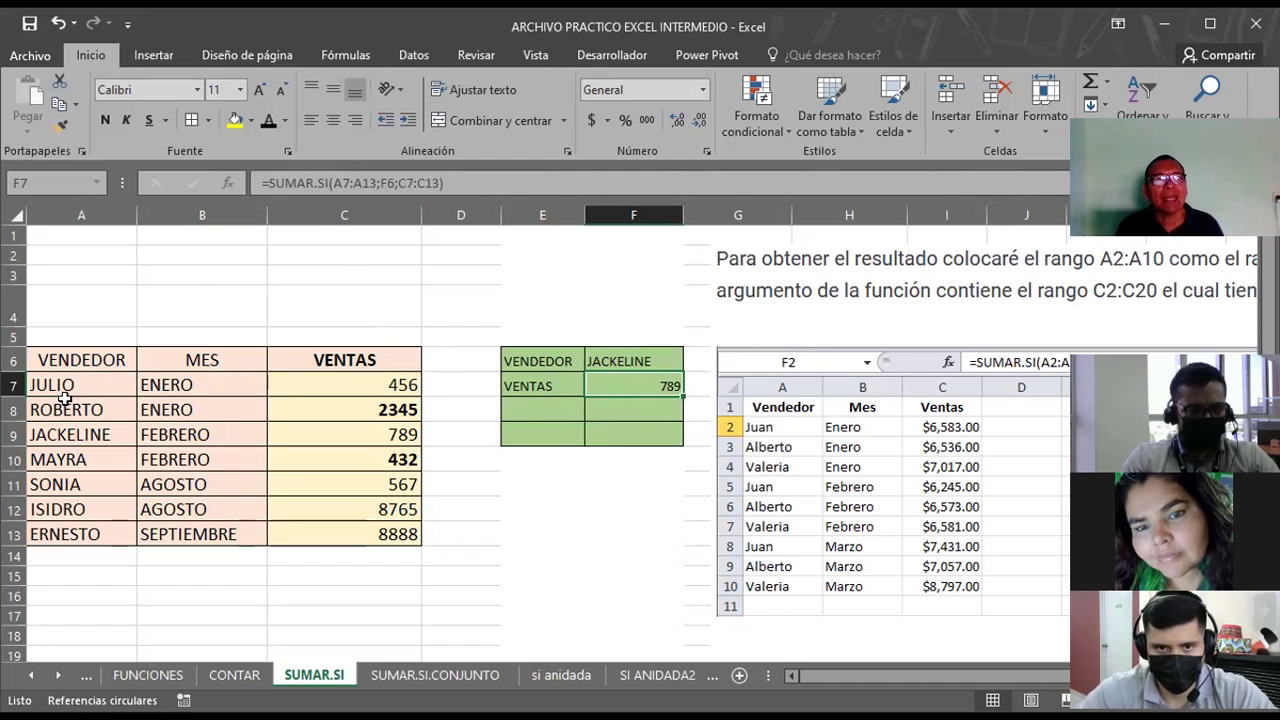
left_click_drag(68, 386, 89, 535)
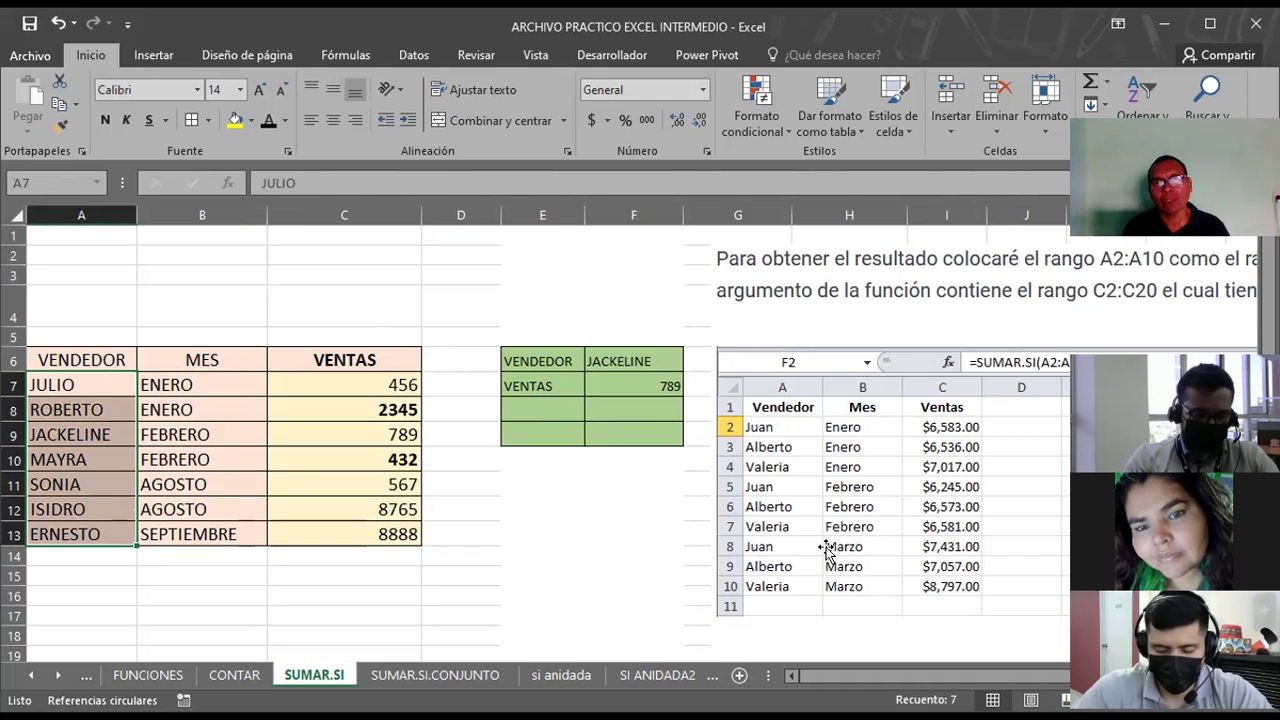
left_click(603, 378)
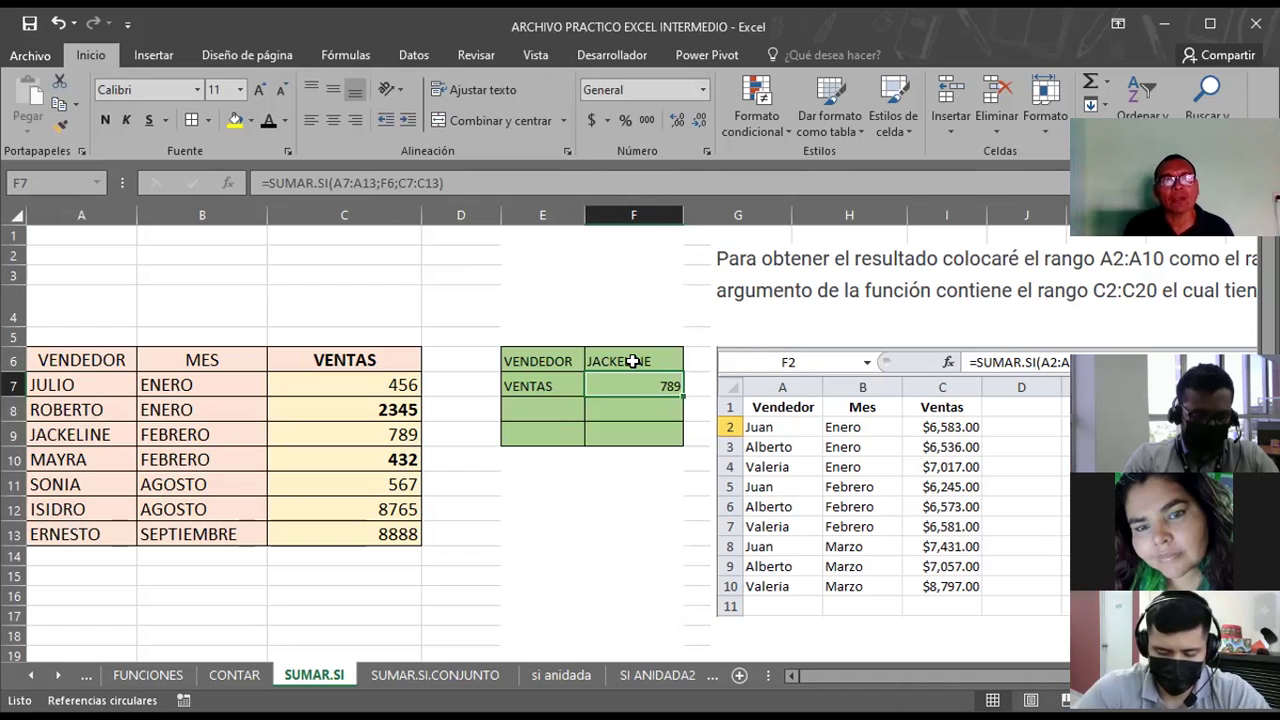
left_click(633, 361)
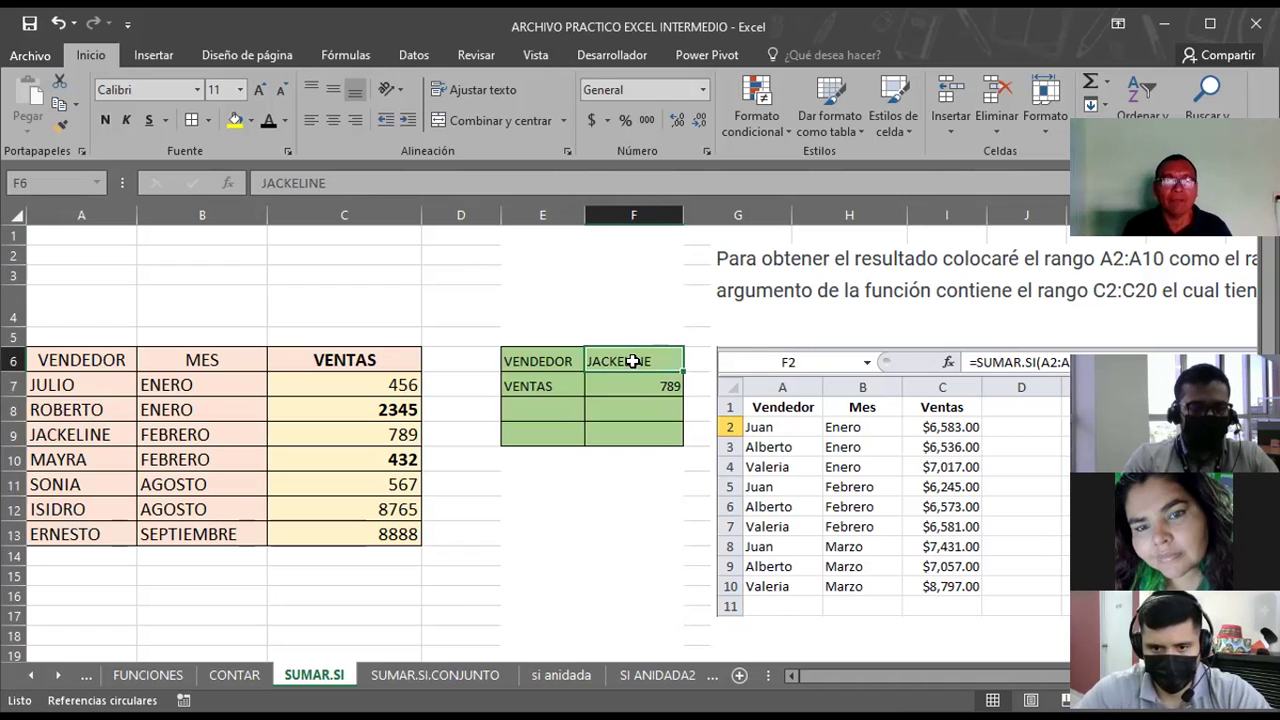
left_click(628, 389)
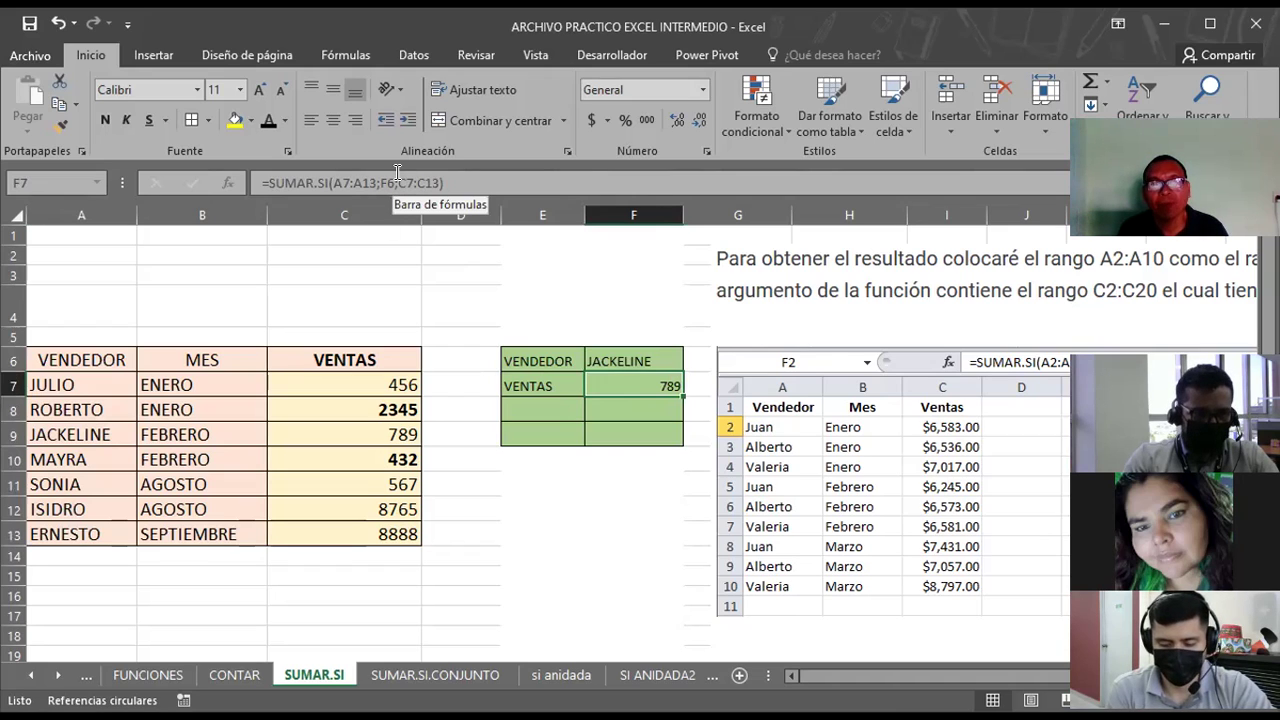
Enter another seller's name in F6 so F7 returns 8765, then clear F6 so F7 shows 0.
left_click(618, 362)
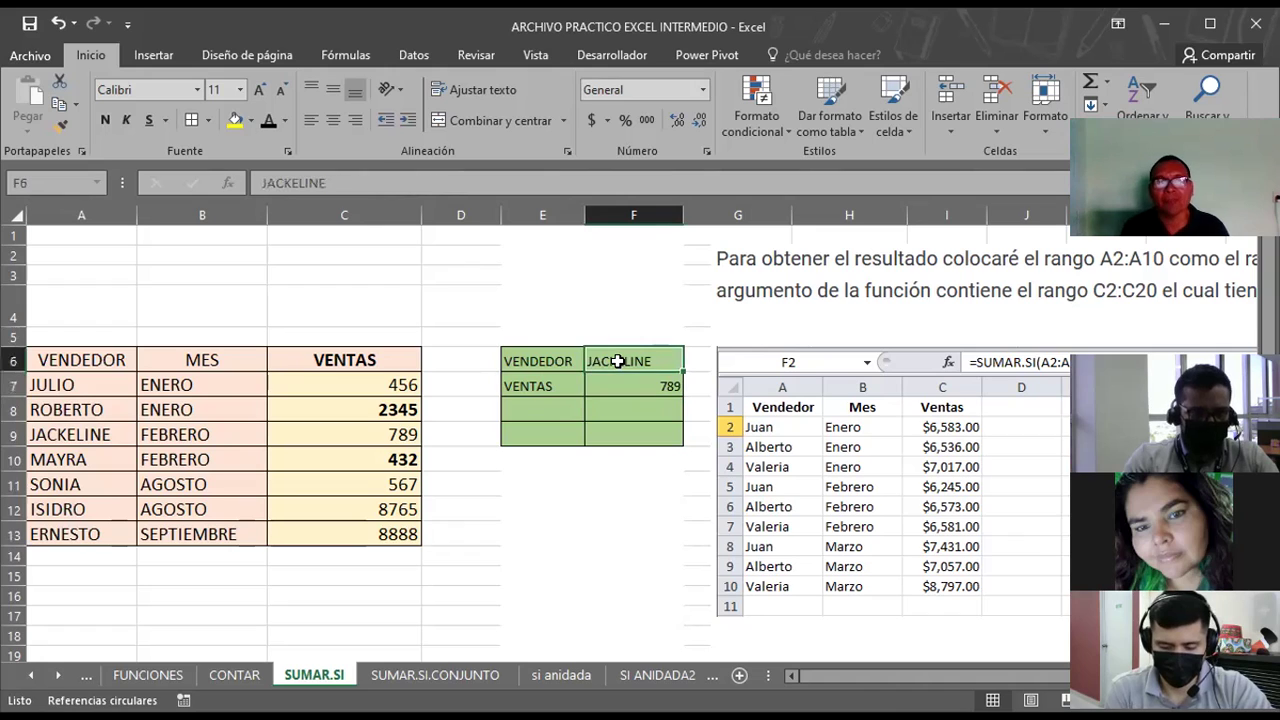
key("Delete")
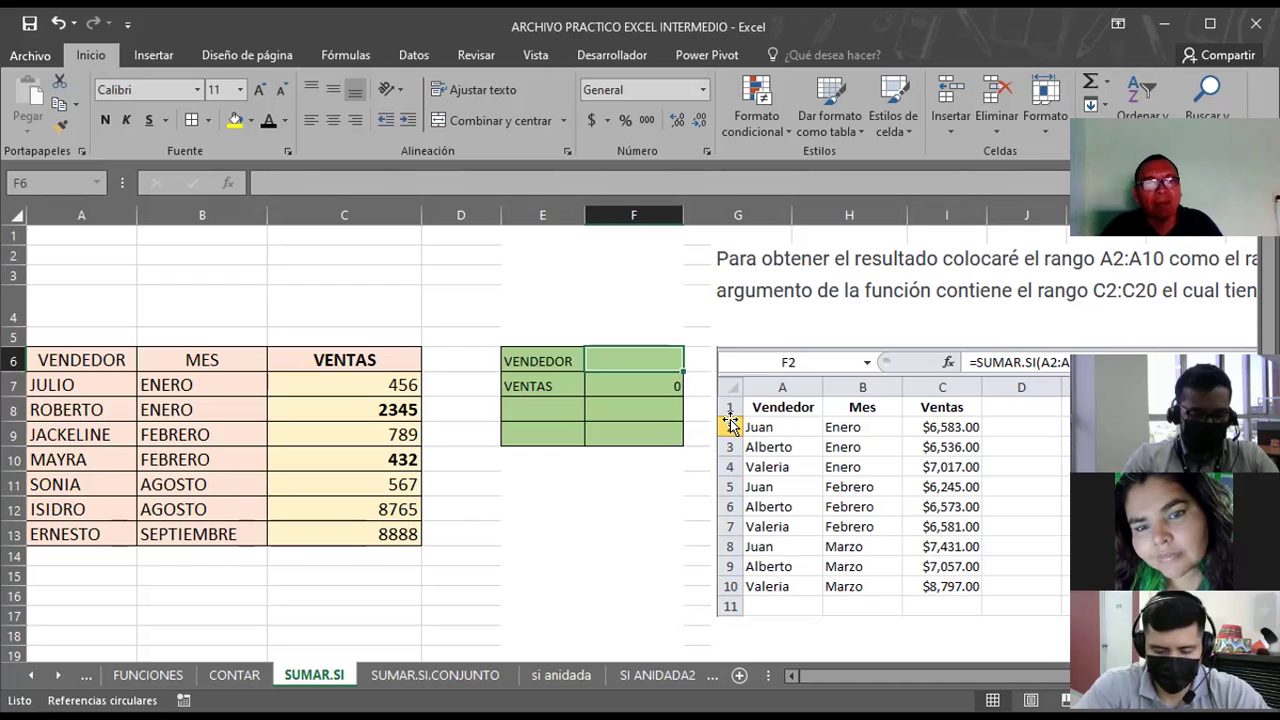
type("isi")
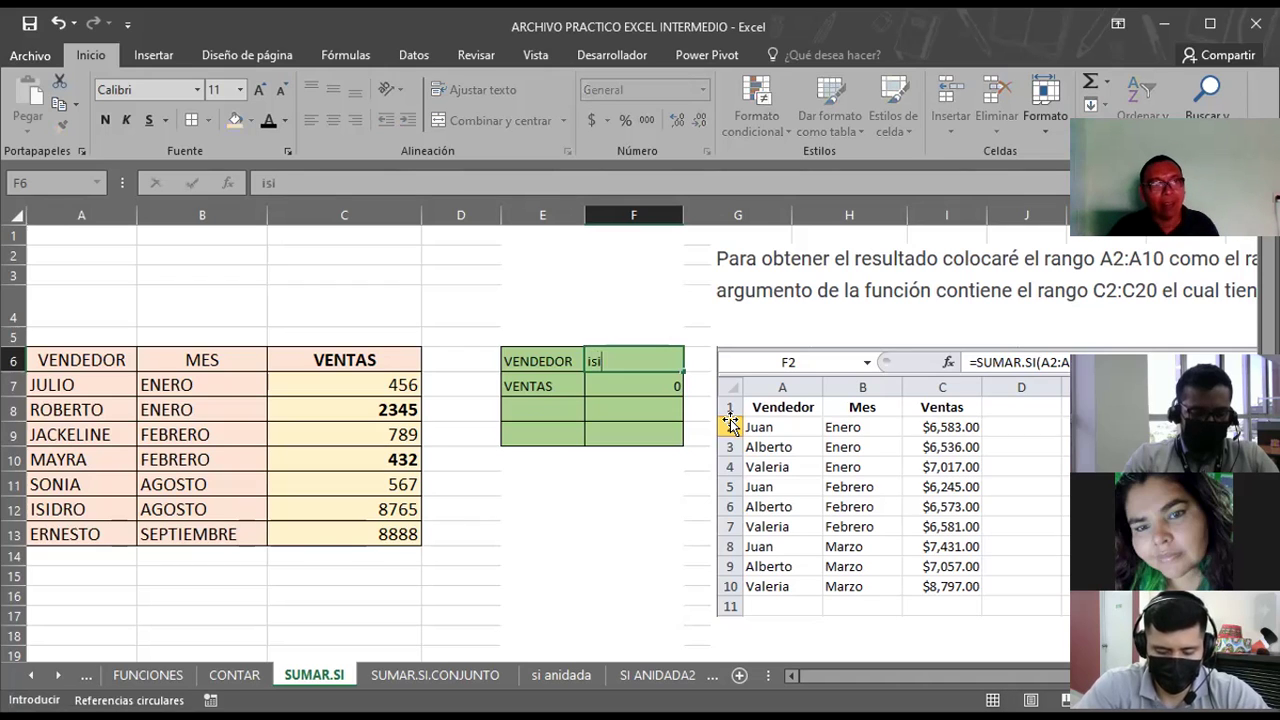
type("dro")
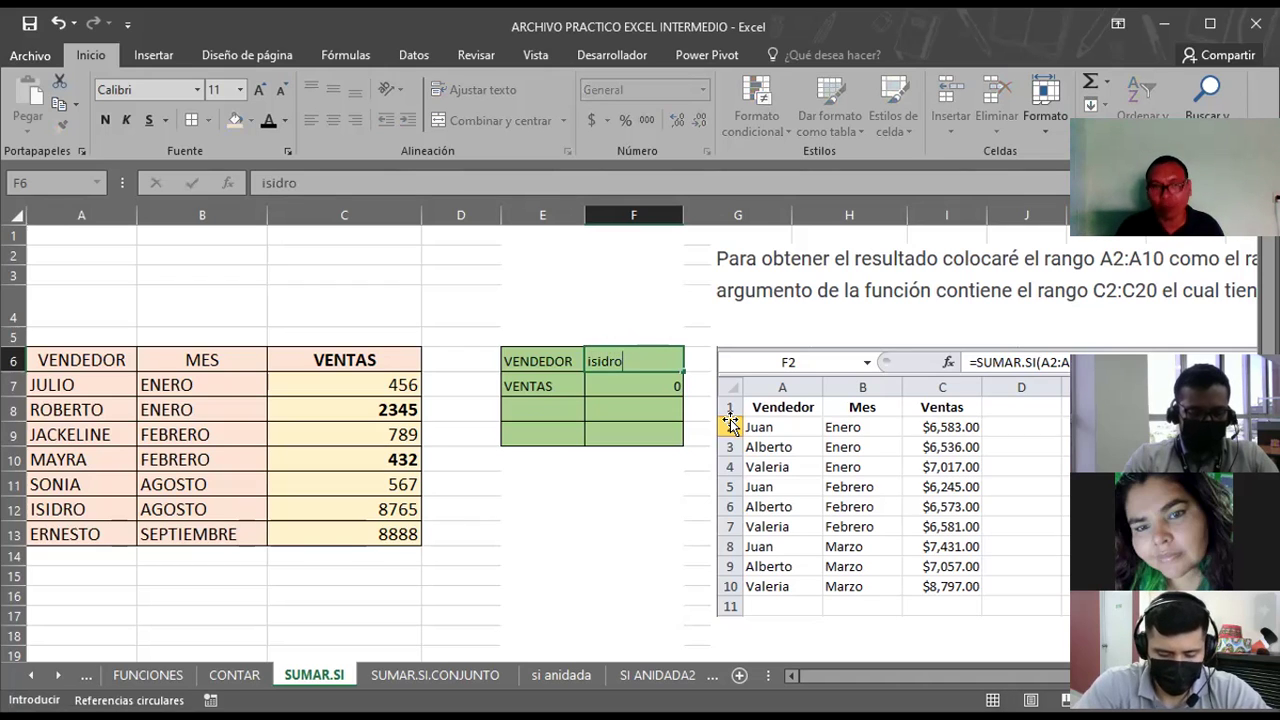
key("Return")
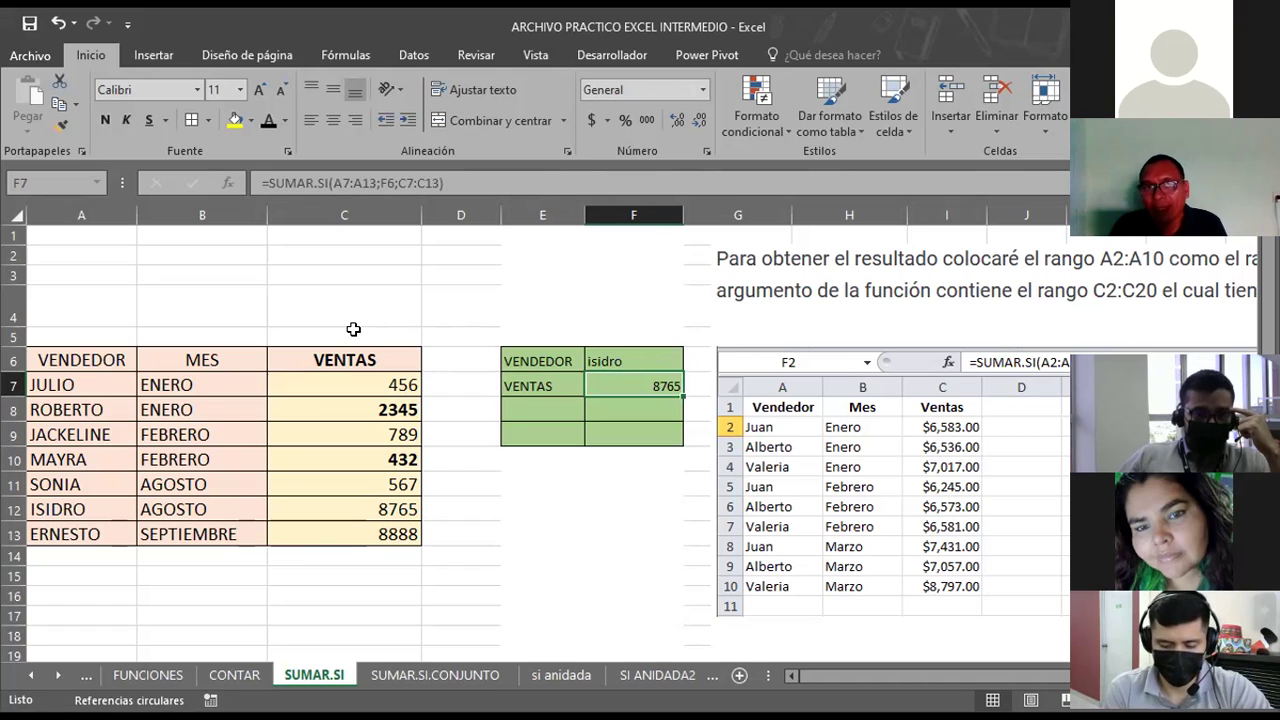
left_click(615, 355)
key("Delete")
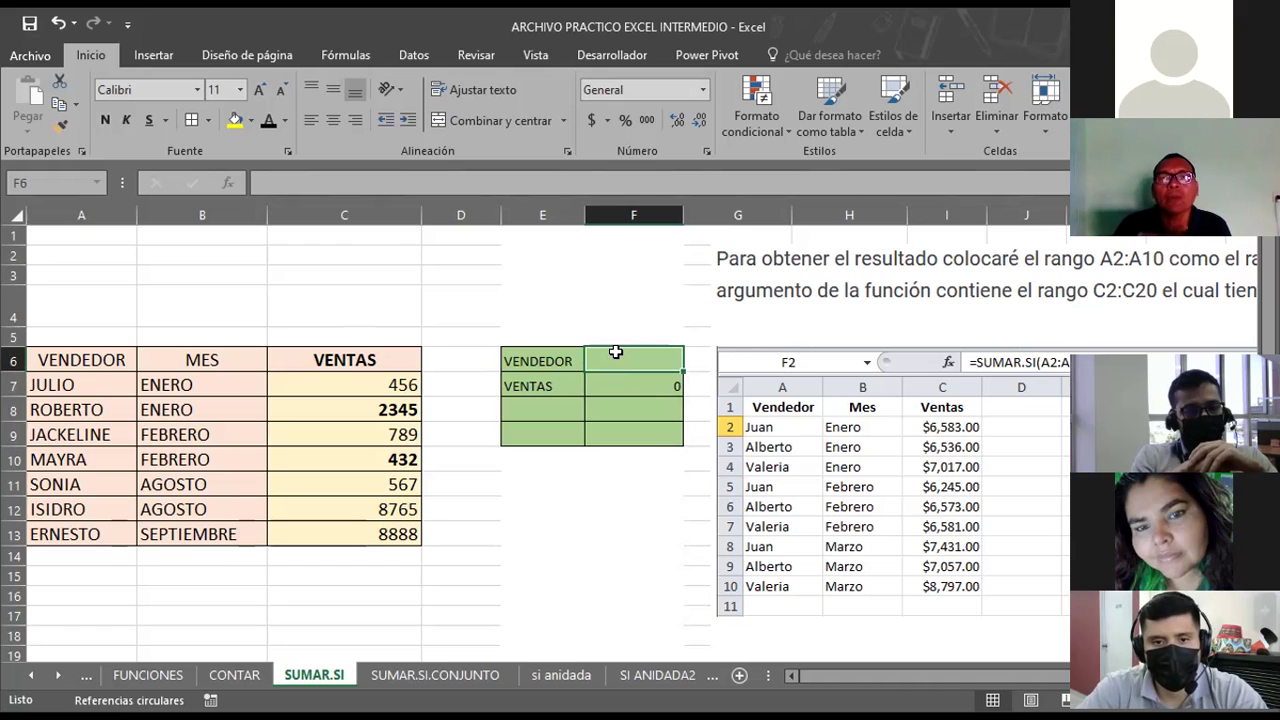
Replace F7's criteria range A7:A13 with B7:B13, making =SUMAR.SI(B7:B13;F6;C7:C13).
left_click(628, 387)
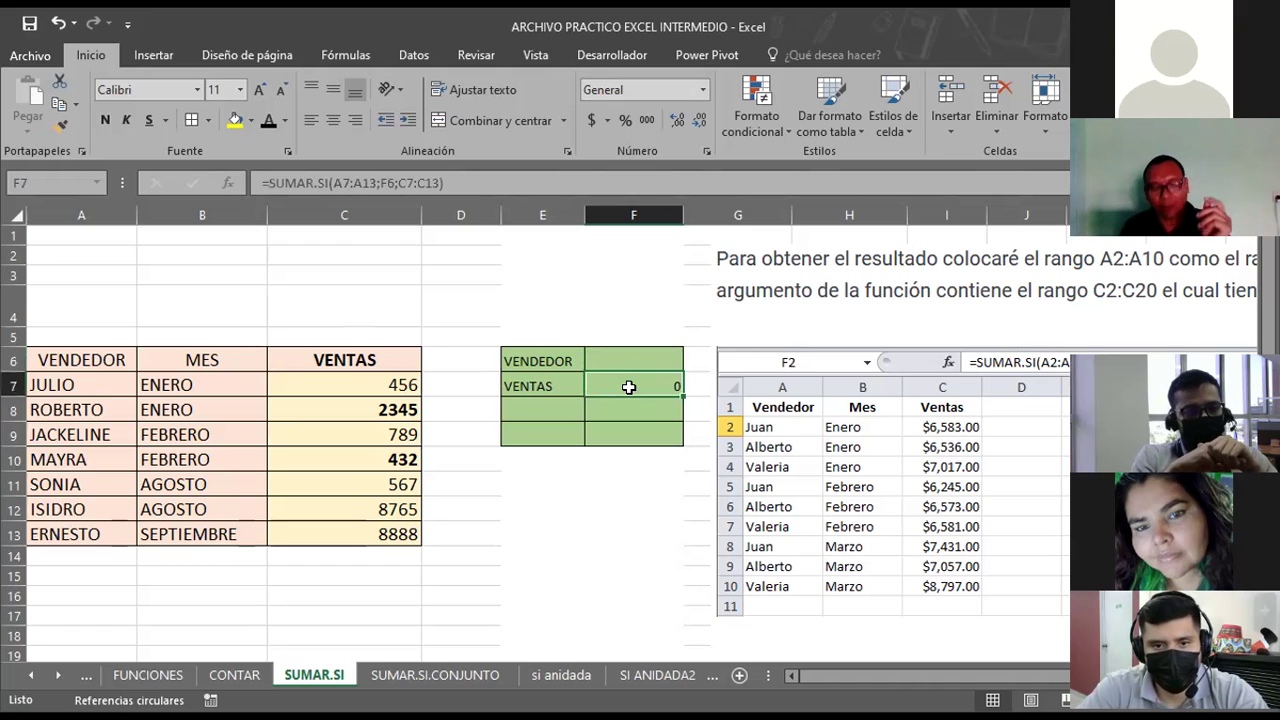
double_click(628, 387)
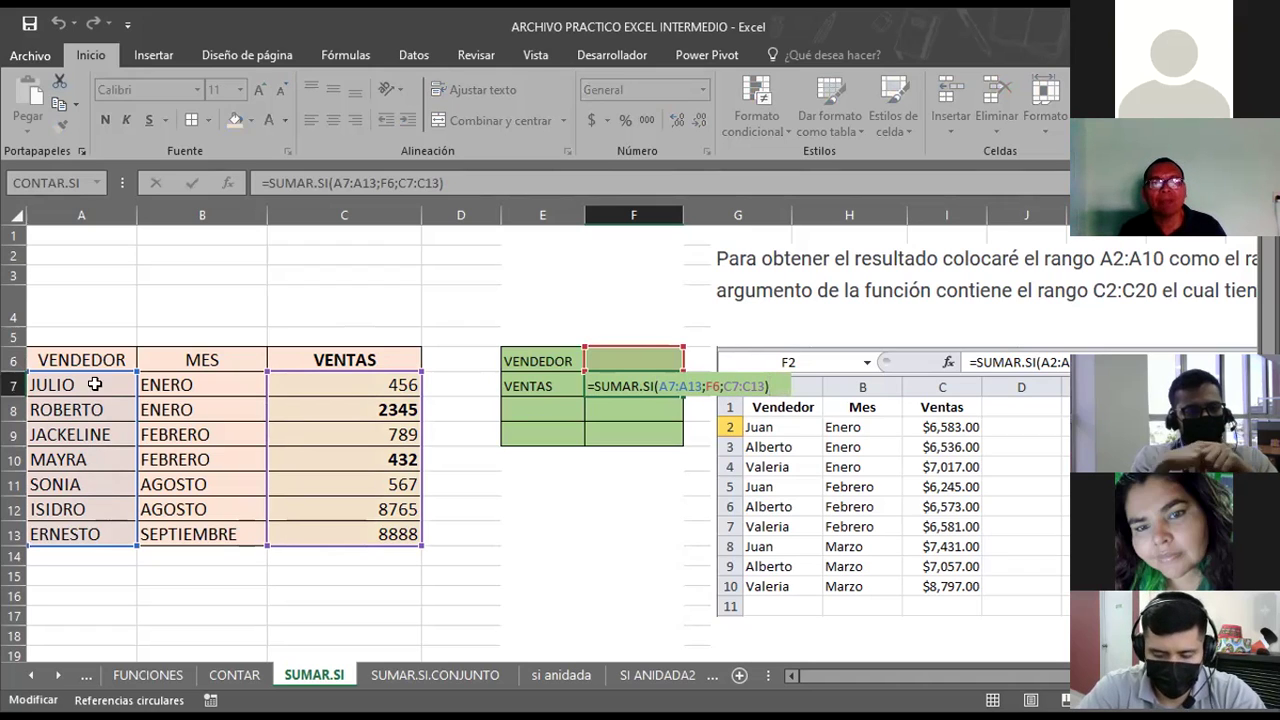
left_click(376, 182)
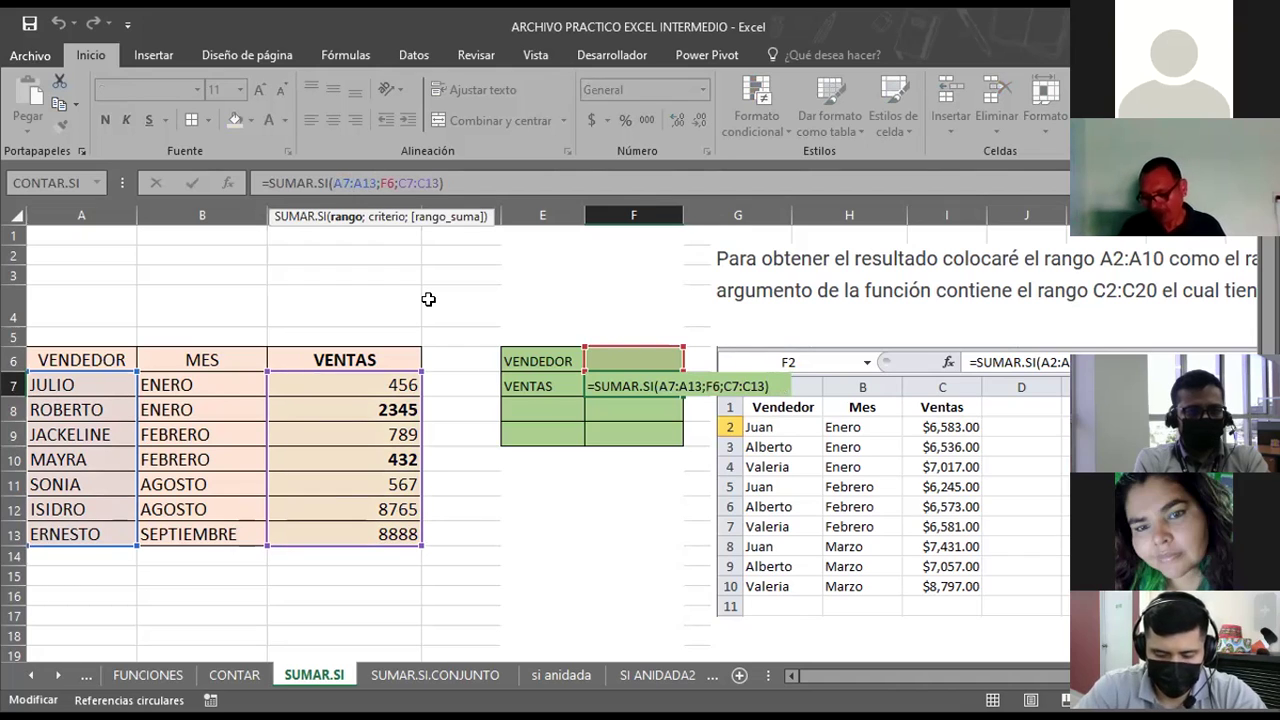
key("shift+Right")
key("shift+Right")
key("shift+Right")
key("shift+Right")
key("shift+Right")
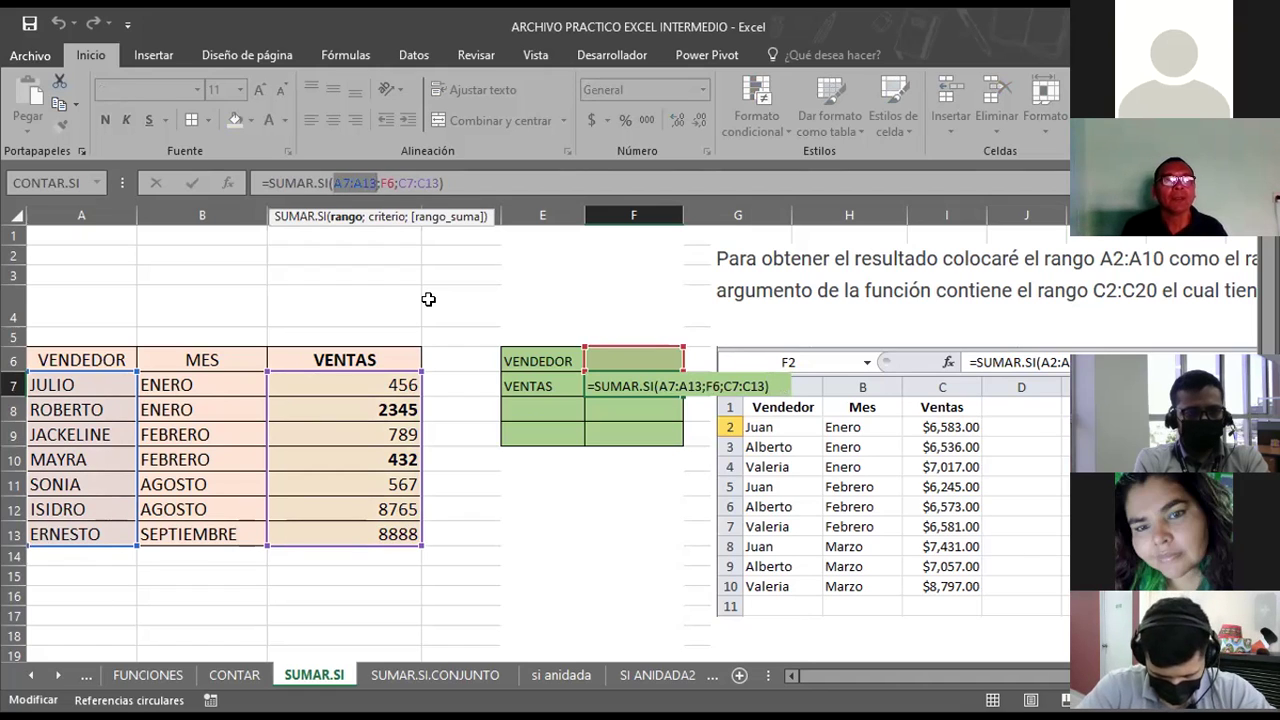
left_click(221, 386)
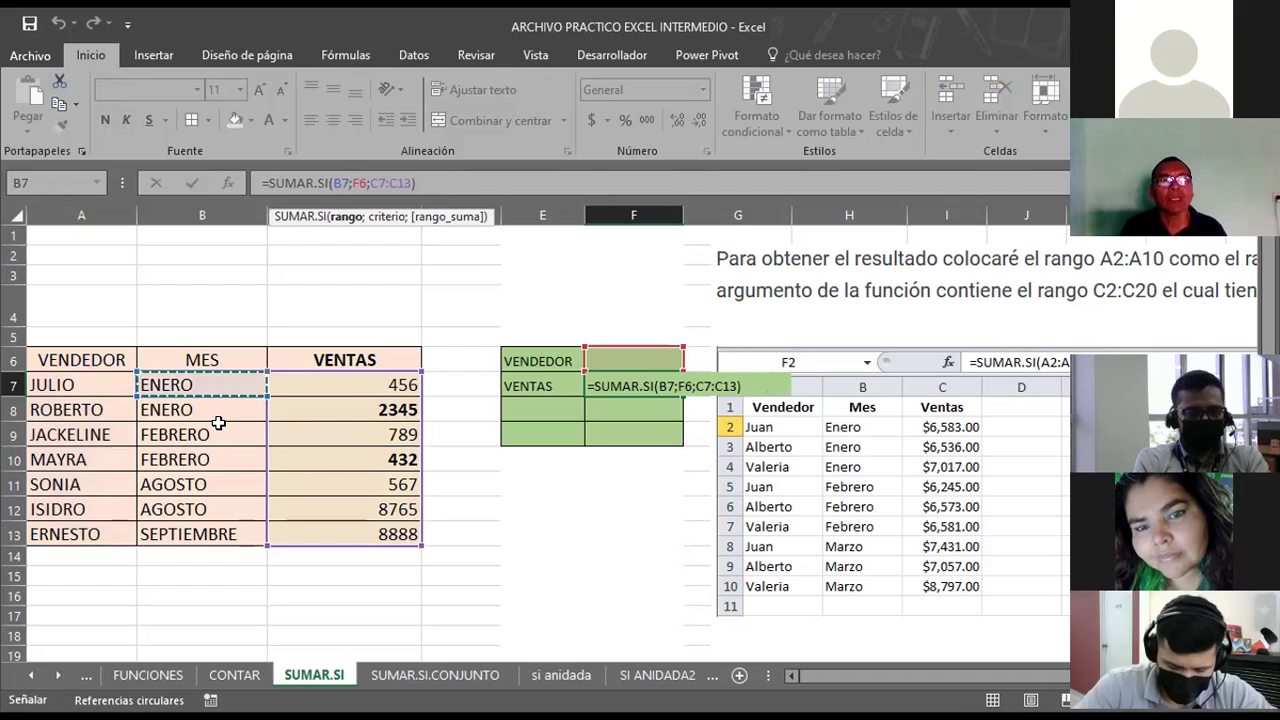
left_click(230, 527, "shift")
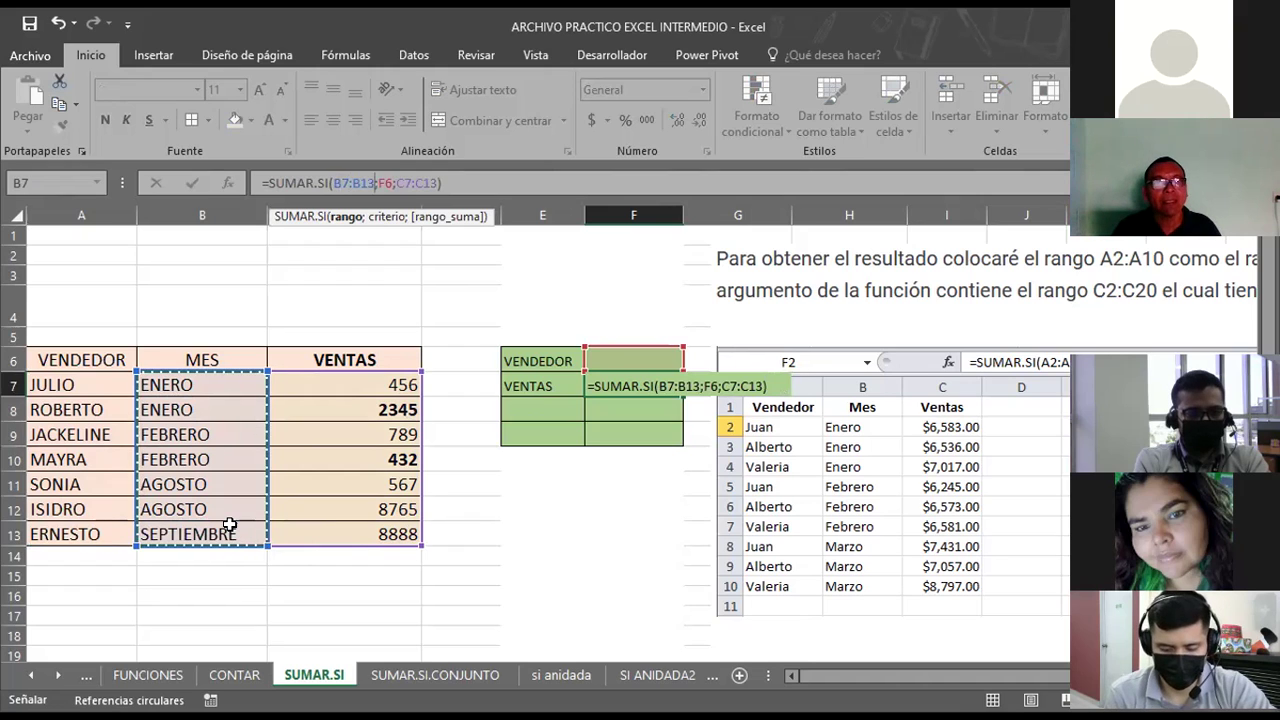
key("Return")
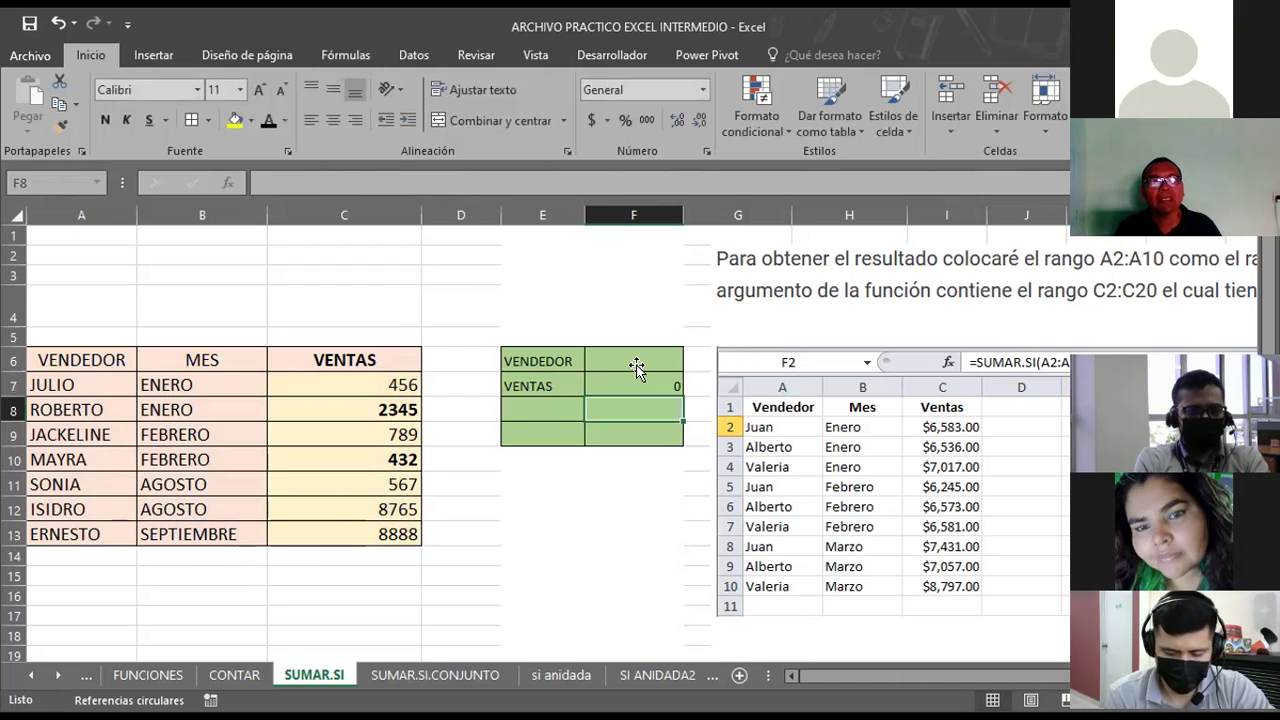
Set F6 to AGOSTO so F7 returns 9332, and begin a check formula in C16.
left_click(636, 367)
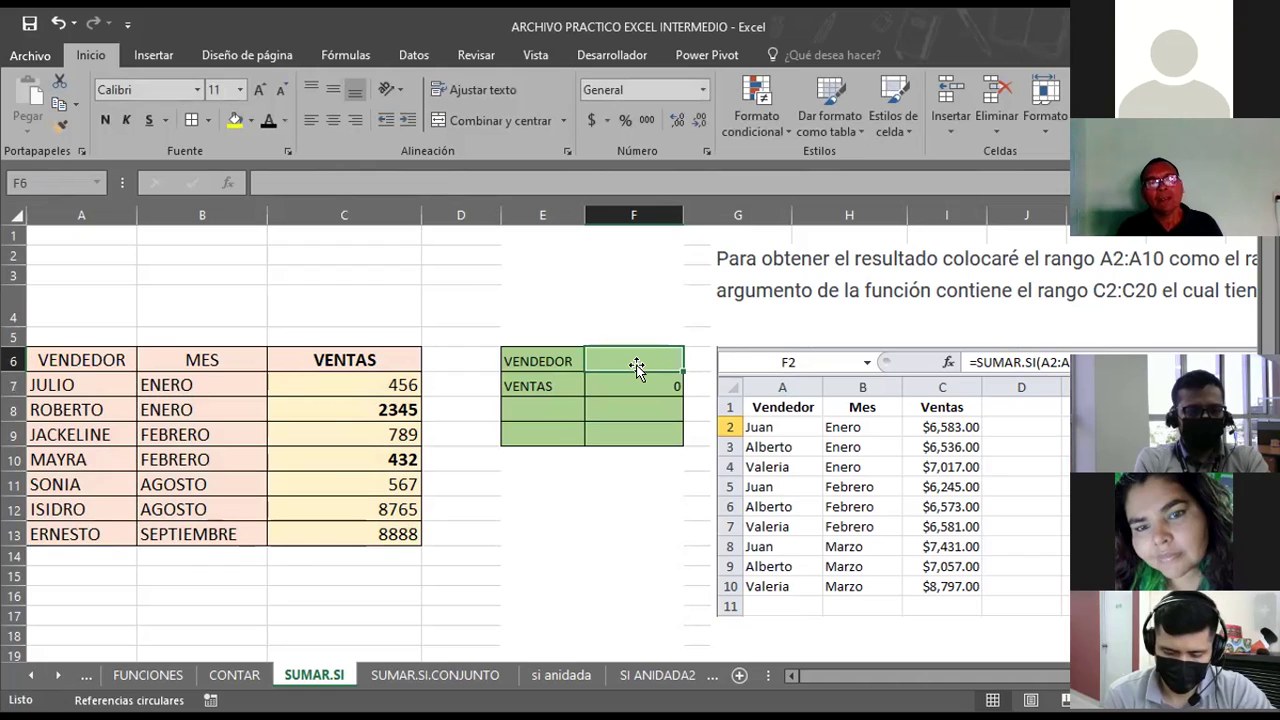
type("agosto")
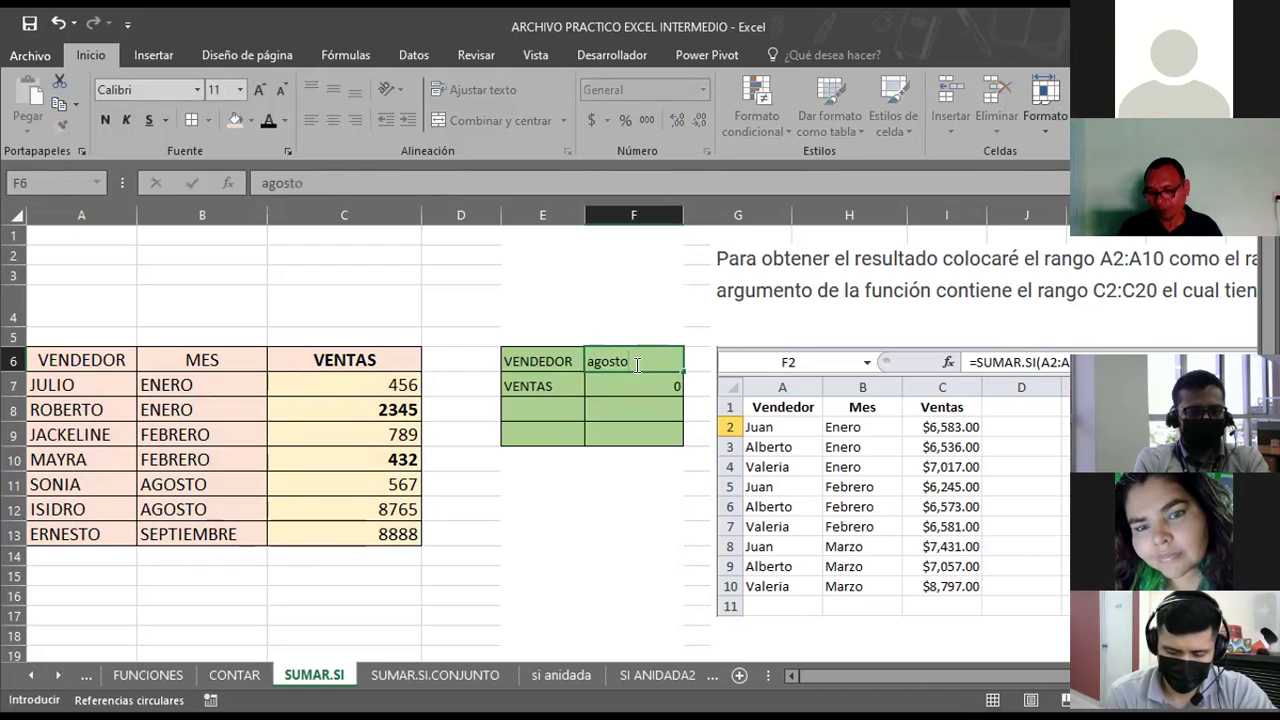
key("Return")
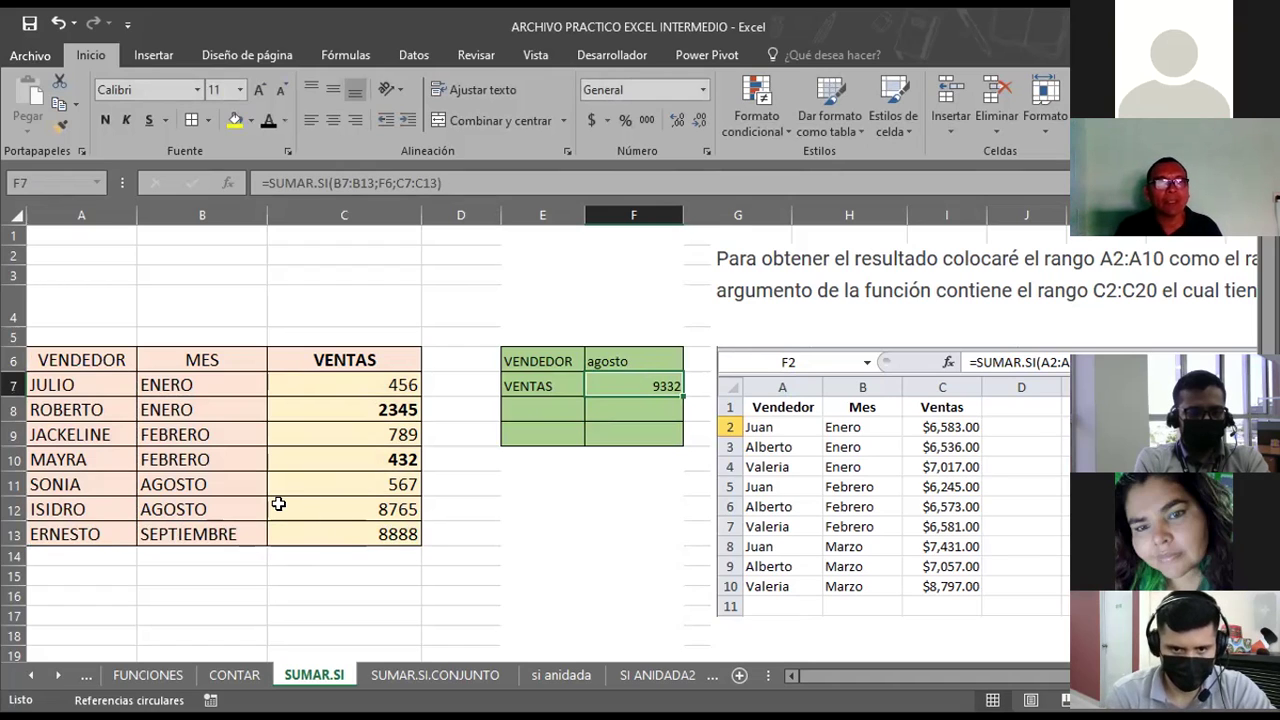
left_click(619, 355)
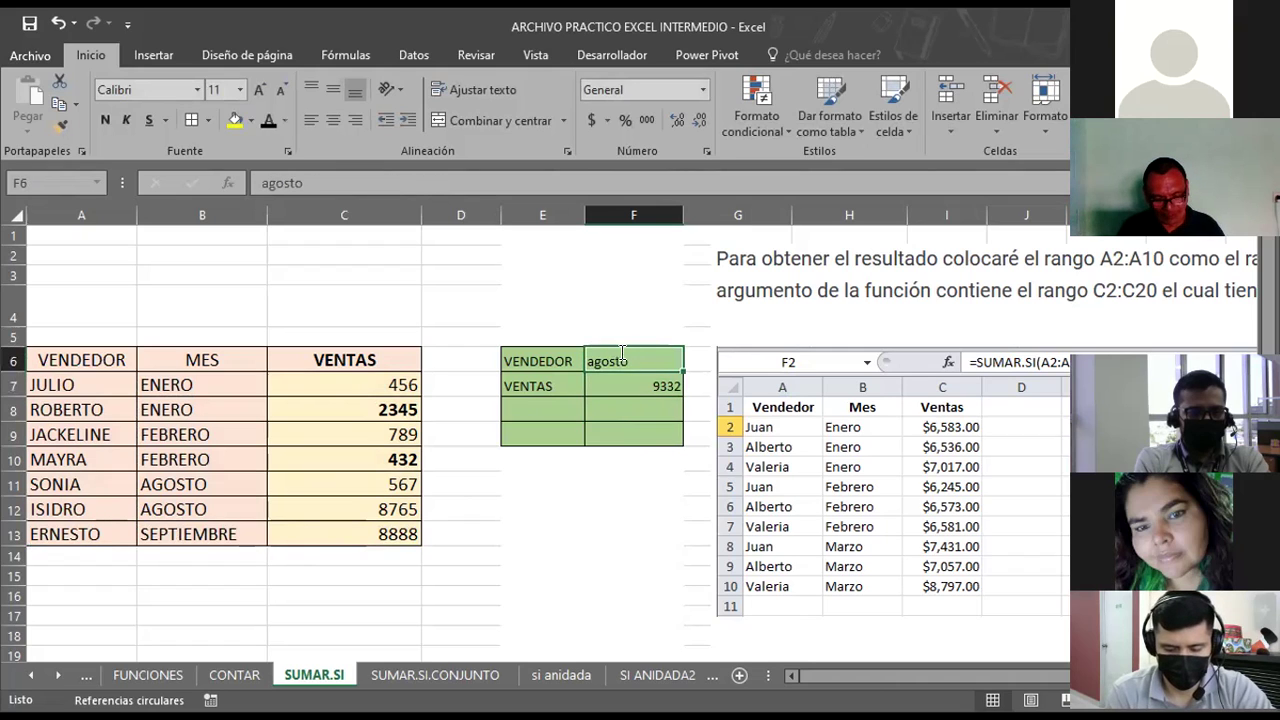
type("AGOSTO")
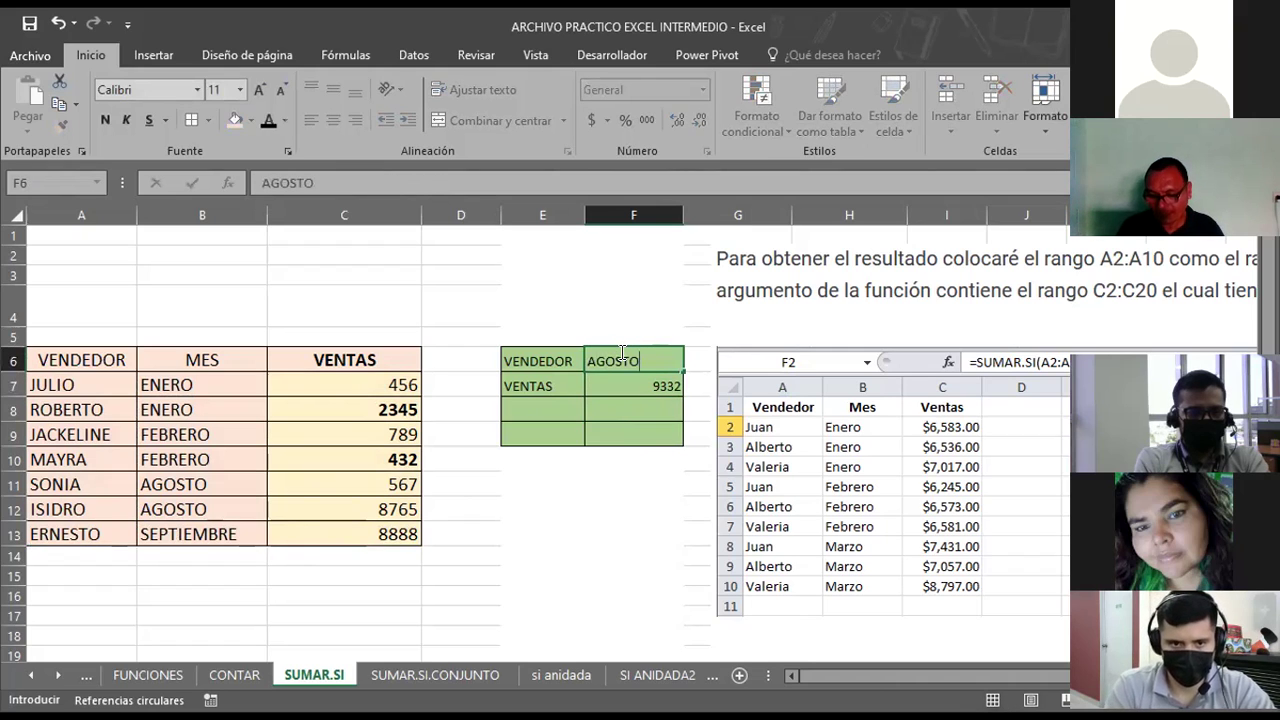
key("Return")
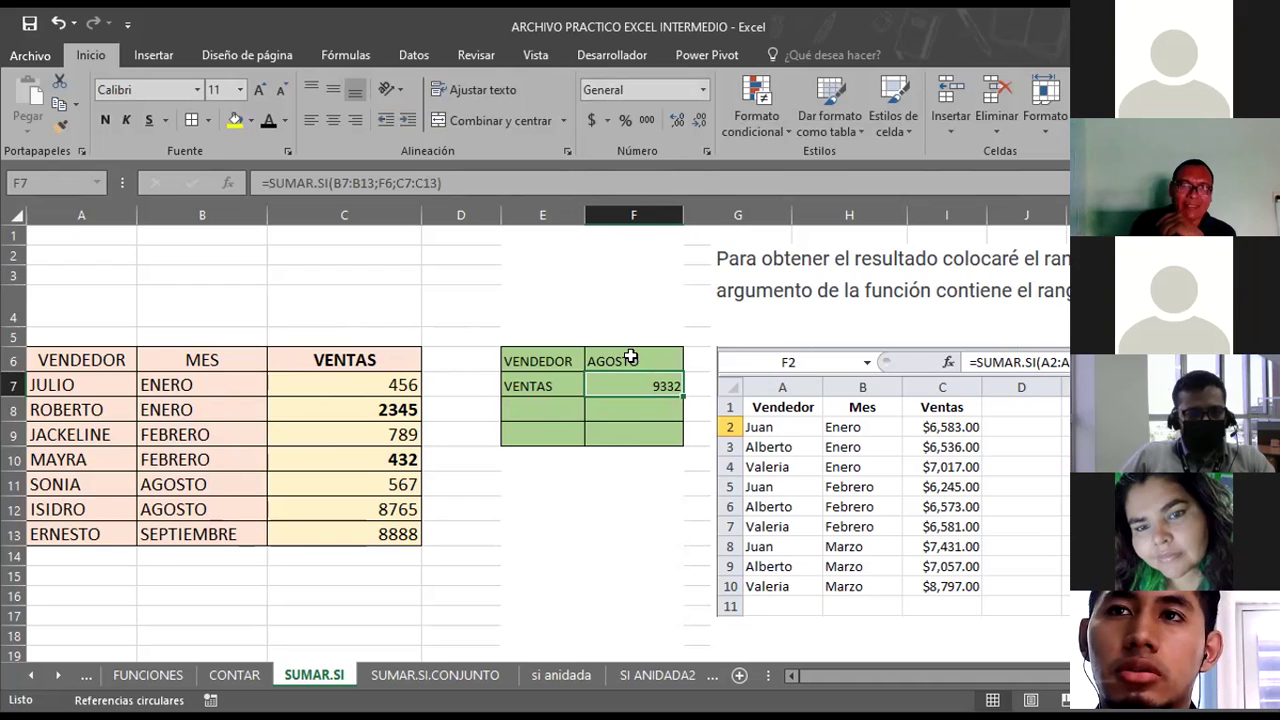
left_click(338, 597)
type("=")
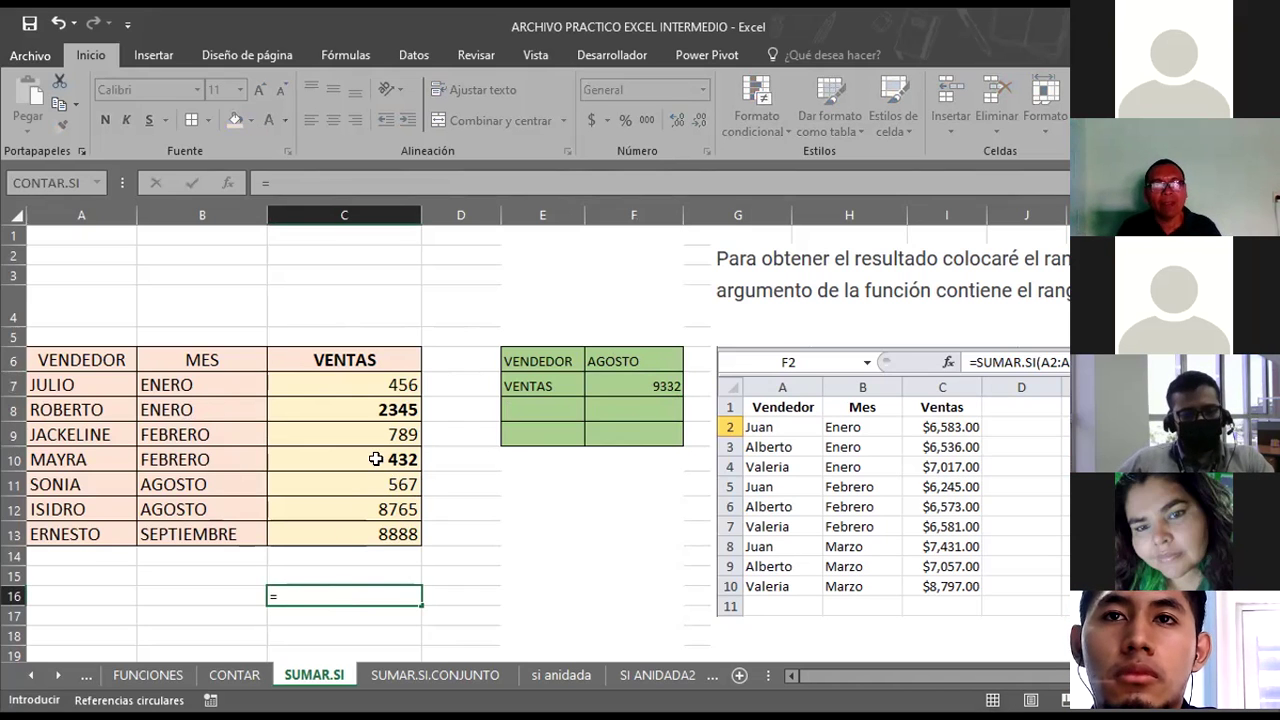
Complete C16 as =C11+C12, summing the two AGOSTO sales to 9332.
left_click(354, 487)
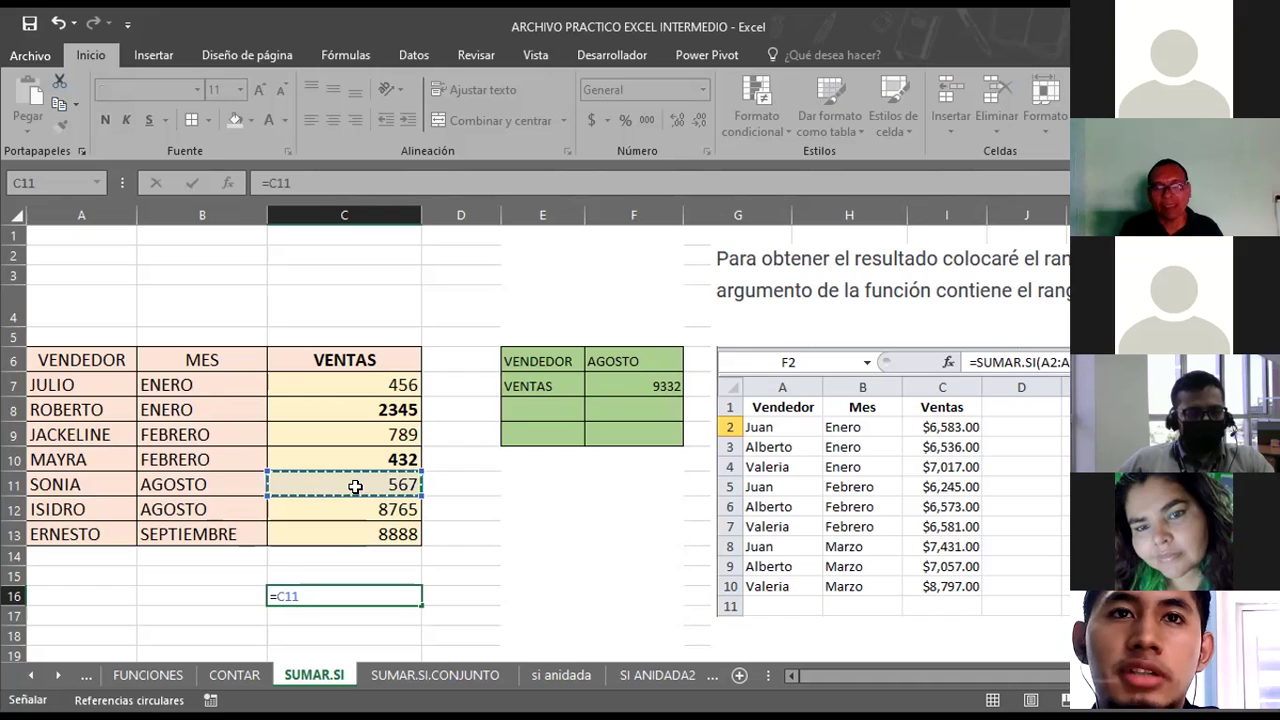
type("+")
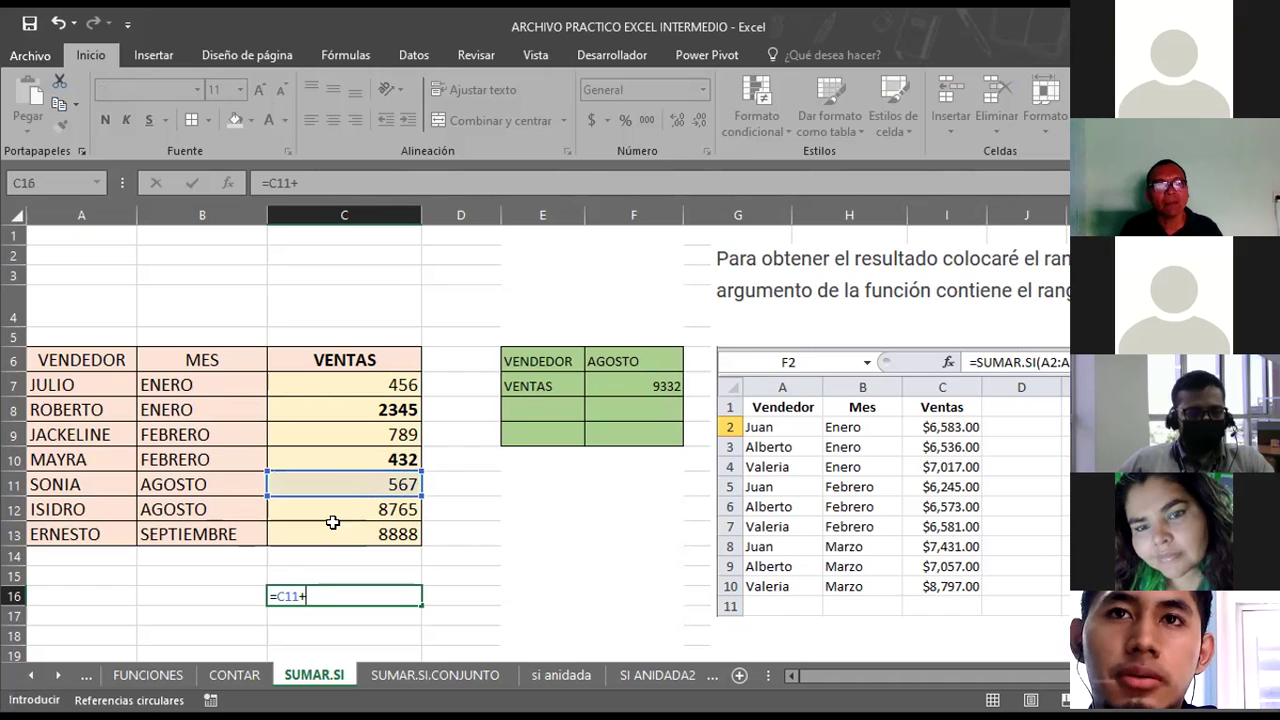
left_click(347, 511)
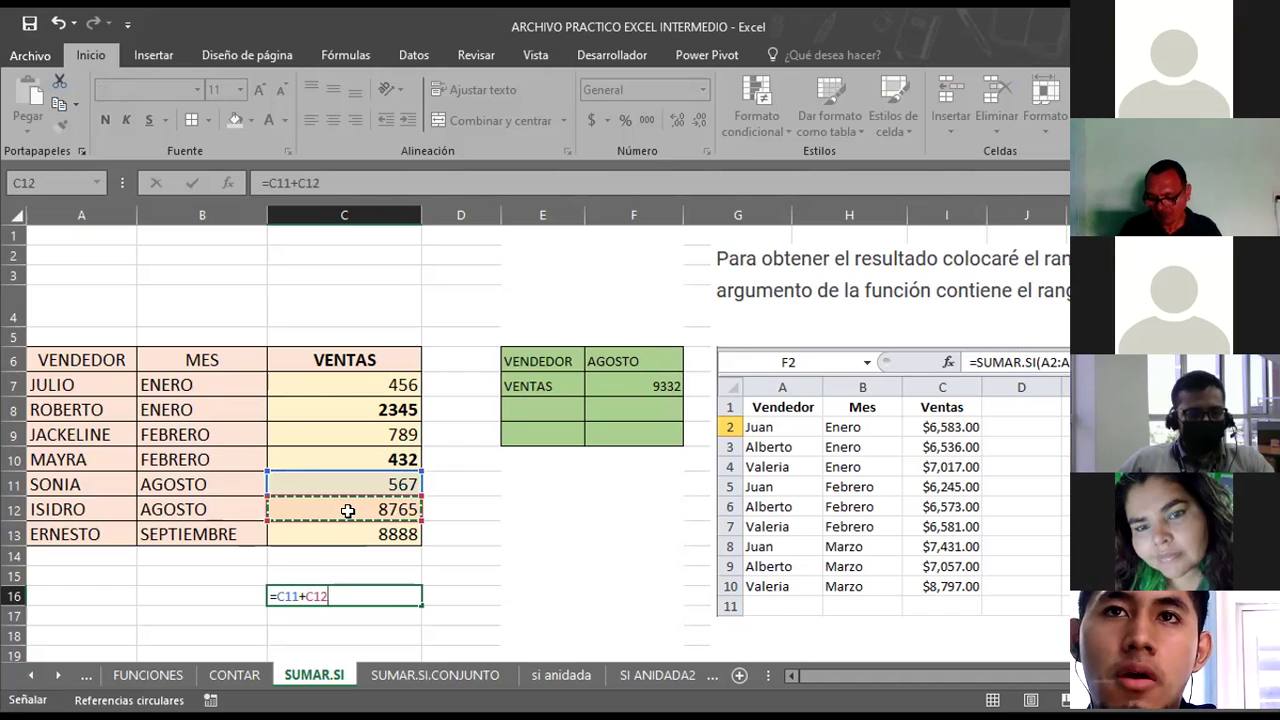
key("Return")
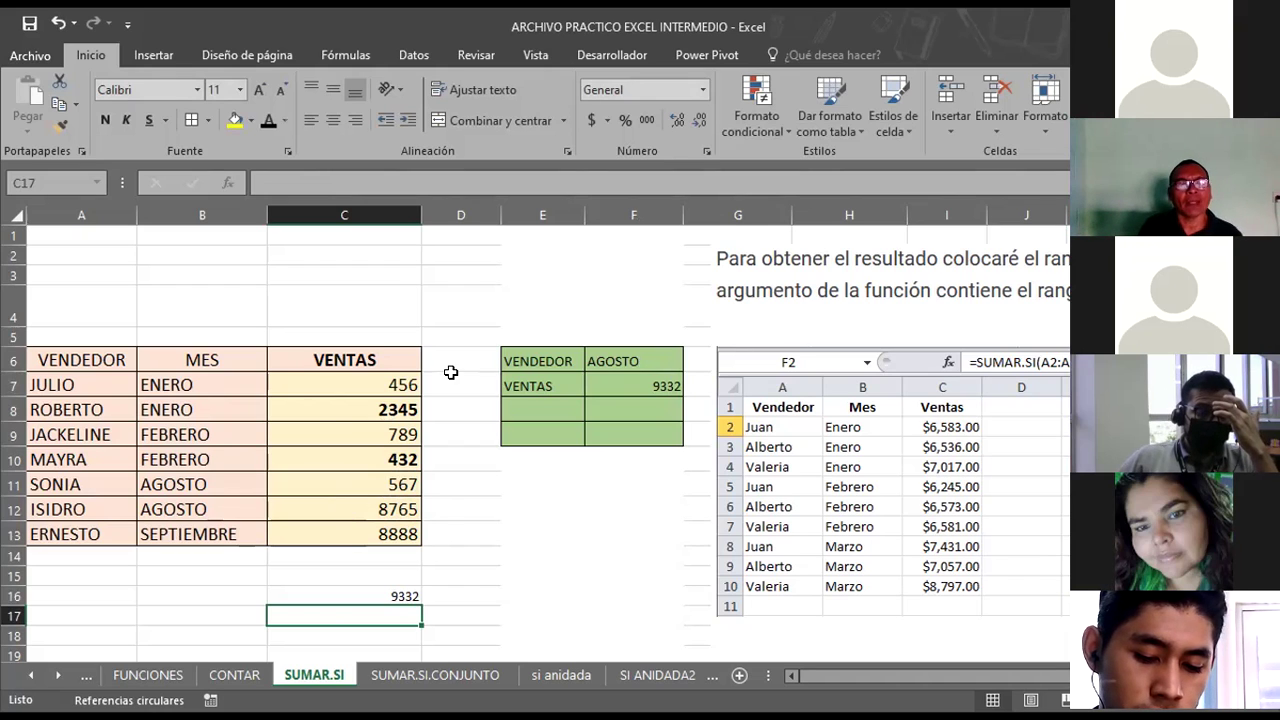
Change the month criterion in F6 to FEBRERO so F7 shows 1221.
left_click(610, 363)
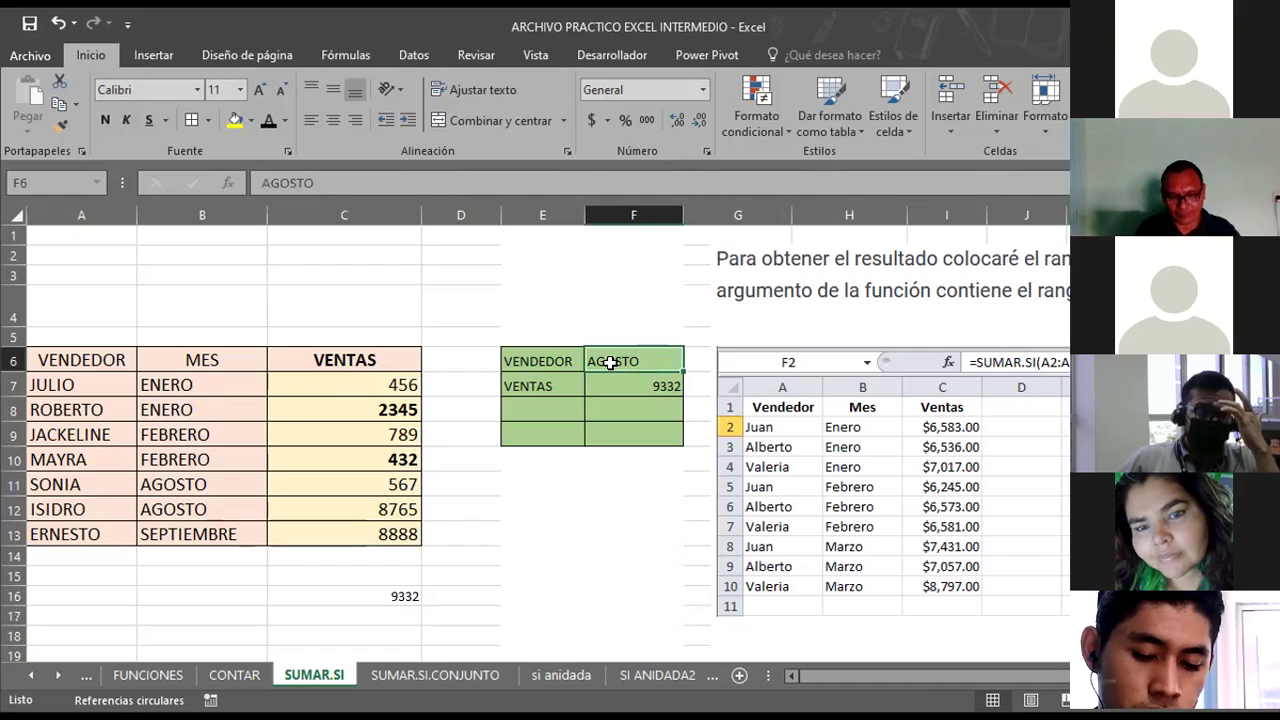
type("FEBRERO")
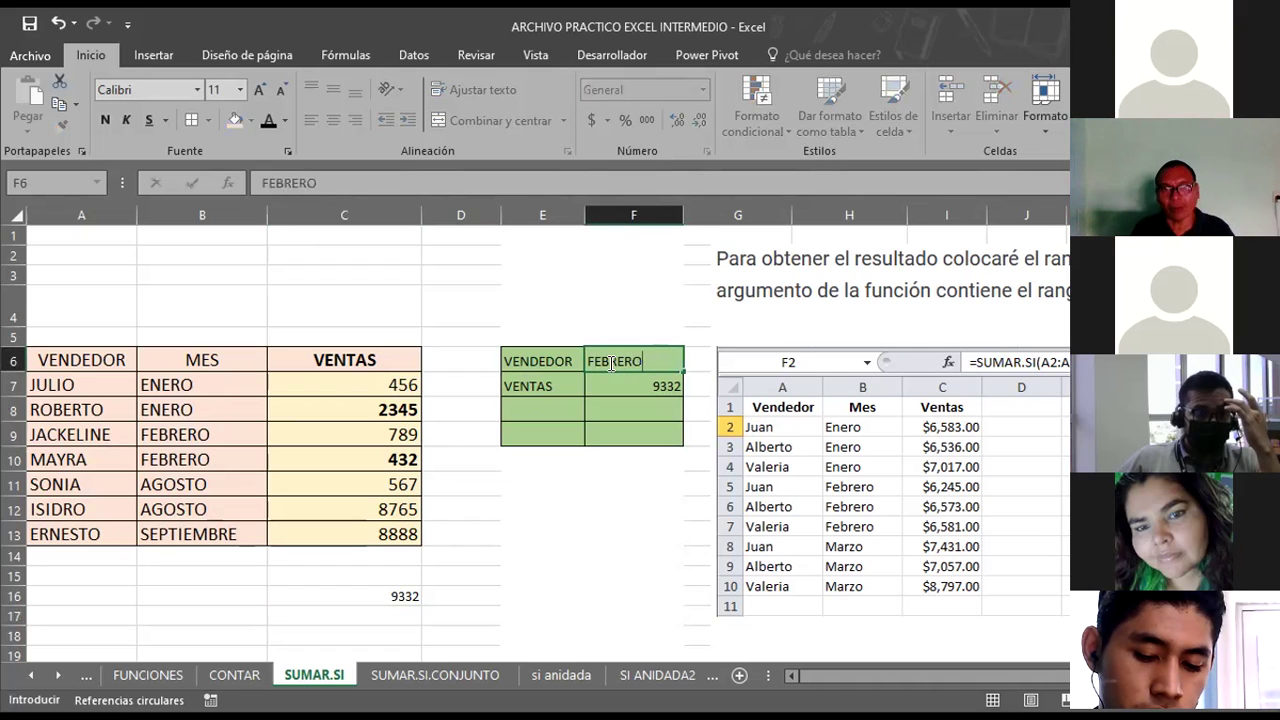
key("Return")
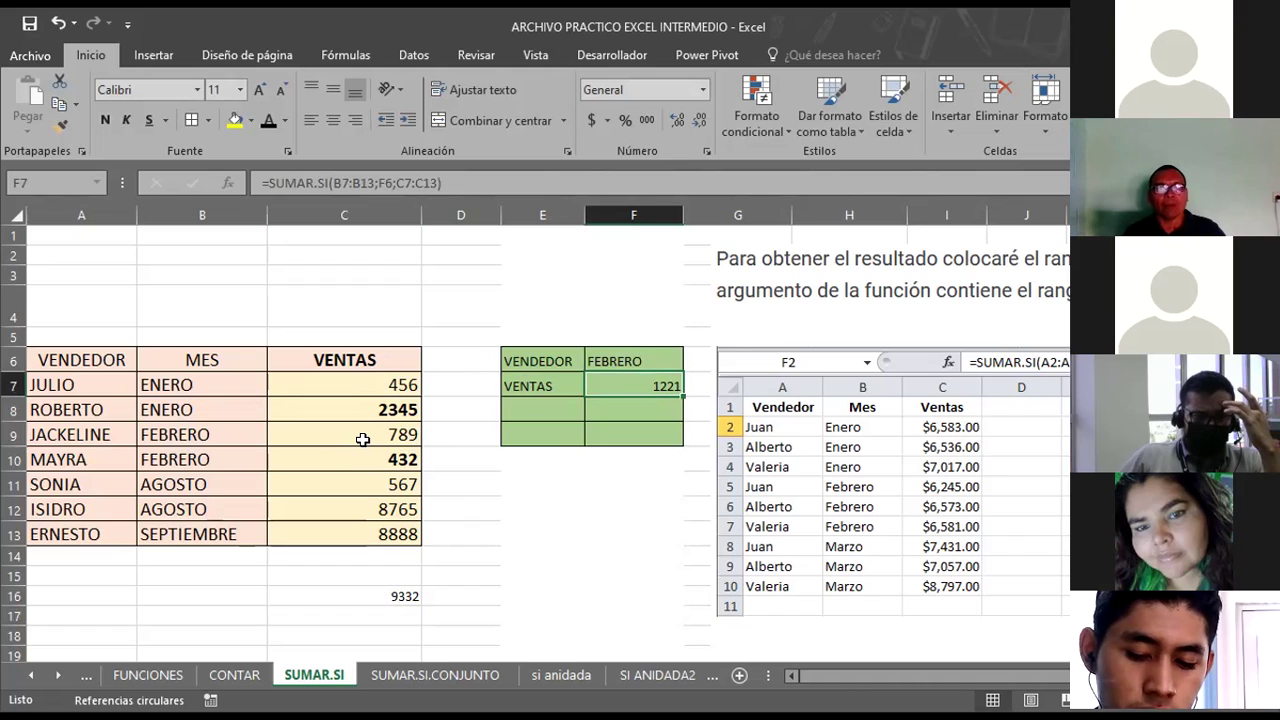
Rewrite the C16 check formula as =C9+C10, giving 1221.
left_click(375, 597)
double_click(375, 597)
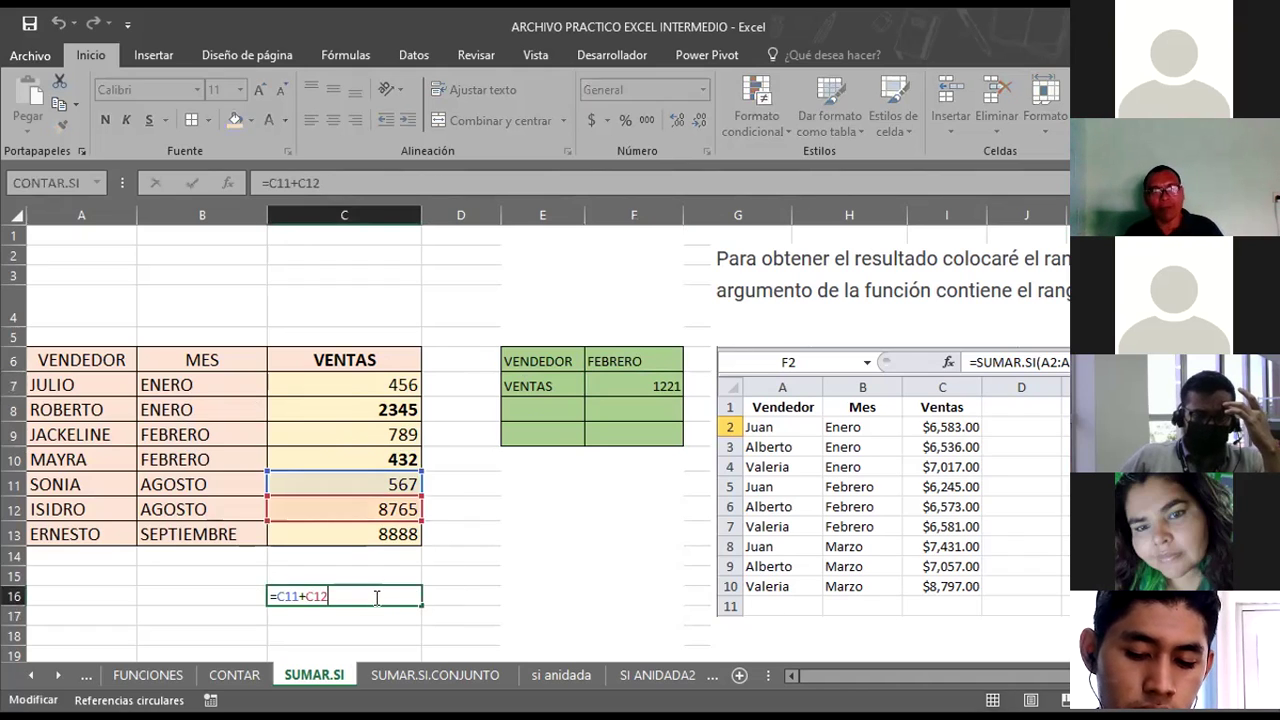
key("BackSpace")
key("BackSpace")
key("BackSpace")
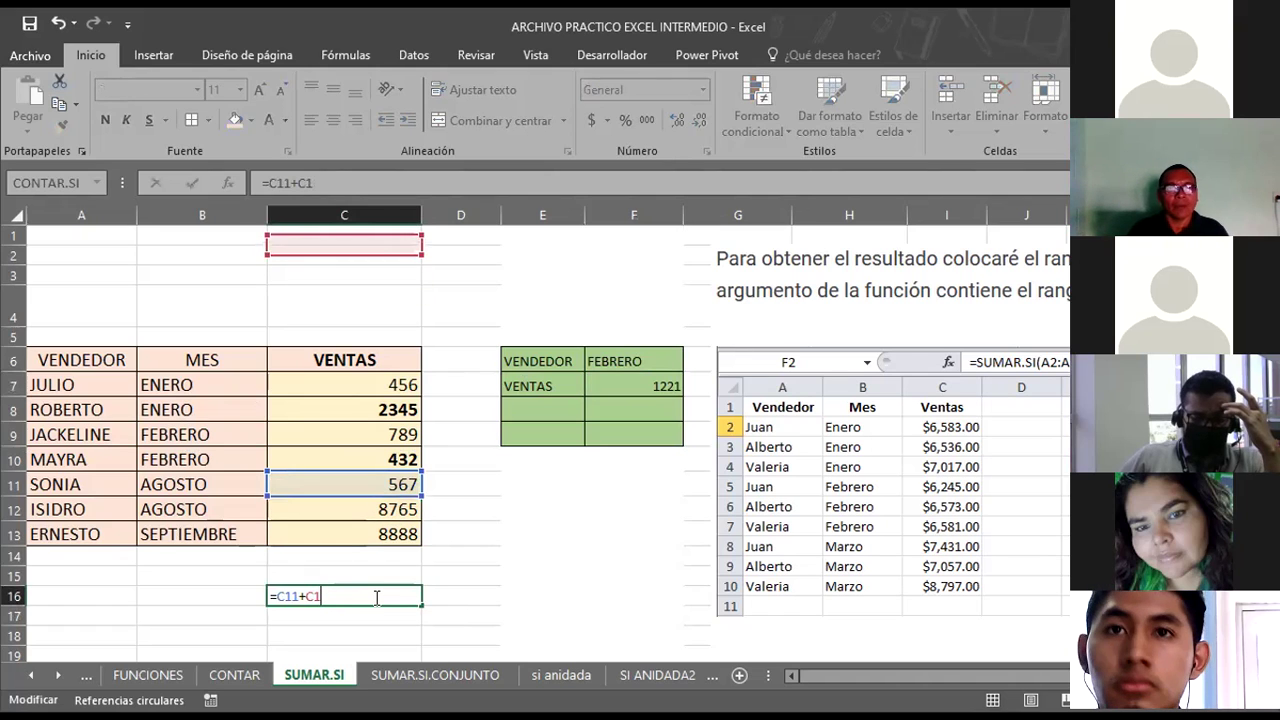
key("BackSpace")
key("BackSpace")
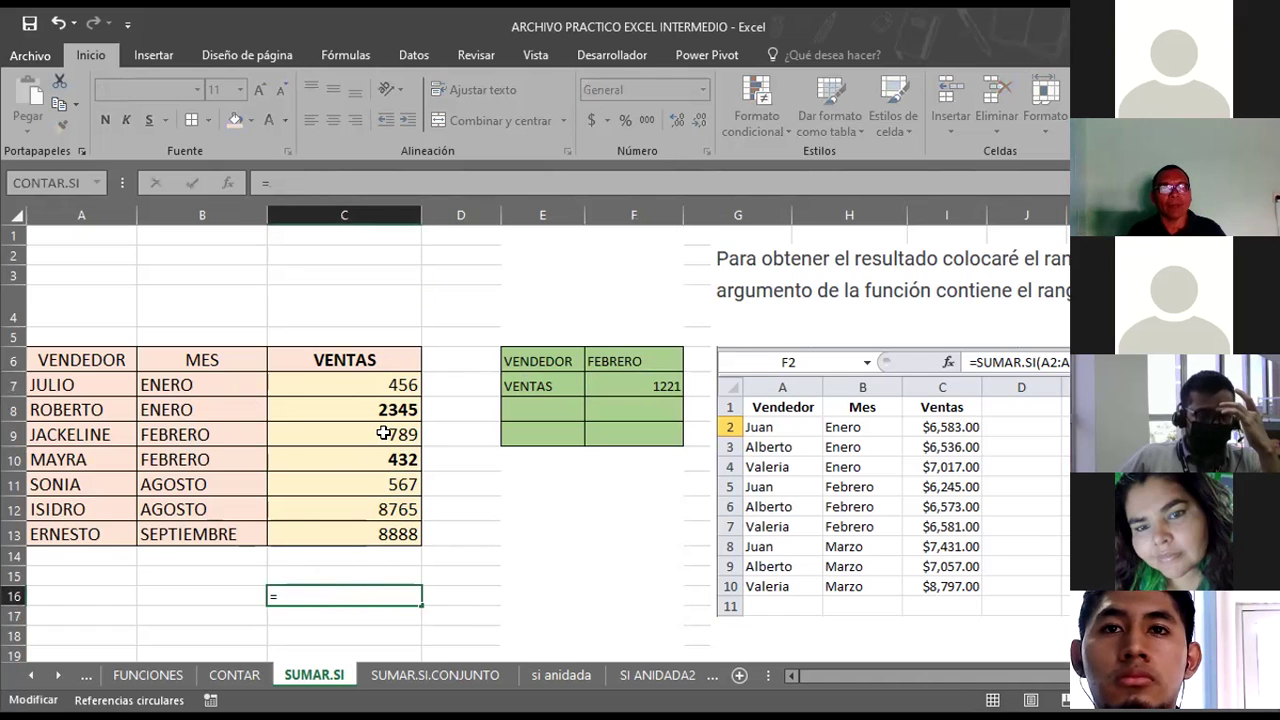
left_click(384, 434)
type("+")
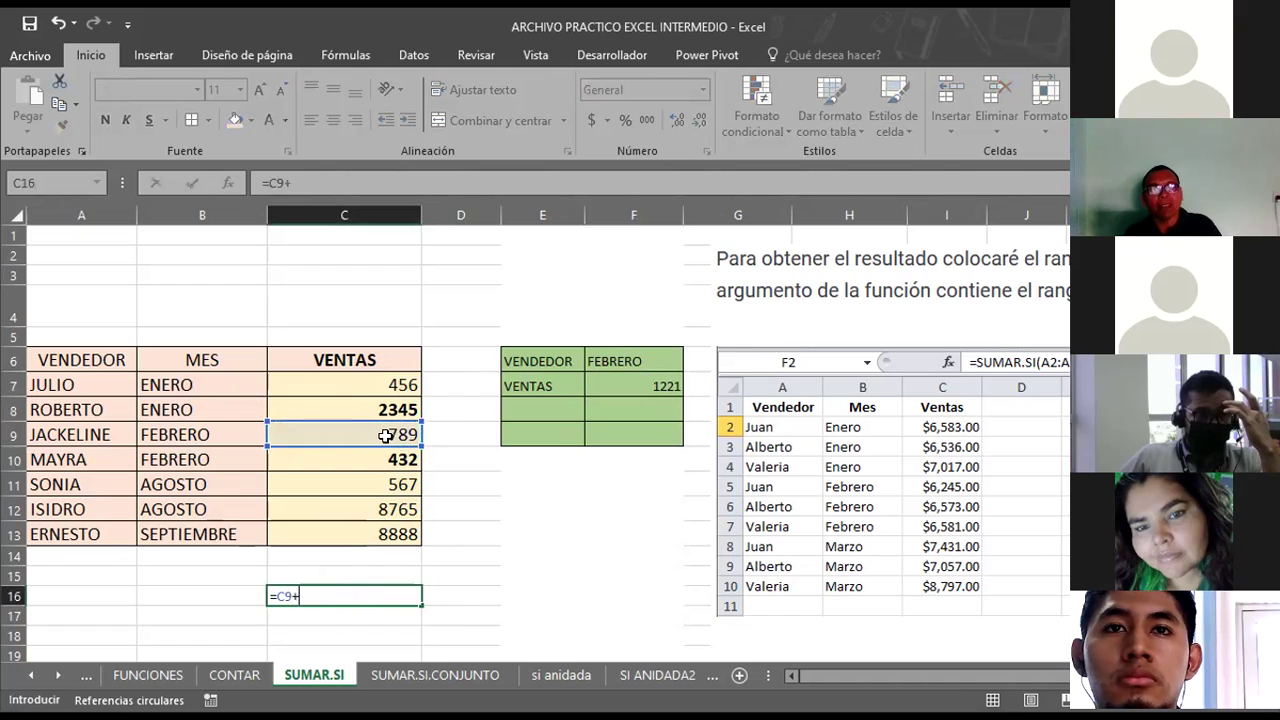
left_click(377, 468)
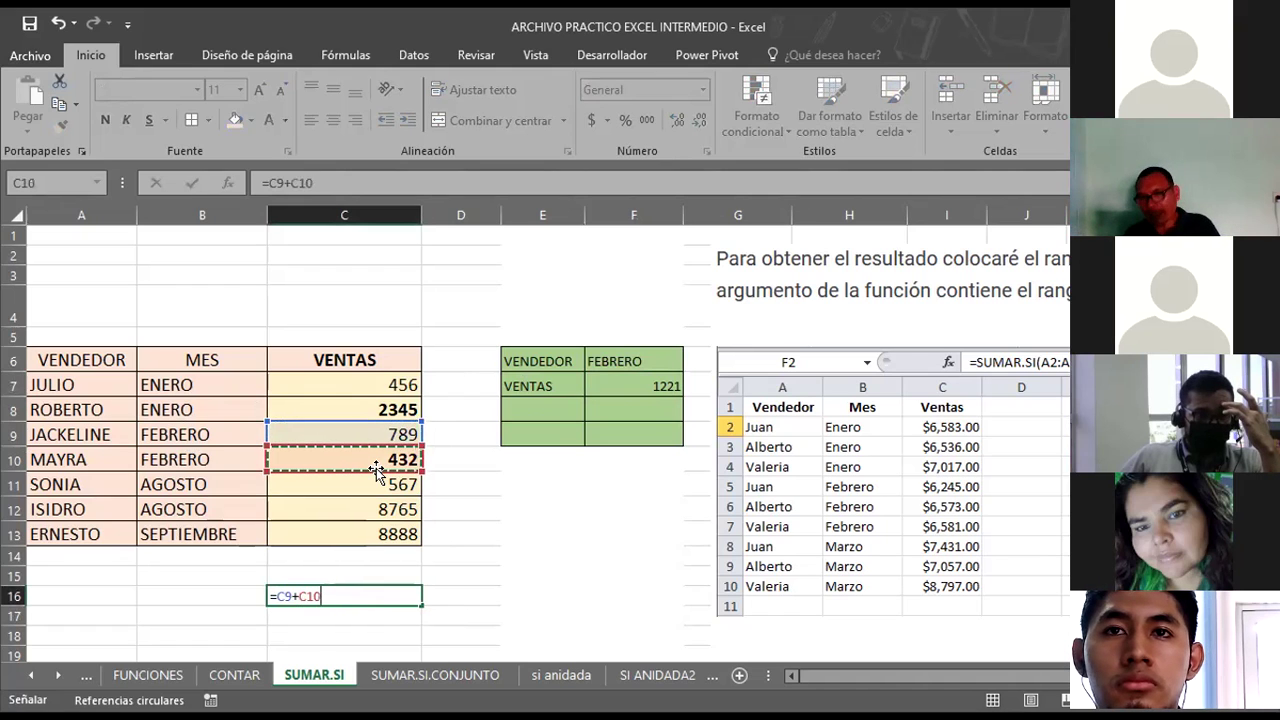
key("Return")
left_click(576, 513)
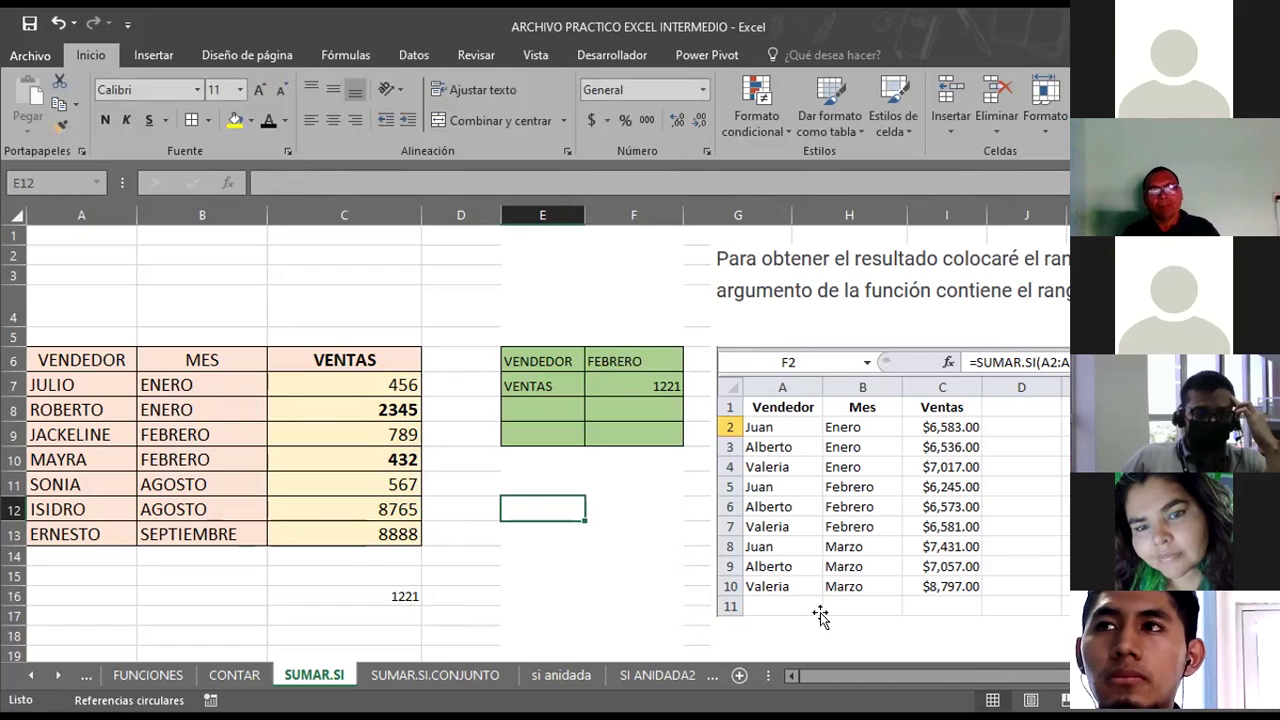
Scroll the sheet tabs and switch to PowerPoint on the SUMAR.SI example slide.
left_click(57, 677)
left_click(57, 677)
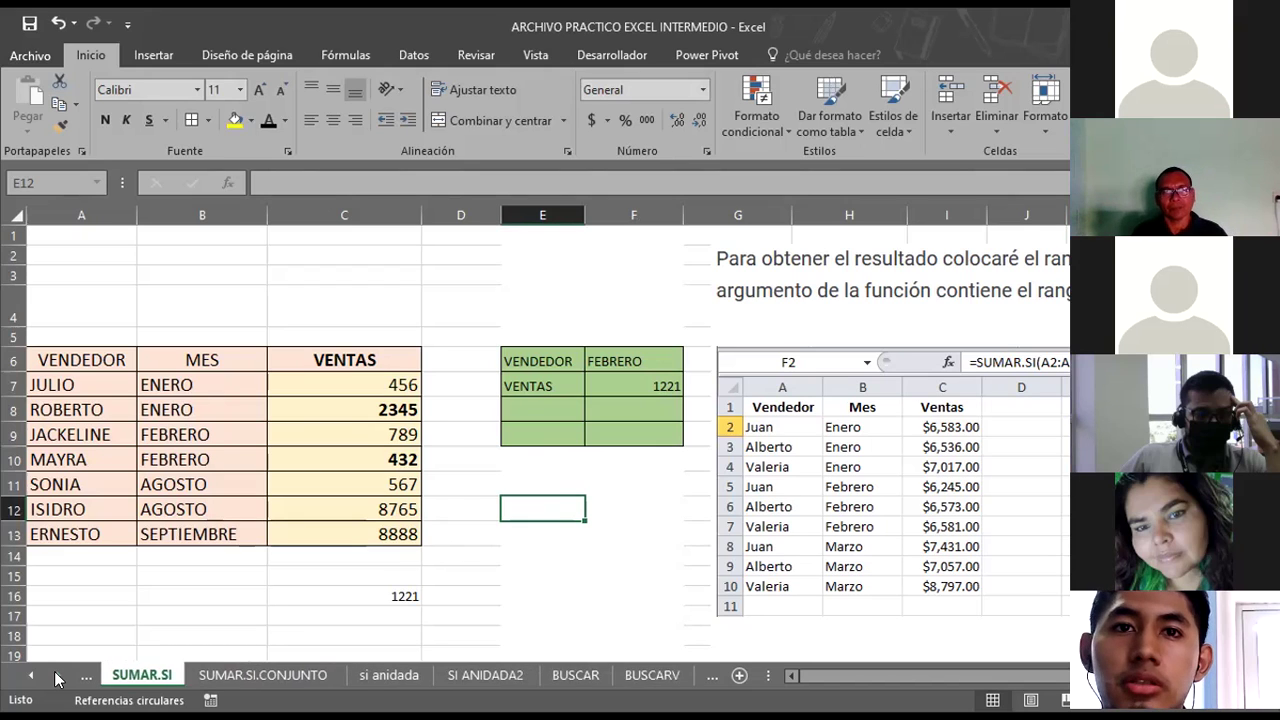
double_click(57, 677)
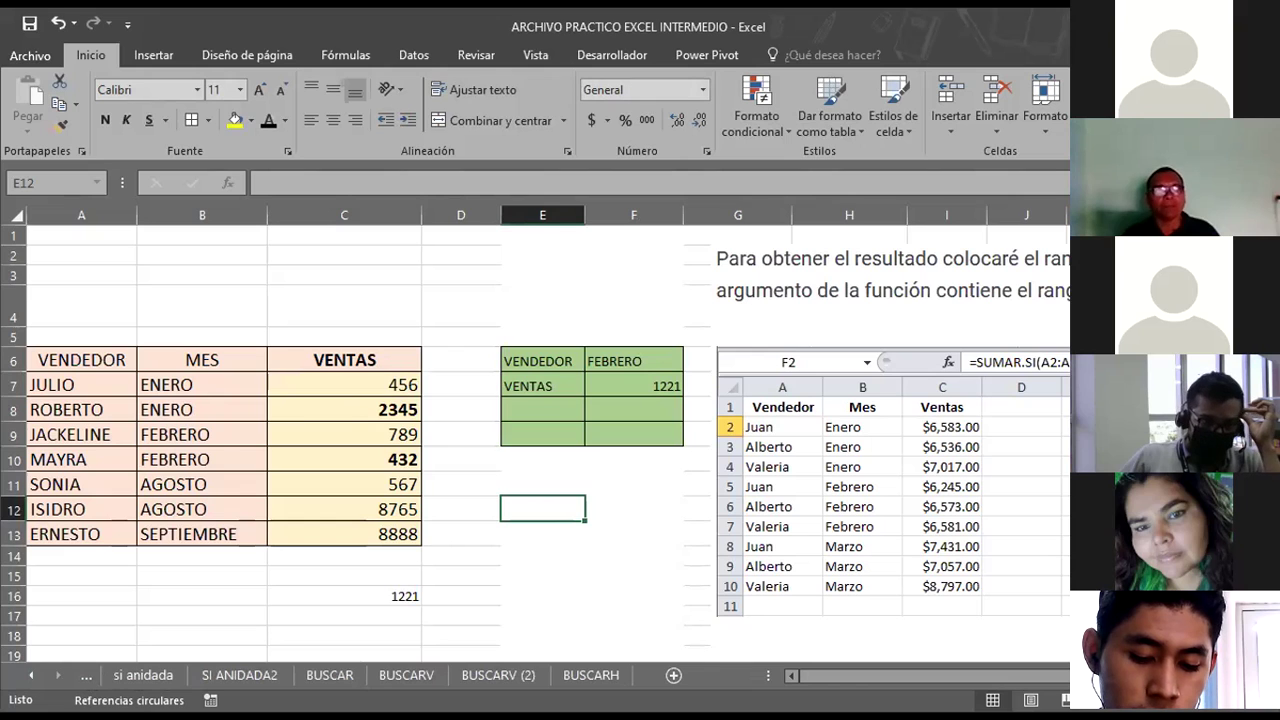
key("alt+Tab")
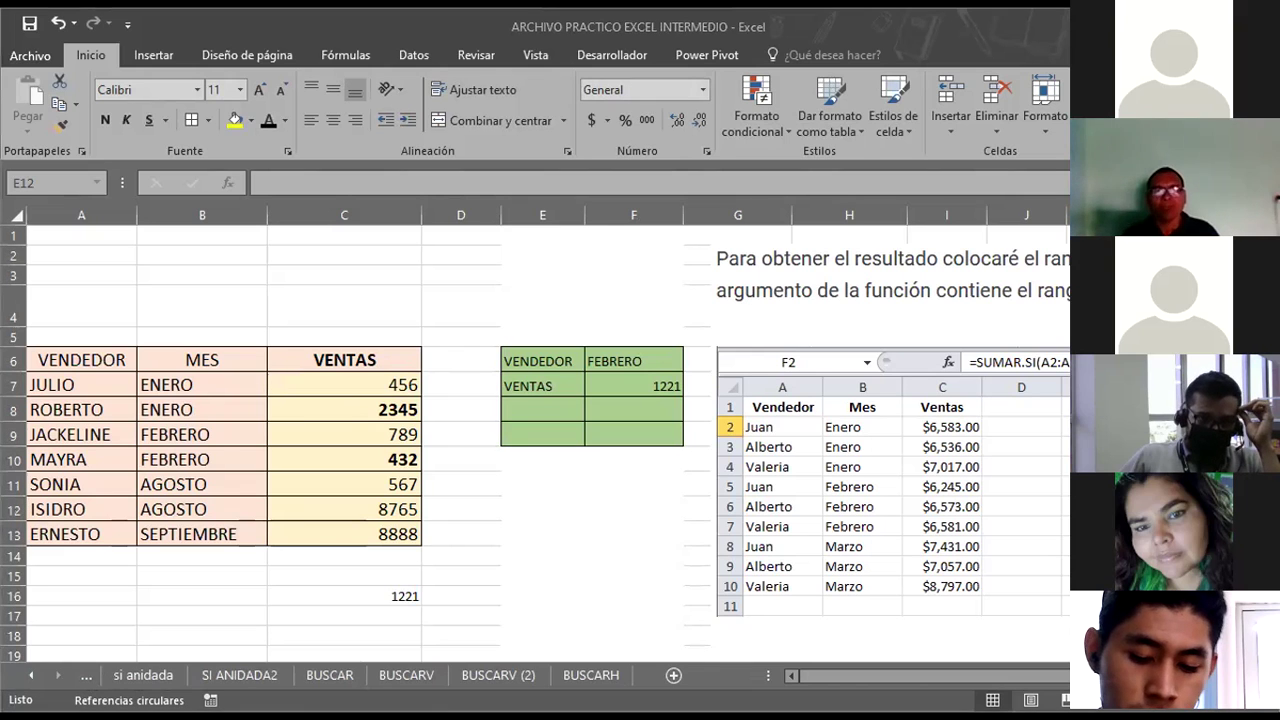
key("alt+Tab")
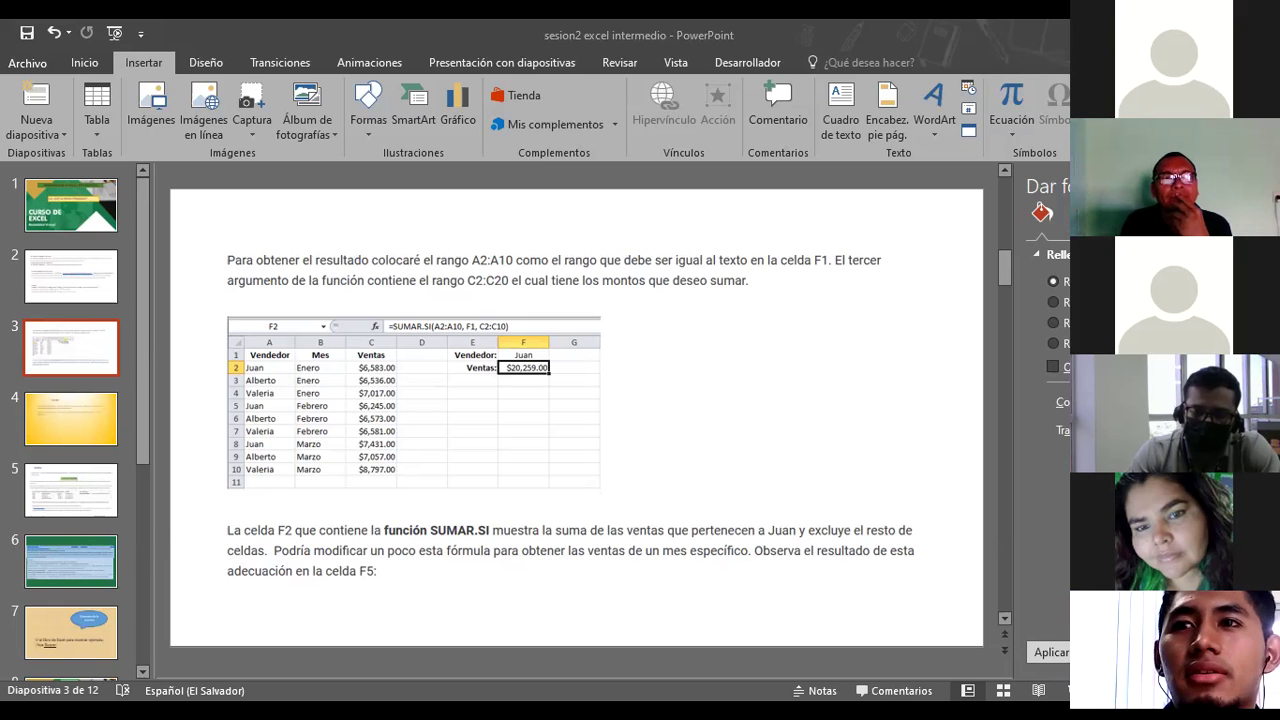
Back in Excel, set F6 to agost so F7 becomes 0.
key("alt+Tab")
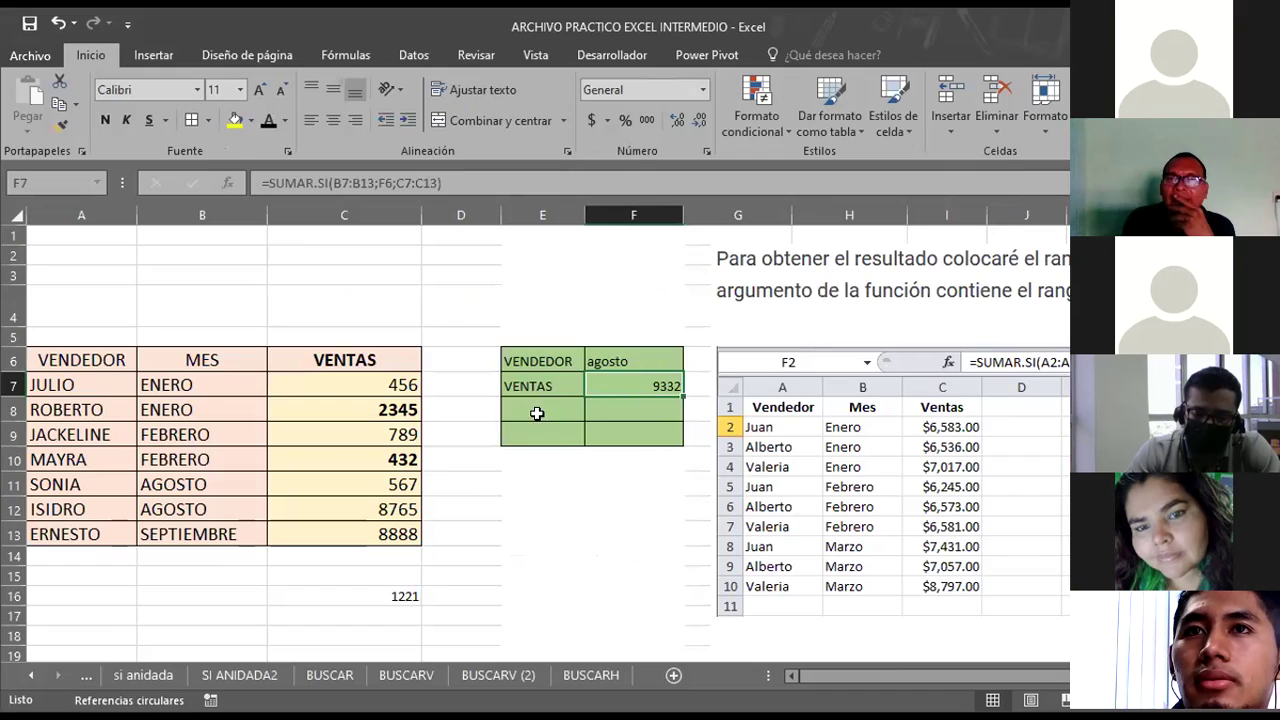
left_click(610, 360)
type("agos")
key("Return")
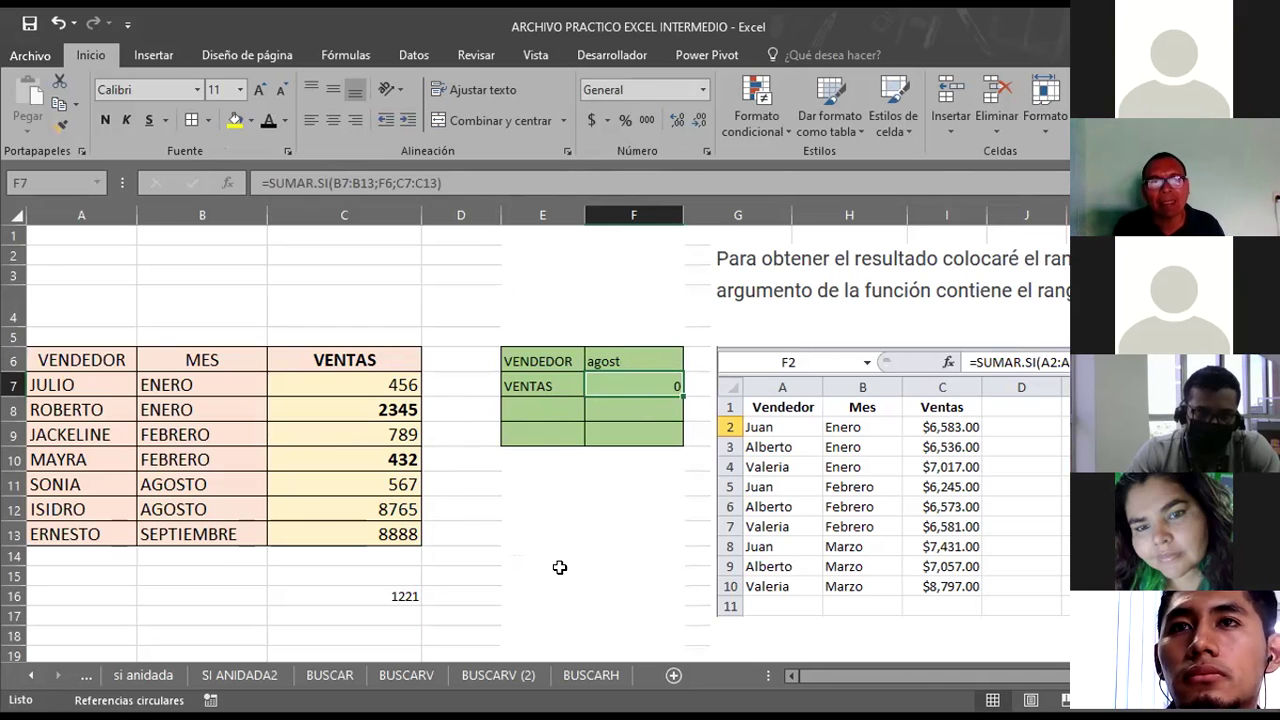
Add row 14 with month agost in B14 and sales 3423242 in C14.
left_click(146, 553)
type("agost")
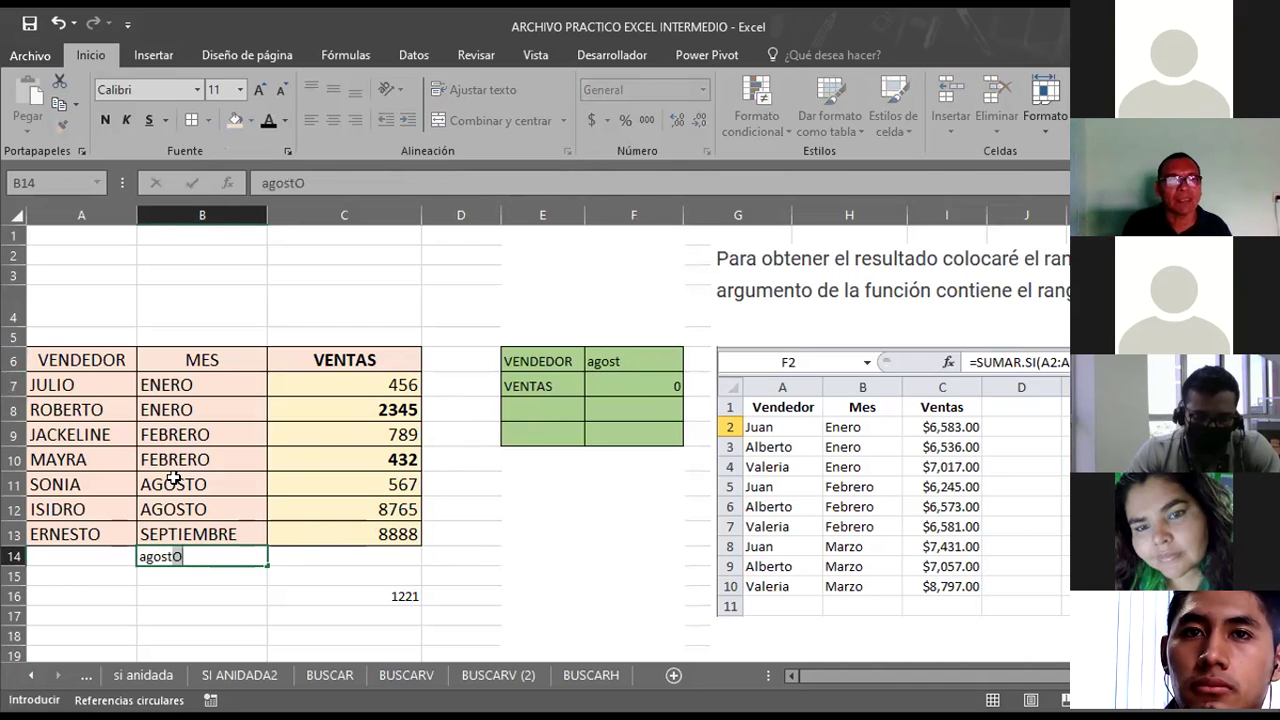
key("Return")
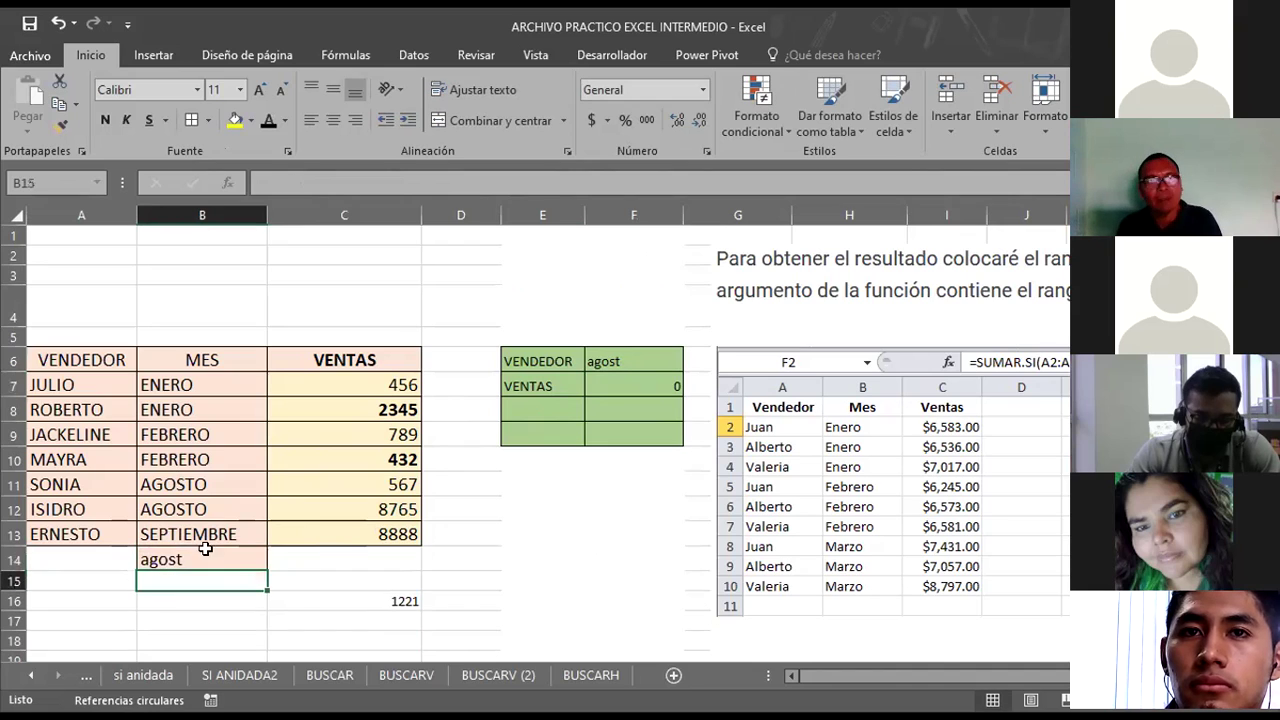
left_click(312, 561)
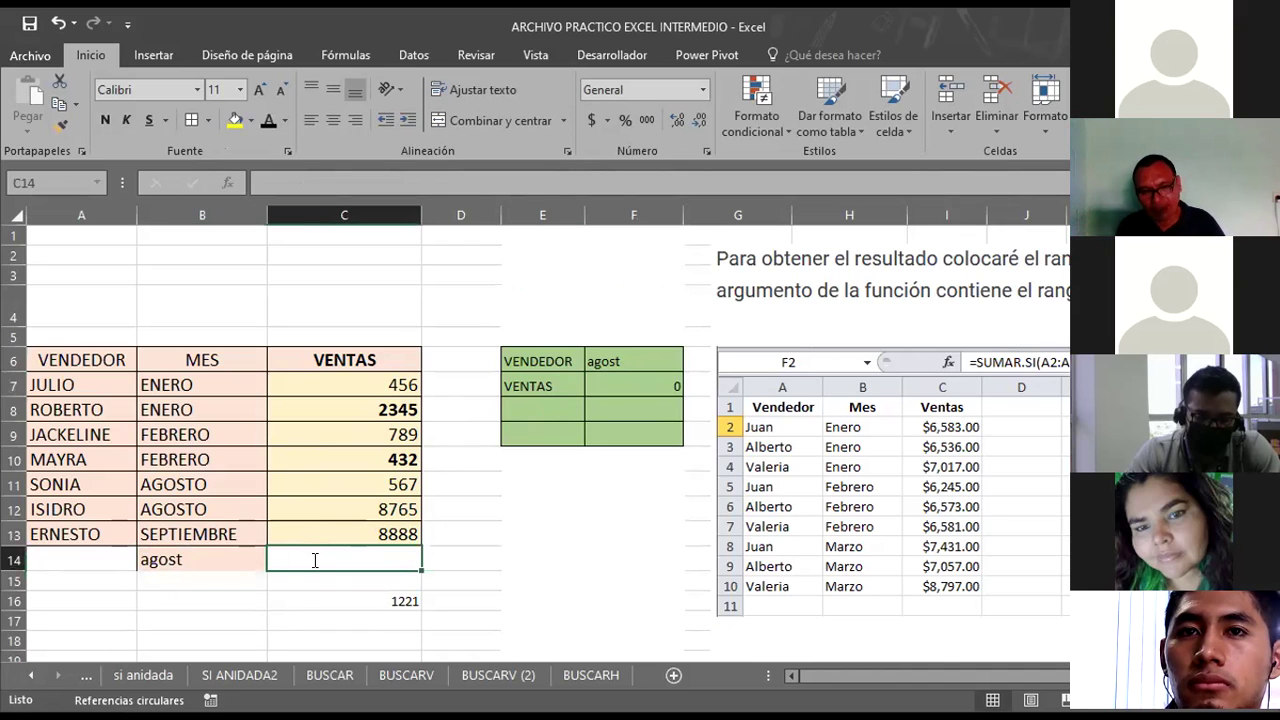
type("3423242")
left_click(300, 618)
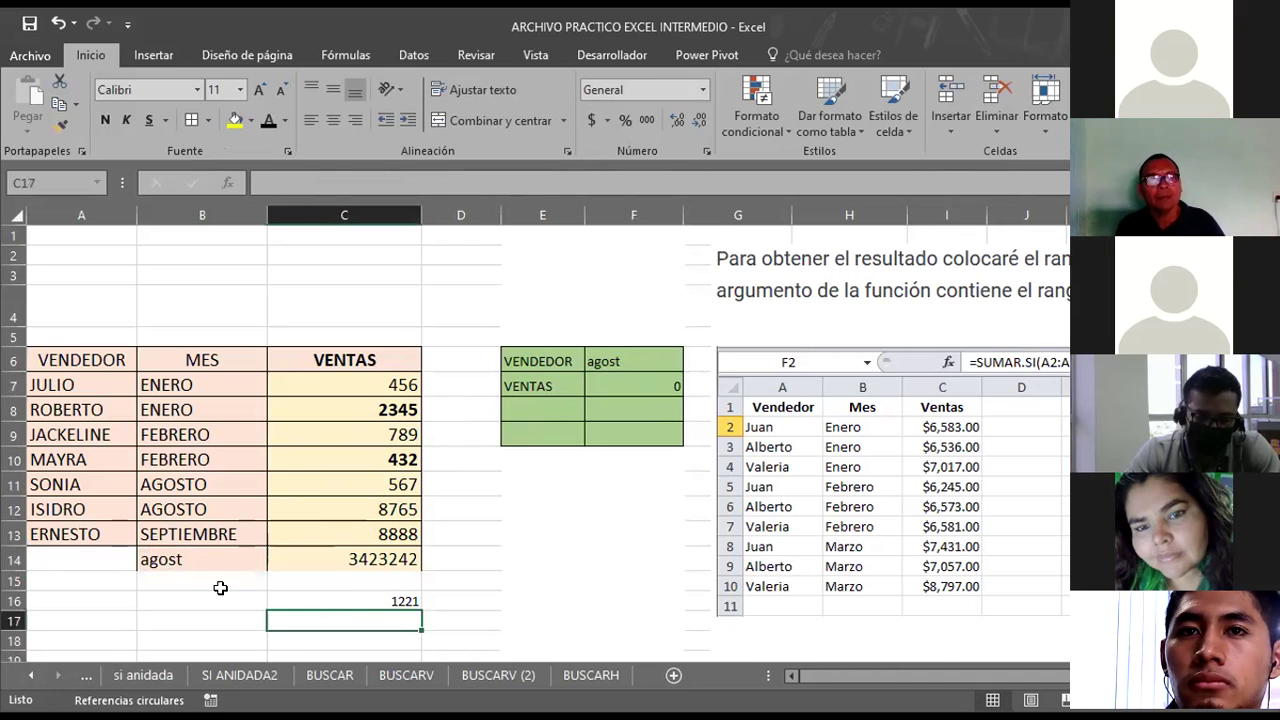
Clear the C16 check sum and add row 15 with month agost and sales 1999.
left_click(383, 602)
key("Delete")
left_click(192, 582)
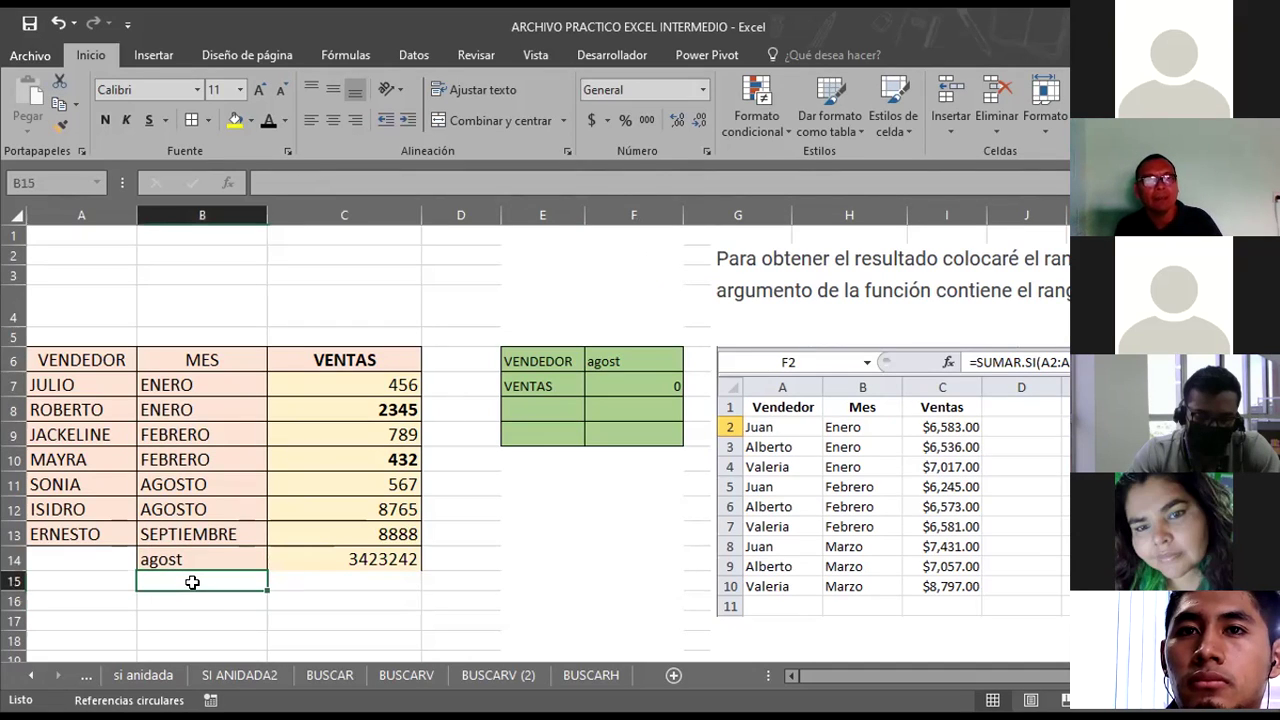
type("agost")
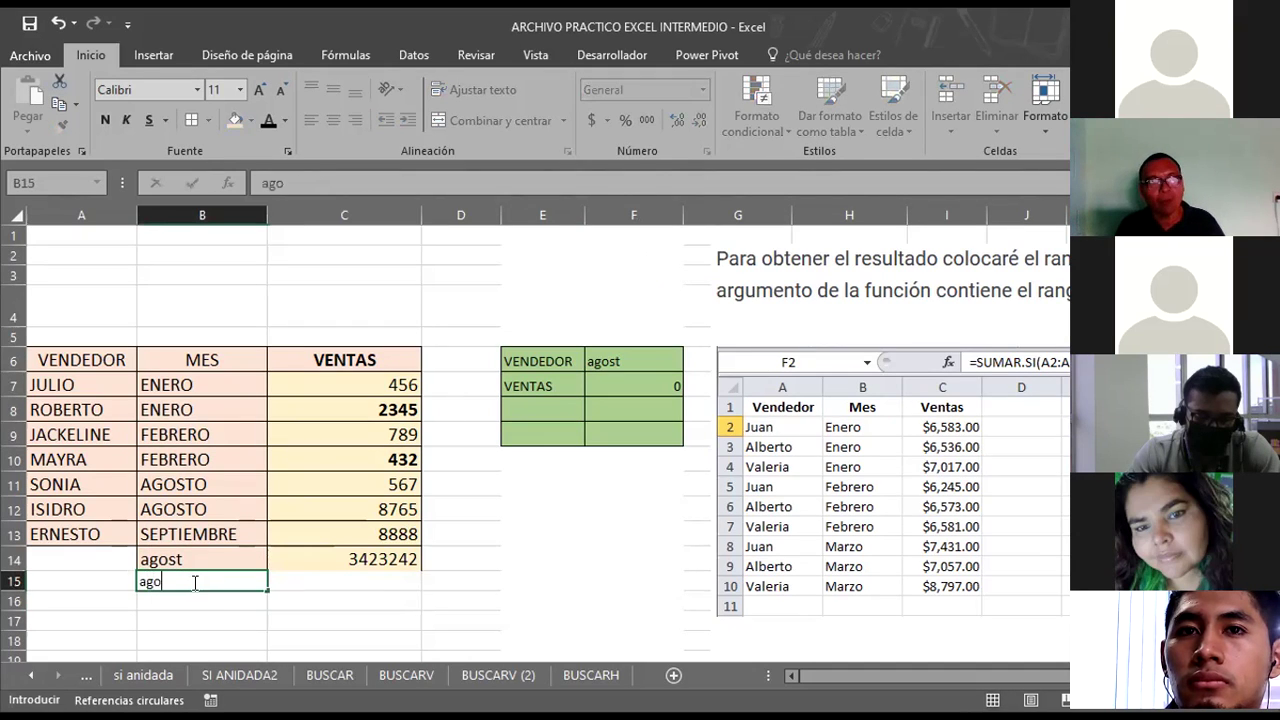
left_click(333, 581)
type("1999")
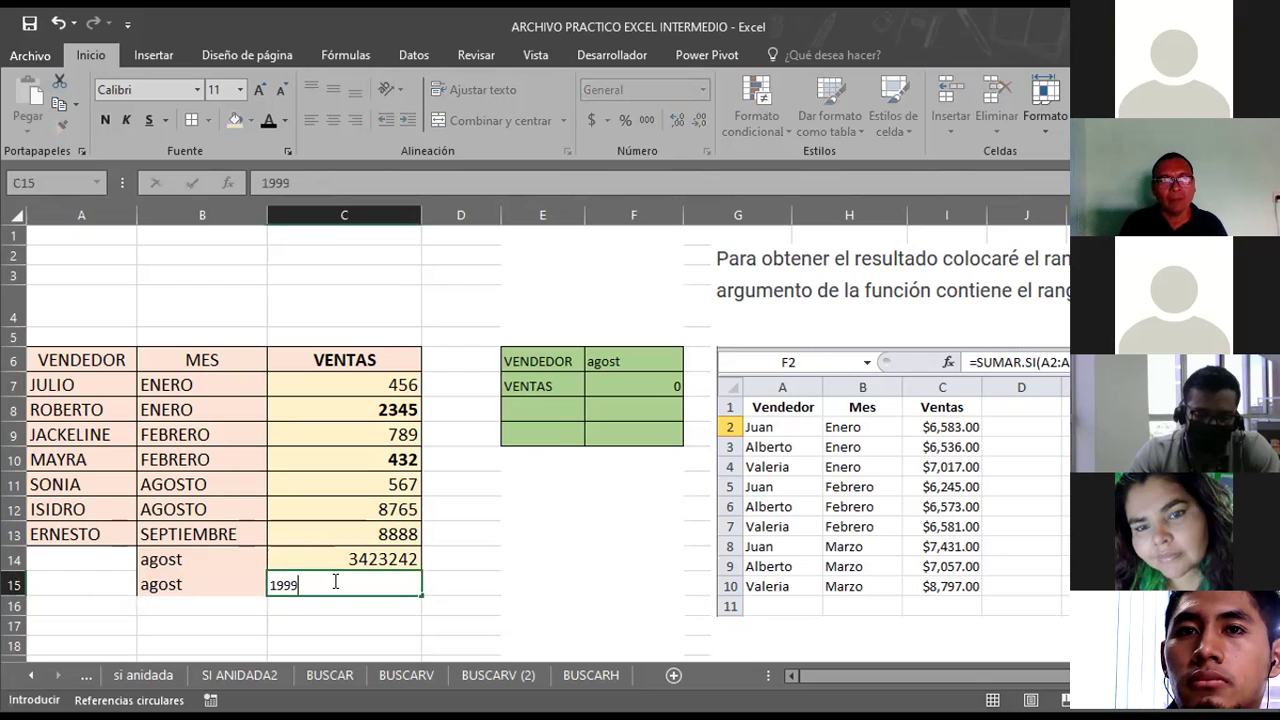
left_click(493, 532)
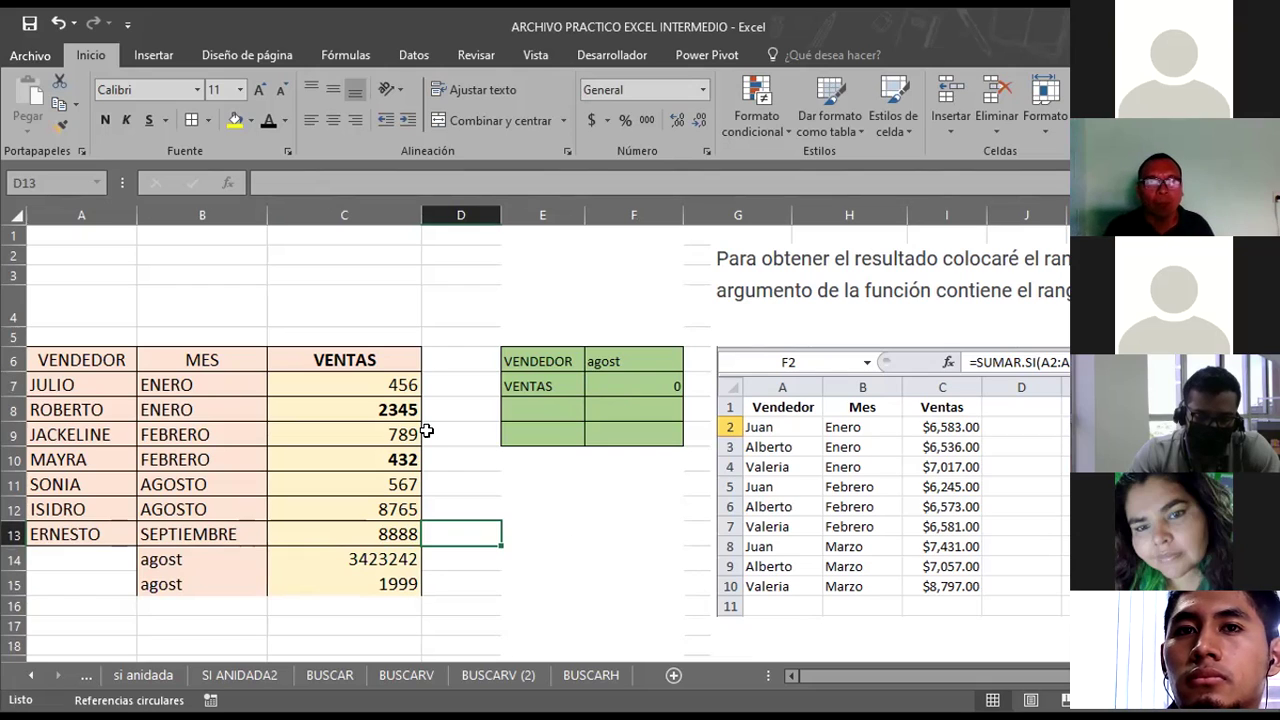
Enter two new seller names in A14 and A15.
left_click(74, 552)
type("lui")
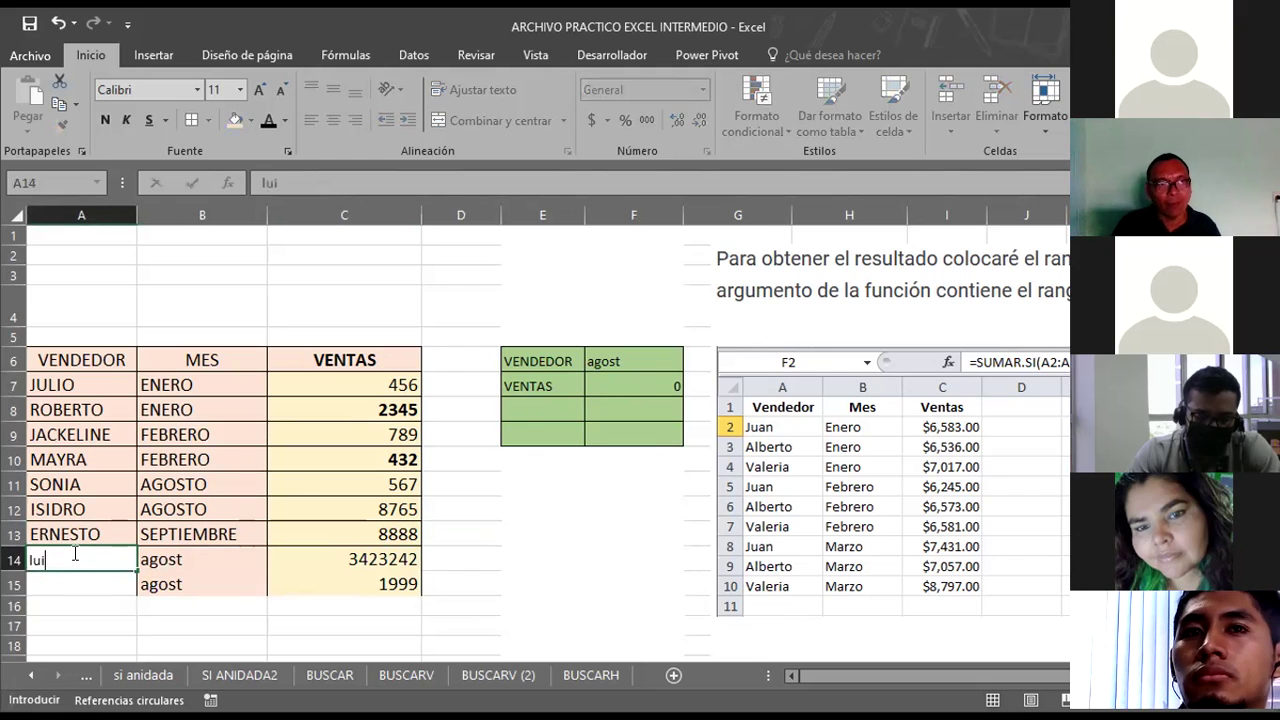
type("s")
key("Return")
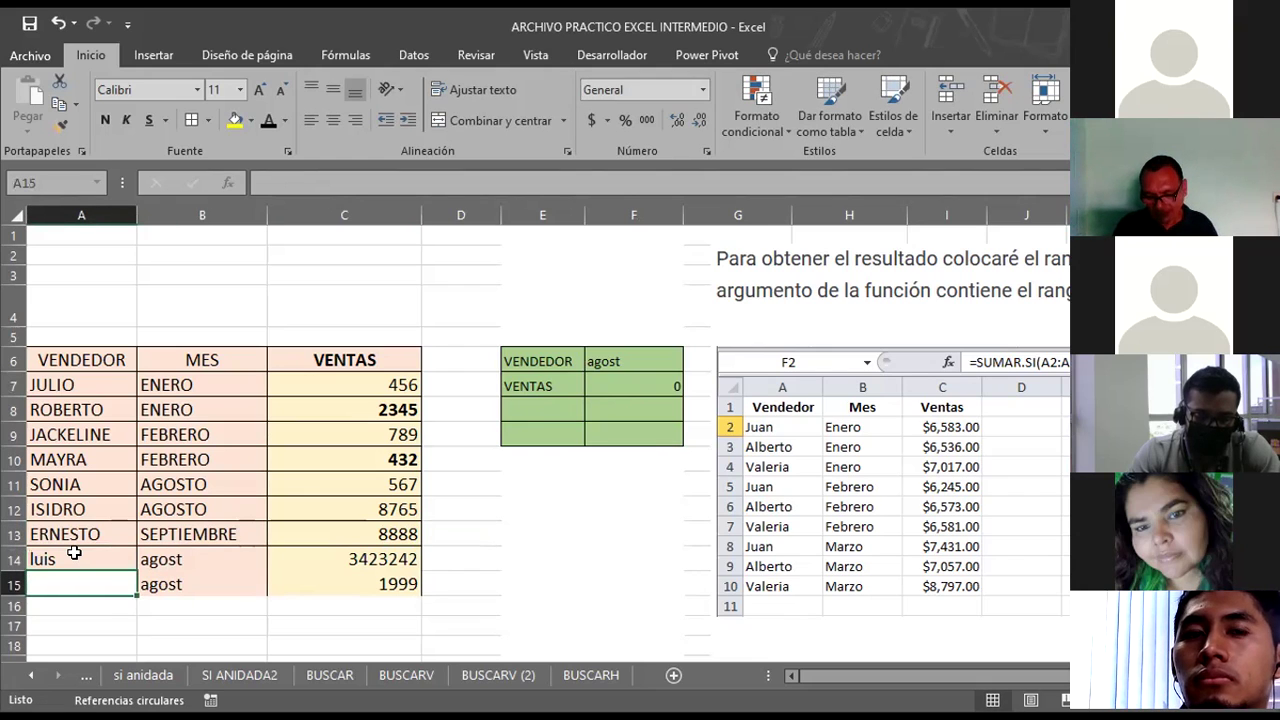
type("francisco")
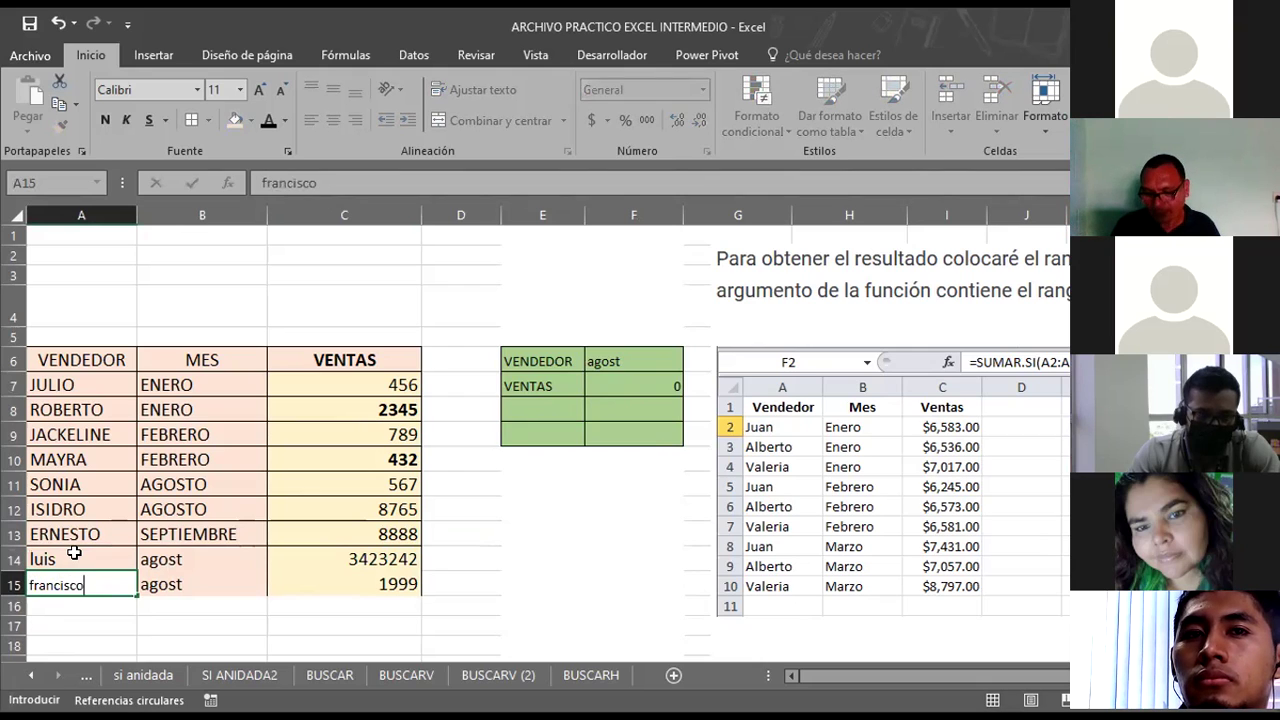
key("Return")
Apply All Borders to the new rows A14:C15.
left_click_drag(74, 553, 326, 580)
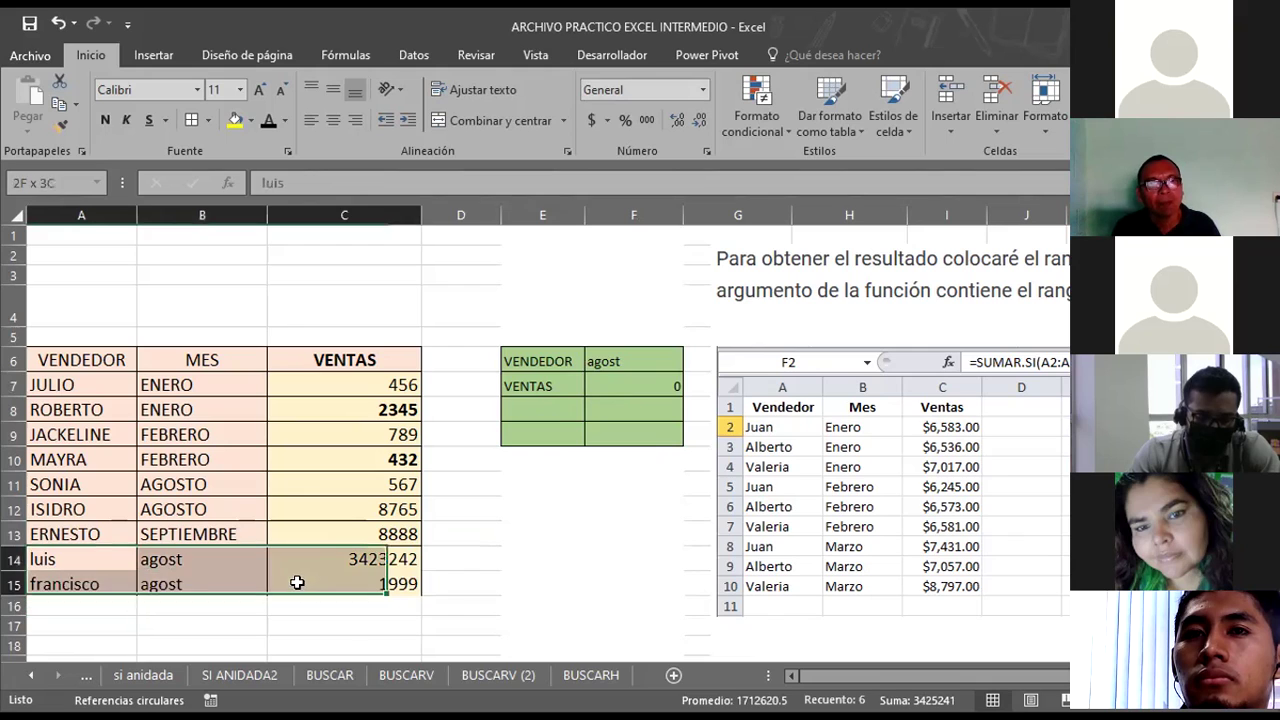
left_click(197, 128)
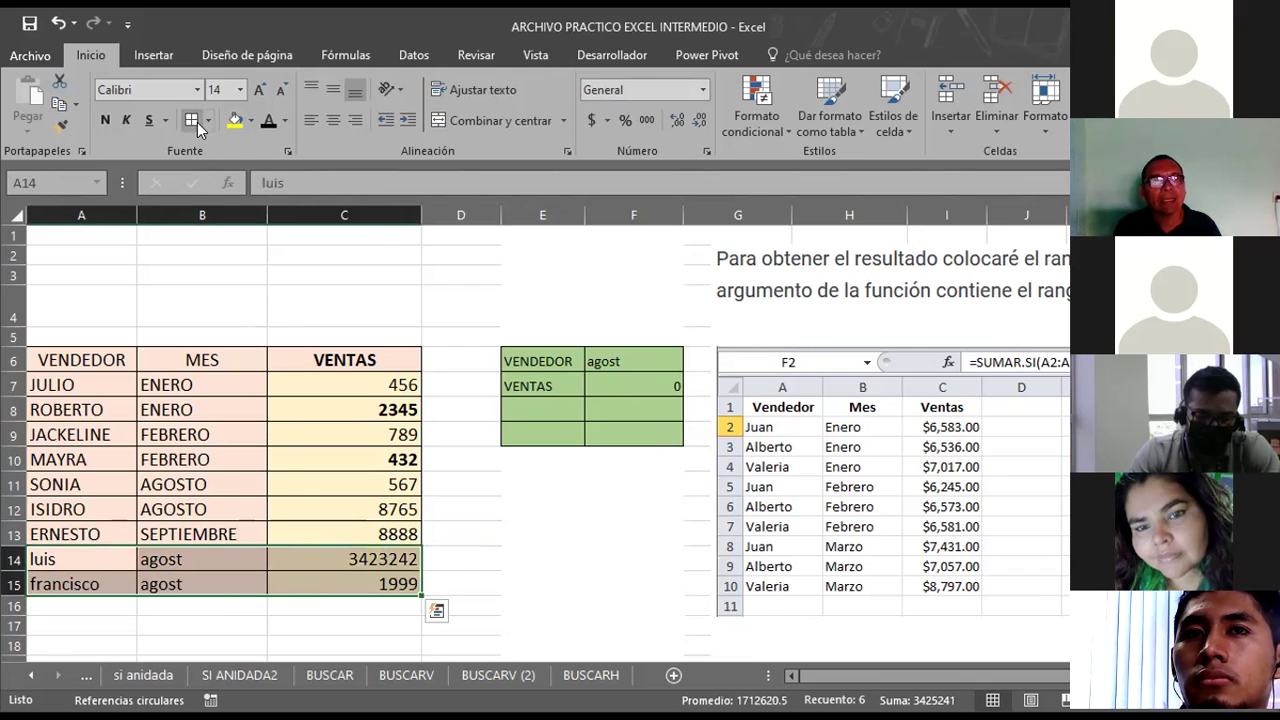
left_click(554, 550)
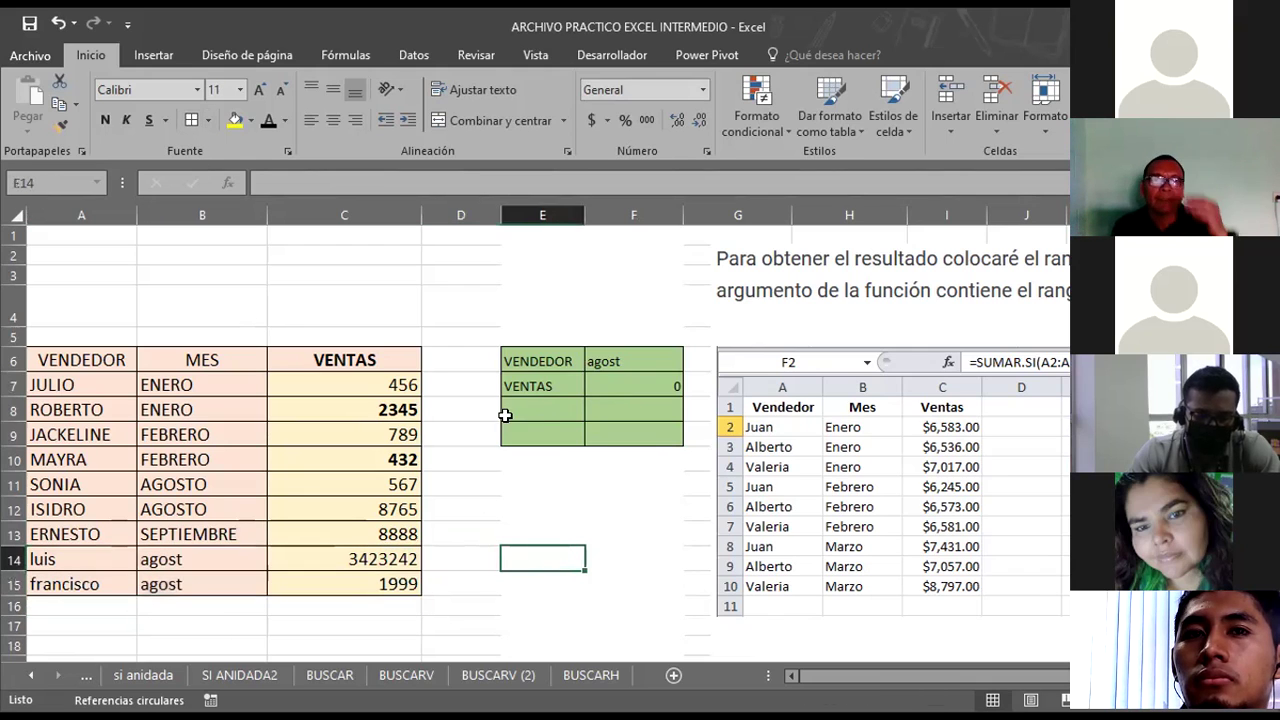
Widen the SUMAR.SI criteria range in F7 from B7:B13 to B7:B15.
left_click(616, 387)
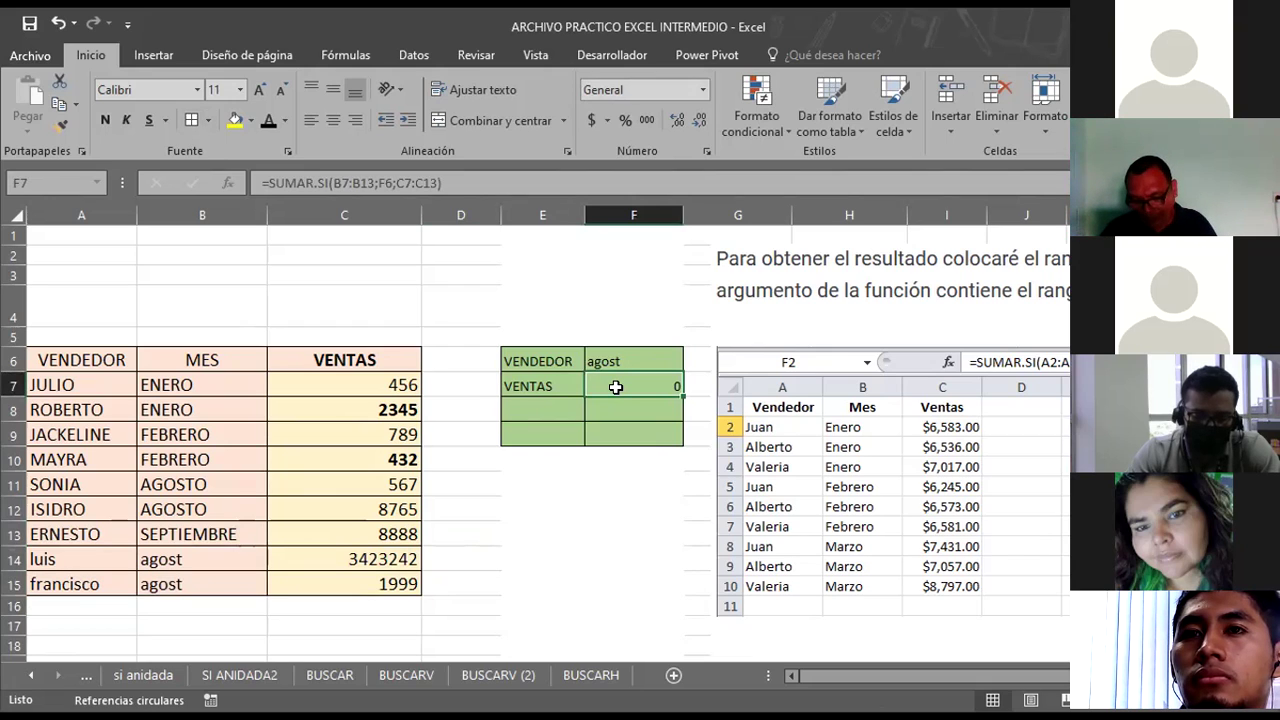
double_click(616, 387)
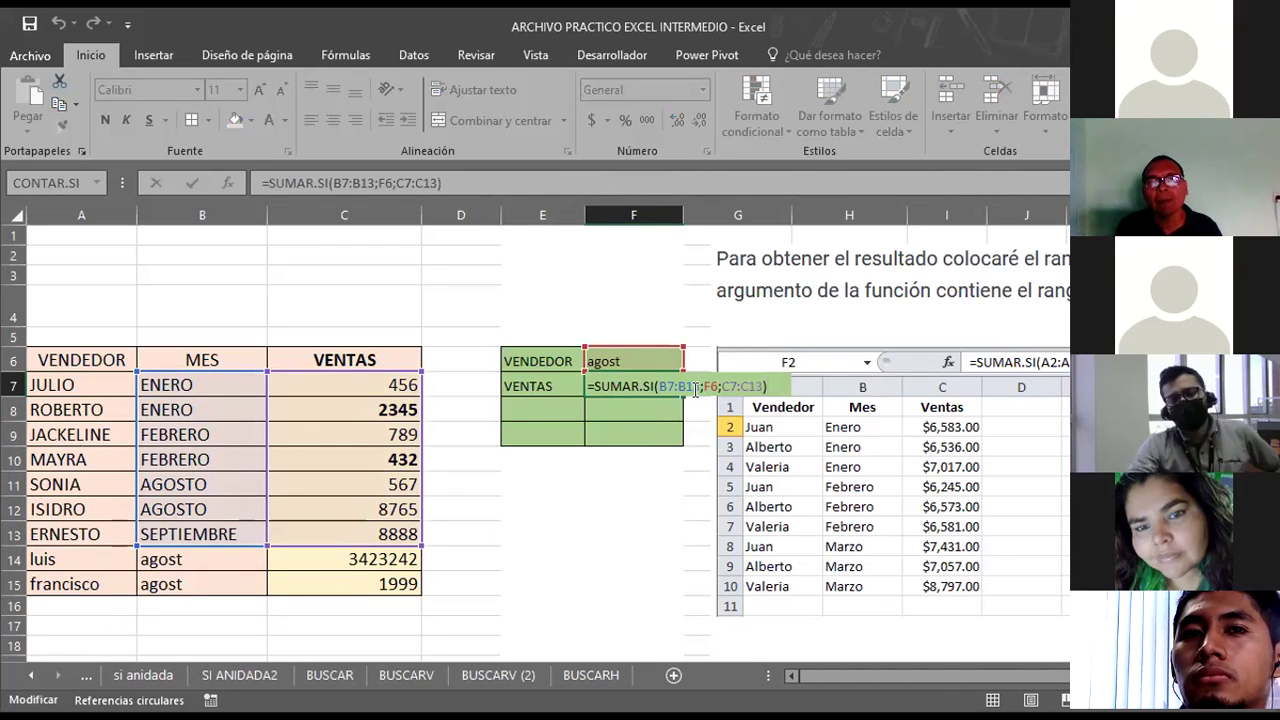
left_click(695, 388)
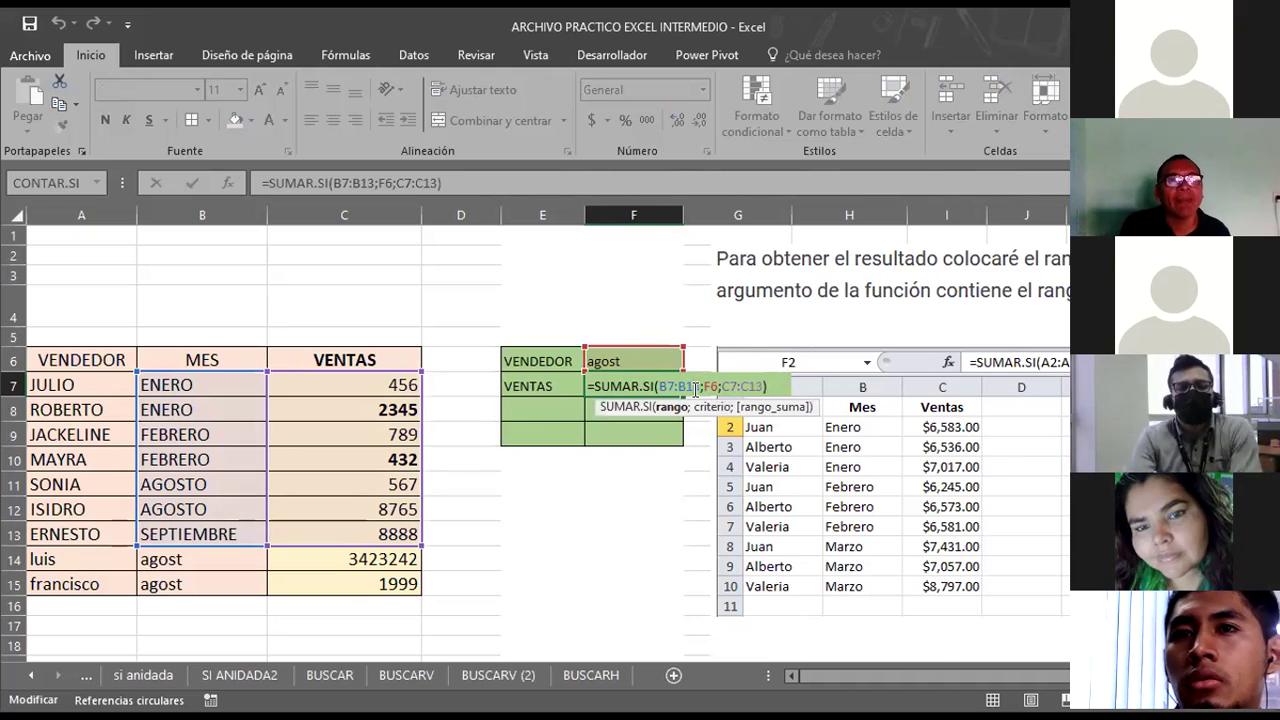
key("BackSpace")
type("5")
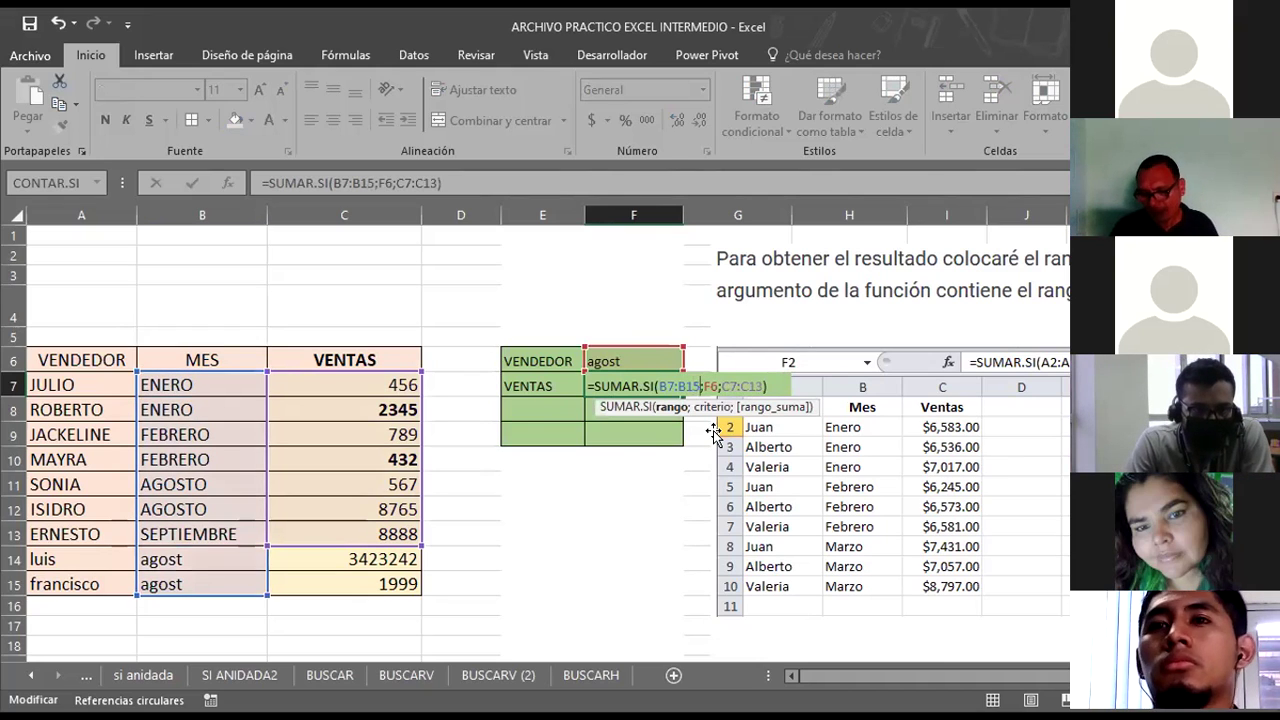
key("Return")
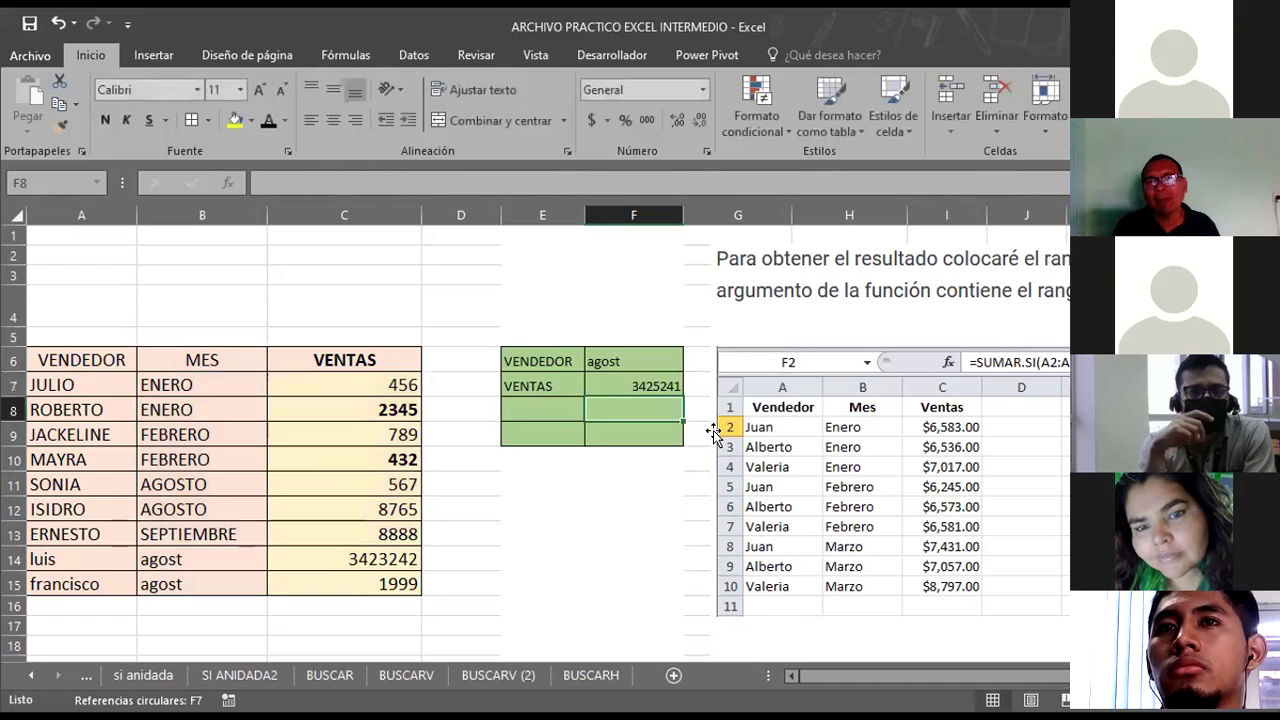
Widen the sum range from C7:C13 to C7:C15 so F7 totals 3425241.
left_click(595, 383)
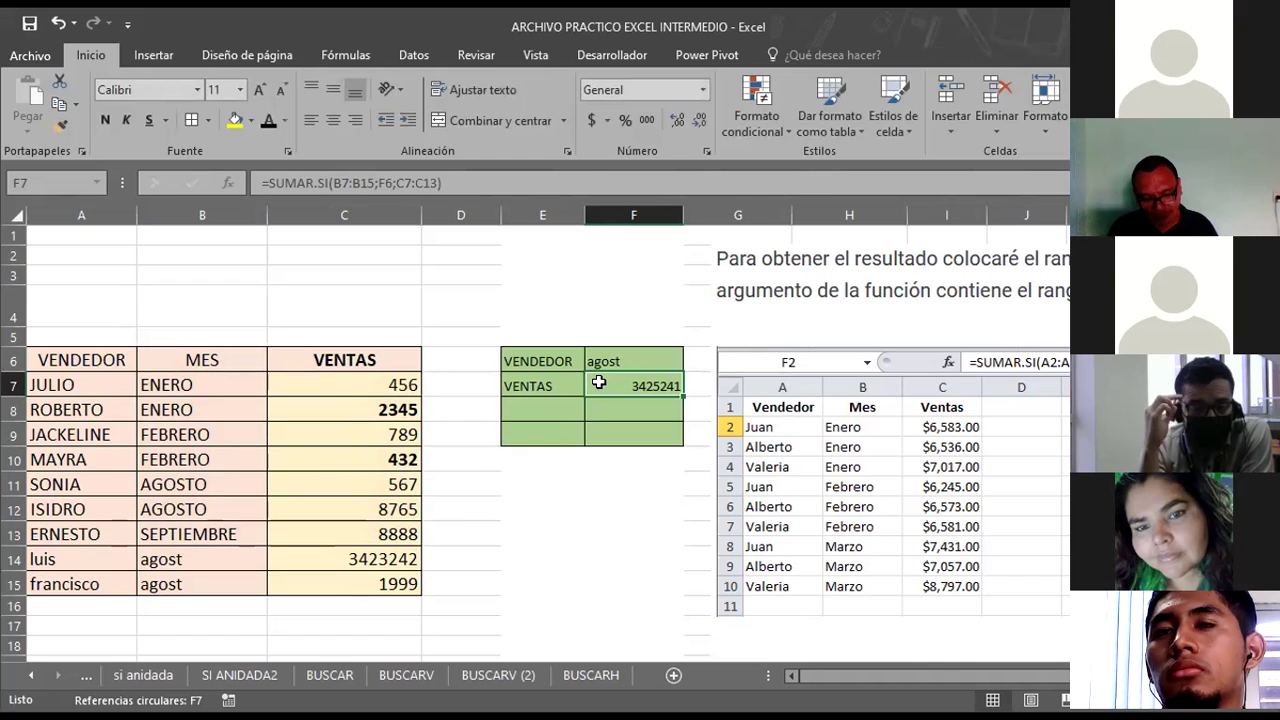
double_click(598, 383)
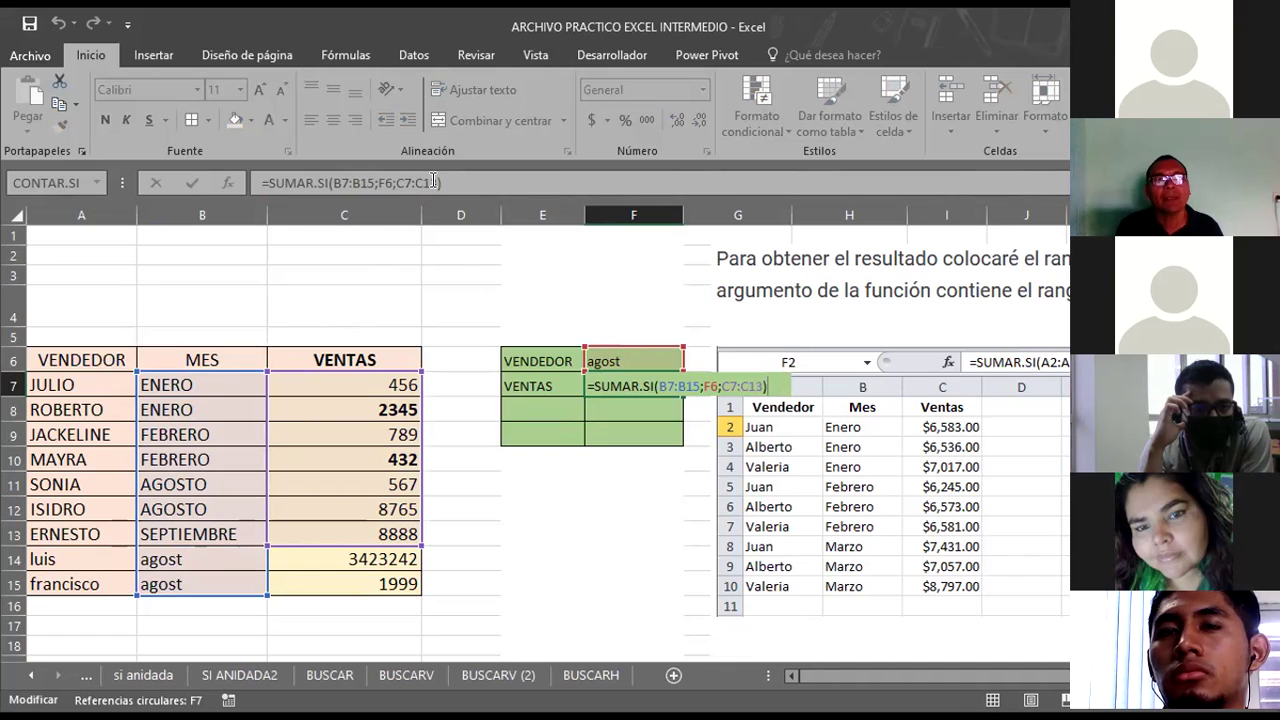
left_click(430, 182)
key("BackSpace")
type("5")
key("Return")
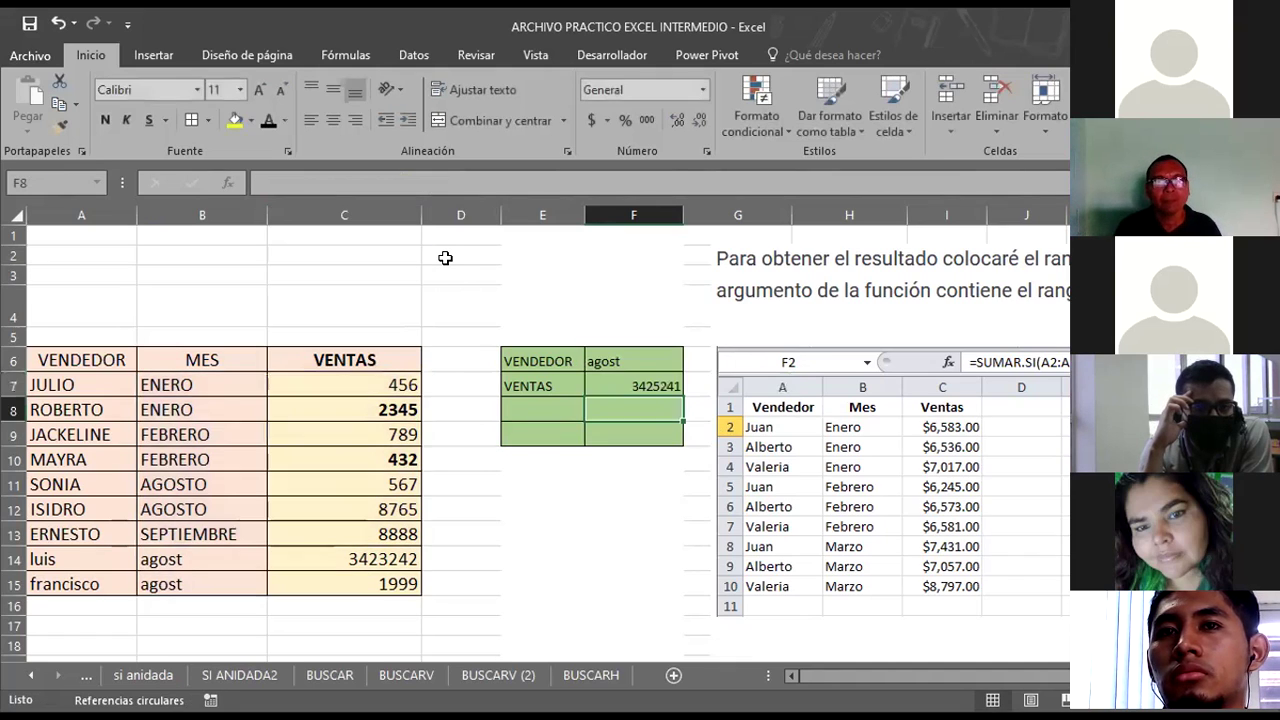
left_click(586, 574)
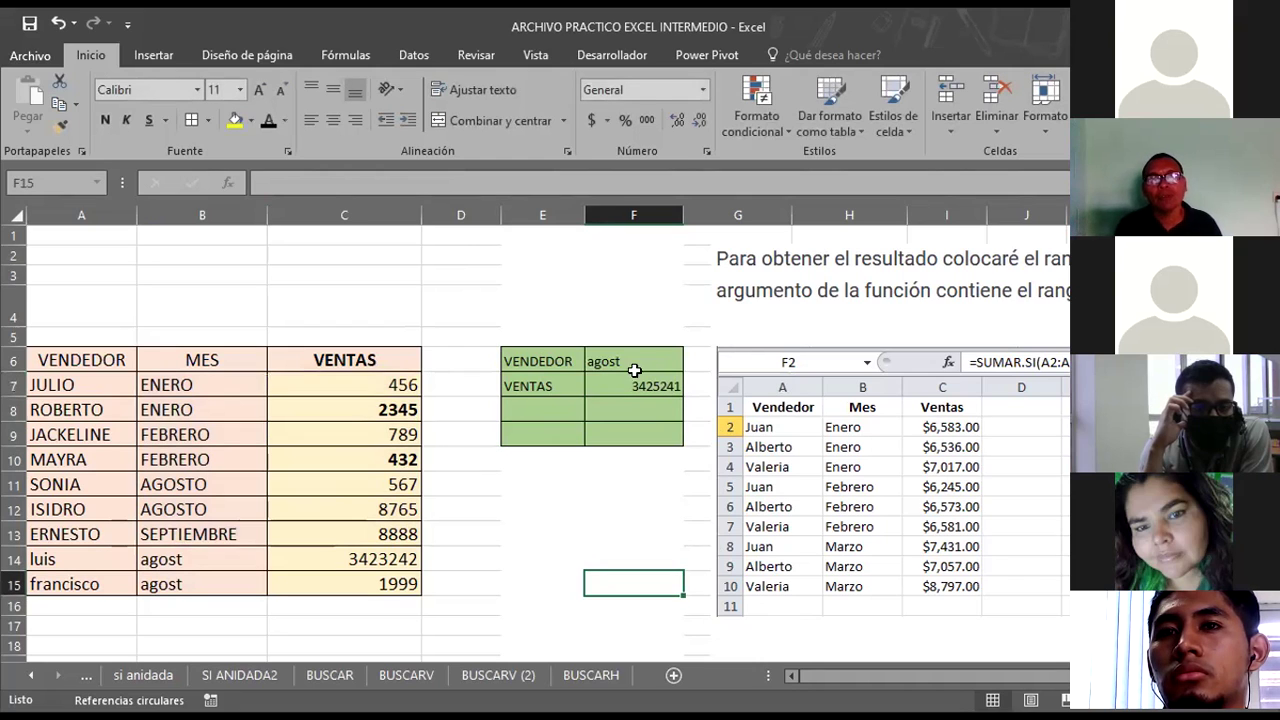
Enter =C14+C15 in C18 as a manual check sum of 3425241.
left_click(367, 561)
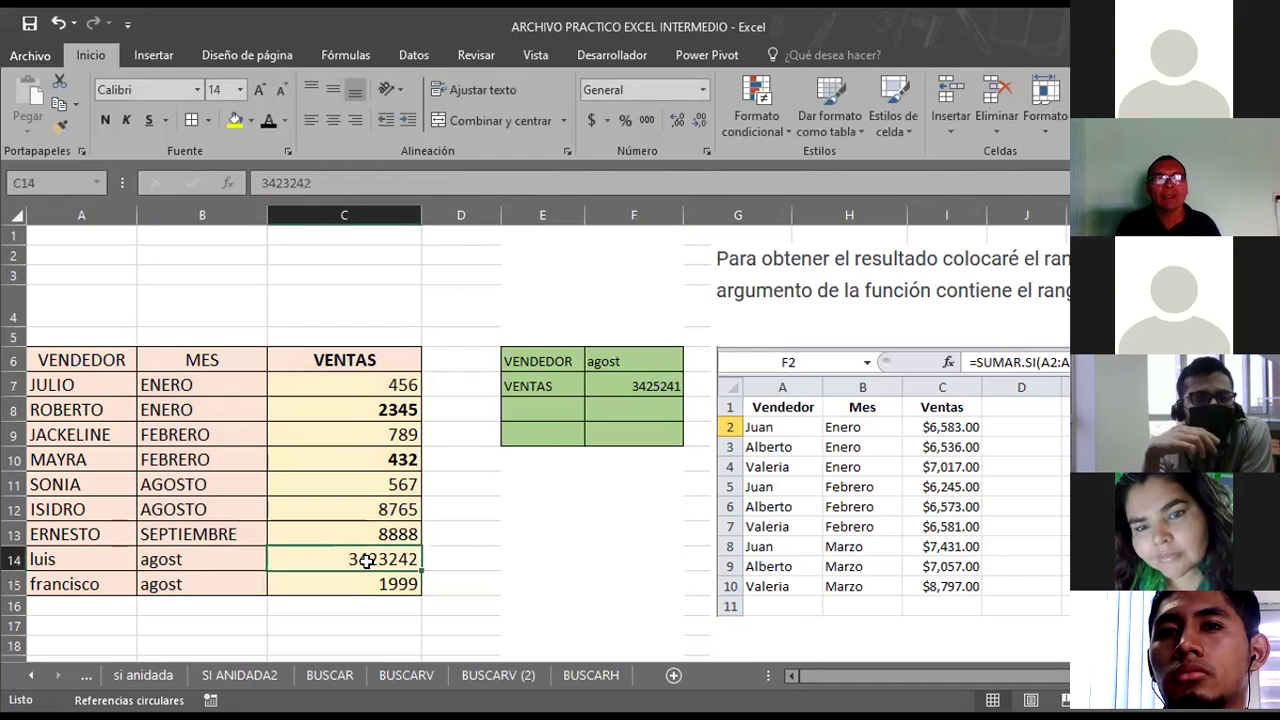
left_click(385, 638)
type("=")
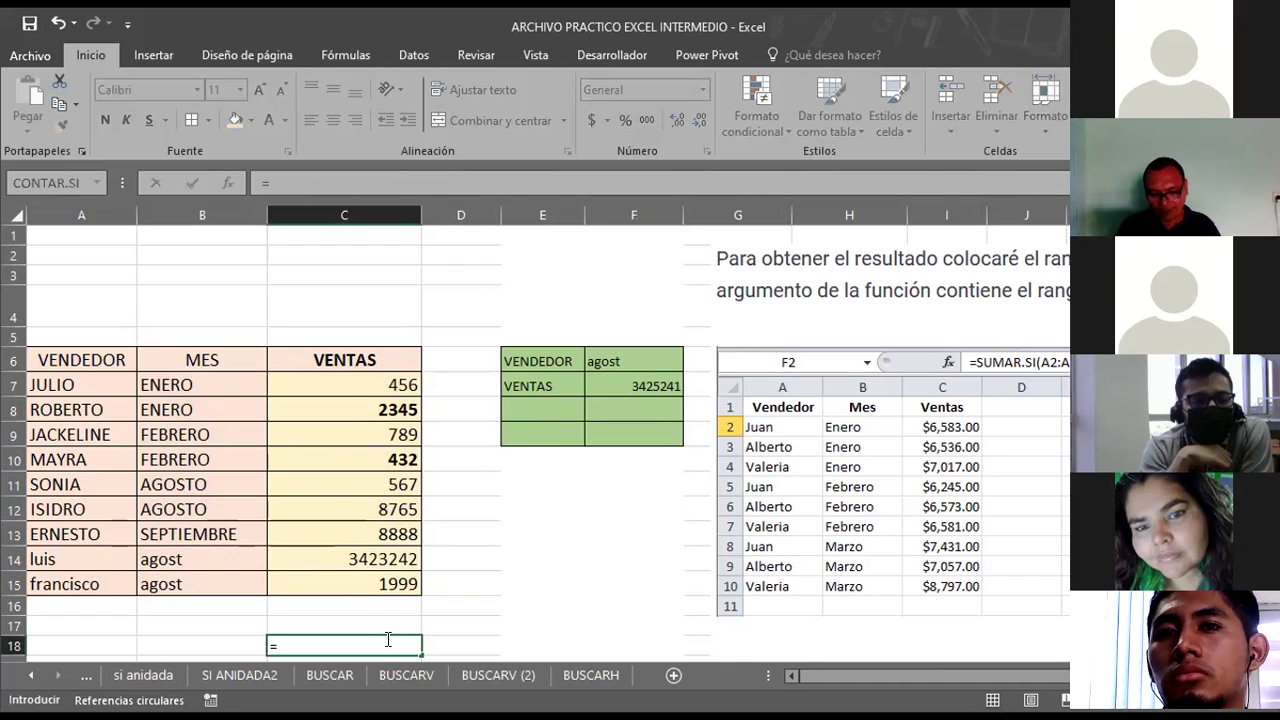
left_click(350, 555)
type("+")
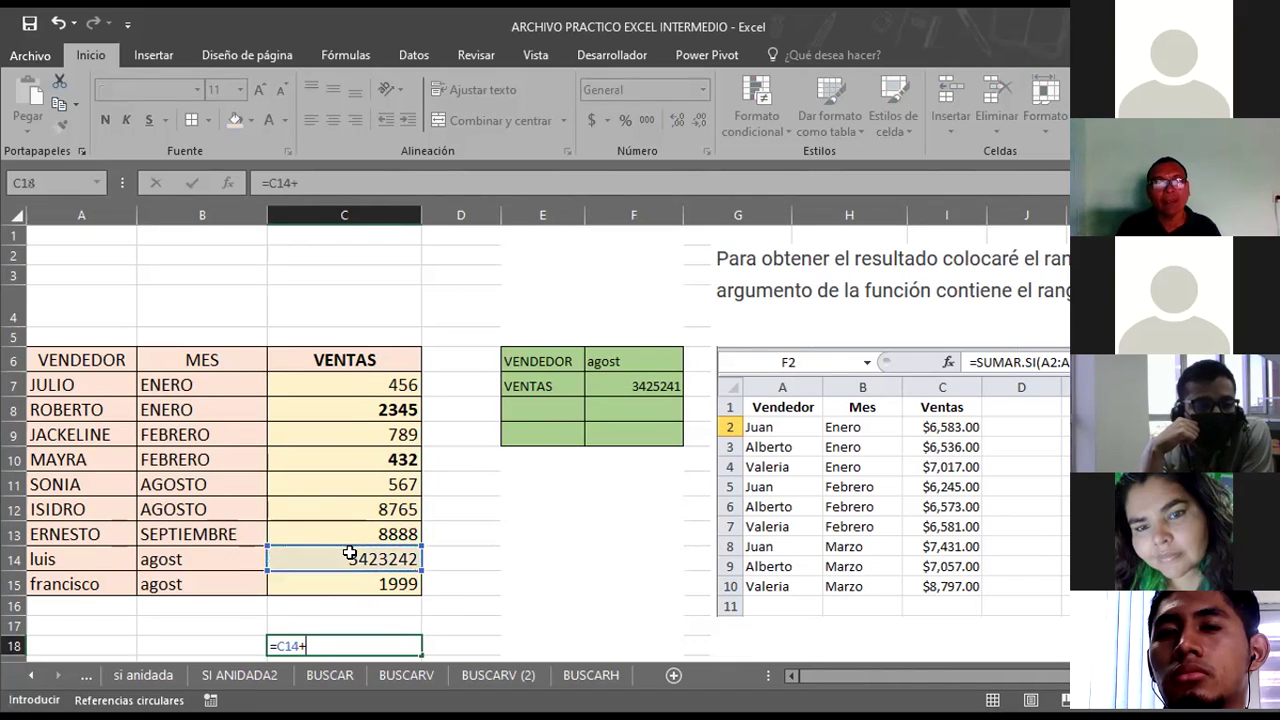
left_click(360, 577)
key("Return")
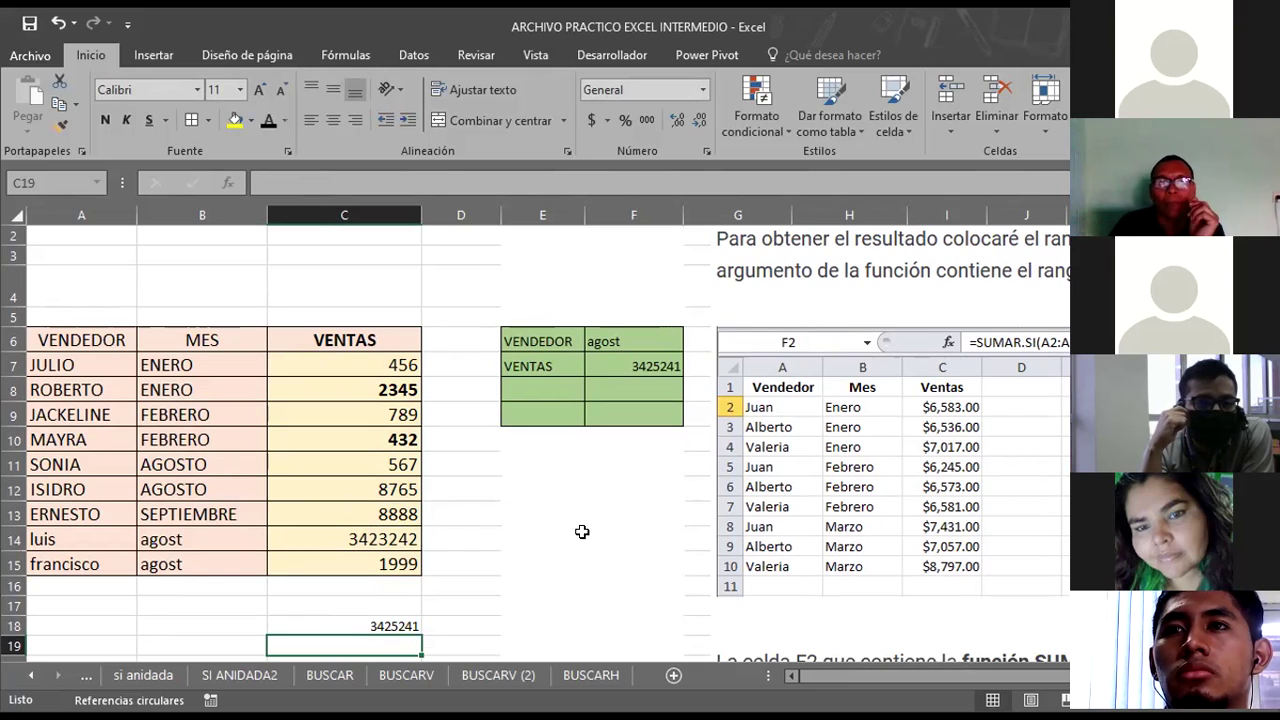
Change the month criterion in F6 to agosto so F7 returns 9332.
left_click(621, 337)
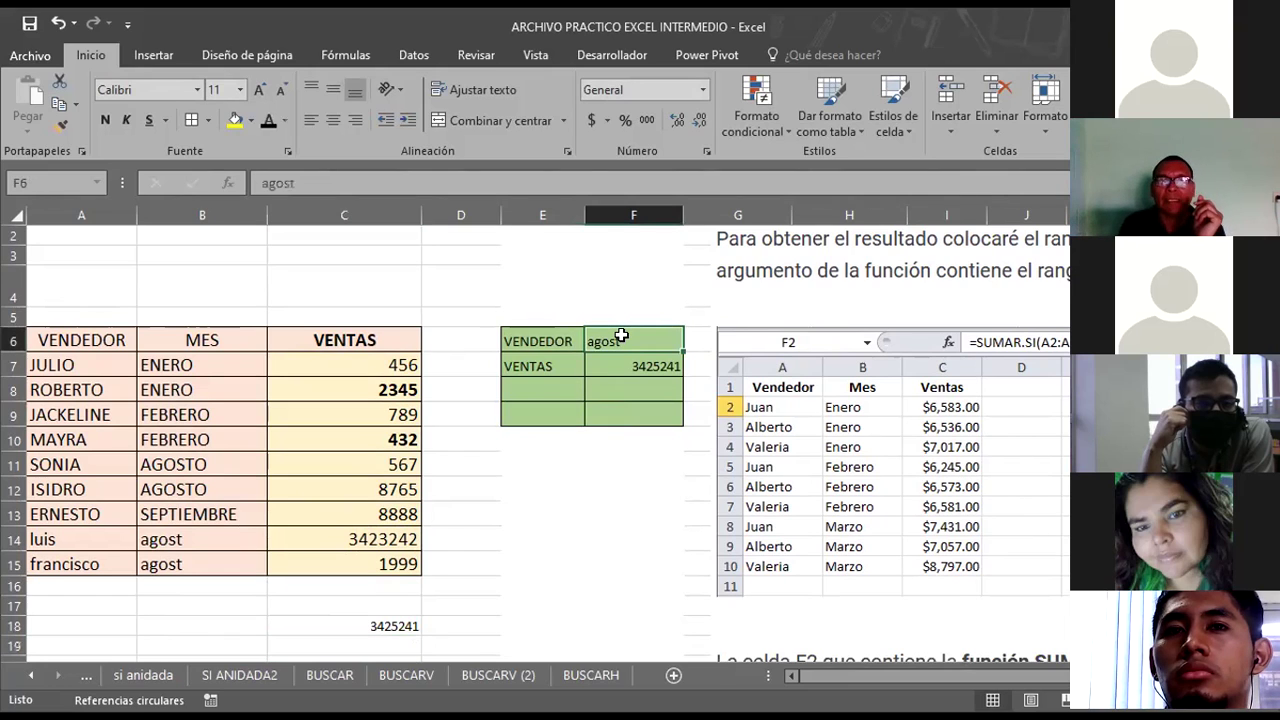
double_click(621, 337)
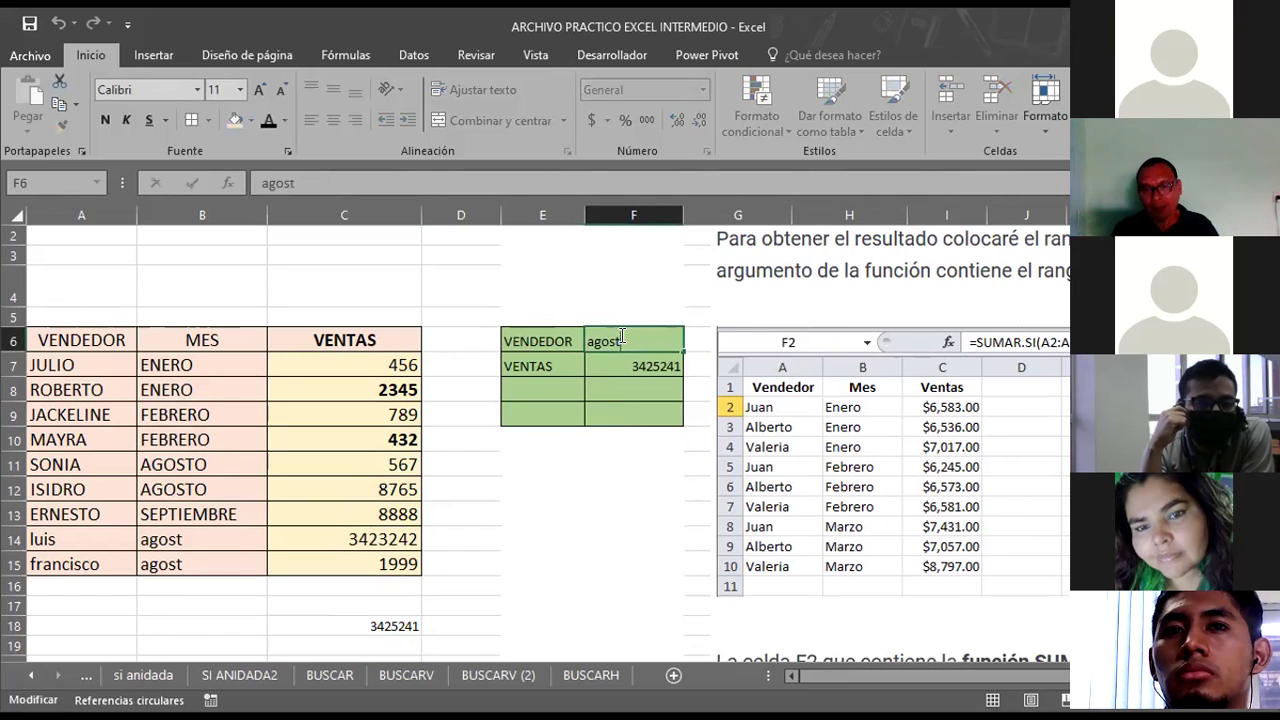
type("o")
key("Return")
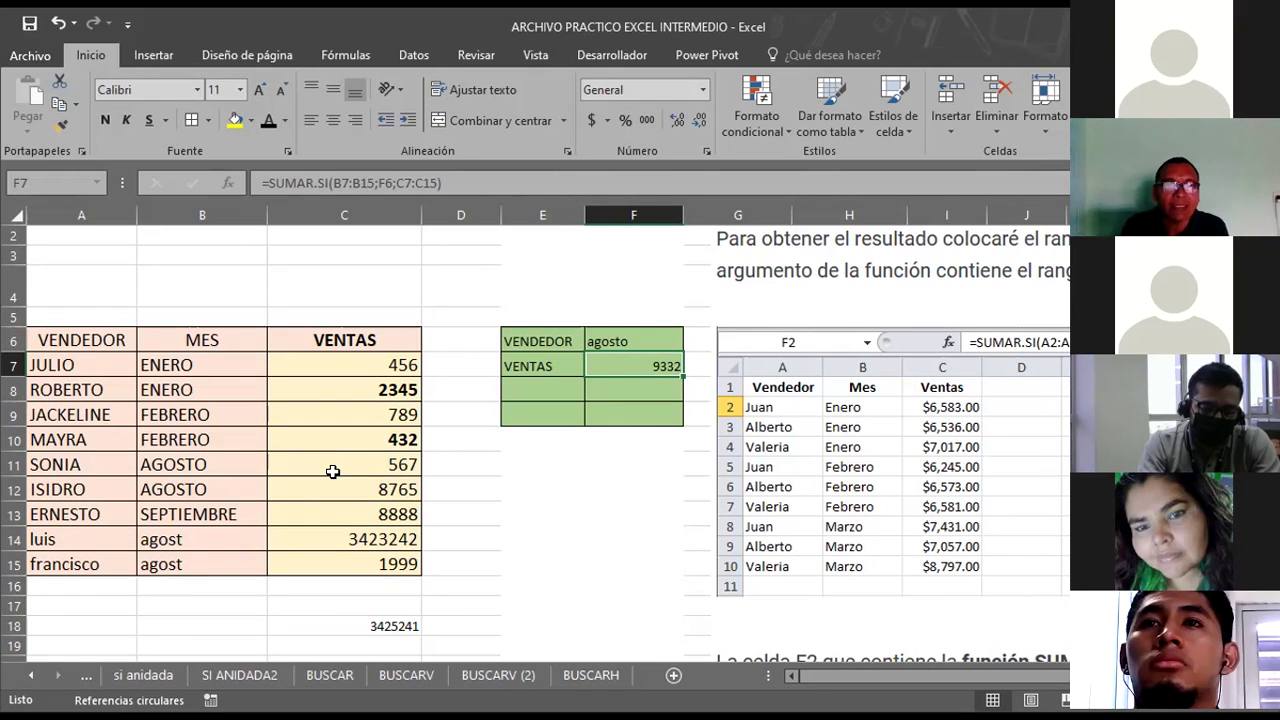
Fill C14:C17 with yellow, then switch to the PowerPoint CONTAR slide.
left_click(186, 537)
left_click(357, 537)
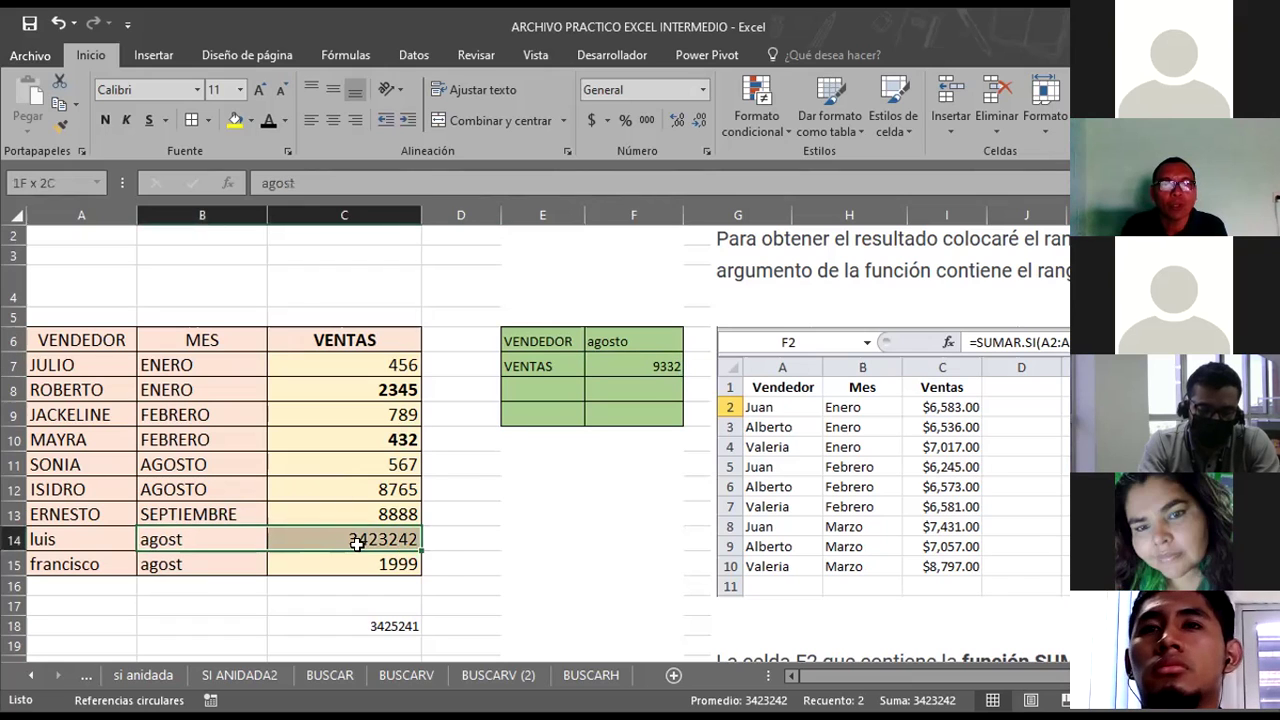
left_click_drag(344, 539, 344, 602)
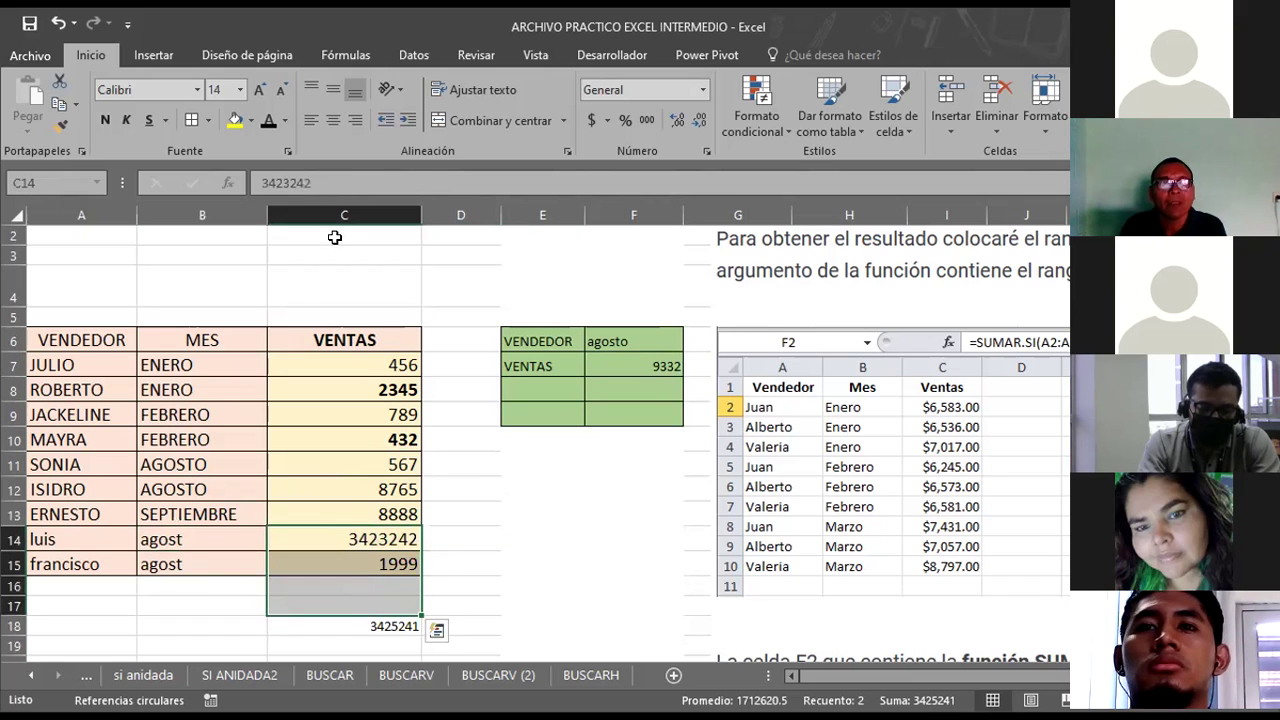
left_click(235, 120)
left_click(604, 464)
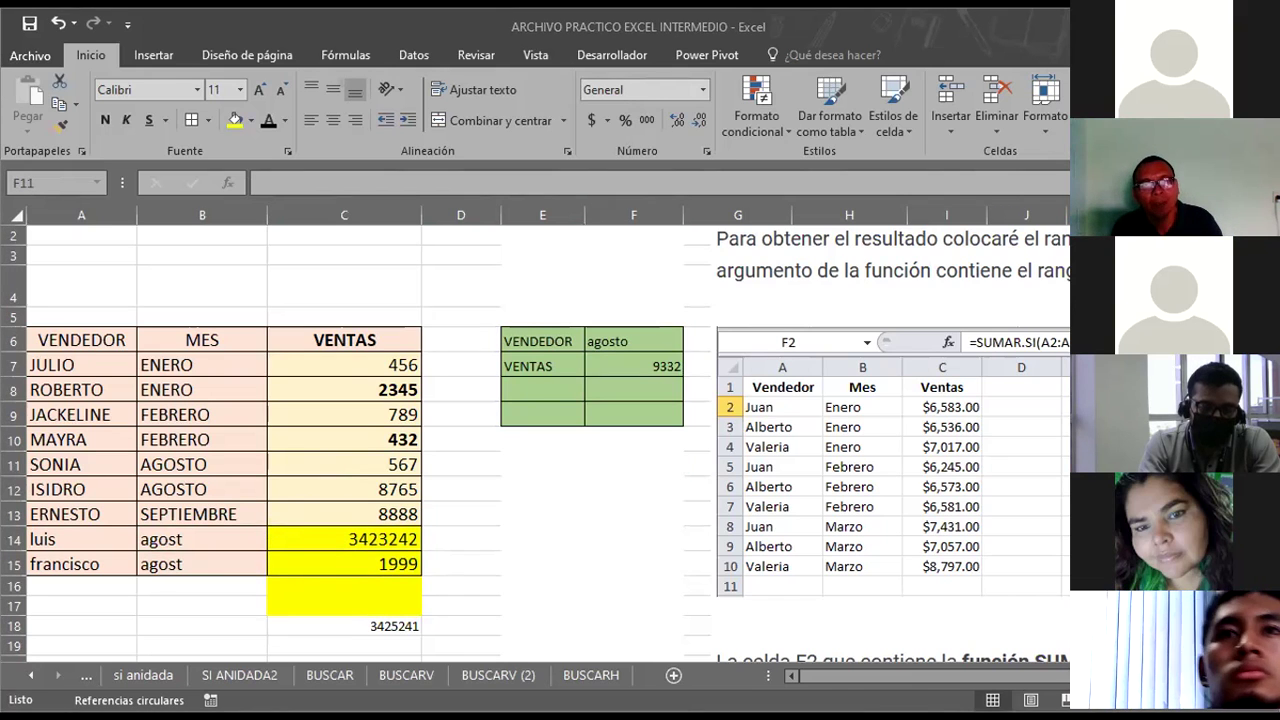
key("alt+Tab")
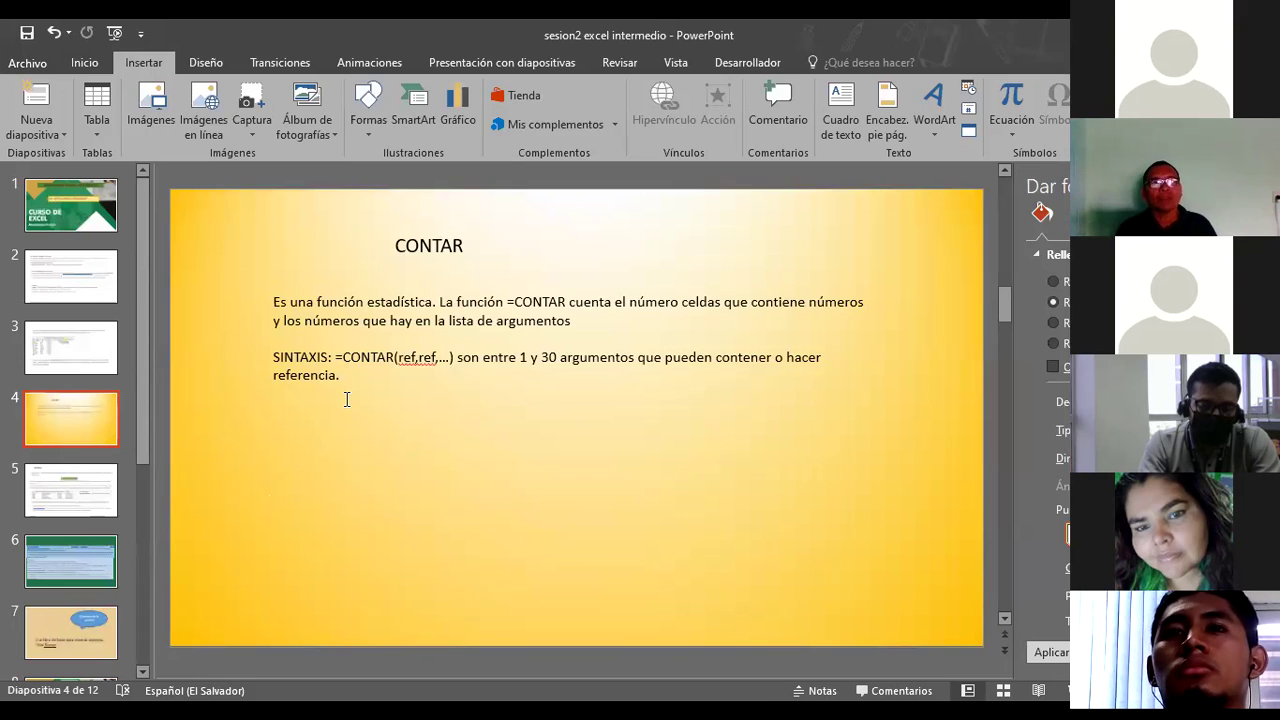
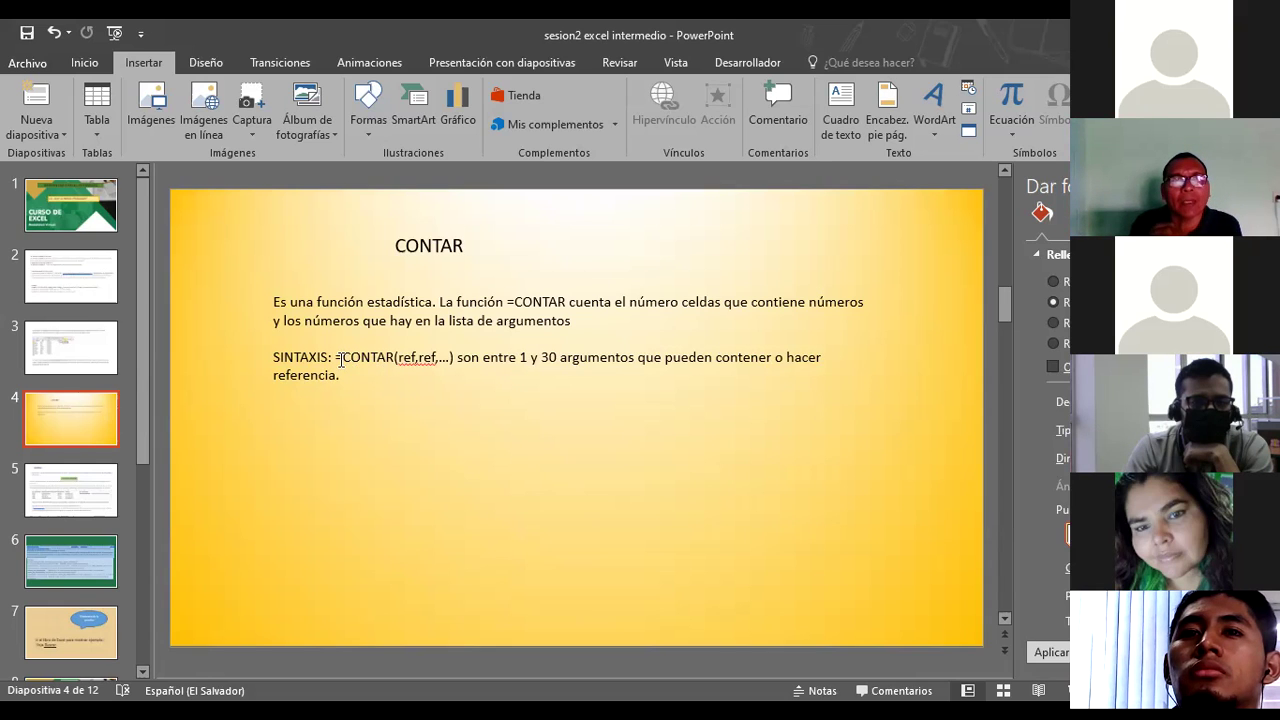
Highlight the =CONTAR(ref,ref,...) syntax on slide 4, then deselect its text box.
left_click_drag(340, 358, 455, 360)
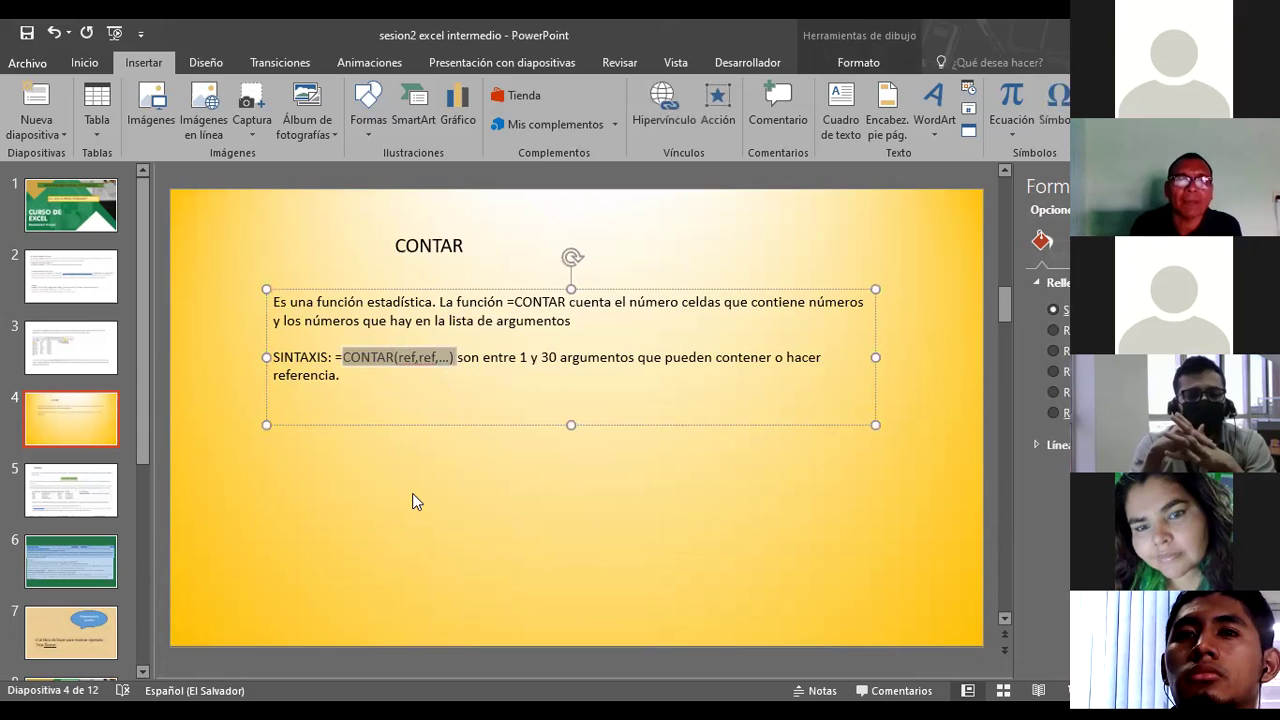
left_click(544, 490)
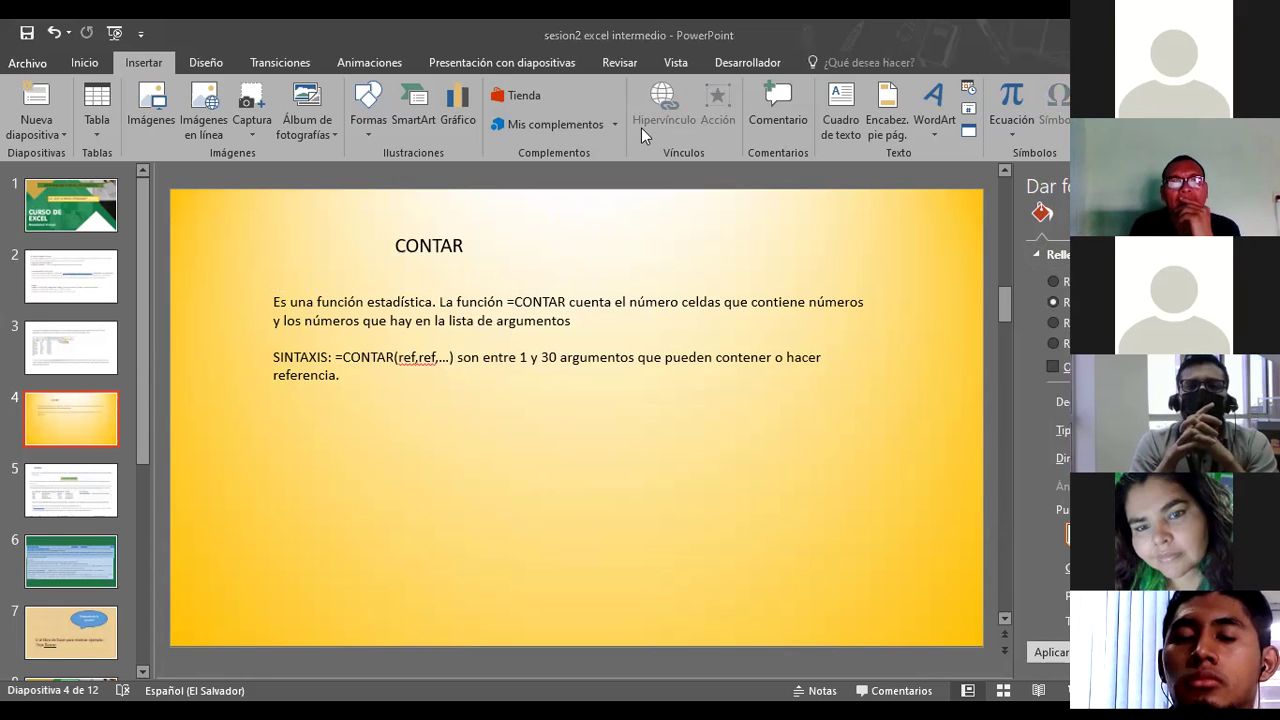
Switch to Excel and bring up the CONTAR sheet with the grades table.
key("alt+Tab")
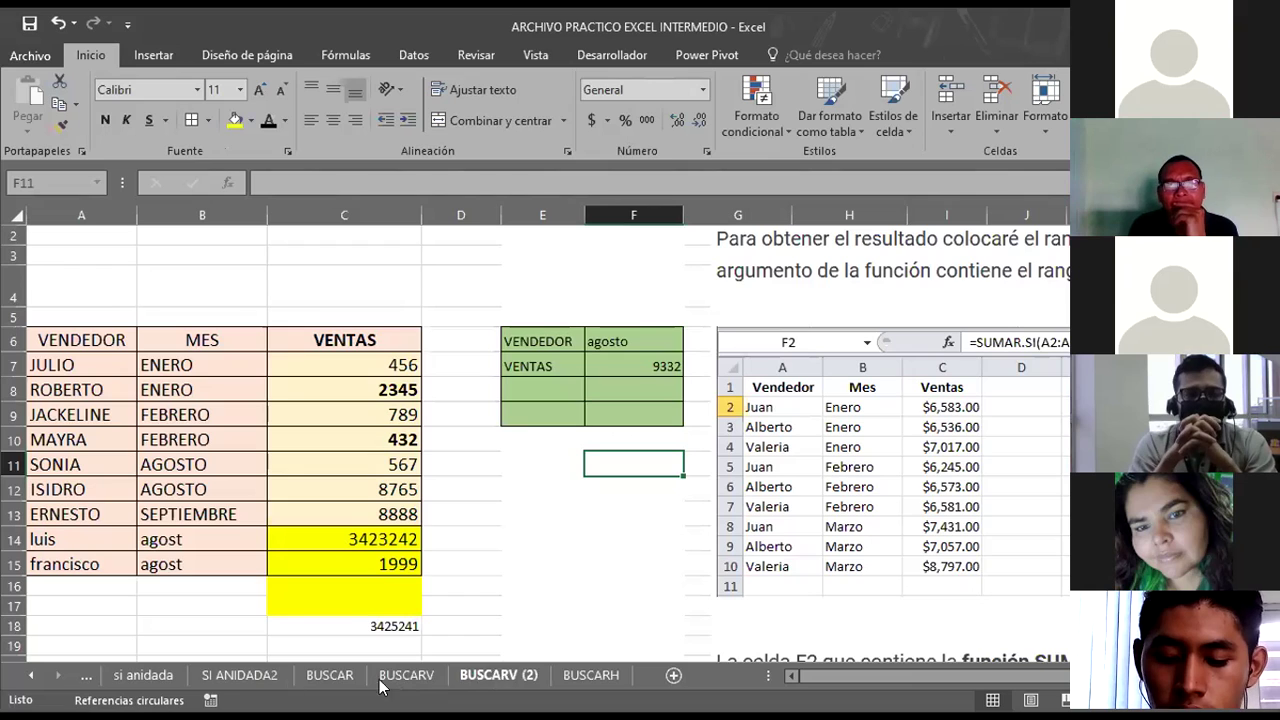
left_click(33, 676)
left_click(33, 676)
left_click(33, 676)
left_click(33, 676)
left_click(33, 676)
left_click(33, 676)
left_click(57, 676)
left_click(57, 676)
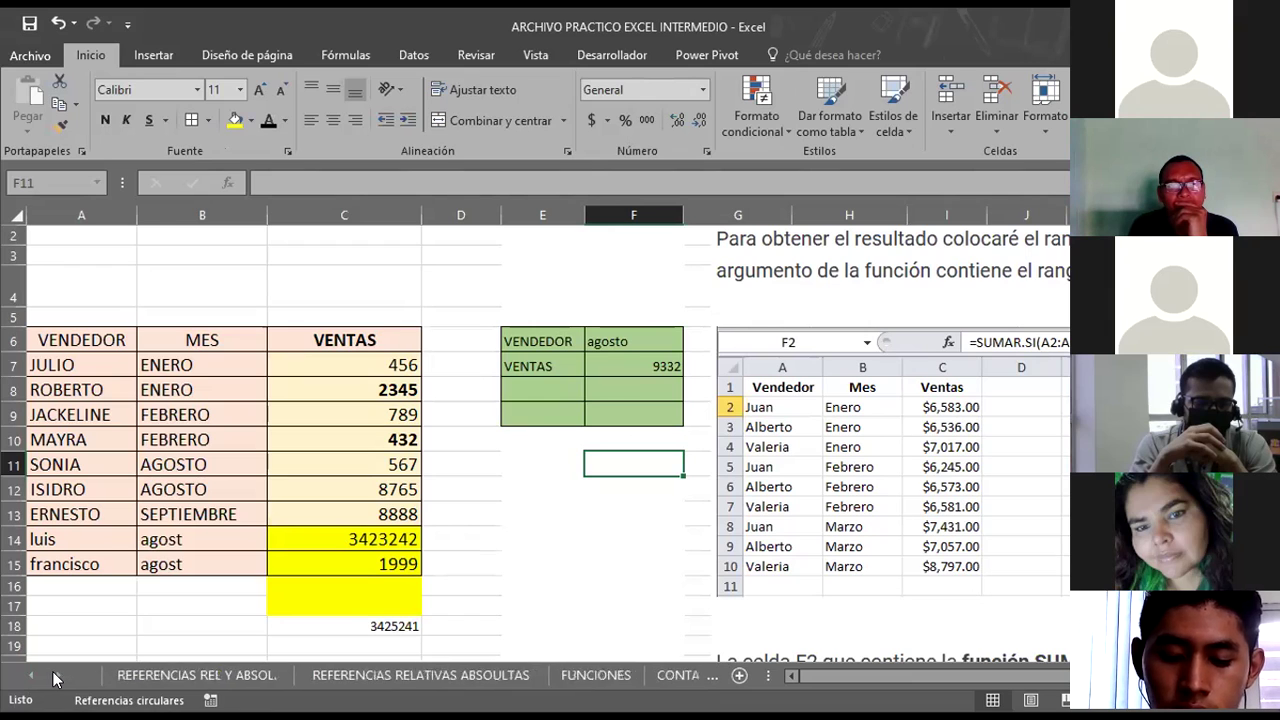
left_click(57, 676)
left_click(57, 676)
left_click(236, 676)
left_click(660, 536)
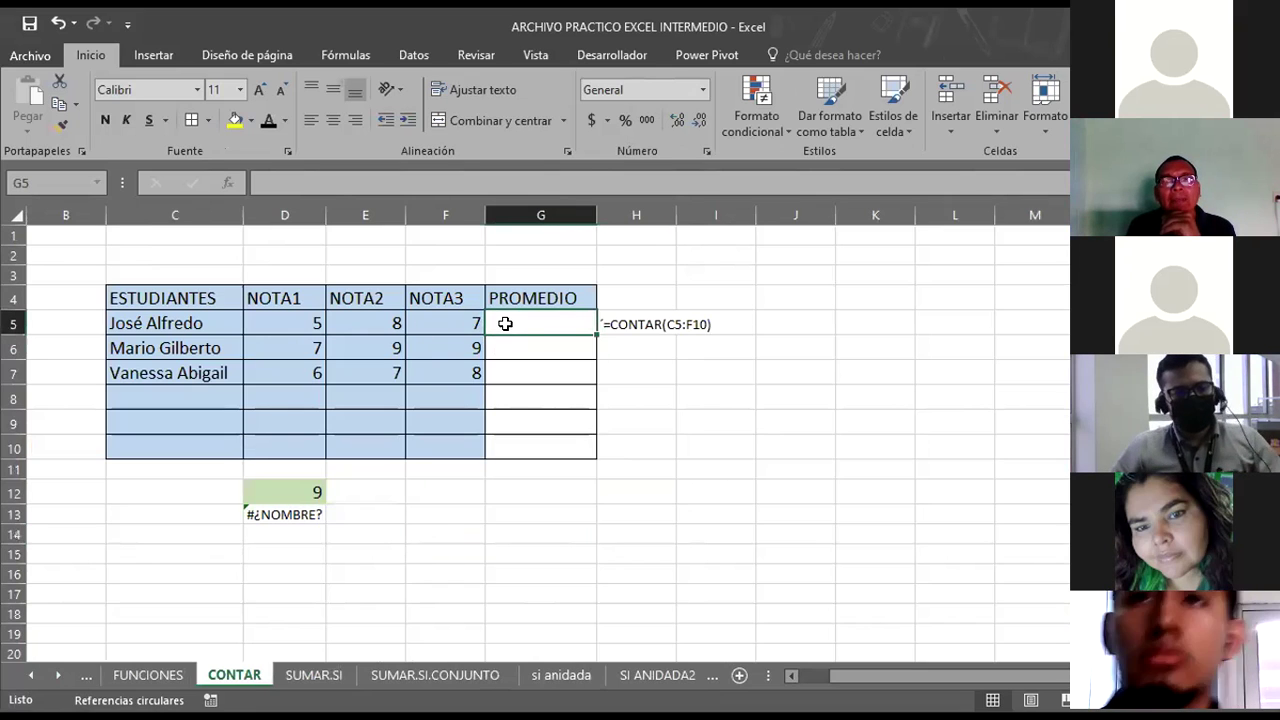
Inspect the formula text in H5 and D12's =CONTAR(C5:F10), then select F12.
left_click(668, 323)
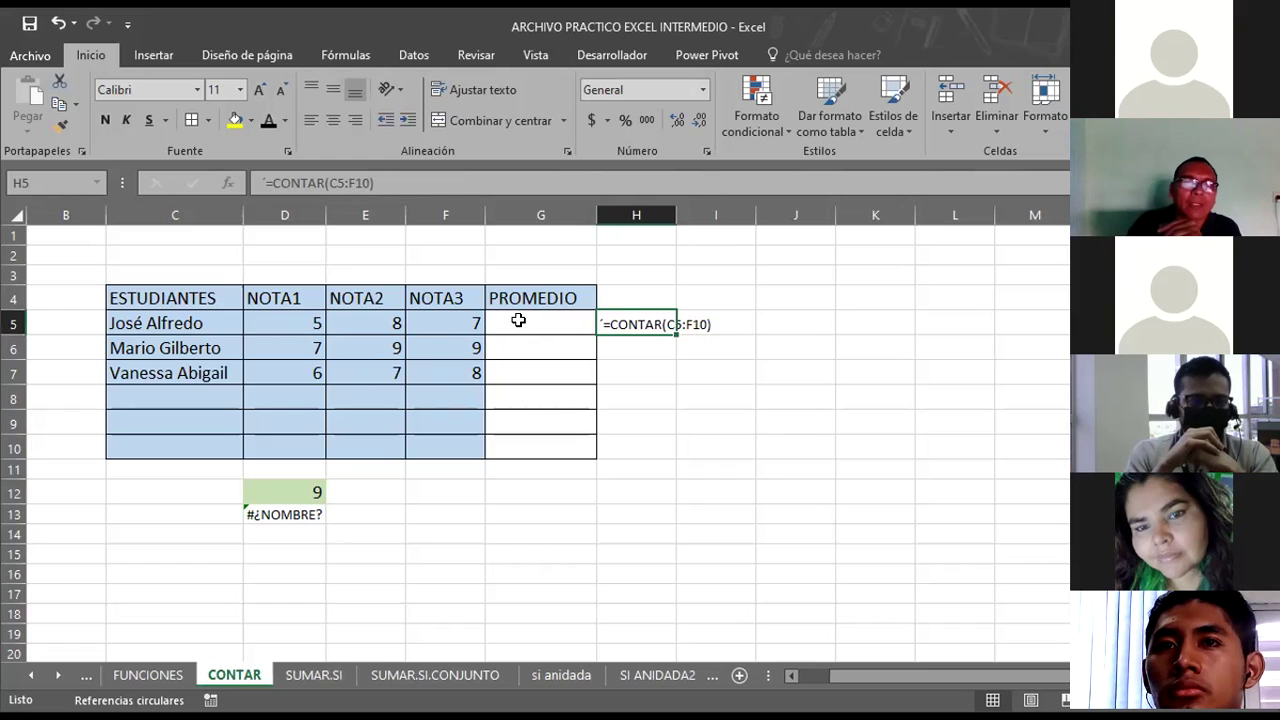
left_click(284, 487)
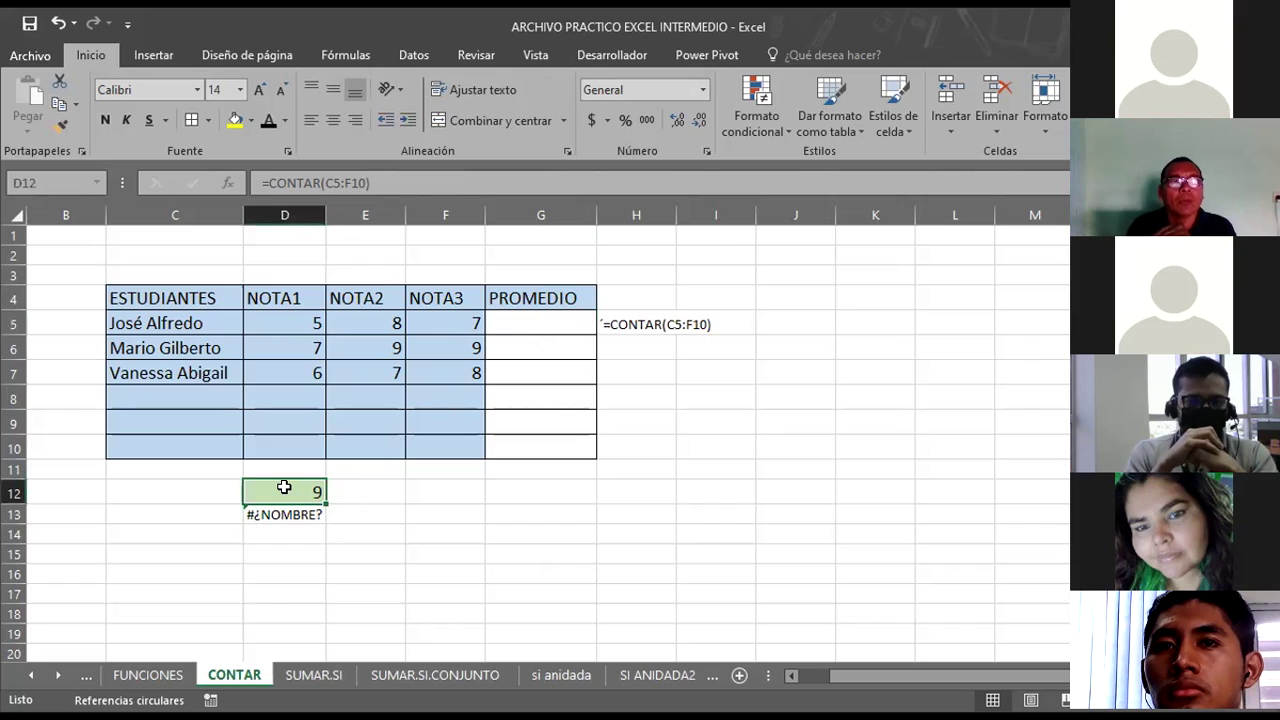
left_click(430, 496)
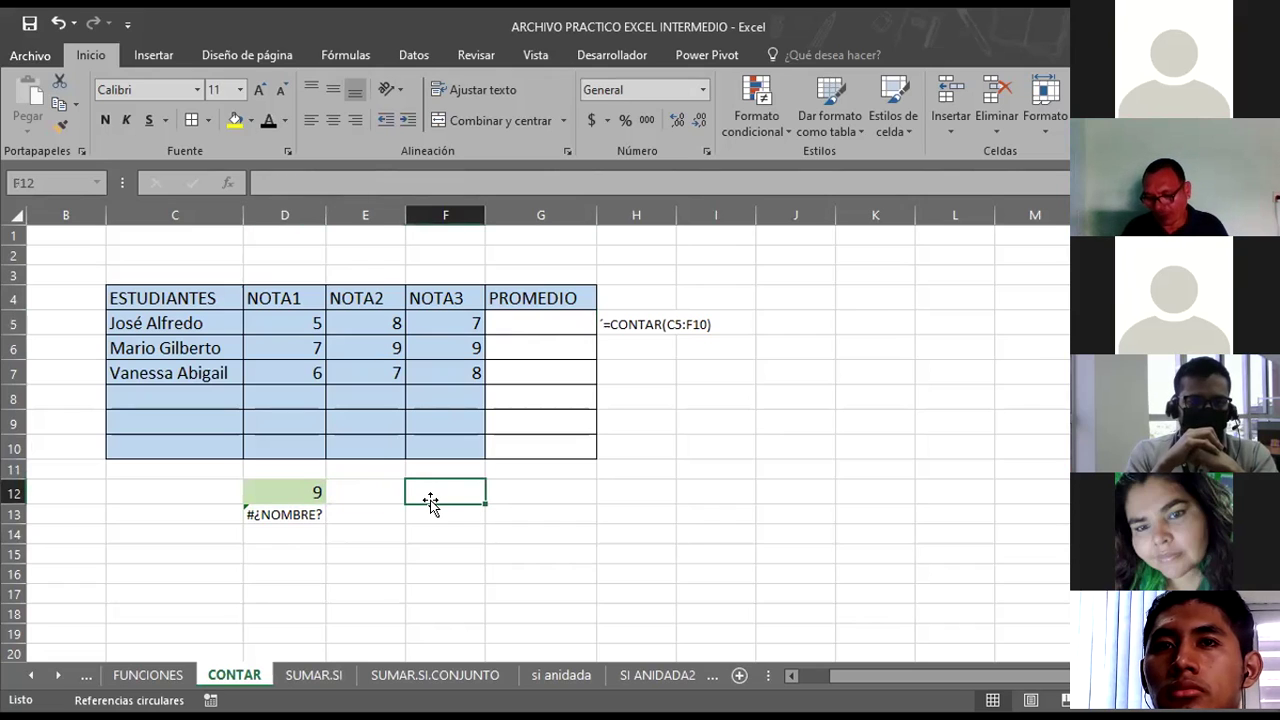
Enter =CONTAR(C5:F7) in F12, which returns 9.
type("=")
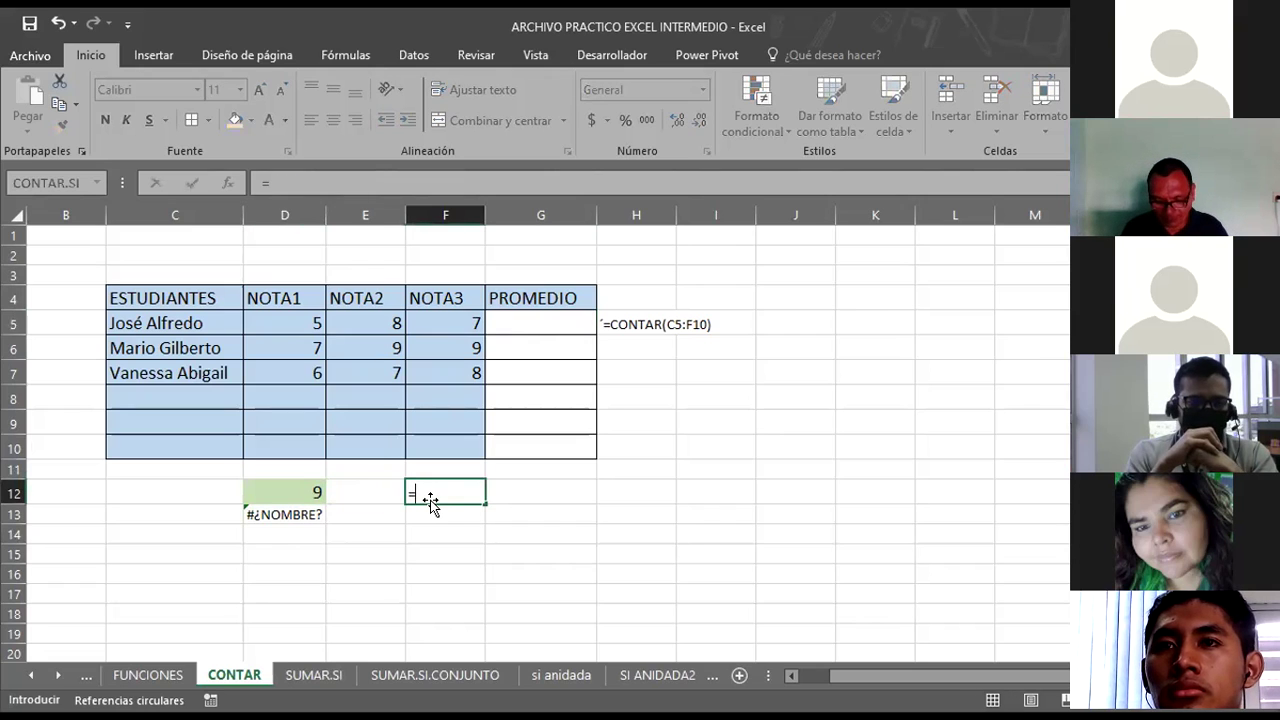
type("contar(")
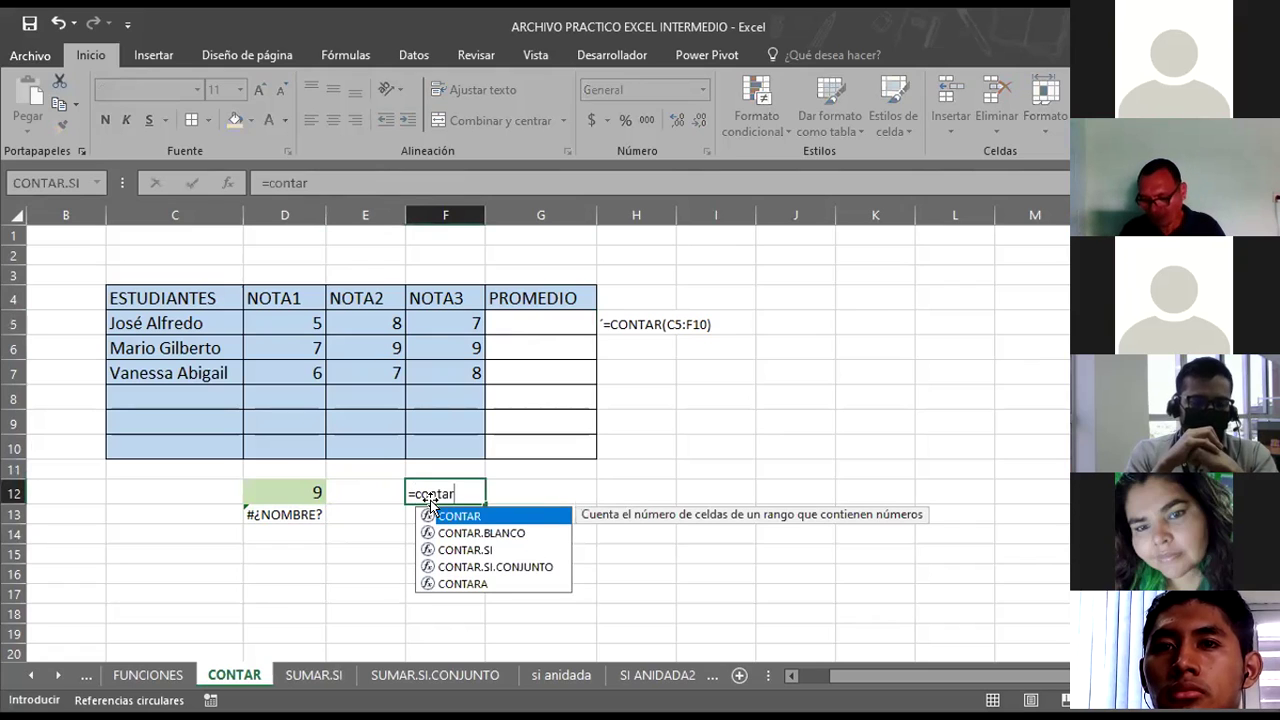
left_click(166, 320)
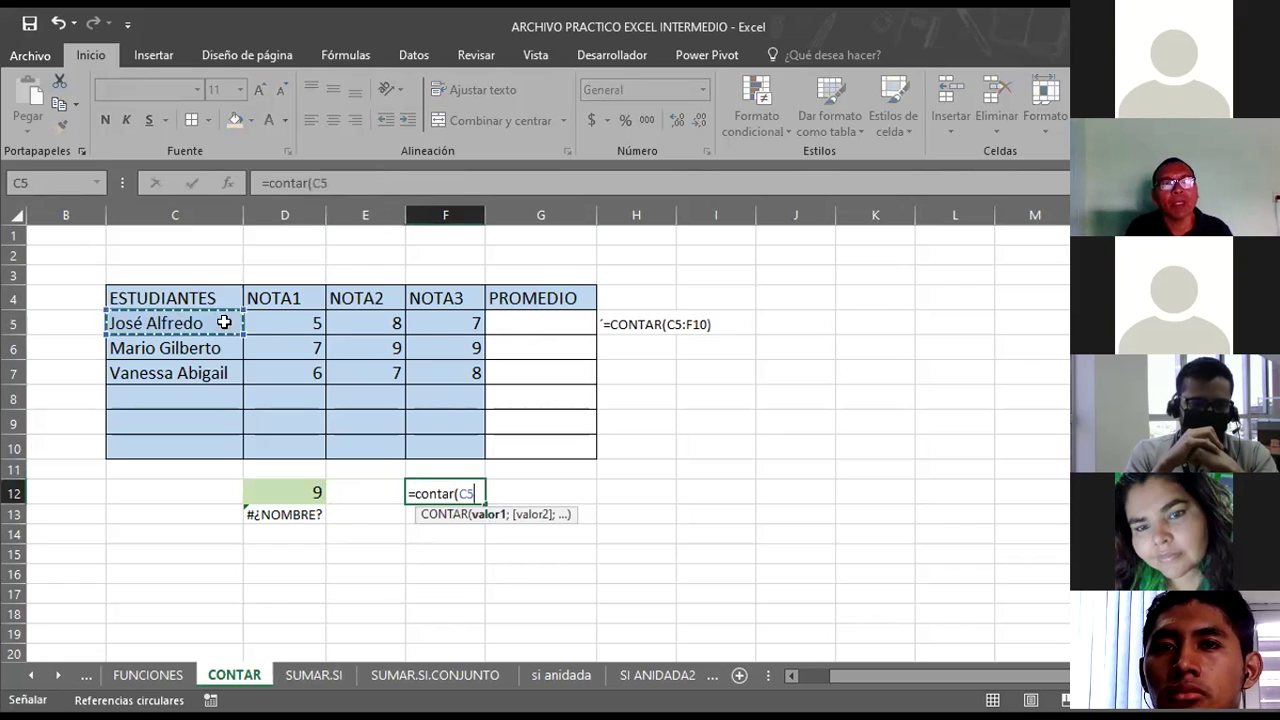
left_click(436, 365, "shift")
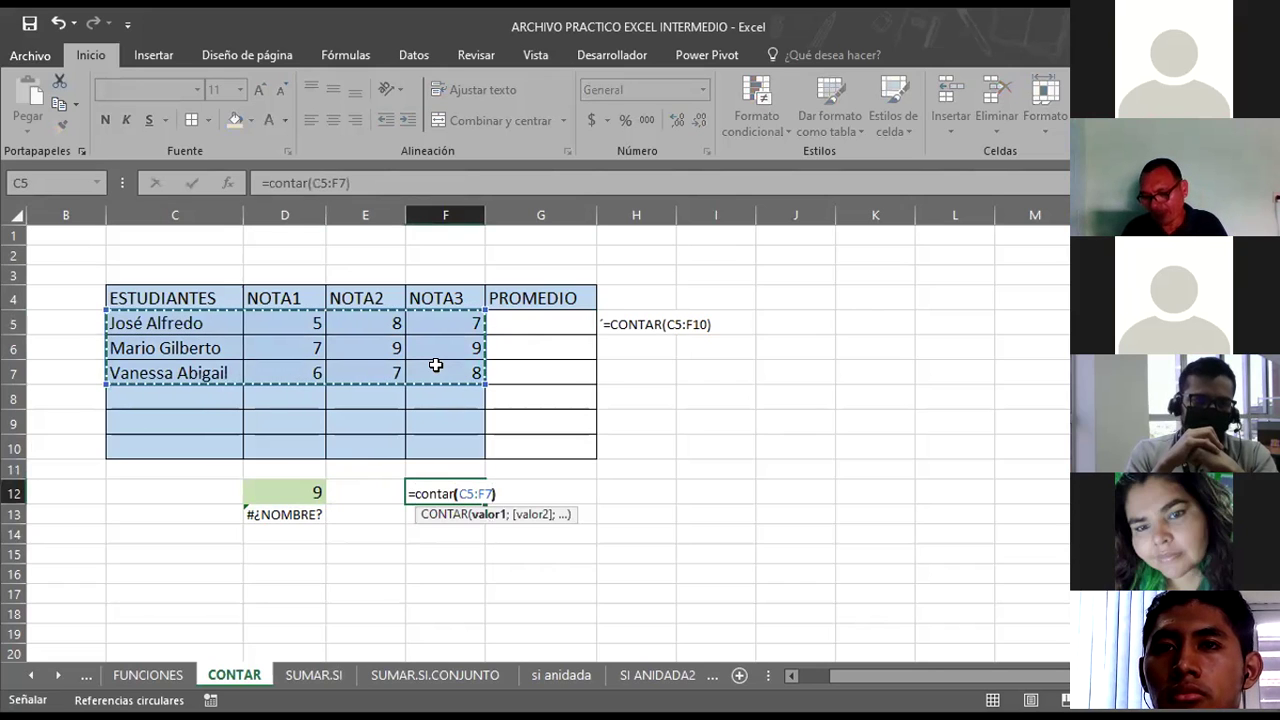
key("Return")
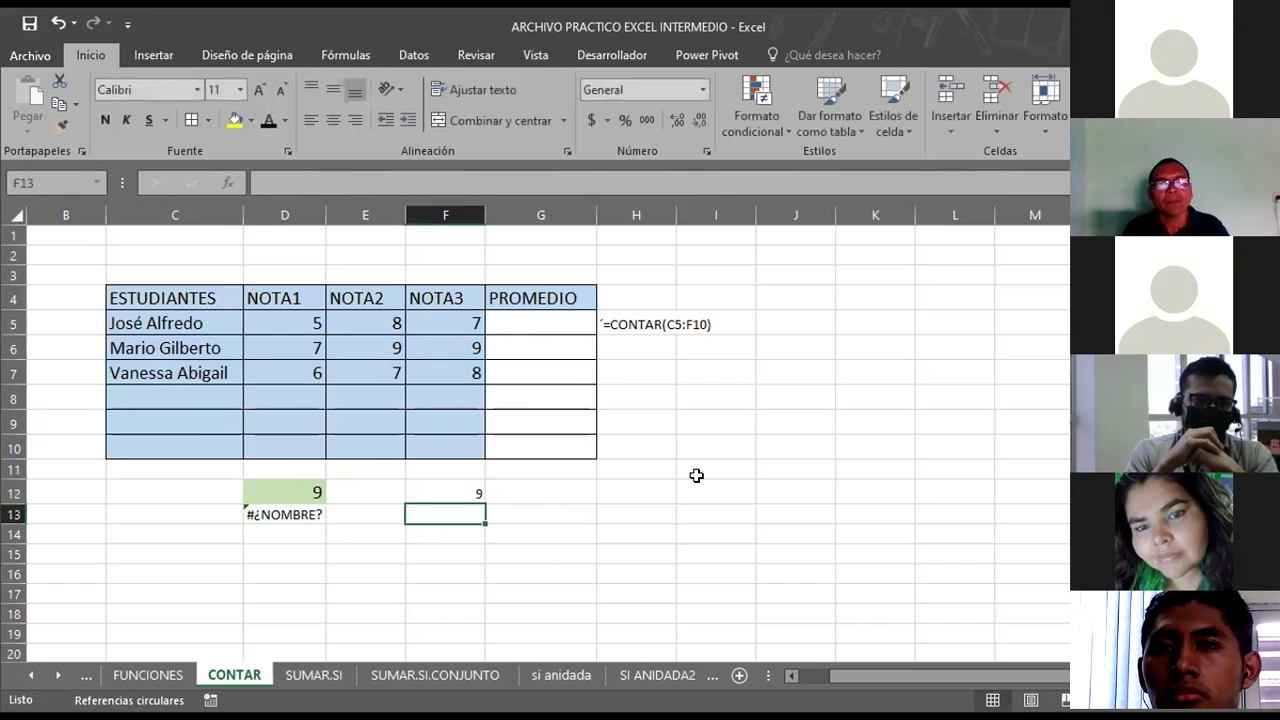
left_click(696, 475)
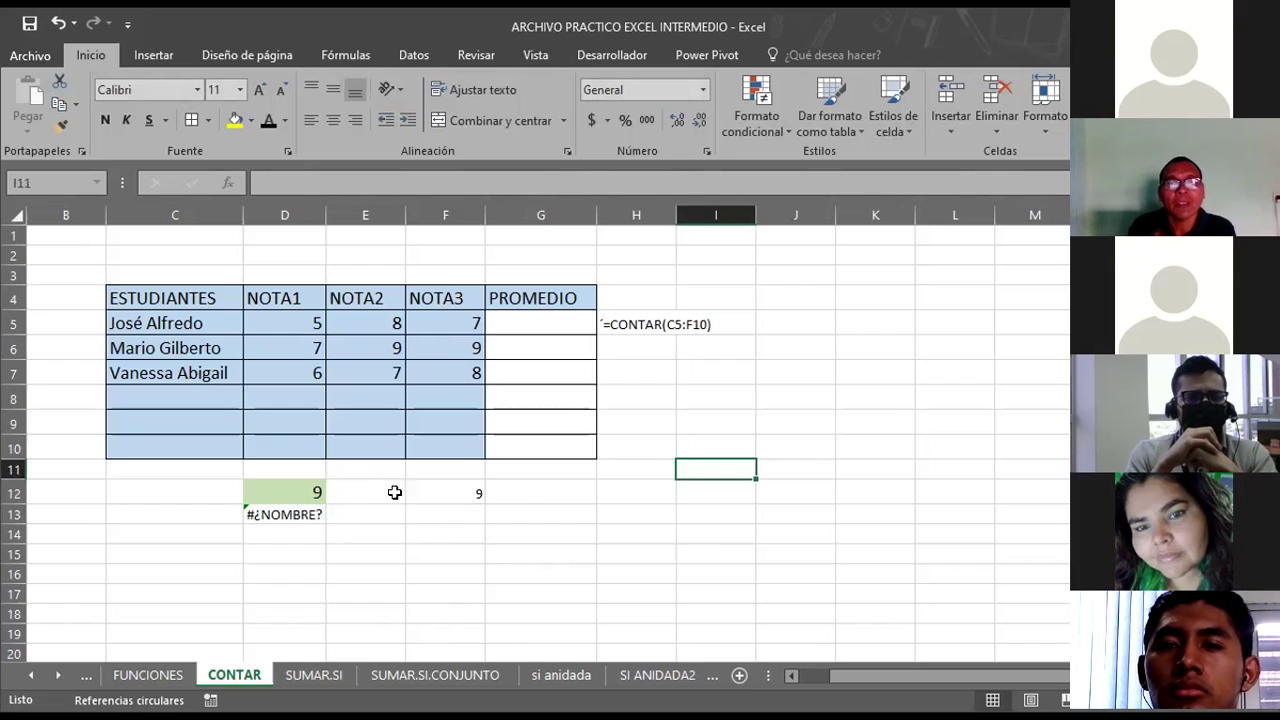
Give F12 a blue fill and raise its font size to 18.
left_click(430, 494)
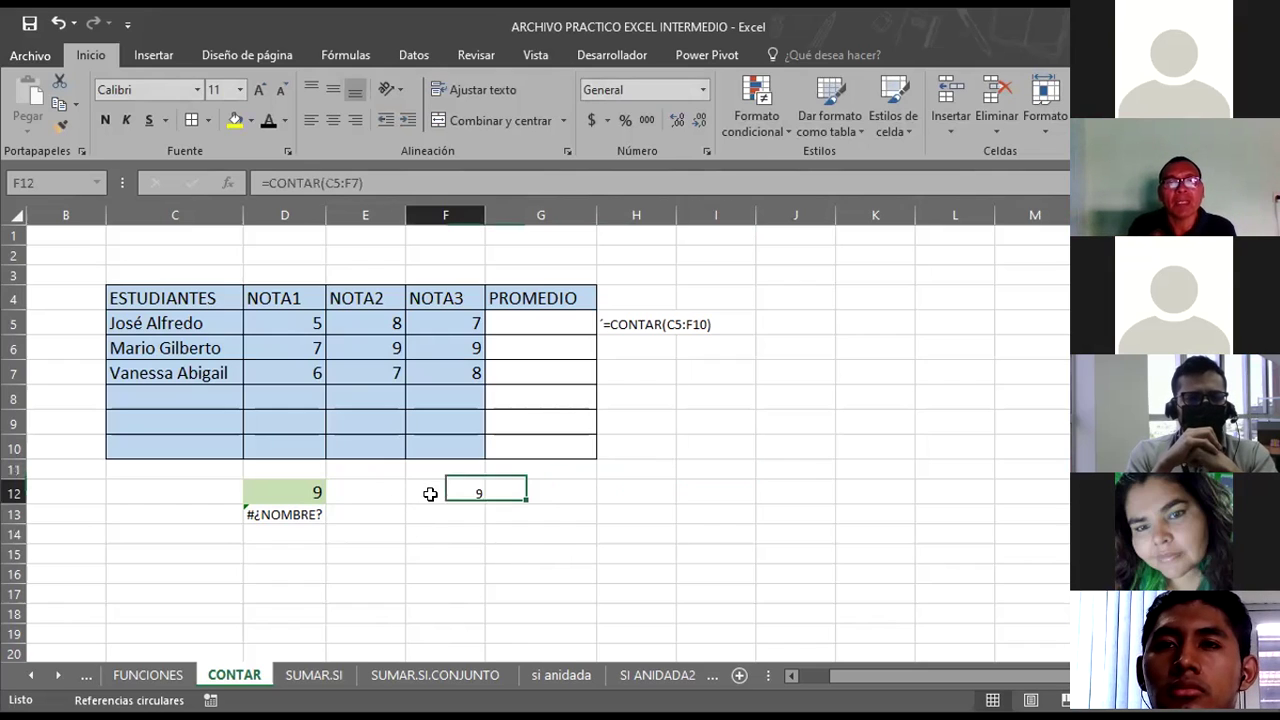
left_click(249, 127)
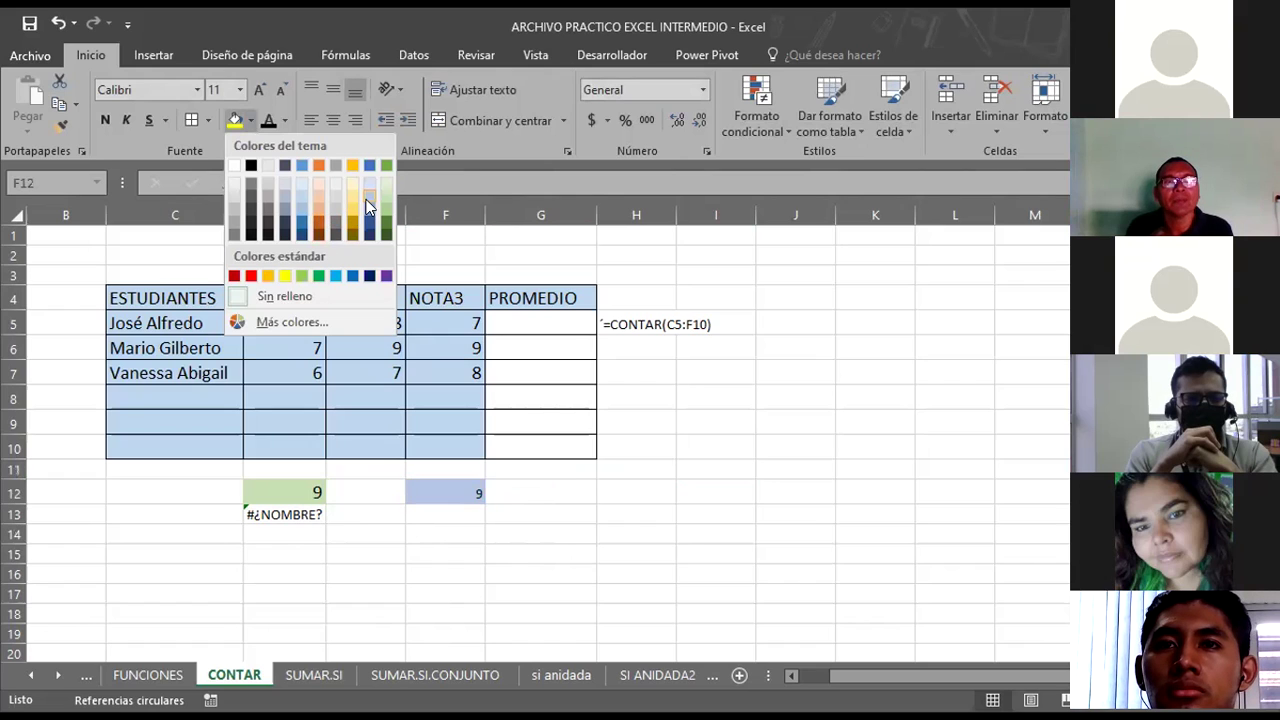
left_click(363, 197)
left_click(258, 89)
left_click(258, 89)
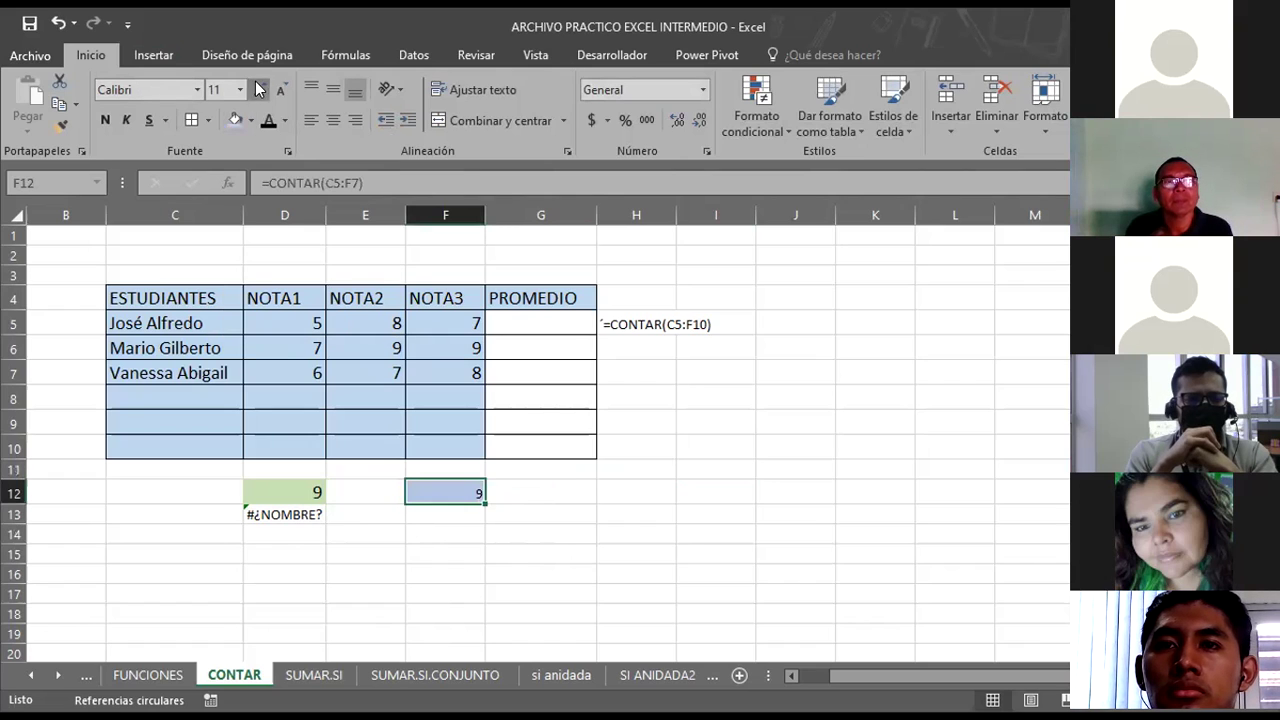
left_click(258, 89)
left_click(634, 544)
left_click(445, 493)
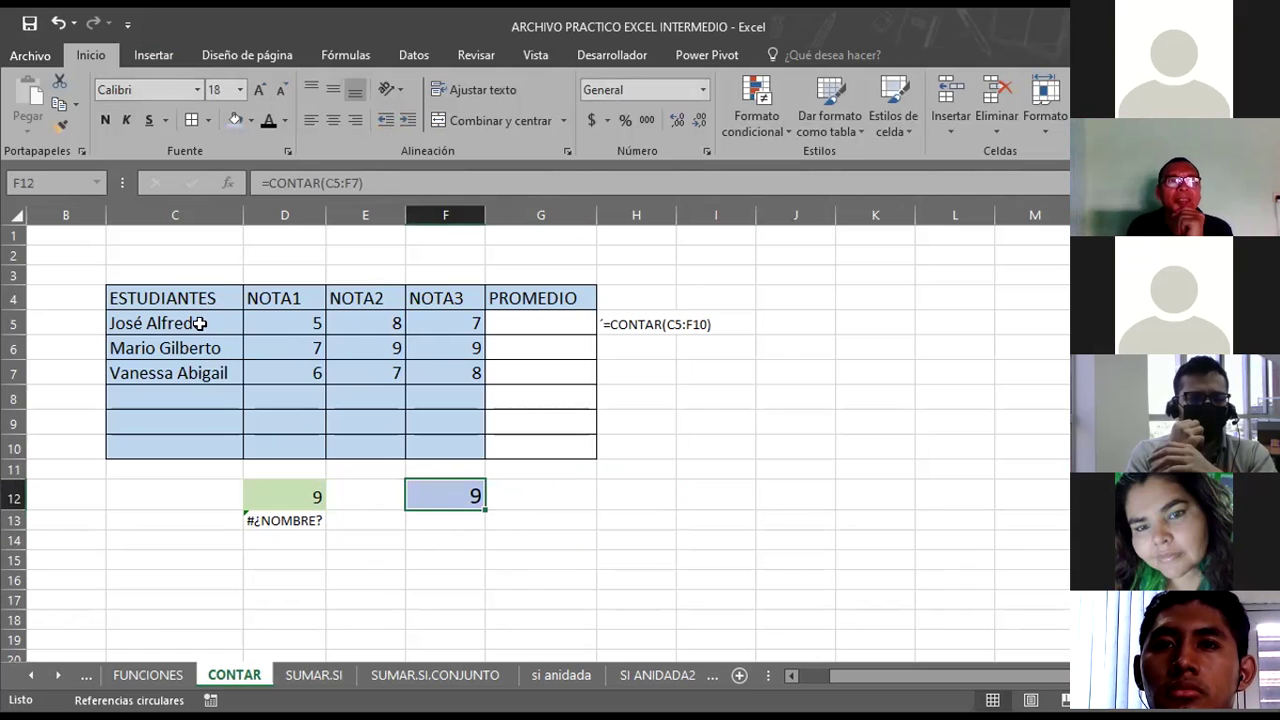
Select C5:C10, check F12 and F7, then enter 4 in C7.
left_click_drag(180, 320, 170, 390)
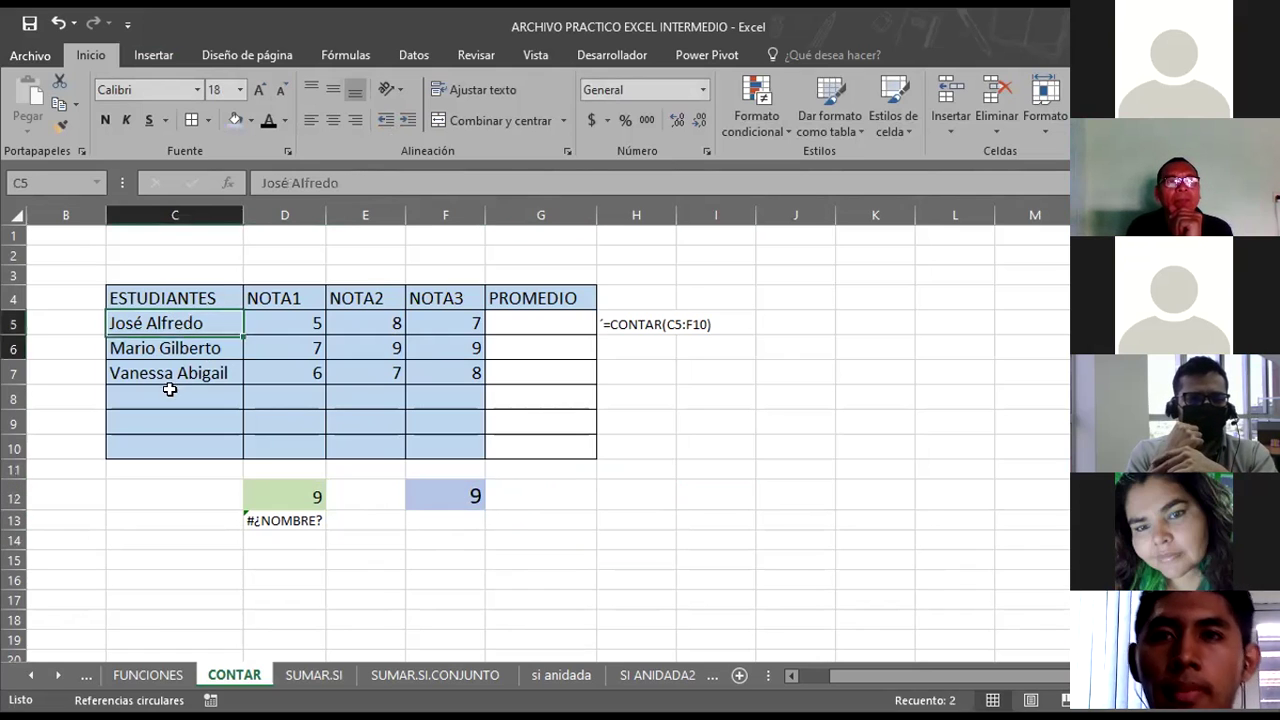
left_click_drag(170, 390, 171, 440)
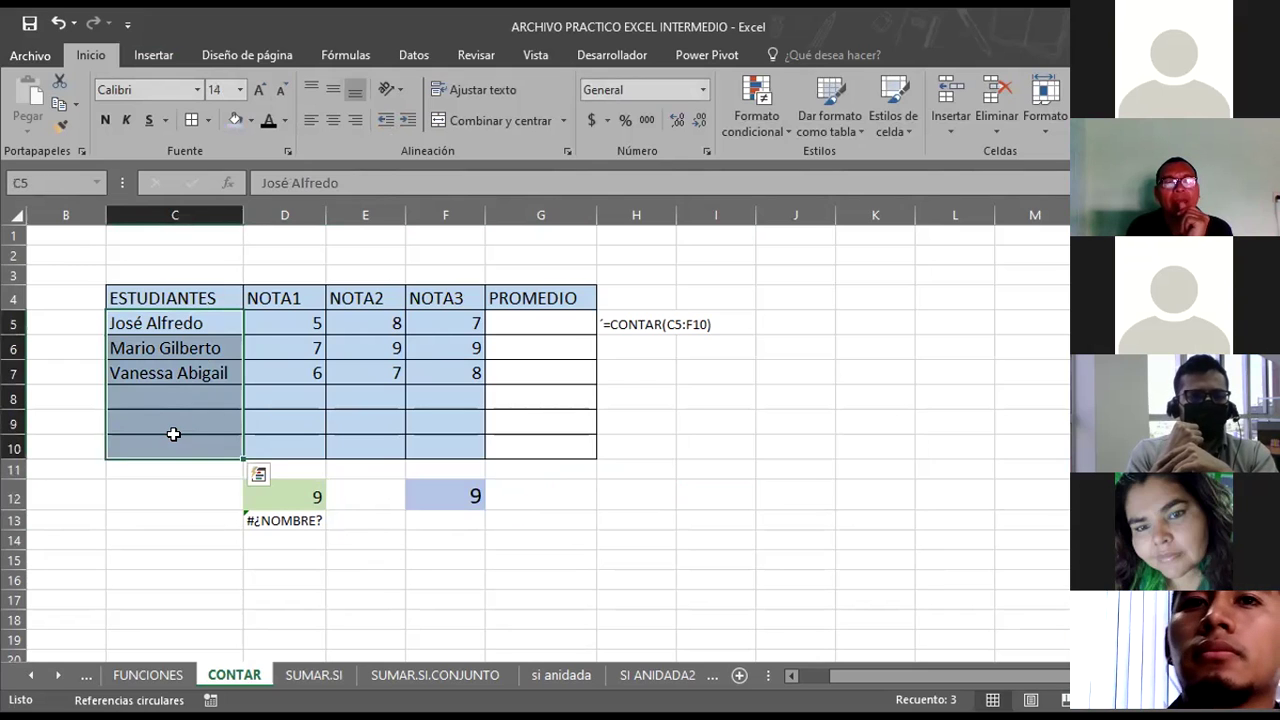
left_click(603, 513)
left_click(451, 493)
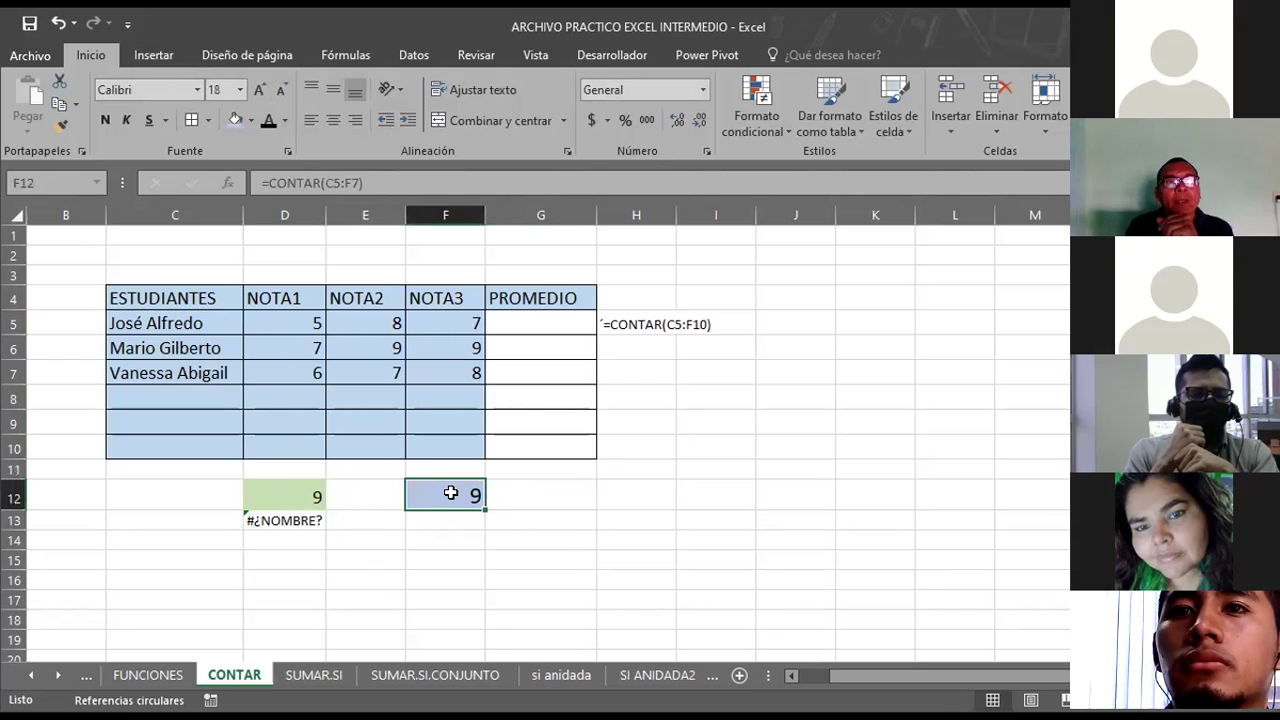
left_click(449, 372)
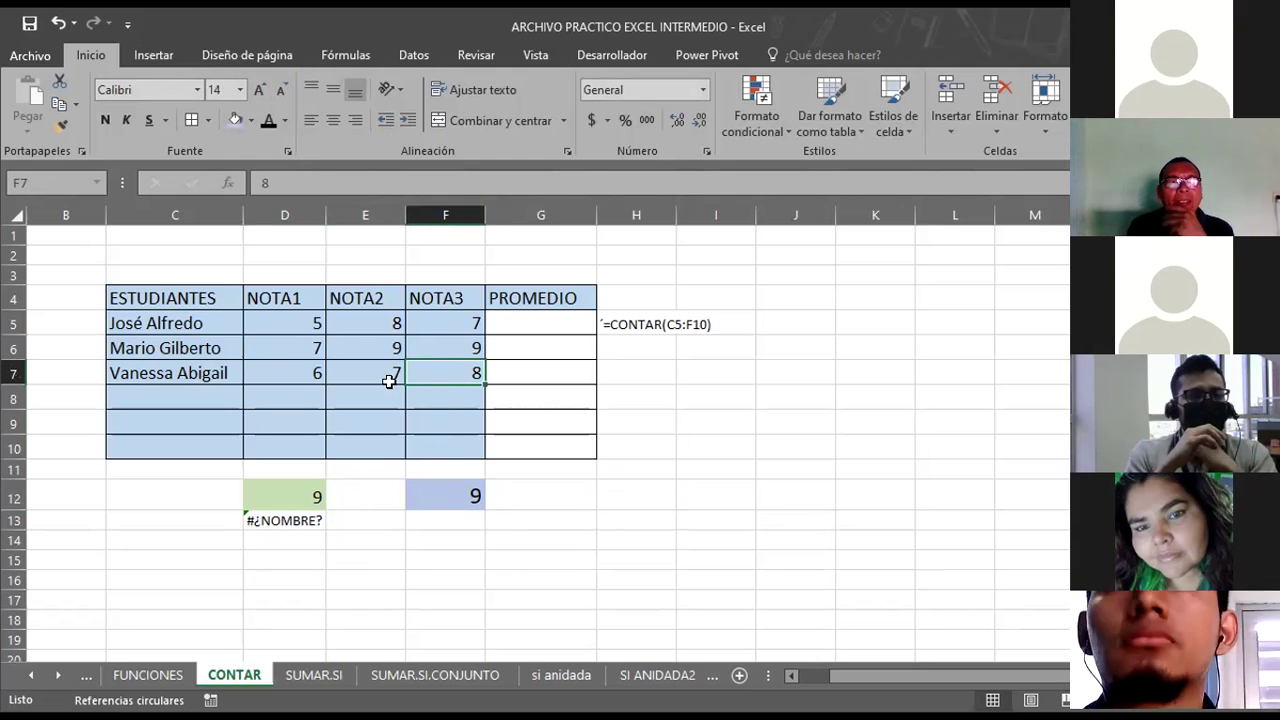
left_click(166, 373)
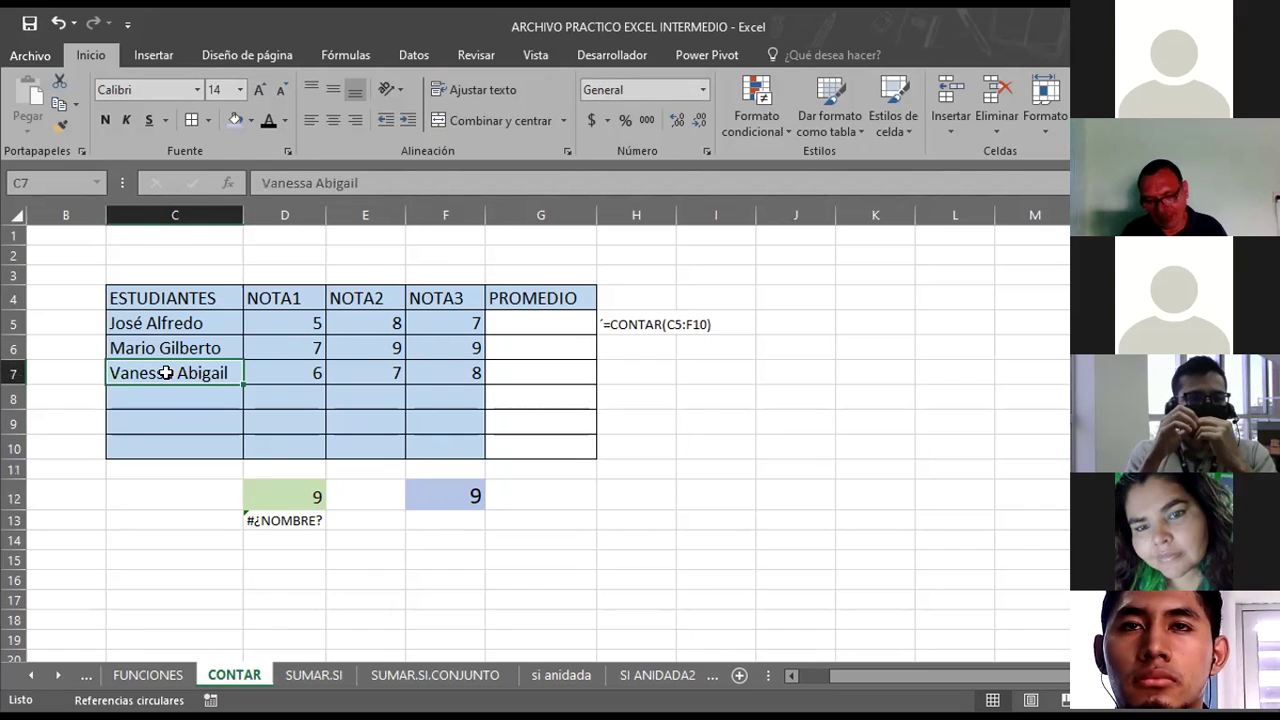
type("4")
key("Return")
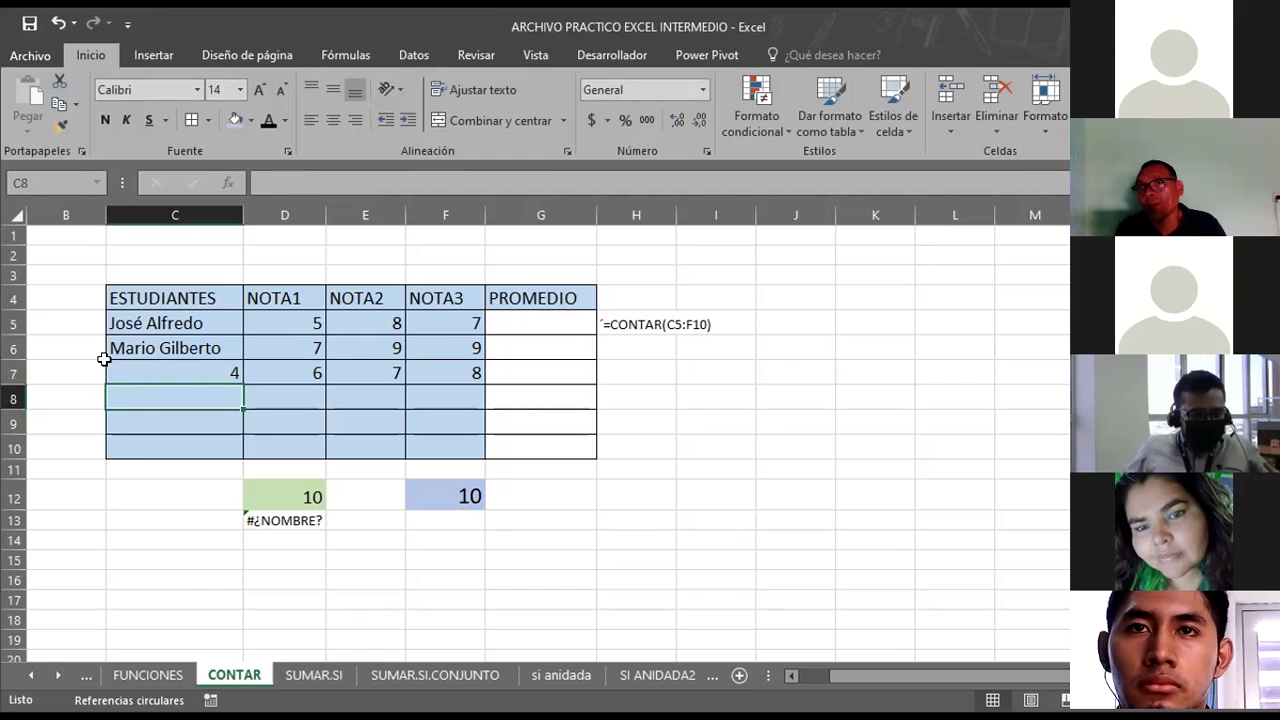
Try values 89 and 1 in C5, settling on 6, and enter 8 in C6.
left_click(152, 320)
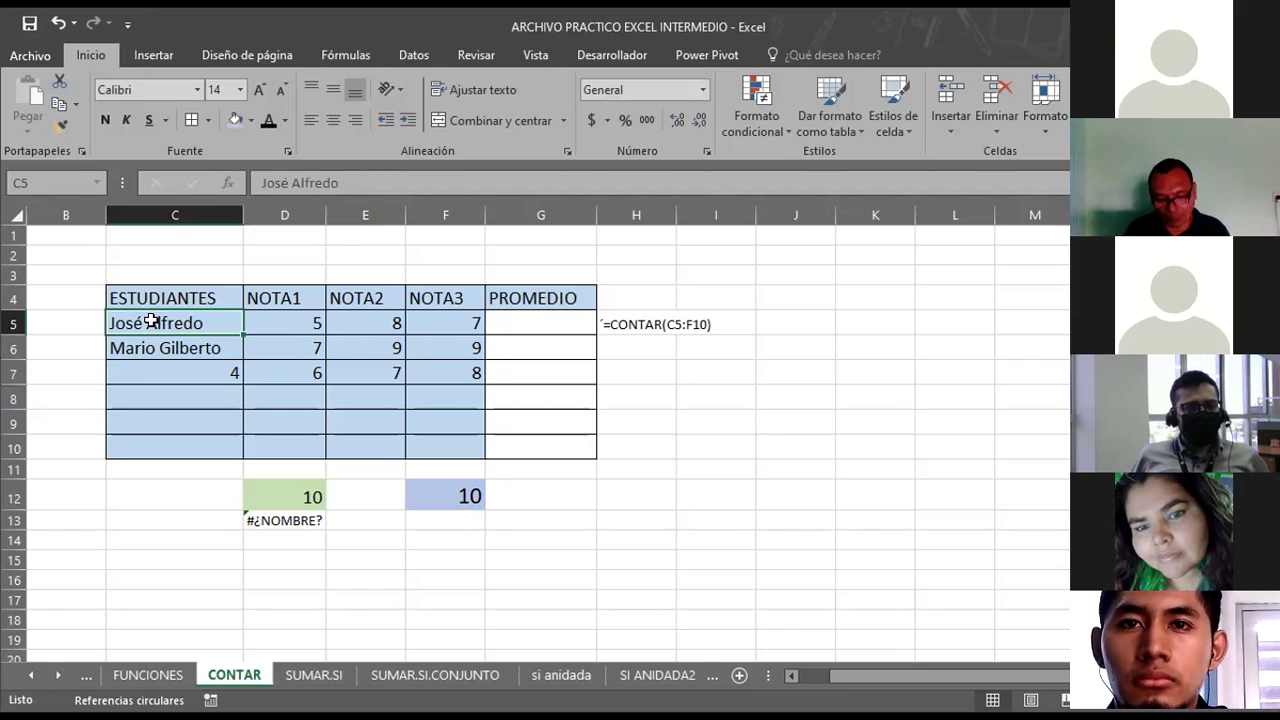
type("89")
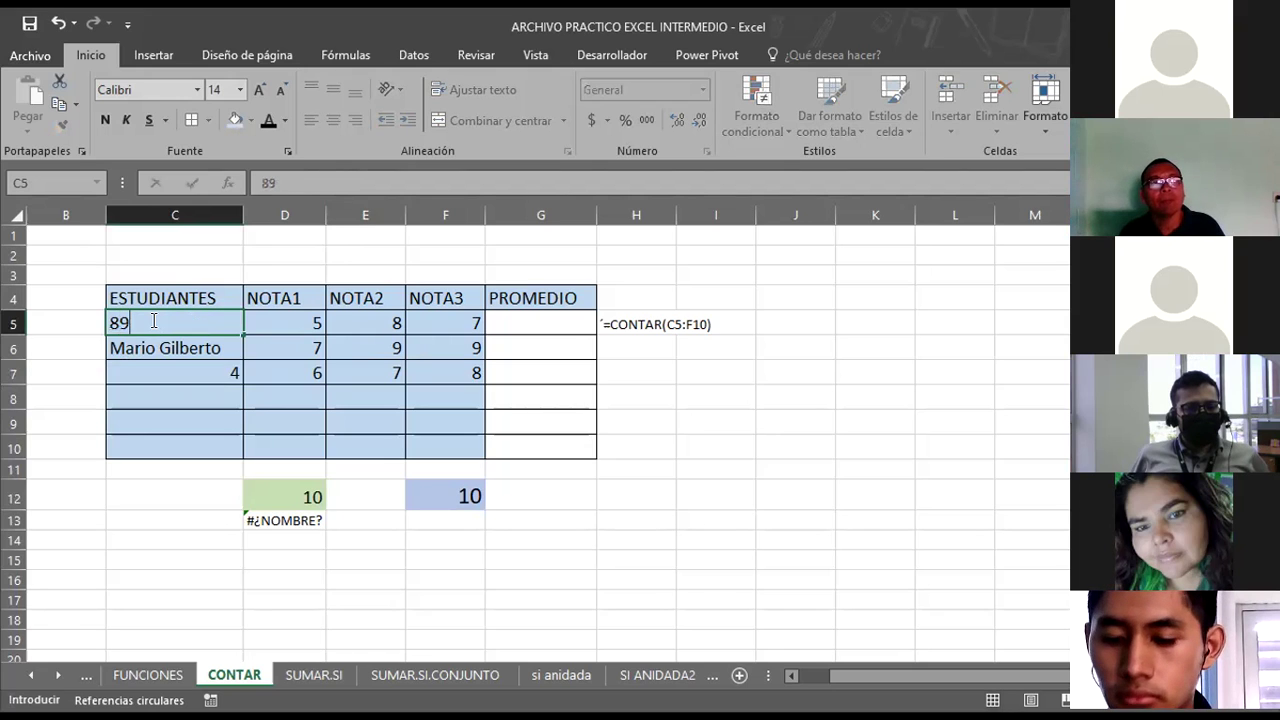
key("Return")
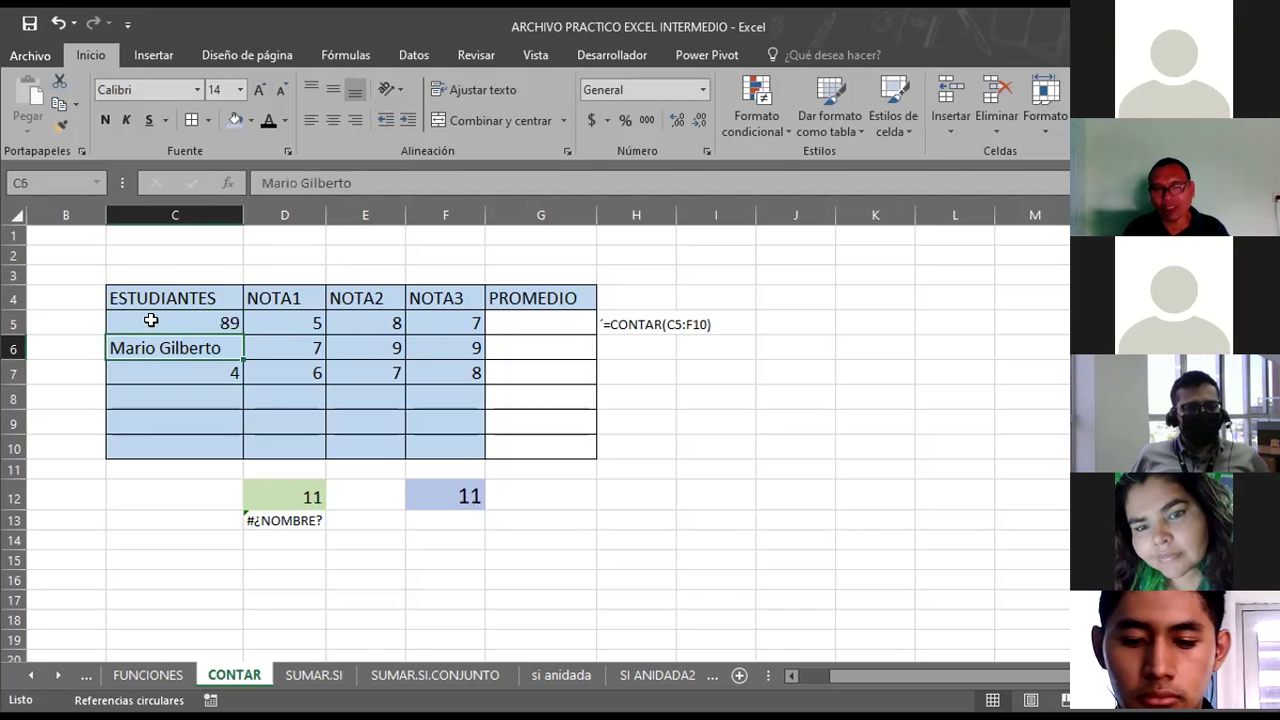
left_click(150, 320)
type("1")
key("Return")
left_click(150, 320)
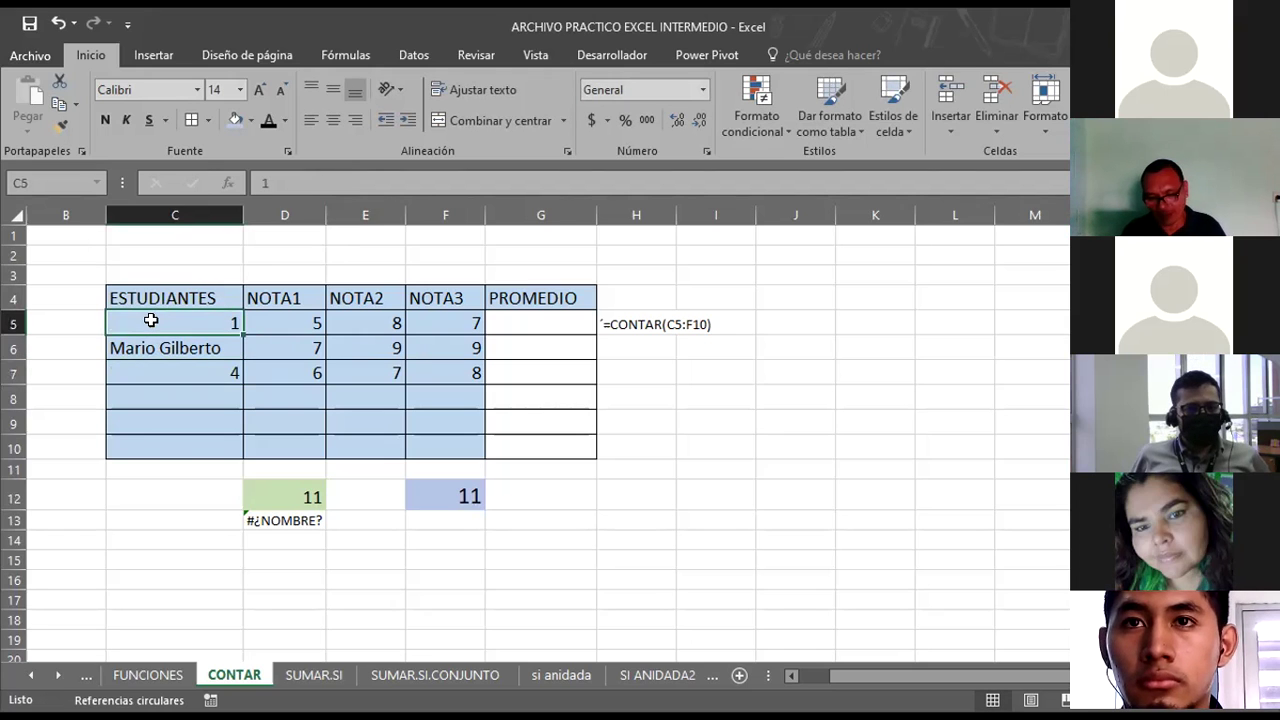
type("6")
key("Return")
key("Right")
key("Left")
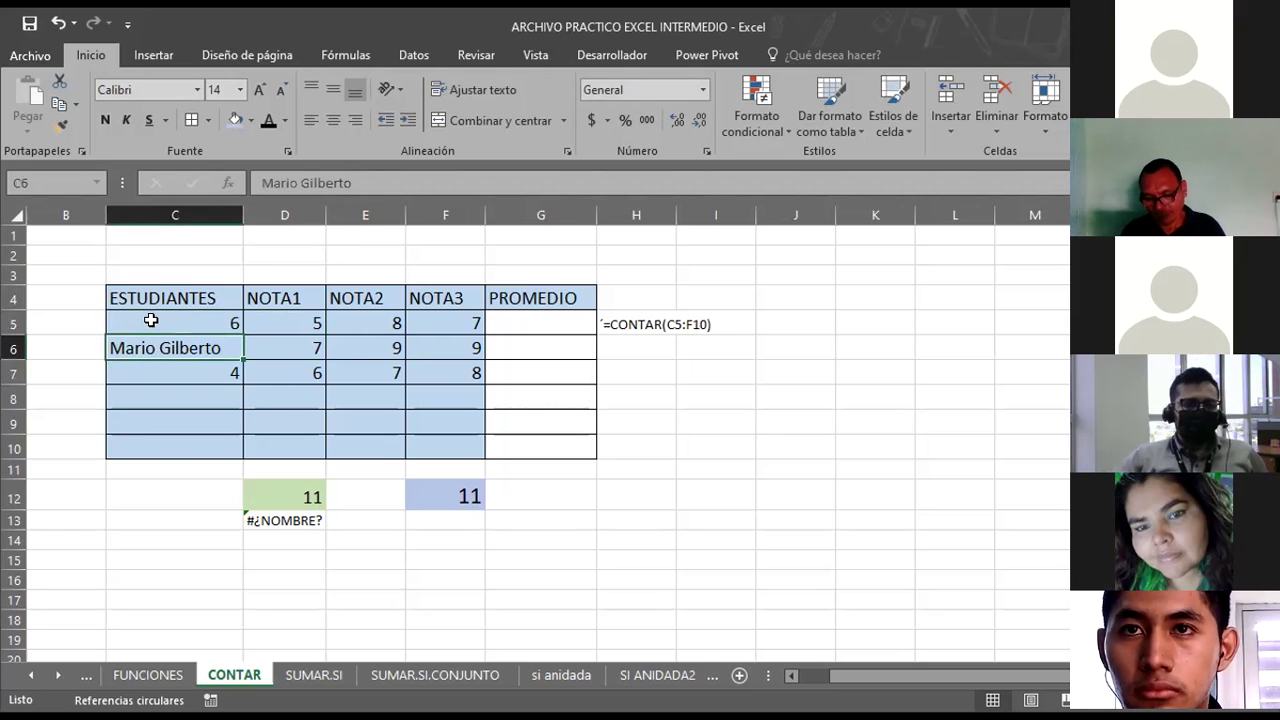
type("8")
key("Return")
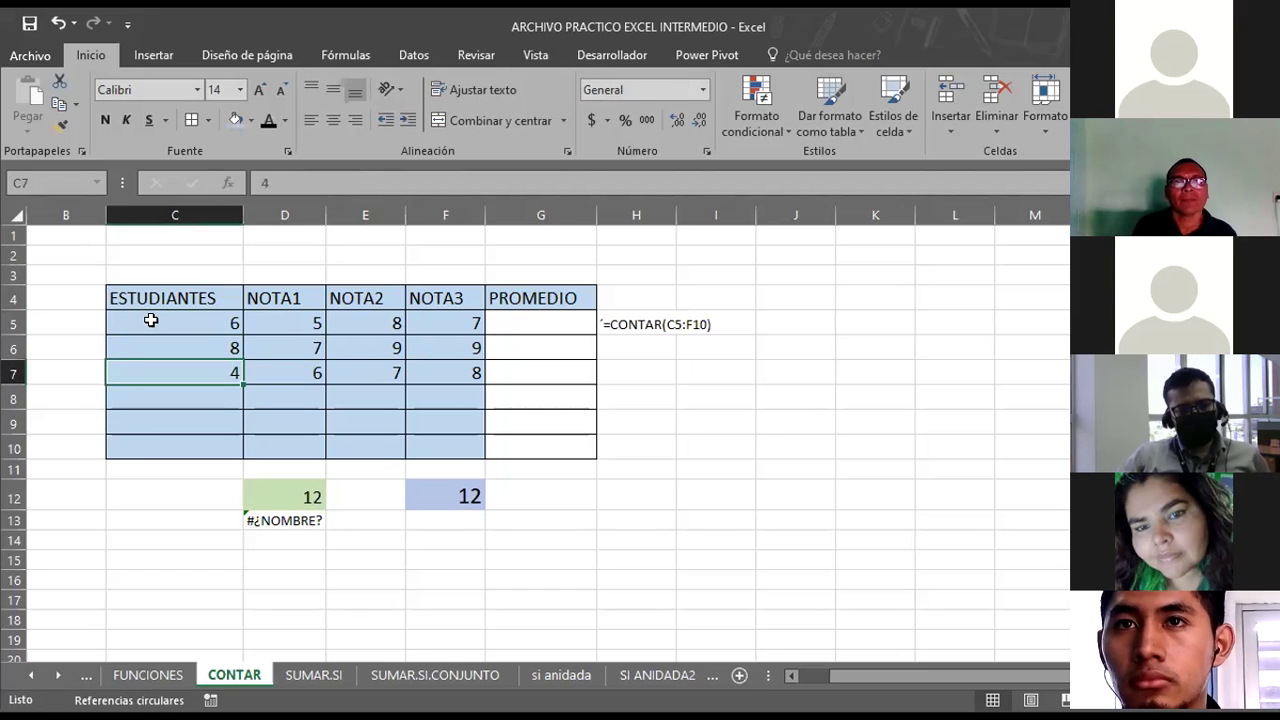
Overwrite F12's count formula with fr234, then undo to restore it.
left_click(680, 442)
left_click(470, 497)
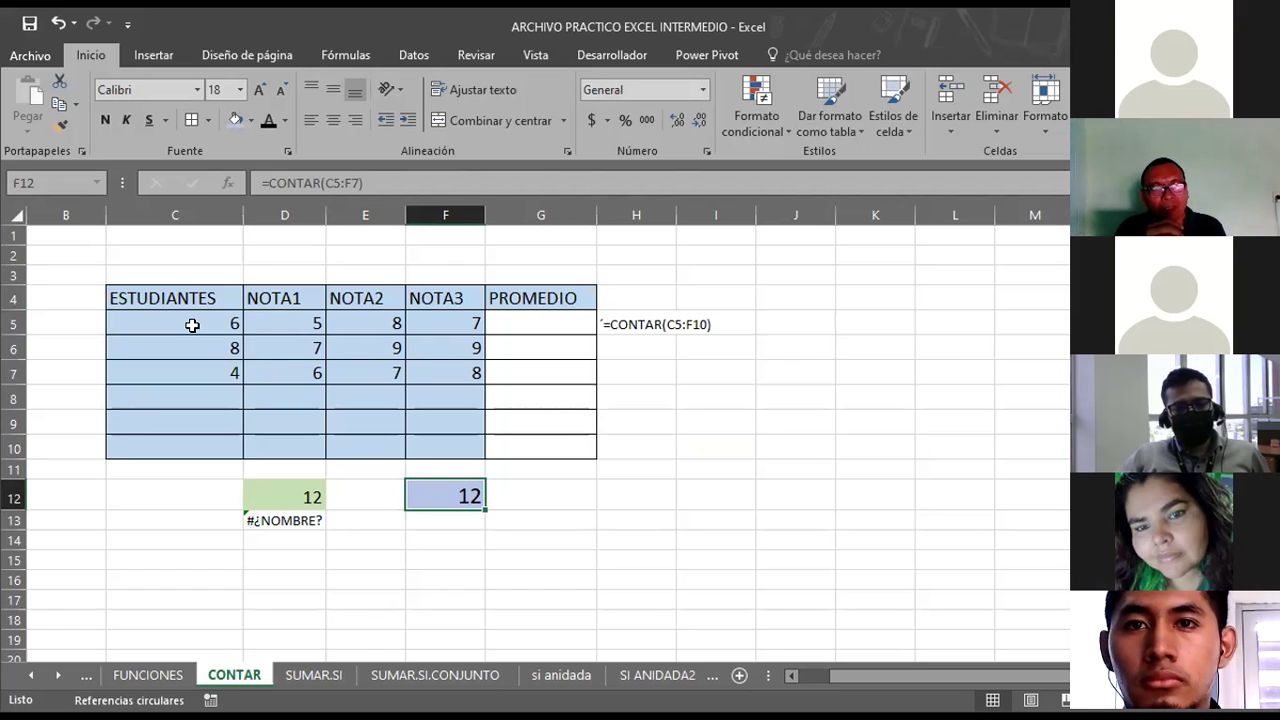
key("F2")
type("fr234")
key("Return")
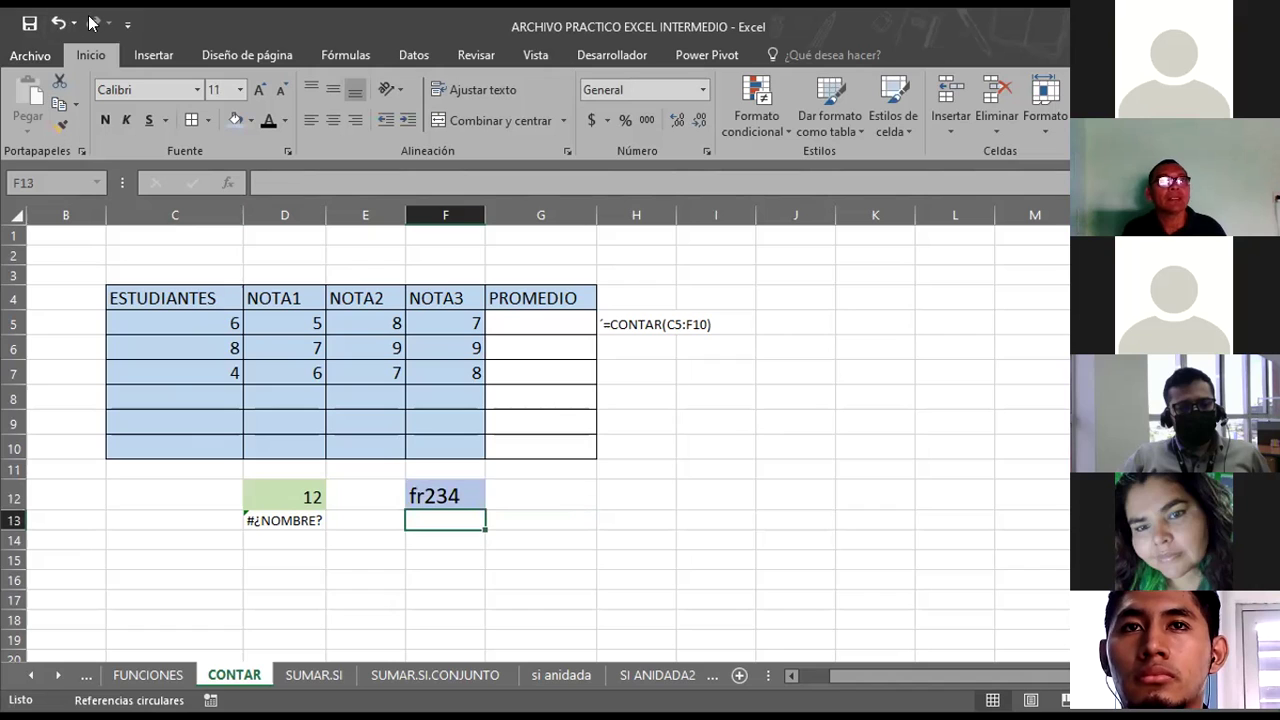
left_click(56, 22)
Enter the text 342fsdfsd in C5 so the counts drop to 11, then switch to PowerPoint.
left_click(537, 498)
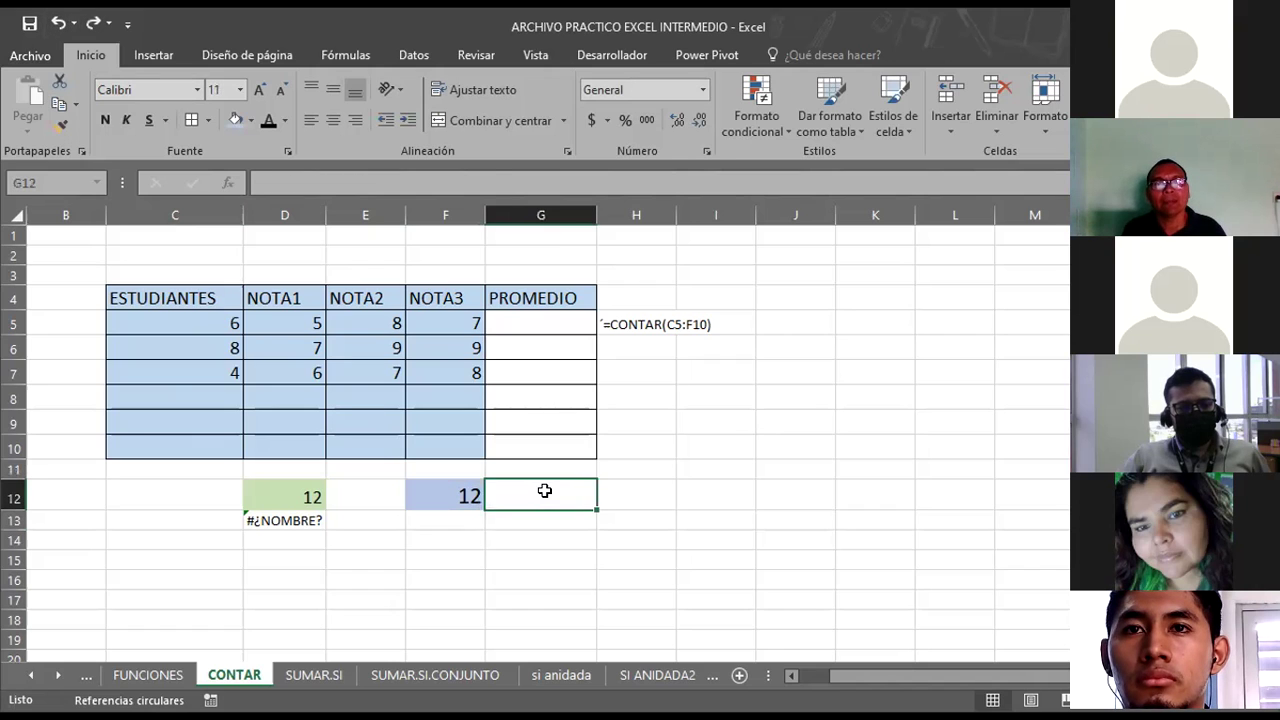
left_click(183, 317)
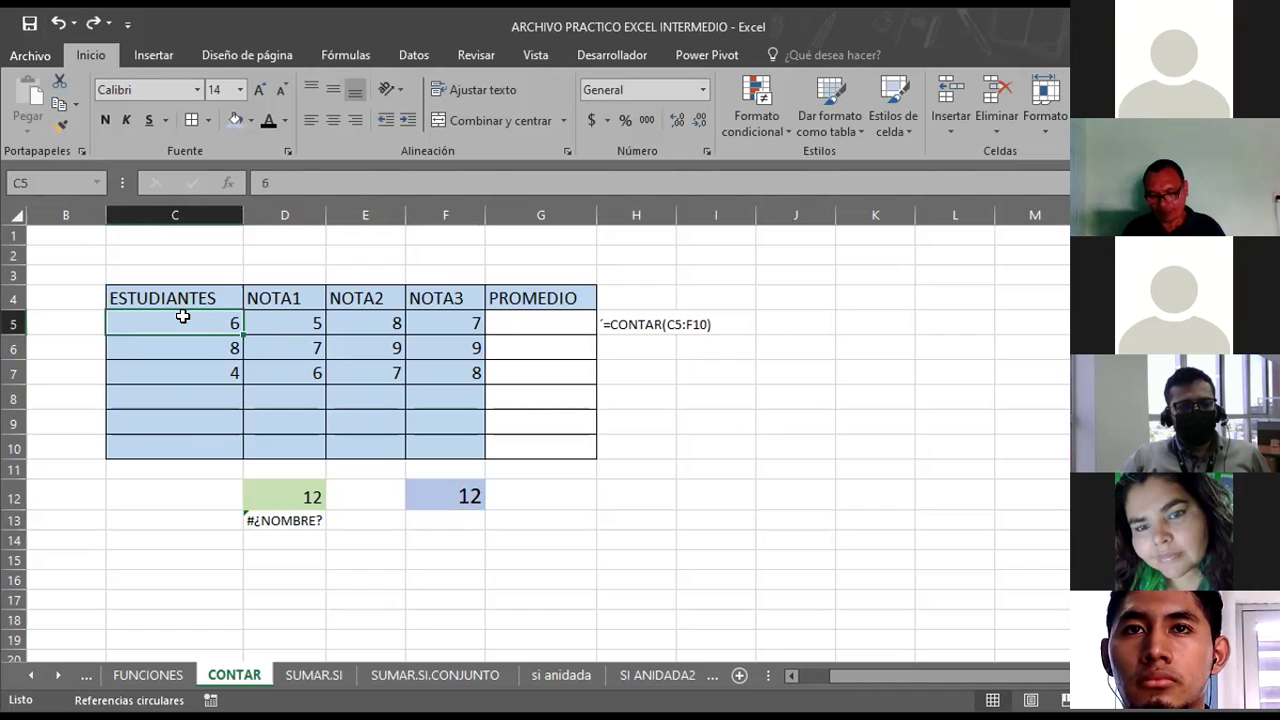
type("342fsdfsd")
key("Return")
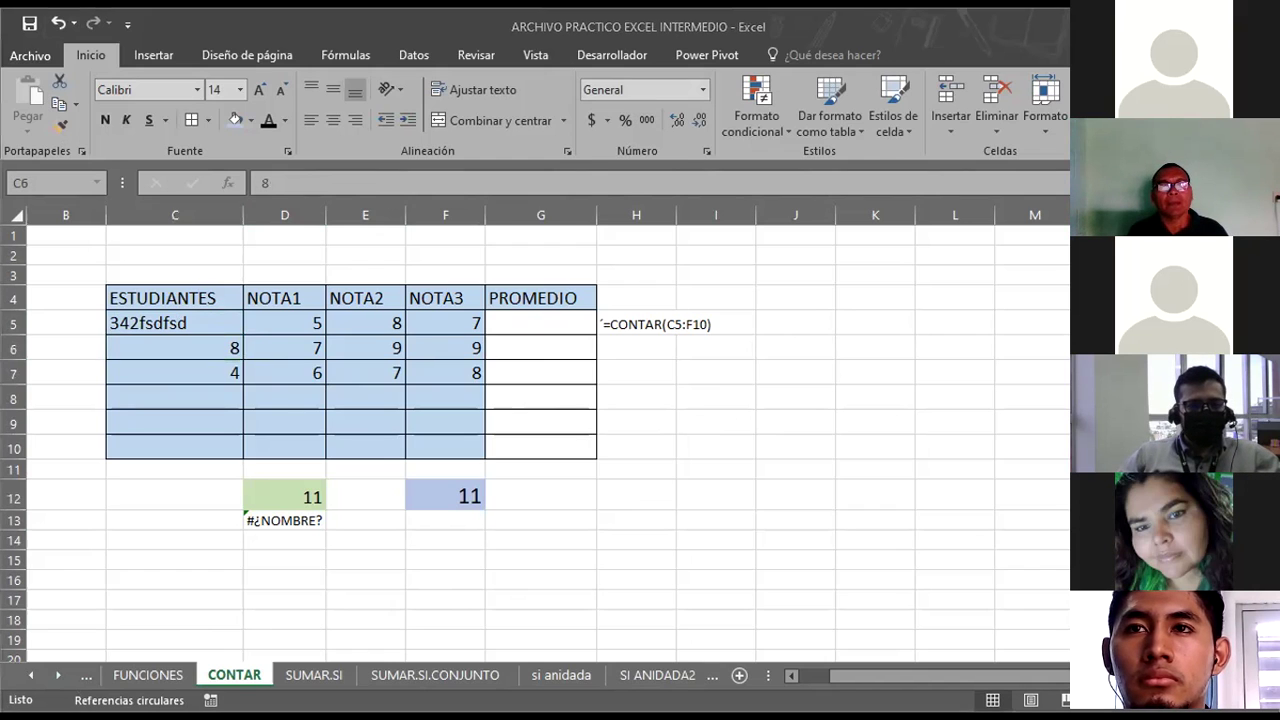
key("alt+Tab")
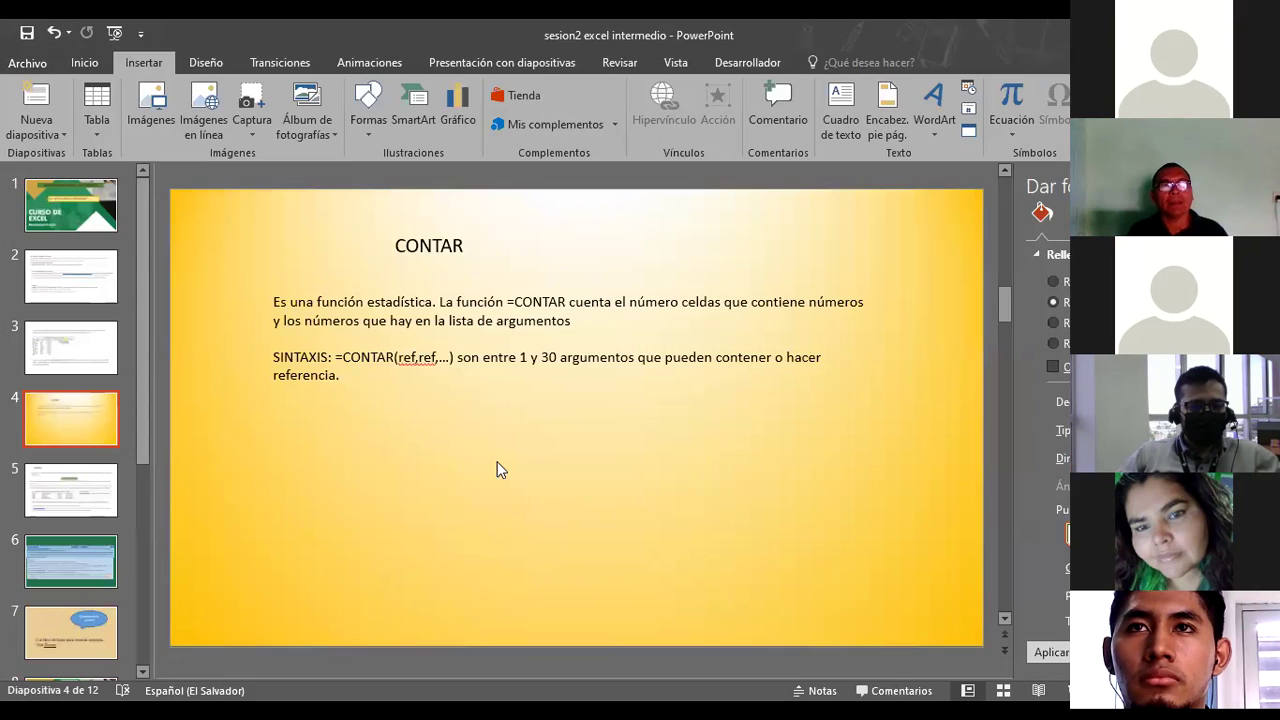
Scroll past the Función BUSCAR slide back to SUMAR.SI, then return to Excel.
scroll(500, 470, "down", 1)
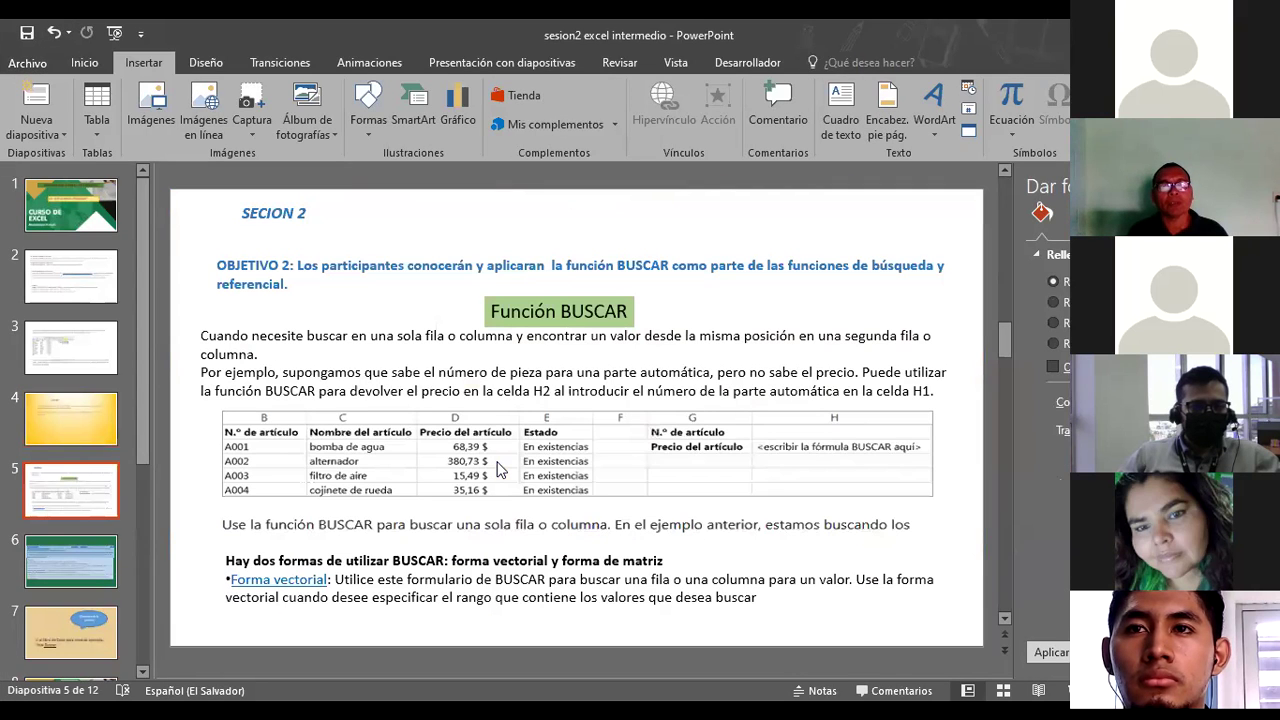
scroll(500, 470, "up", 1)
scroll(500, 470, "up", 1)
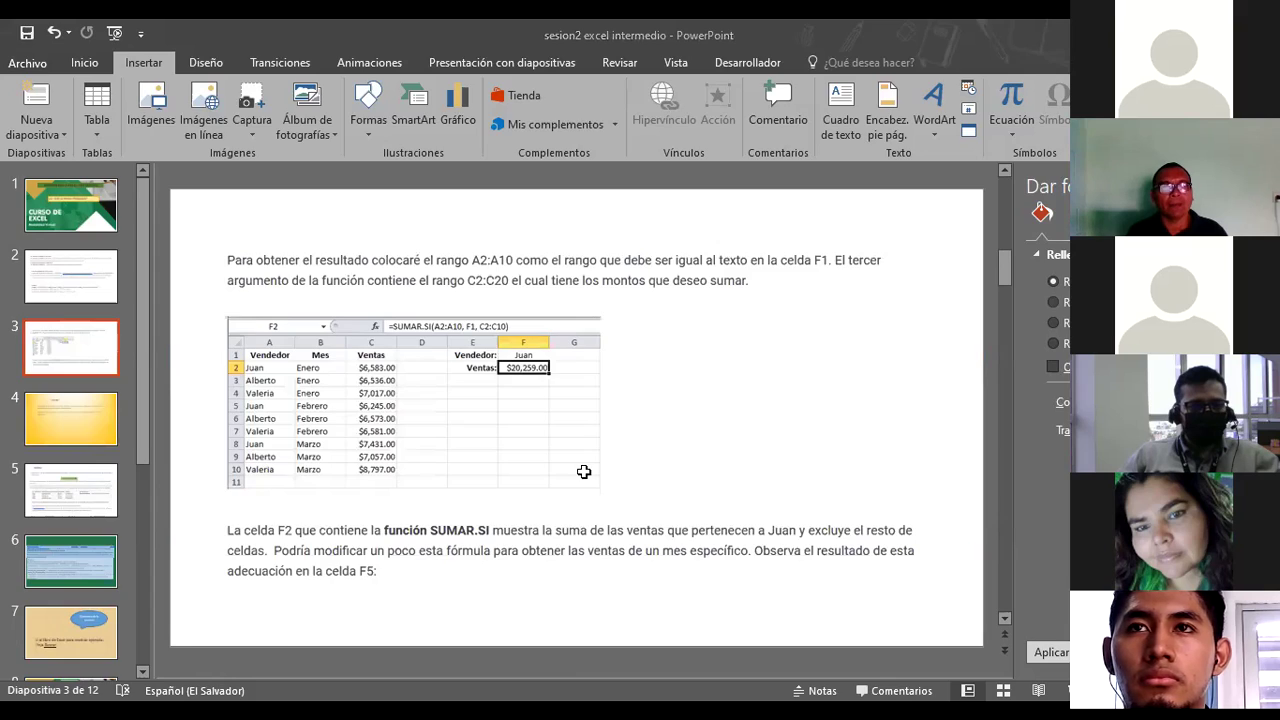
key("alt+Tab")
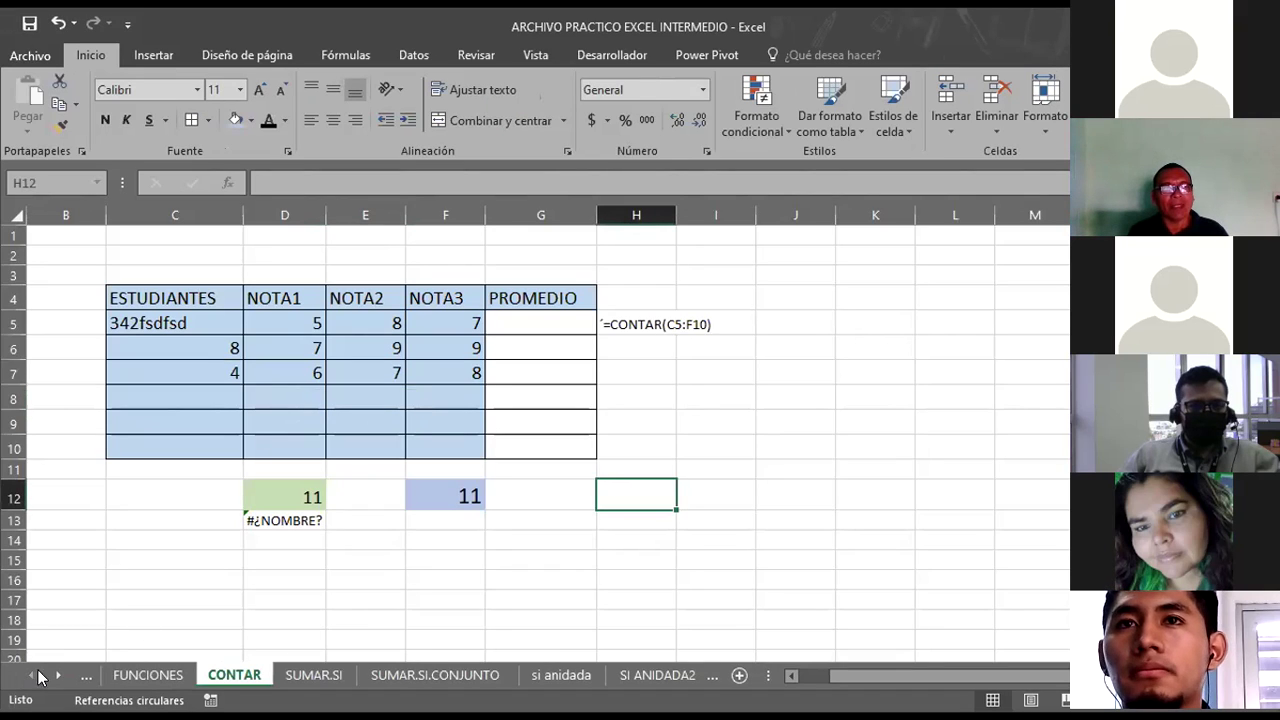
double_click(57, 676)
left_click(57, 676)
left_click(57, 676)
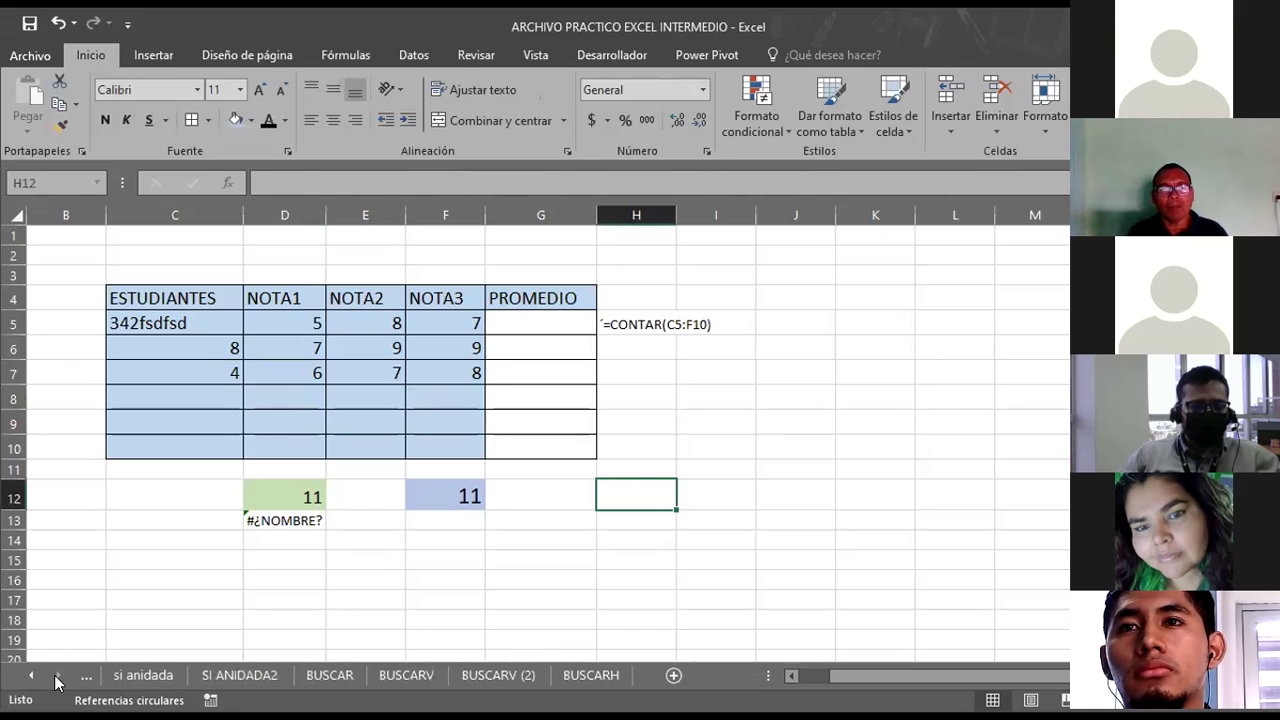
left_click(28, 676)
left_click(28, 676)
left_click(28, 676)
left_click(28, 676)
left_click(28, 676)
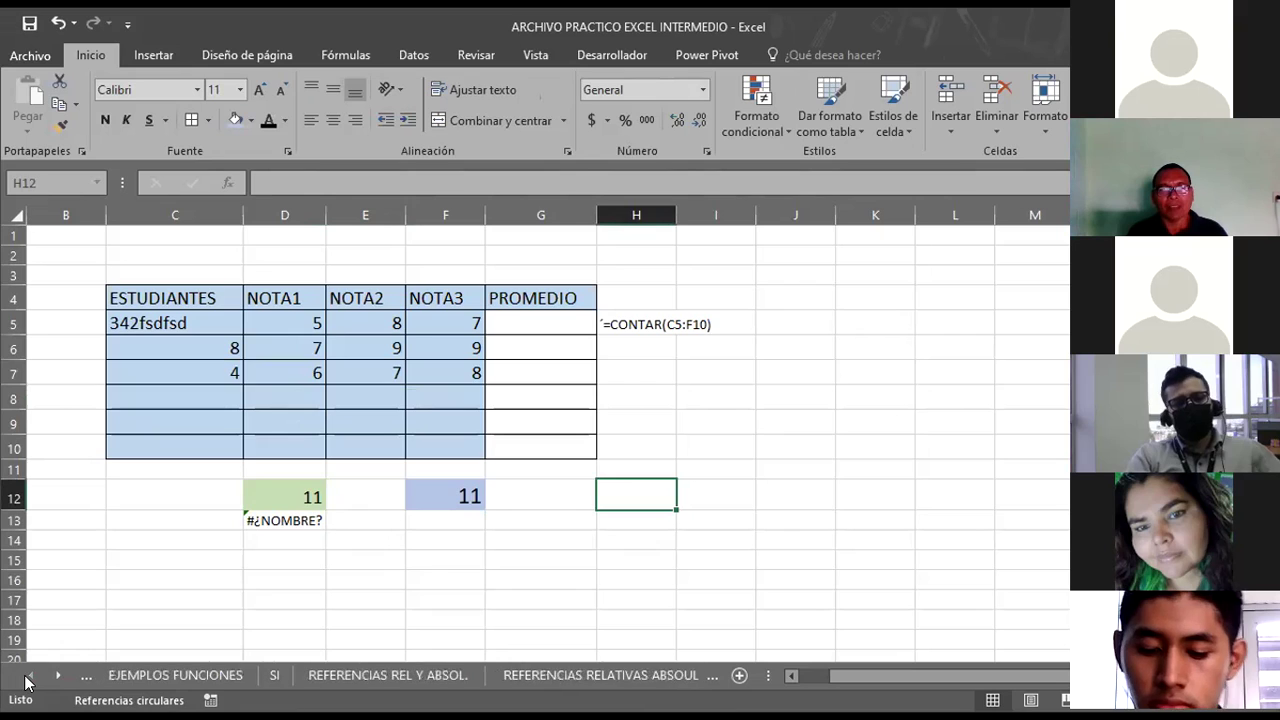
left_click(55, 676)
left_click(55, 676)
left_click(55, 676)
left_click(55, 676)
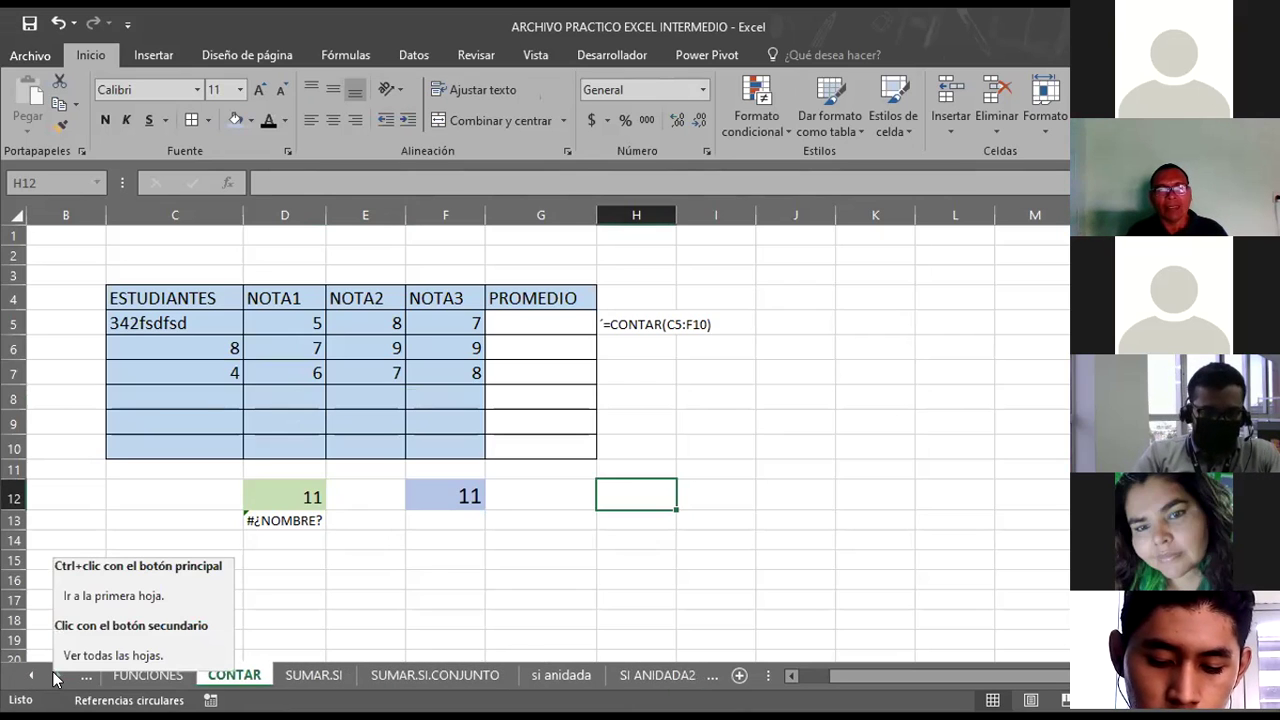
left_click(148, 675)
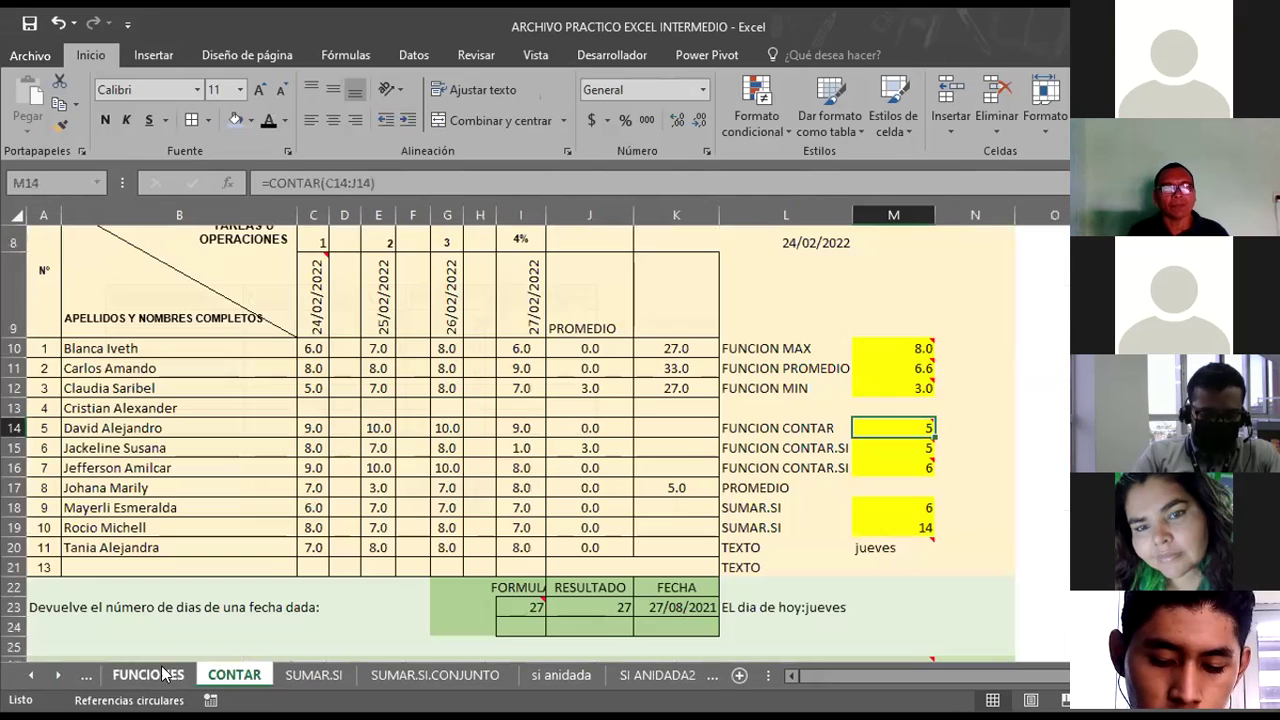
left_click(802, 464)
left_click(806, 449)
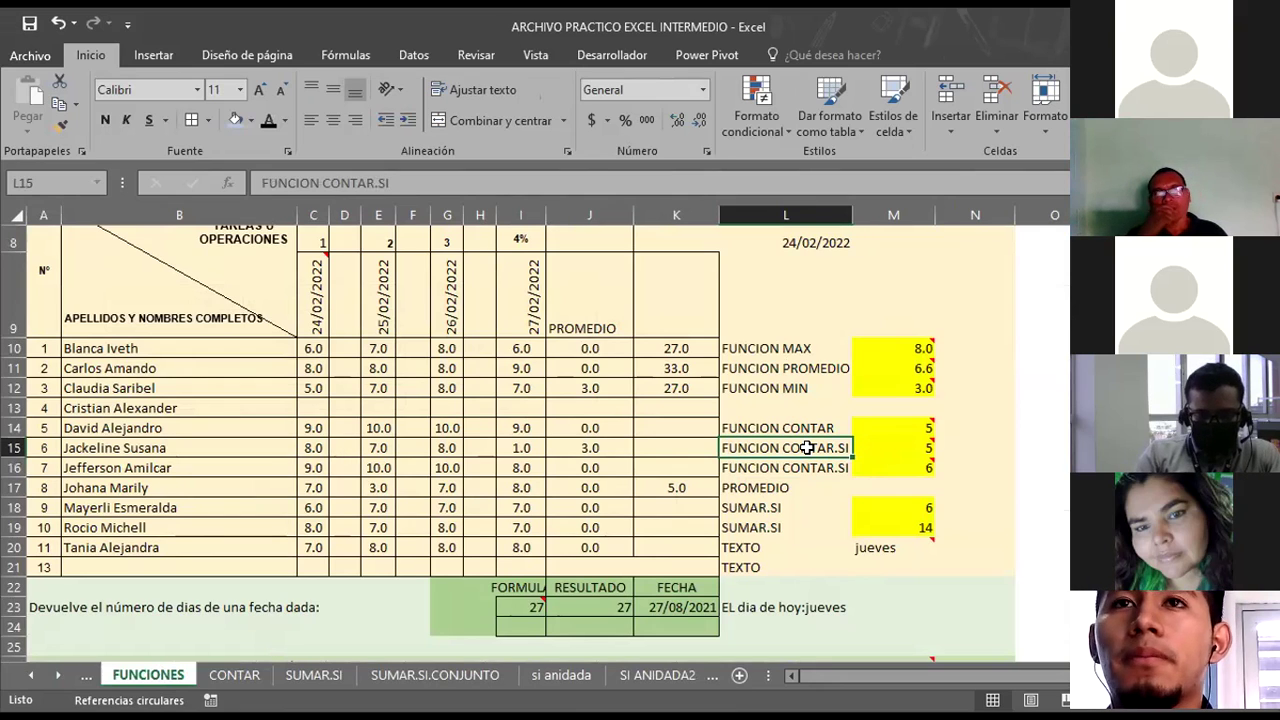
left_click(906, 446)
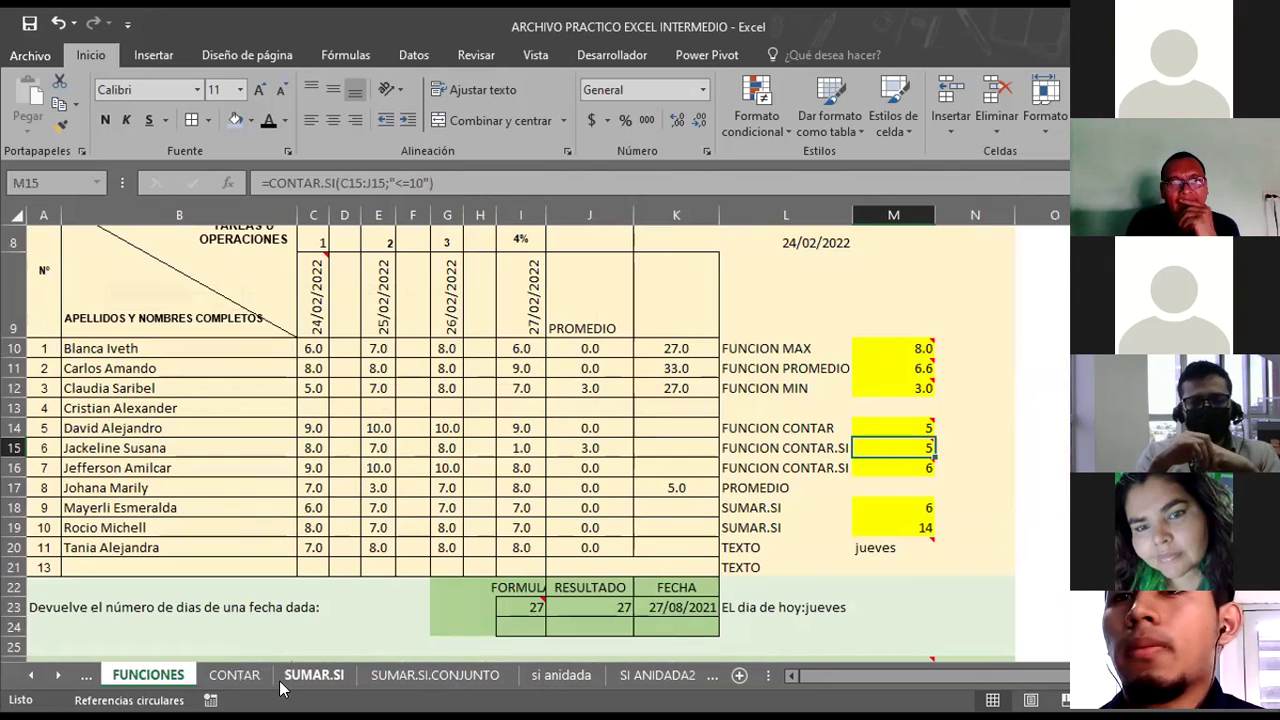
left_click(230, 679)
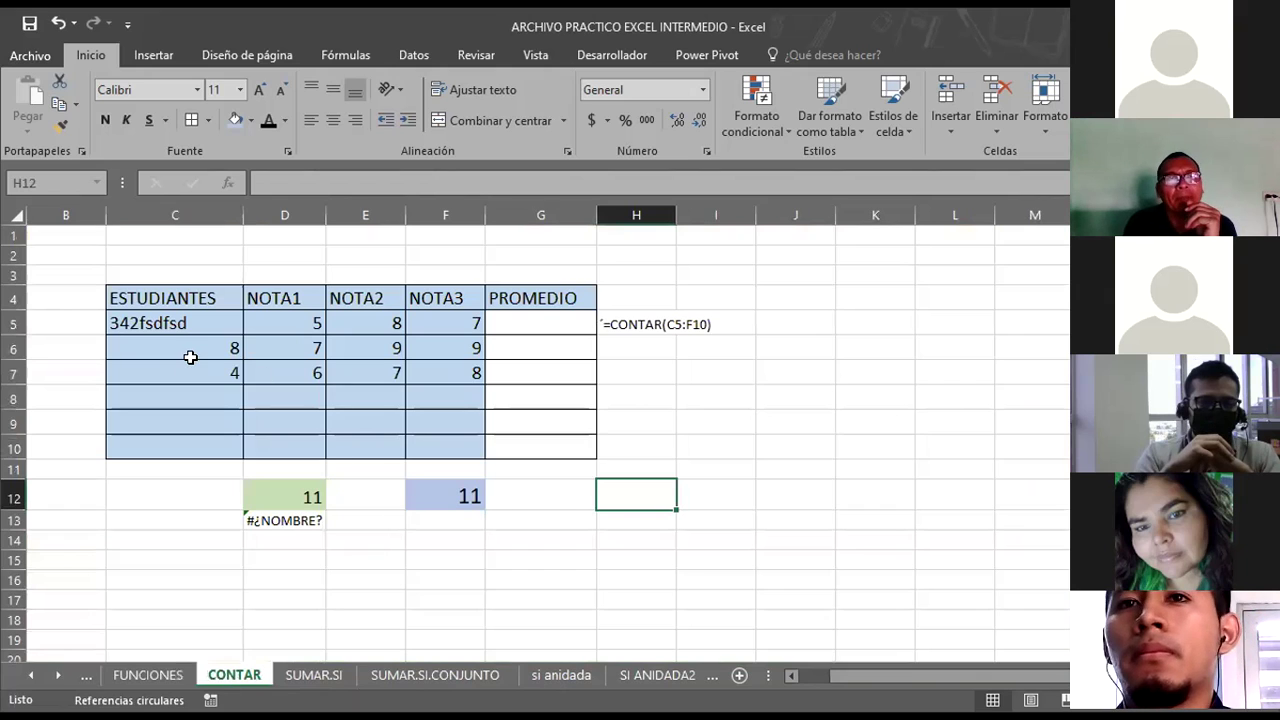
Enter 0 as the grade in D5, E5 and F6.
left_click(254, 328)
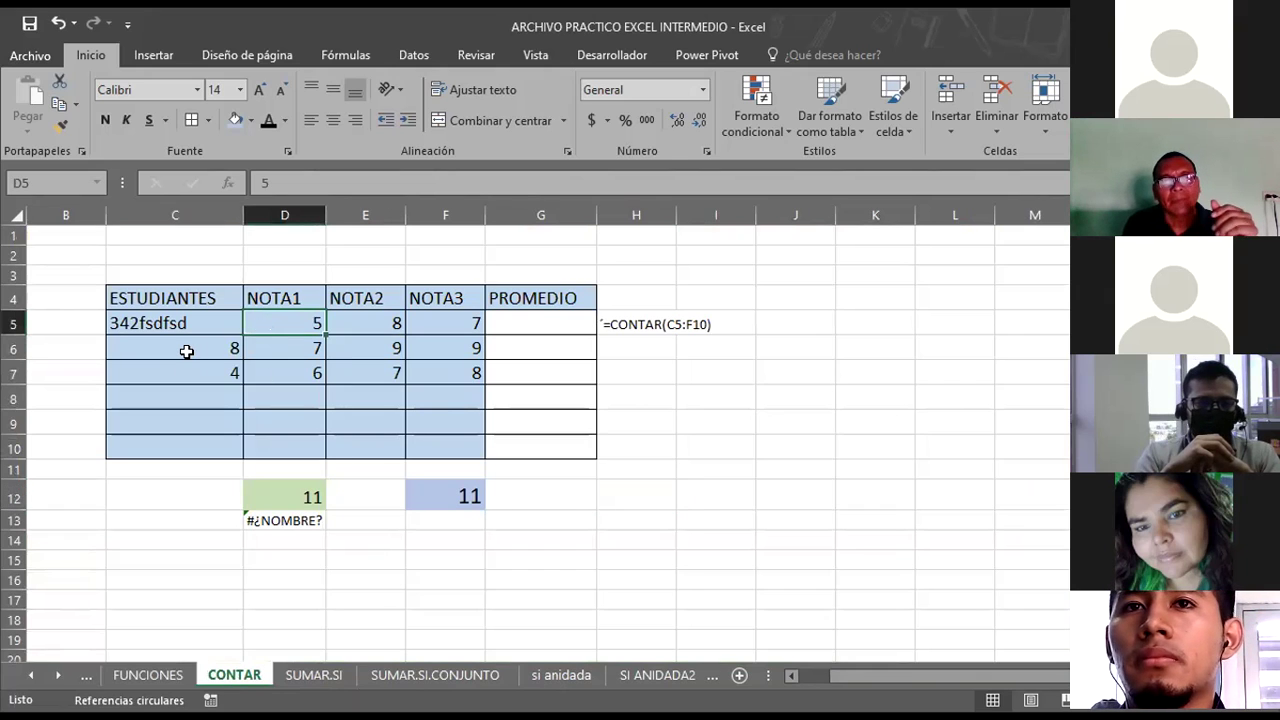
left_click(186, 351)
left_click(265, 318)
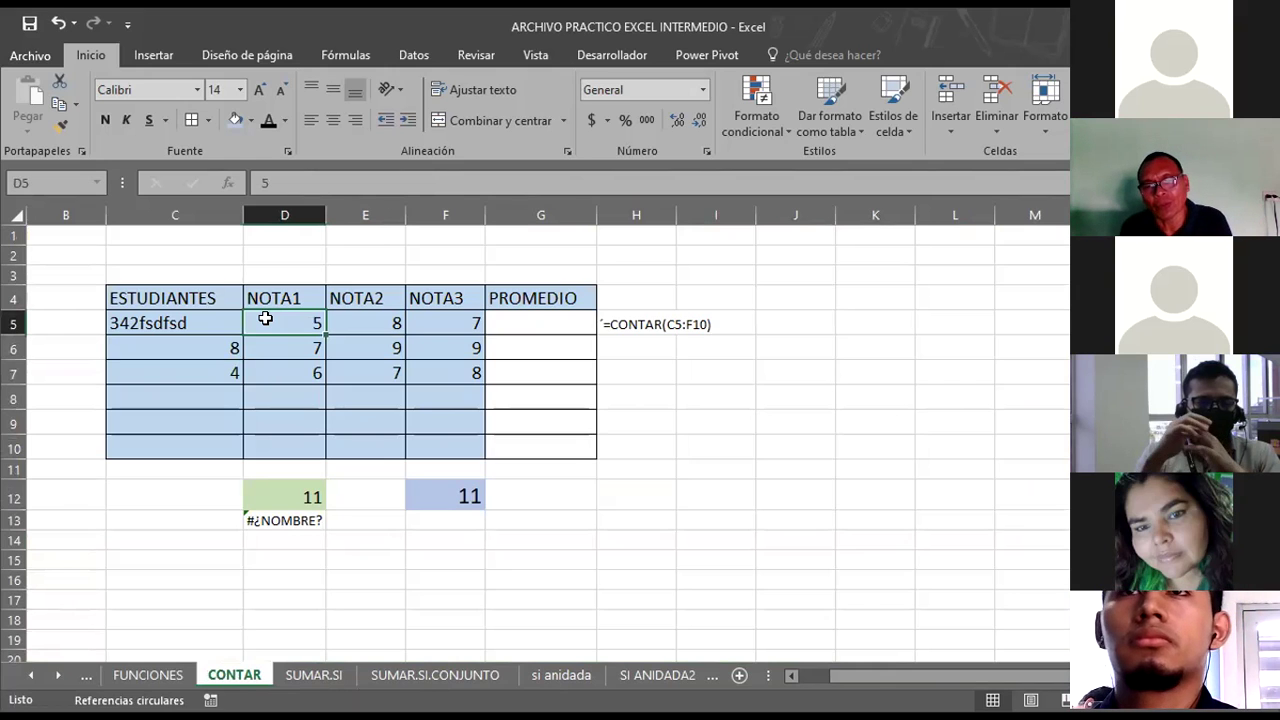
type("0")
key("Return")
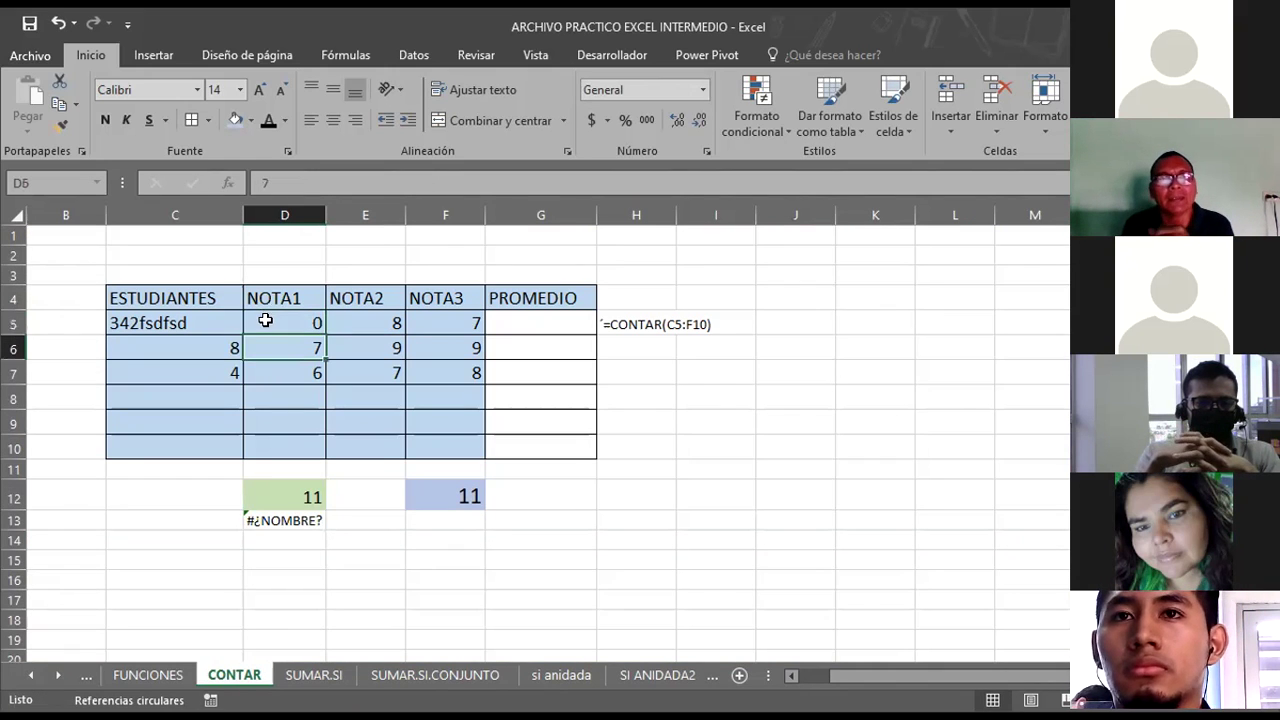
left_click(388, 318)
type("0")
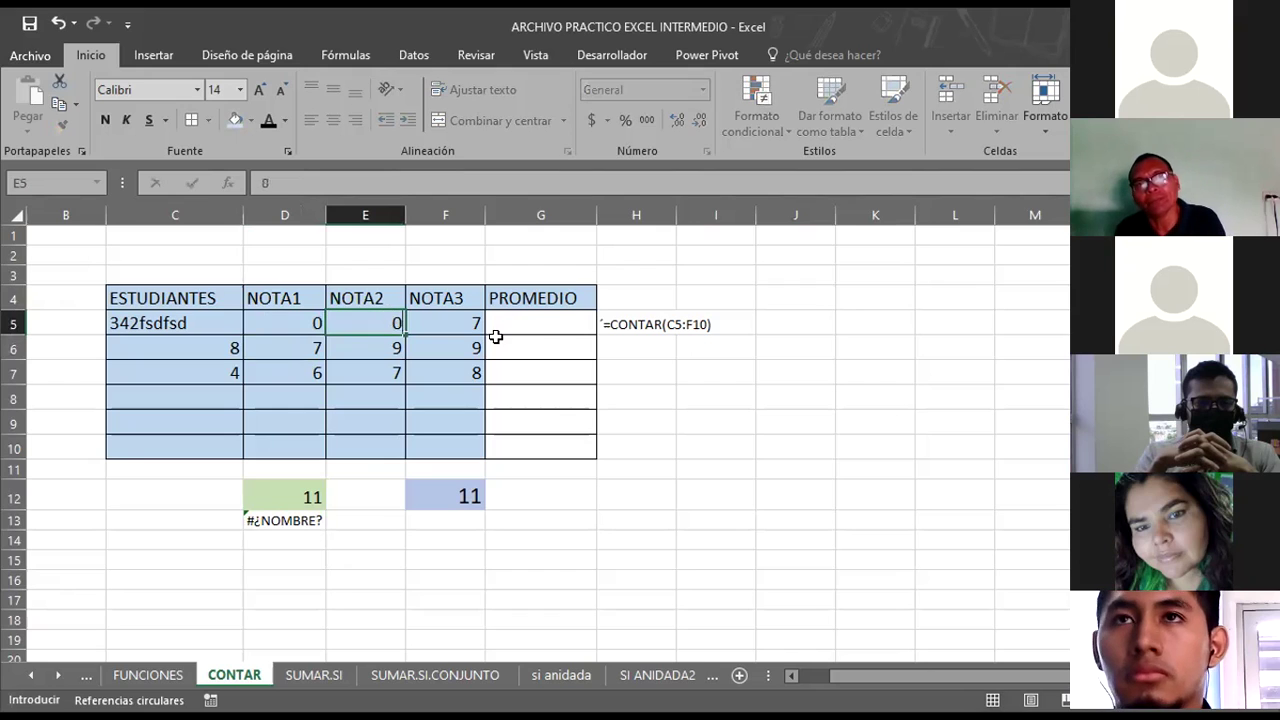
left_click(434, 340)
type("0")
left_click(552, 413)
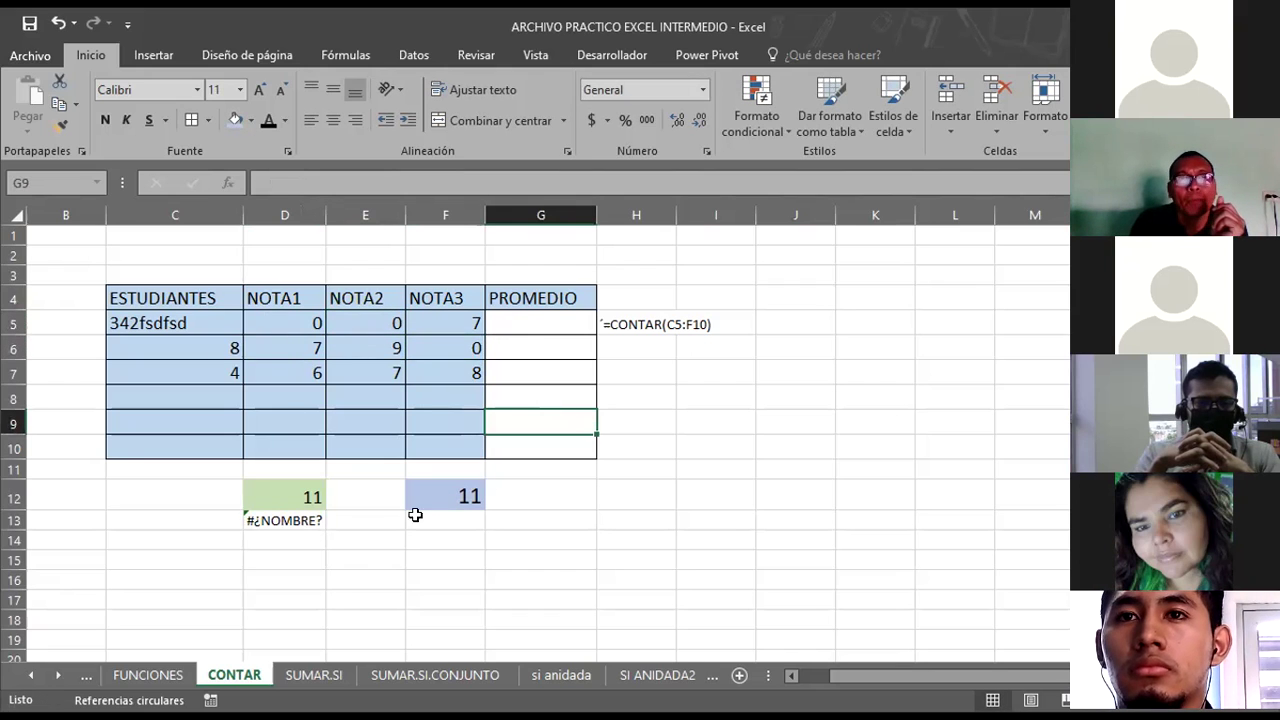
Clear the text in C5 and enter 0, lifting both counts to 12.
left_click(220, 327)
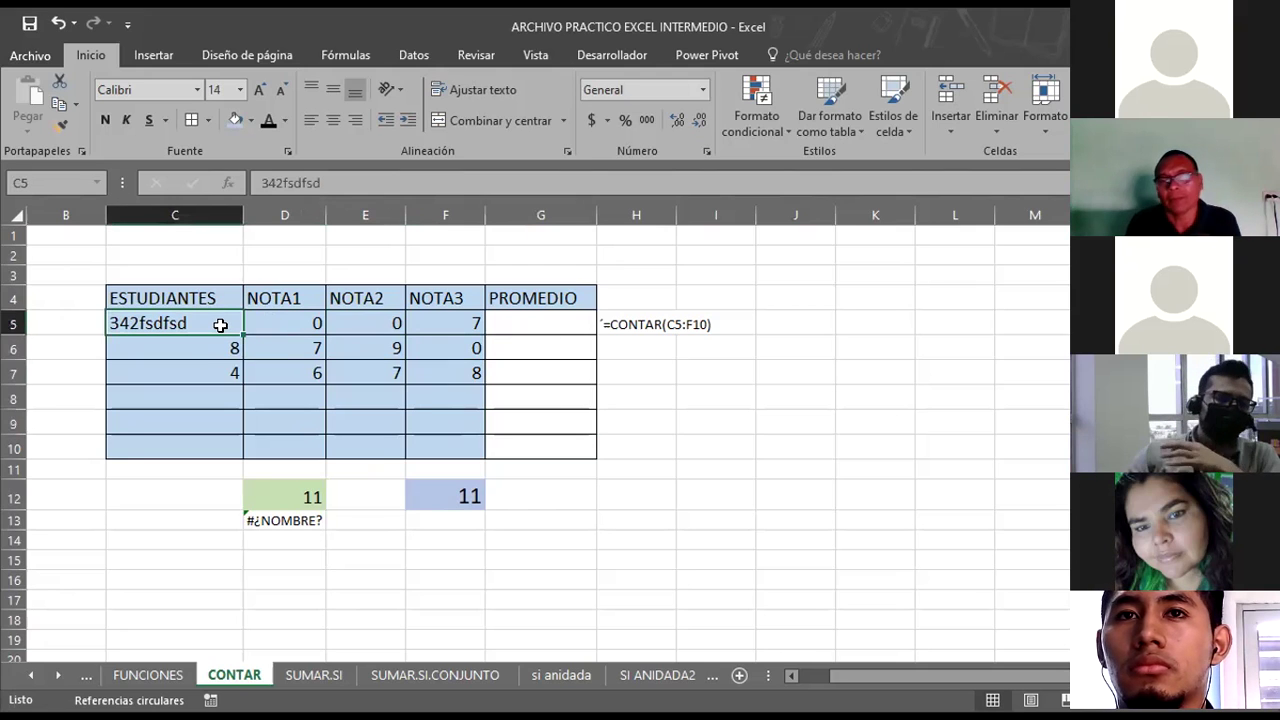
key("Delete")
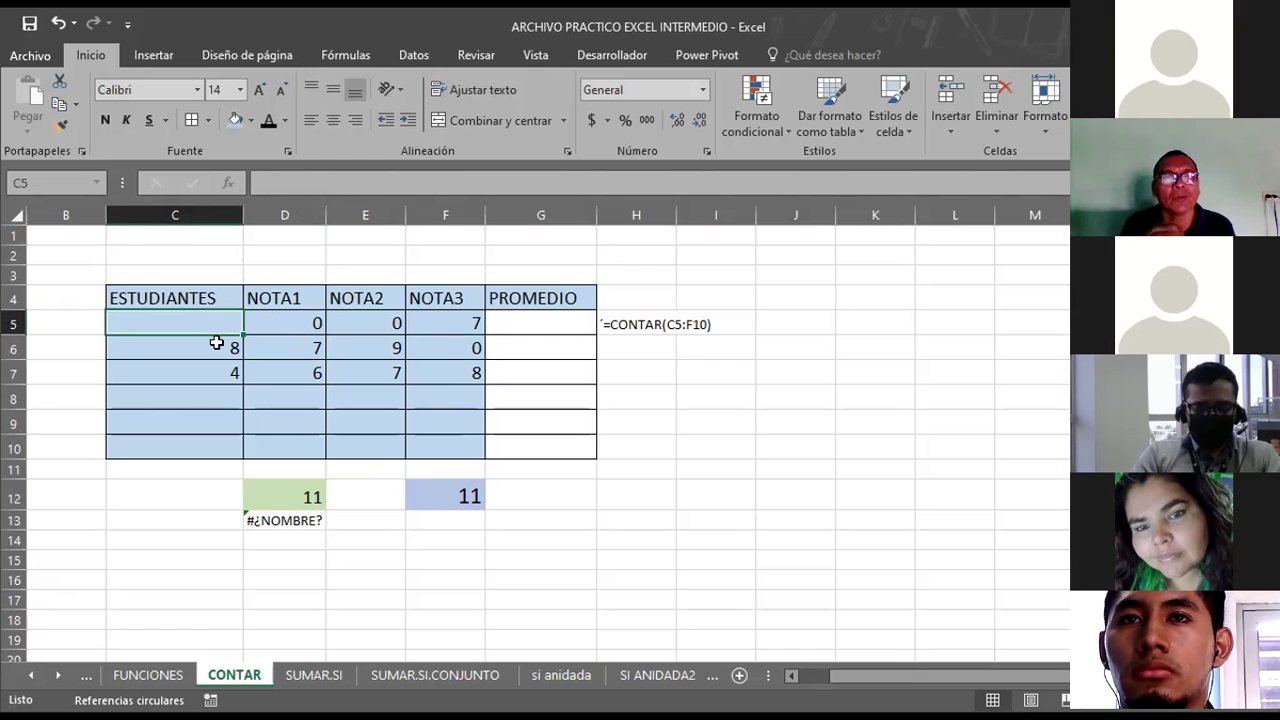
type("0")
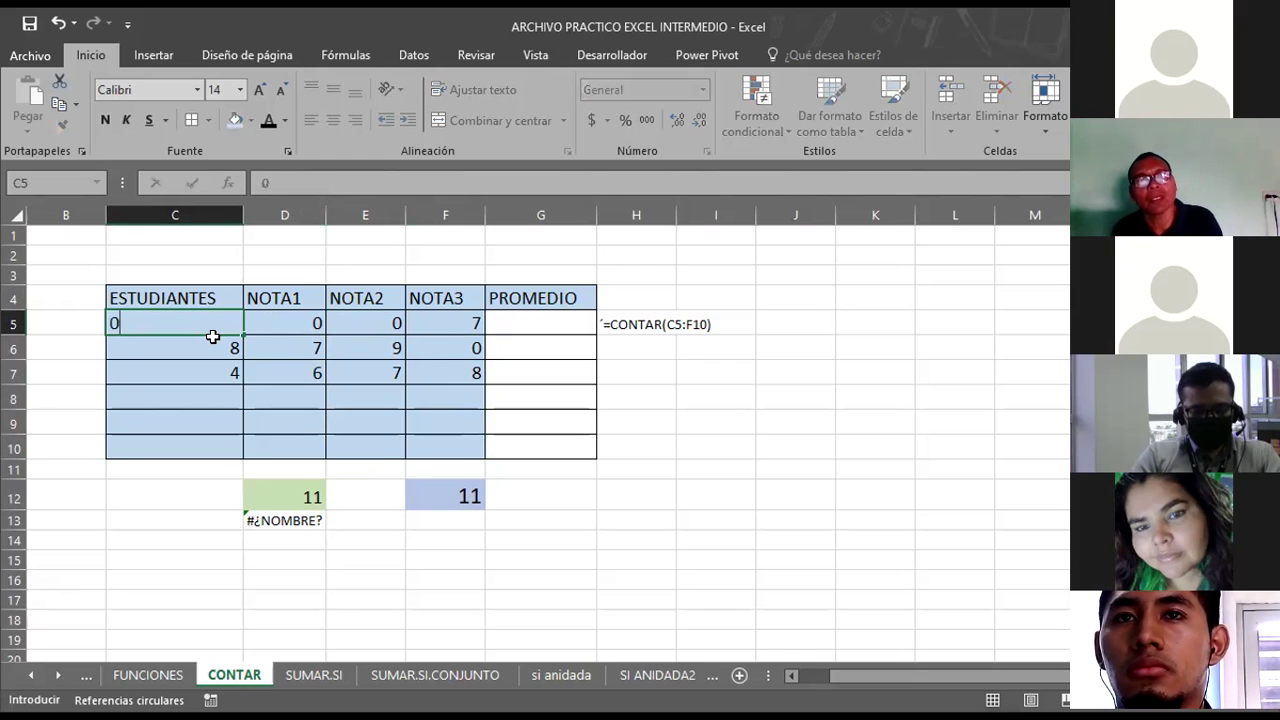
left_click(436, 366)
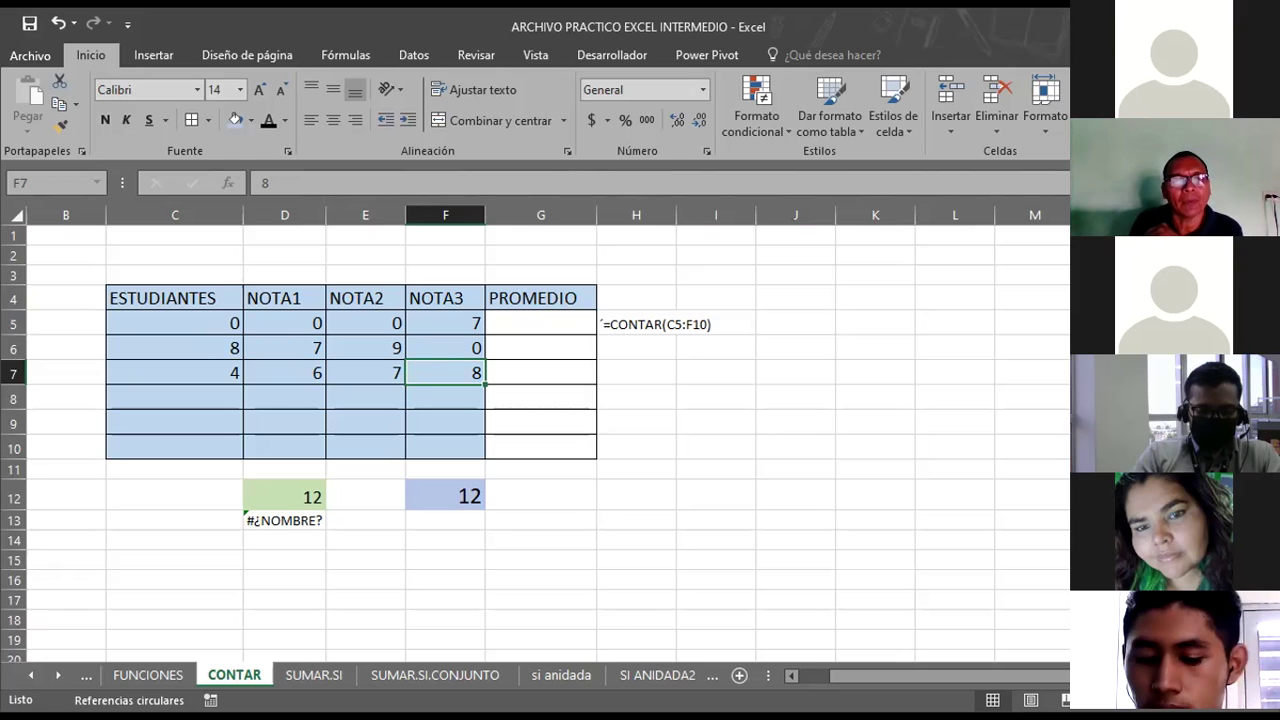
On the FUNCIONES sheet, commit =CONTAR(C14:J14) in M14 (result 5), then select M15.
left_click(148, 675)
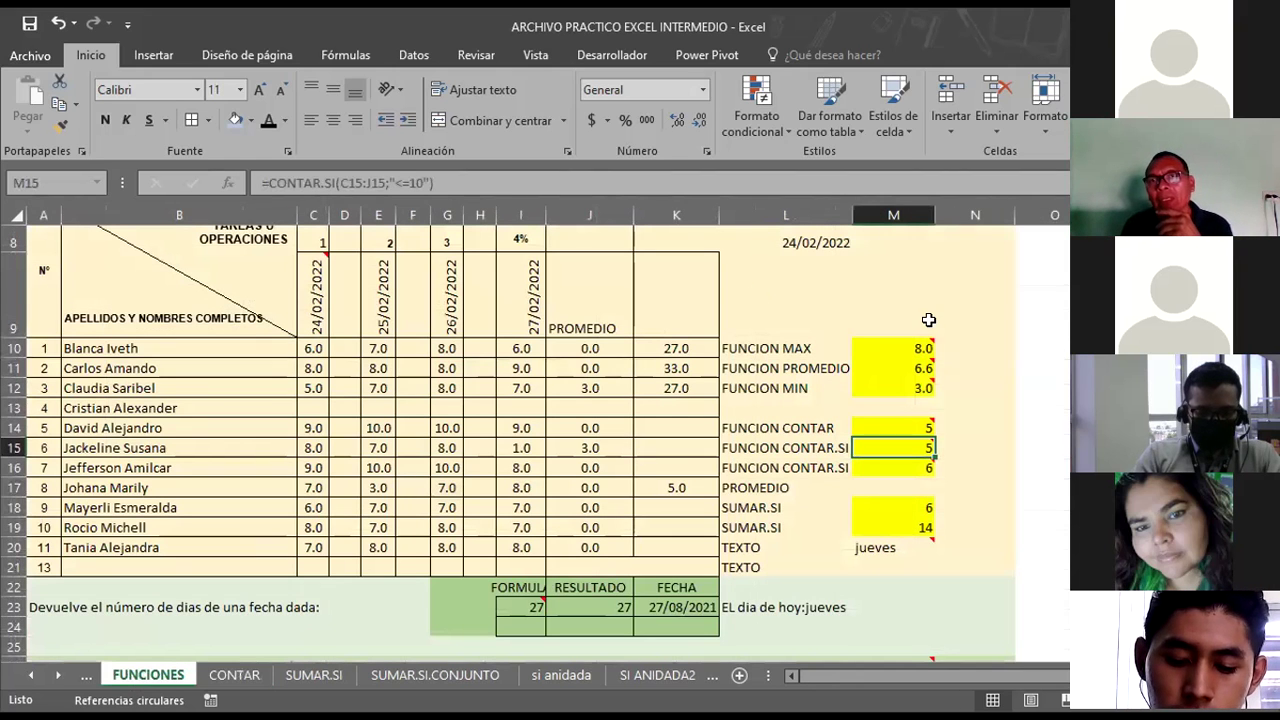
left_click(1064, 678)
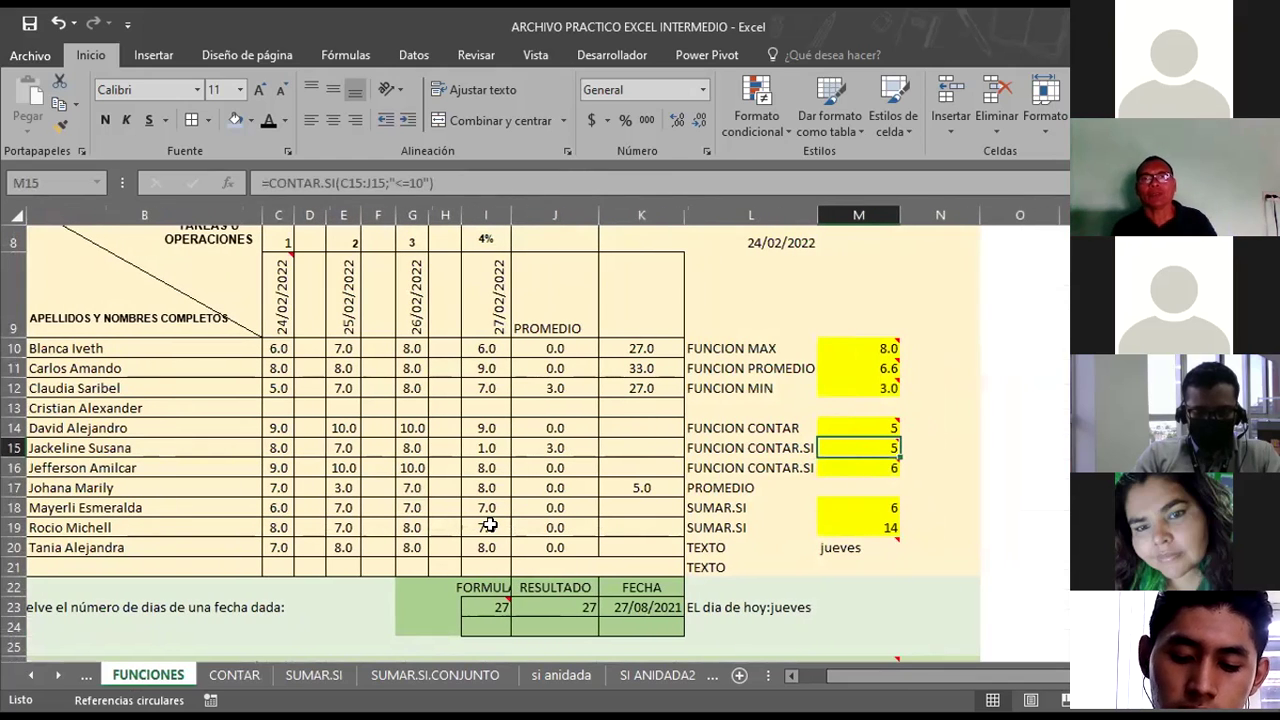
left_click(850, 427)
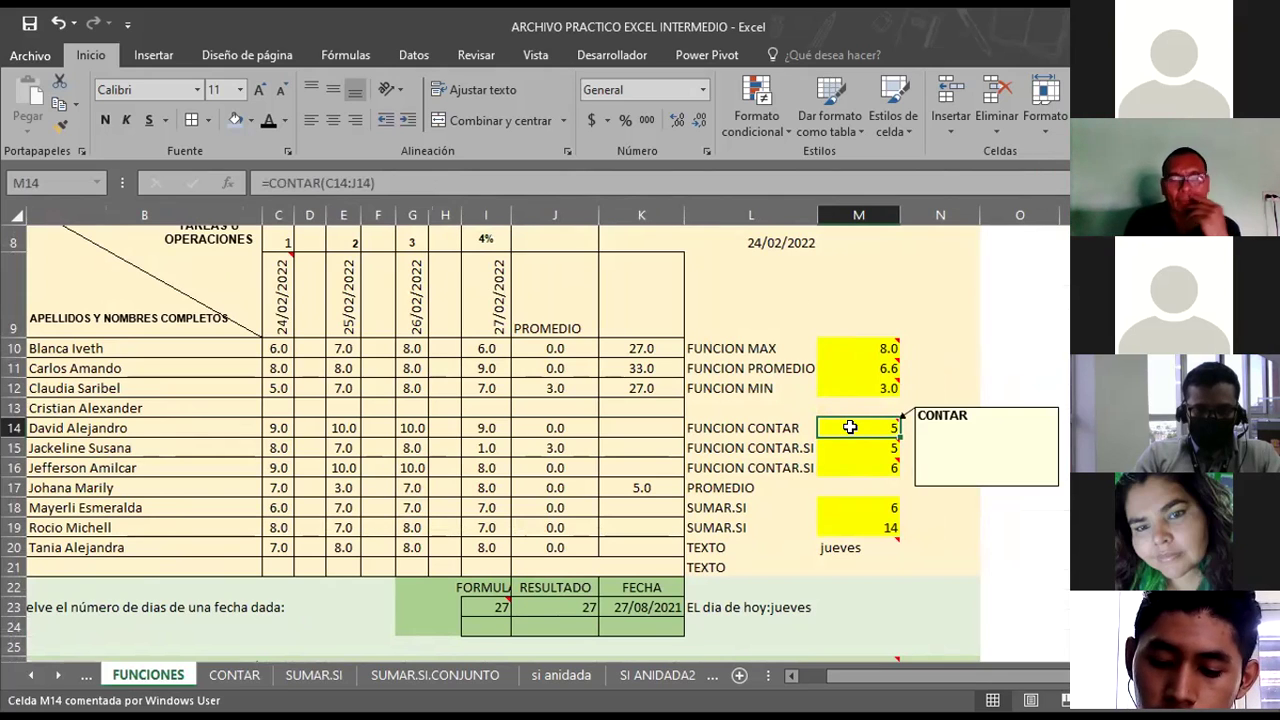
double_click(850, 427)
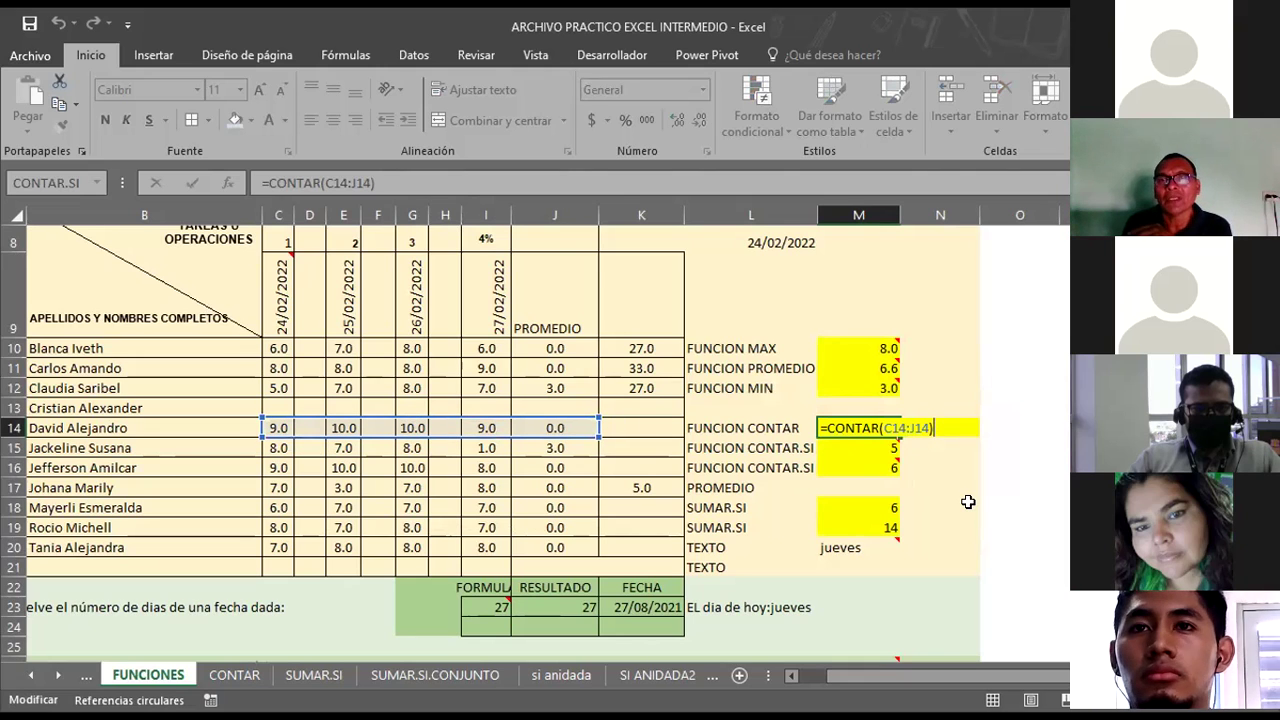
key("ctrl+Return")
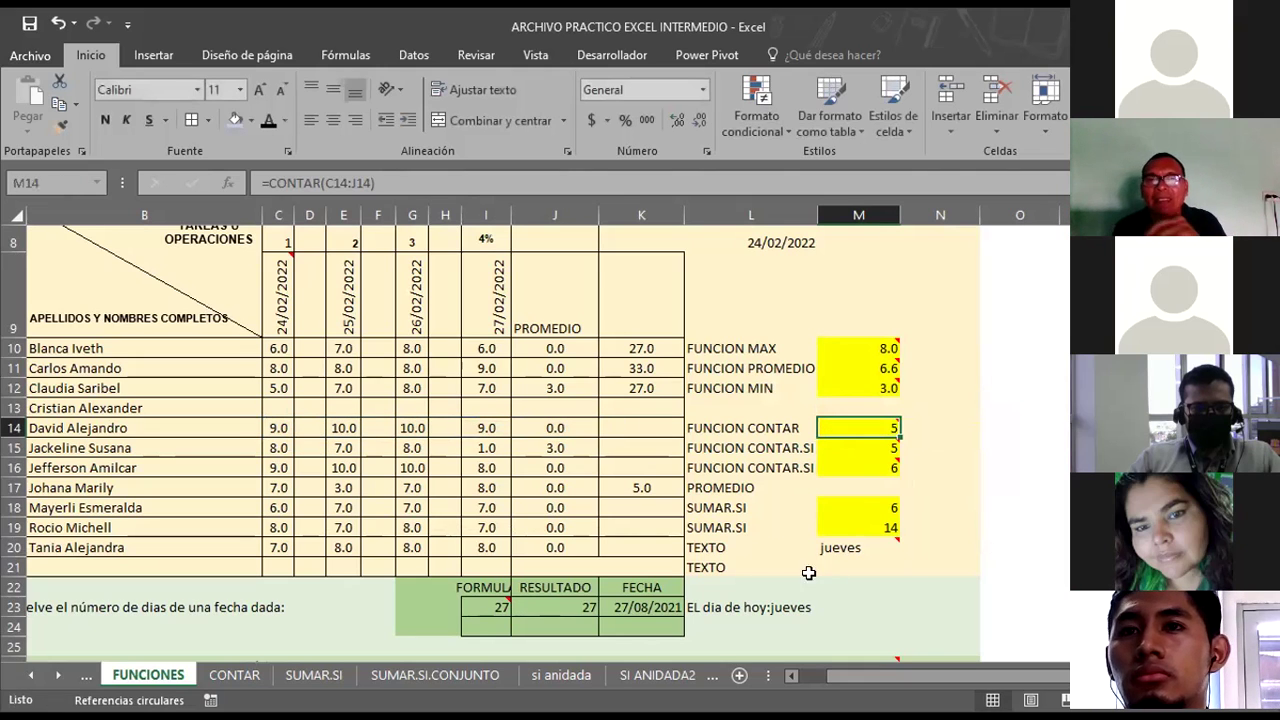
left_click(842, 444)
mouse_move(858, 448)
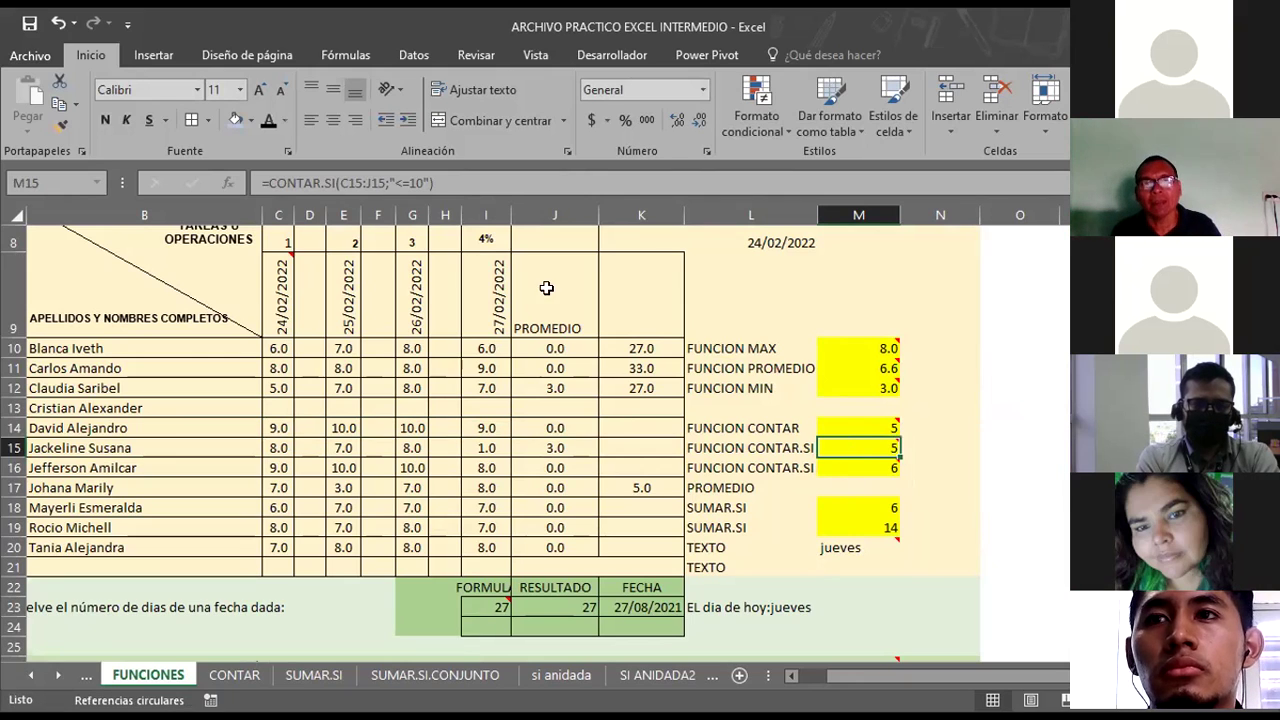
Insert > into M15's criterion so it reads "=>10" and verify the count of 0.
left_click(399, 182)
type(">")
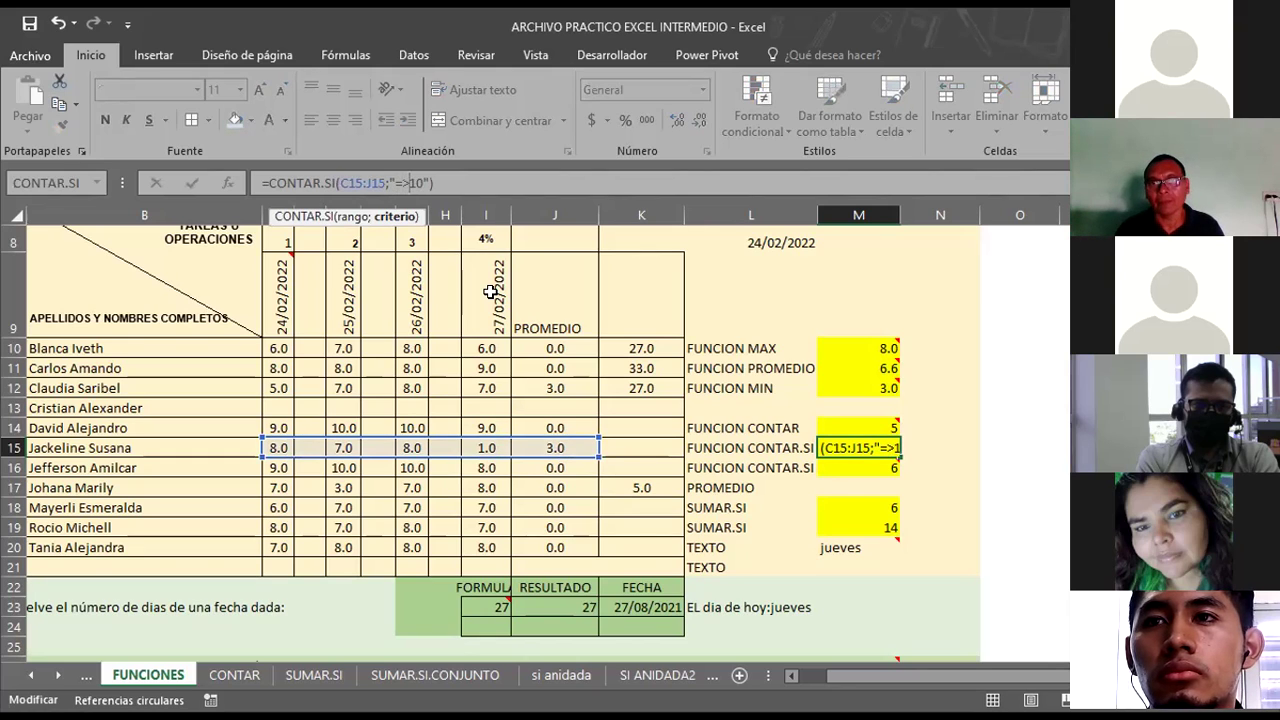
key("Return")
left_click(809, 447)
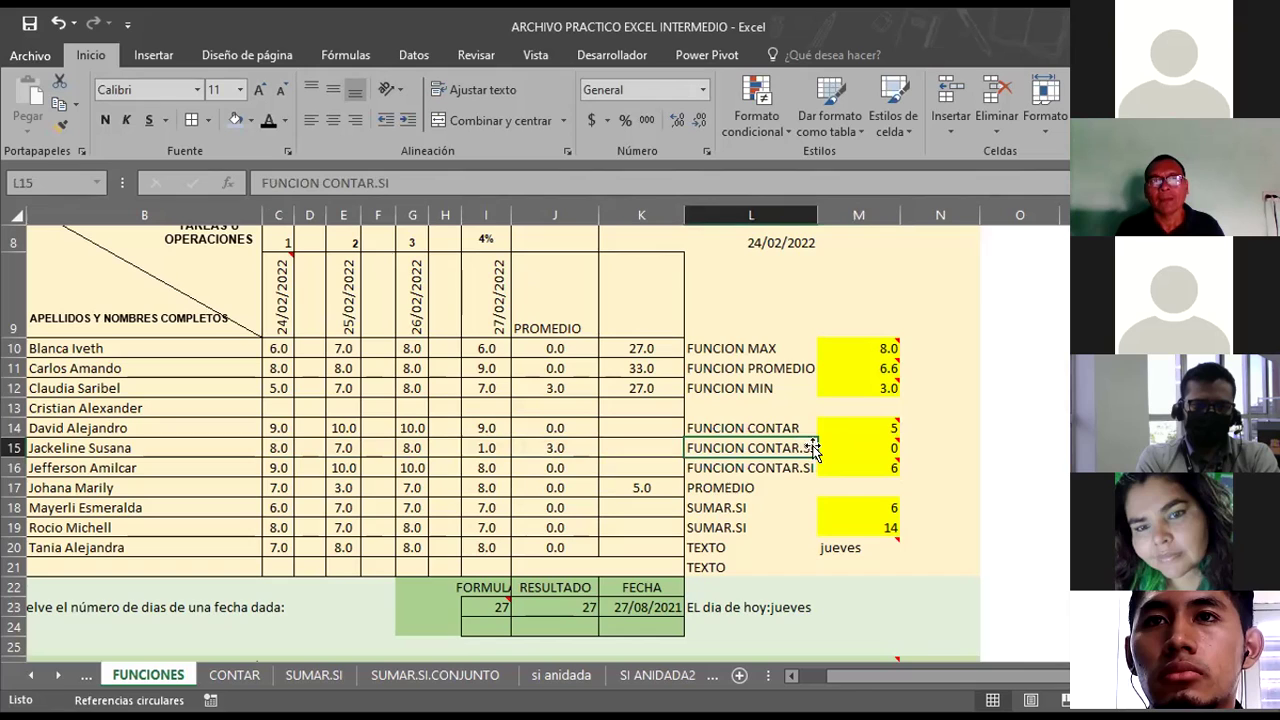
left_click(857, 444)
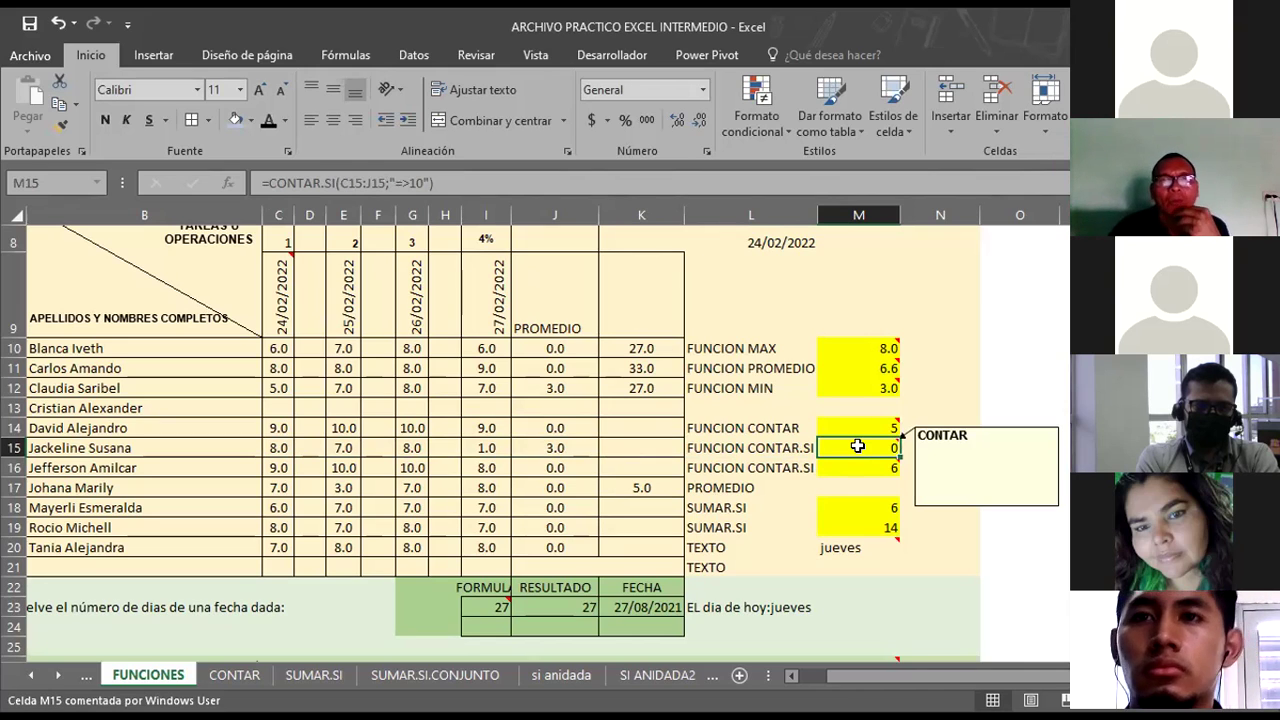
Fill C15:J15 blue-grey and enter 10 in C15.
left_click_drag(271, 451, 550, 455)
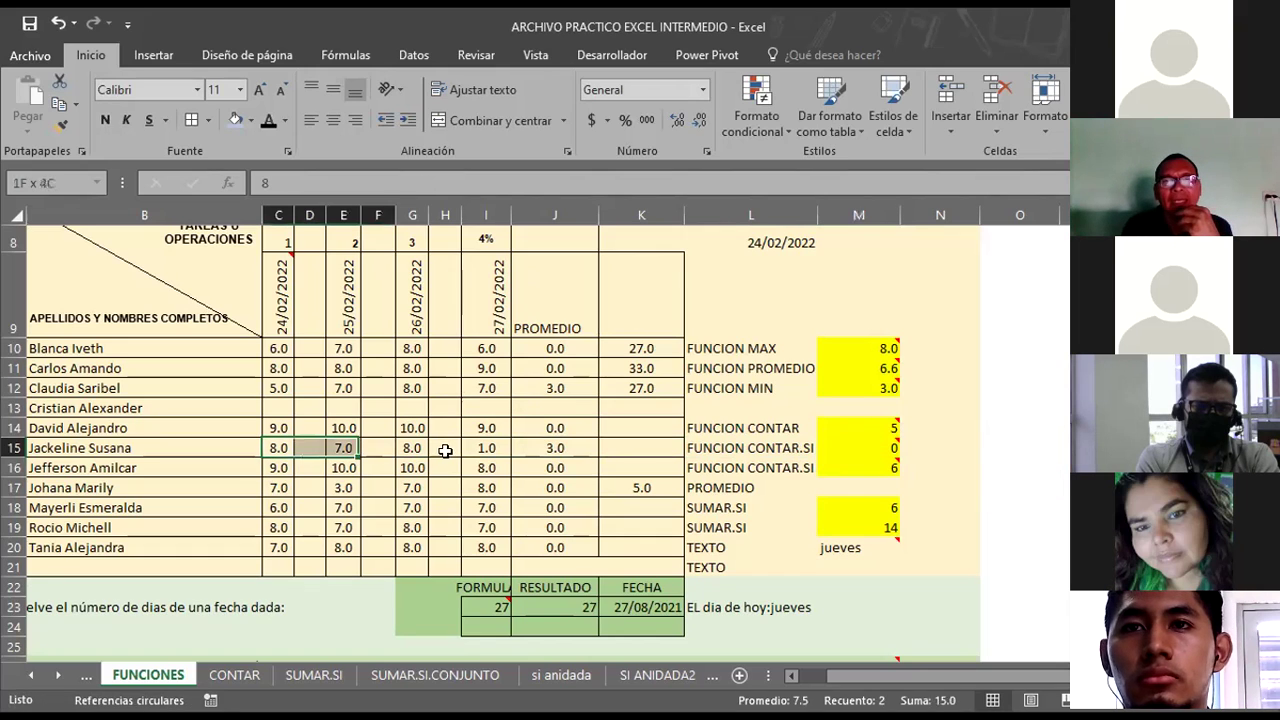
left_click(234, 119)
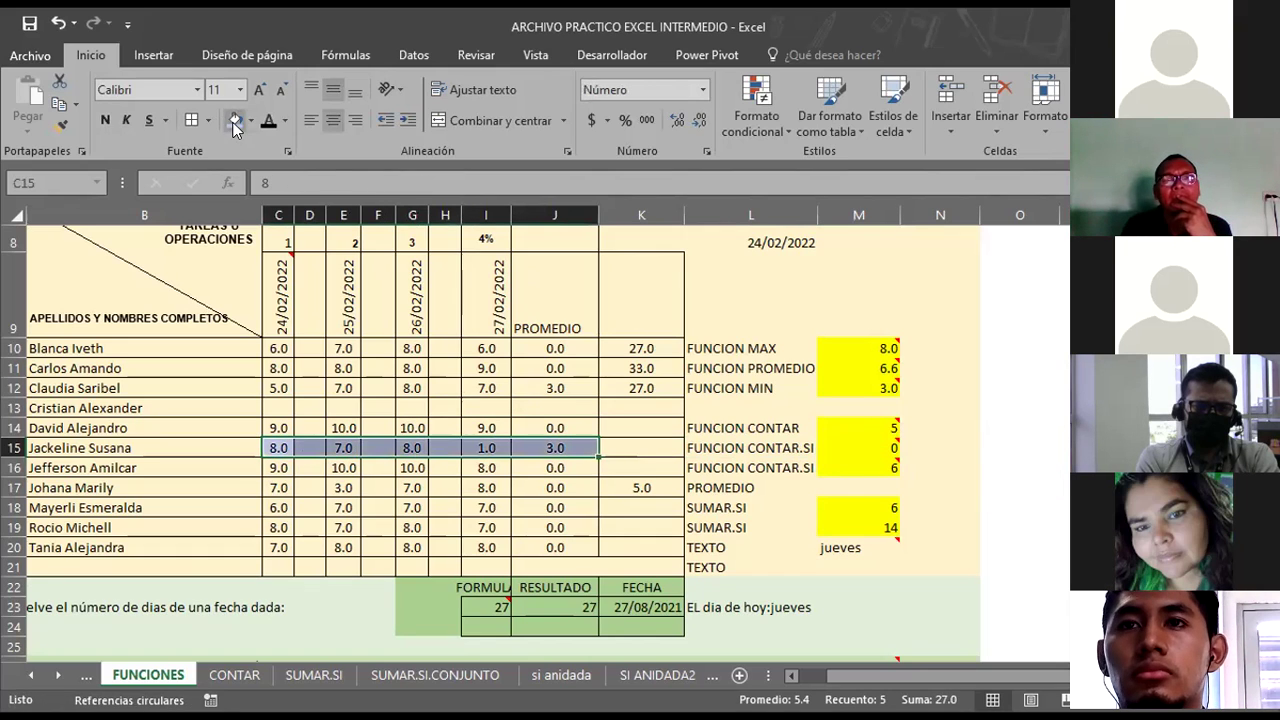
left_click(633, 447)
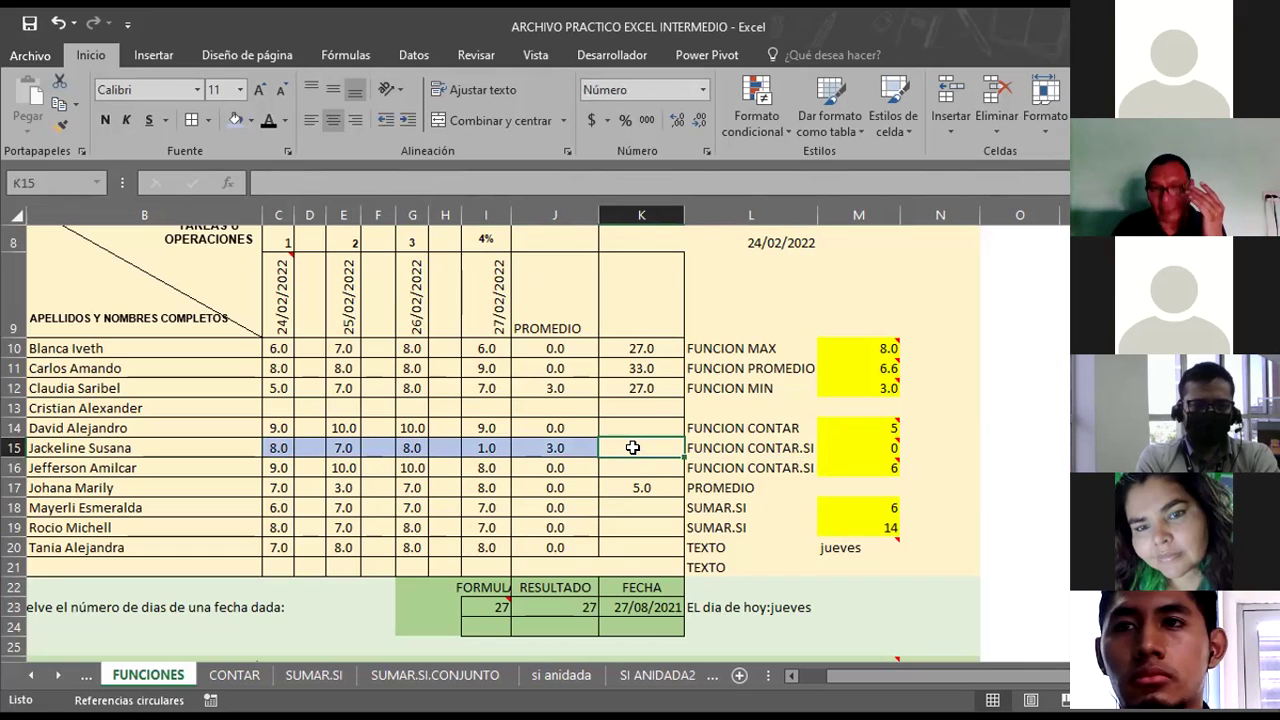
key("Left")
key("Left")
key("Left")
key("Left")
key("Left")
key("Left")
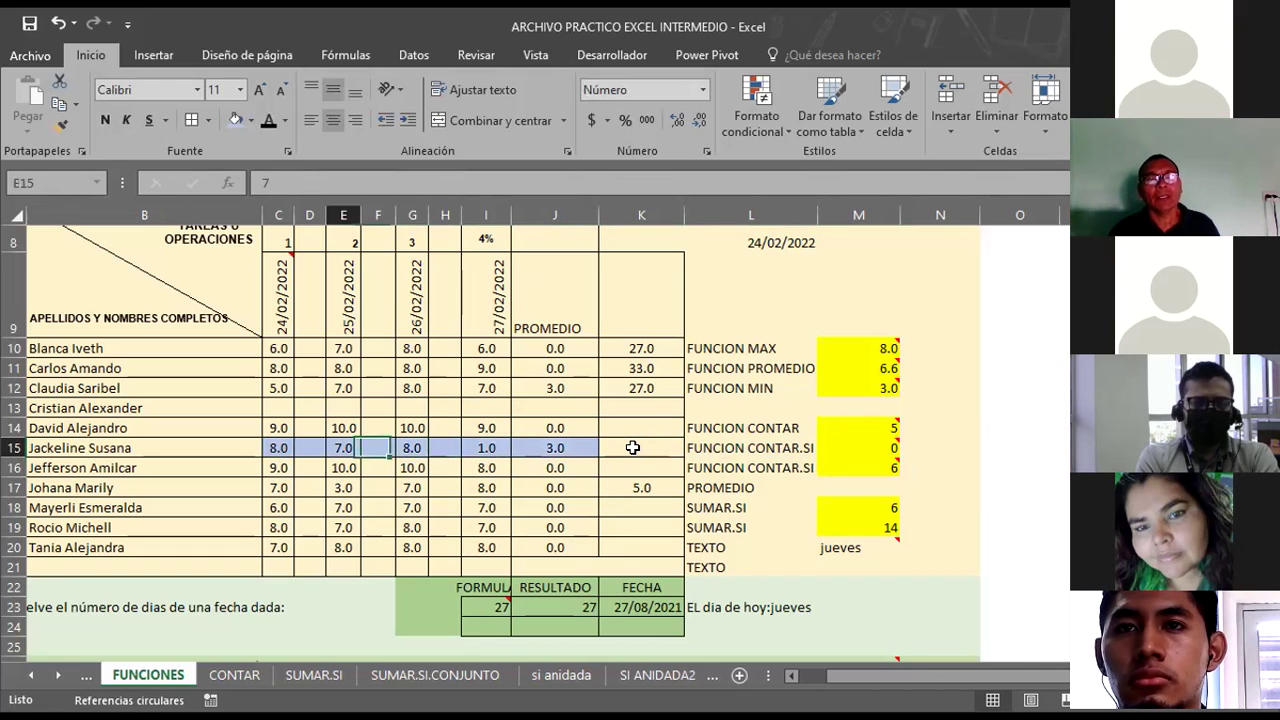
key("Left")
key("Left")
type("10")
key("Right")
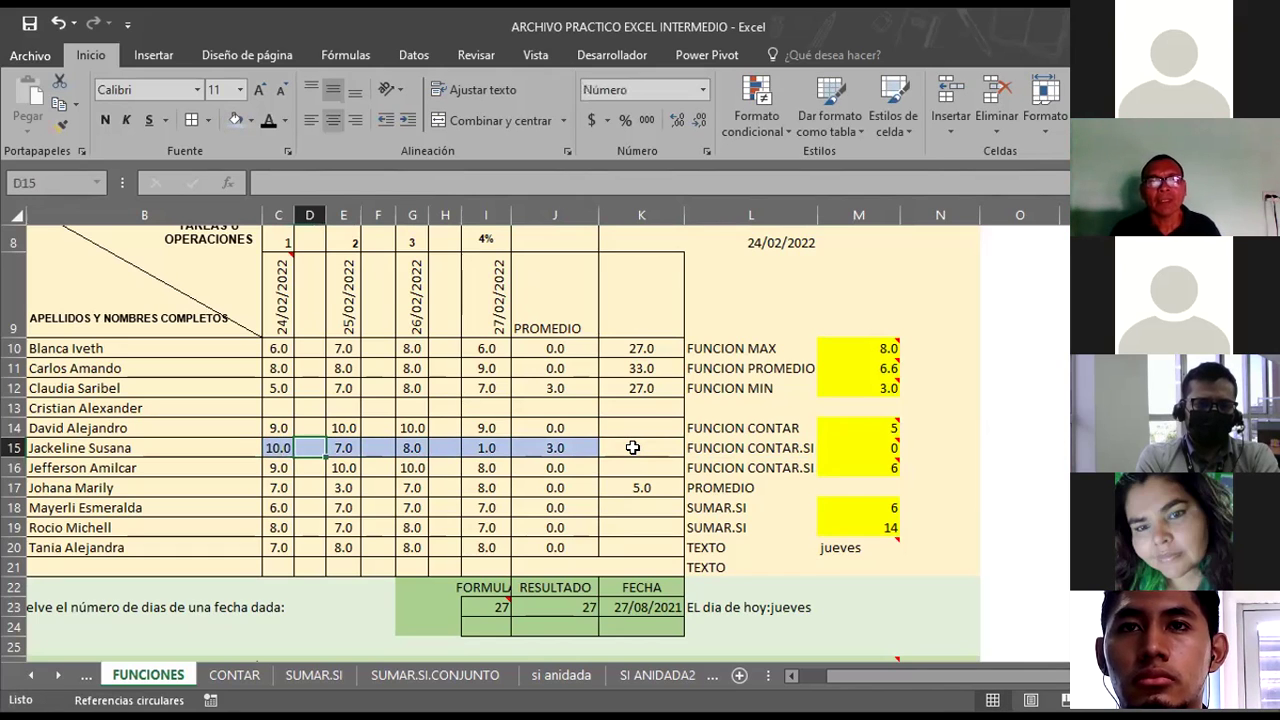
Recommit M15's formula unchanged, enter 11 in E15, and recheck M15's count.
left_click(884, 450)
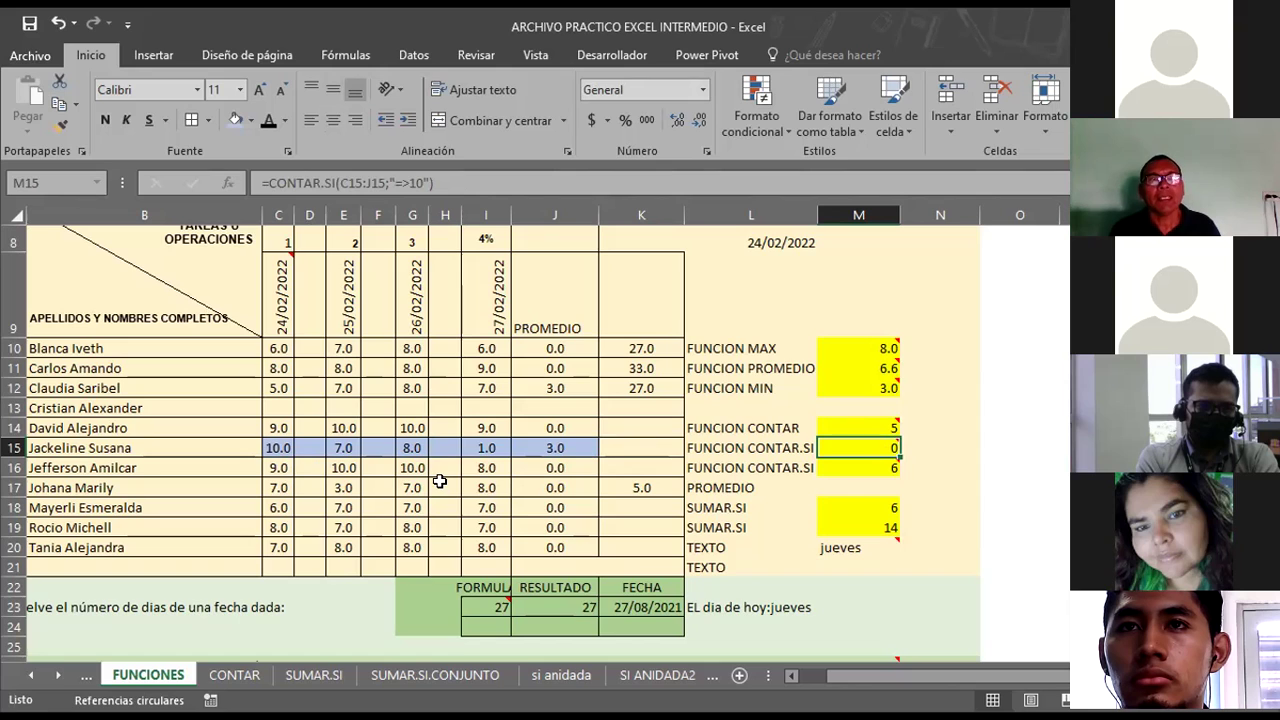
mouse_move(858, 448)
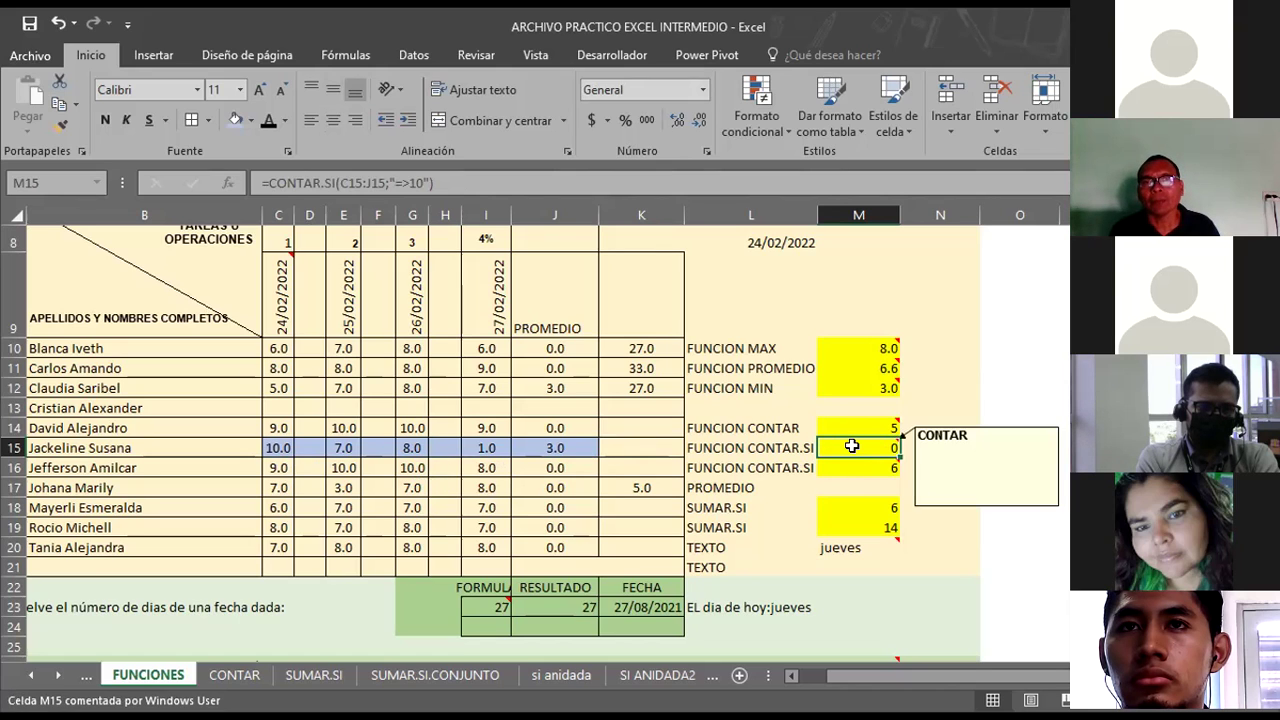
left_click(464, 183)
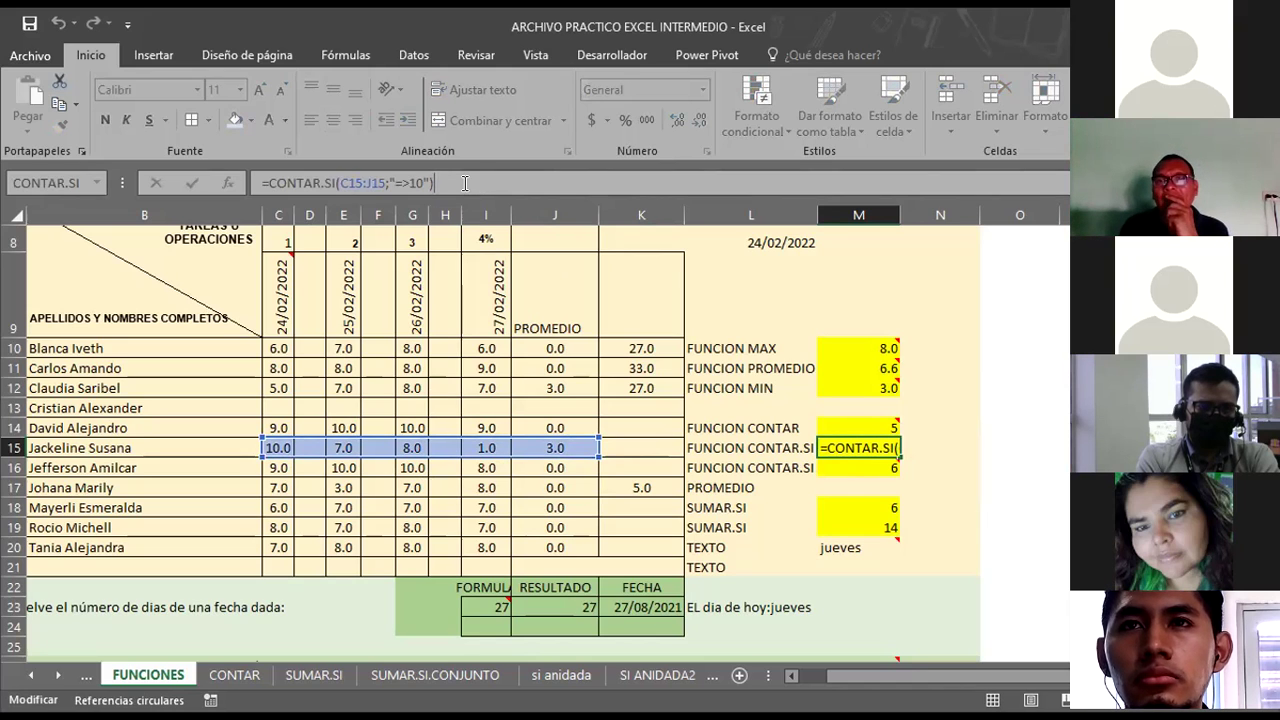
key("ctrl+Return")
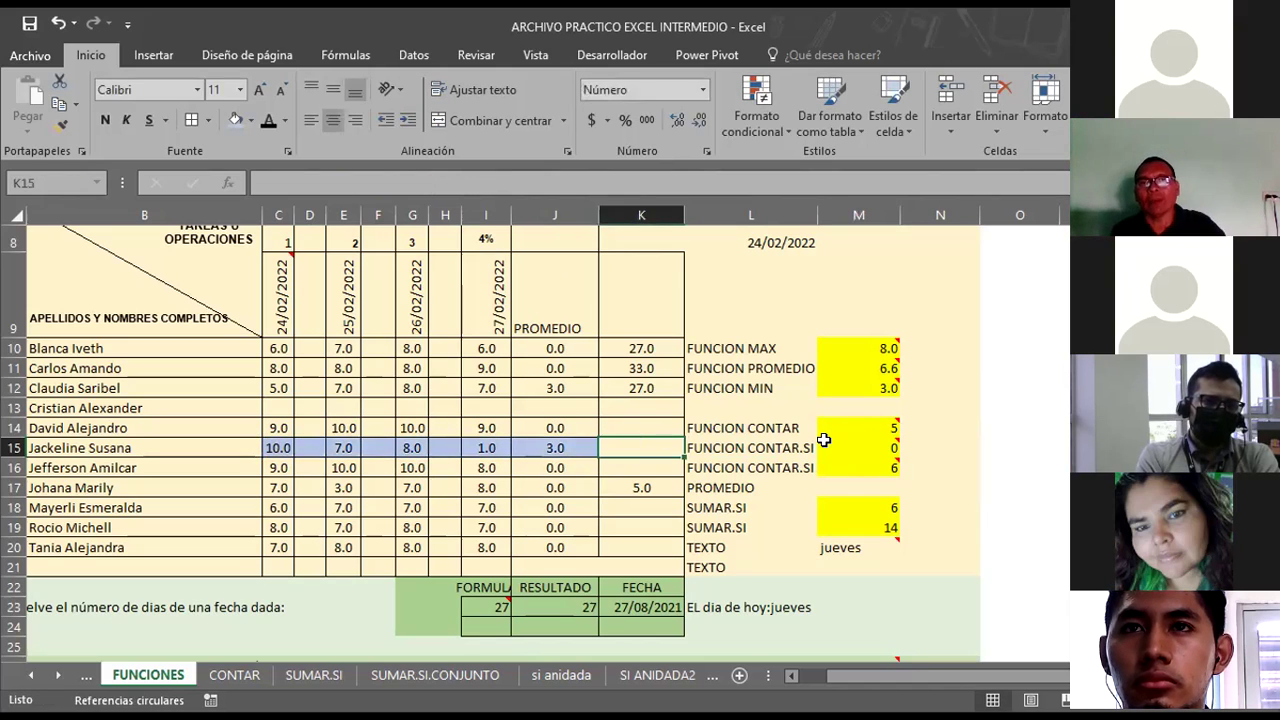
left_click(340, 446)
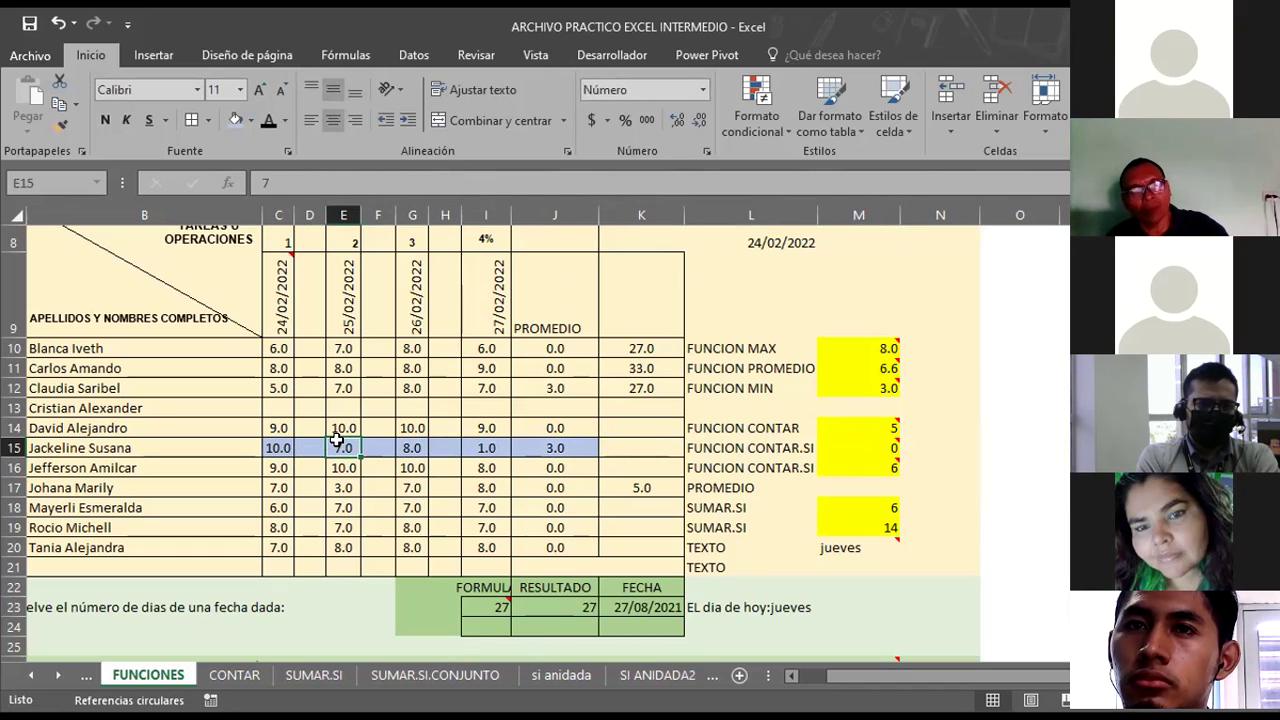
type("11")
key("Tab")
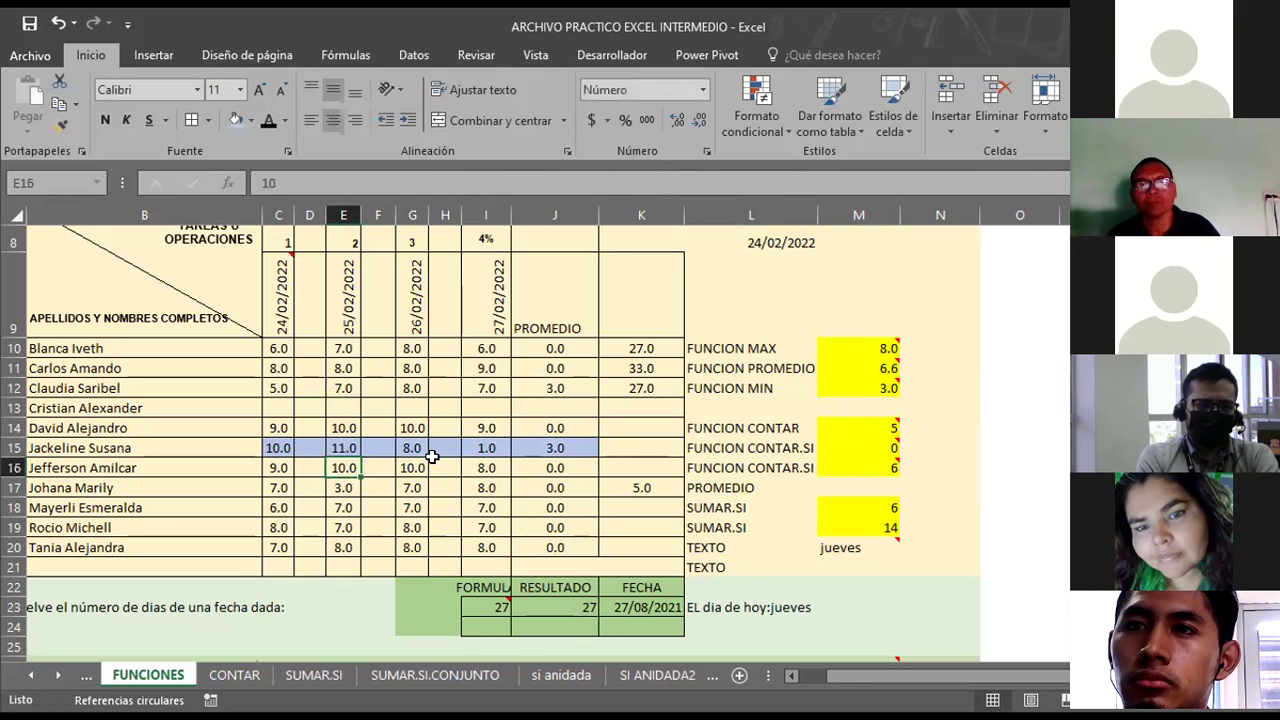
left_click(447, 449)
left_click(846, 451)
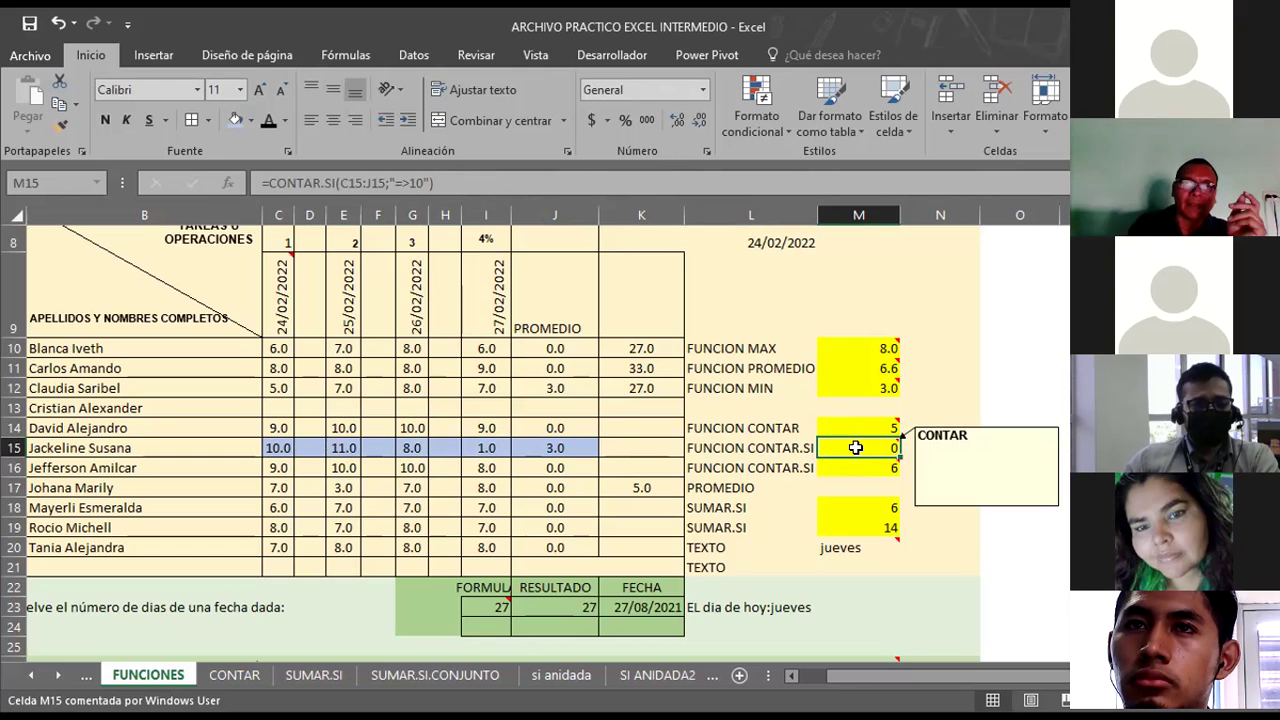
Try rewriting M15's criterion as an unquoted >=10, dismissing the resulting formula errors.
left_click(397, 181)
key("Delete")
key("Right")
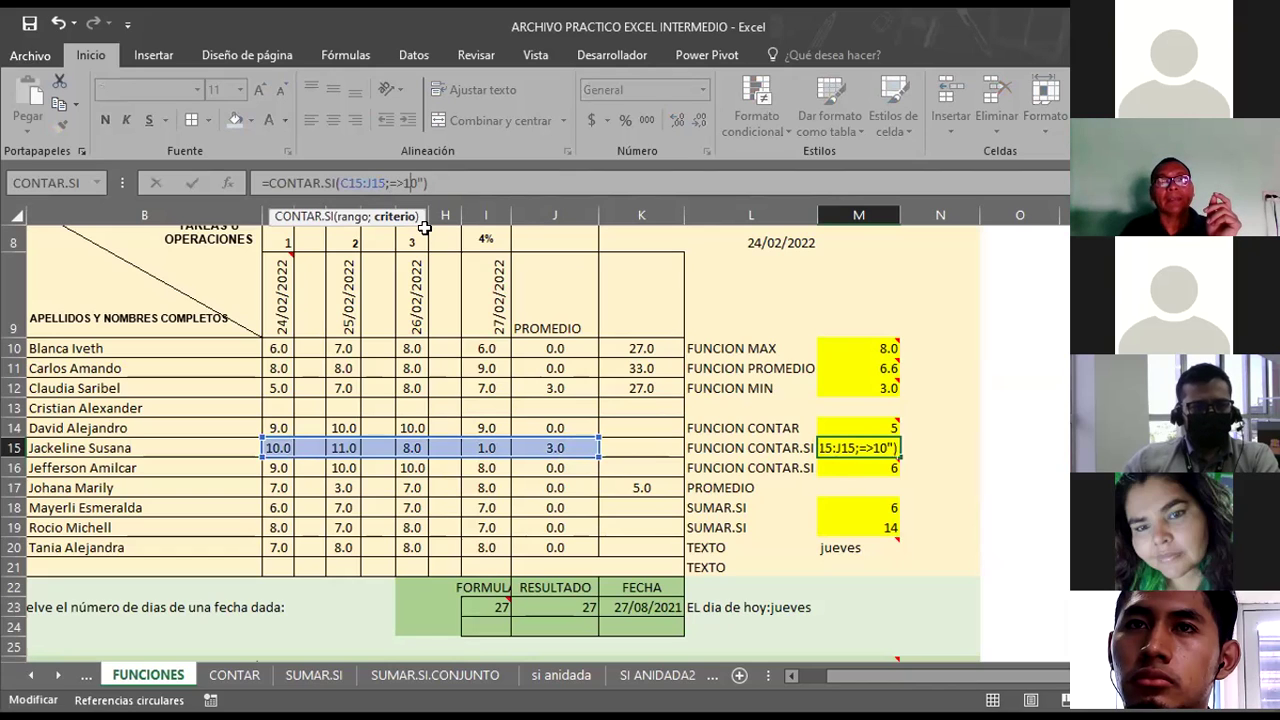
key("Delete")
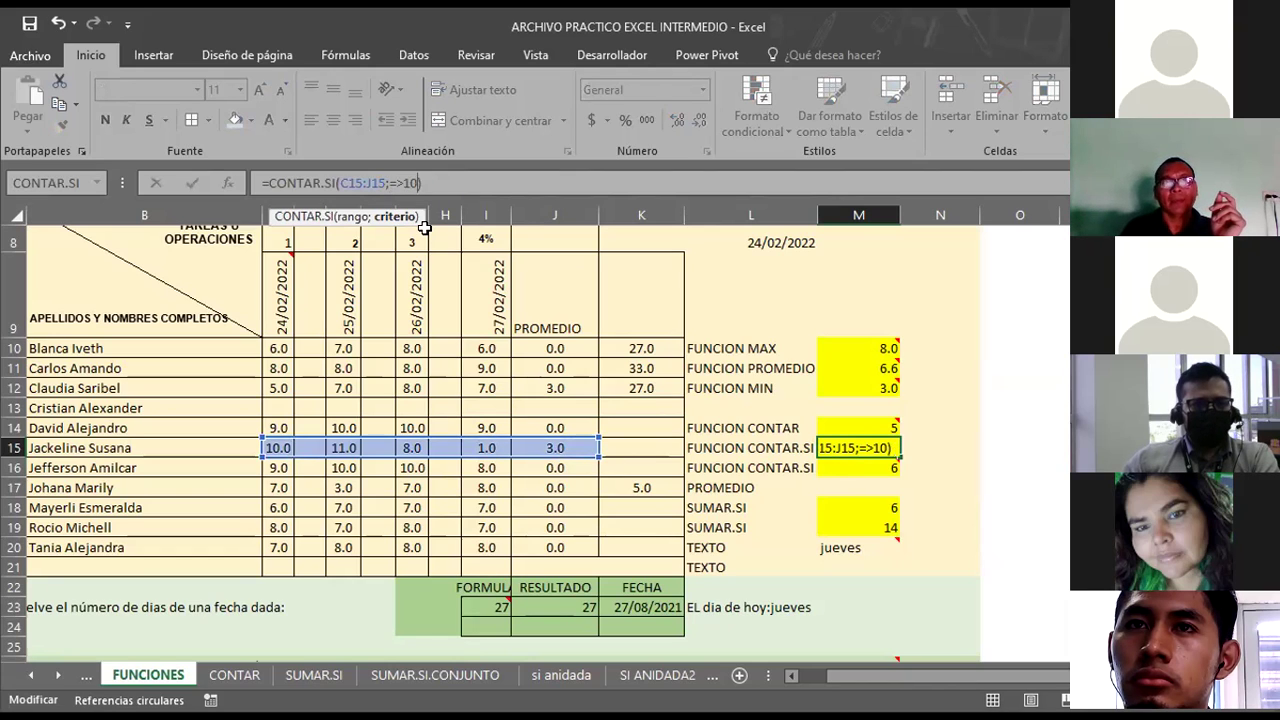
key("Return")
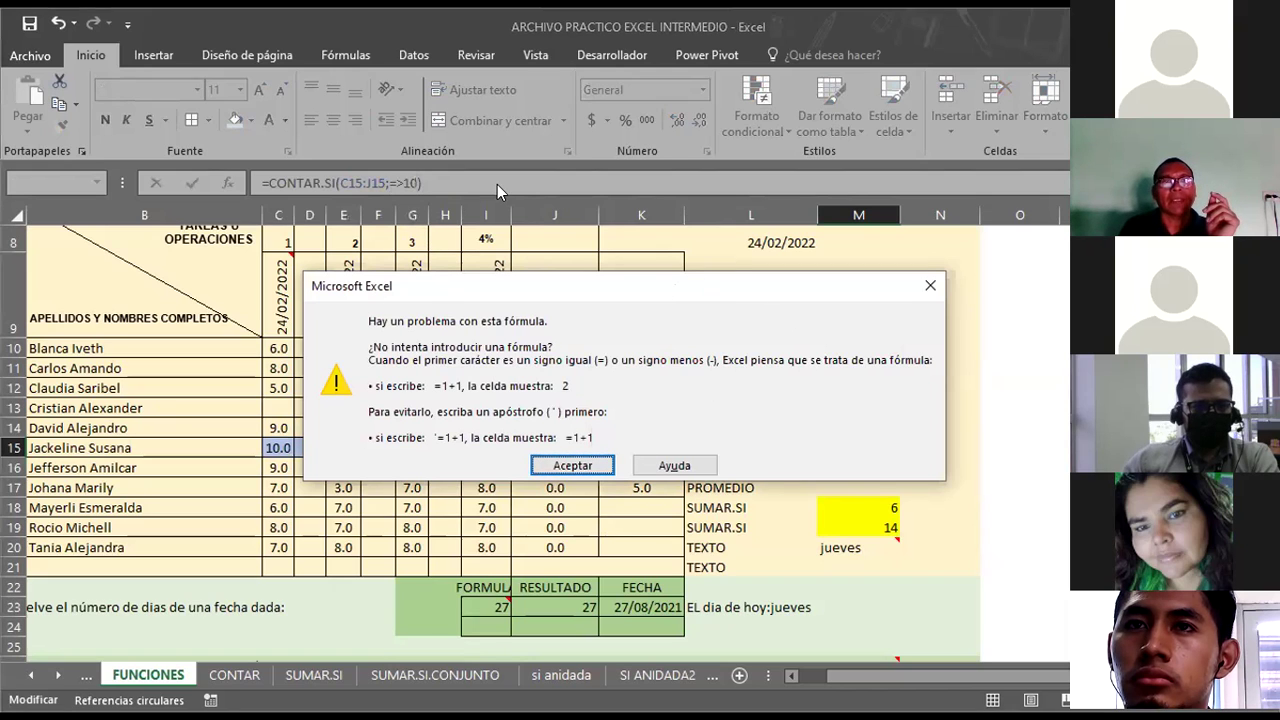
key("Return")
key("Return")
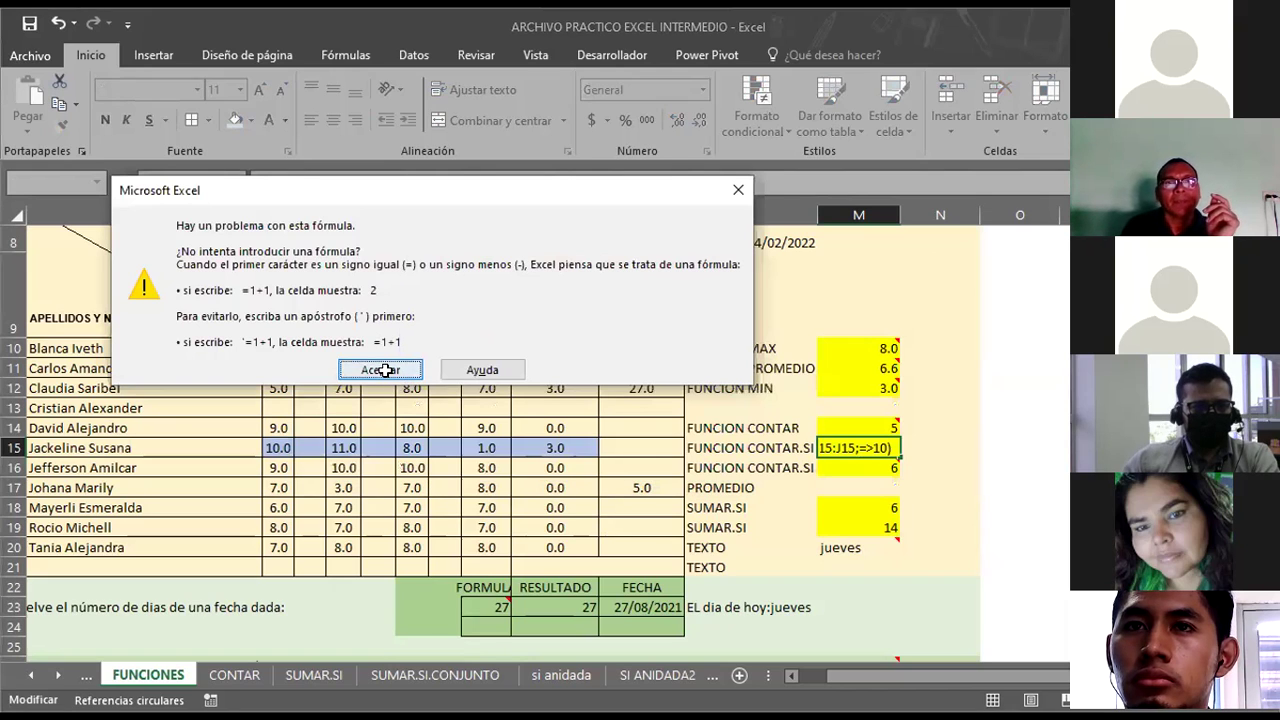
left_click(385, 370)
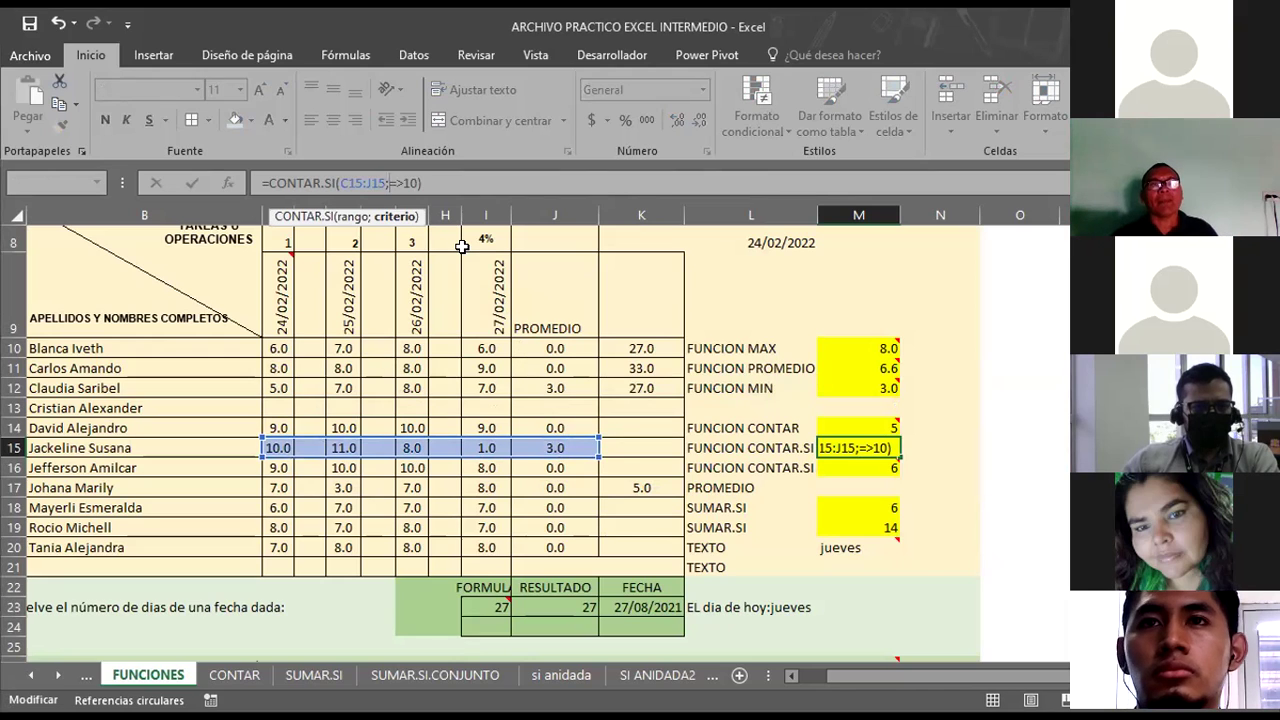
key("Delete")
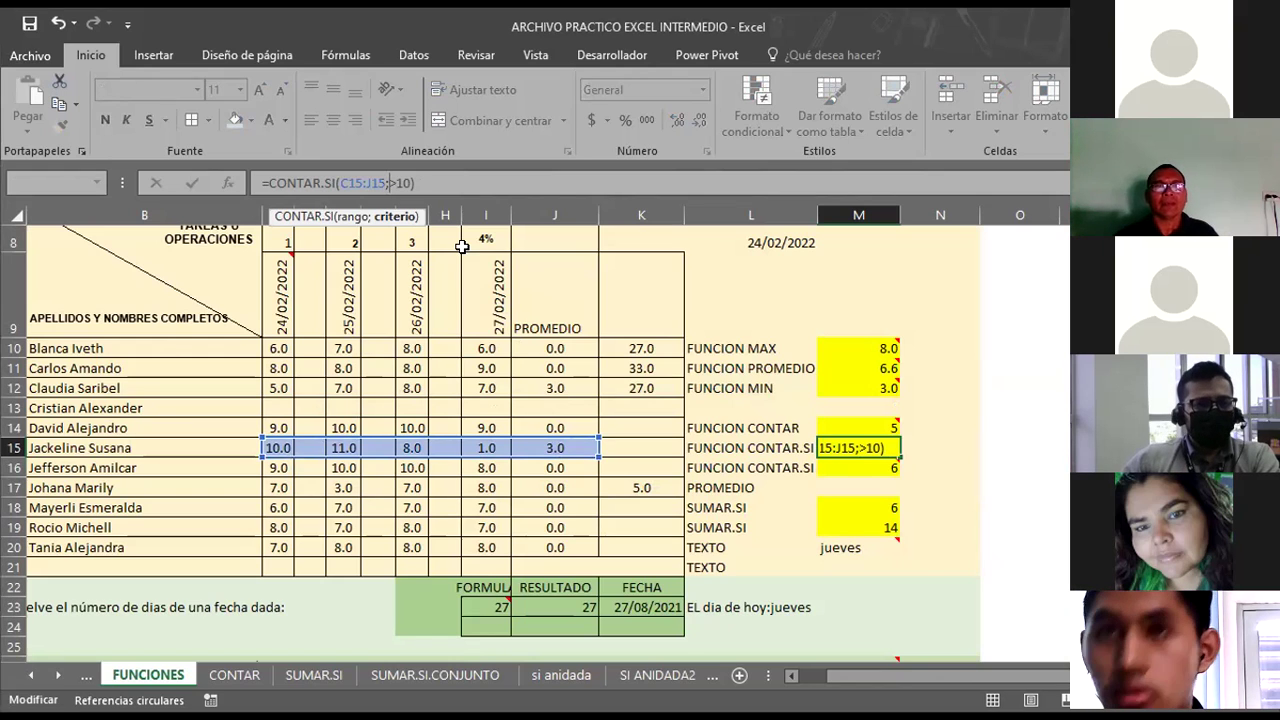
type("=")
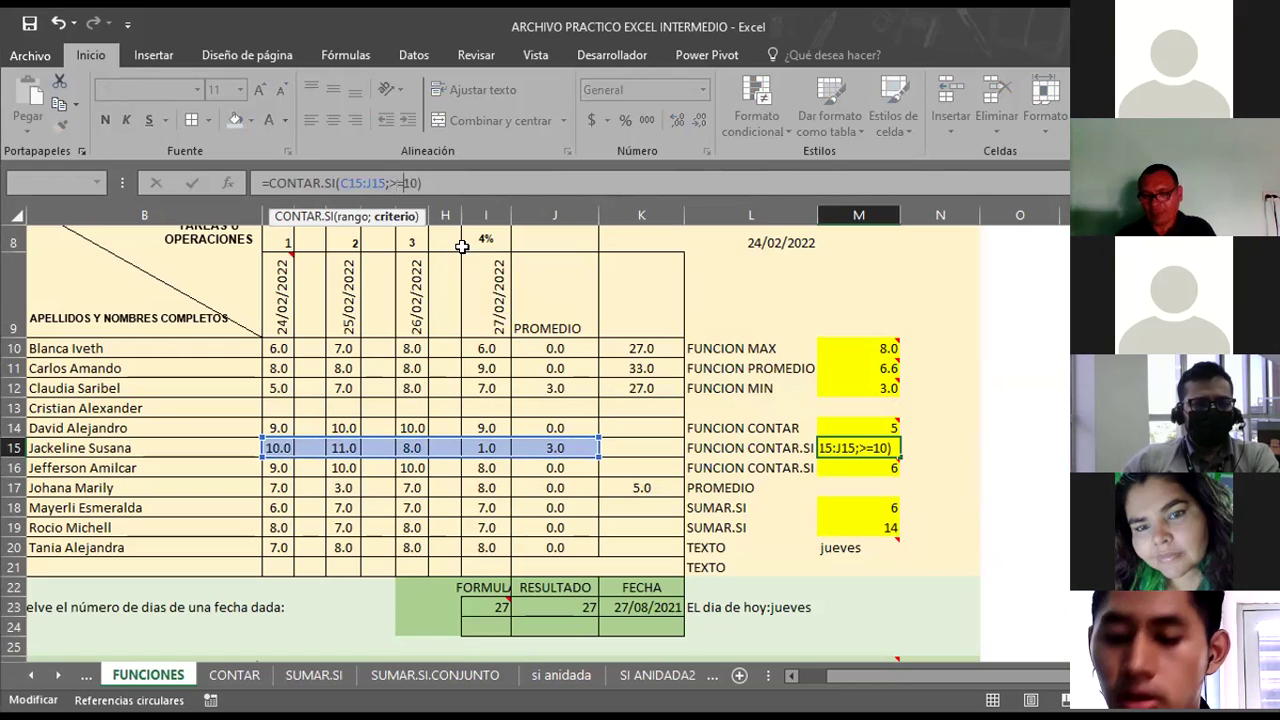
key("Return")
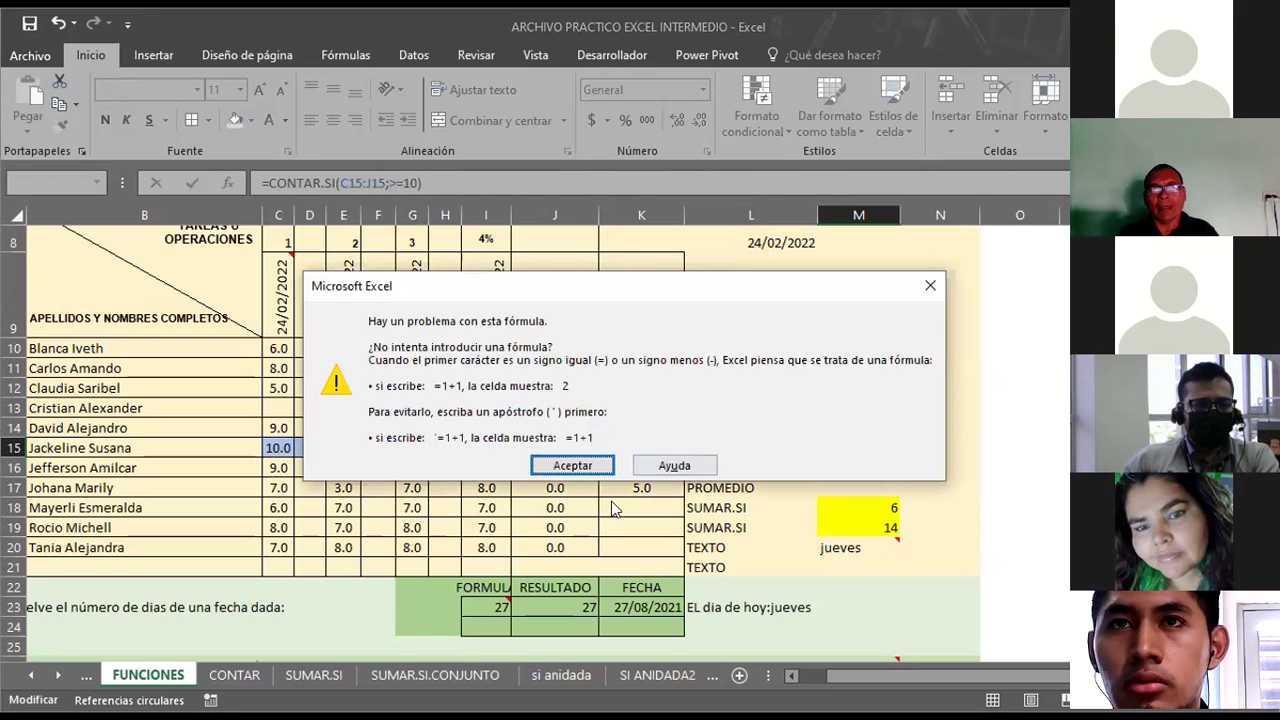
left_click(574, 467)
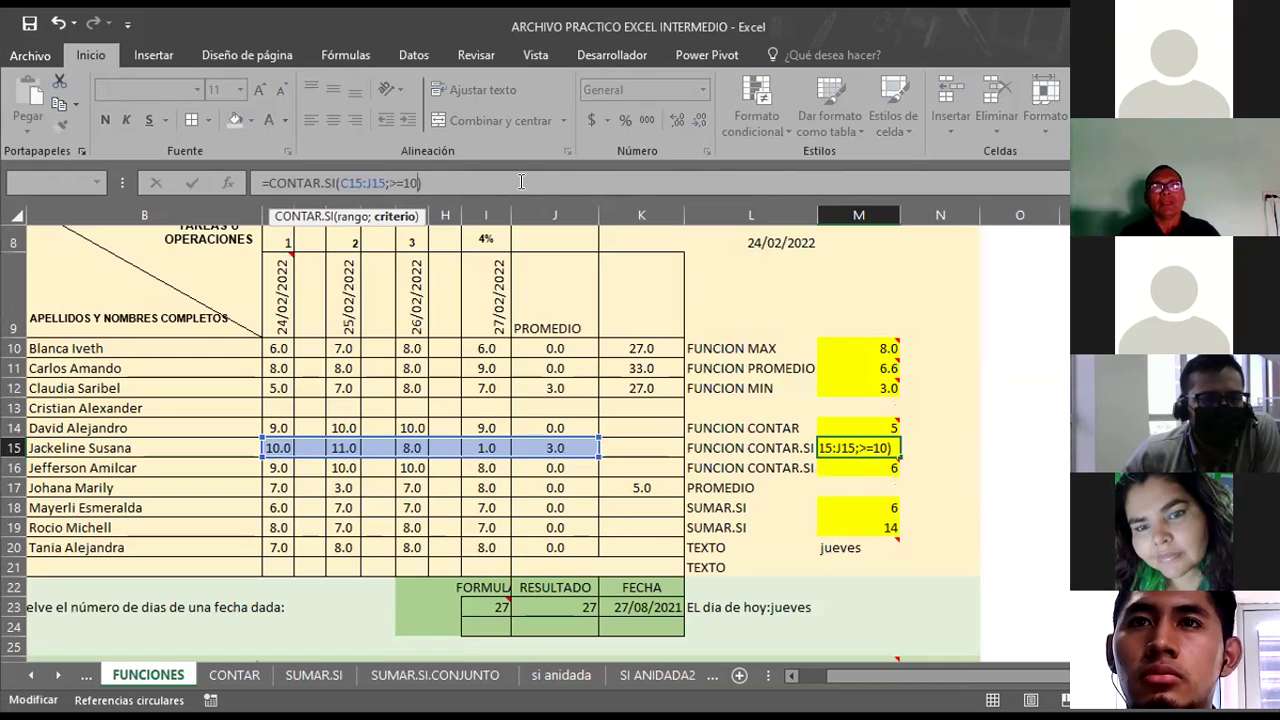
Rework and commit M15's count formula with a quoted criterion, then clear M15.
key("BackSpace")
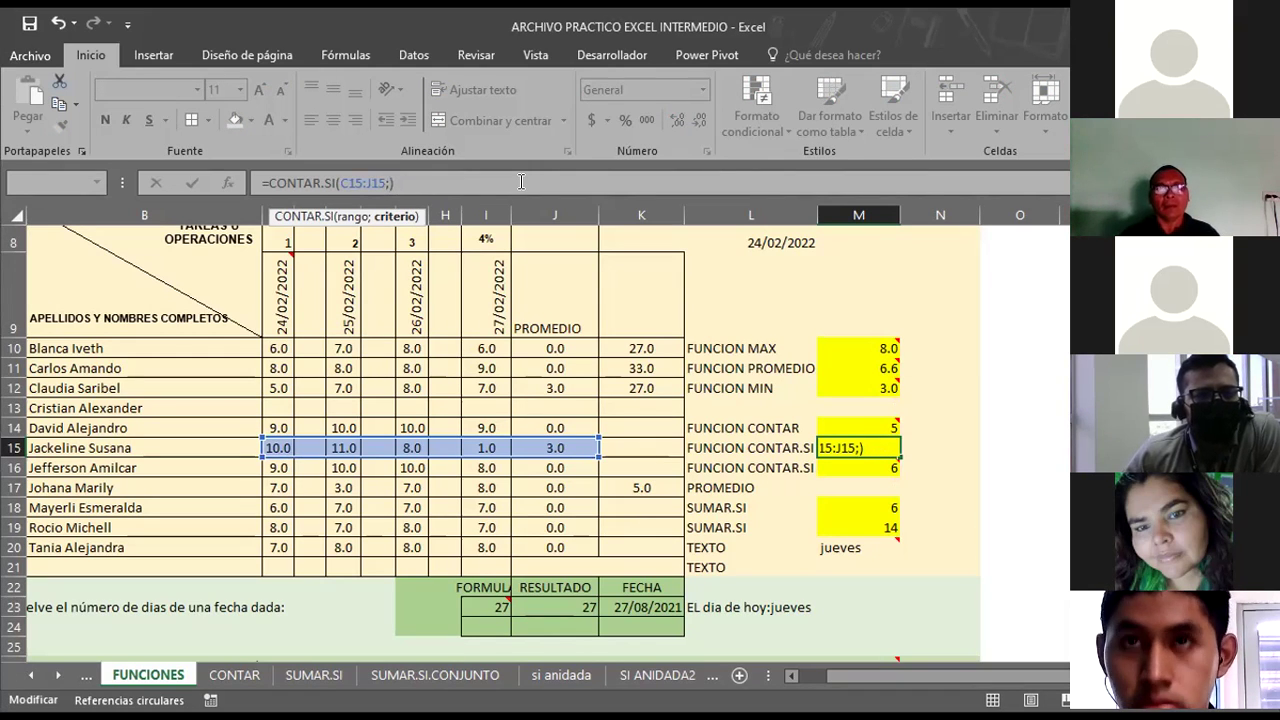
key("BackSpace")
type(">=10")
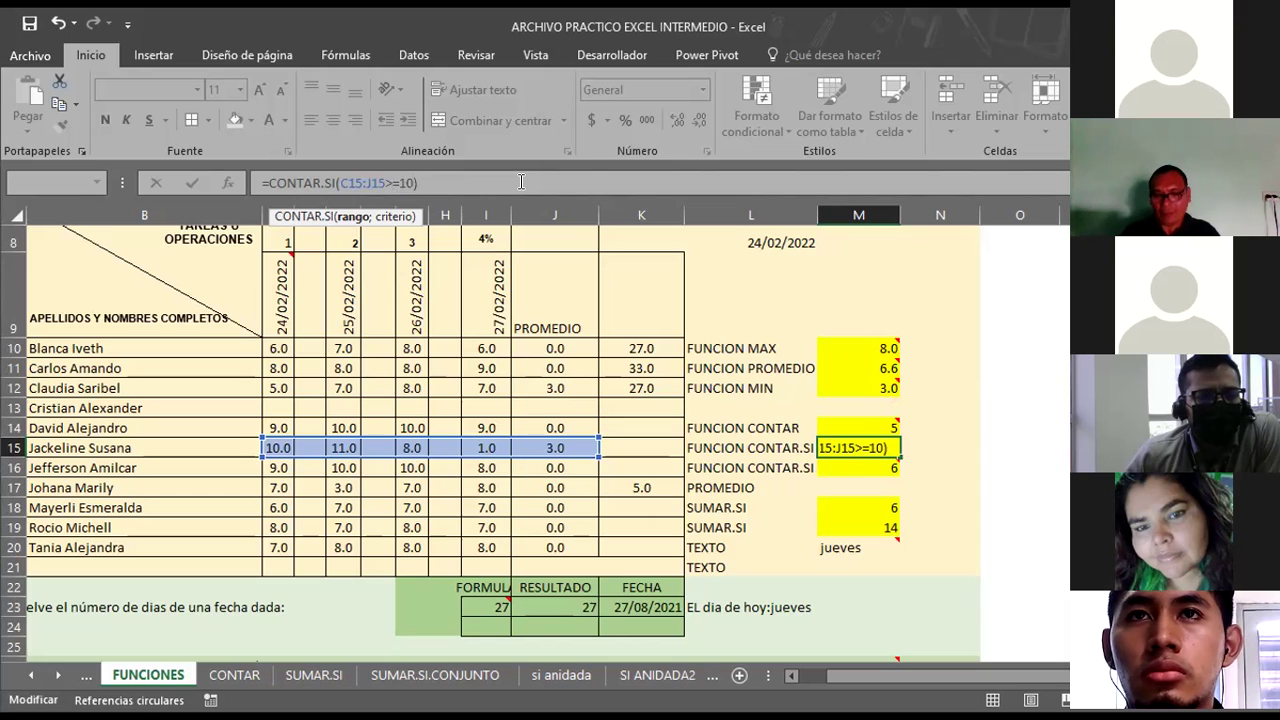
key("Return")
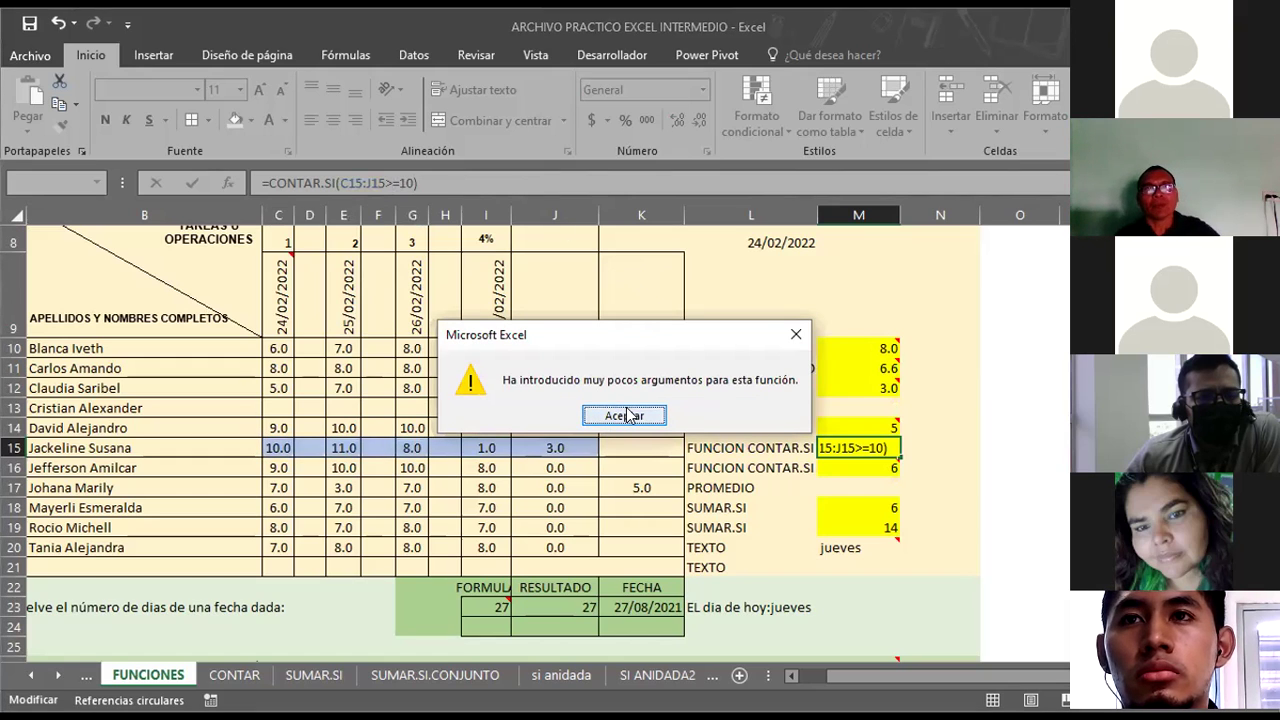
key("Return")
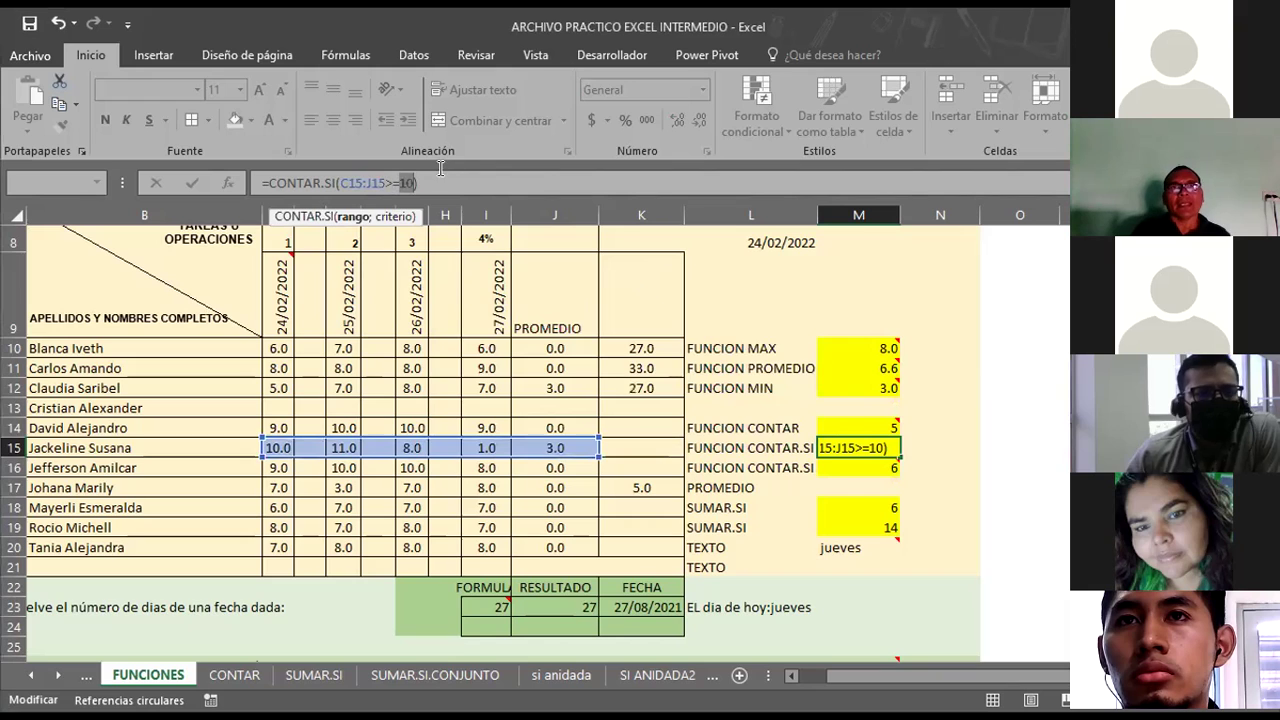
left_click(413, 177)
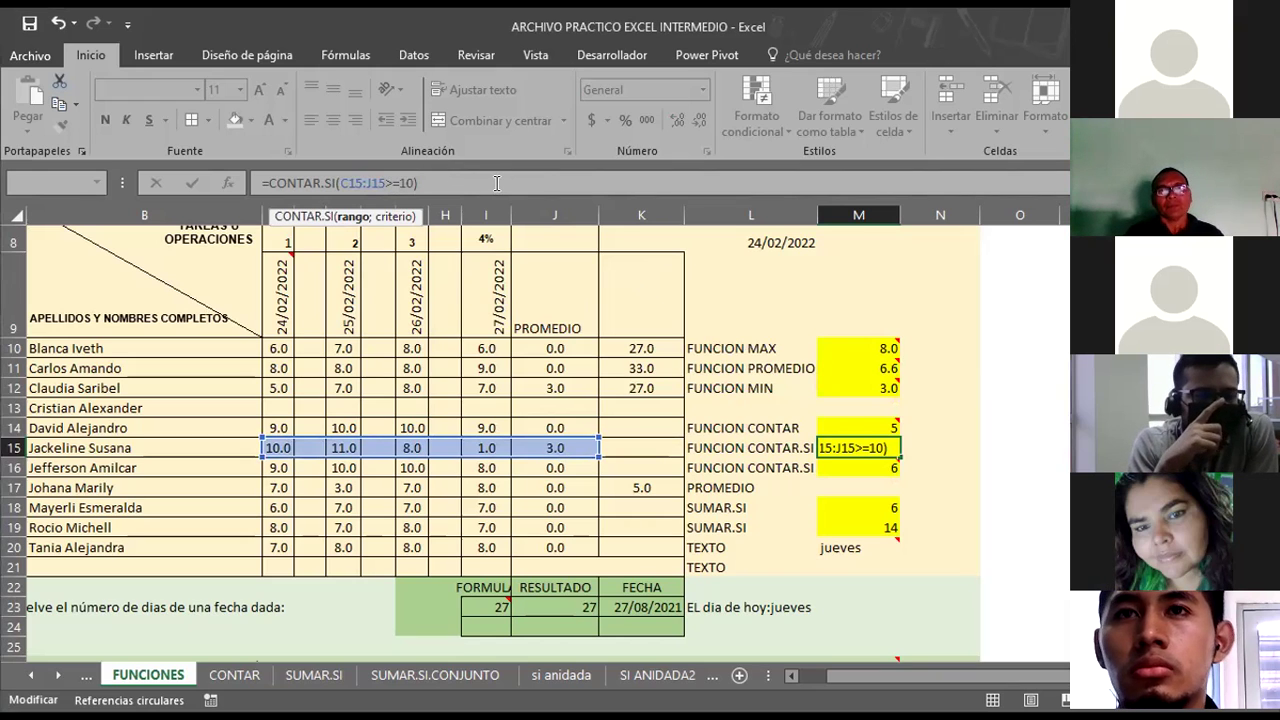
left_click(886, 449)
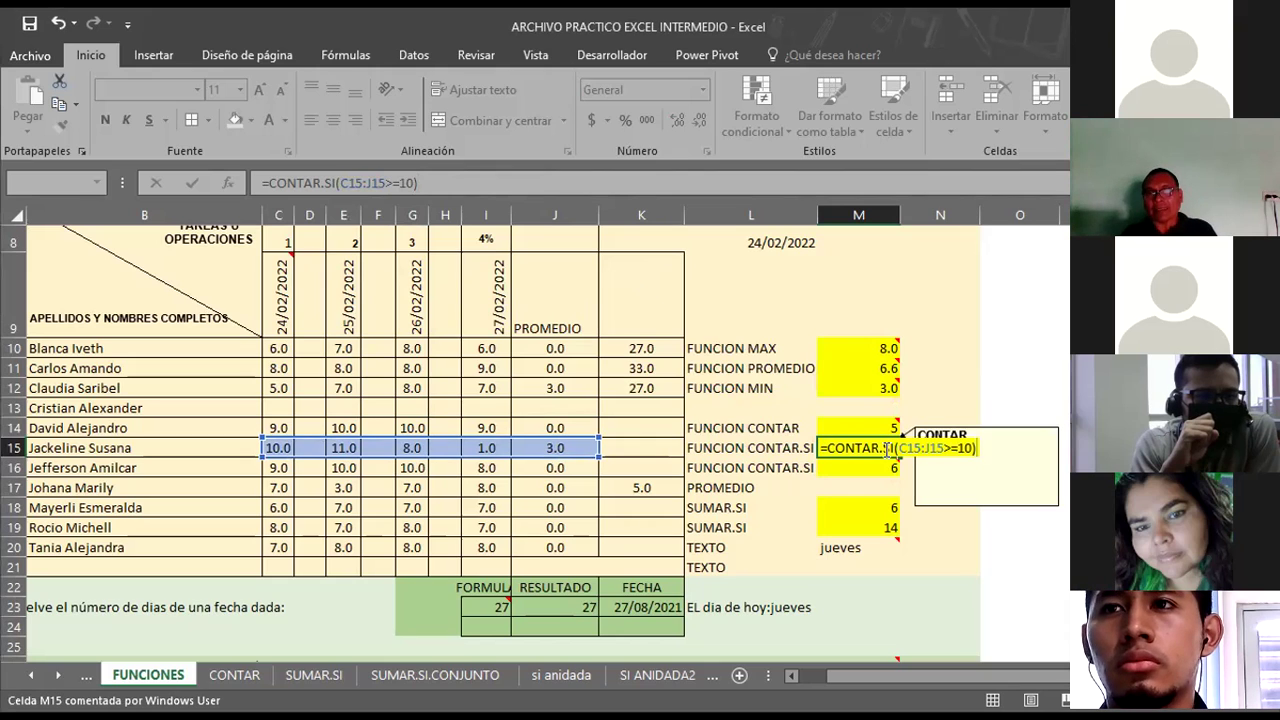
type(";\"")
key("Right")
key("Right")
key("Right")
type("\"")
key("ctrl+Return")
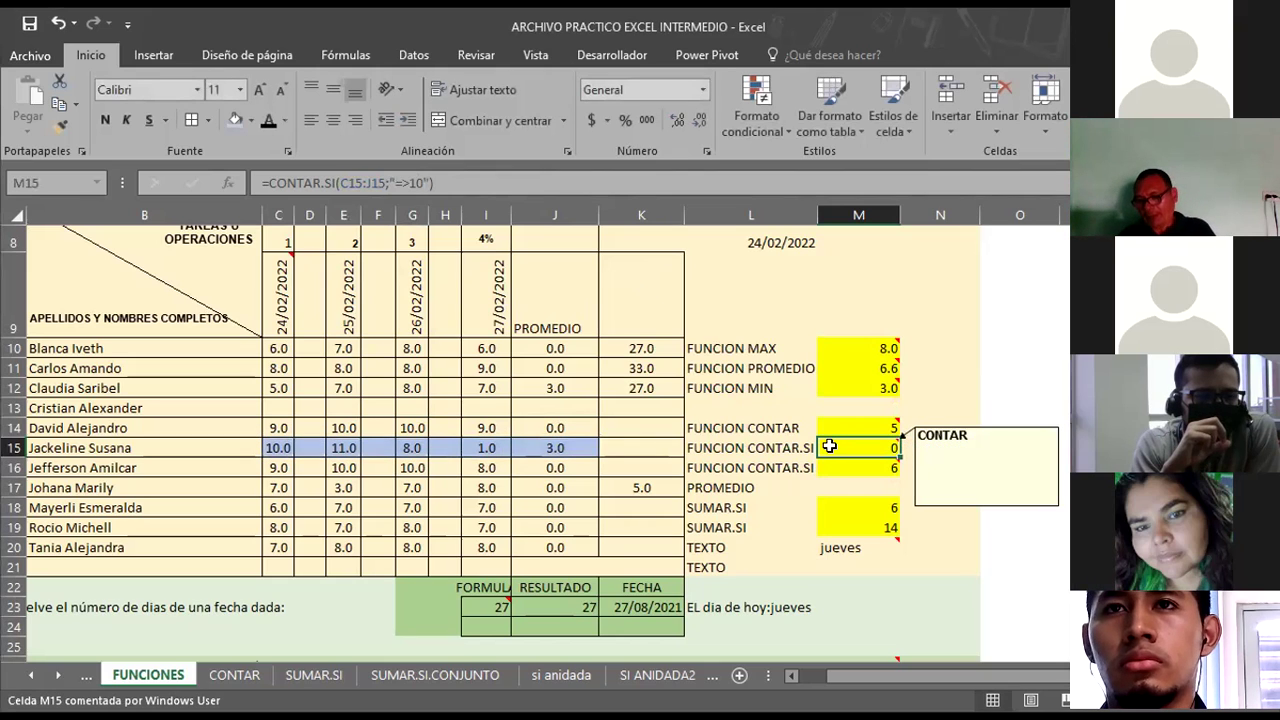
key("Delete")
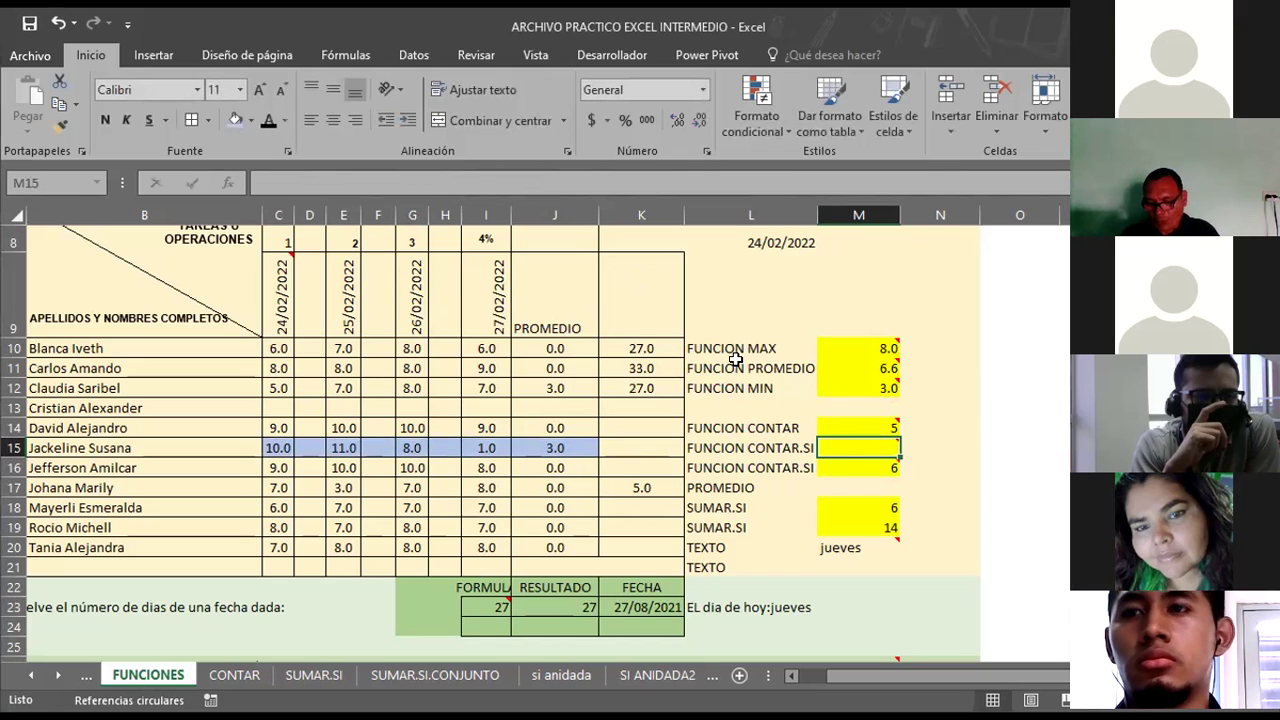
Enter =CONTAR.SI(C15:J15;">10") in M15 to count scores above 10, returning 1.
type("=")
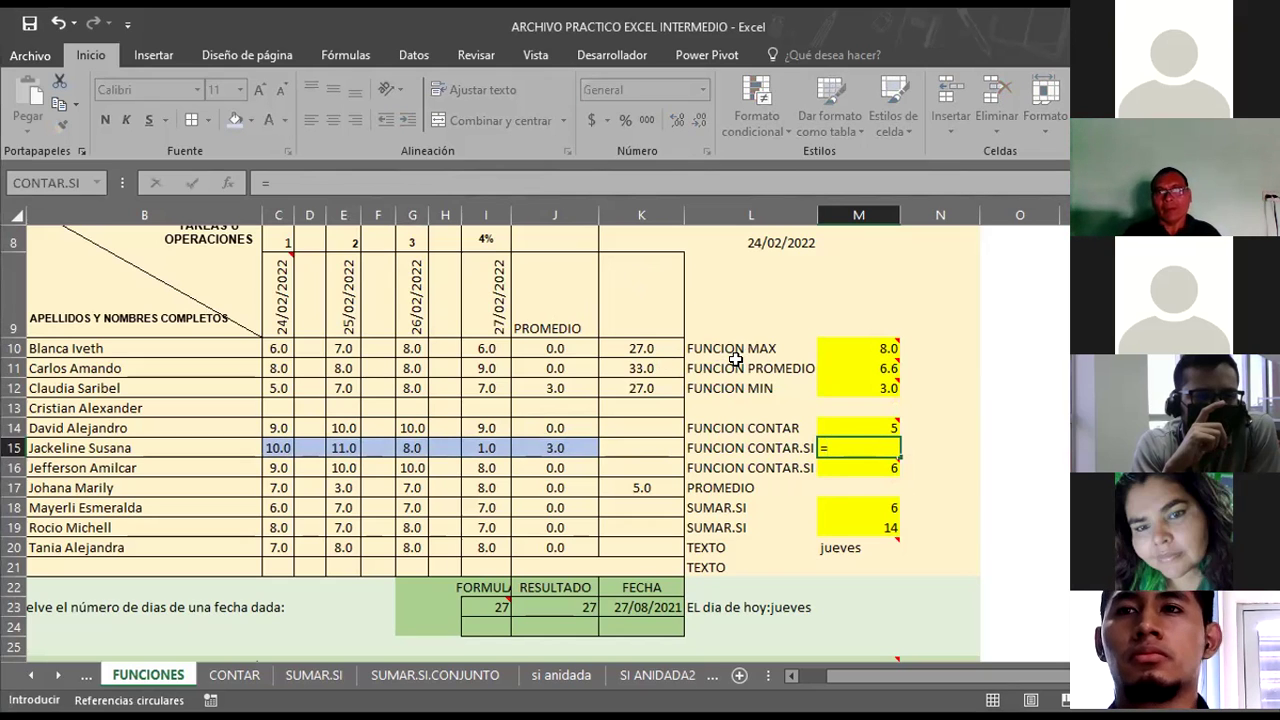
type("contar")
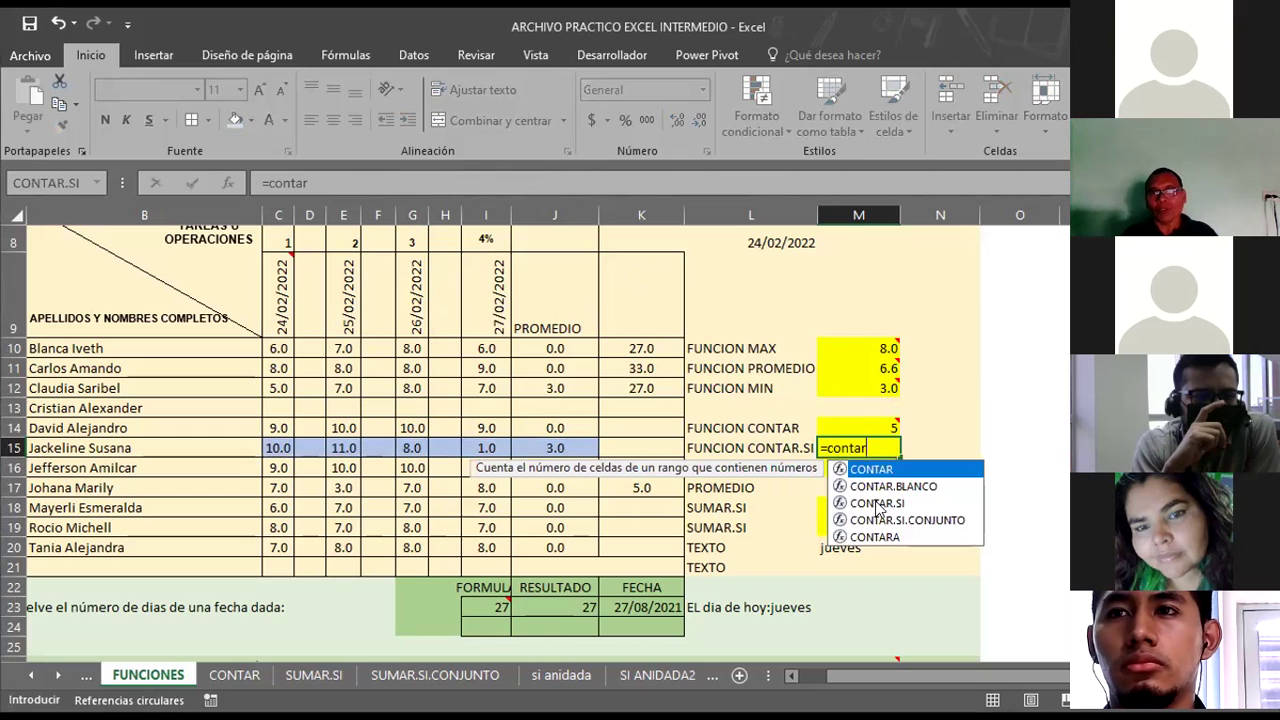
left_click(878, 504)
double_click(875, 502)
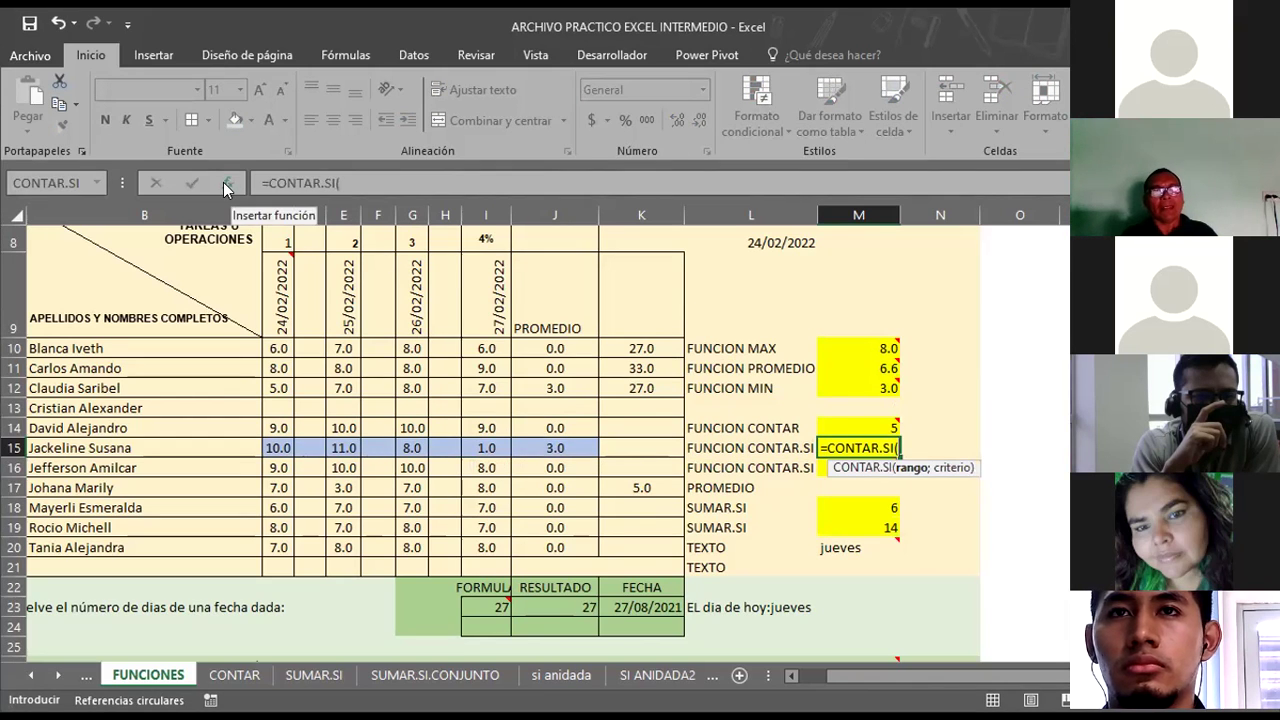
left_click(223, 182)
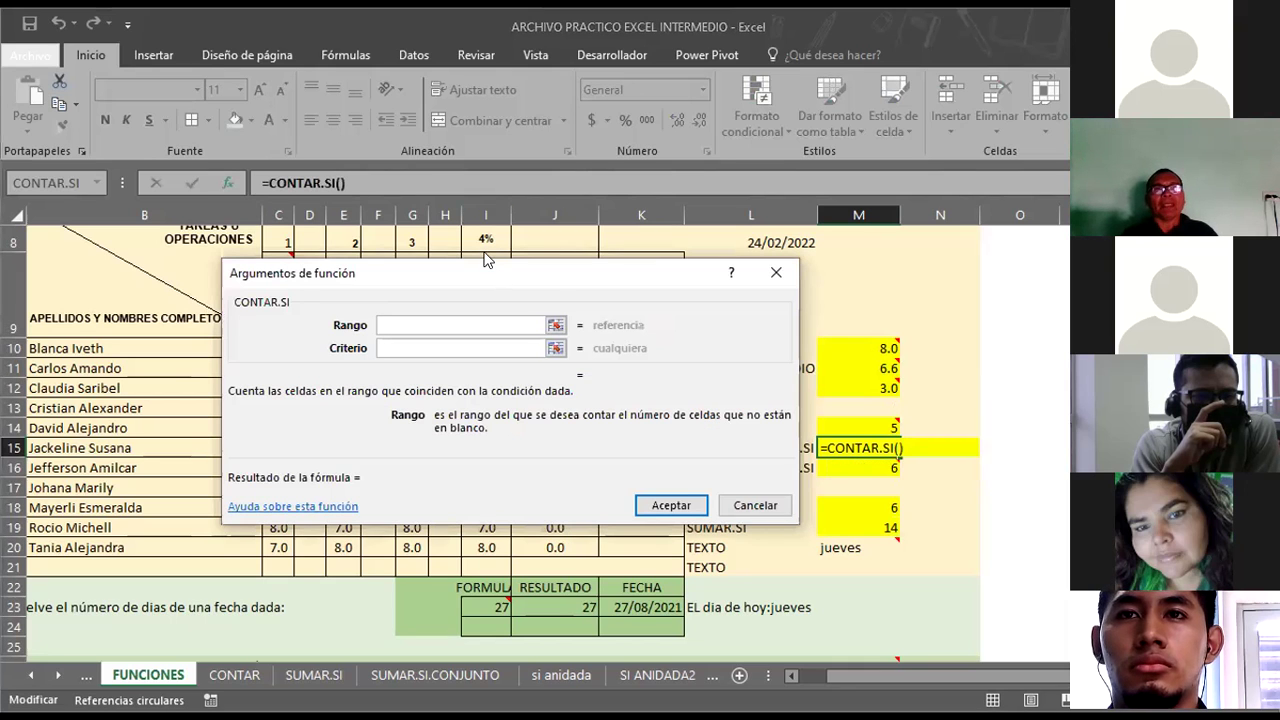
left_click_drag(484, 256, 362, 90)
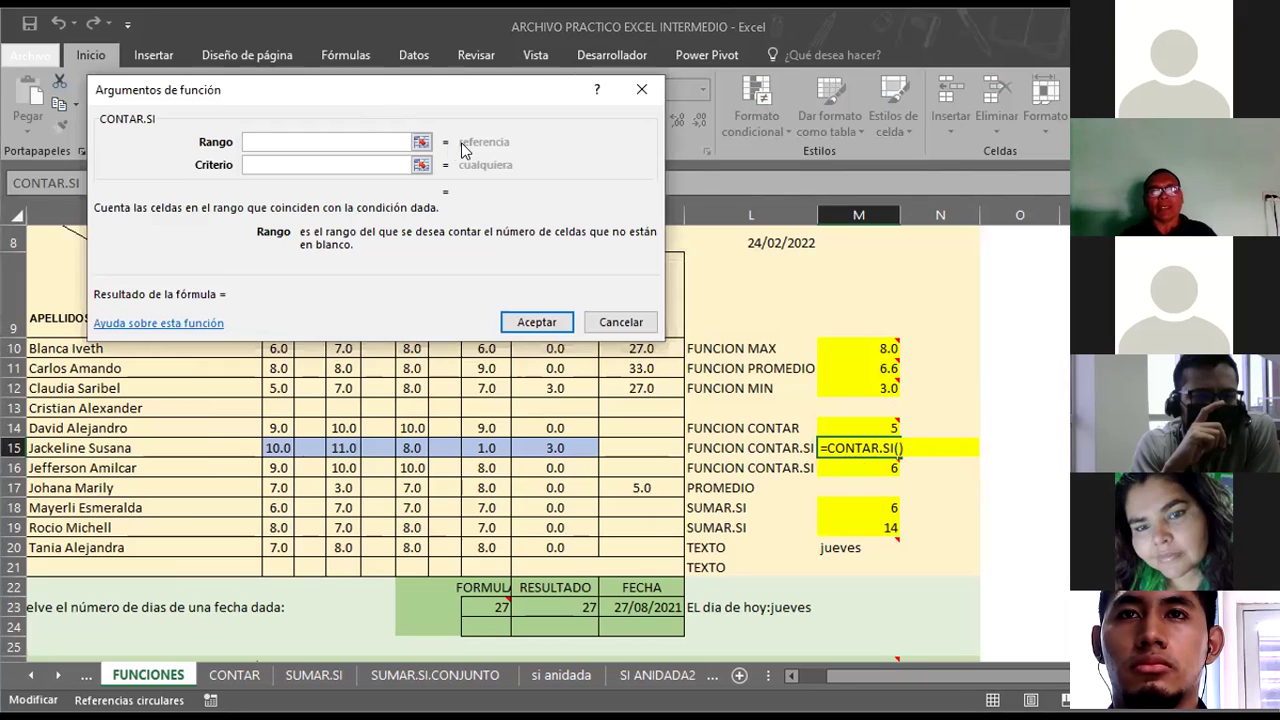
left_click(271, 448)
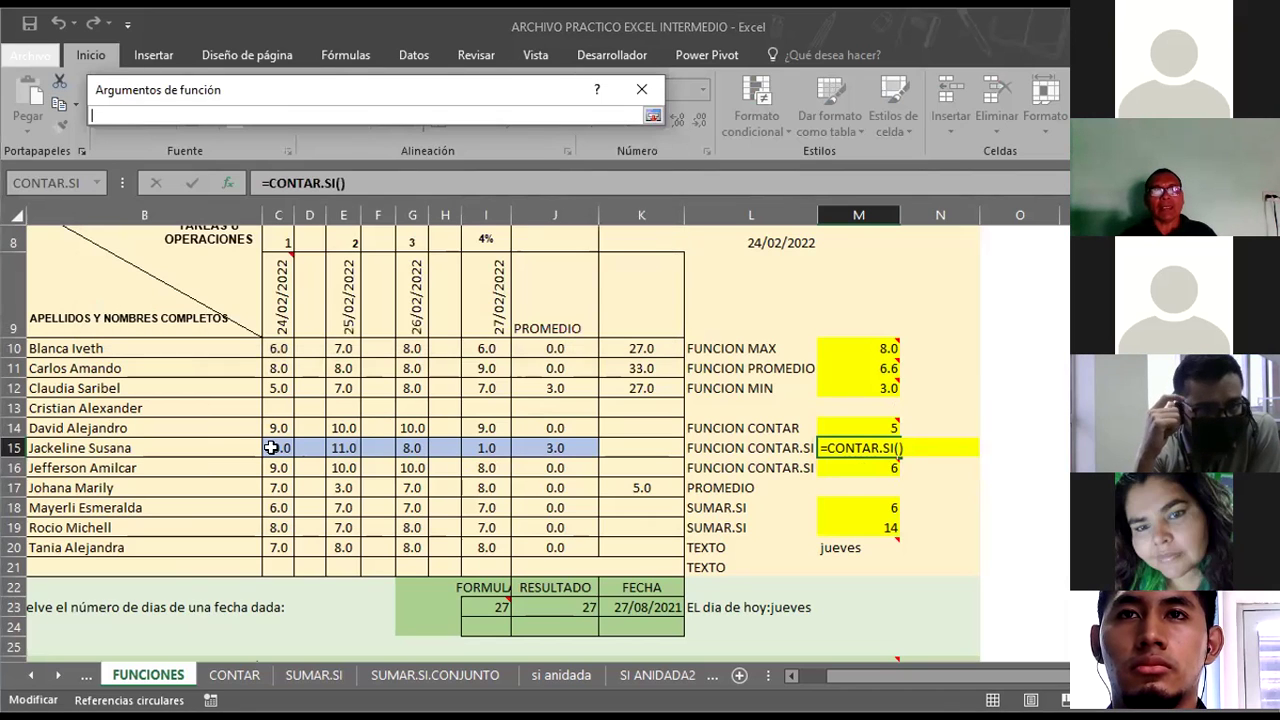
left_click_drag(271, 448, 555, 448)
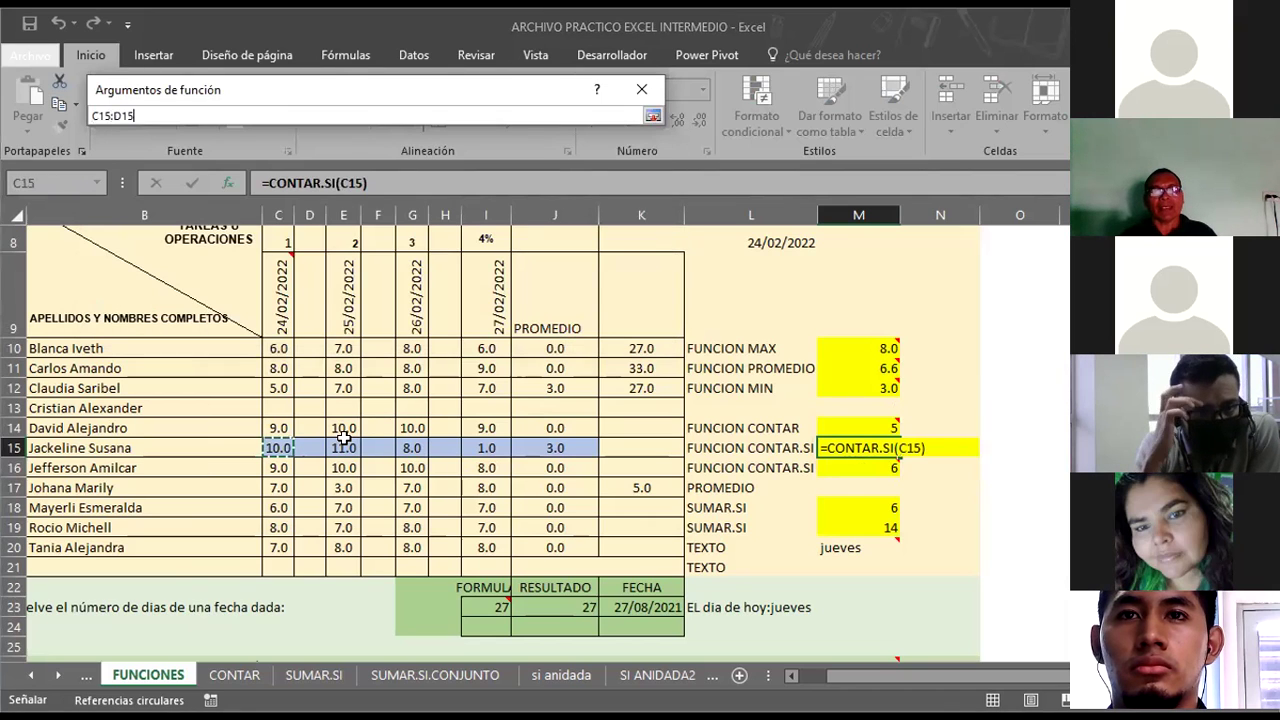
left_click(652, 116)
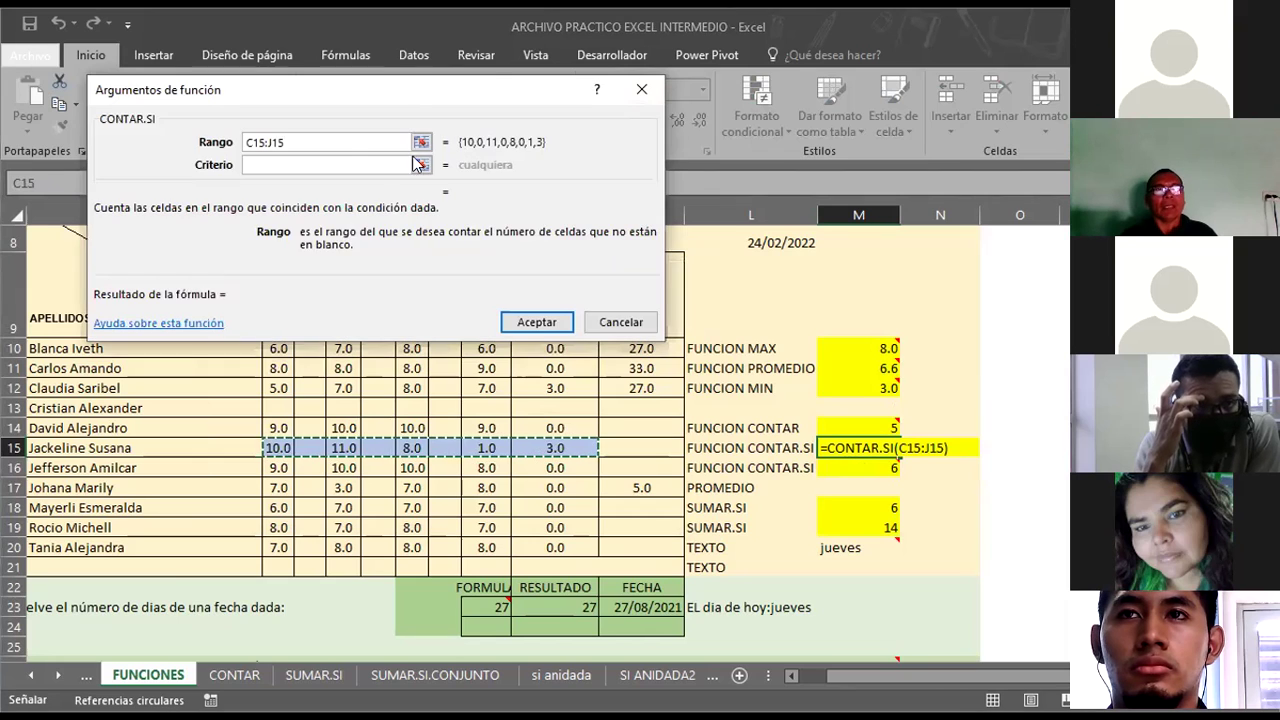
left_click(305, 166)
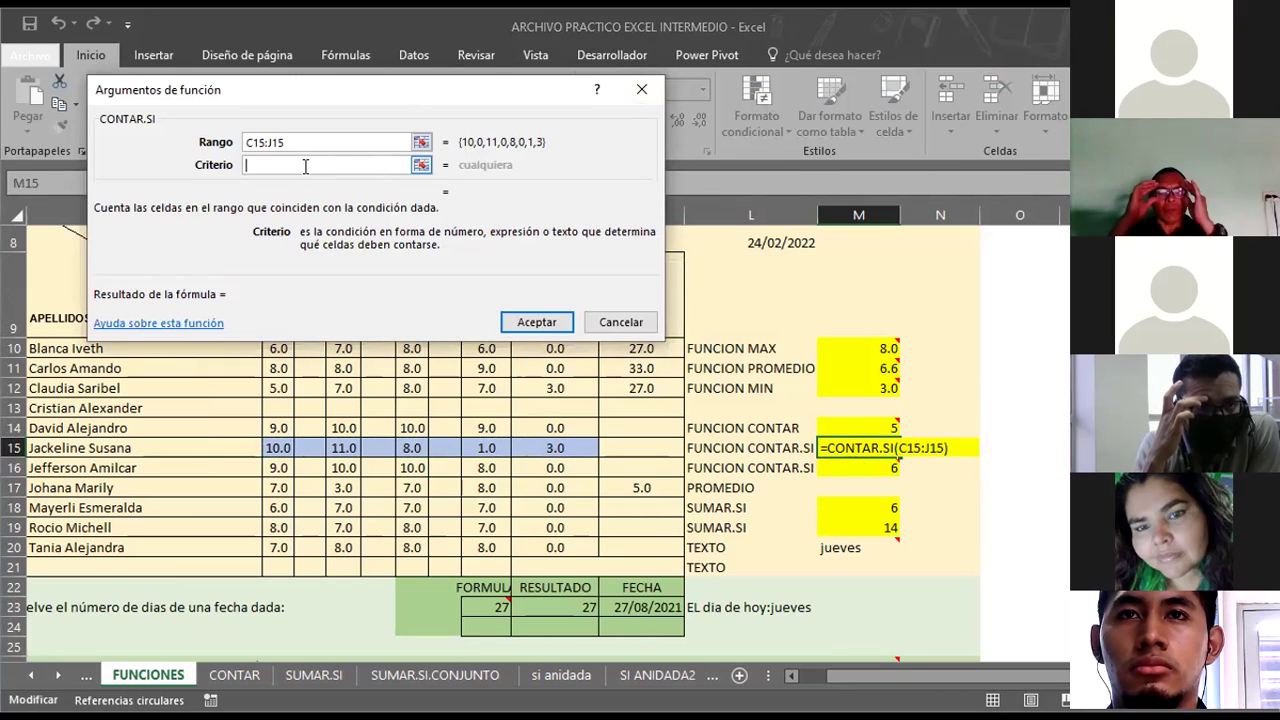
type(">10")
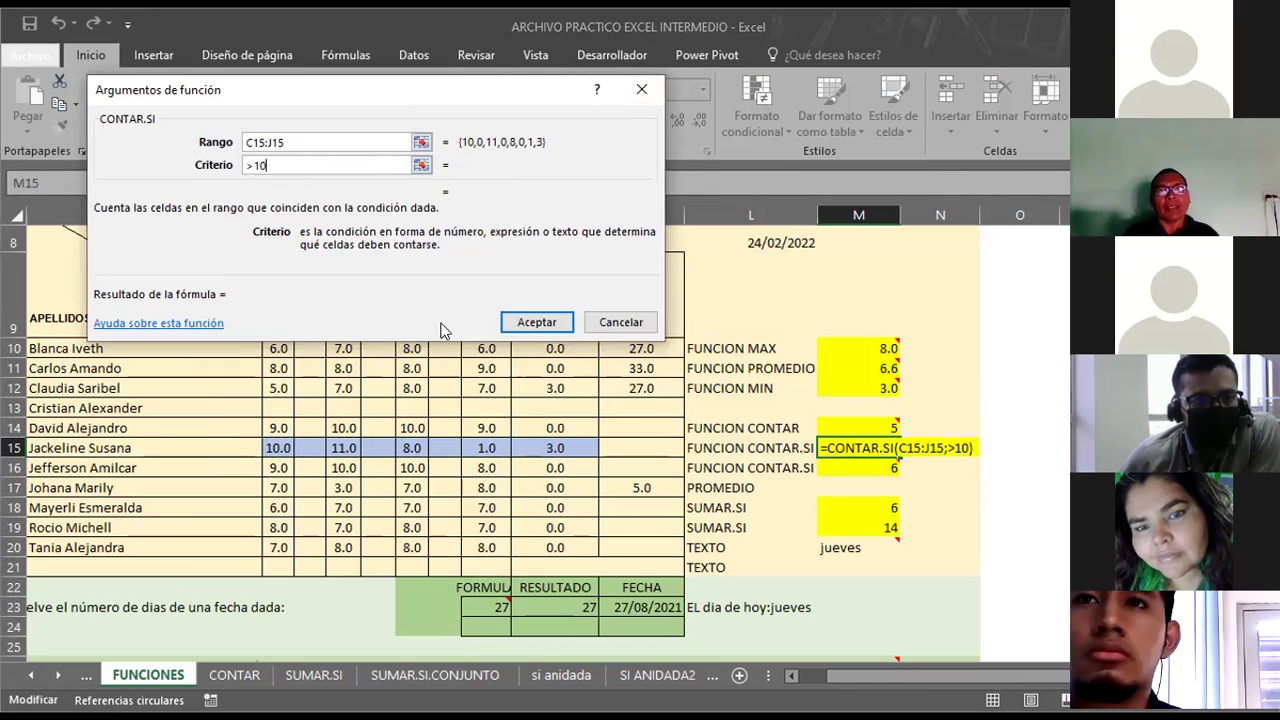
left_click(536, 322)
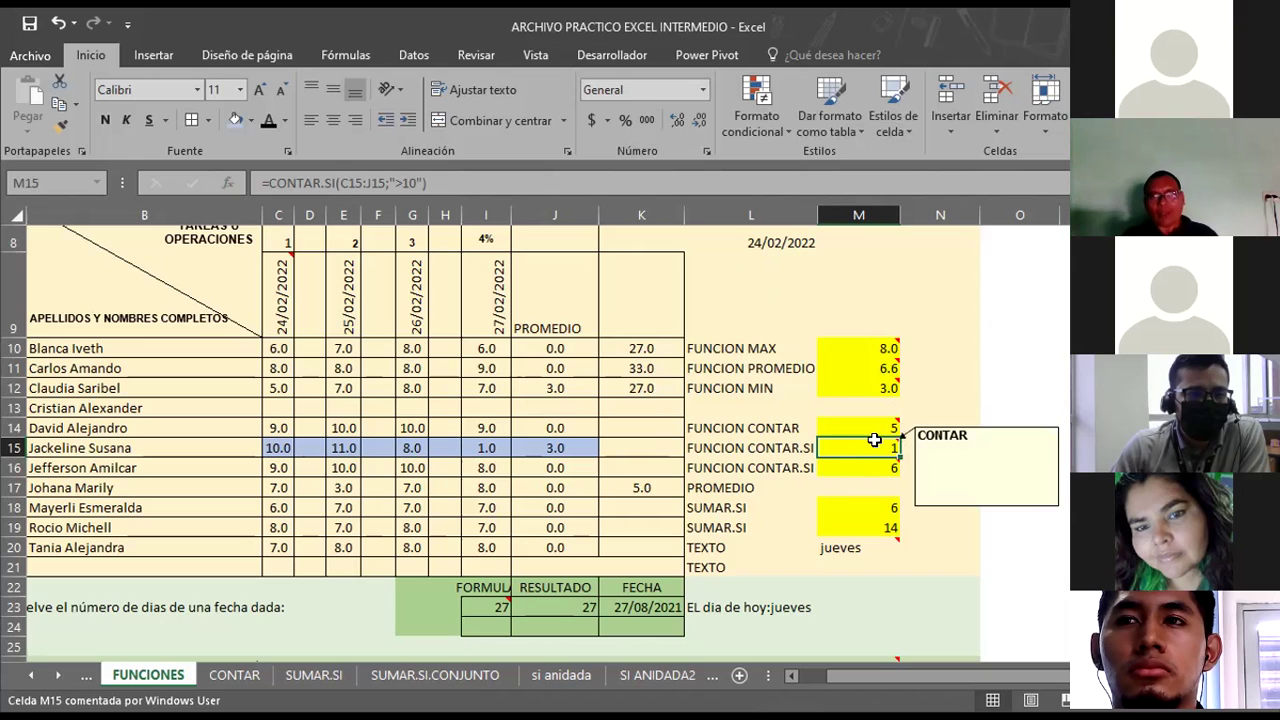
mouse_move(857, 448)
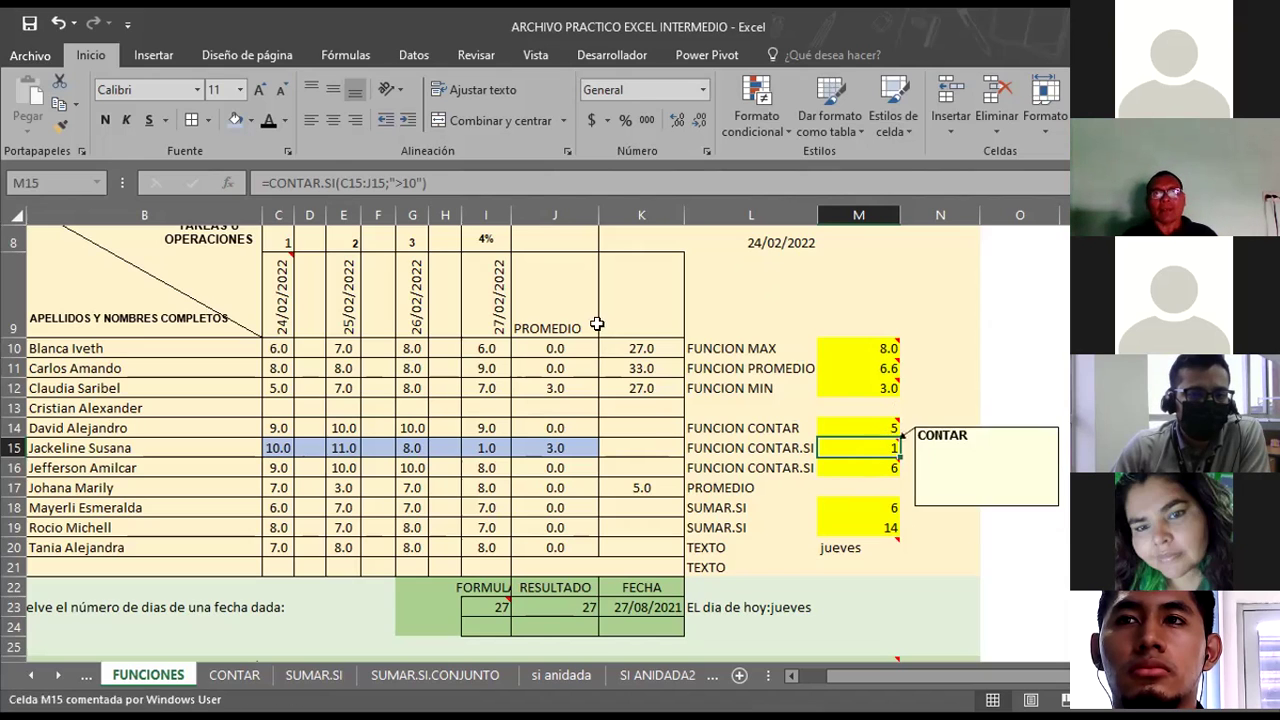
Delete the =CONTAR.SI(C15:J15;">10") formula from M15.
left_click(431, 182)
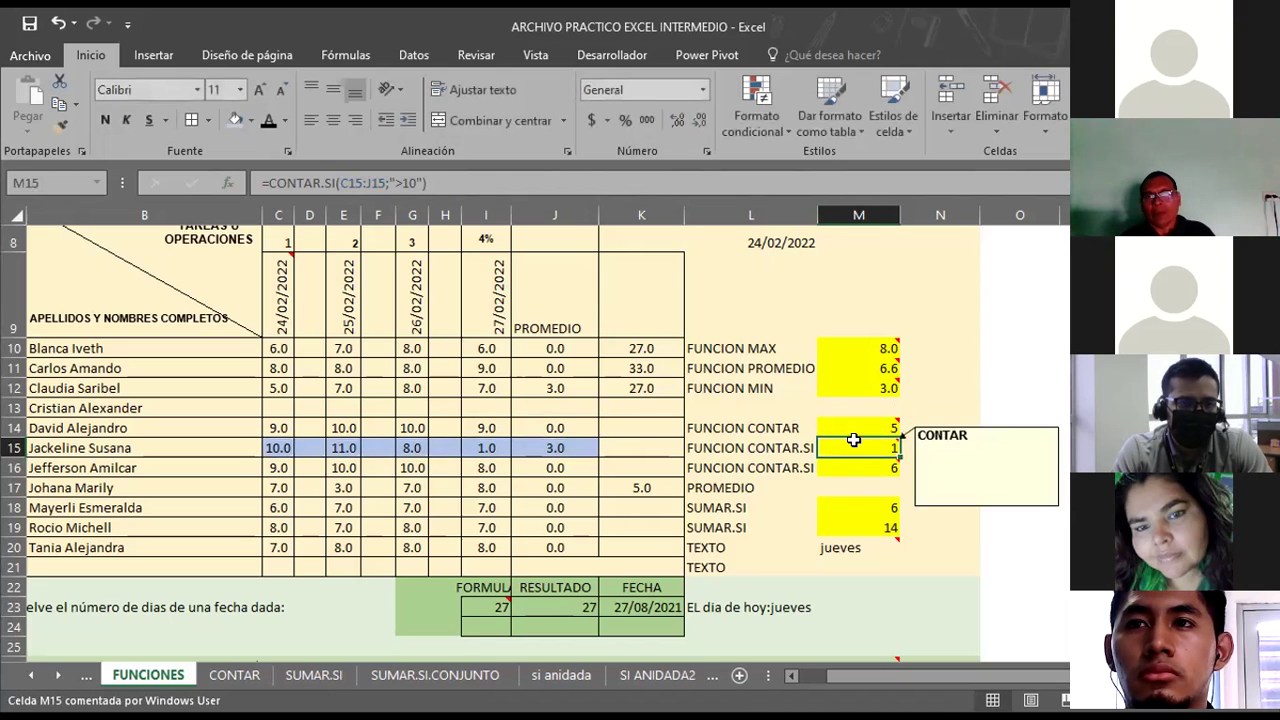
key("Delete")
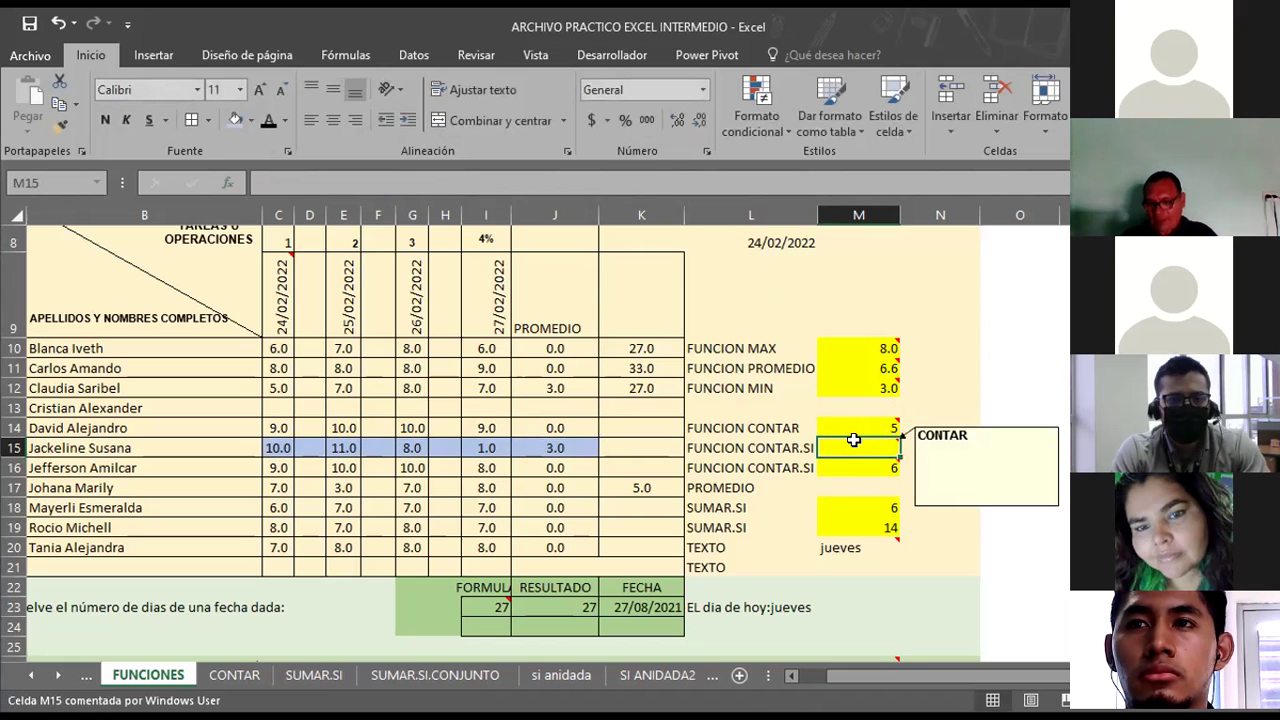
Start a CONTAR.SI in M15 with range B10:B20 and a student's name as criterion.
type("=")
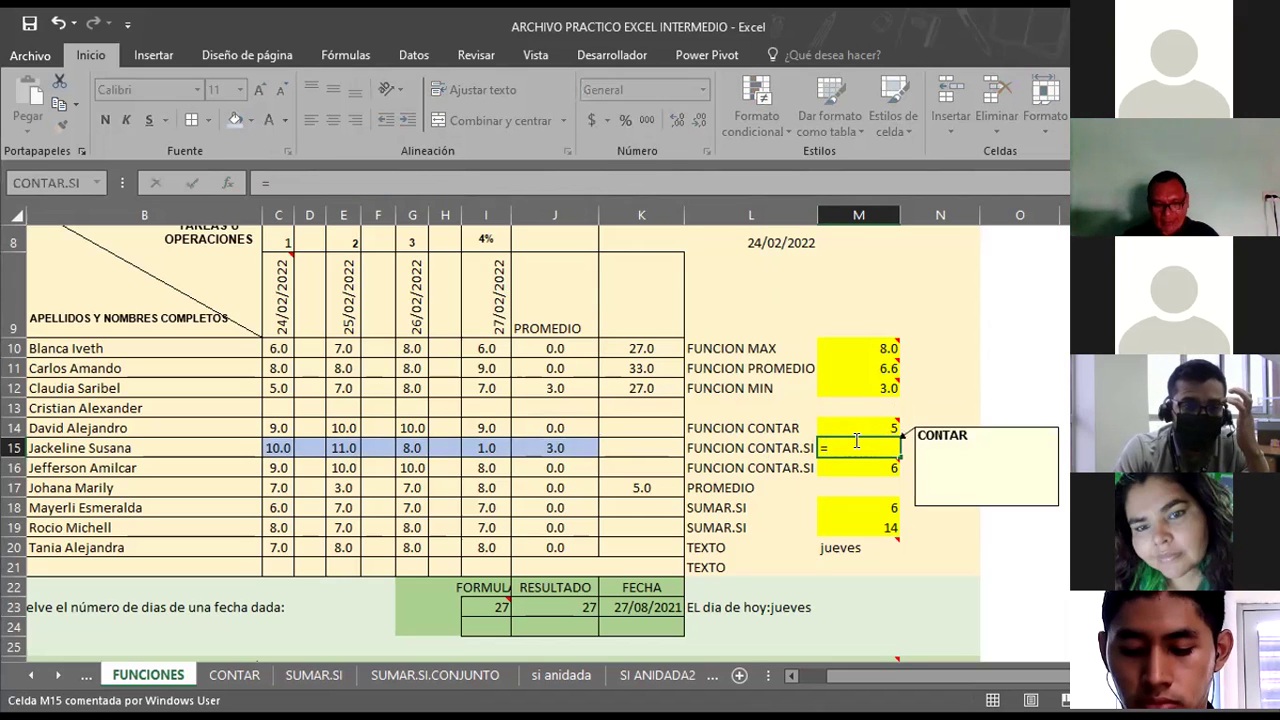
type("contar")
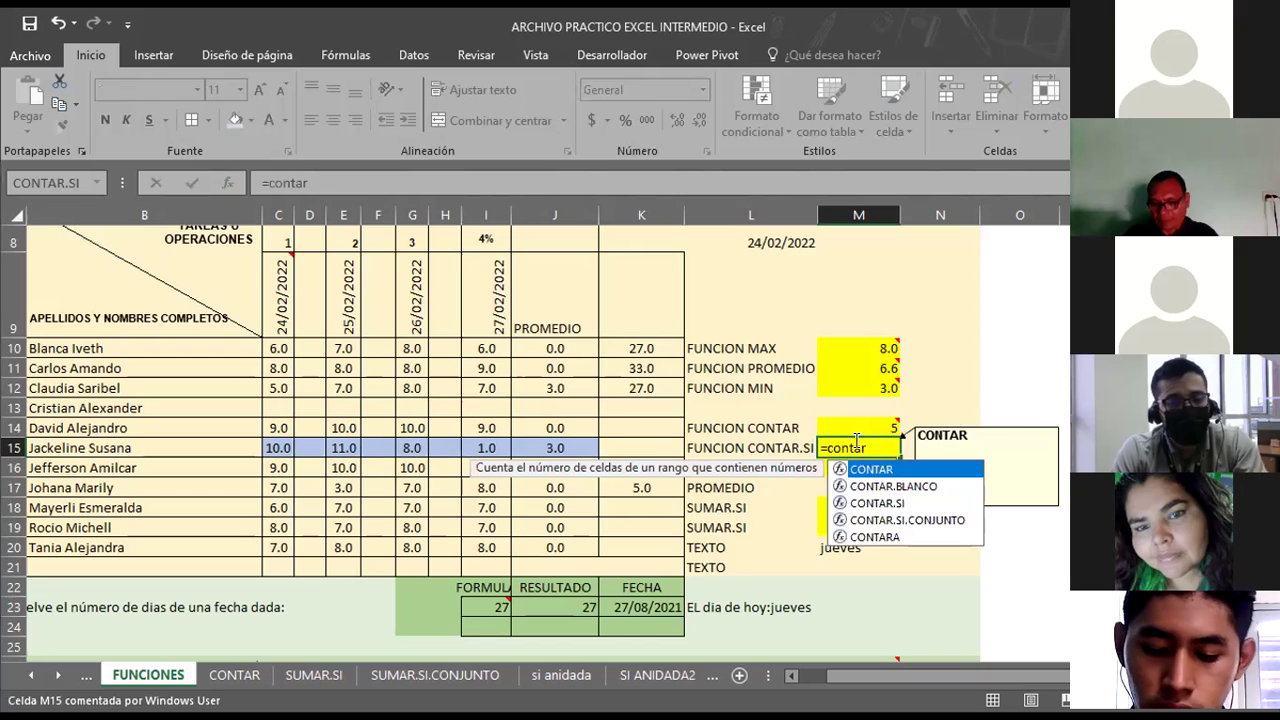
type(".si")
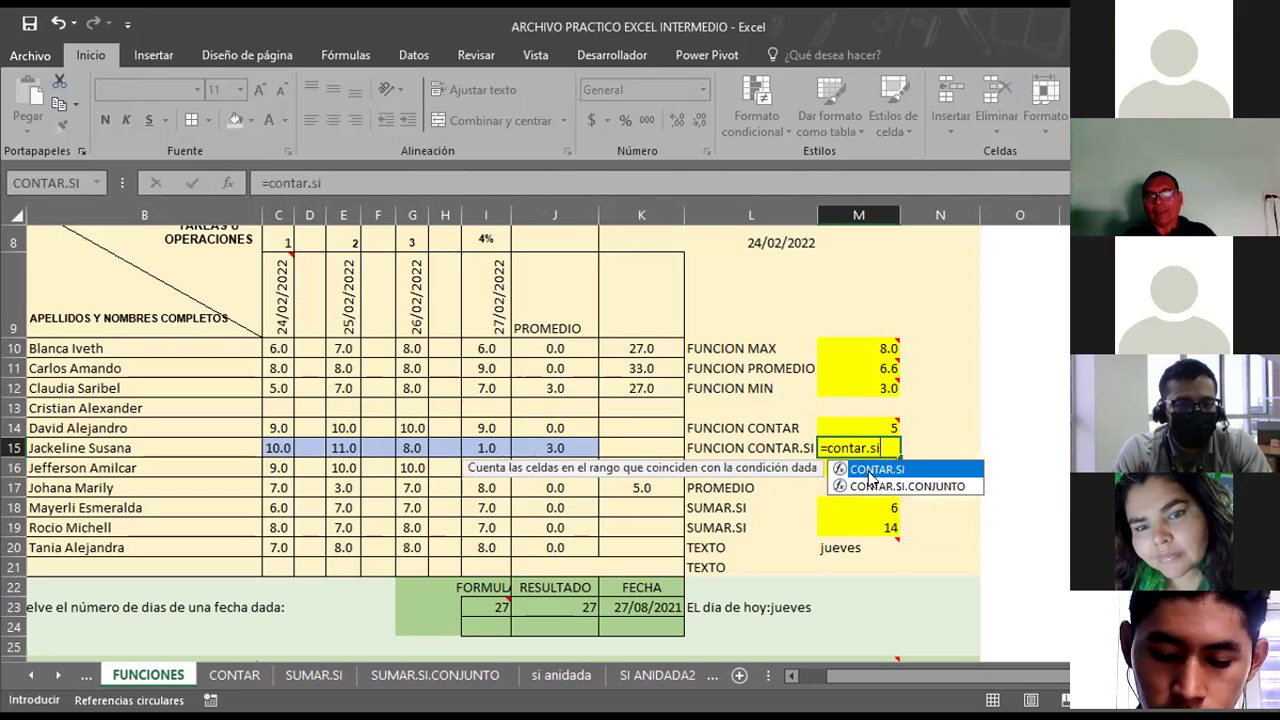
double_click(871, 477)
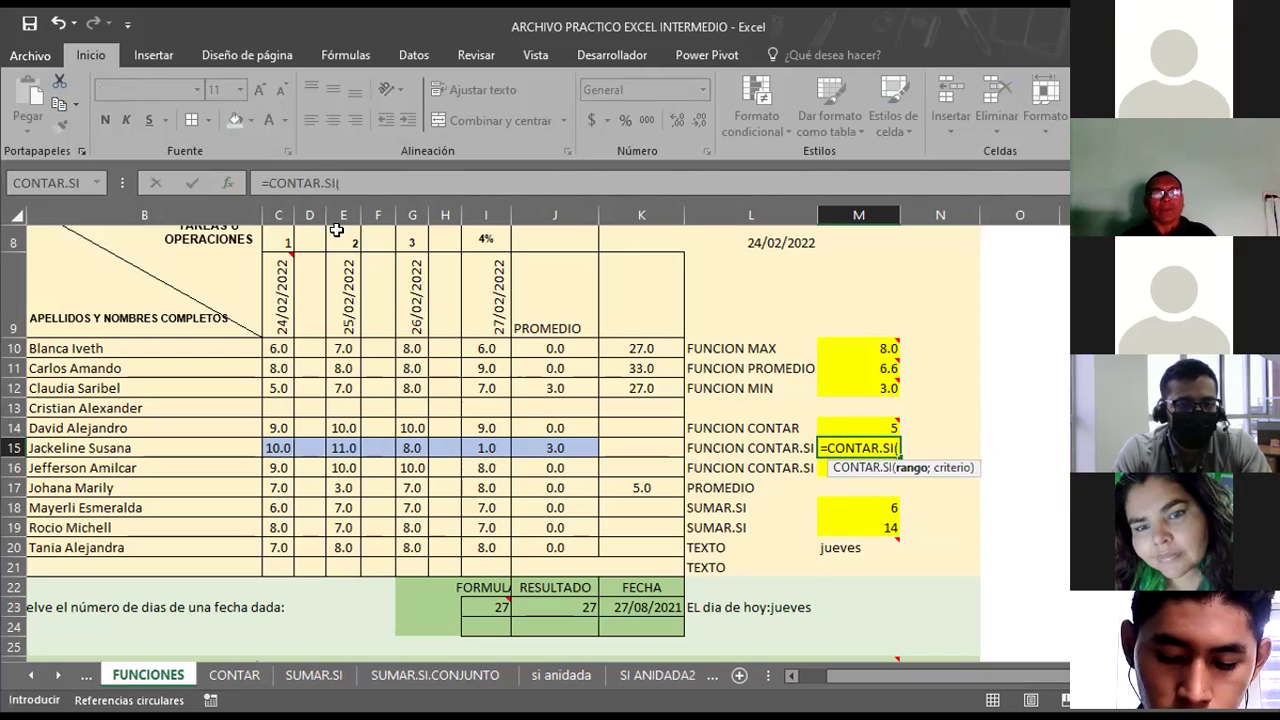
left_click(230, 182)
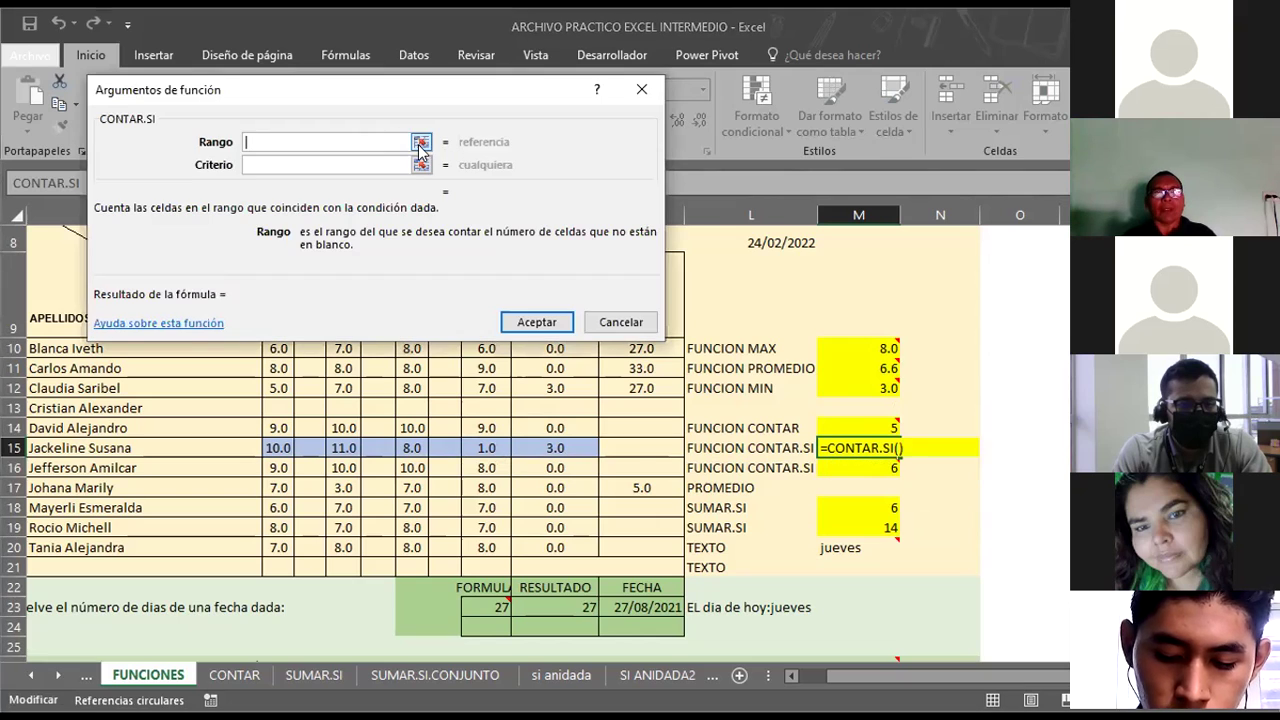
left_click(113, 350)
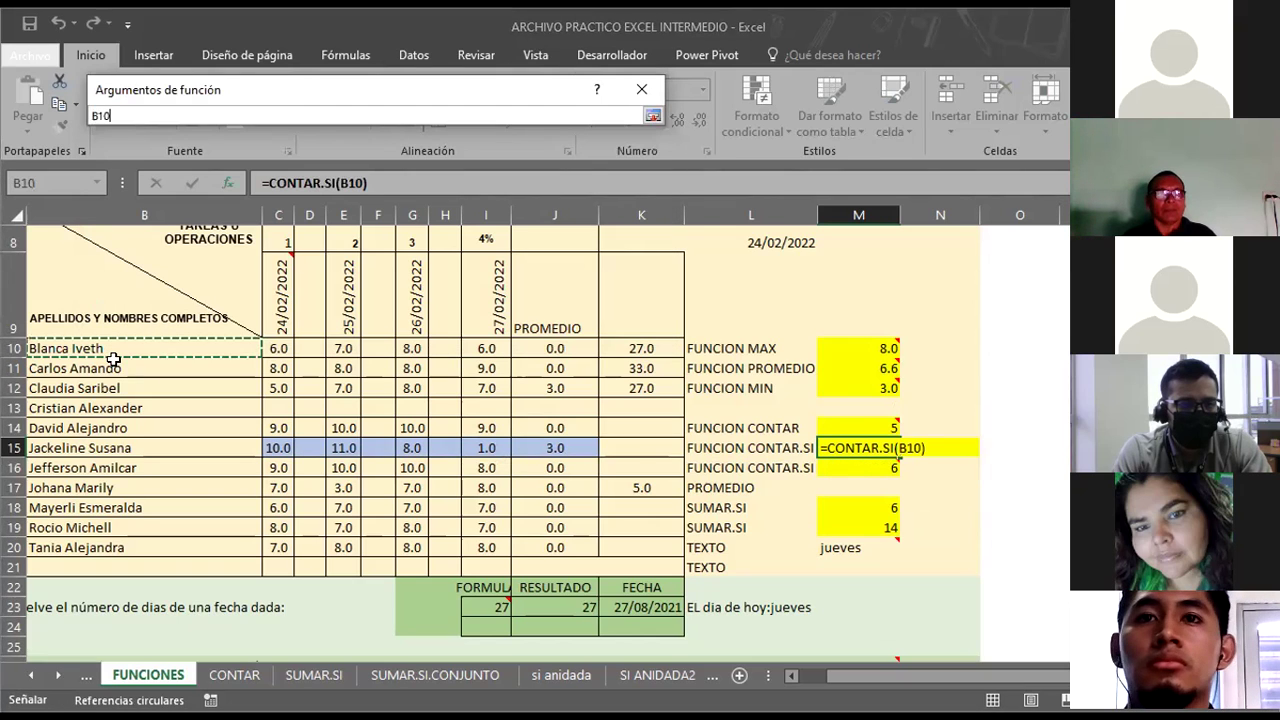
left_click_drag(108, 547, 108, 547)
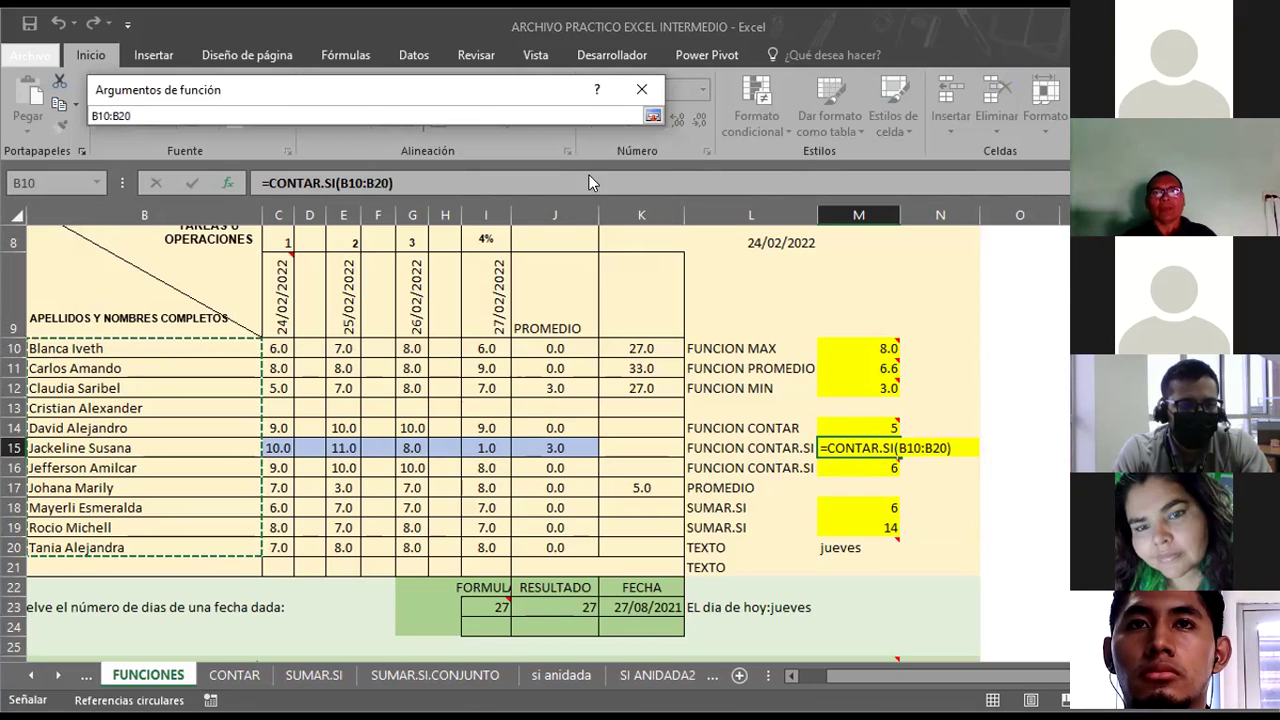
left_click(652, 116)
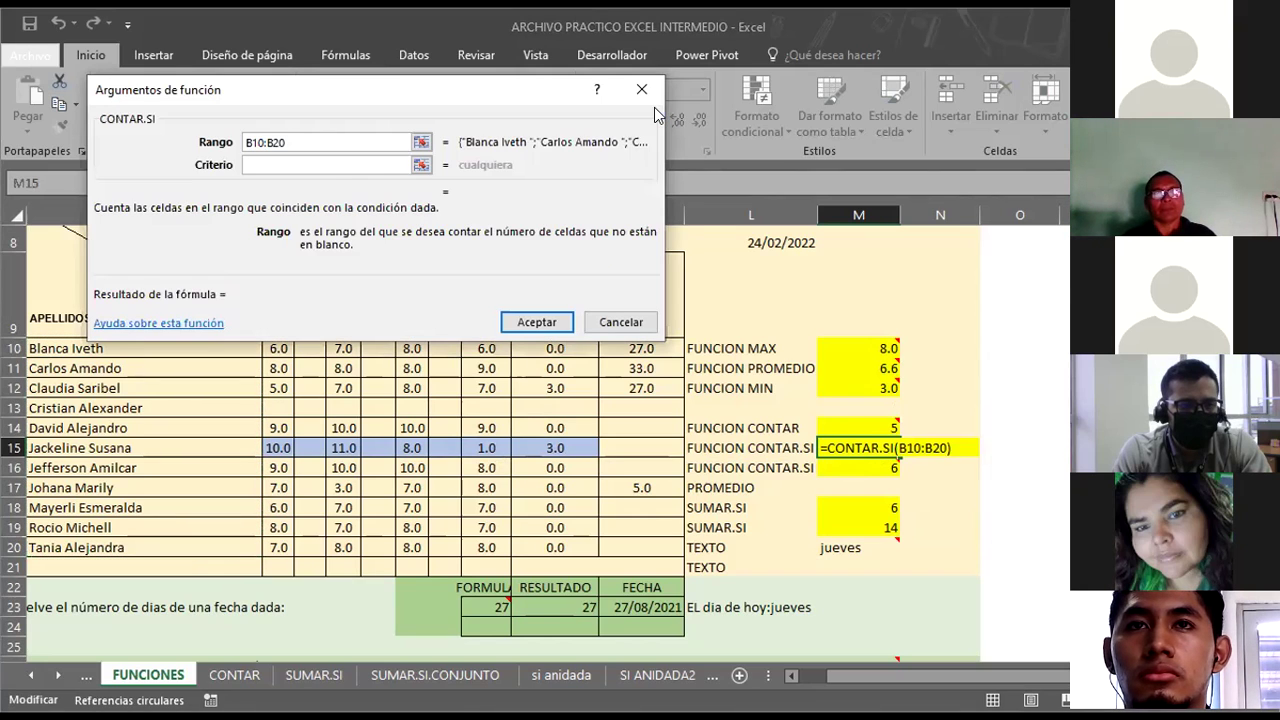
left_click(326, 167)
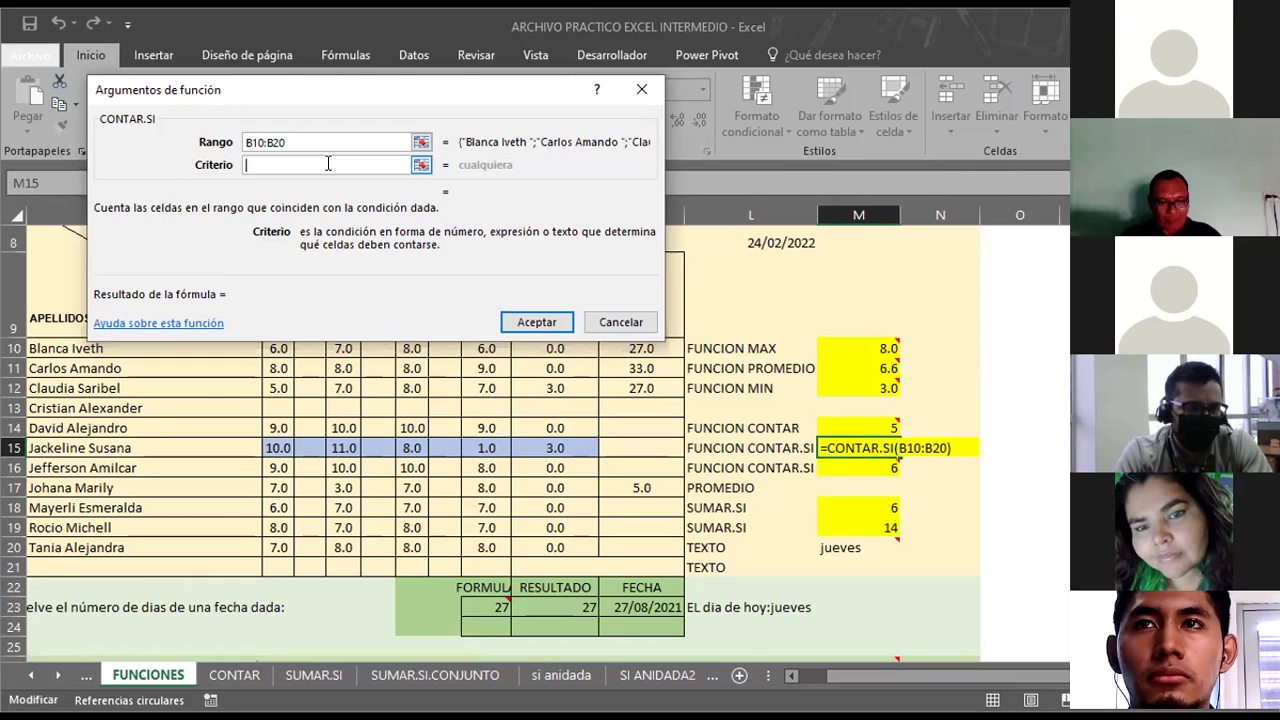
type("Tania Alejandra")
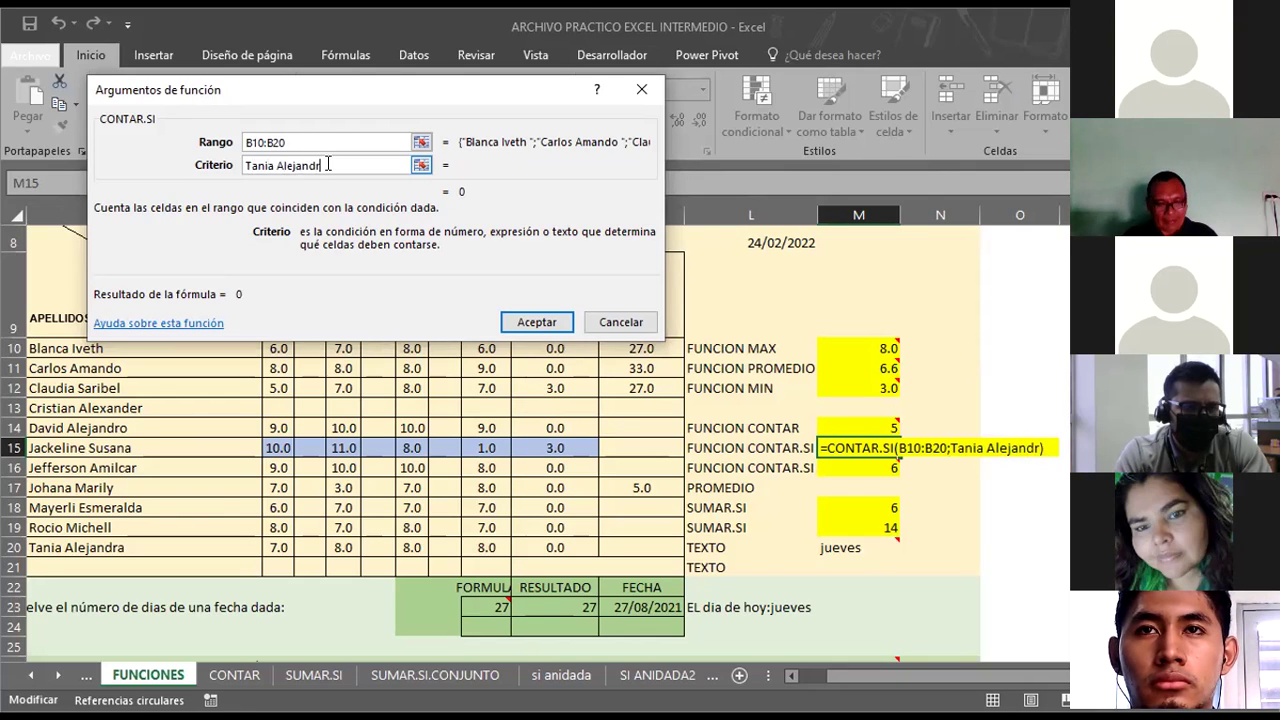
Commit the name-count formula in M15, which returns 0, then clear the cell.
left_click(534, 328)
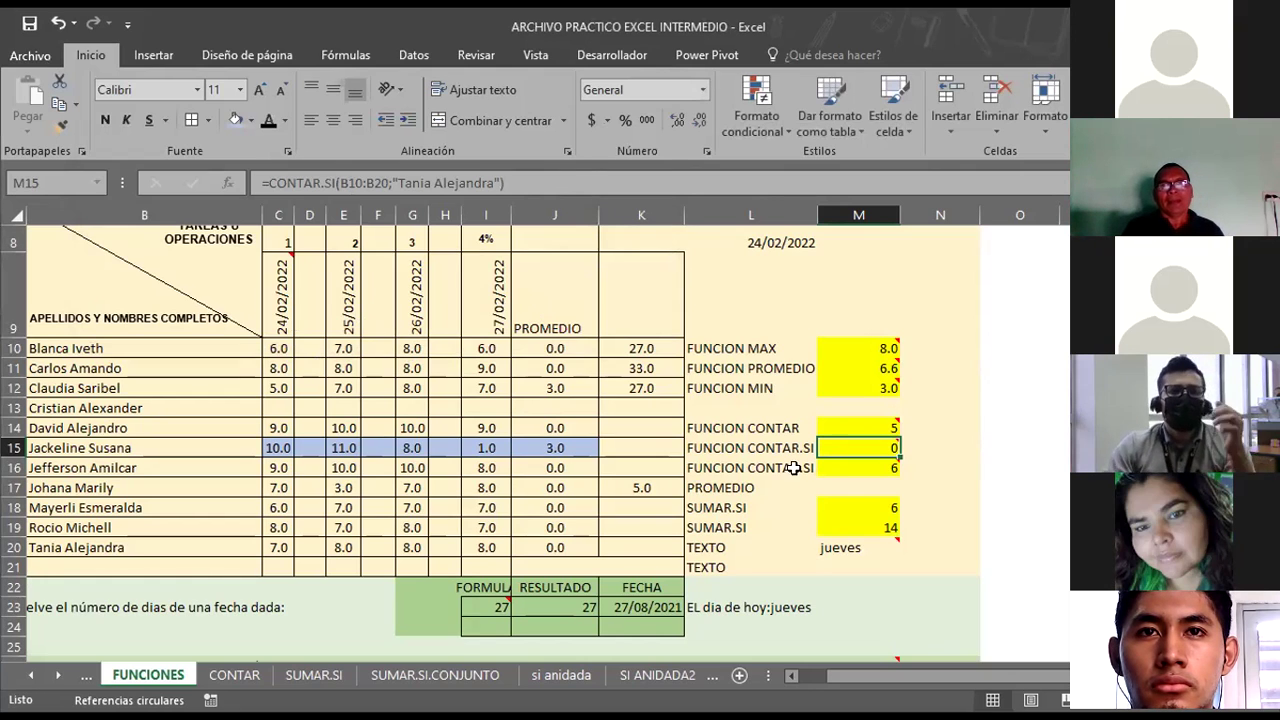
mouse_move(856, 446)
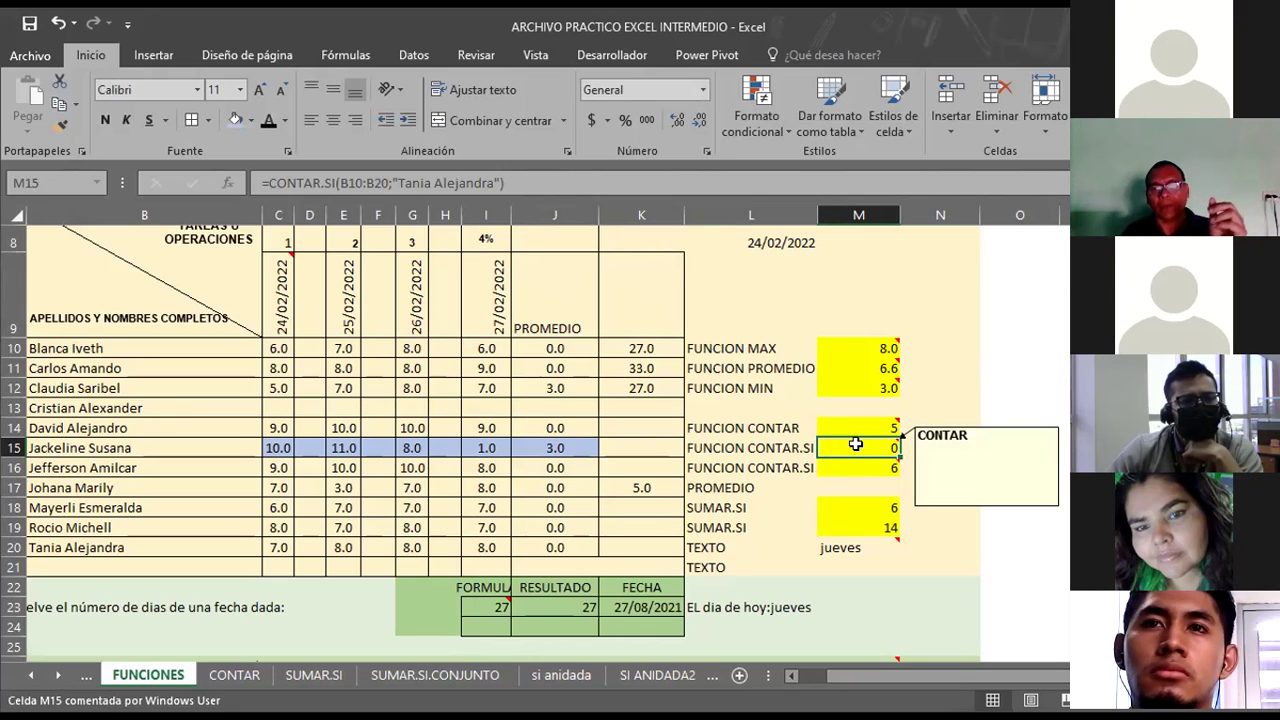
key("Delete")
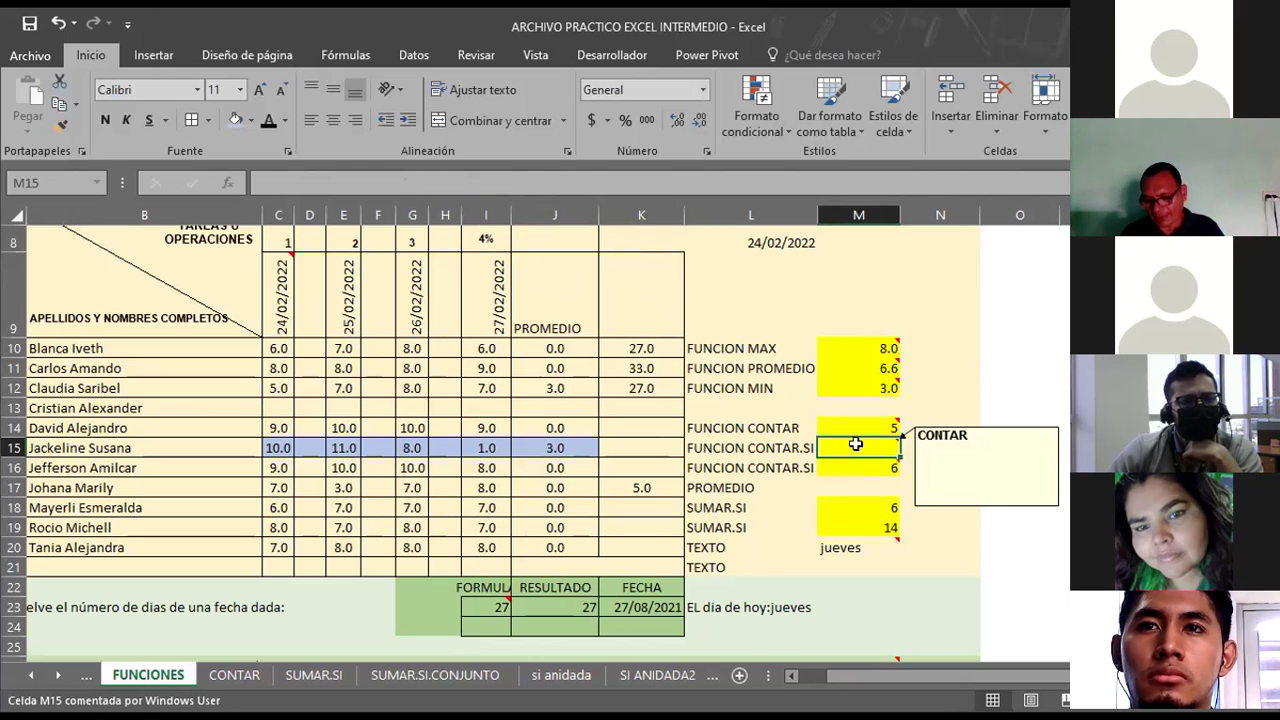
Begin a CONTAR.SI in M15, picking range C10:E10 by mistake and erasing it.
type("=")
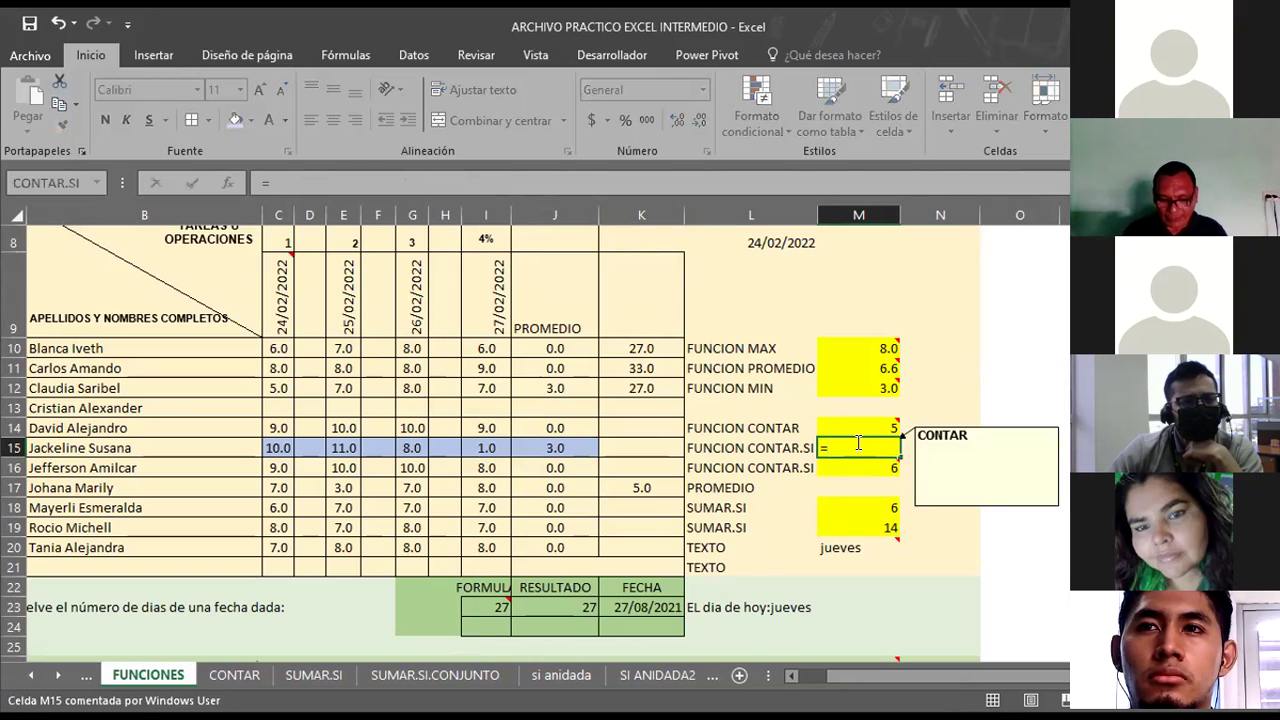
type("contar")
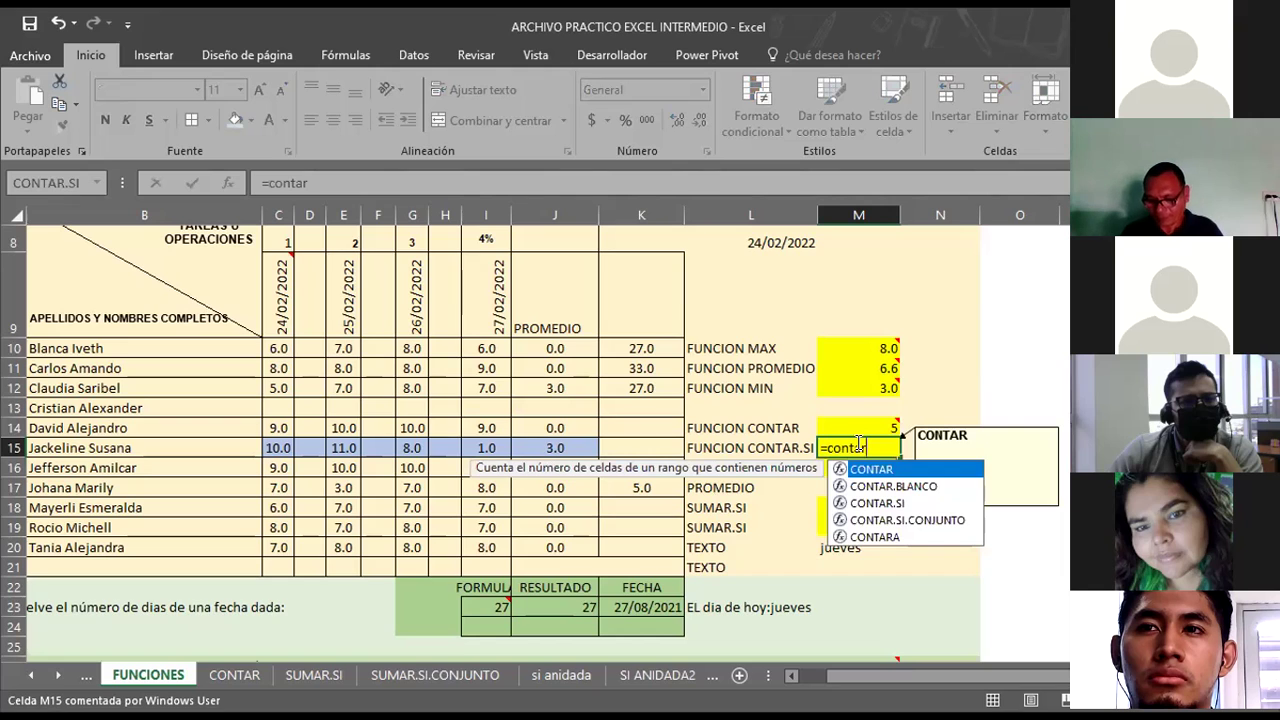
type(".si")
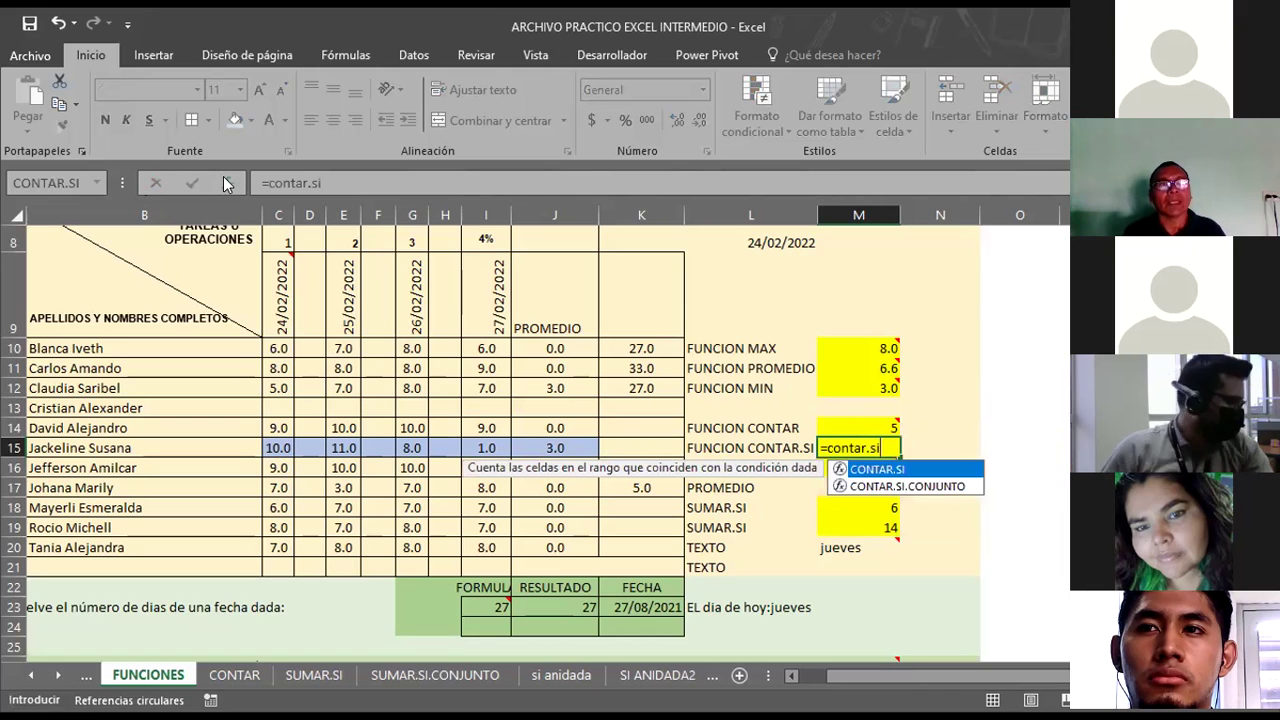
left_click(225, 180)
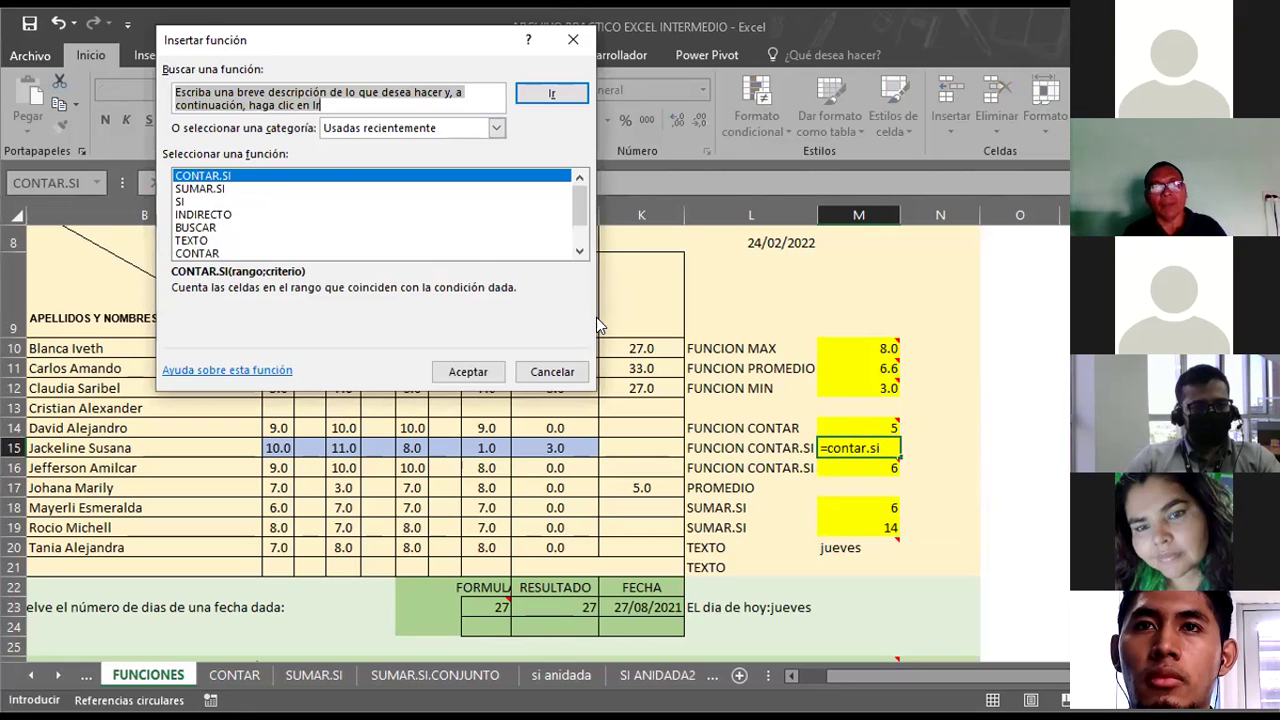
key("Escape")
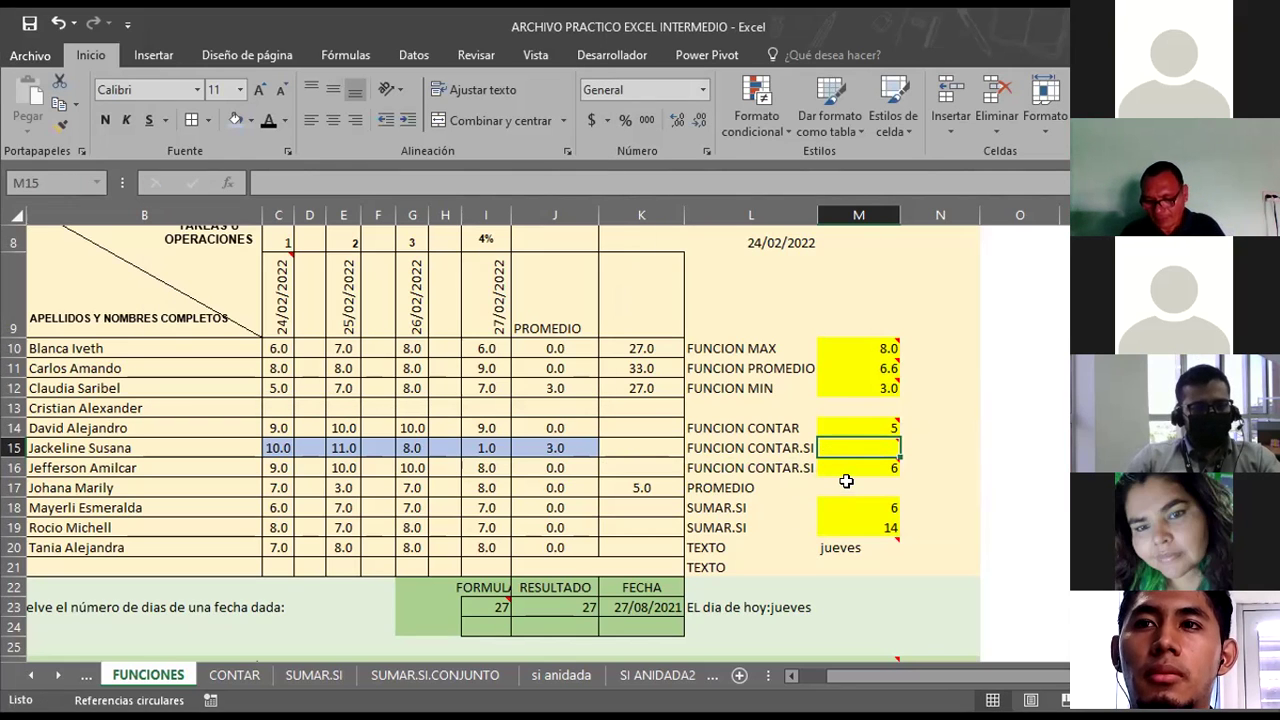
type("=")
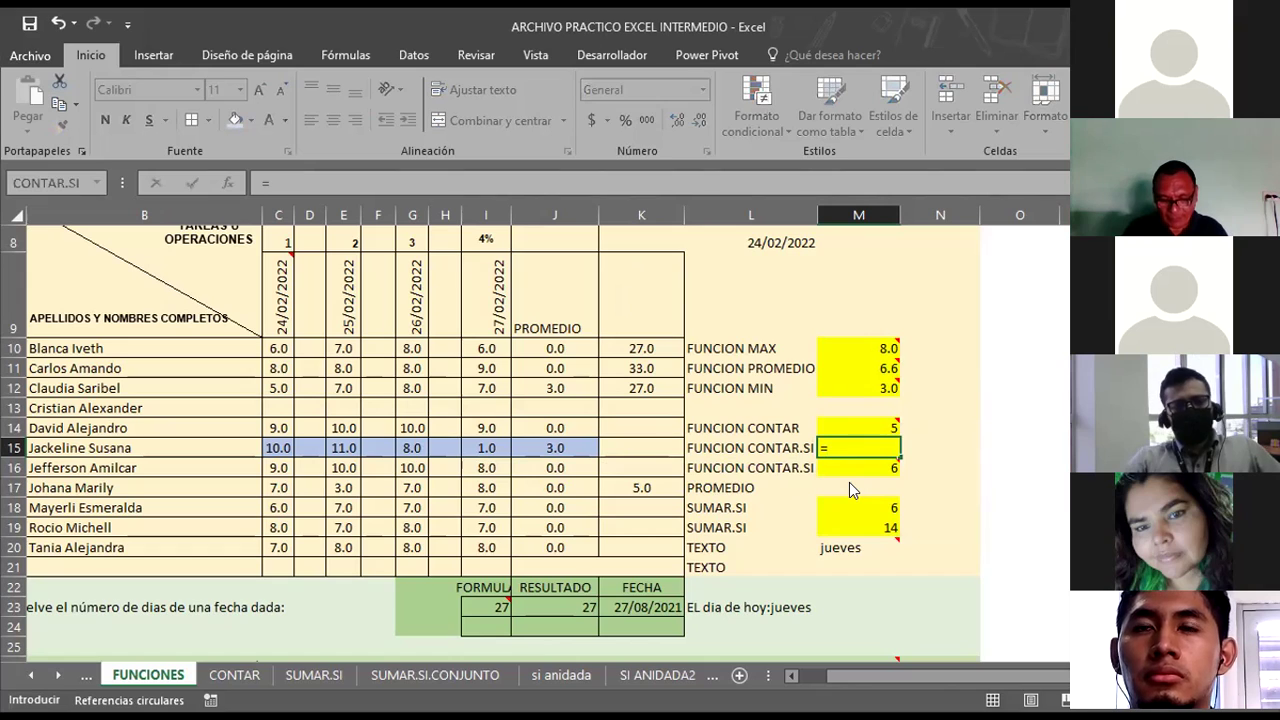
type("contar.si")
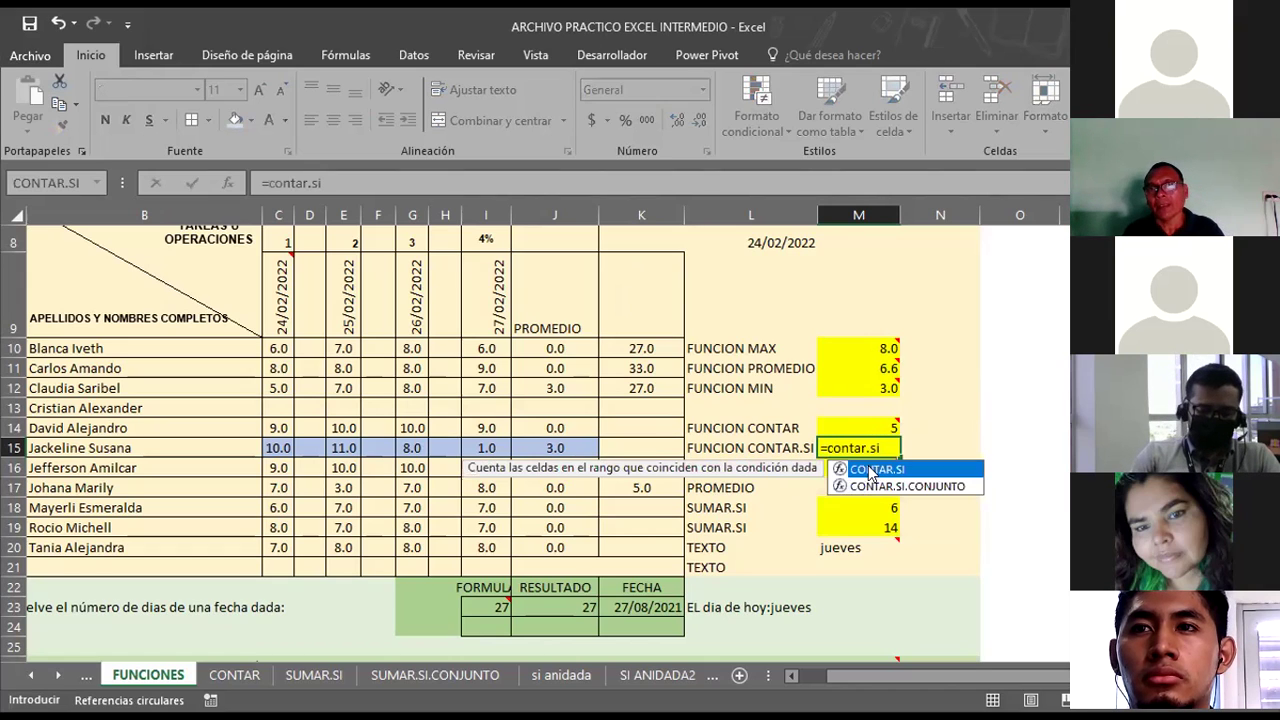
double_click(868, 470)
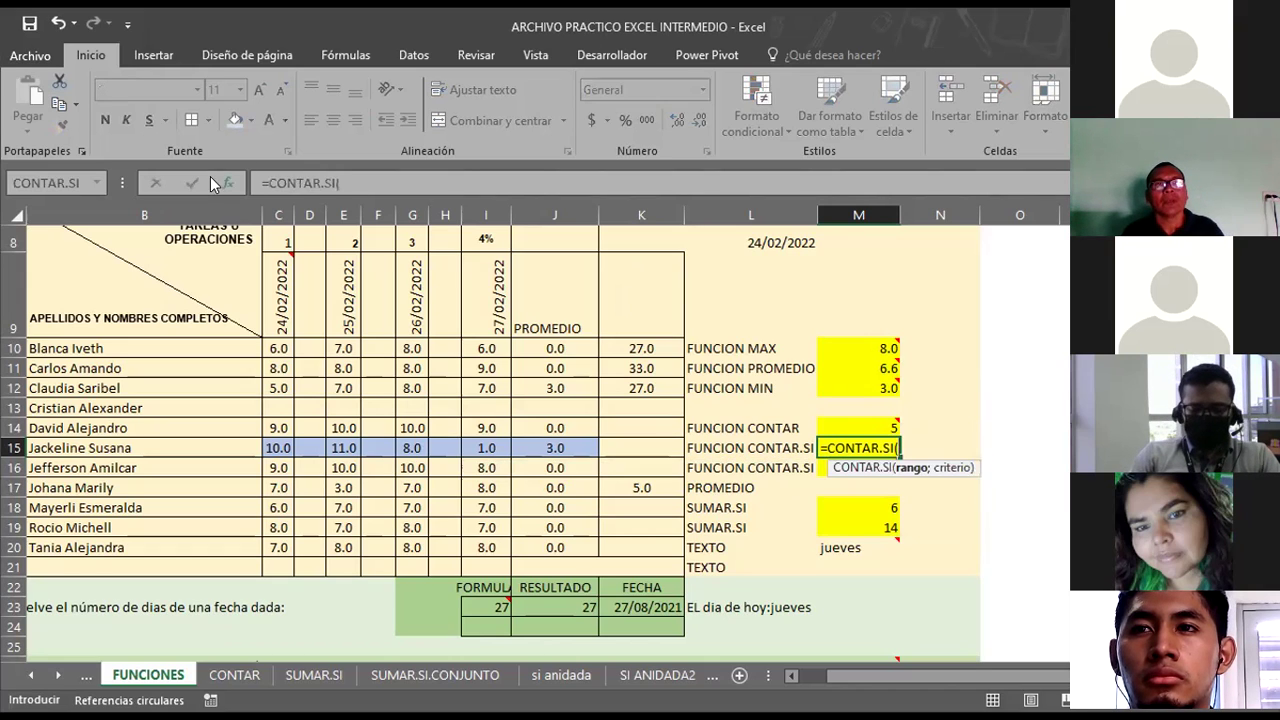
left_click(228, 181)
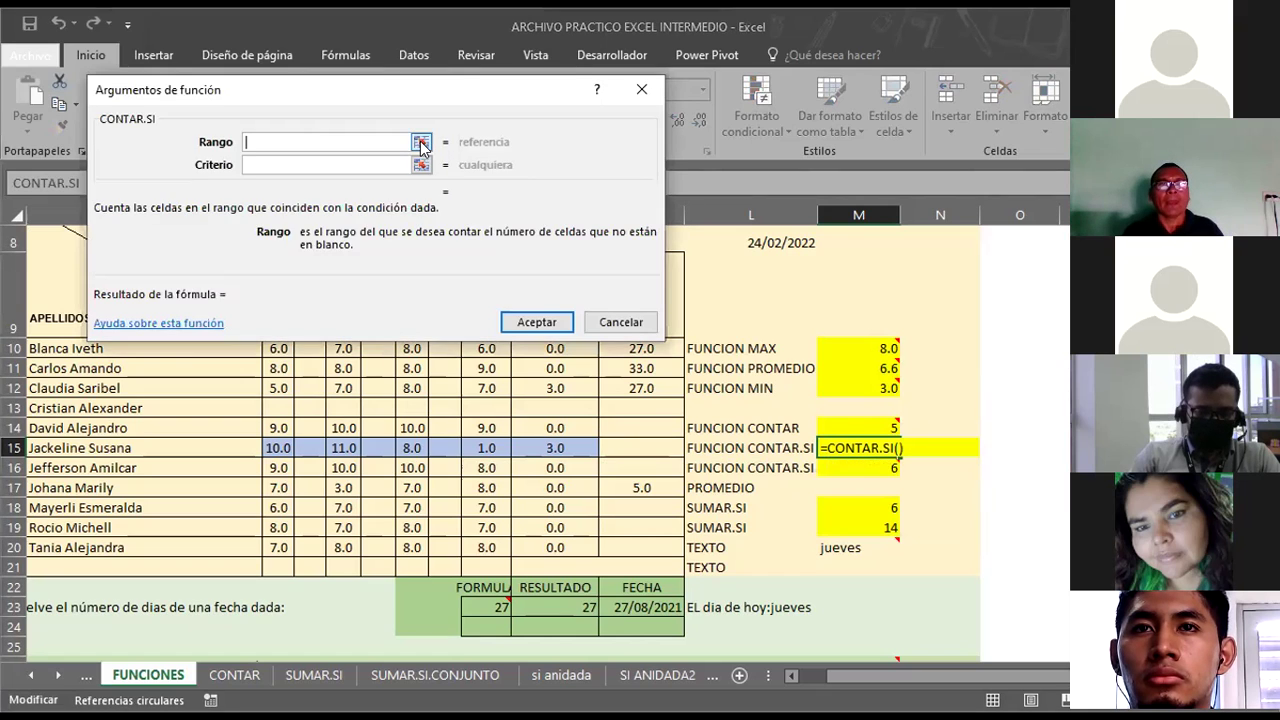
left_click(421, 143)
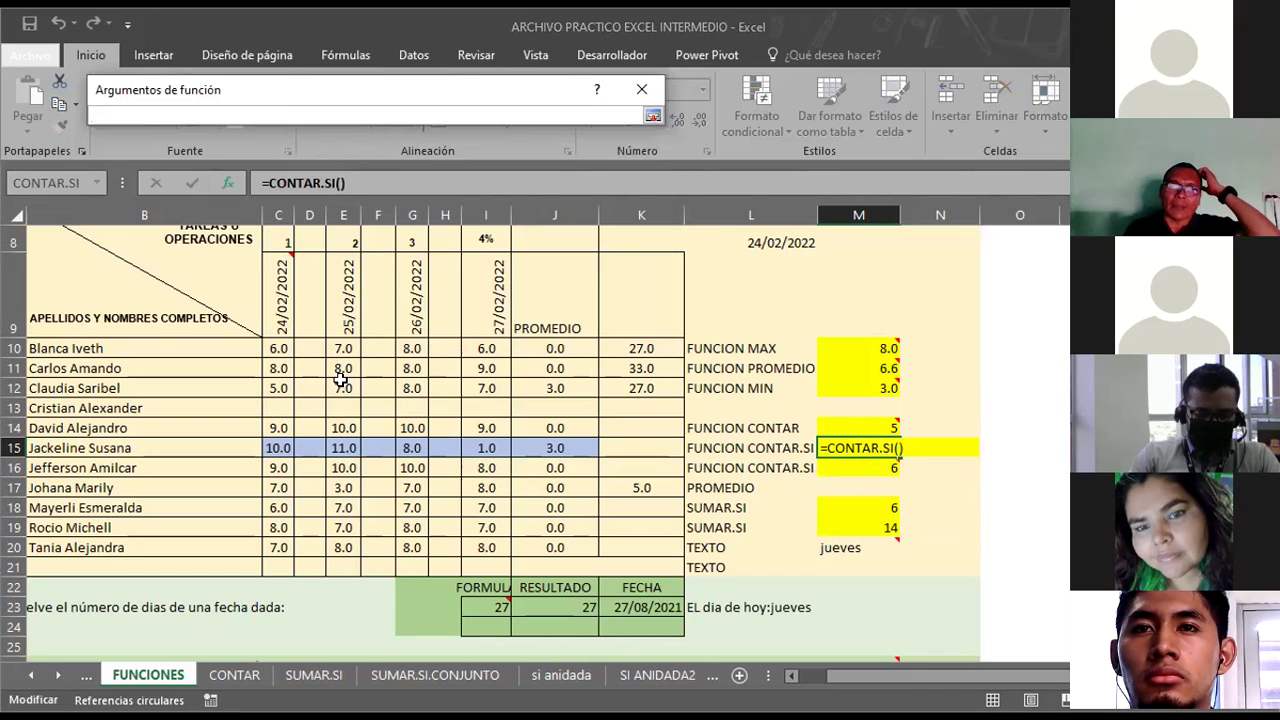
left_click_drag(280, 352, 355, 349)
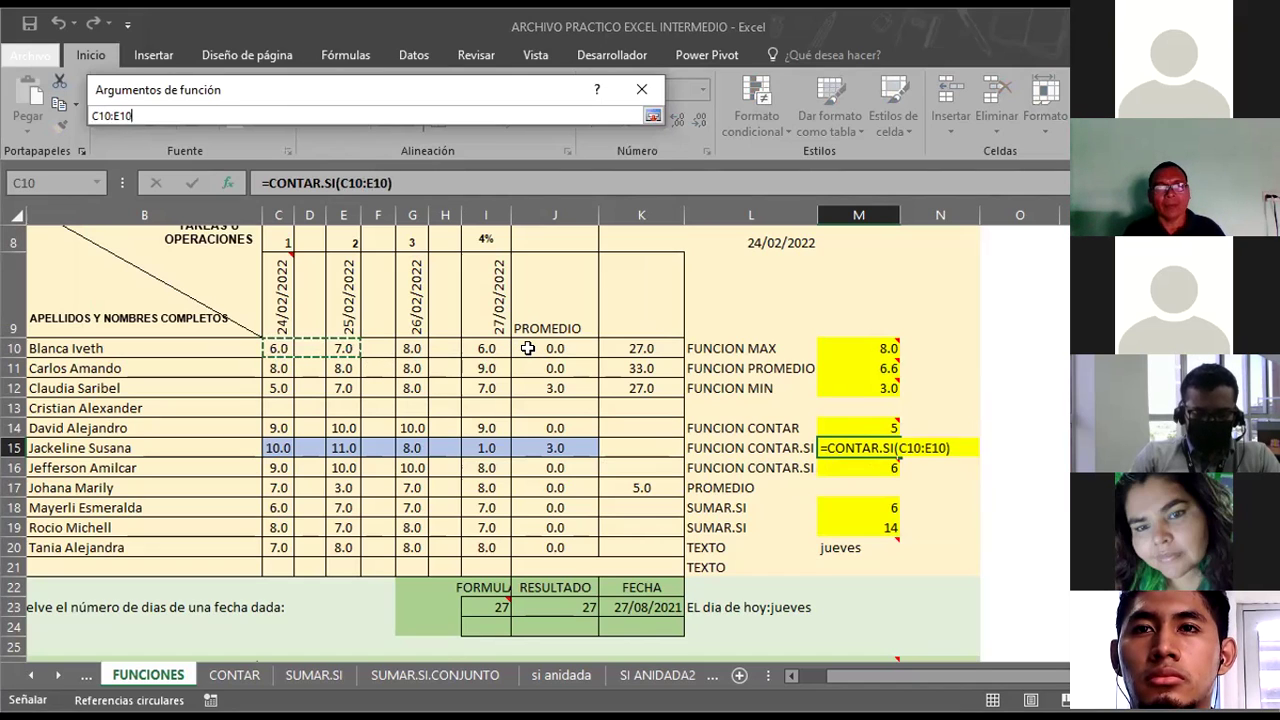
key("Return")
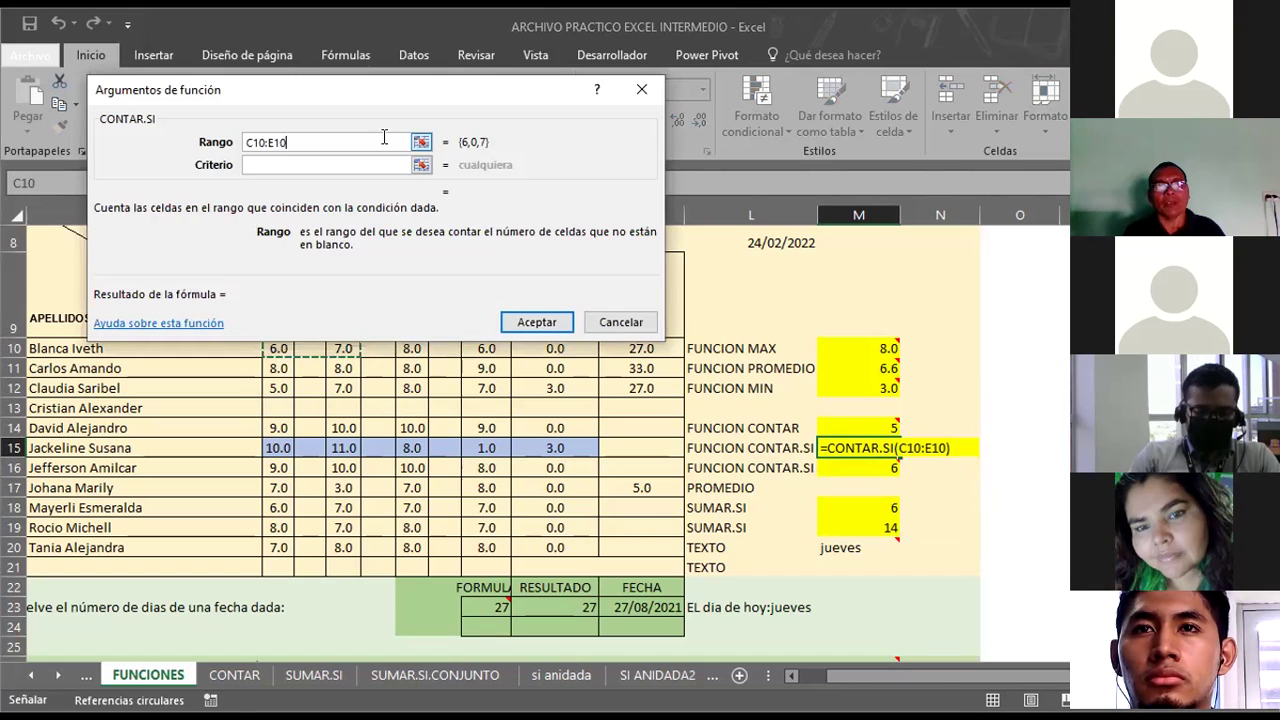
key("BackSpace")
key("BackSpace")
key("BackSpace")
key("BackSpace")
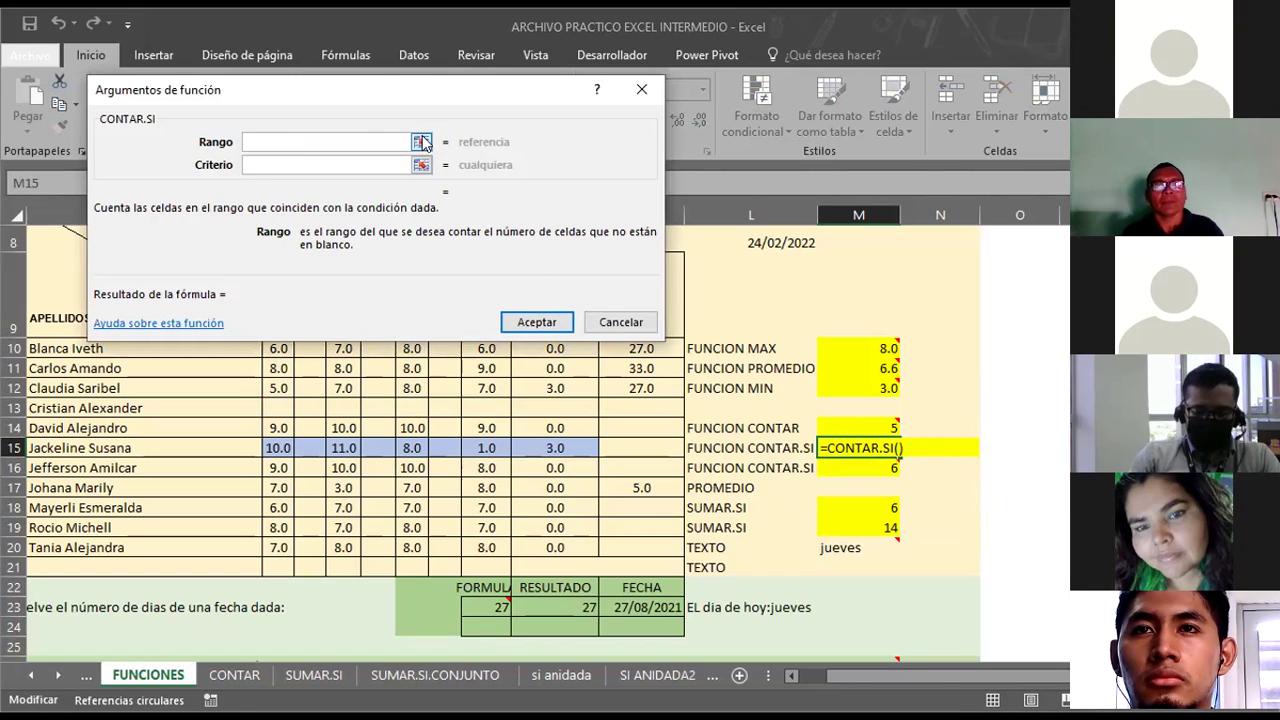
Set range J10:J12 and criterion =5, committing =CONTAR.SI(J10:J12;"=5"), which returns 0.
left_click(421, 143)
left_click(553, 350)
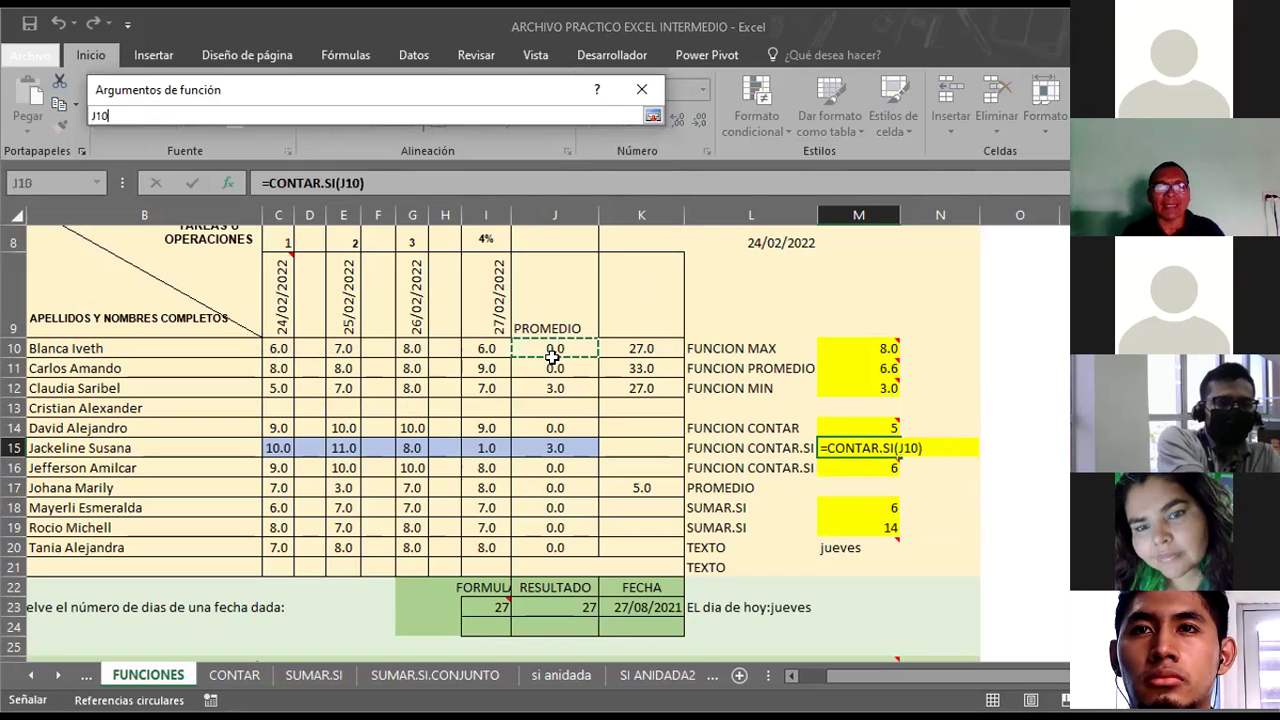
left_click_drag(553, 356, 549, 388)
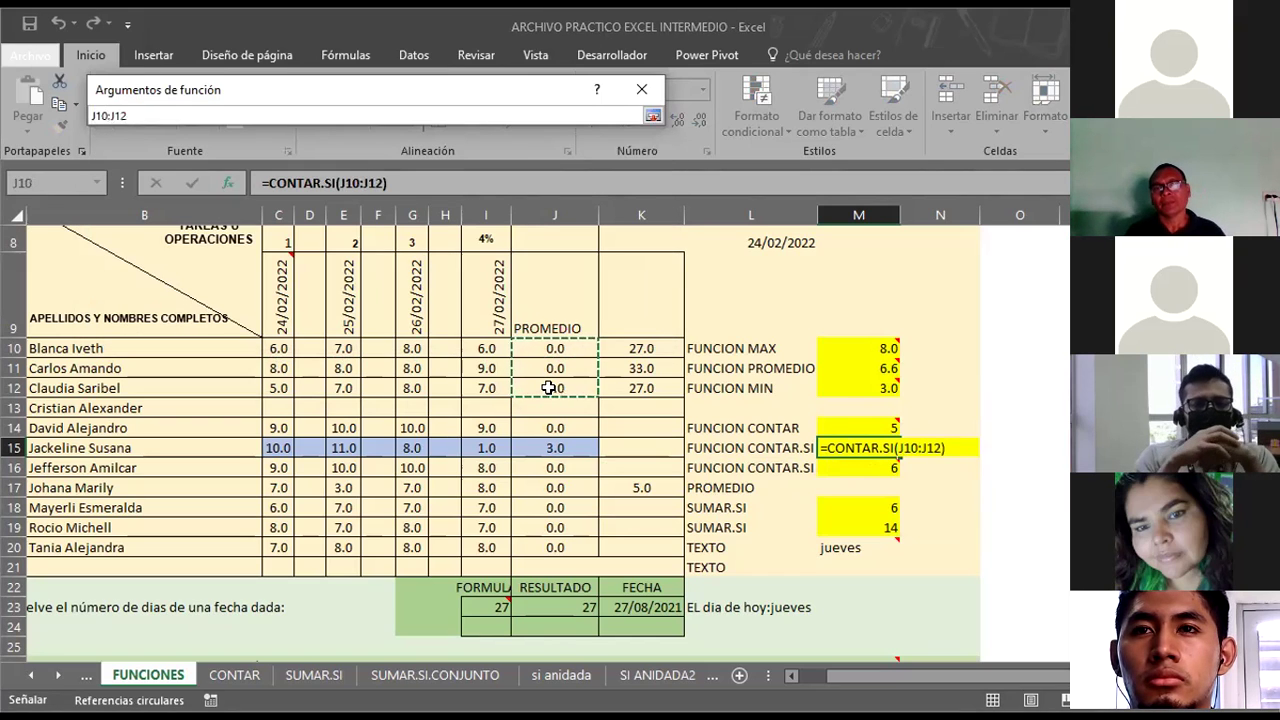
left_click(653, 116)
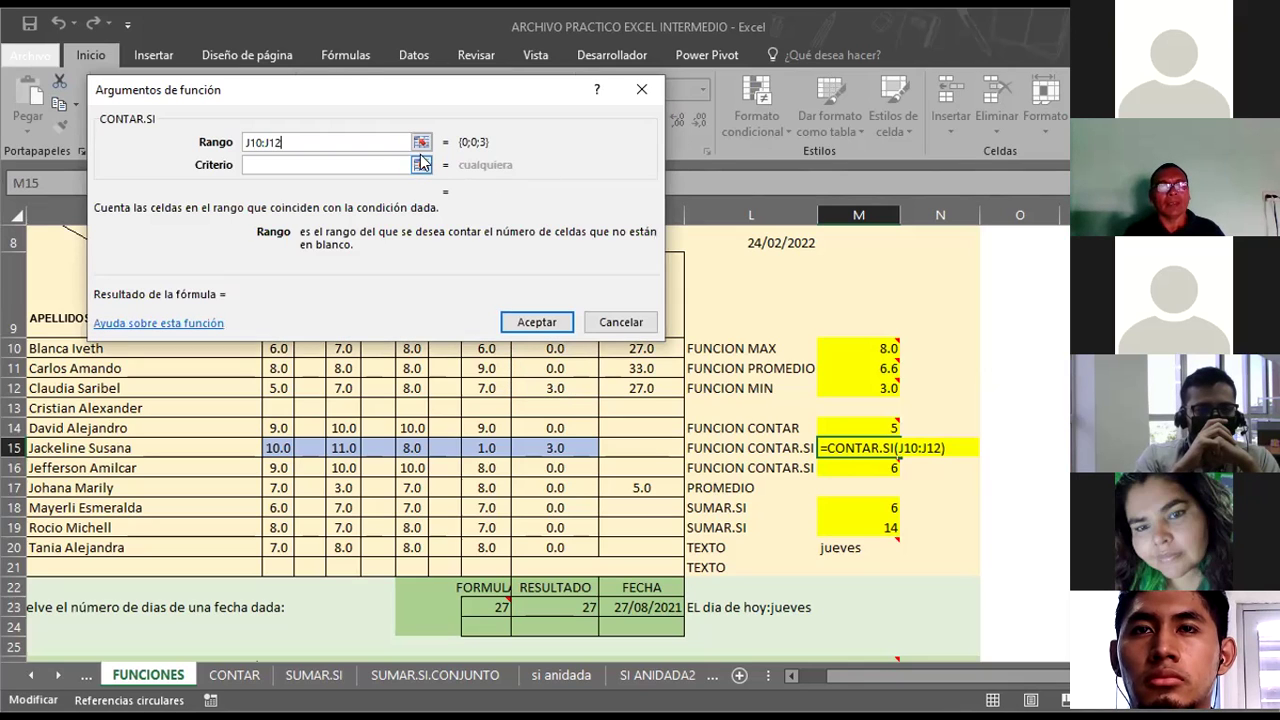
left_click(420, 165)
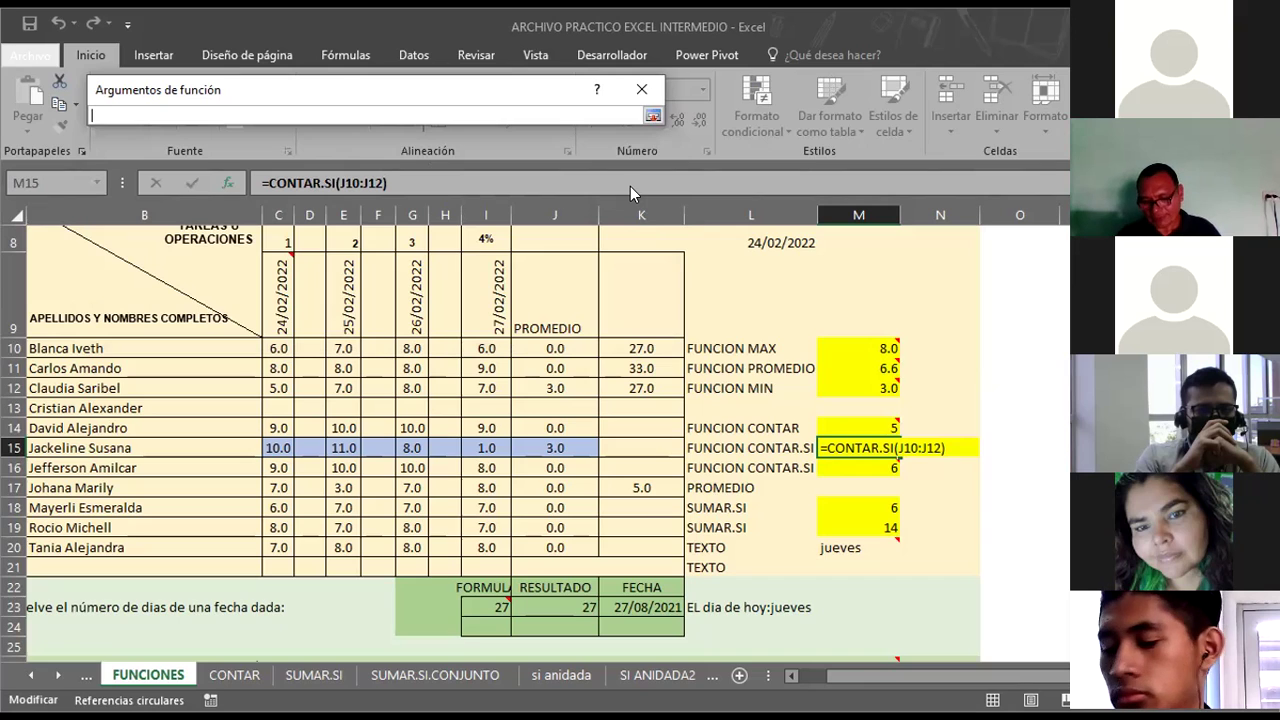
type("0")
type("=")
type("5")
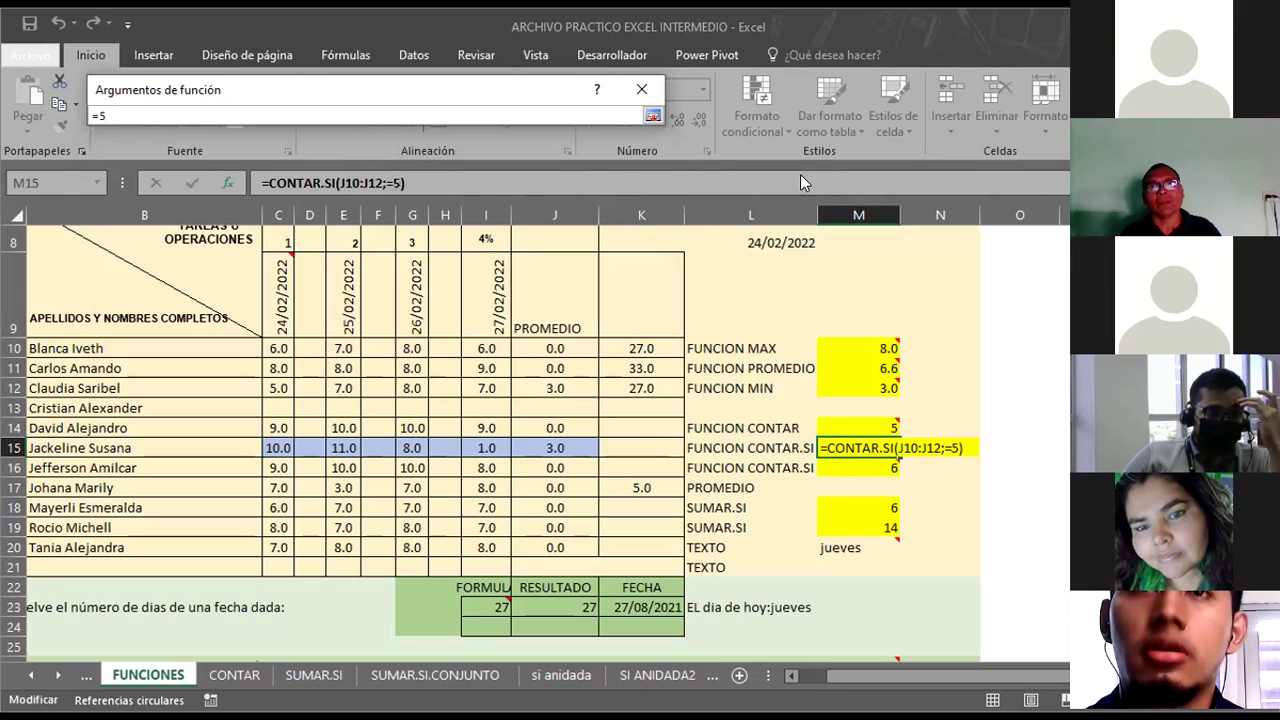
left_click(651, 119)
left_click(546, 323)
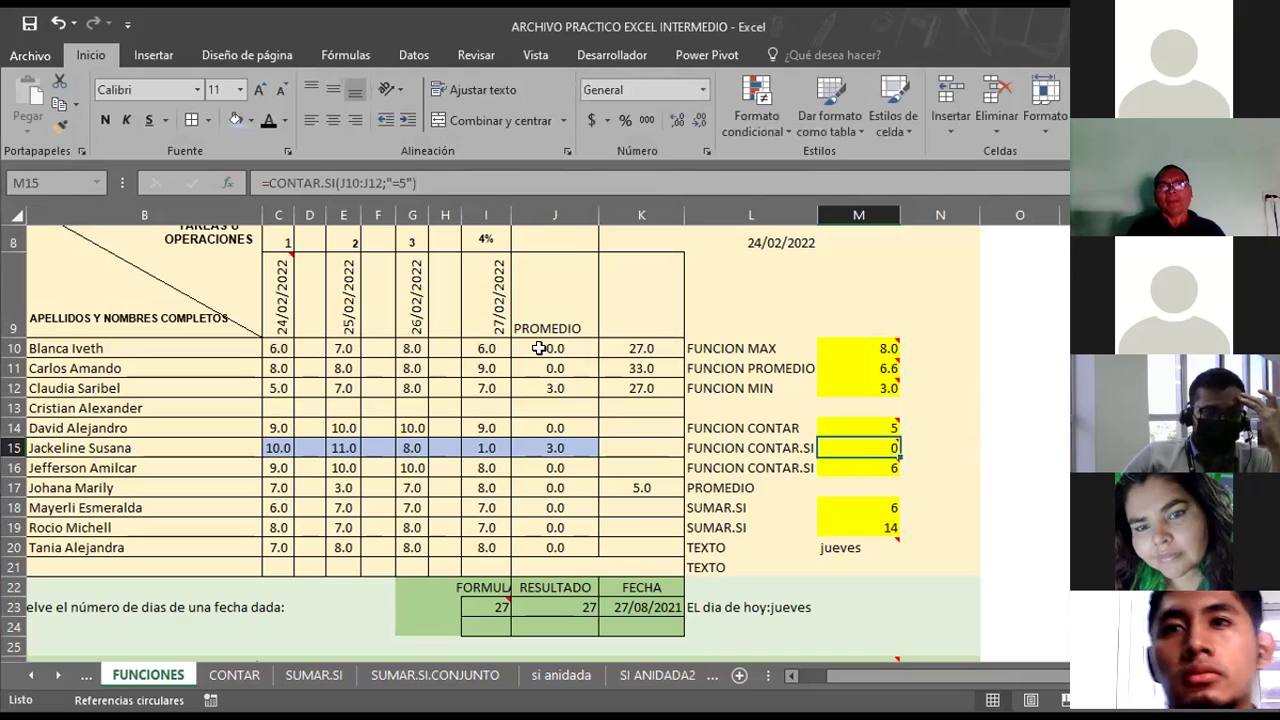
left_click(539, 348)
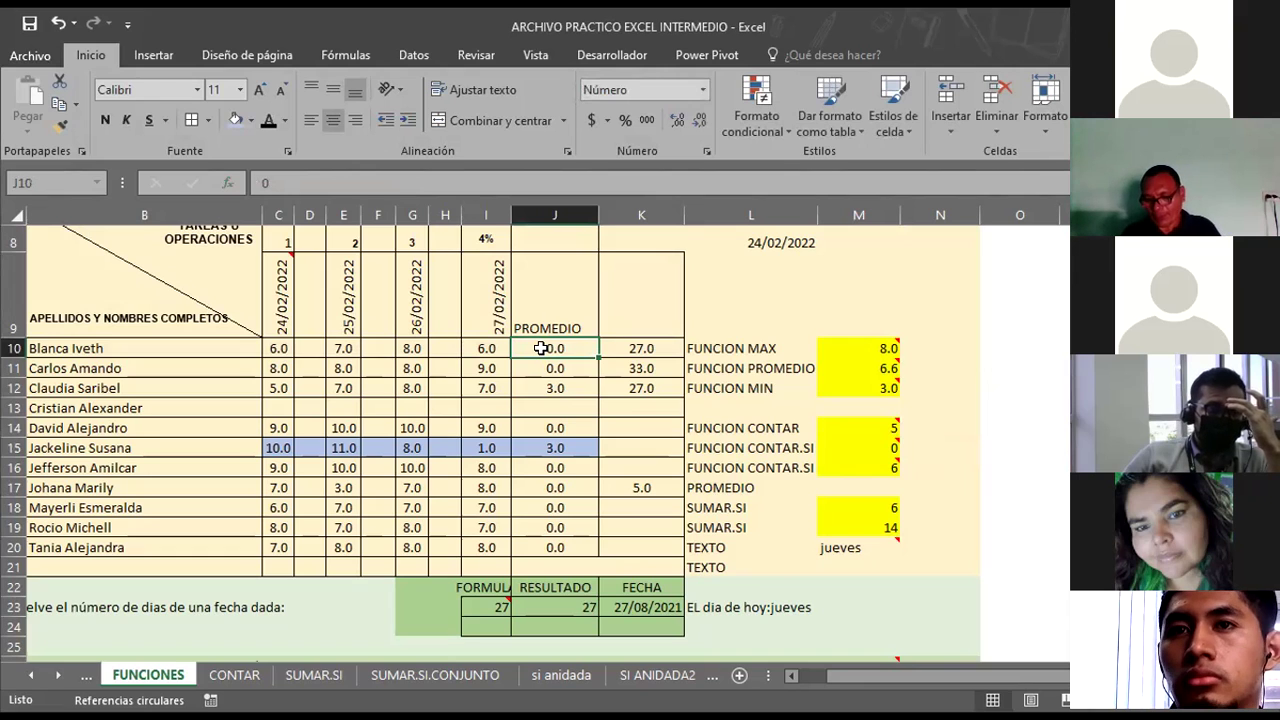
Clear the #¿NOMBRE? error from J10 and retype =promedio there.
type("=")
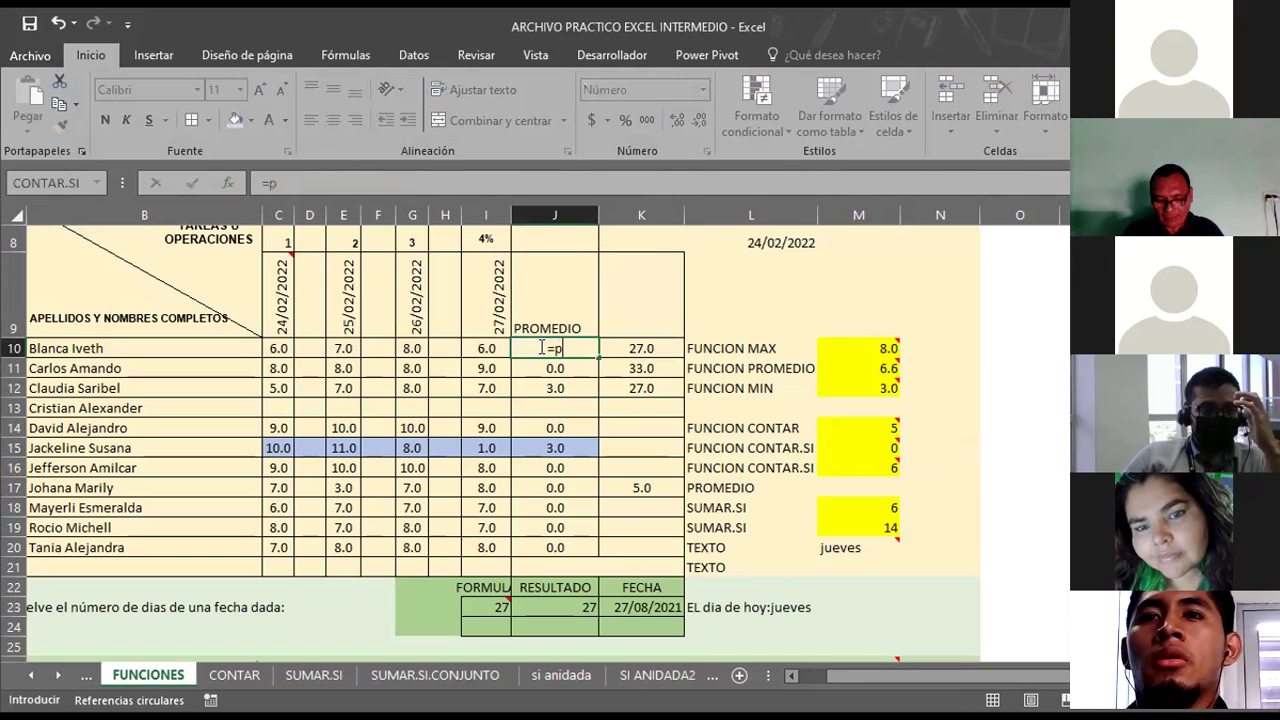
type("promedio")
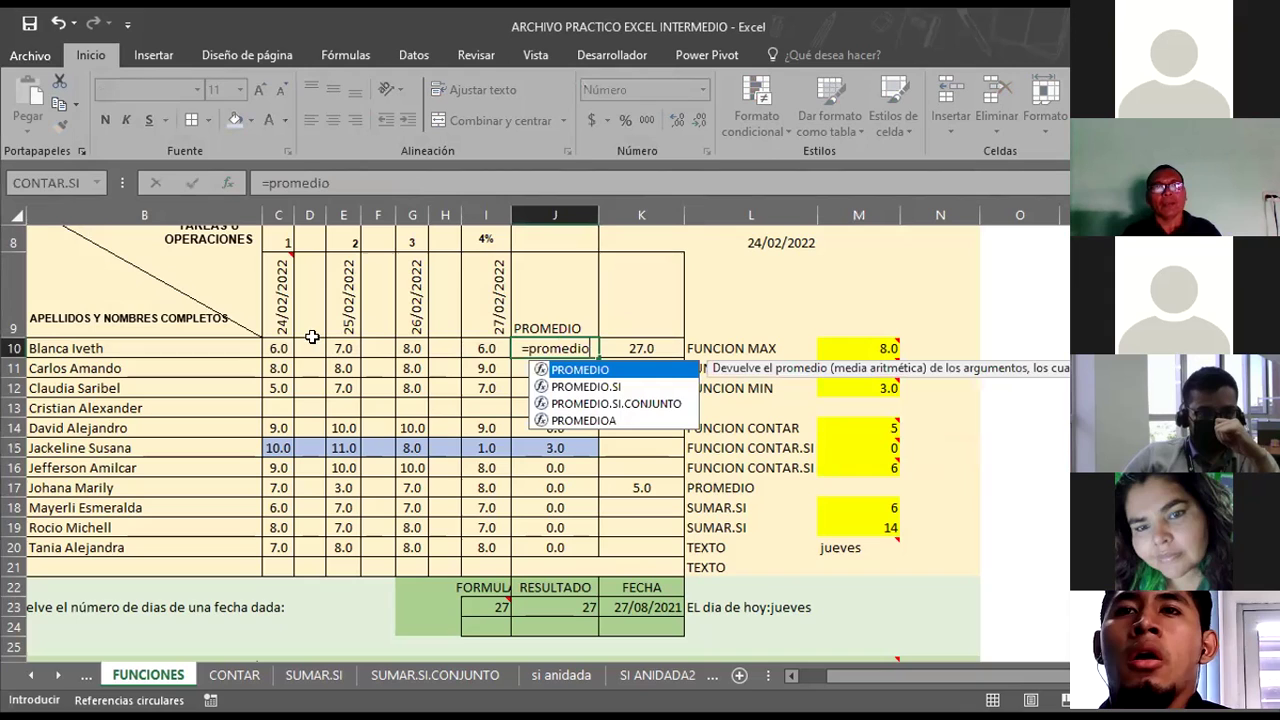
left_click(272, 345)
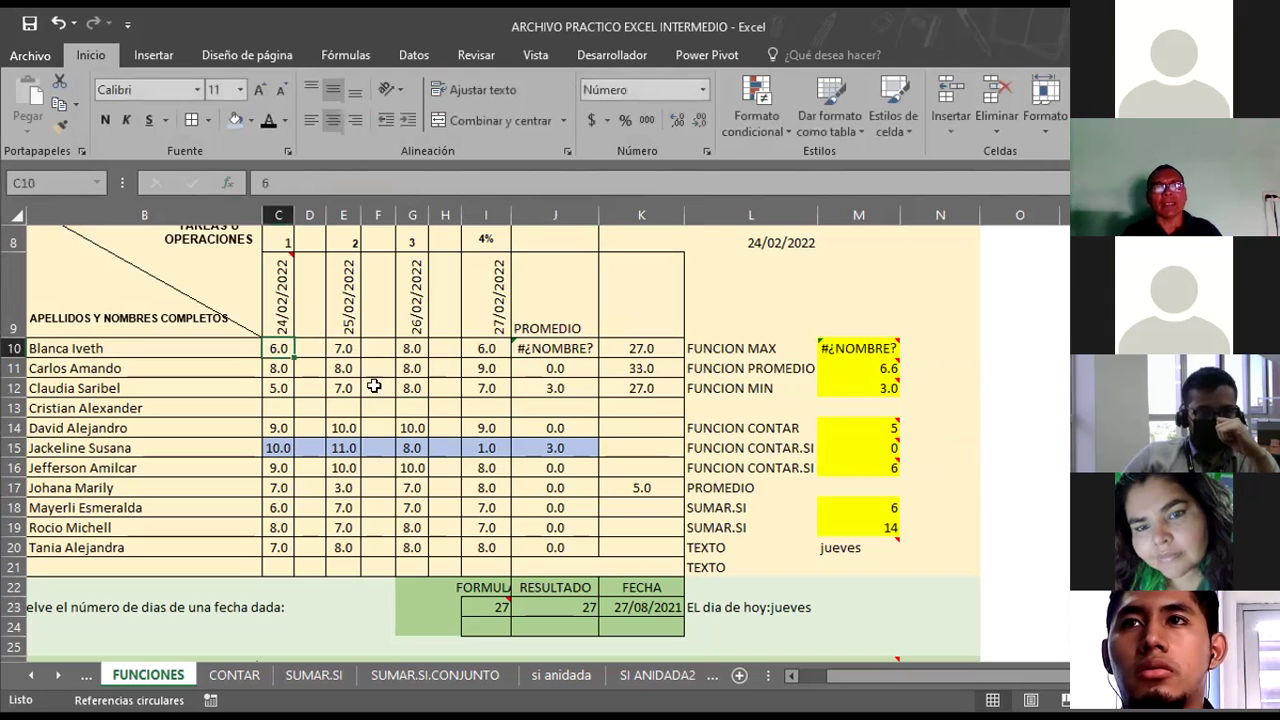
left_click(537, 343)
key("Delete")
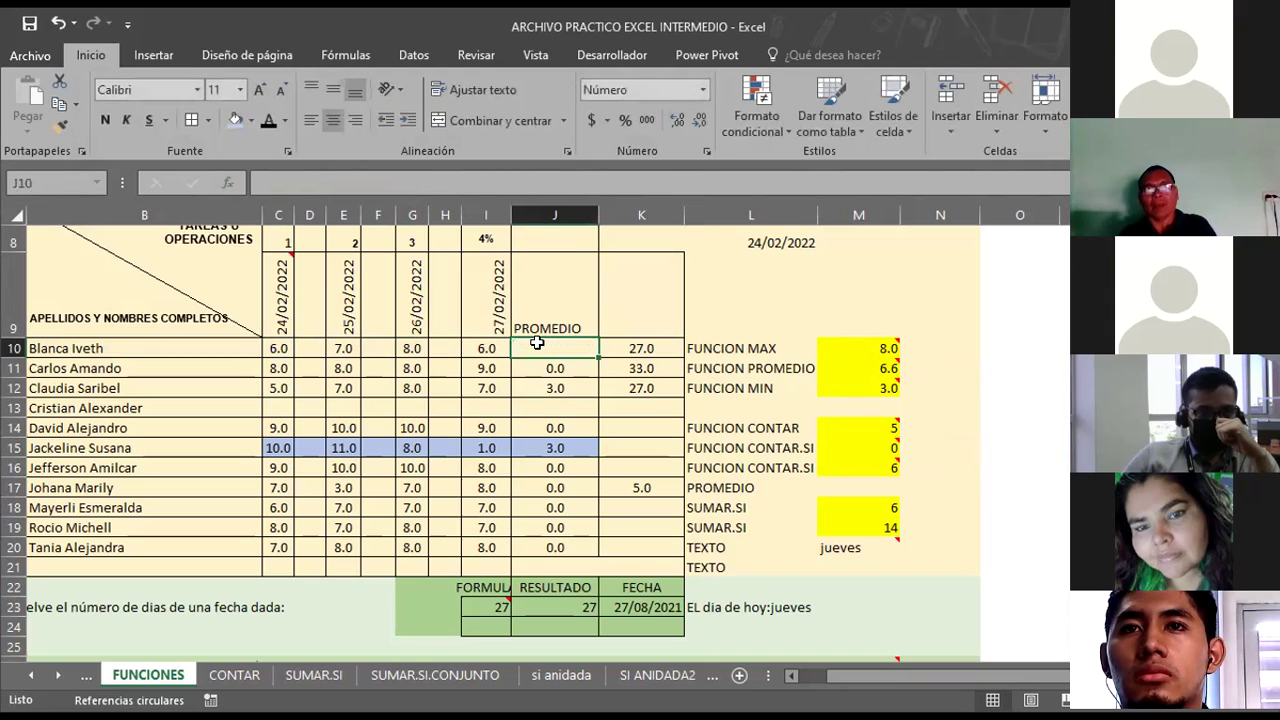
type("=")
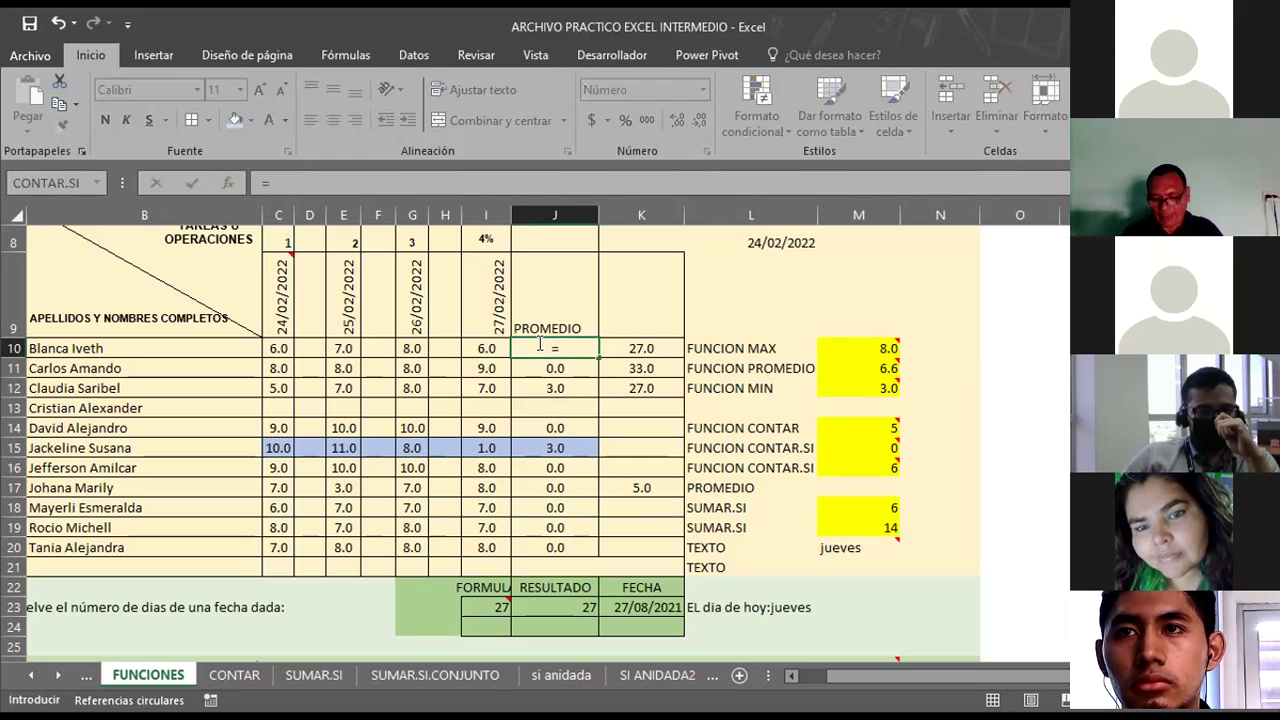
type("pro")
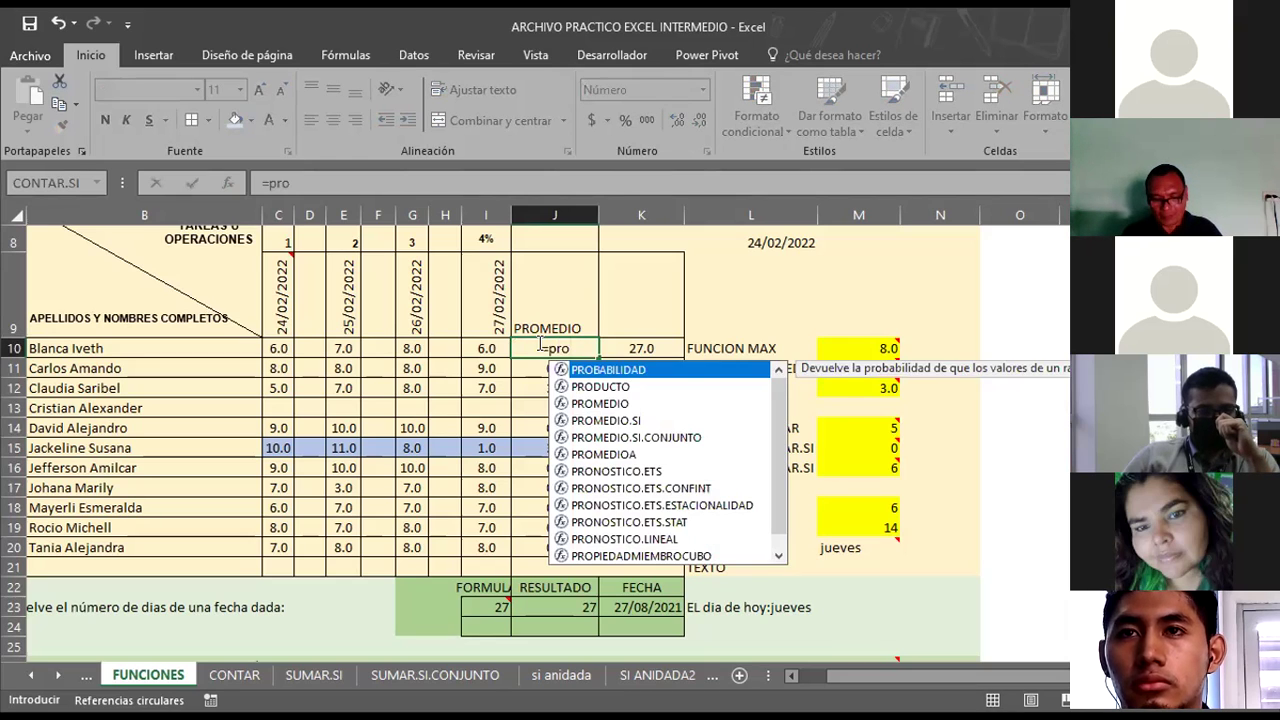
type("medio")
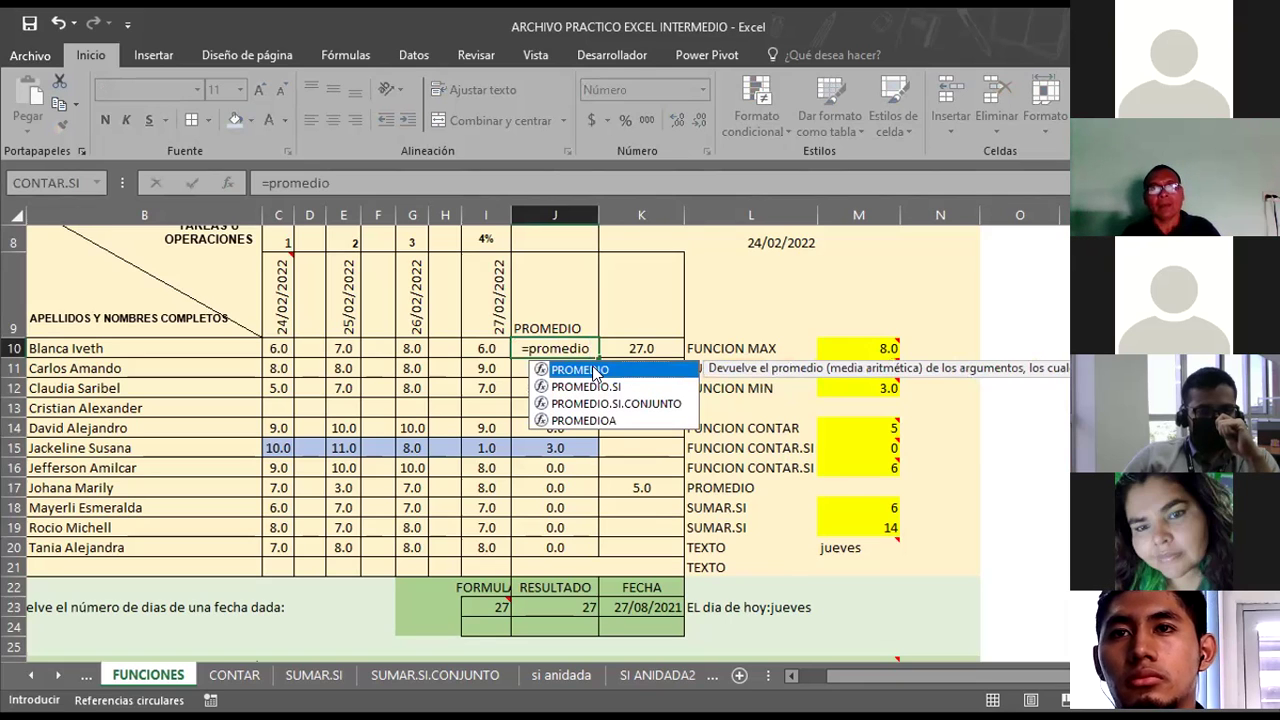
Insert PROMEDIO into J10 with C10 as the first number.
left_click(229, 188)
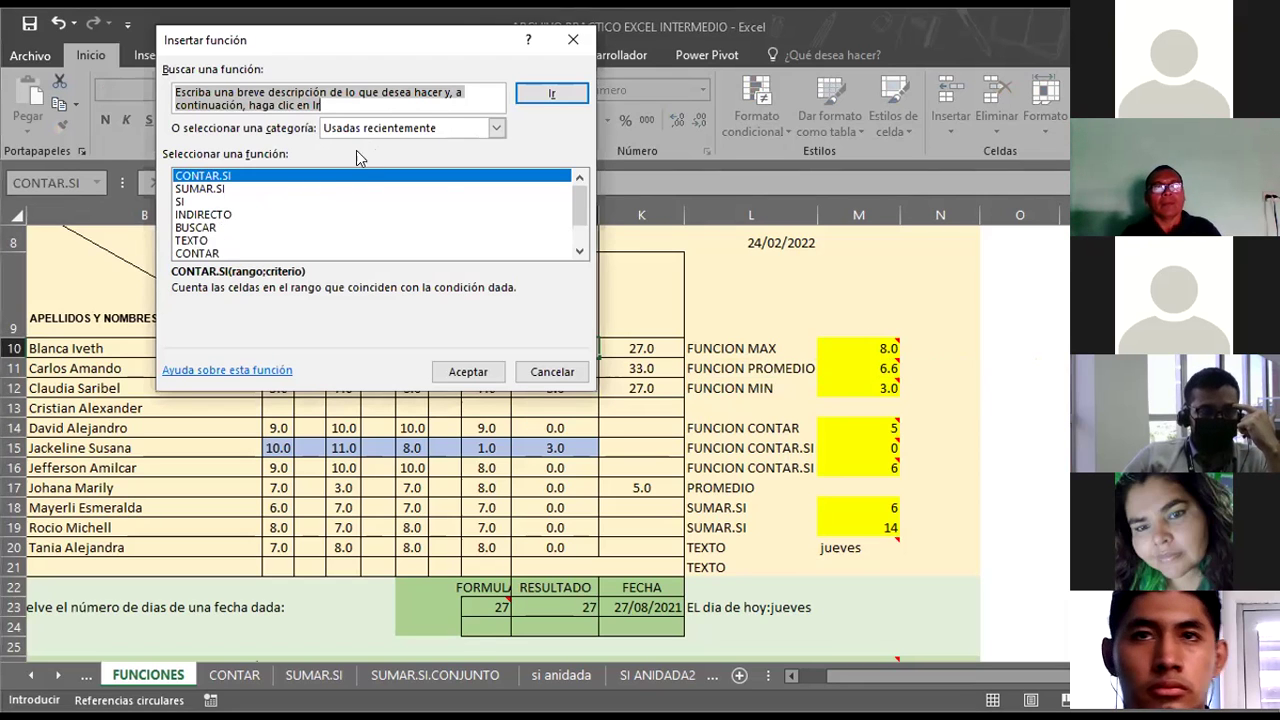
left_click_drag(577, 210, 578, 227)
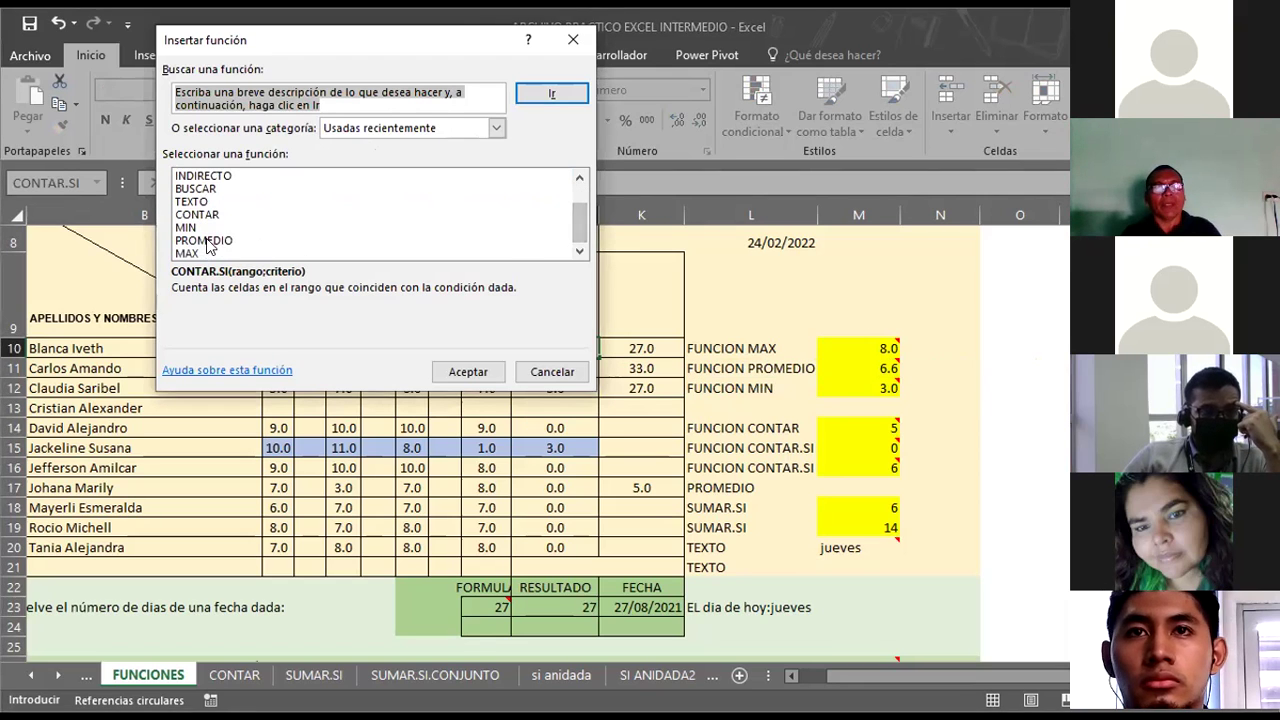
left_click(465, 241)
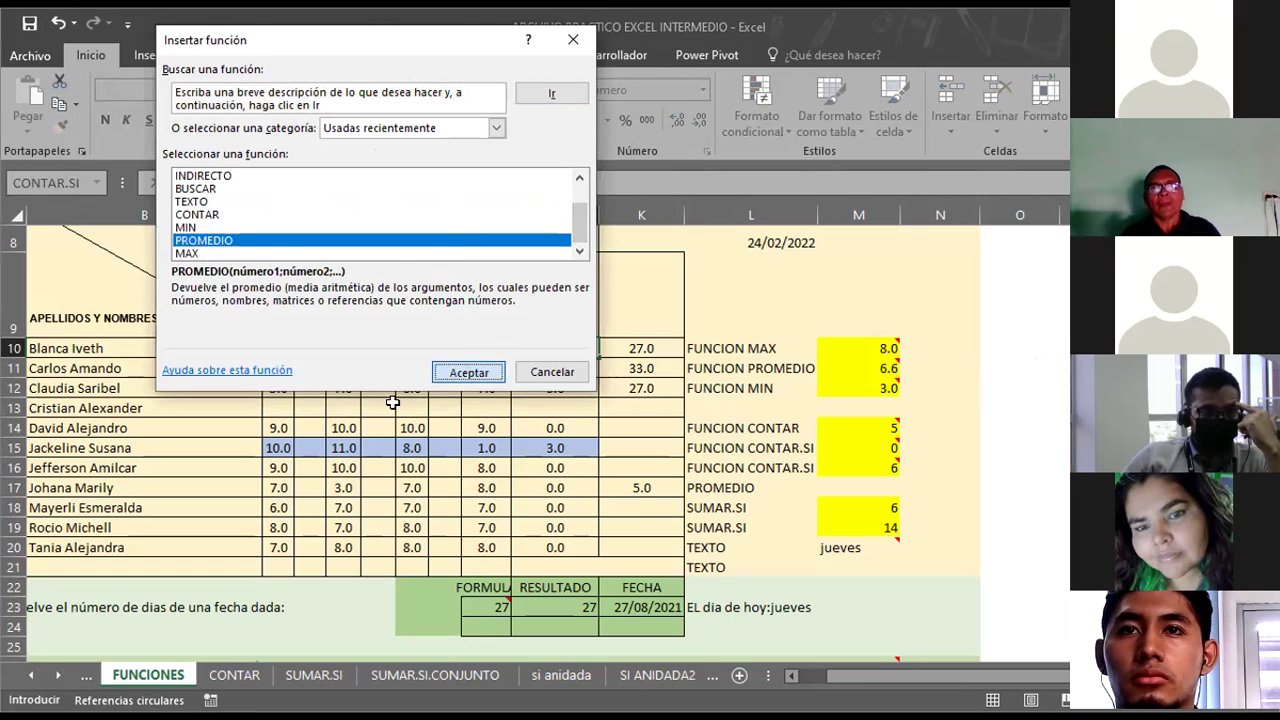
left_click(468, 372)
left_click(401, 103)
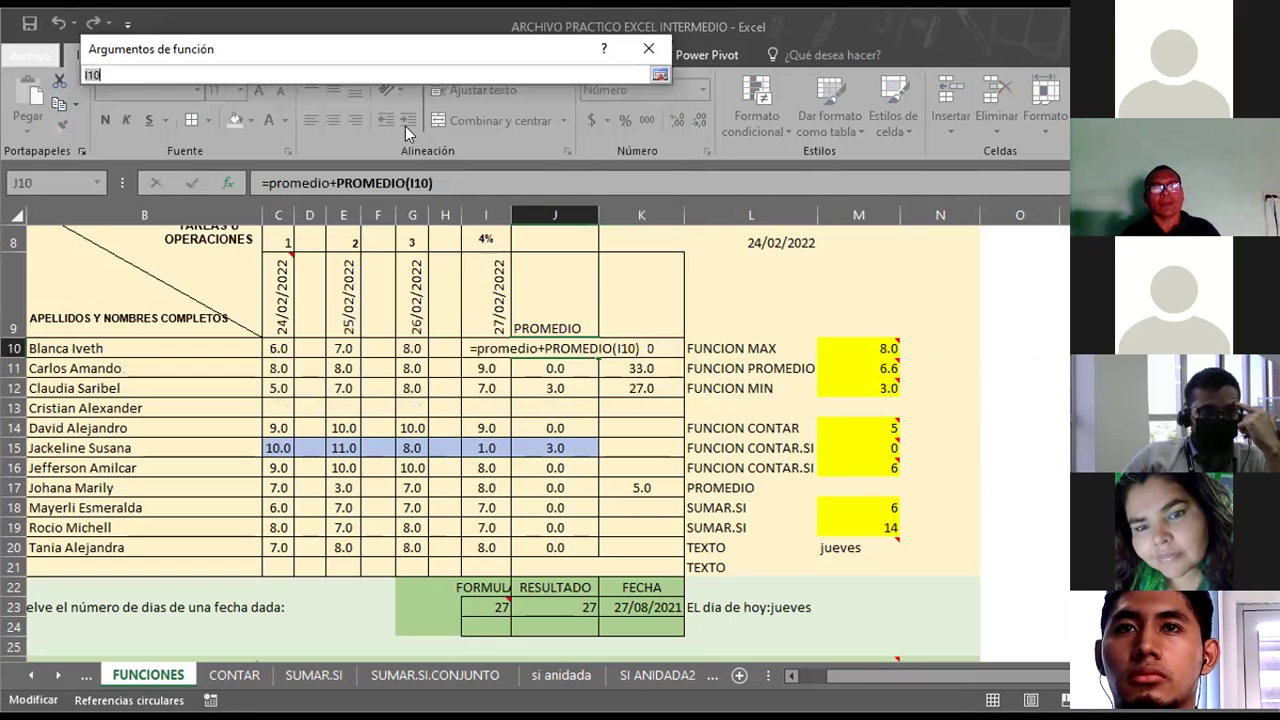
left_click(281, 348)
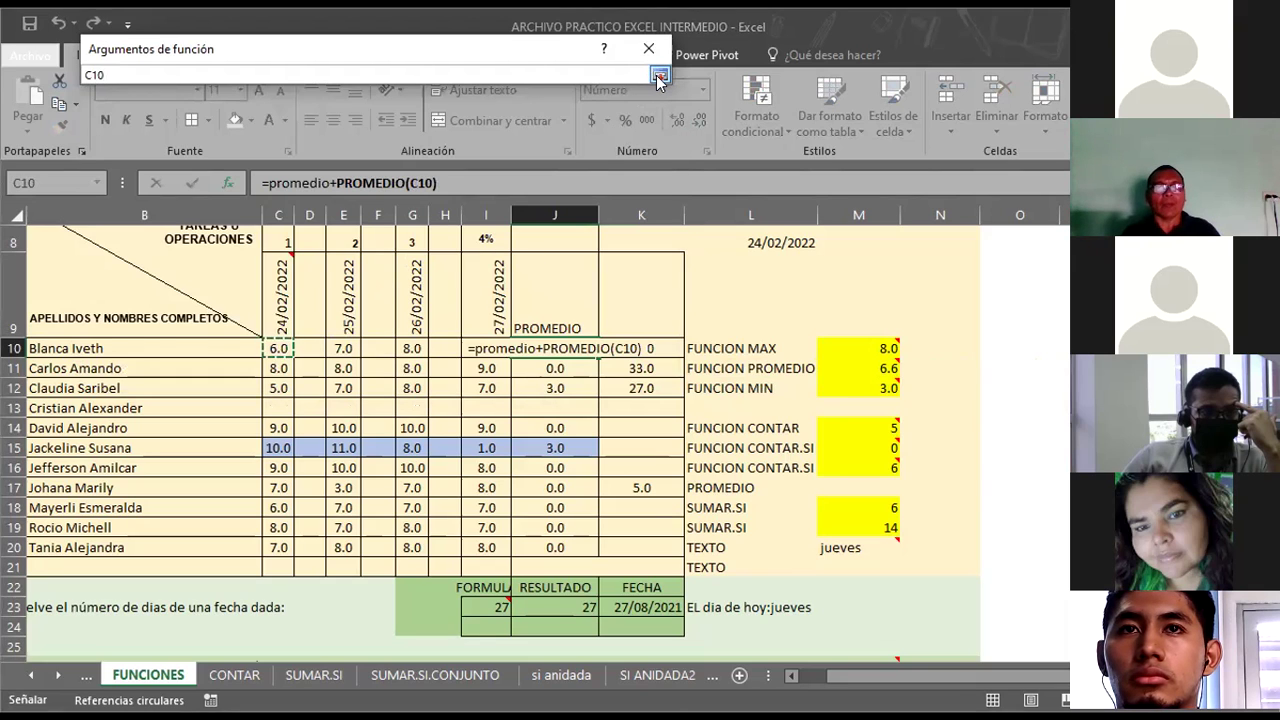
left_click(659, 77)
Add E10 and G10 as the second and third numbers and confirm, yielding #¿NOMBRE?
left_click(405, 125)
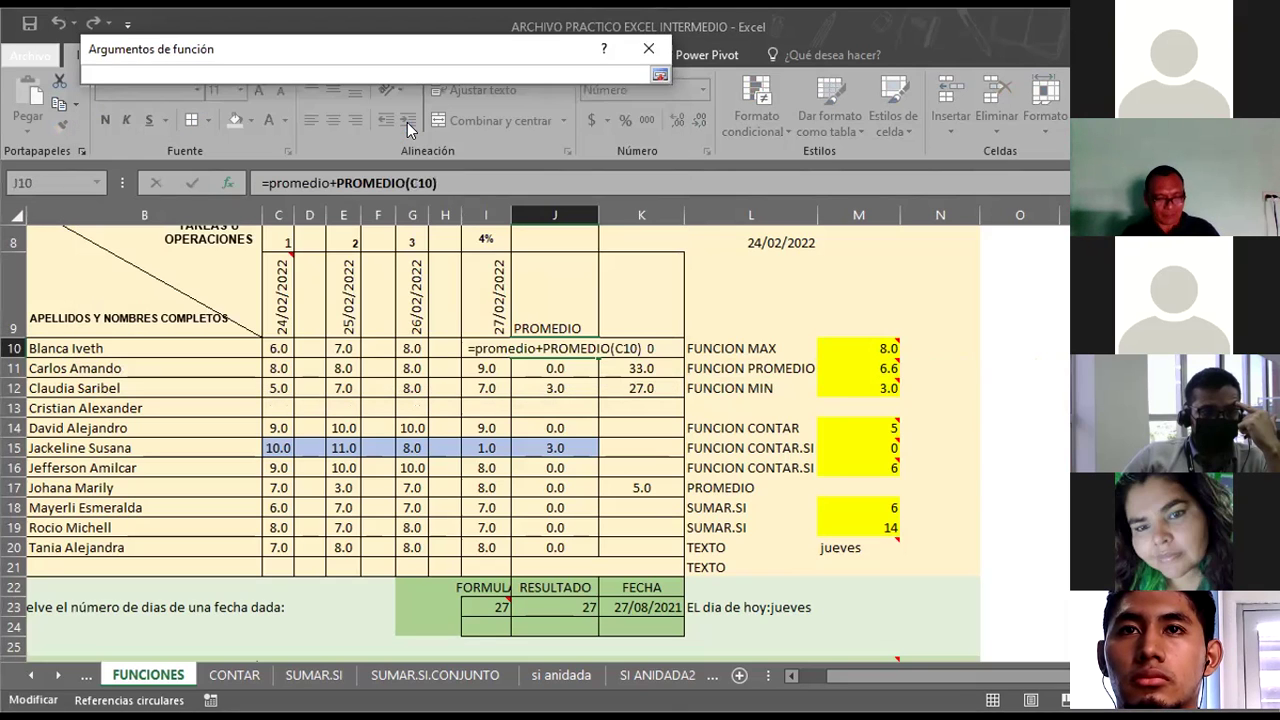
left_click(343, 350)
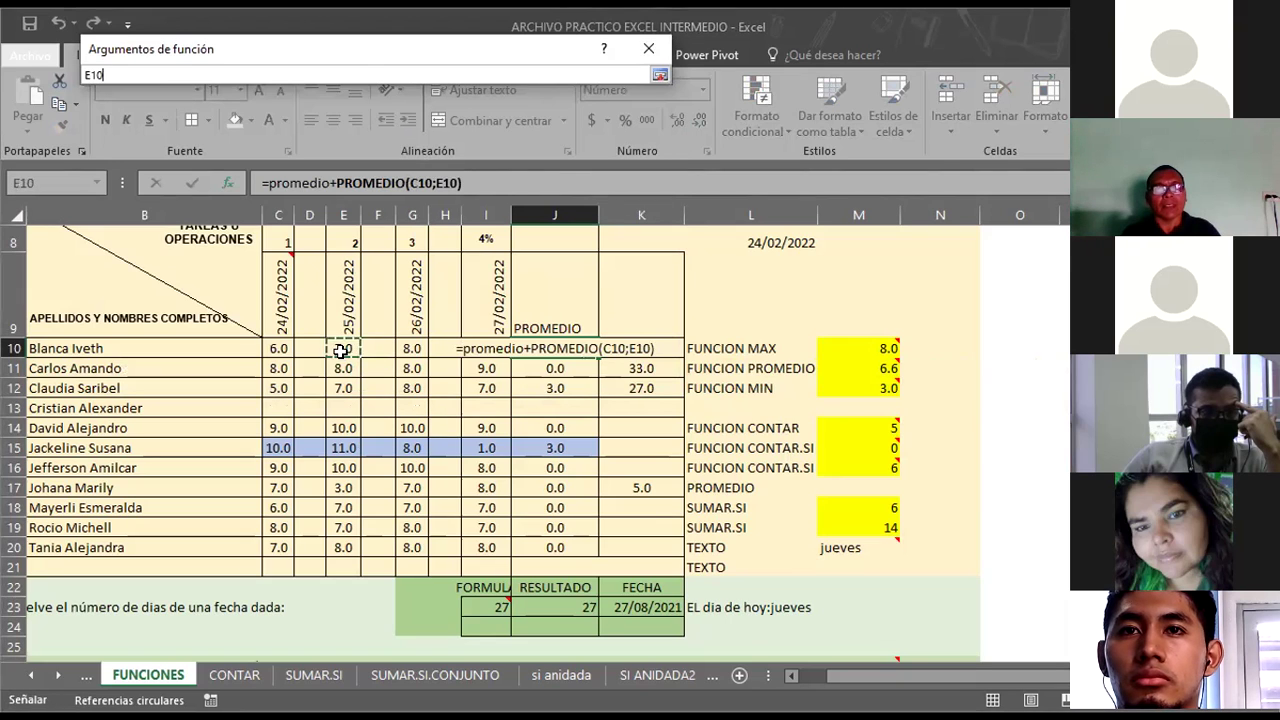
left_click(659, 76)
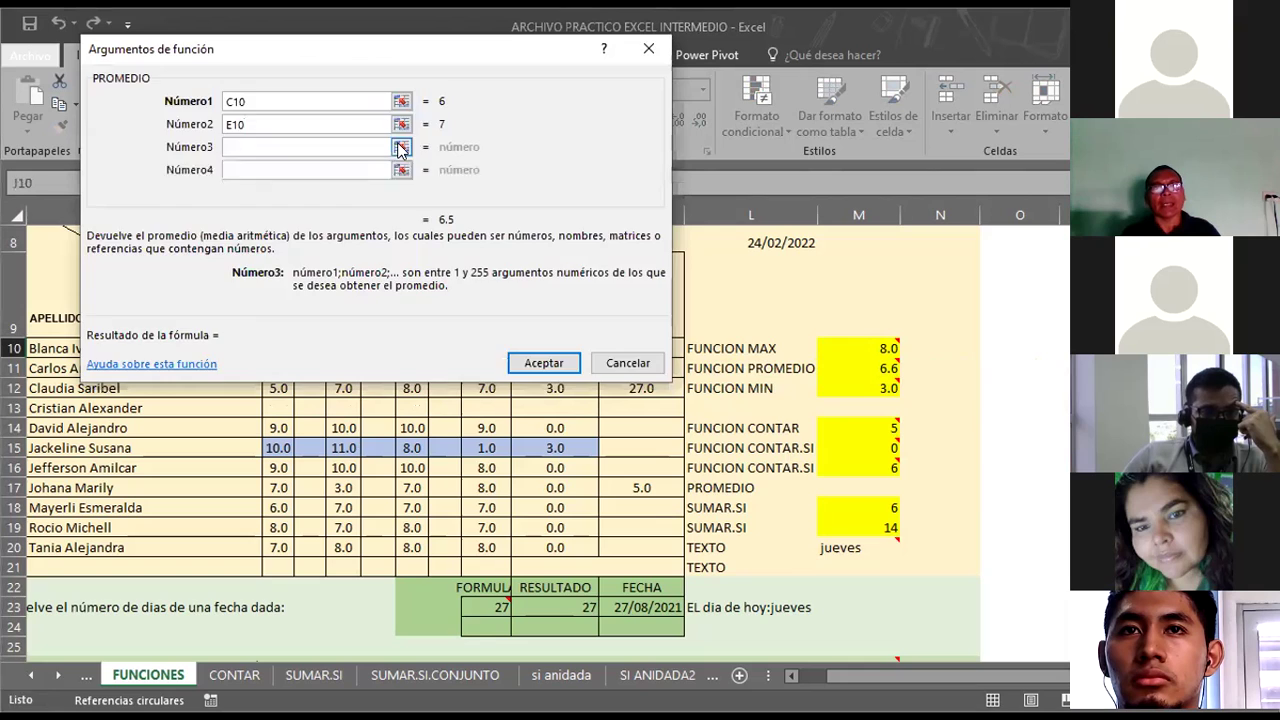
left_click(400, 148)
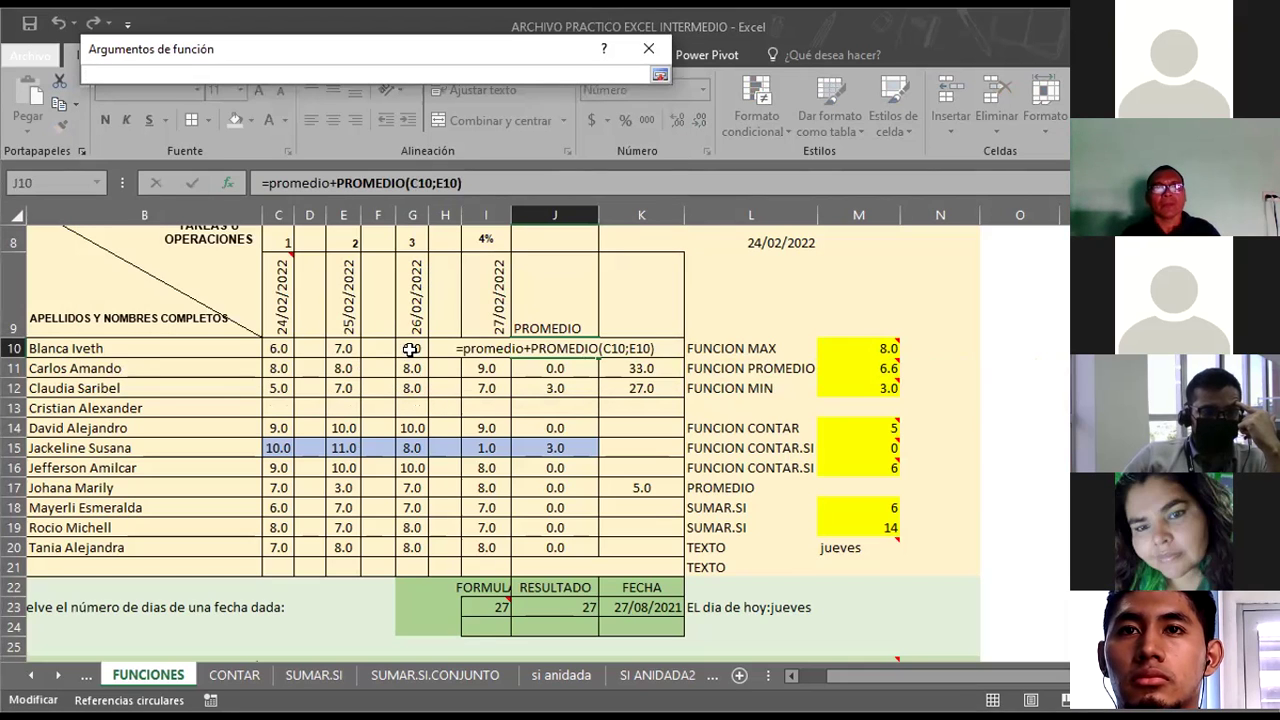
left_click(410, 349)
key("Return")
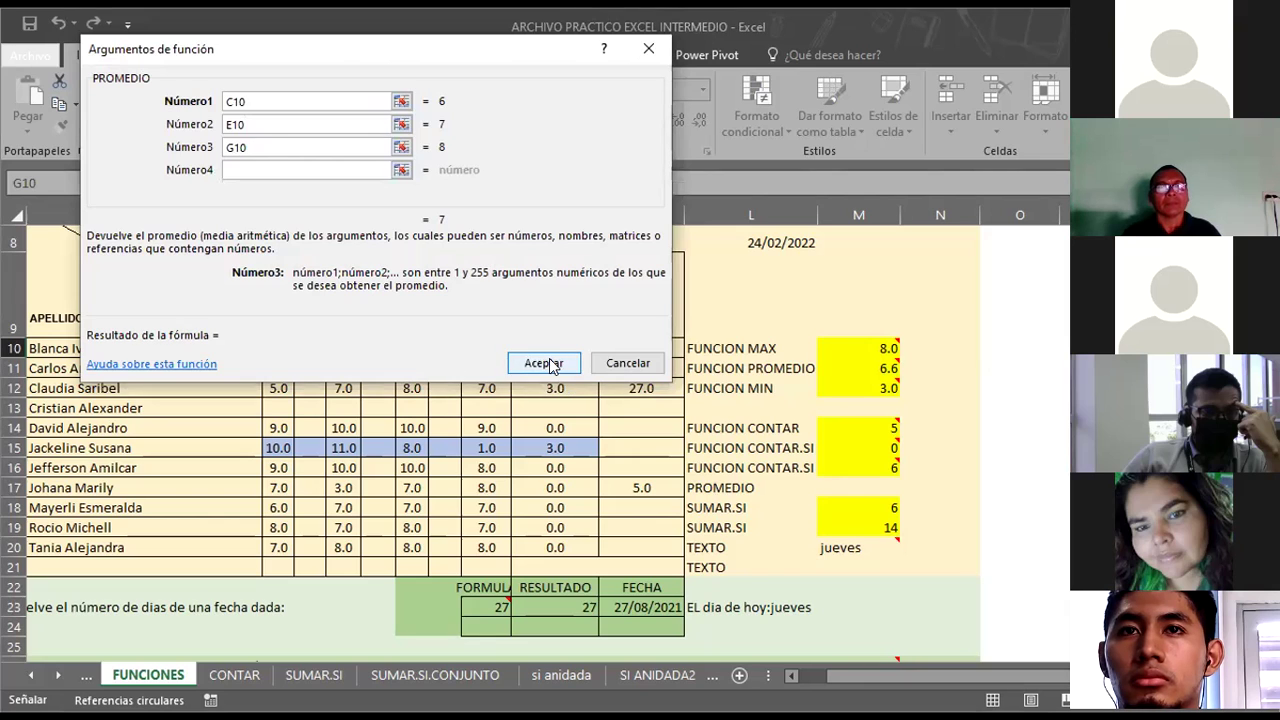
left_click(548, 362)
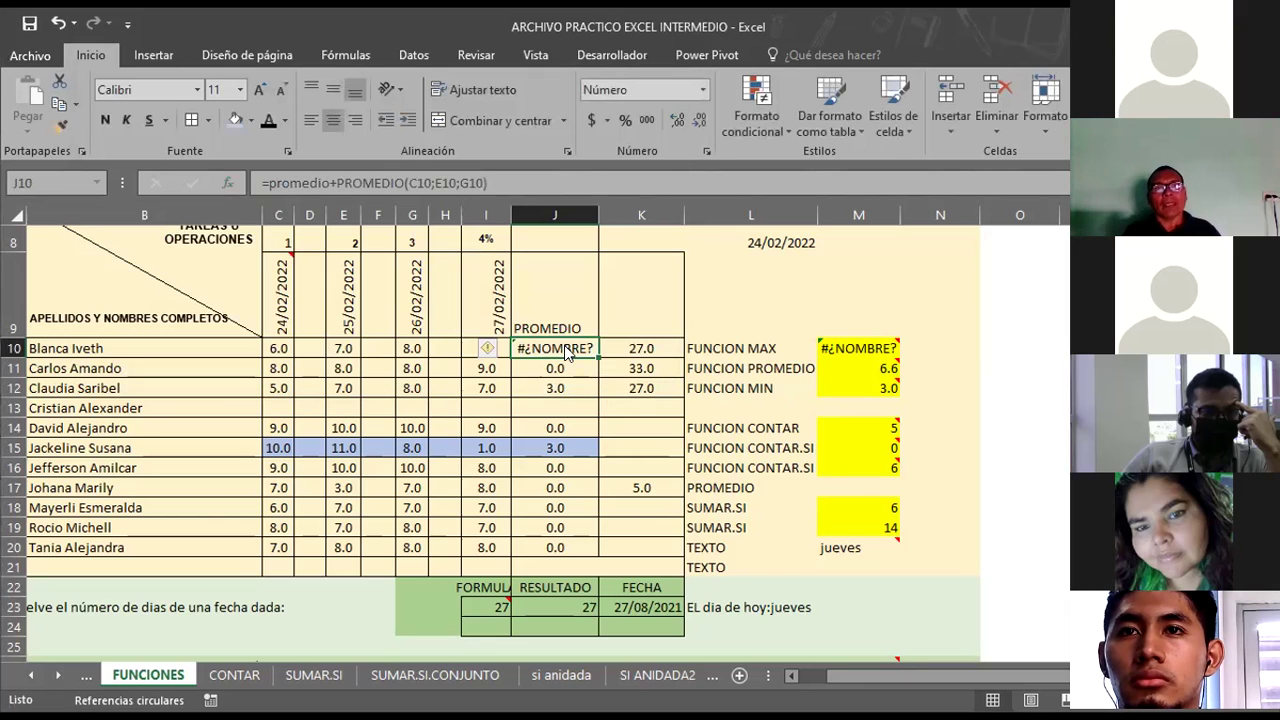
right_click(564, 345)
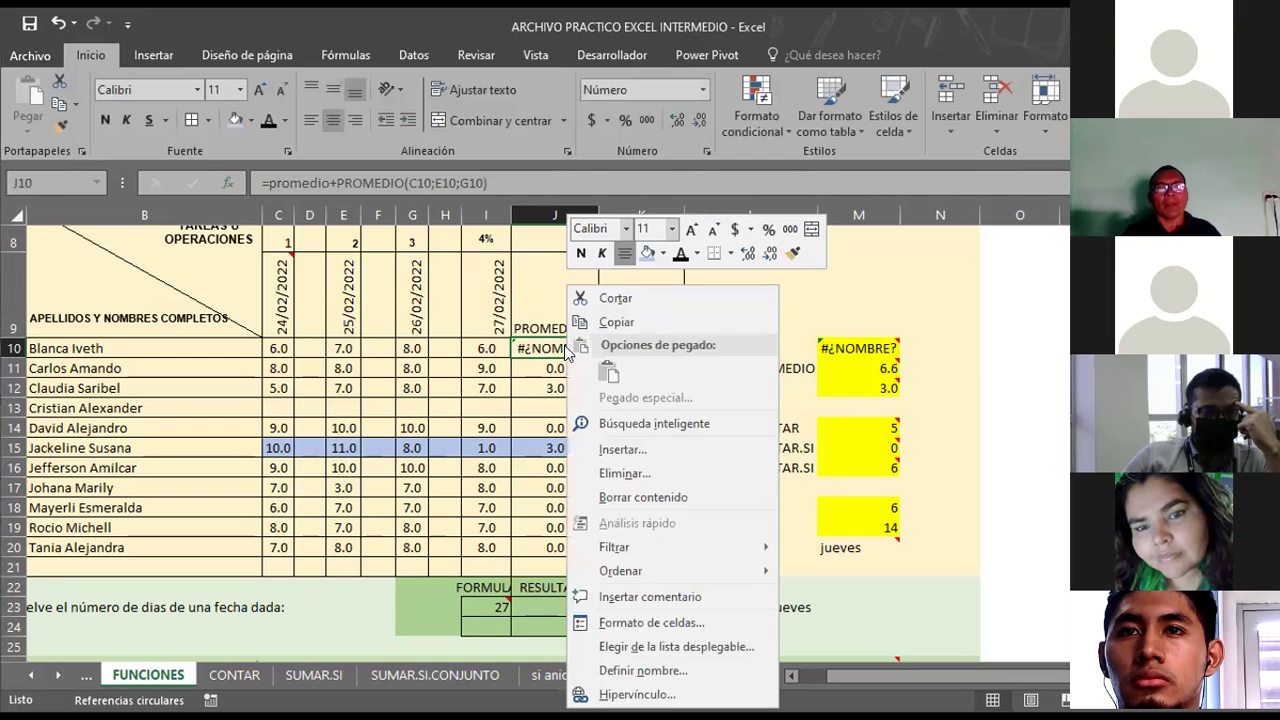
Remove the stray 'promedio+' so J10 reads =PROMEDIO(C10;E10;G10) and shows 7.0.
left_click(328, 182)
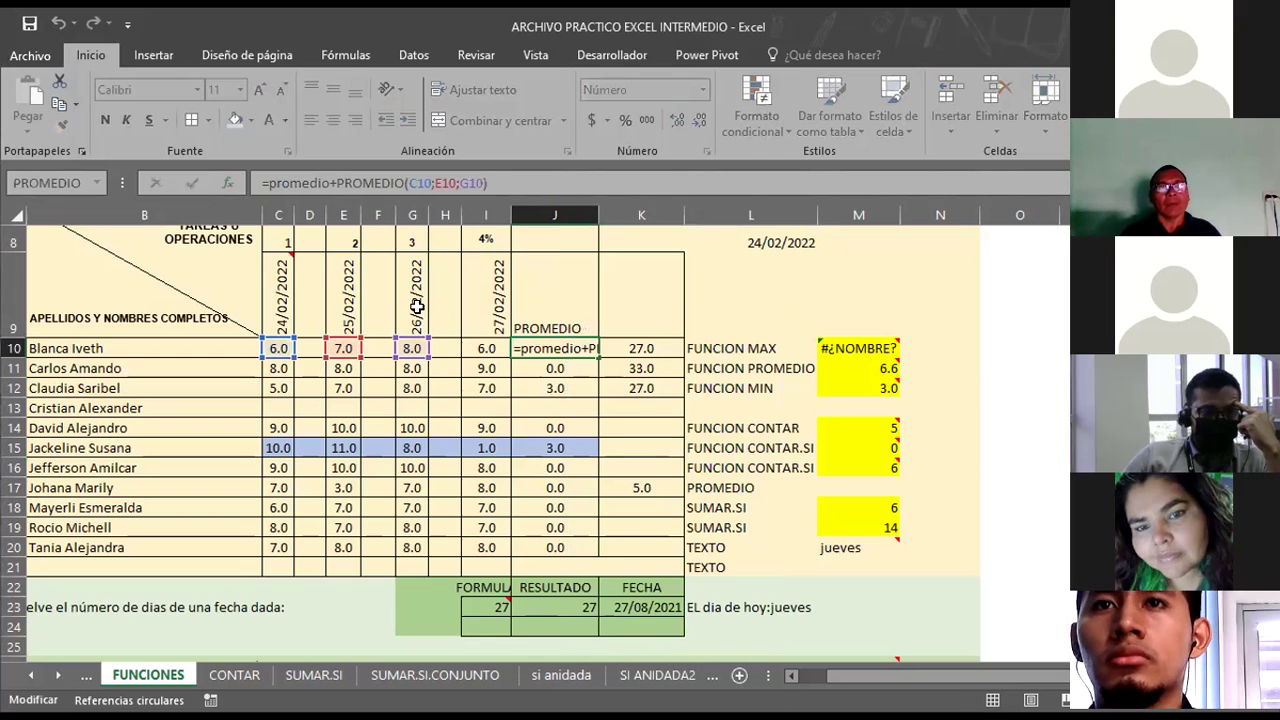
key("BackSpace")
key("BackSpace")
key("BackSpace")
key("BackSpace")
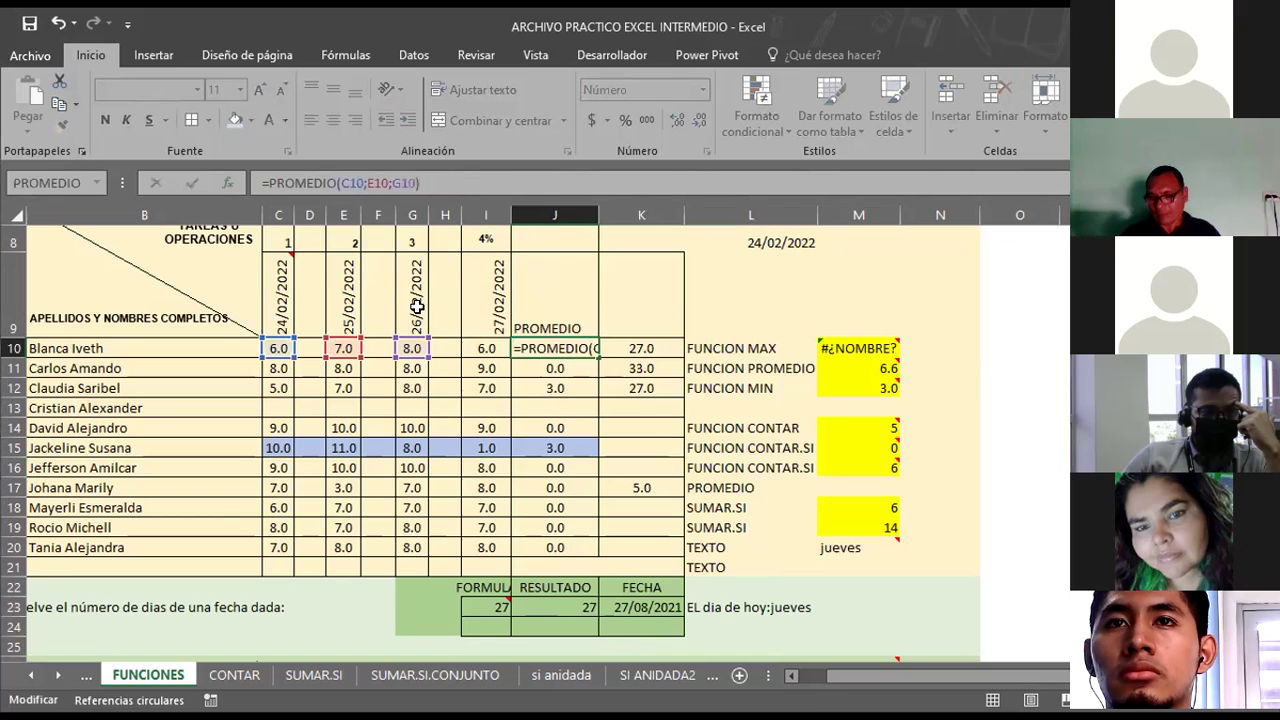
key("Return")
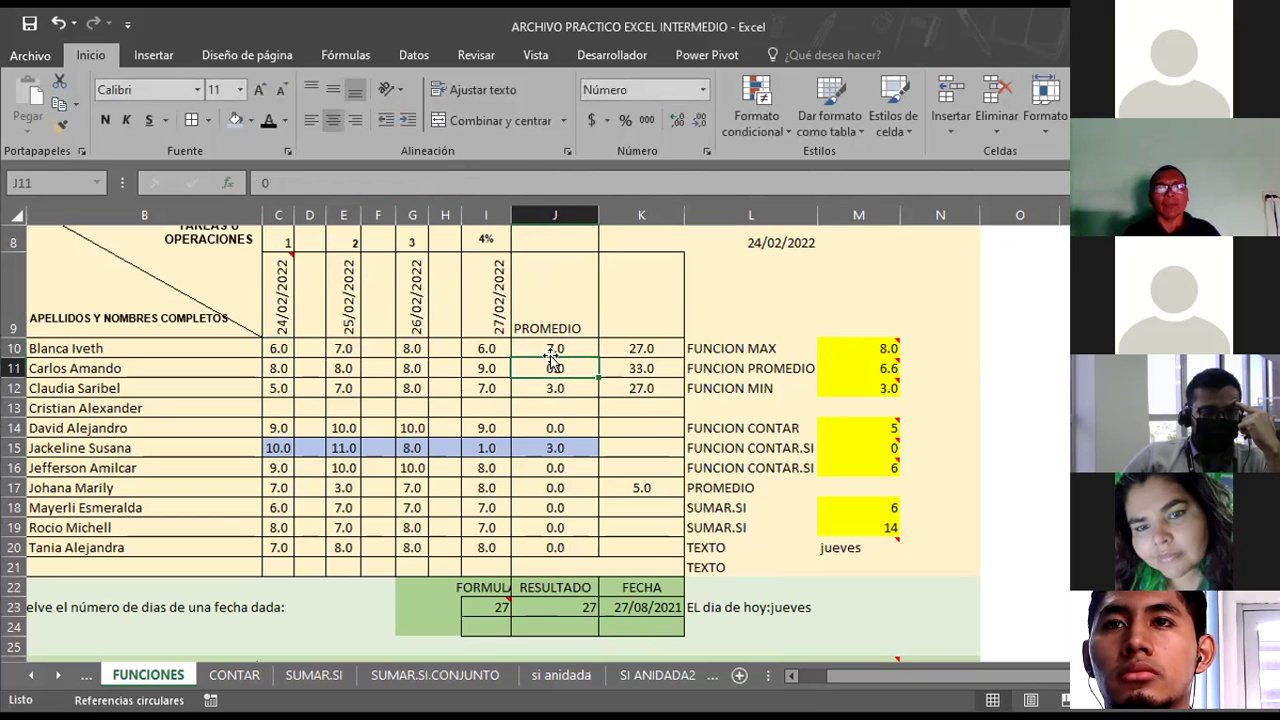
left_click(552, 350)
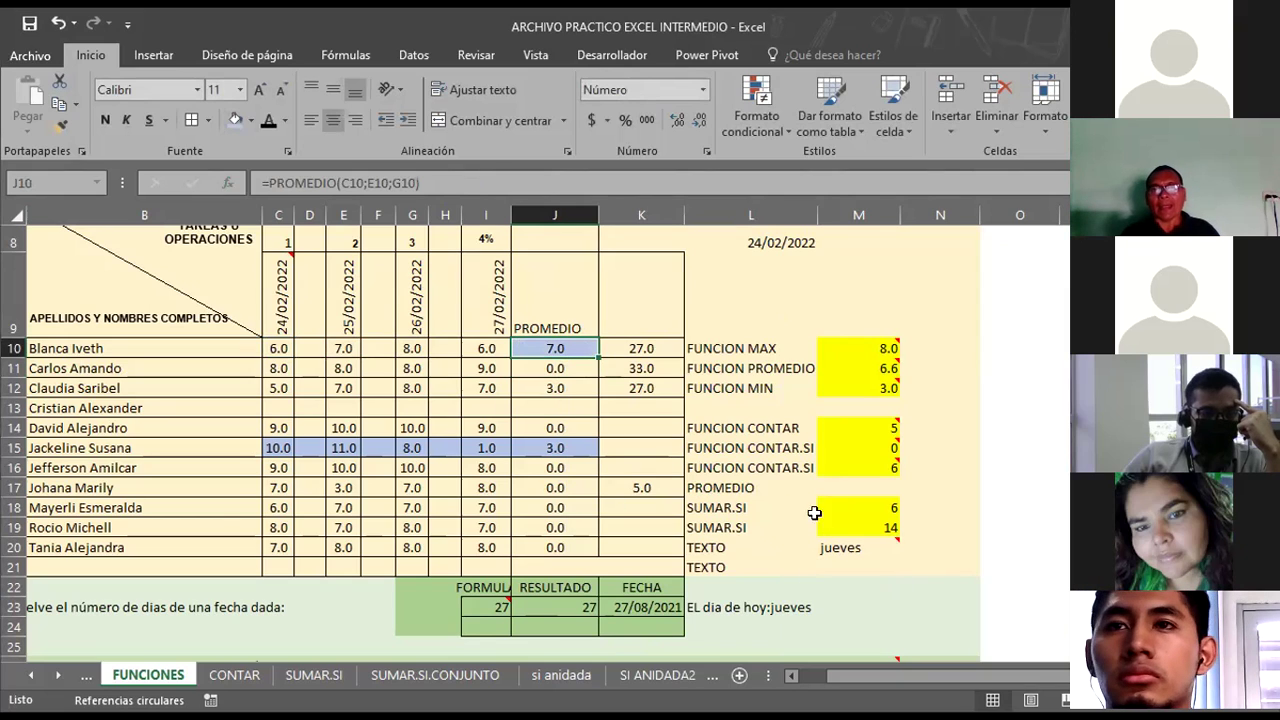
left_click(860, 450)
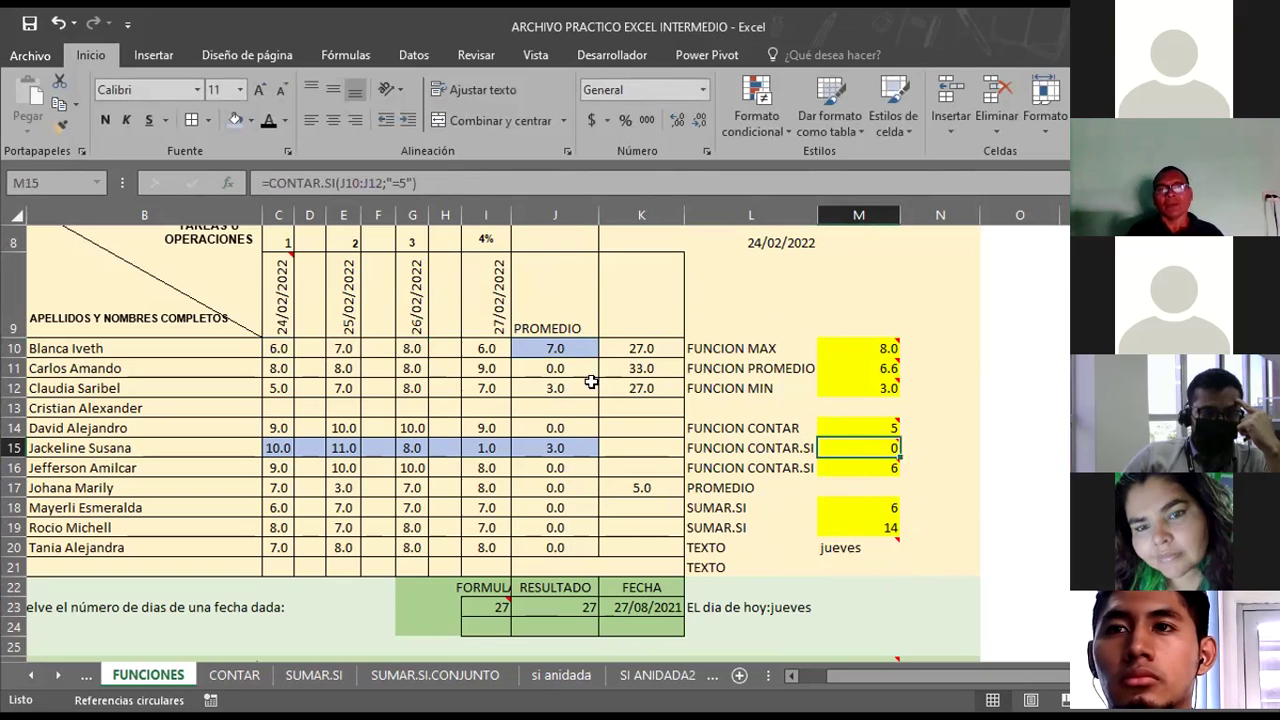
left_click(556, 347)
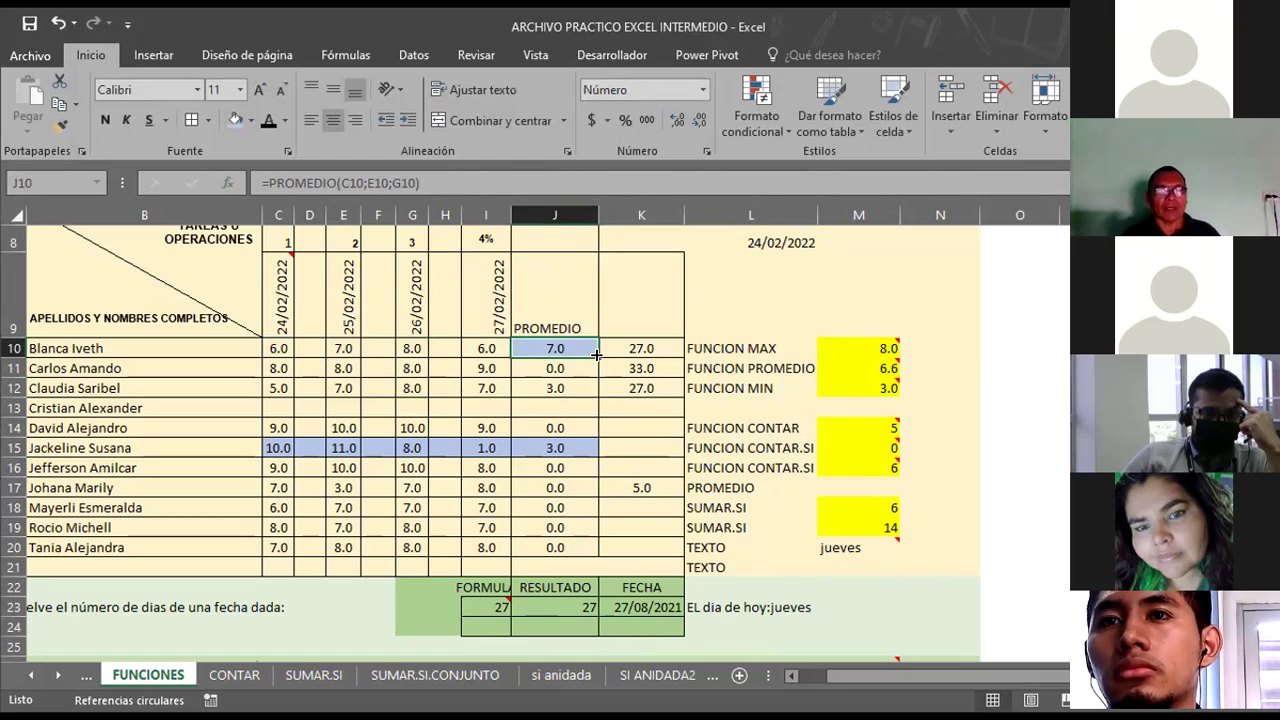
Fill the average down to J12 and enter 5 in E12, G12 and I12, making J12 5.0.
left_click_drag(596, 354, 598, 397)
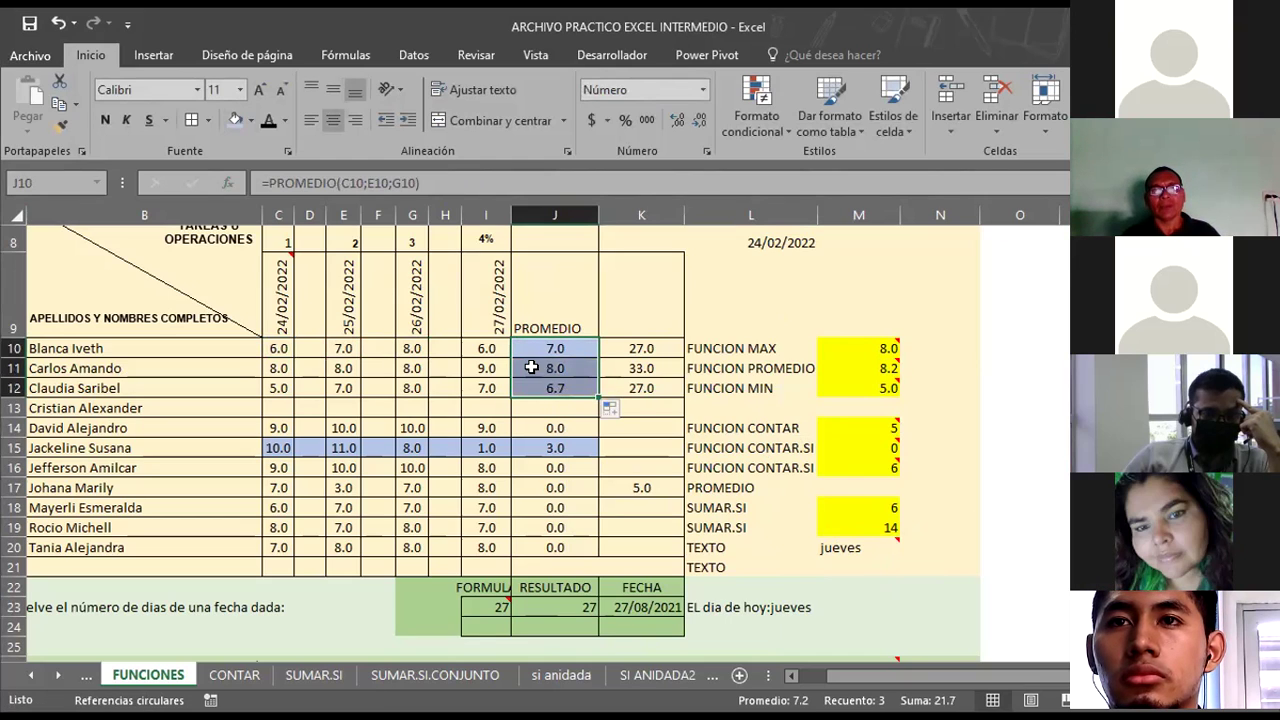
left_click(343, 386)
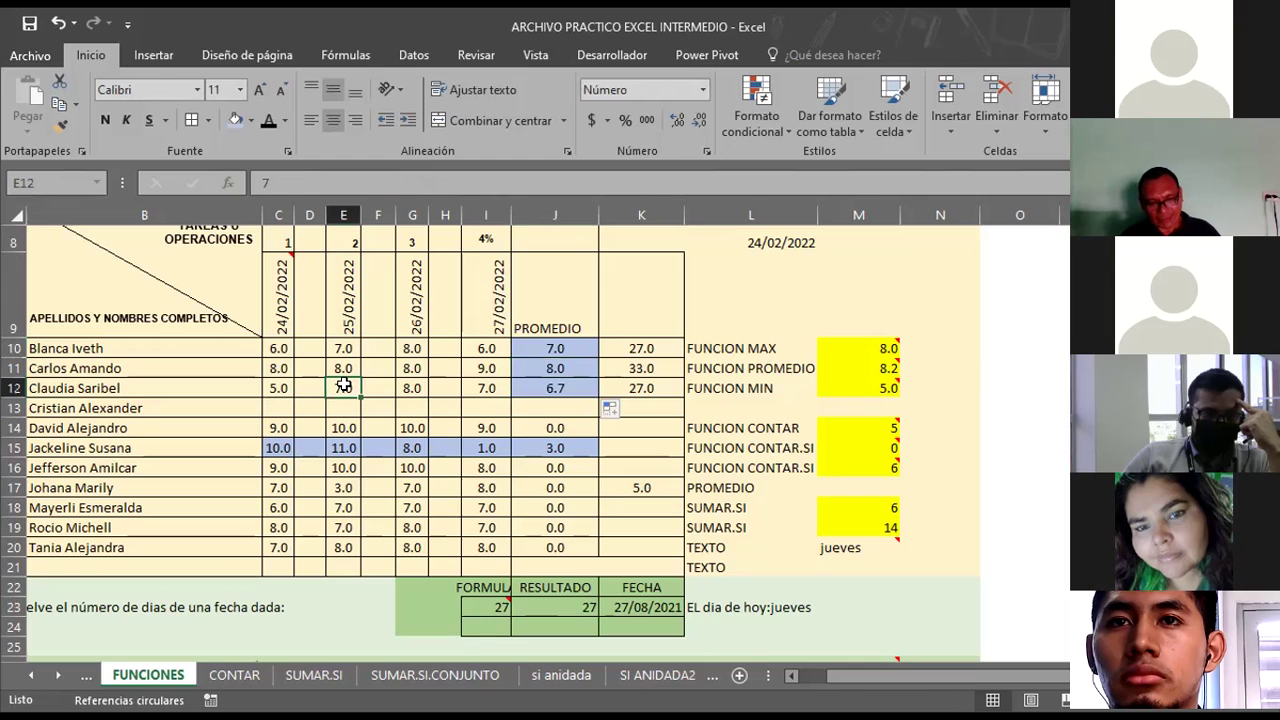
type("5")
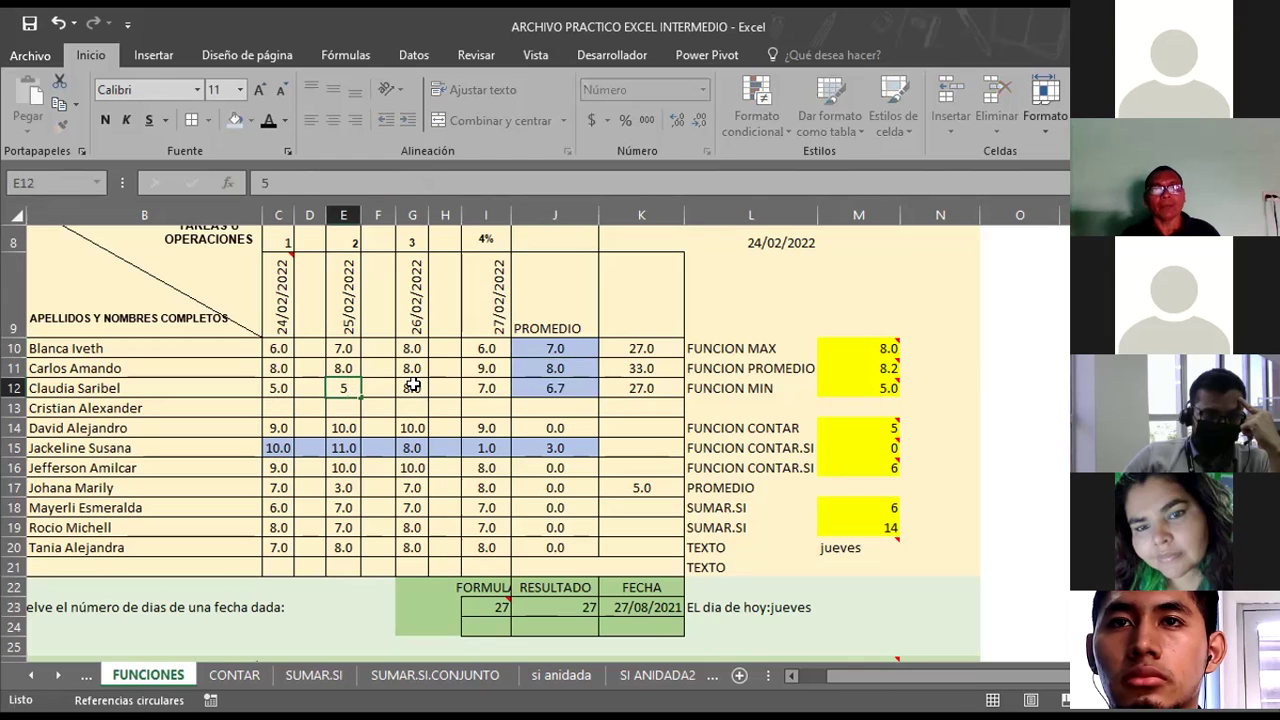
left_click(412, 386)
type("5")
left_click(478, 387)
type("5")
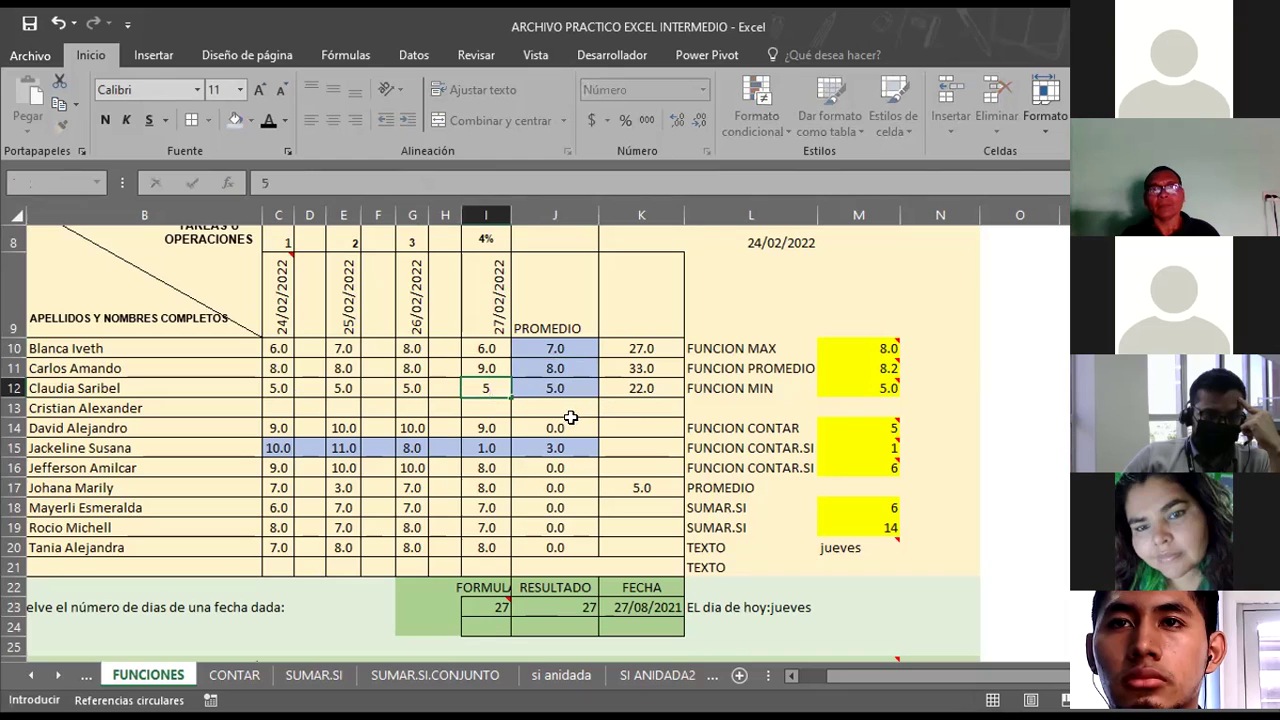
left_click(640, 421)
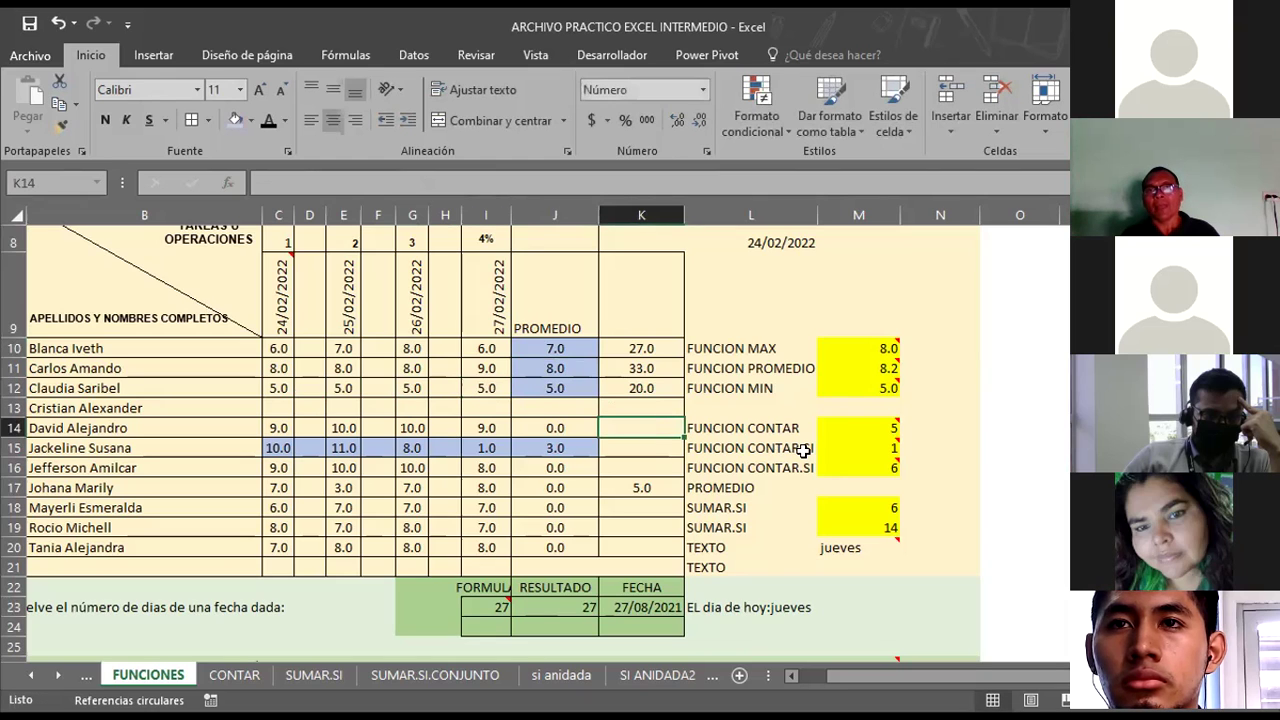
left_click(862, 450)
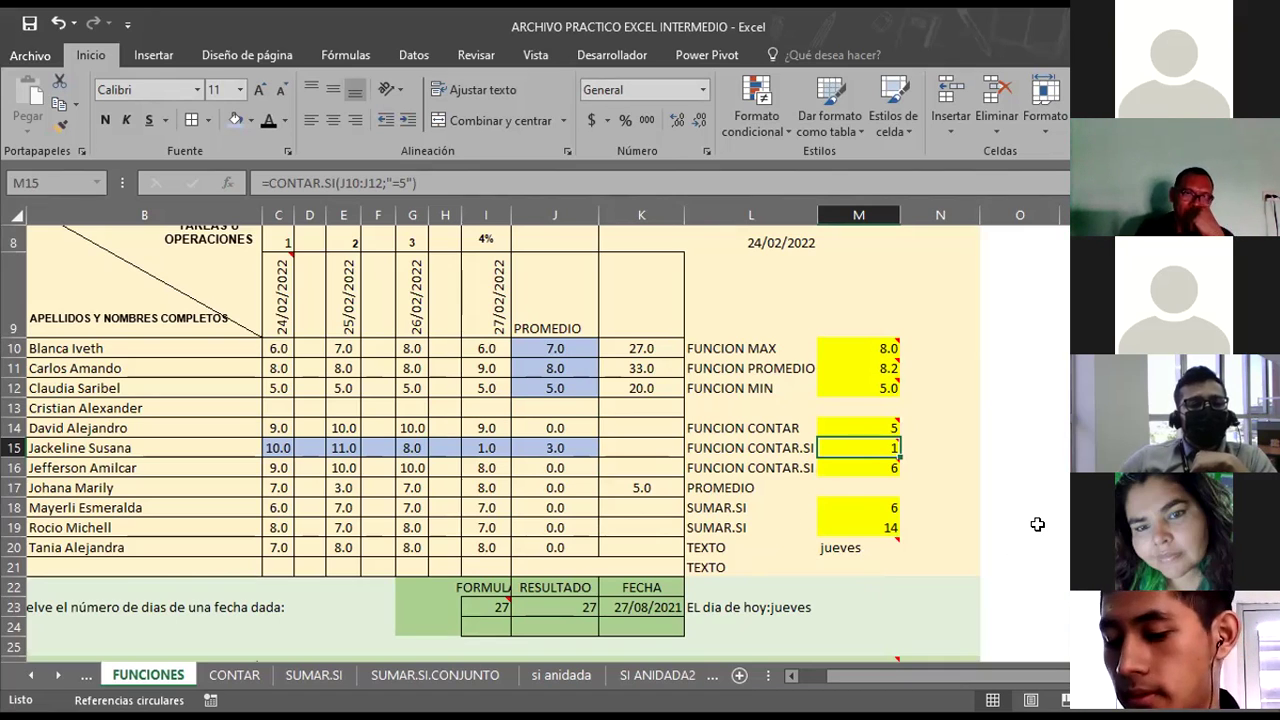
left_click(289, 676)
Go to the CONTAR sheet, where the grades table's counts in D12 and F12 read 12.
left_click(236, 677)
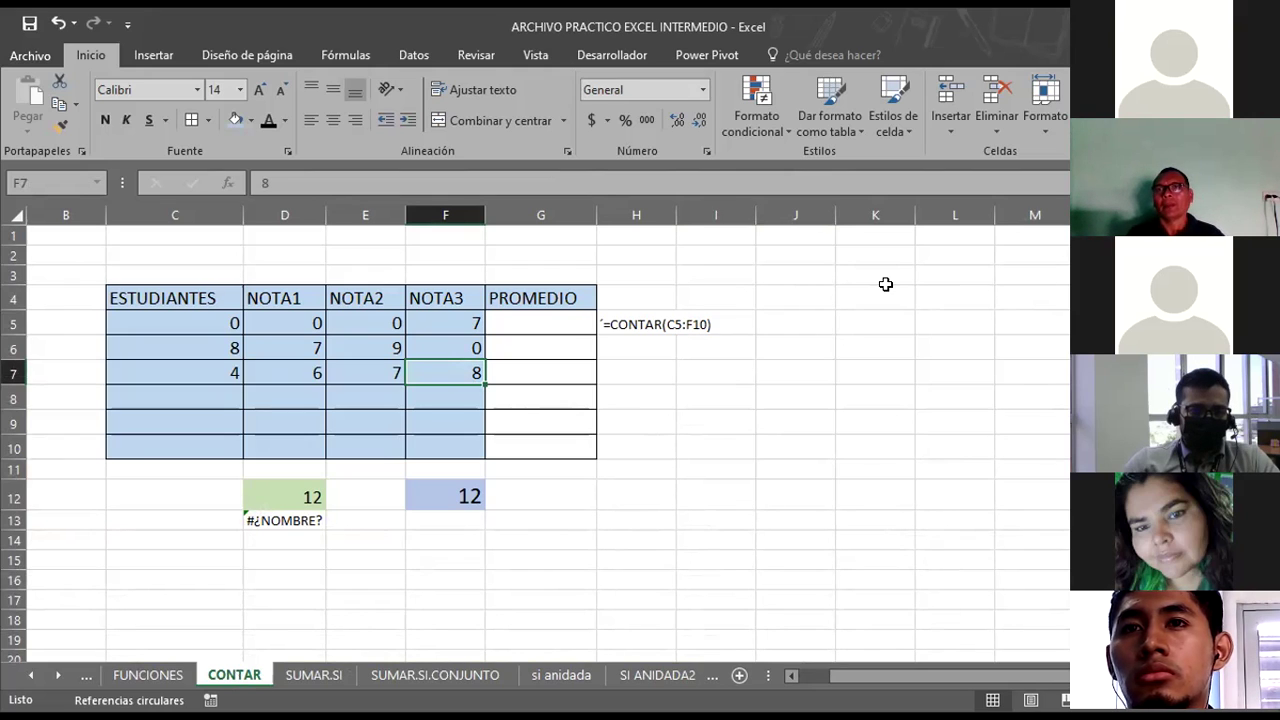
scroll(900, 300, "down", 1)
scroll(950, 400, "up", 1)
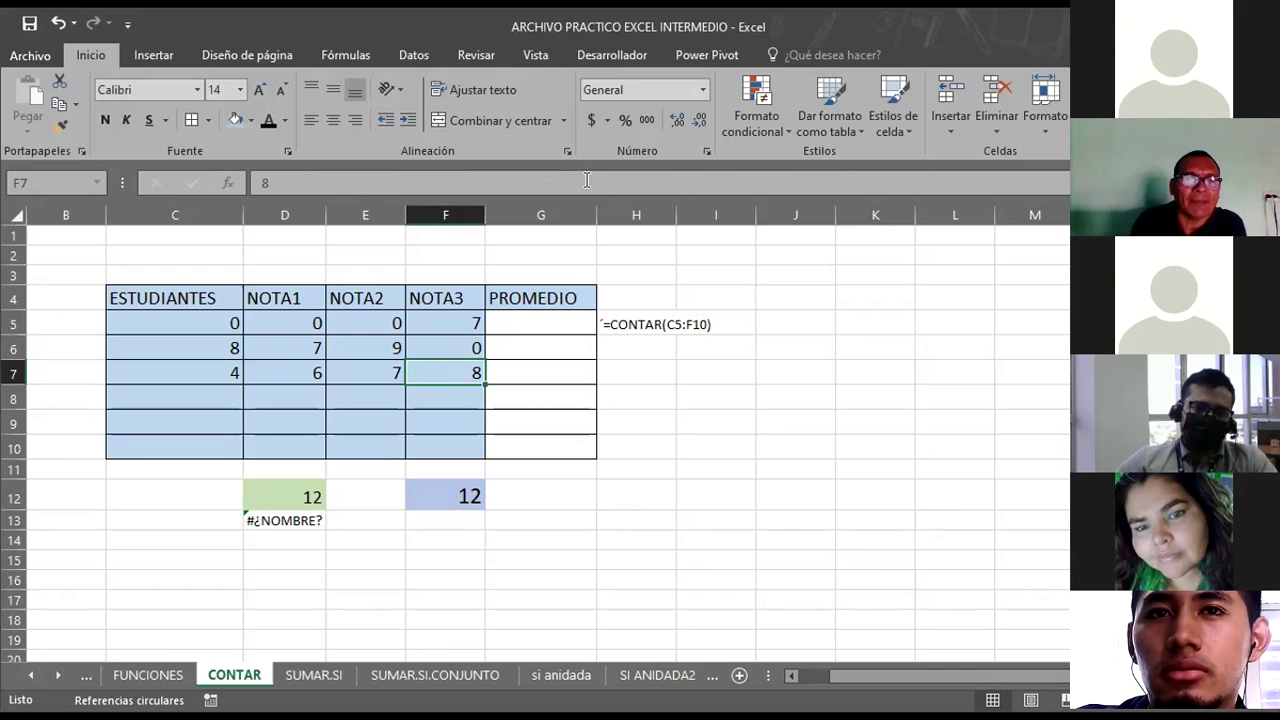
Scroll the sheet tabs to reveal BUSCAR, open that sheet, then switch to PowerPoint.
left_click(58, 676)
left_click(58, 678)
left_click(58, 678)
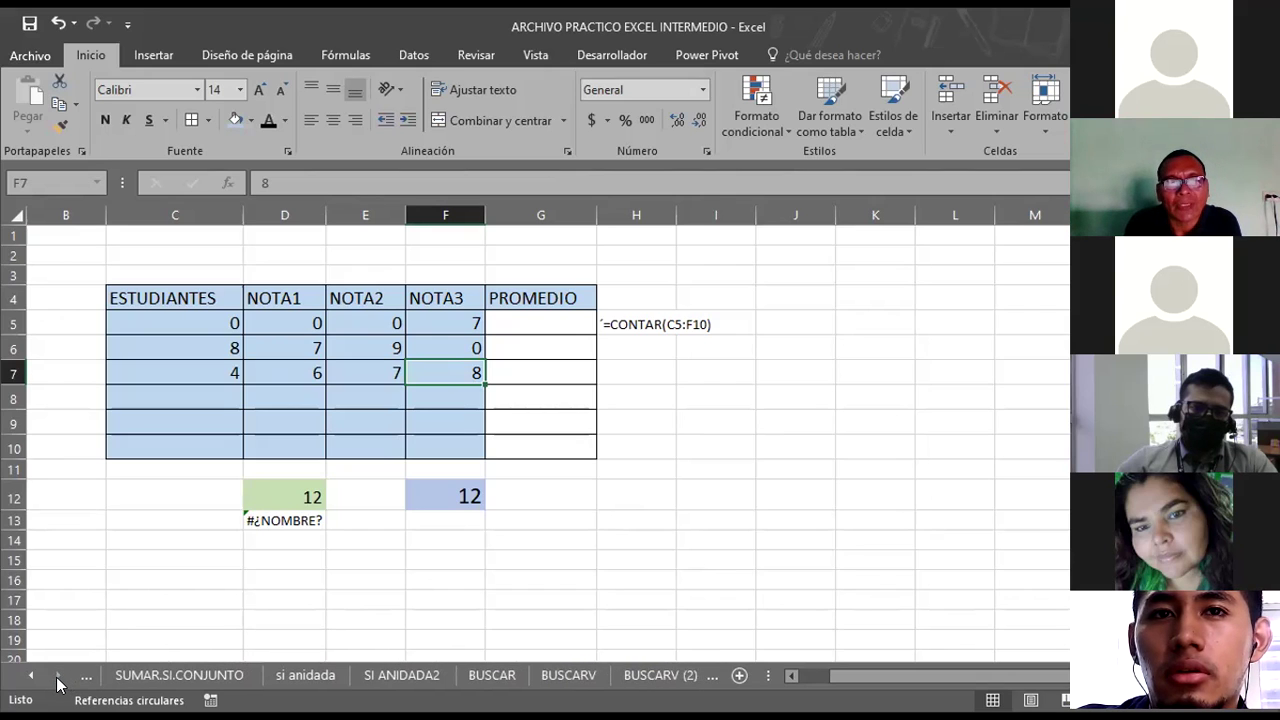
left_click(491, 676)
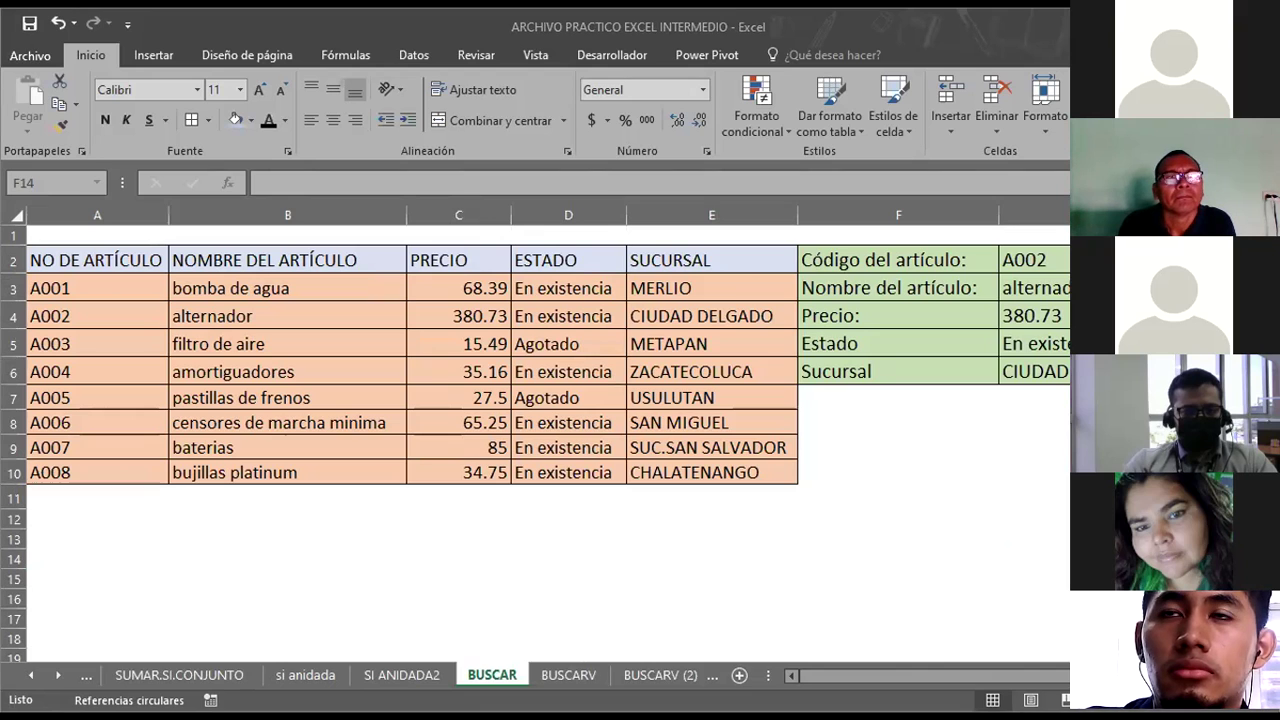
key("alt+Tab")
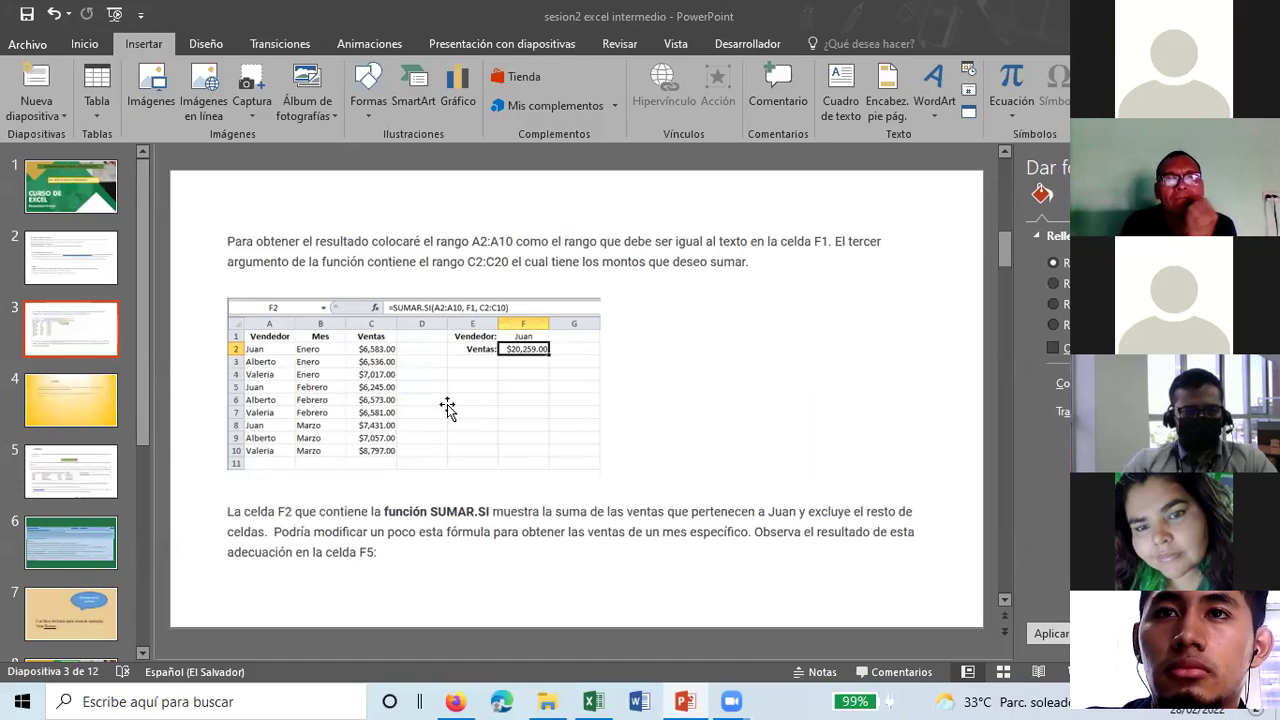
Run the slideshow from the first slide and advance to the CONTAR slide.
scroll(447, 408, "down", 1)
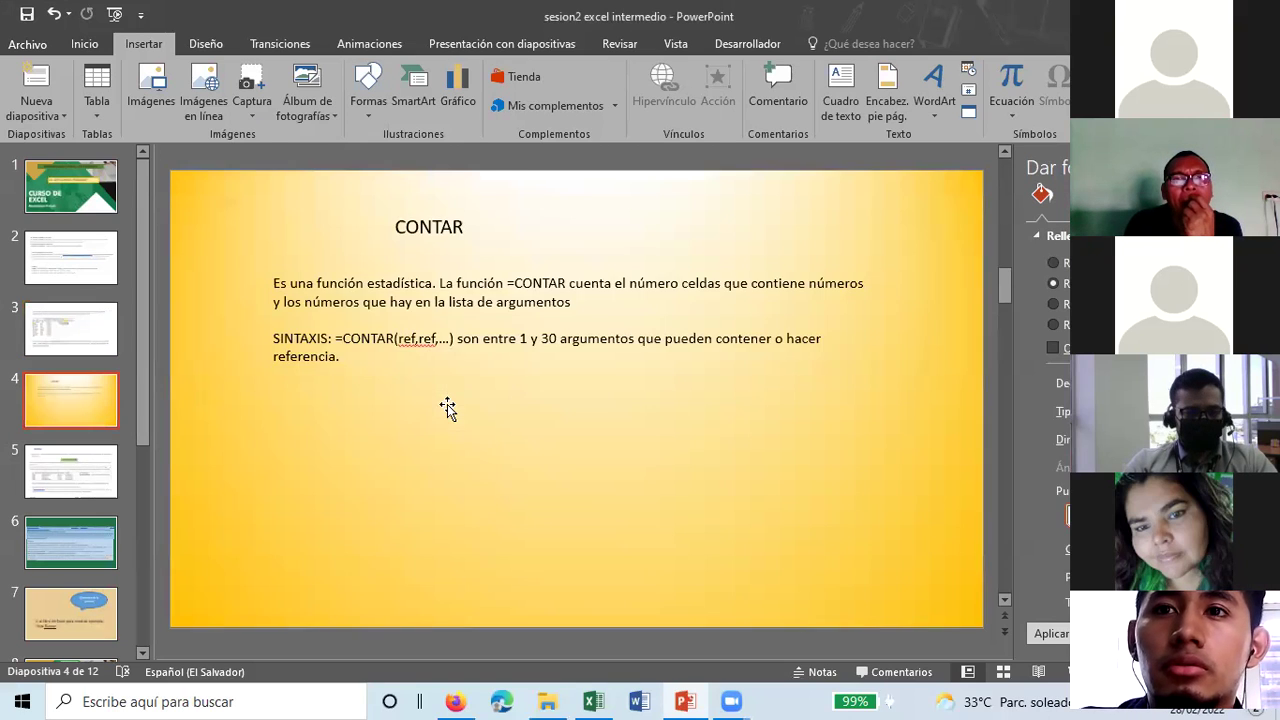
scroll(447, 408, "down", 1)
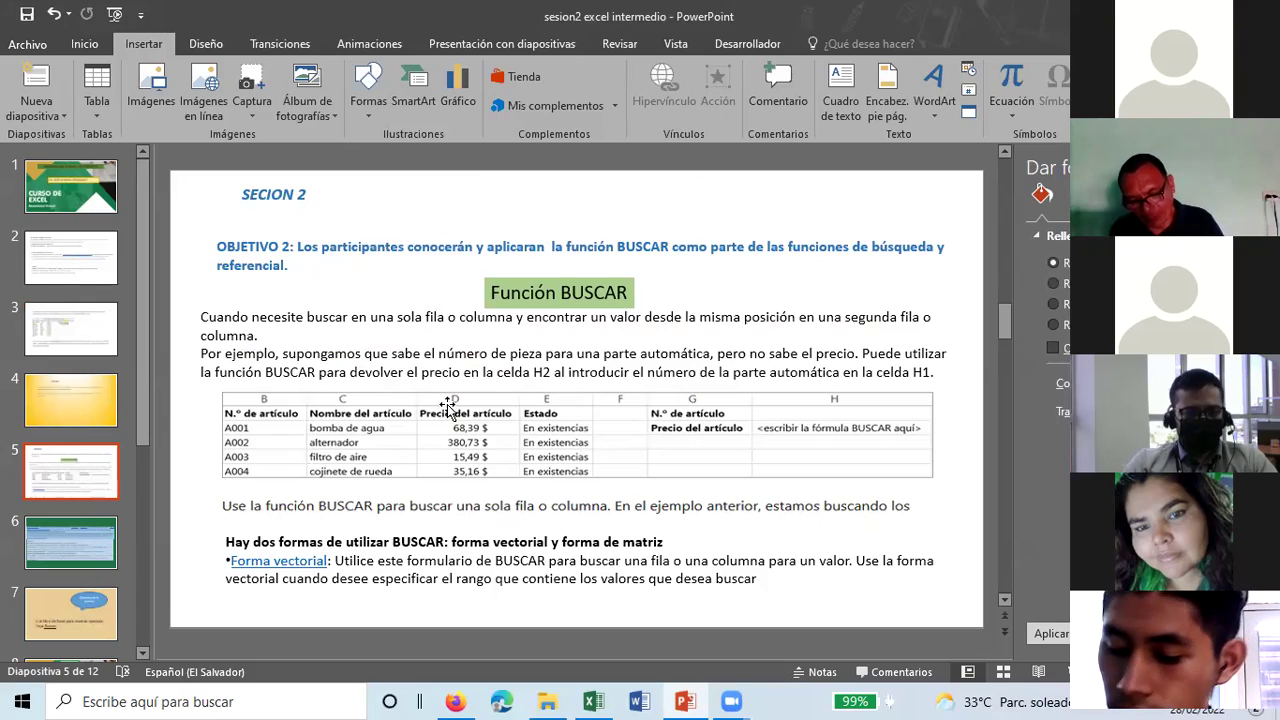
key("F5")
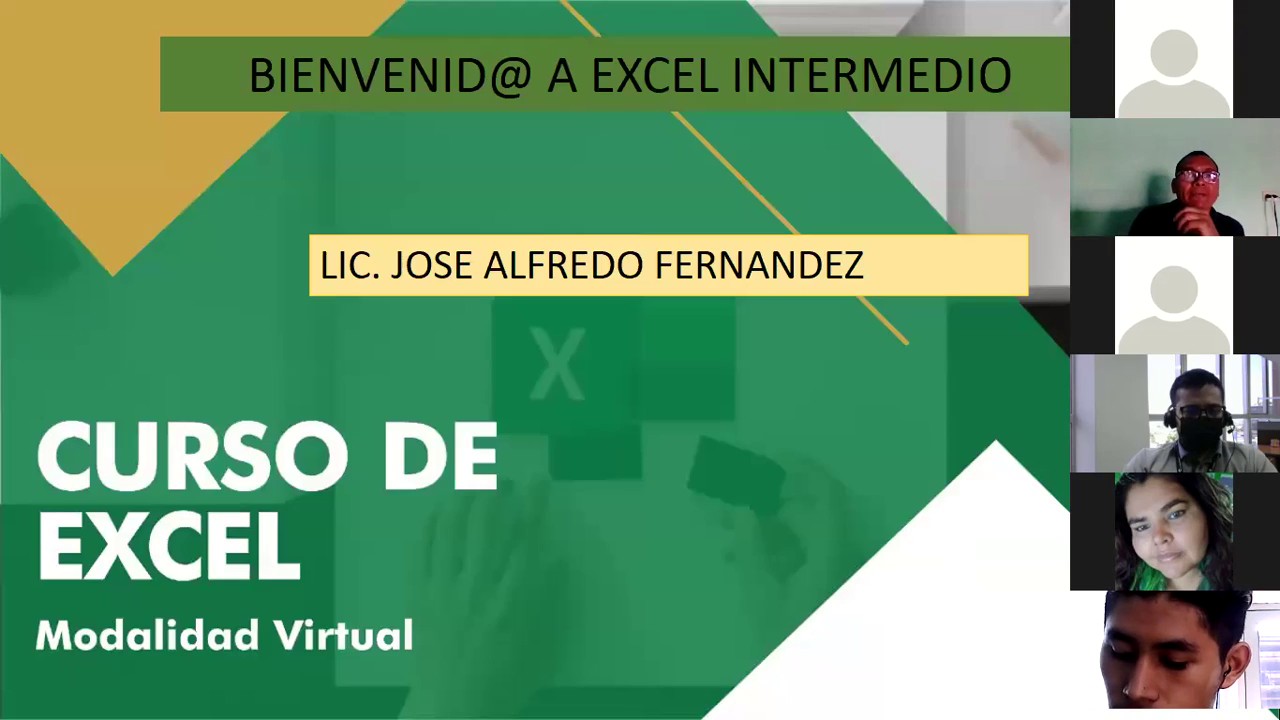
key("Down")
key("Down")
key("Down")
key("Down")
key("Down")
key("Down")
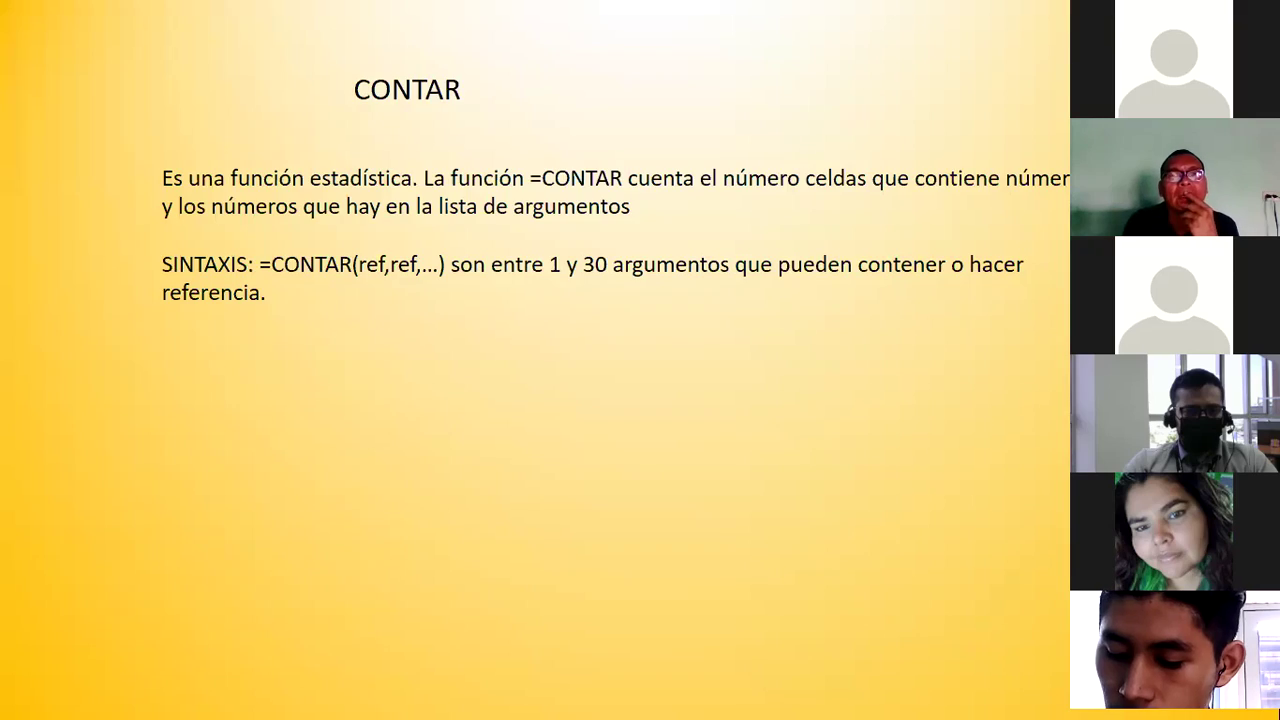
Go from the Función BUSCAR slide to the Forma de Matriz syntax slide, then leave the show.
key("Up")
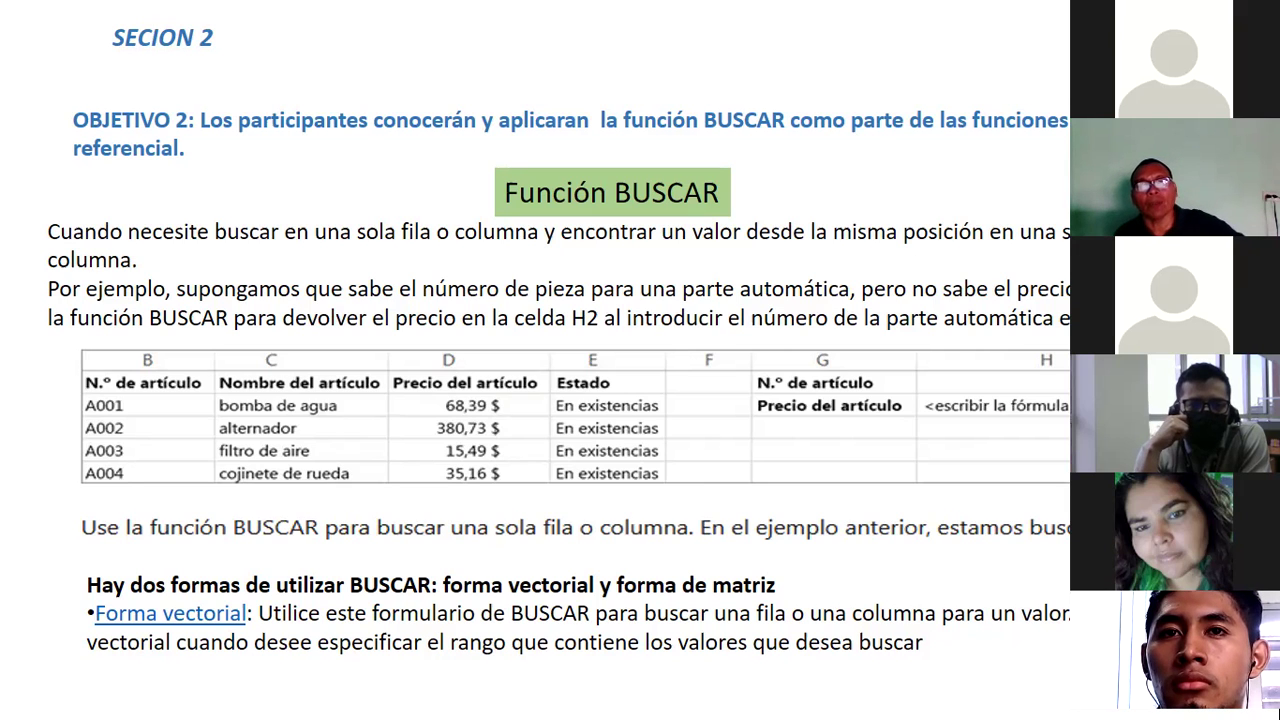
key("Right")
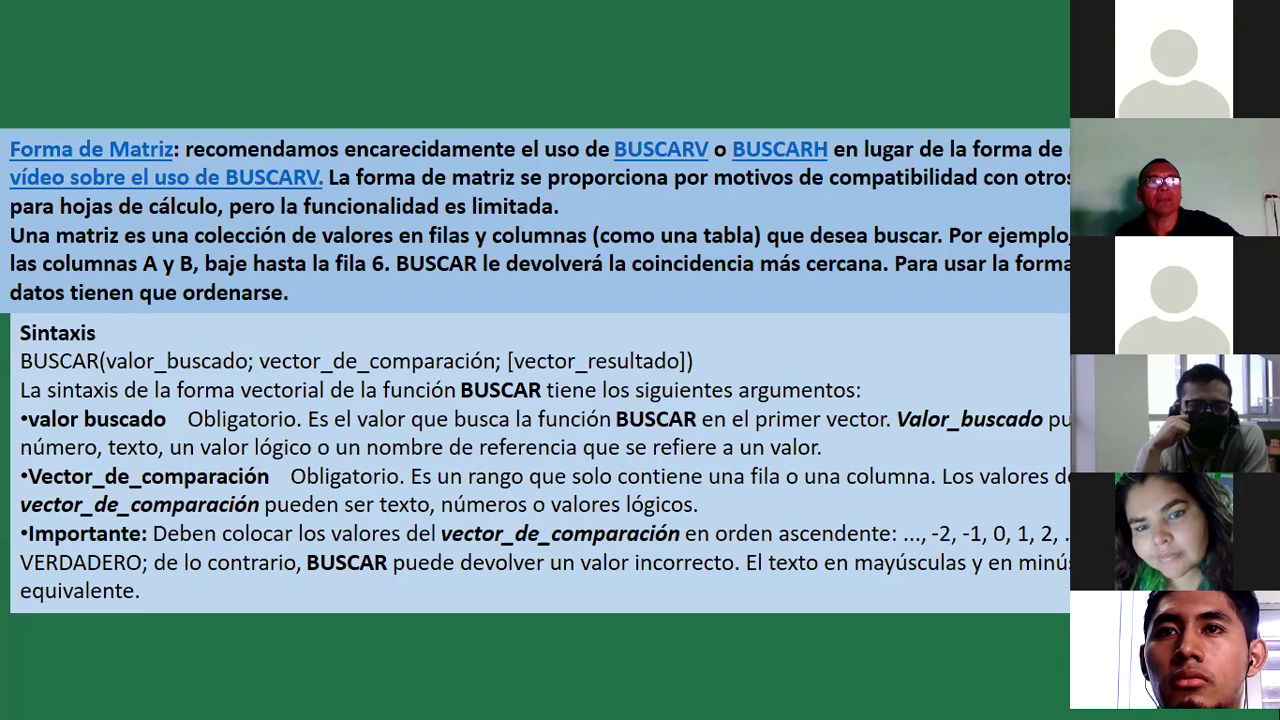
key("Escape")
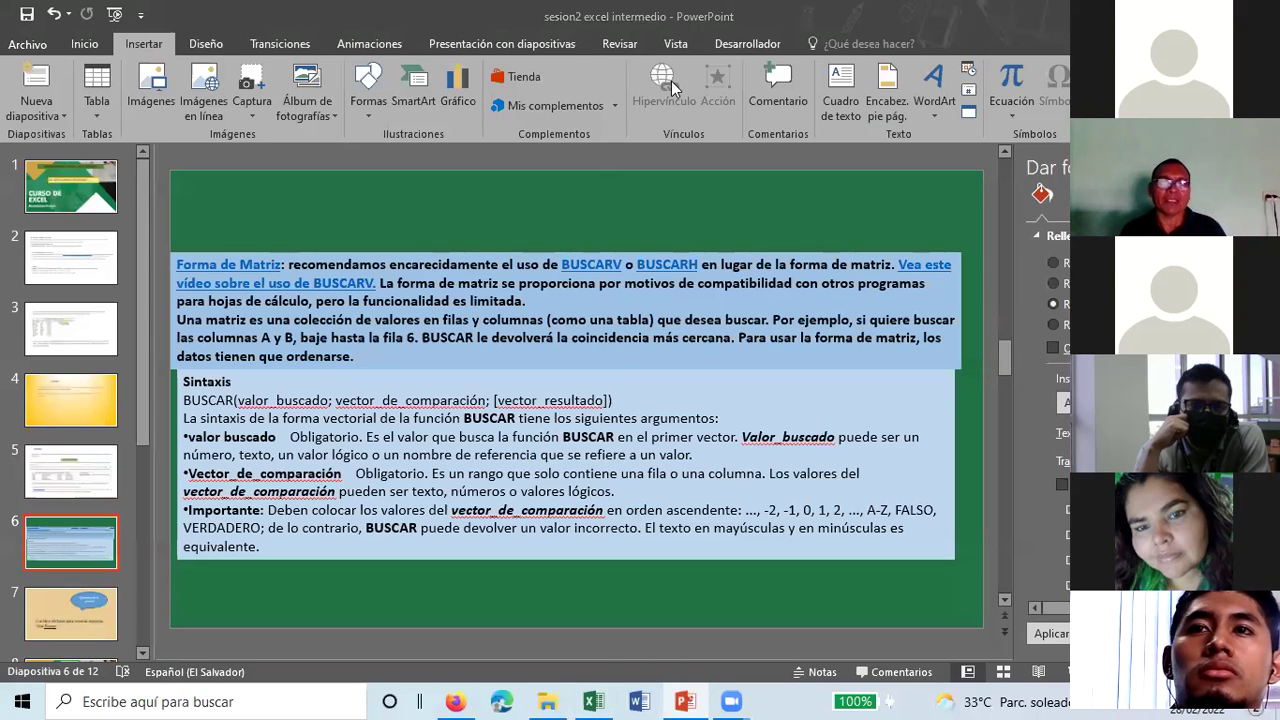
Back in Excel, review lookup code A002 in G2 and article A001's code, name, price and status.
key("alt+Tab")
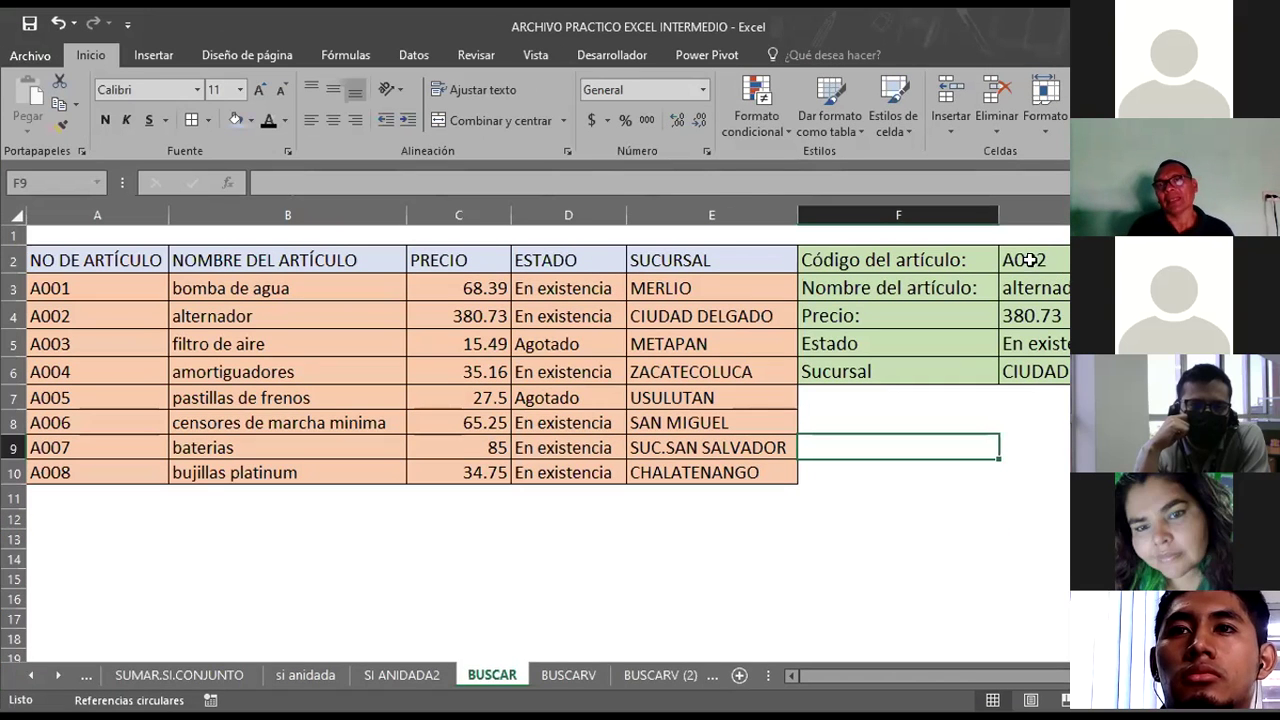
left_click(1024, 259)
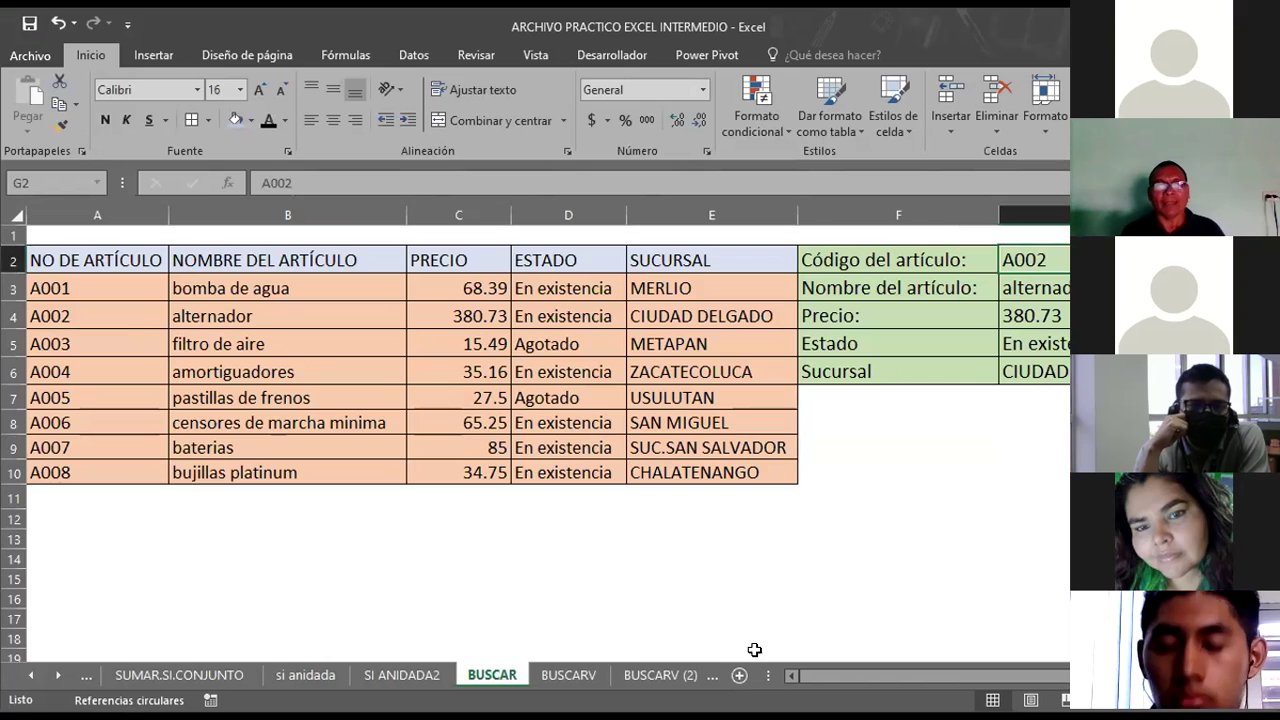
left_click(72, 289)
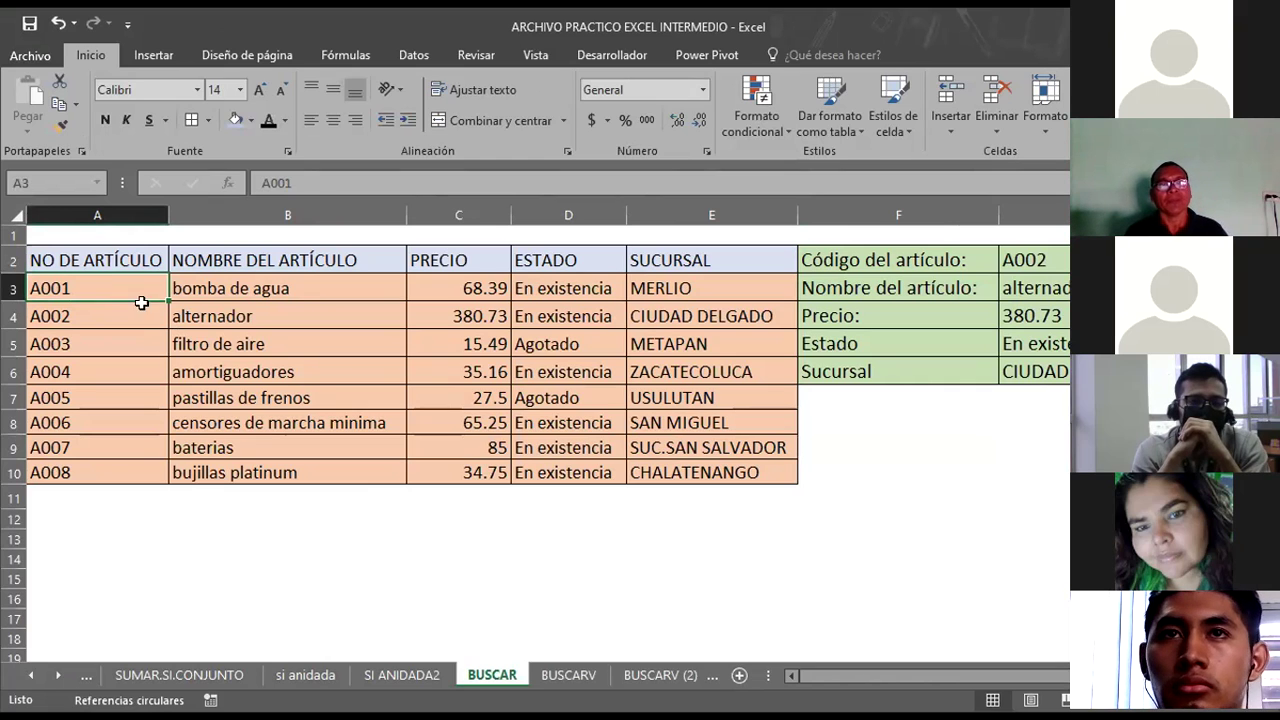
left_click(201, 287)
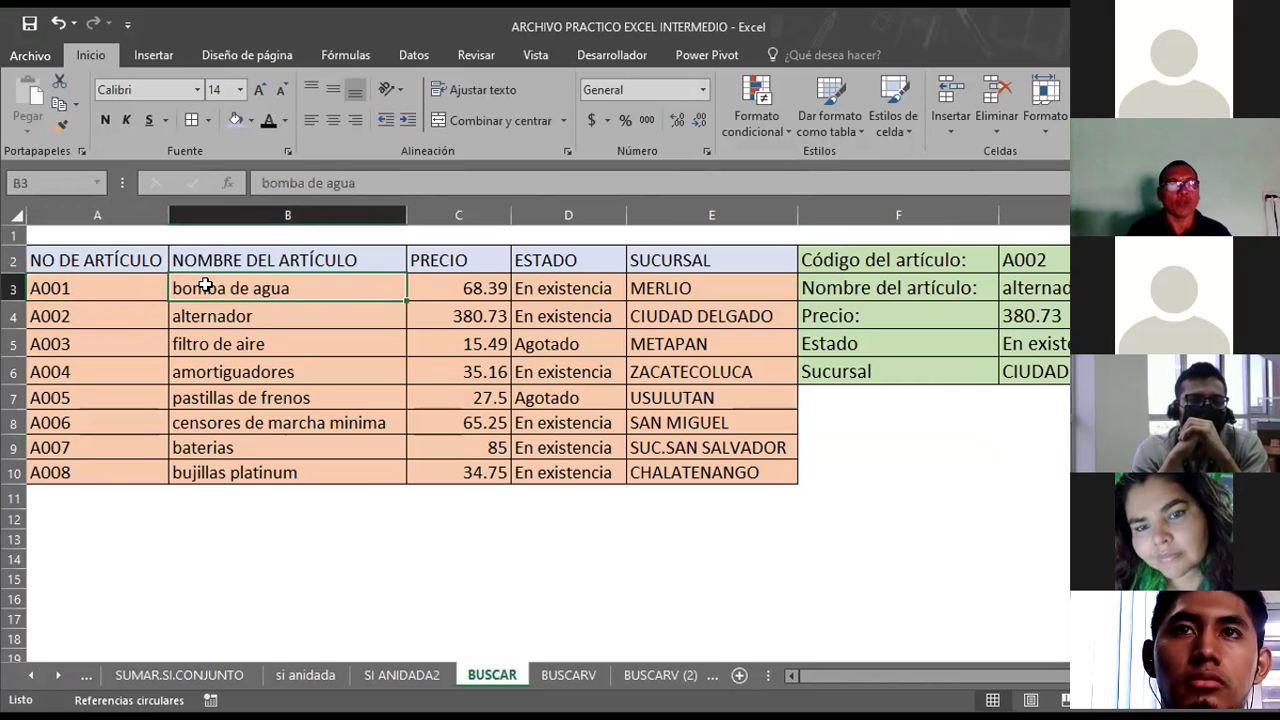
left_click(475, 283)
left_click(556, 287)
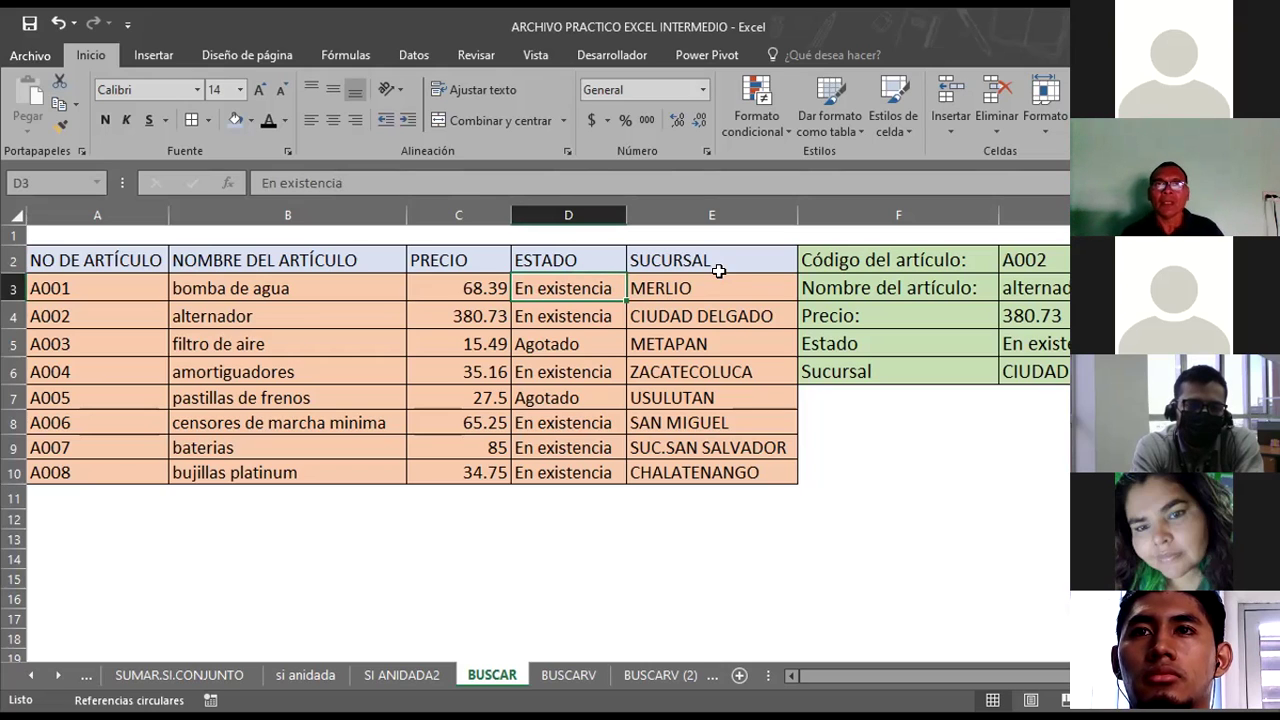
left_click(1045, 260)
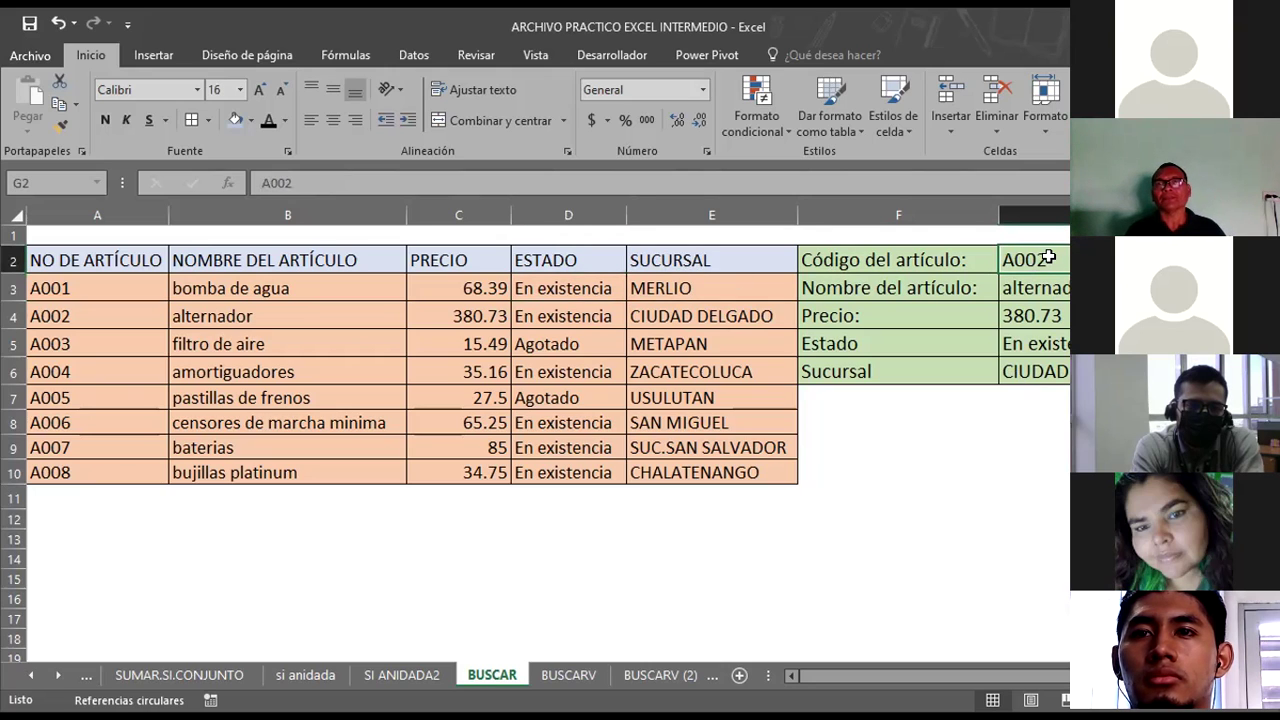
left_click(905, 262)
left_click(1025, 257)
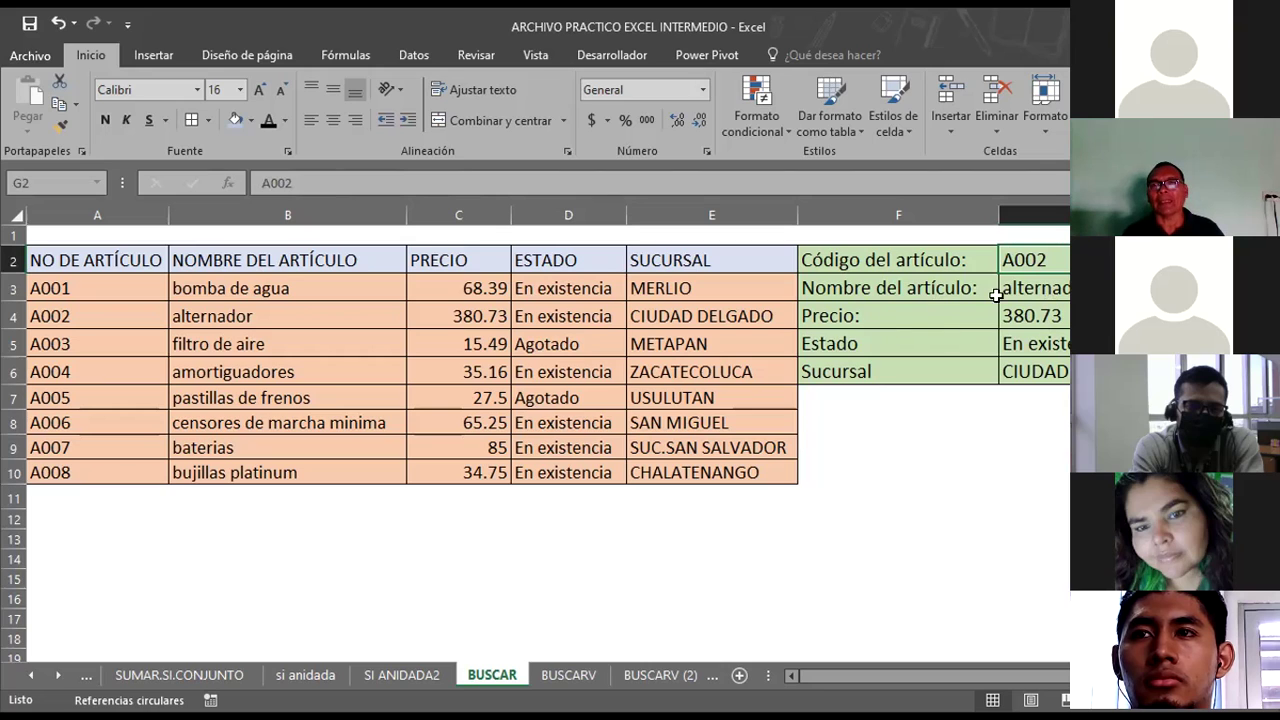
left_click(1038, 290)
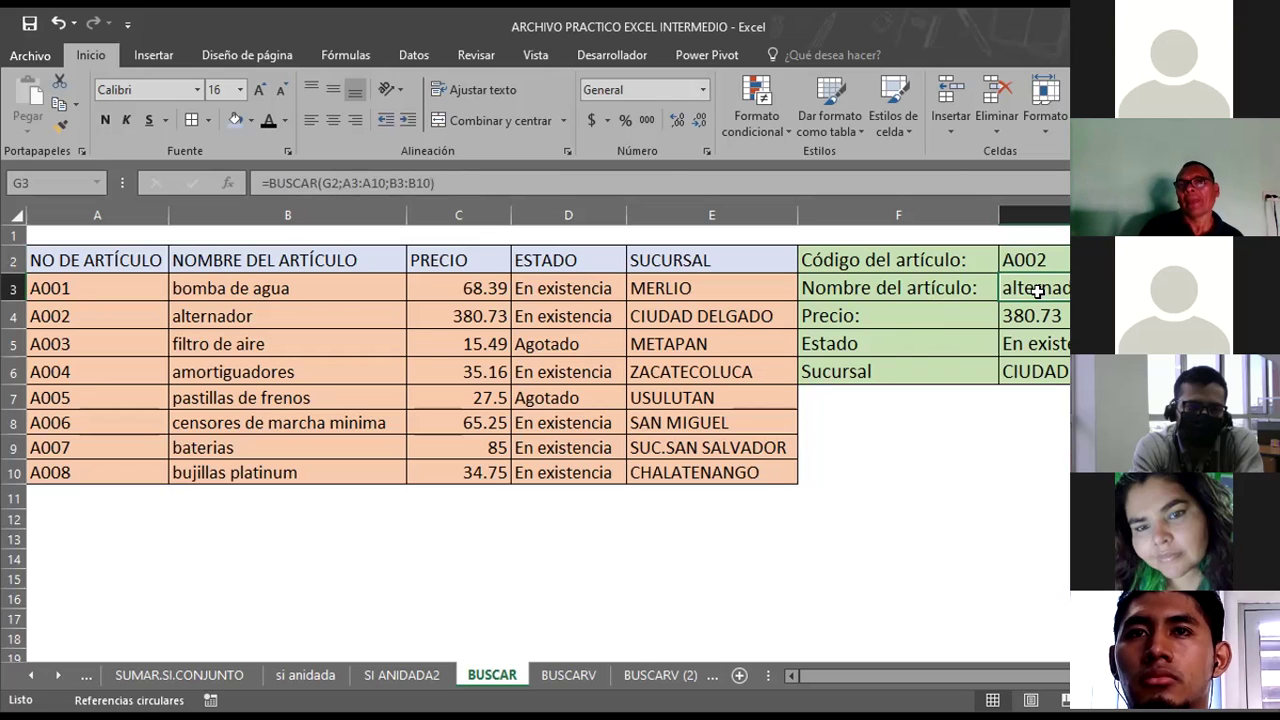
left_click(1047, 259)
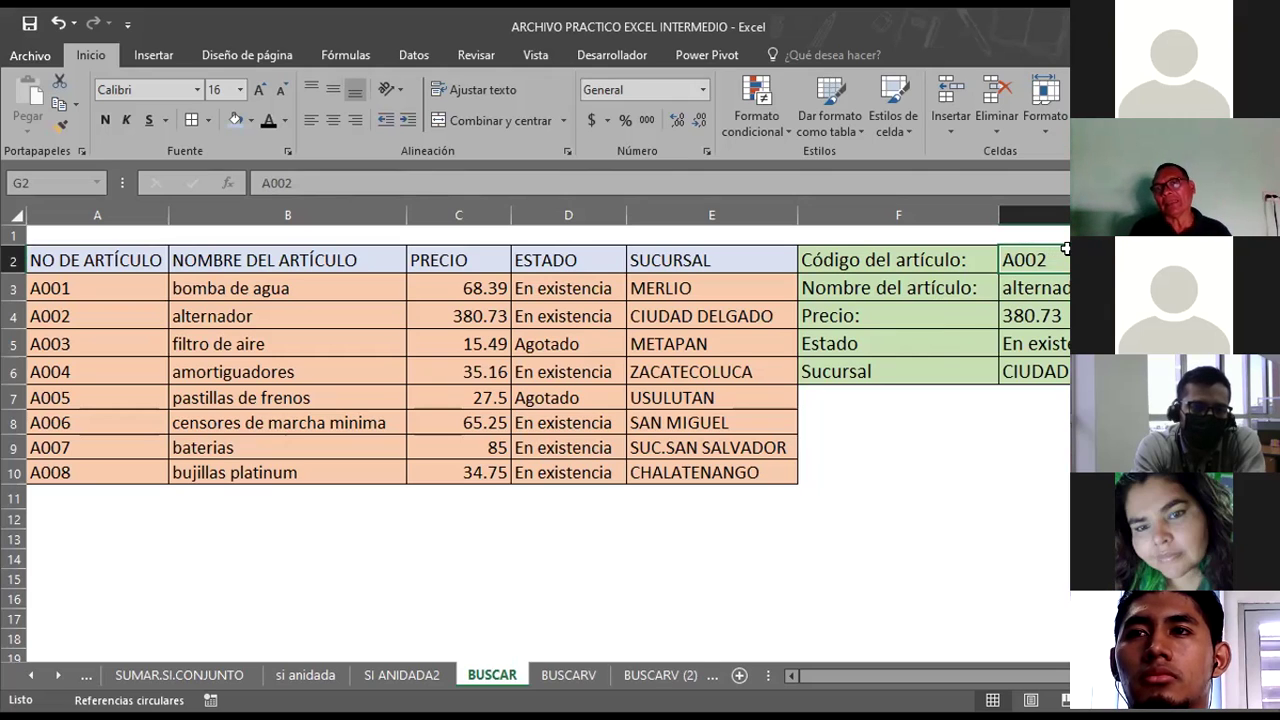
left_click(63, 315)
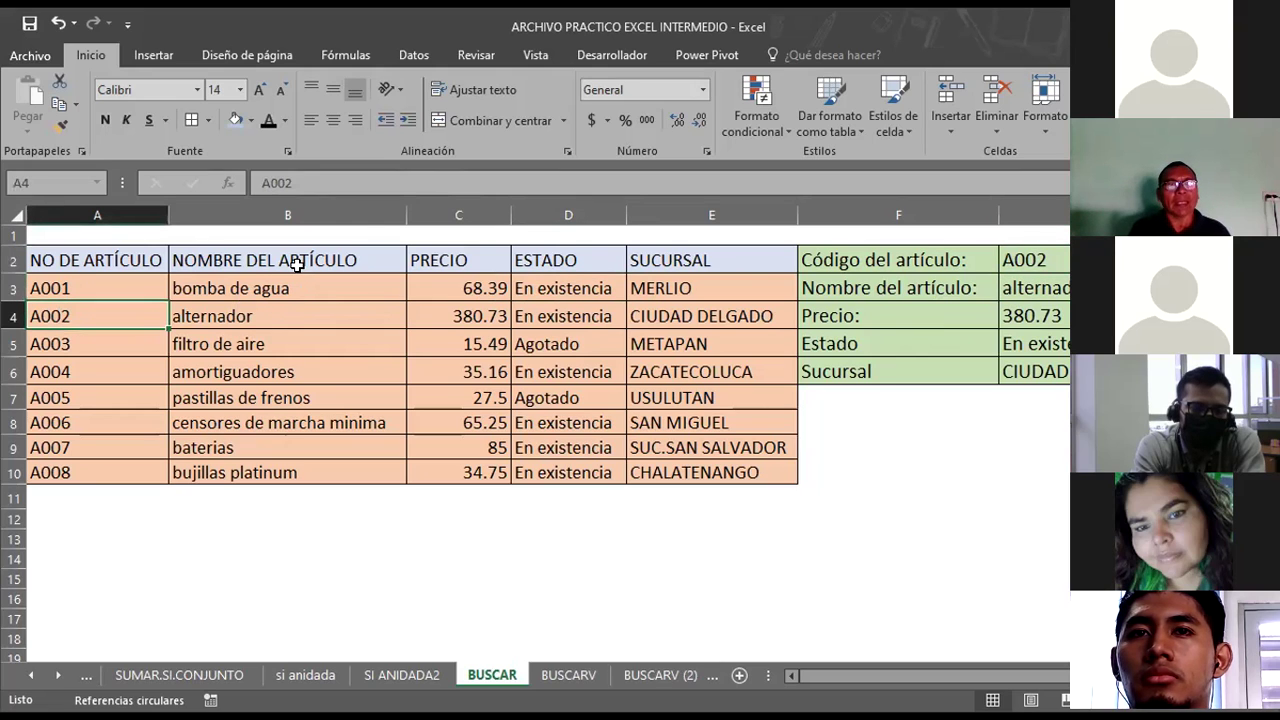
left_click(267, 316)
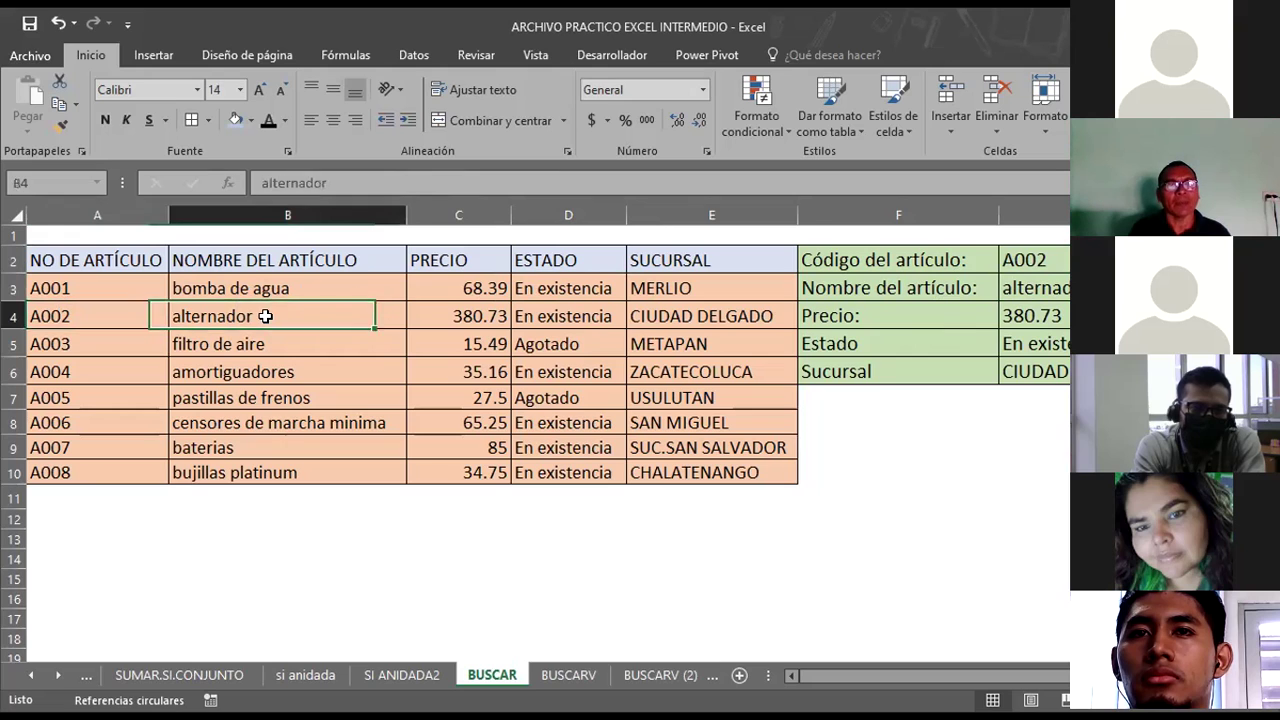
left_click(443, 260)
left_click(458, 318)
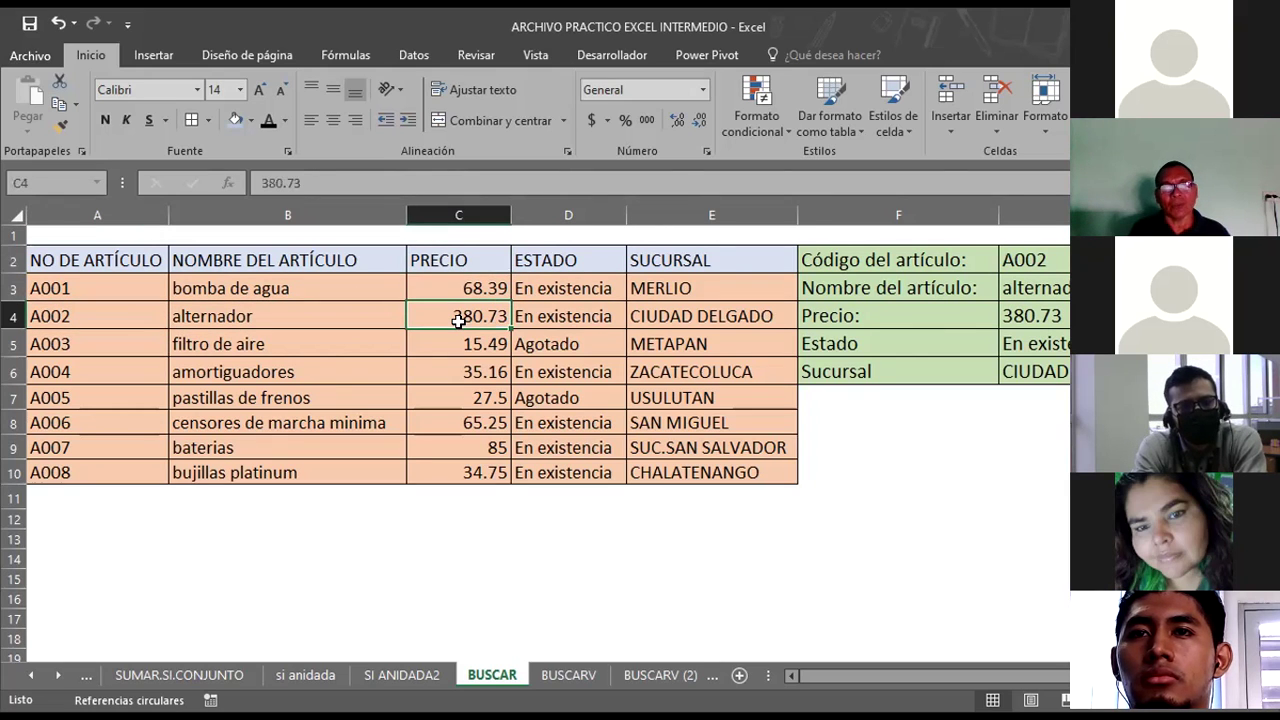
left_click(557, 258)
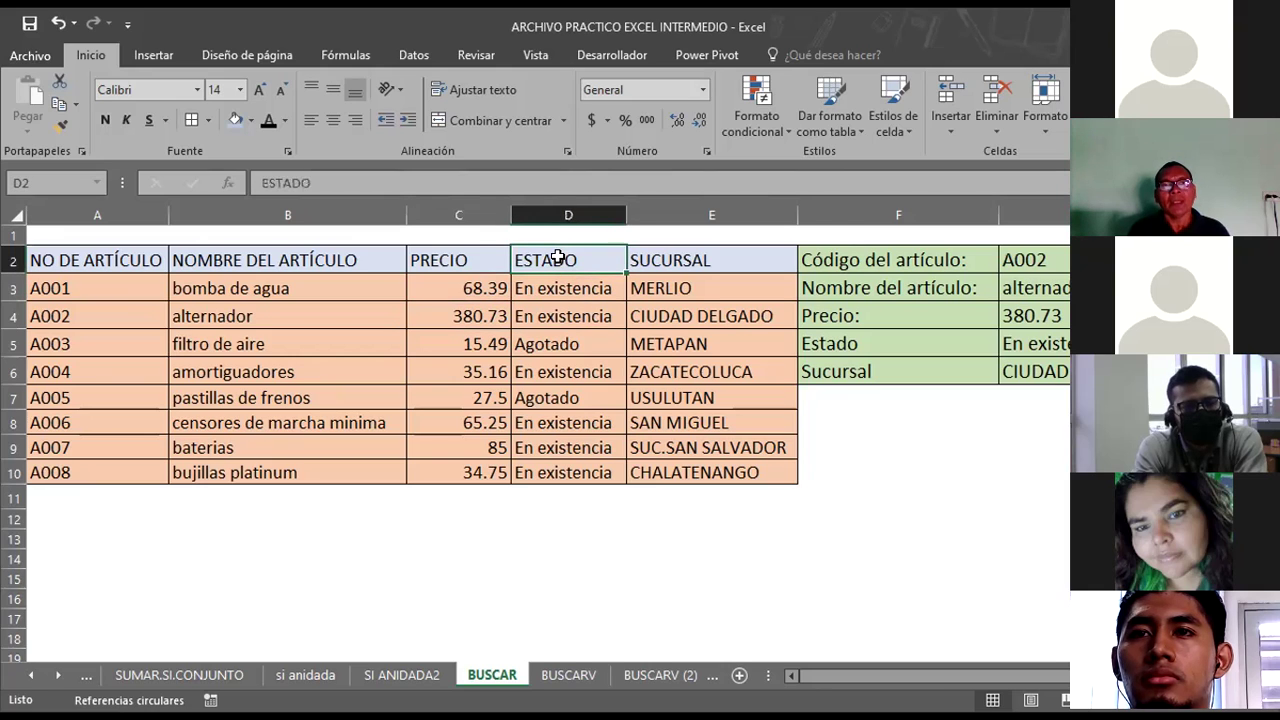
left_click(544, 316)
left_click(697, 262)
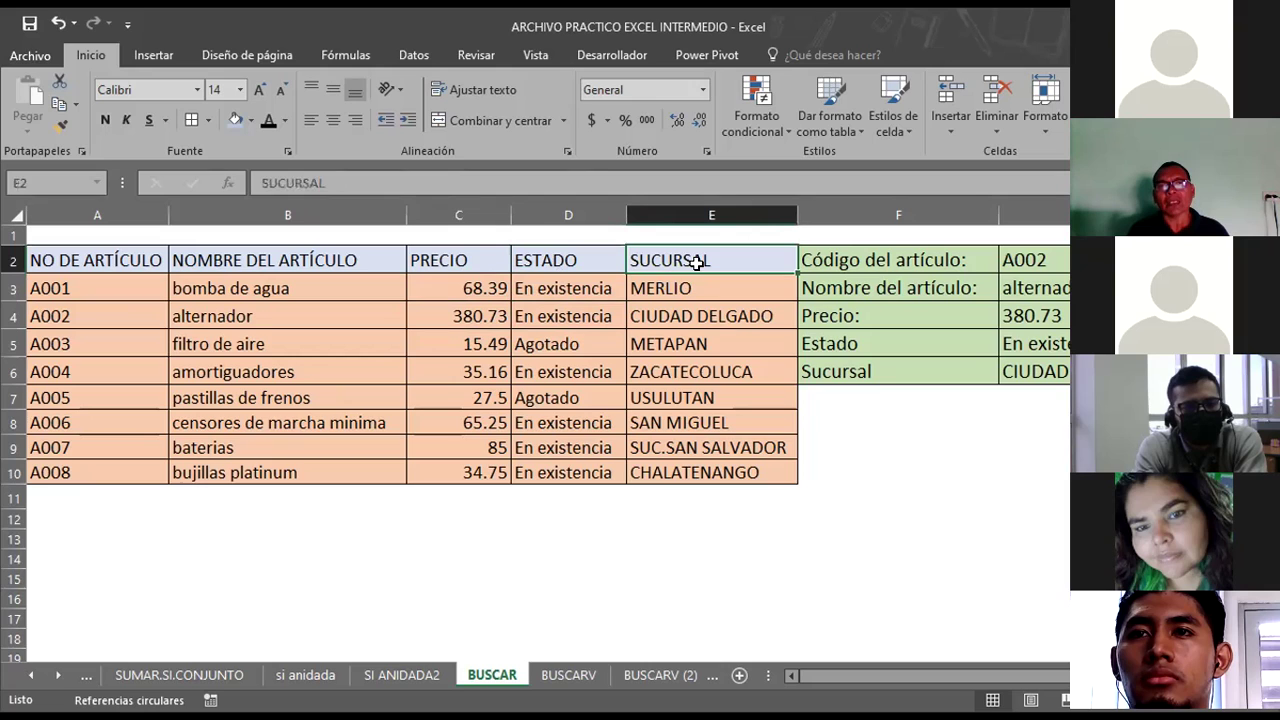
left_click(697, 315)
left_click(690, 289)
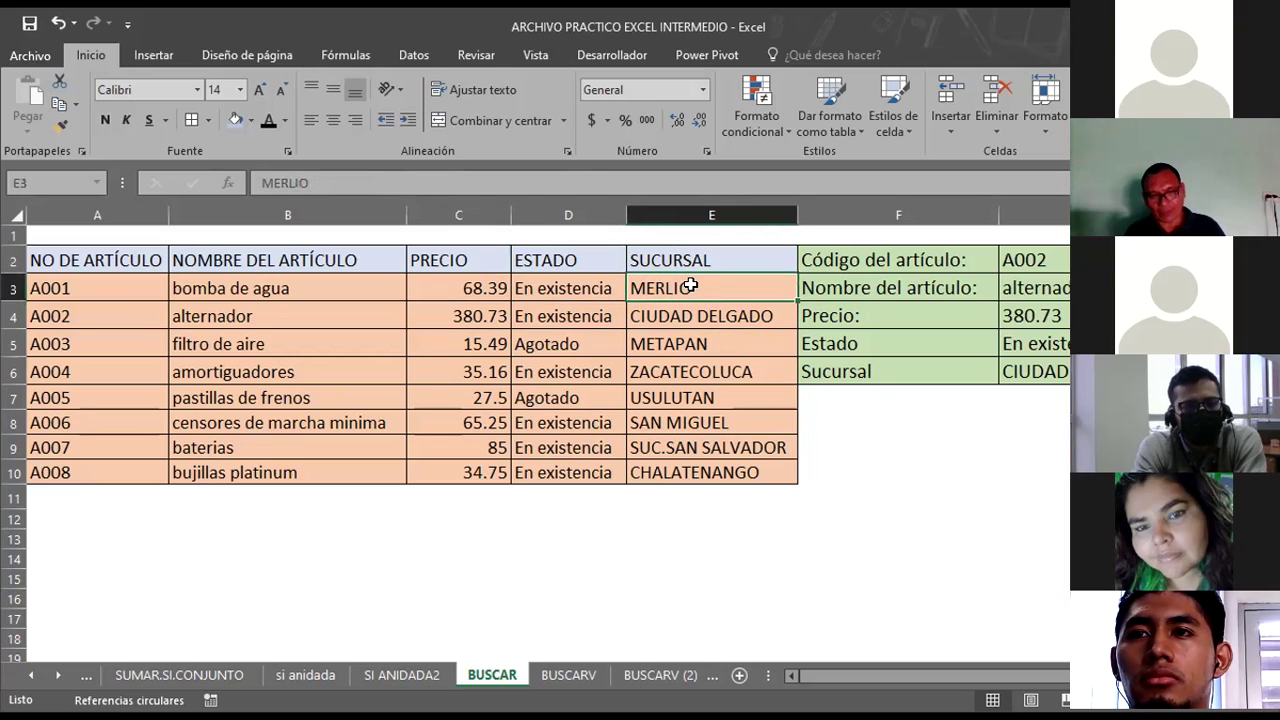
Fix E3's branch from MERLIO to MERLIOT and check G3's =BUSCAR(G2;A3:A10;B3:B10) formula.
double_click(693, 286)
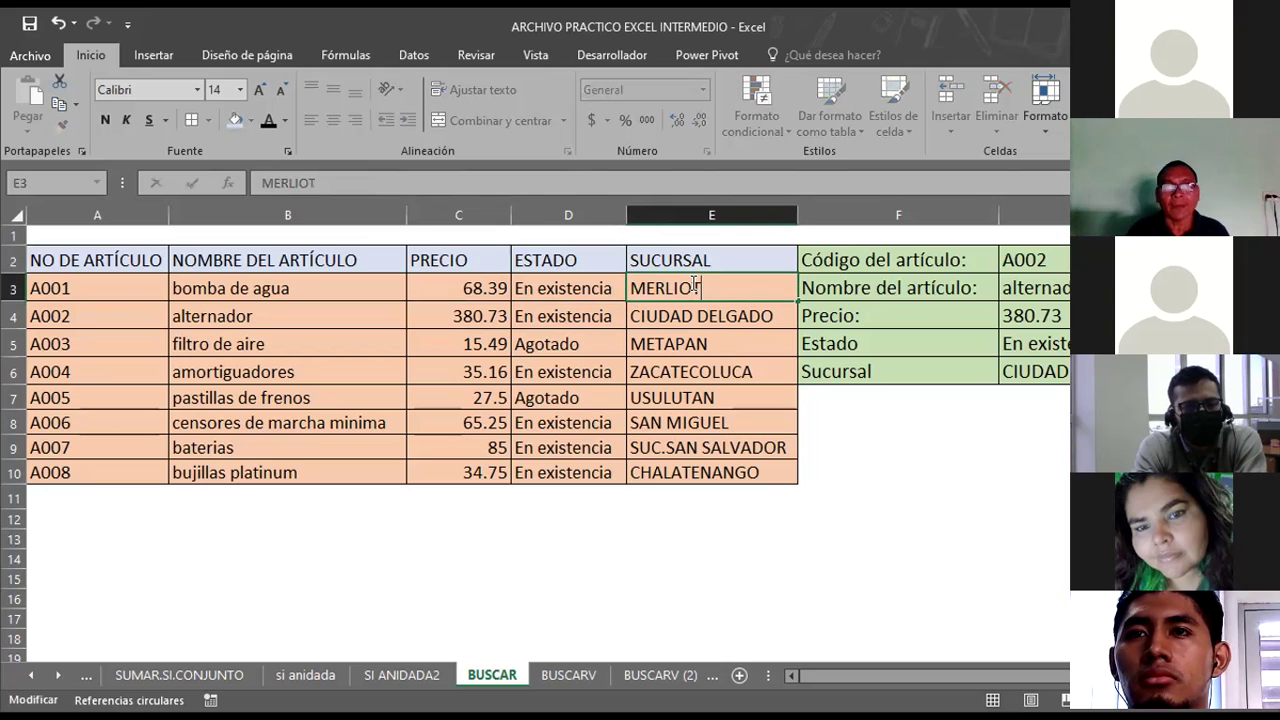
key("Return")
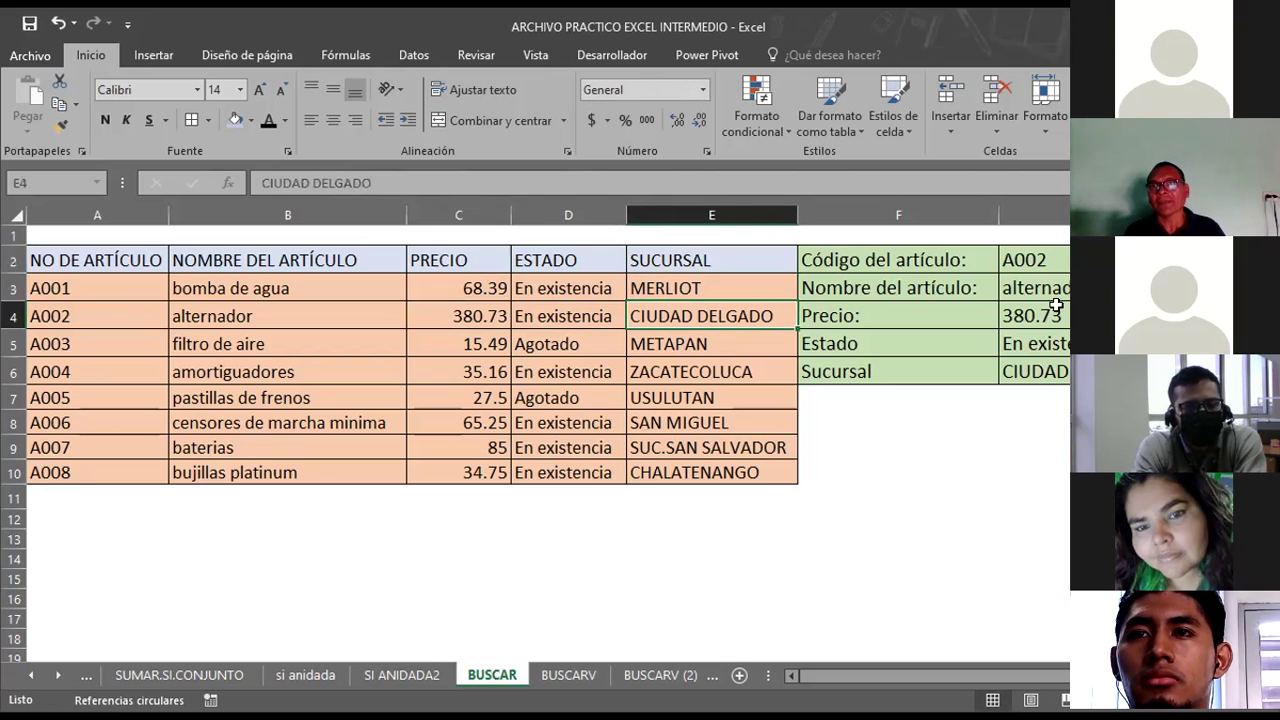
left_click(1060, 290)
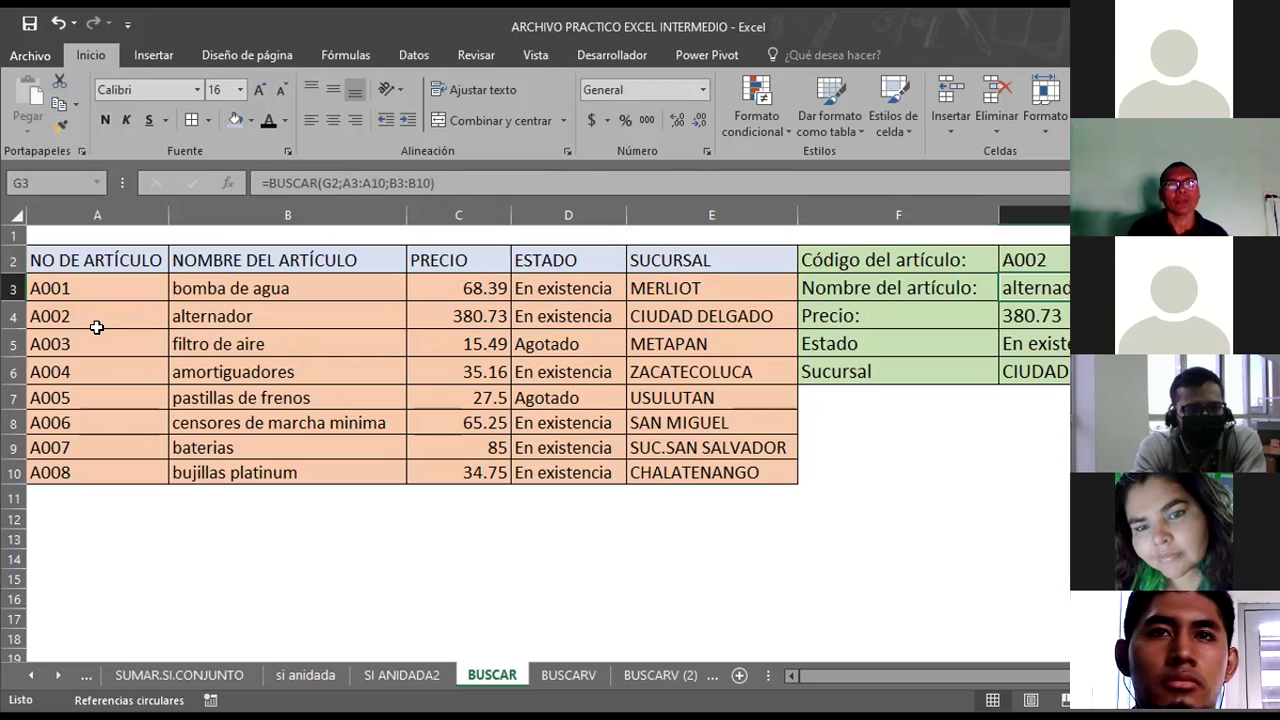
left_click(1056, 253)
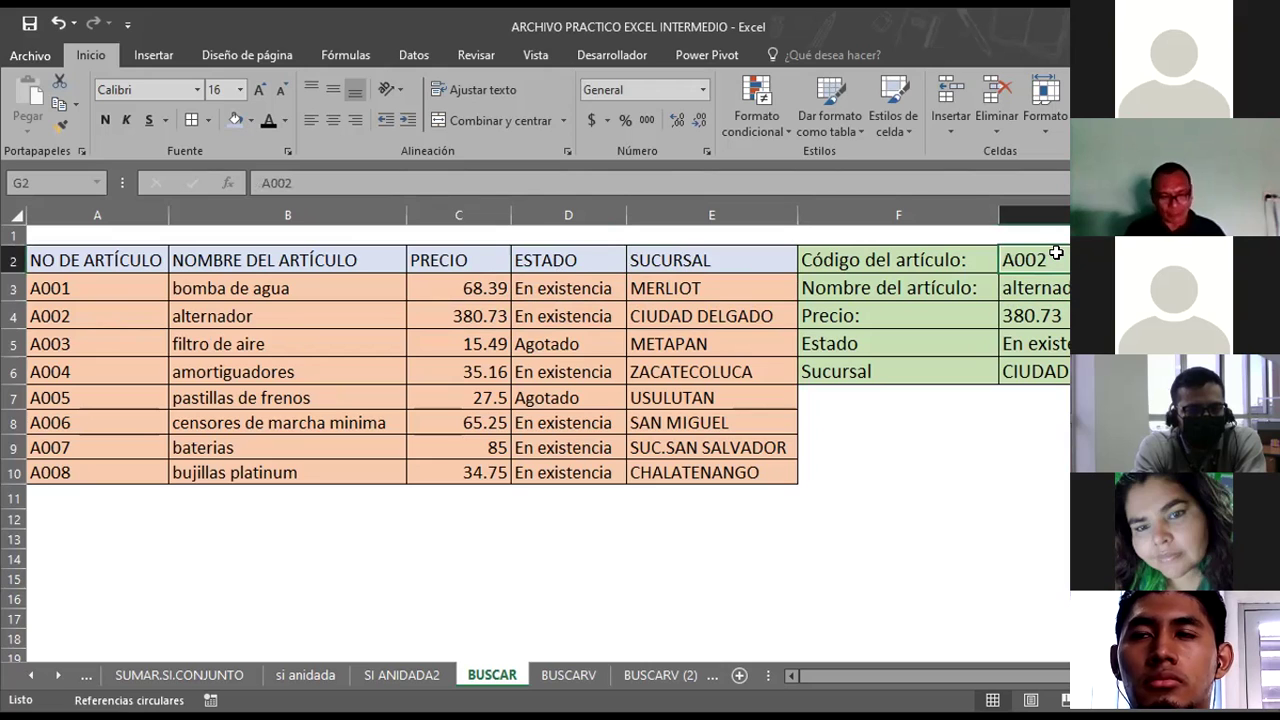
Enter A007 in G2, then compare the A005 and A007 rows against G3's lookup result.
type("A00")
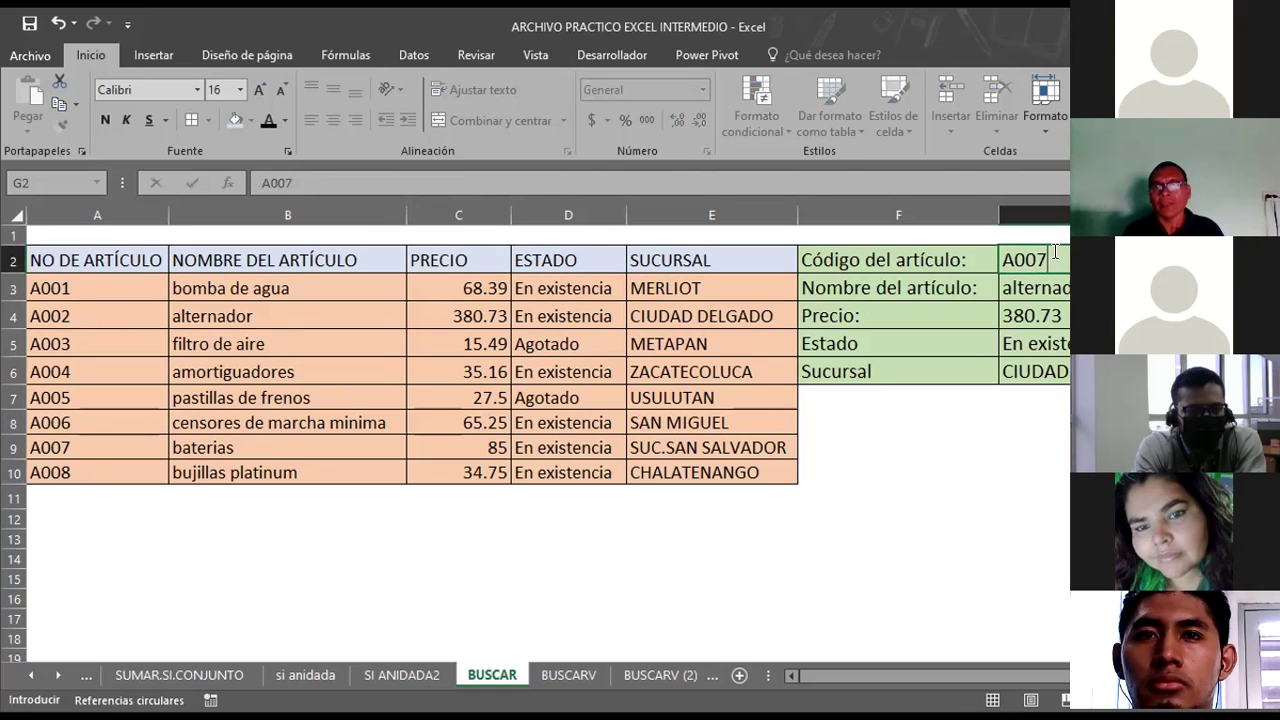
key("Return")
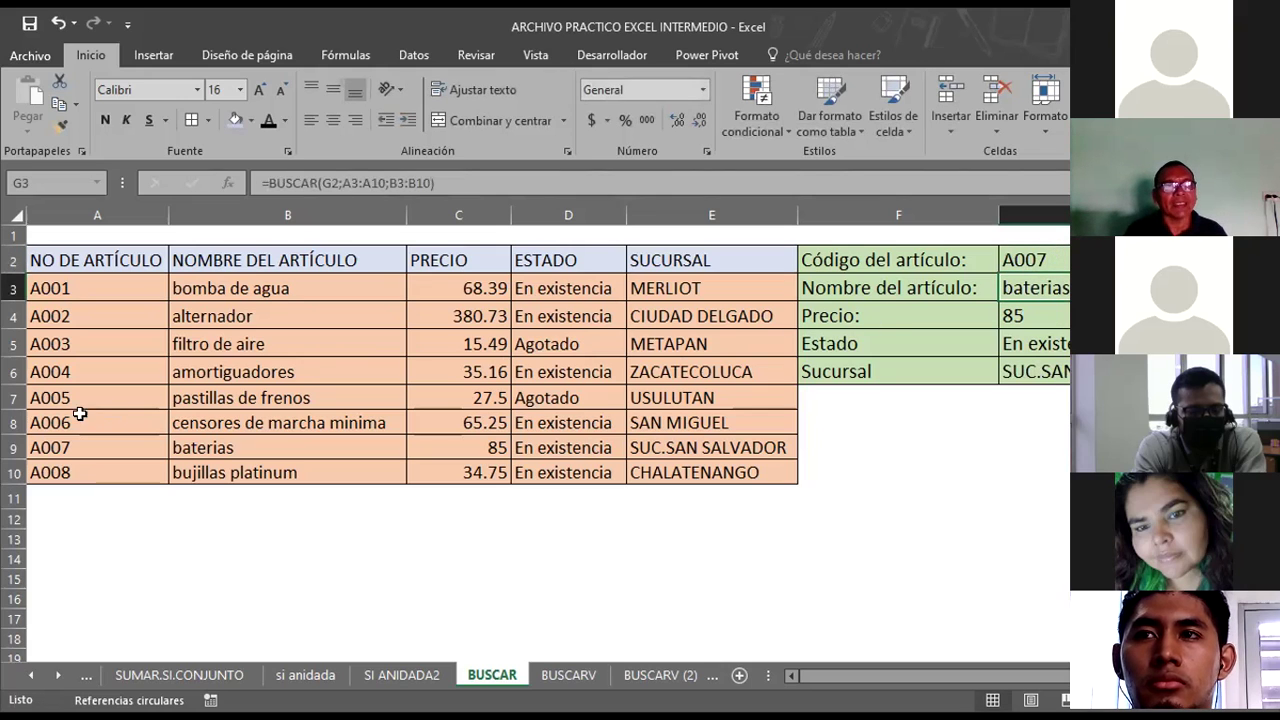
left_click_drag(43, 397, 668, 388)
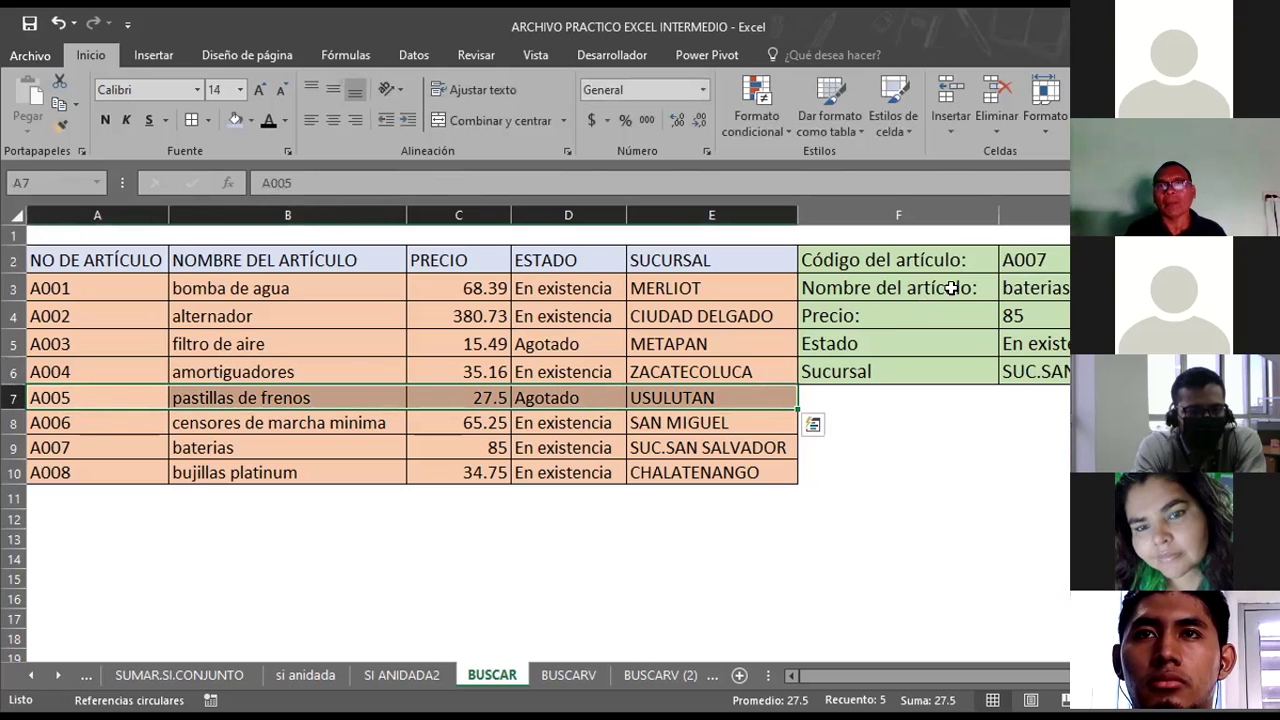
left_click(192, 451)
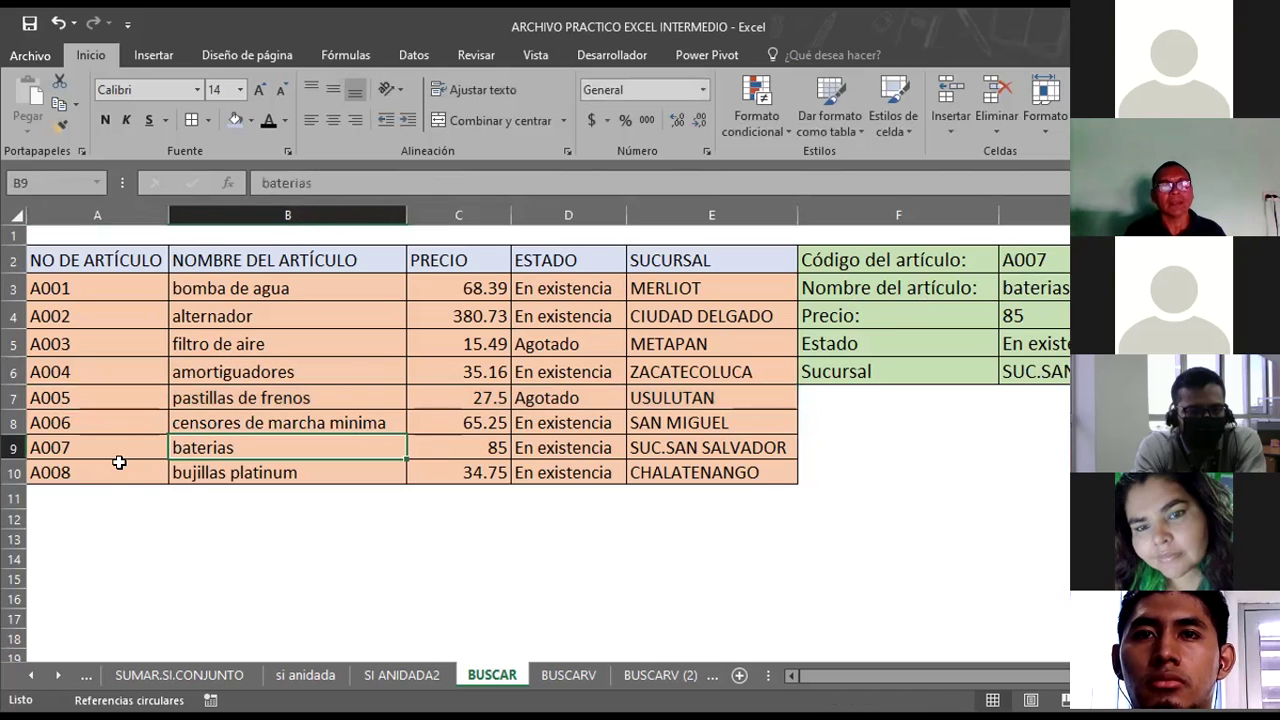
left_click_drag(110, 437, 760, 448)
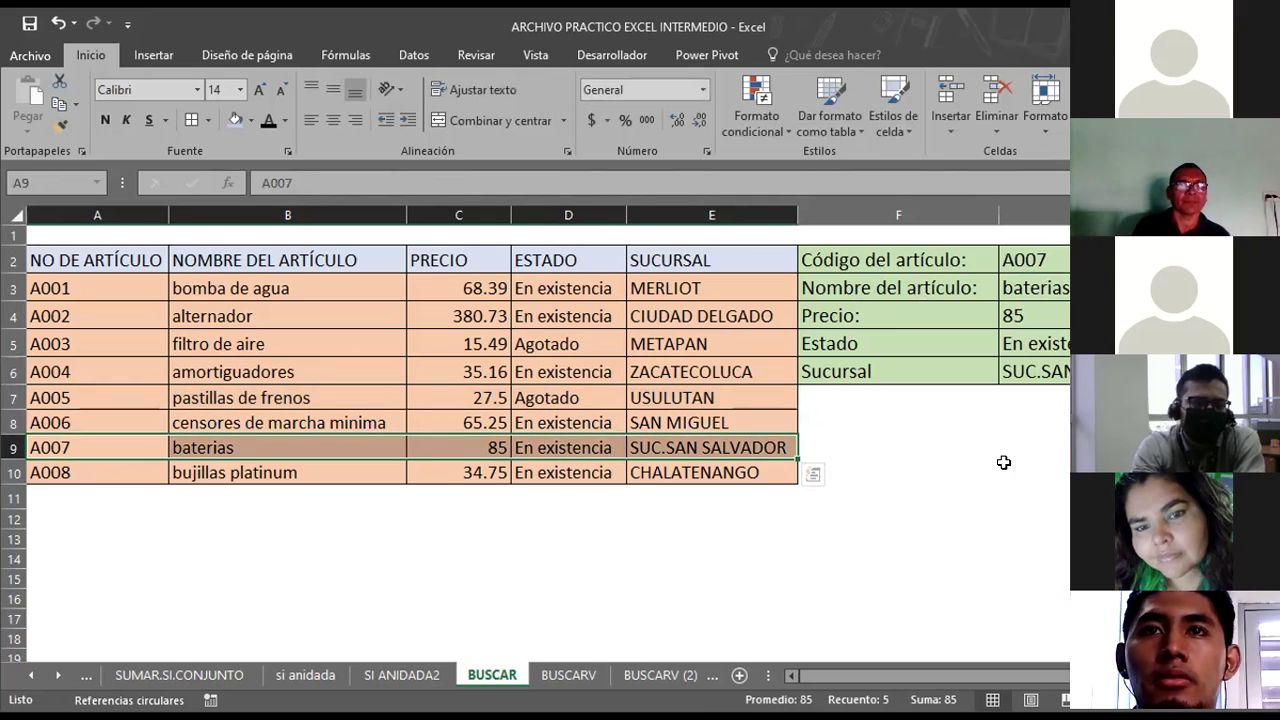
left_click(1043, 262)
left_click_drag(1043, 262, 1024, 278)
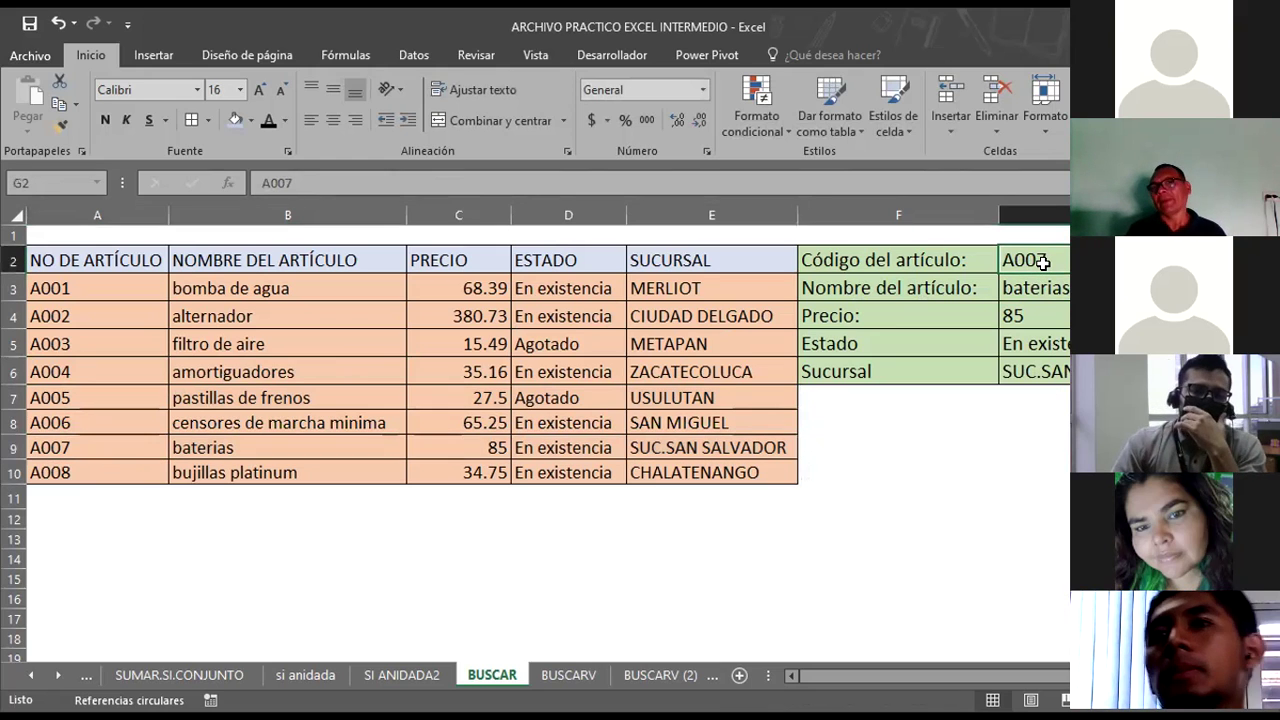
left_click(1030, 286)
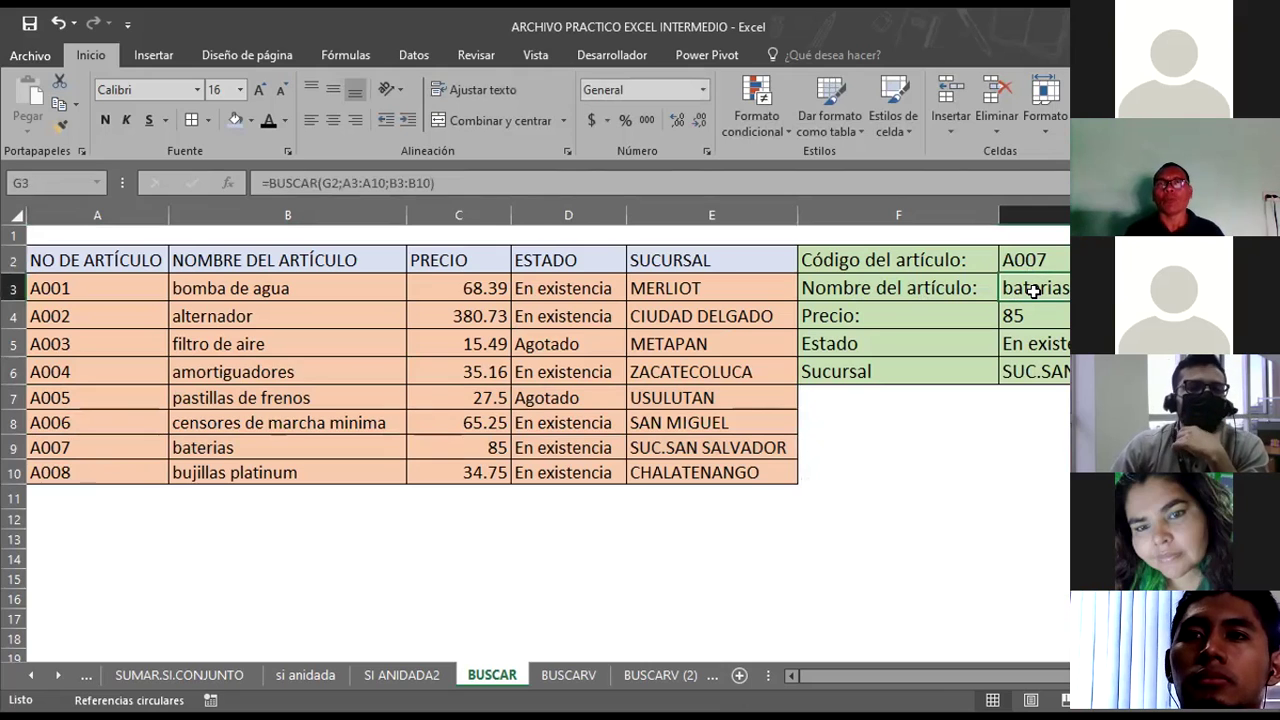
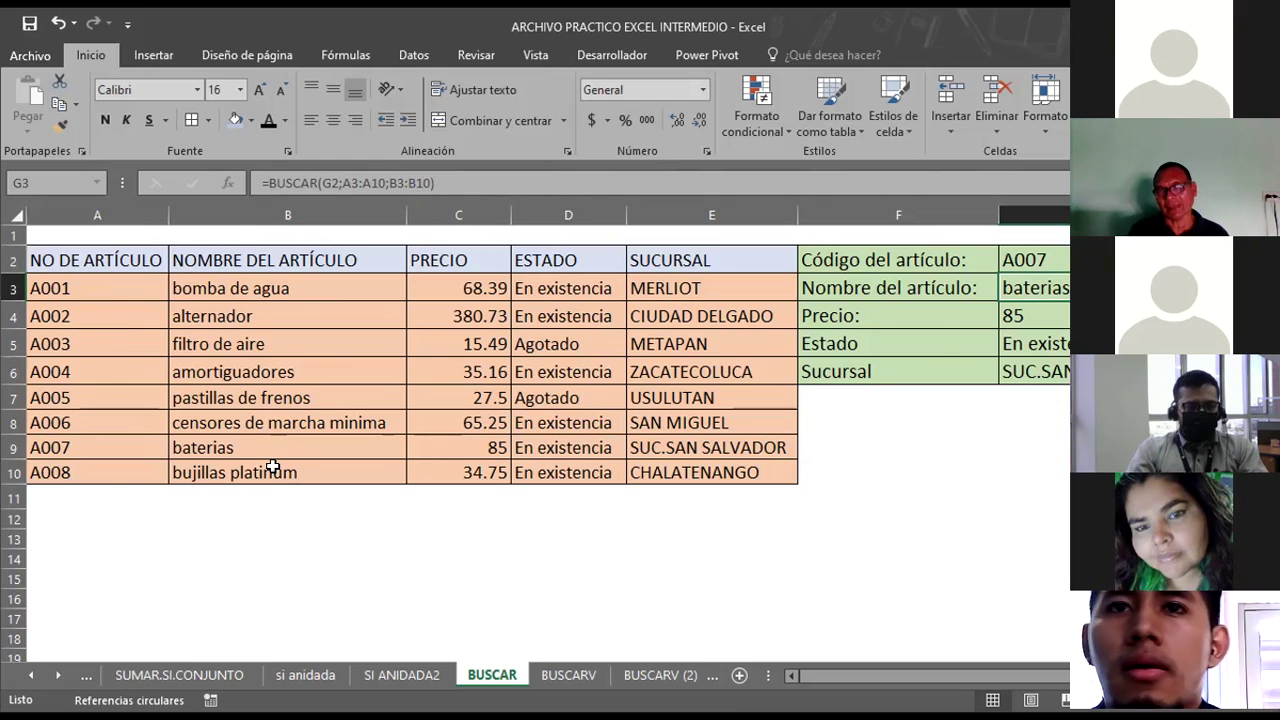
Check the A007 lookup, then enter 777934 in cell F11 below the product table.
left_click(1035, 260)
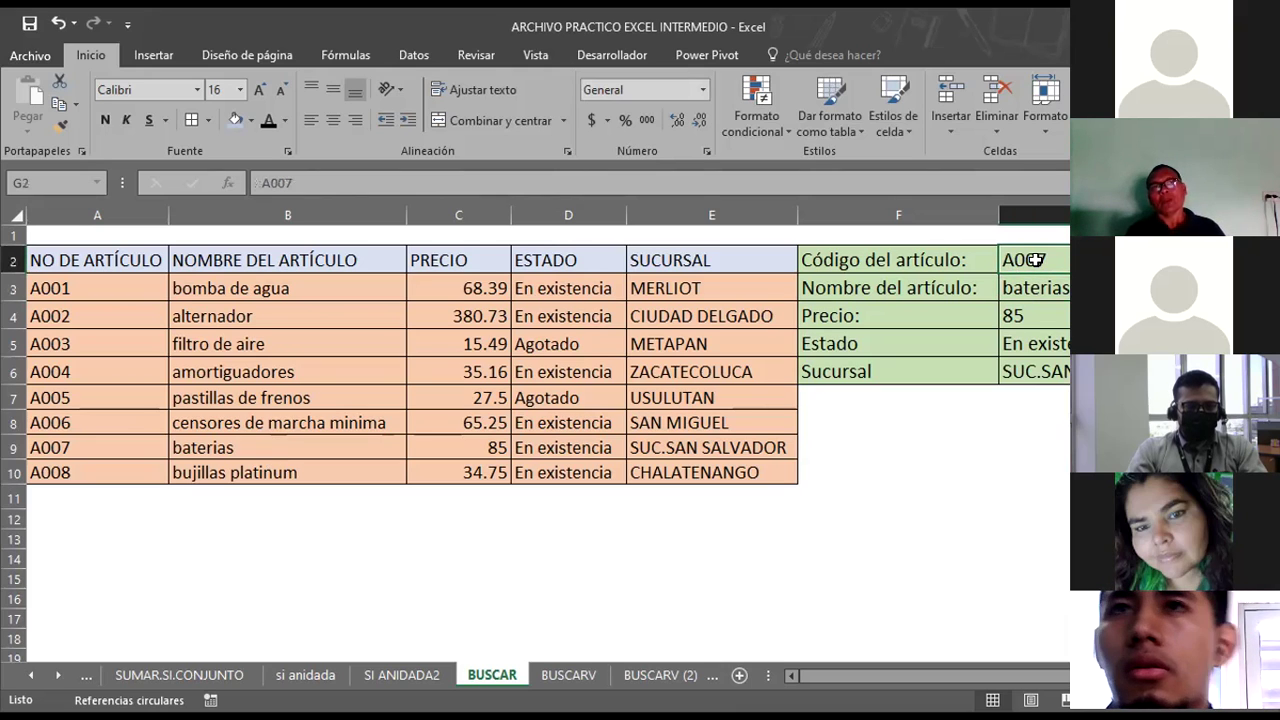
left_click(1060, 288)
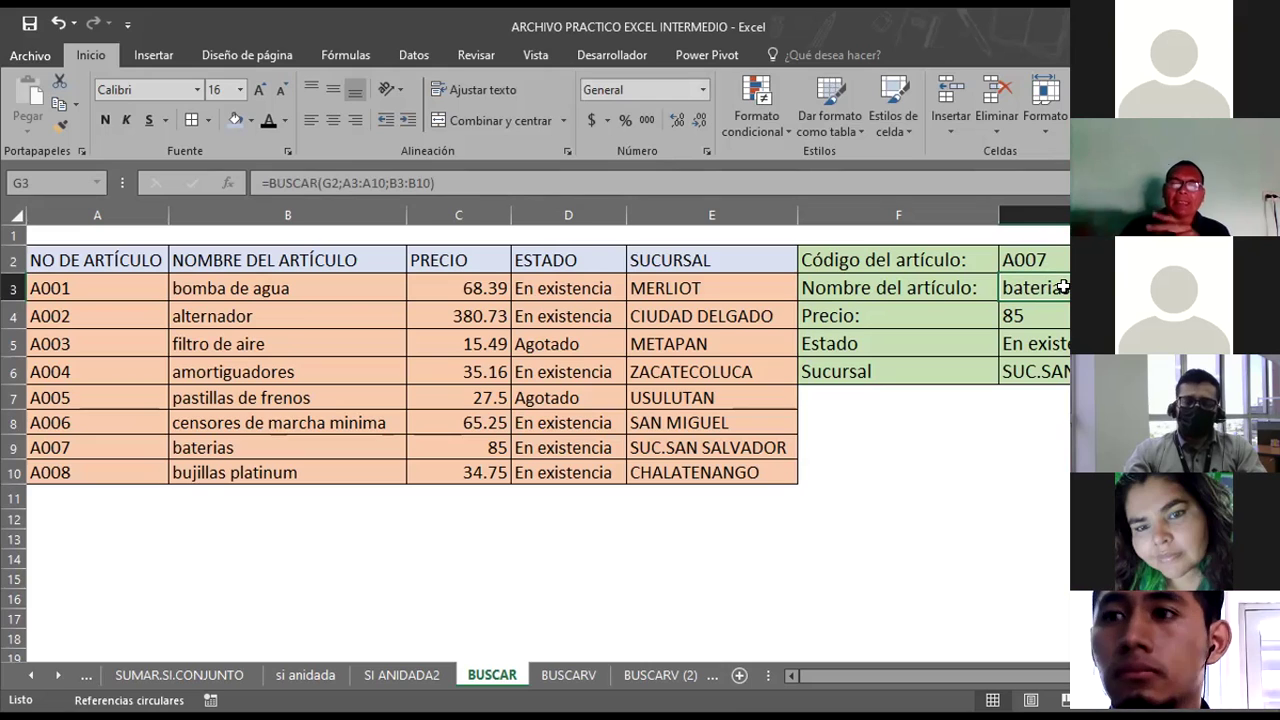
left_click(895, 494)
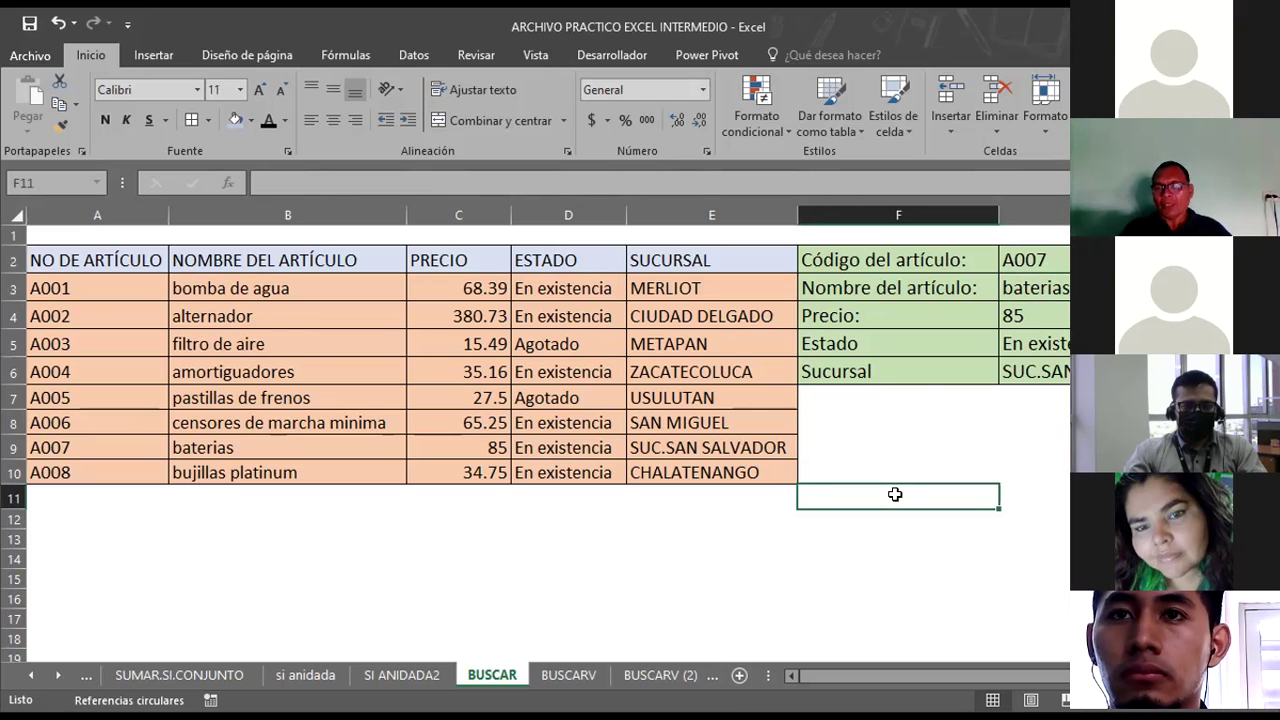
type("77")
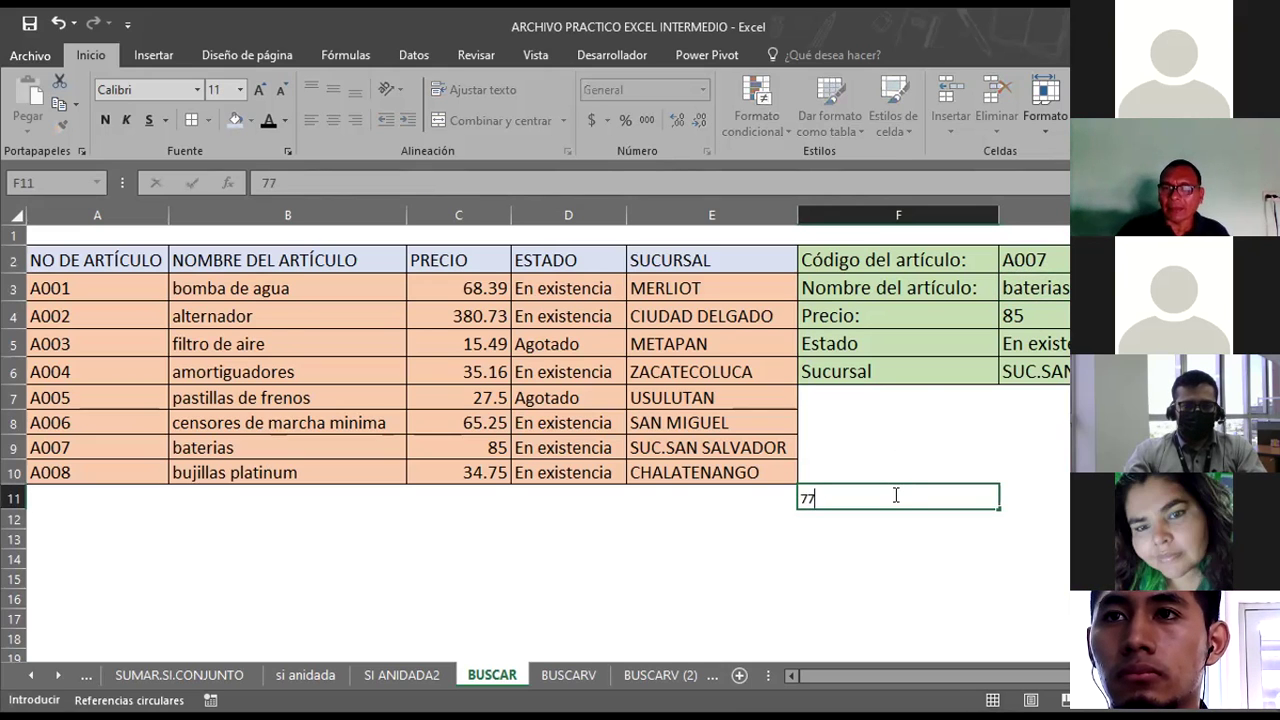
type("7934")
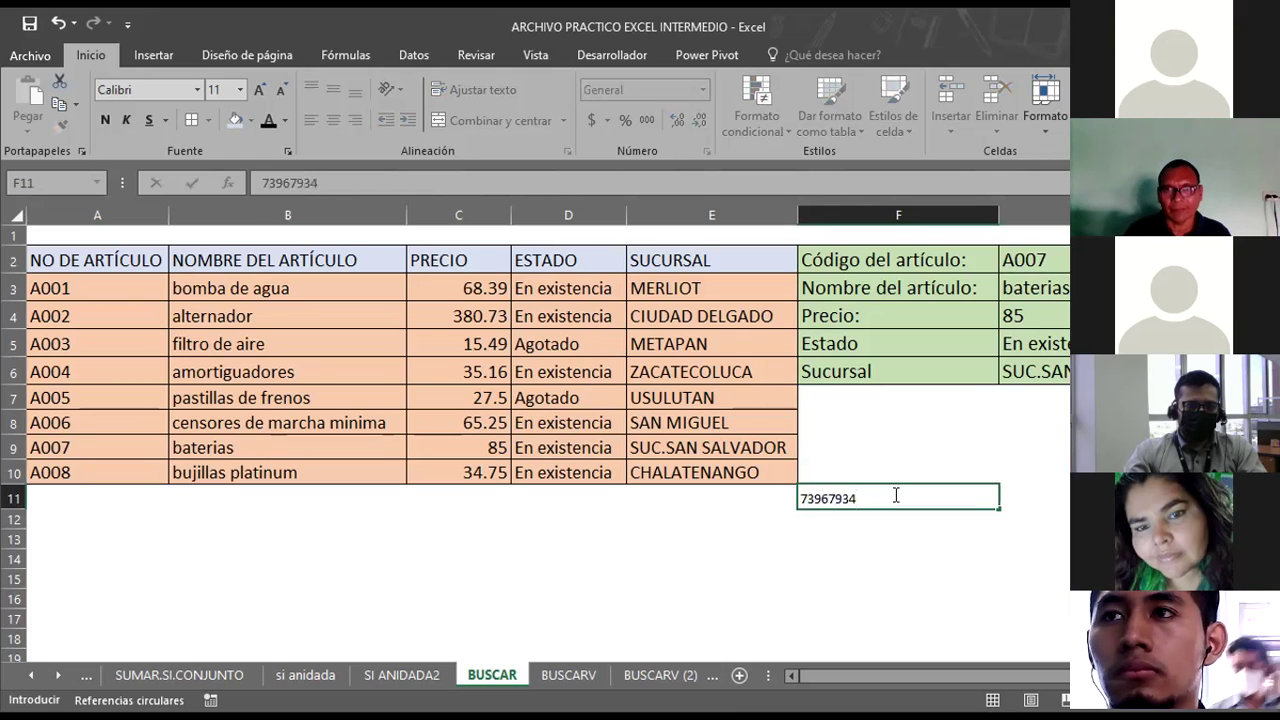
left_click(1052, 491)
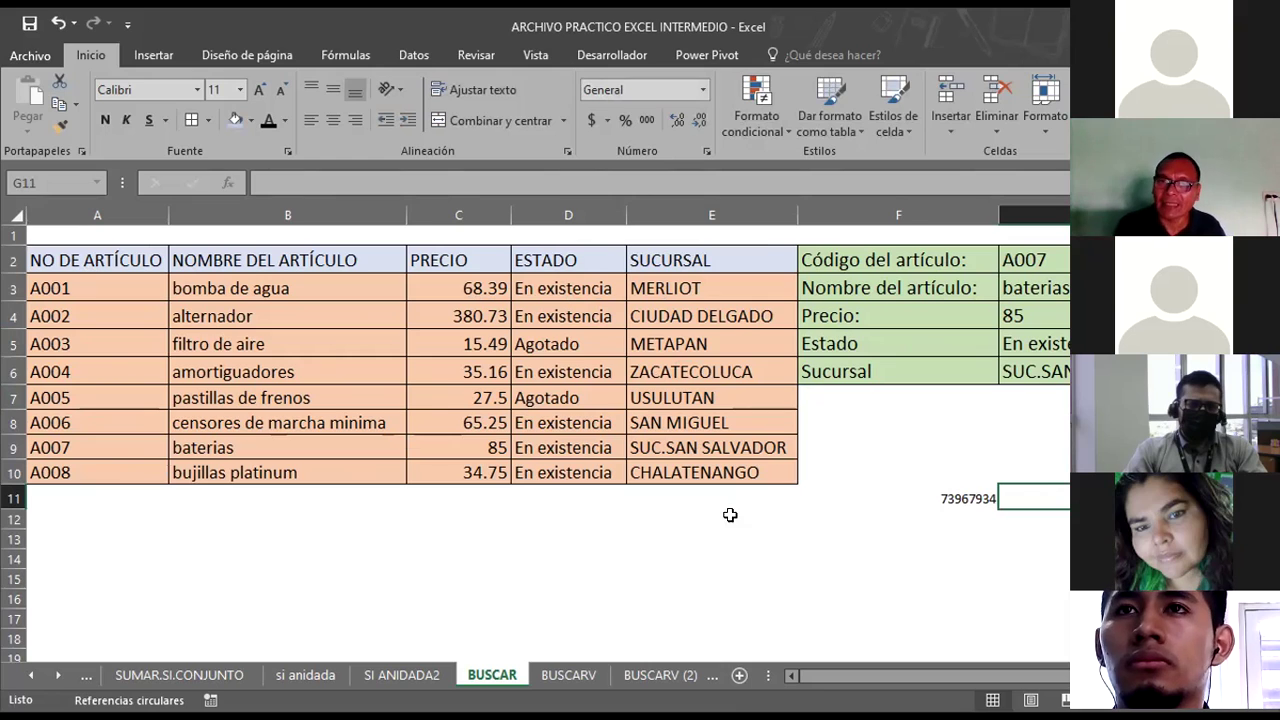
Format the number in F11 at 14-point size with a light orange fill.
left_click(940, 500)
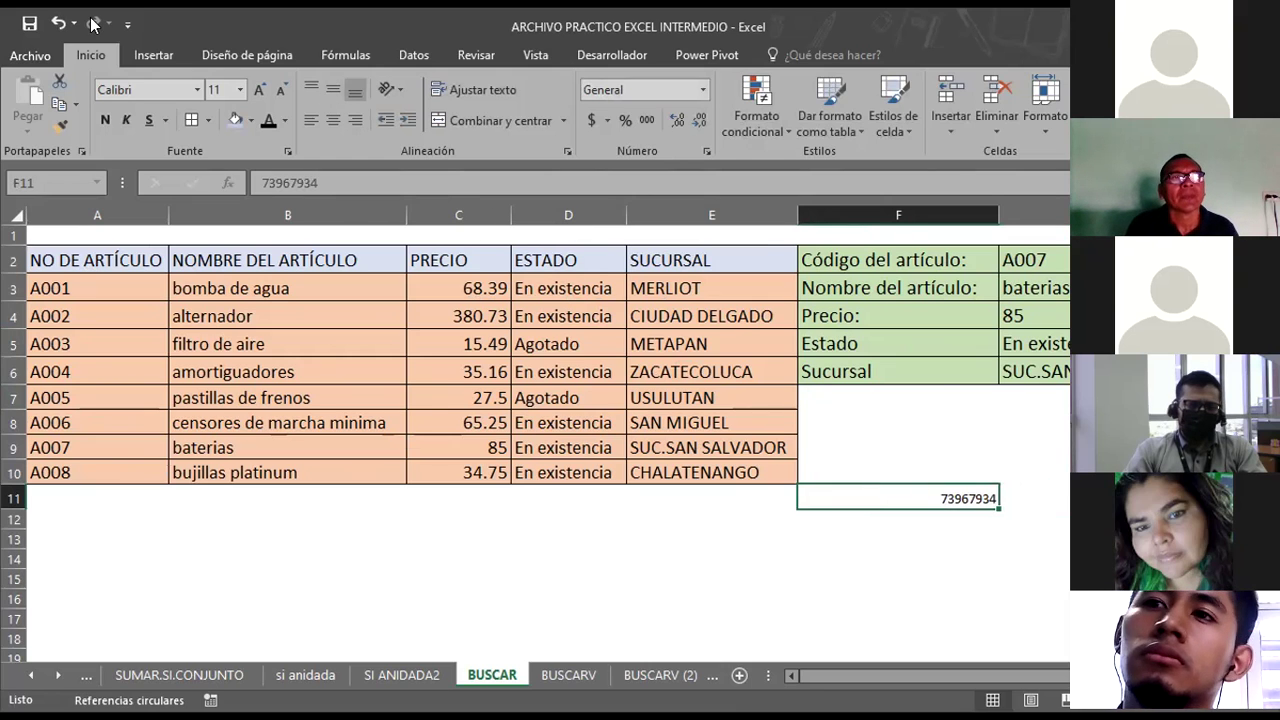
left_click(255, 92)
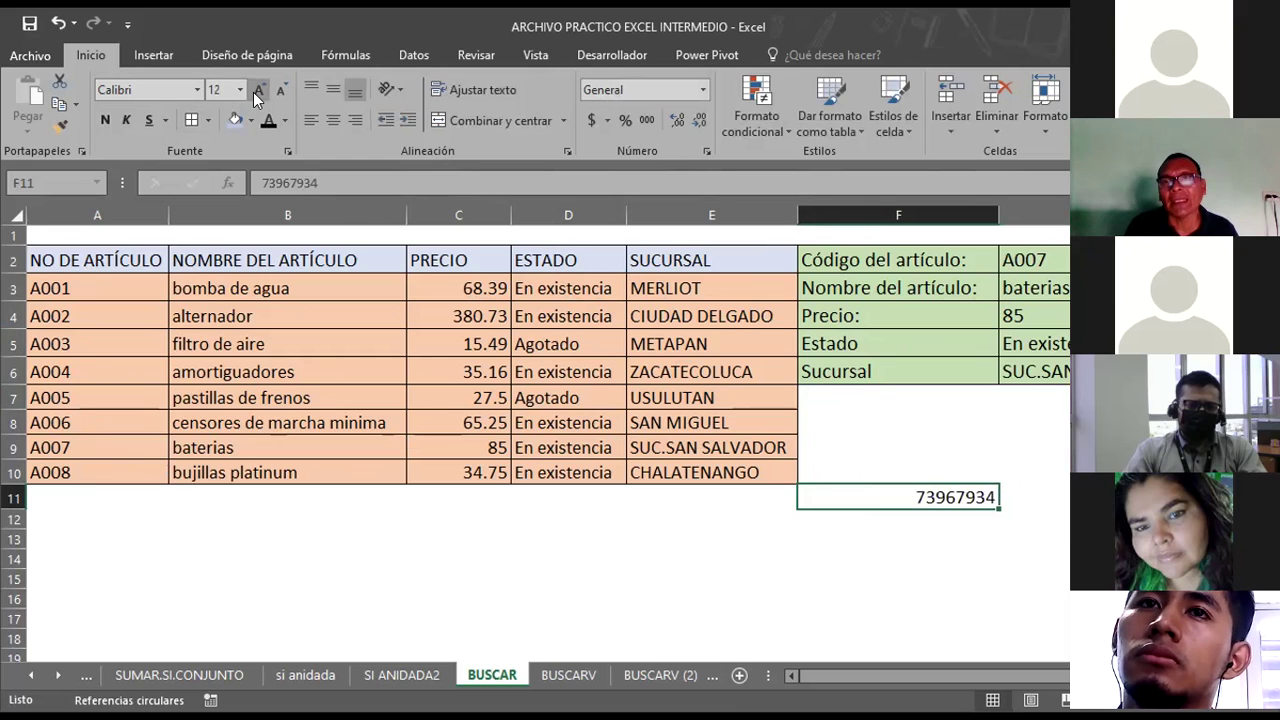
left_click(733, 541)
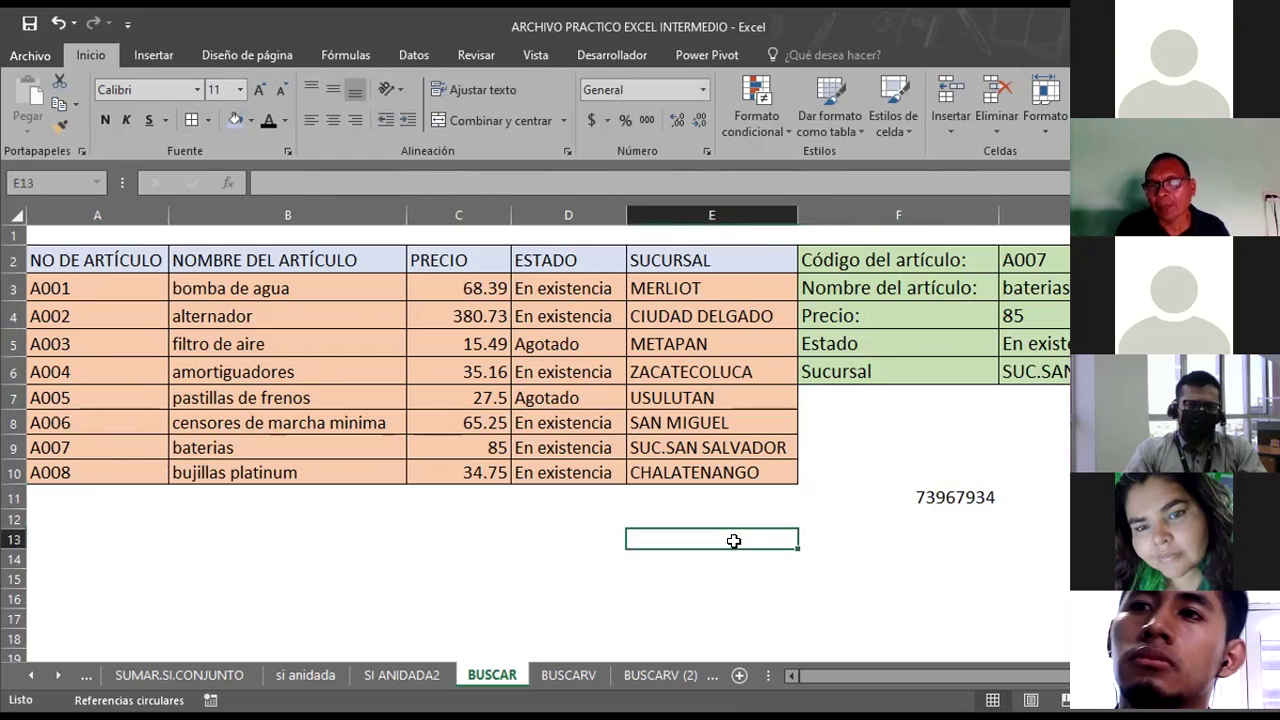
left_click(930, 497)
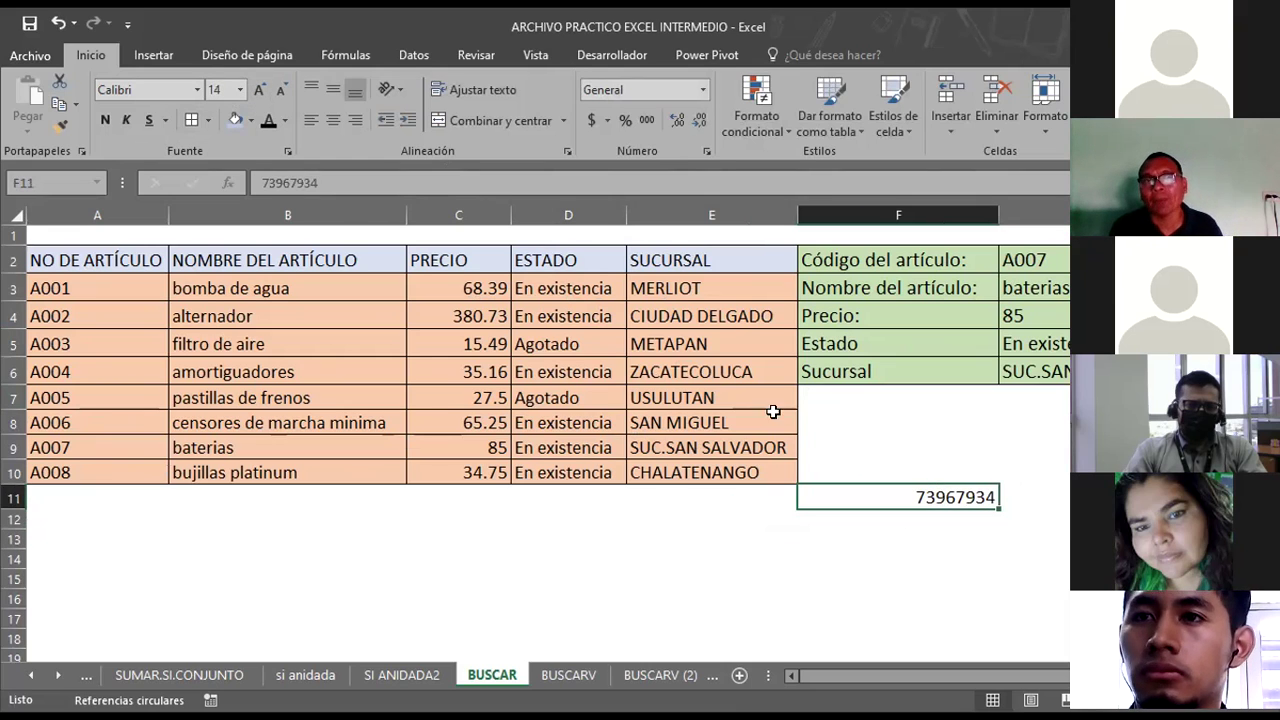
left_click(251, 120)
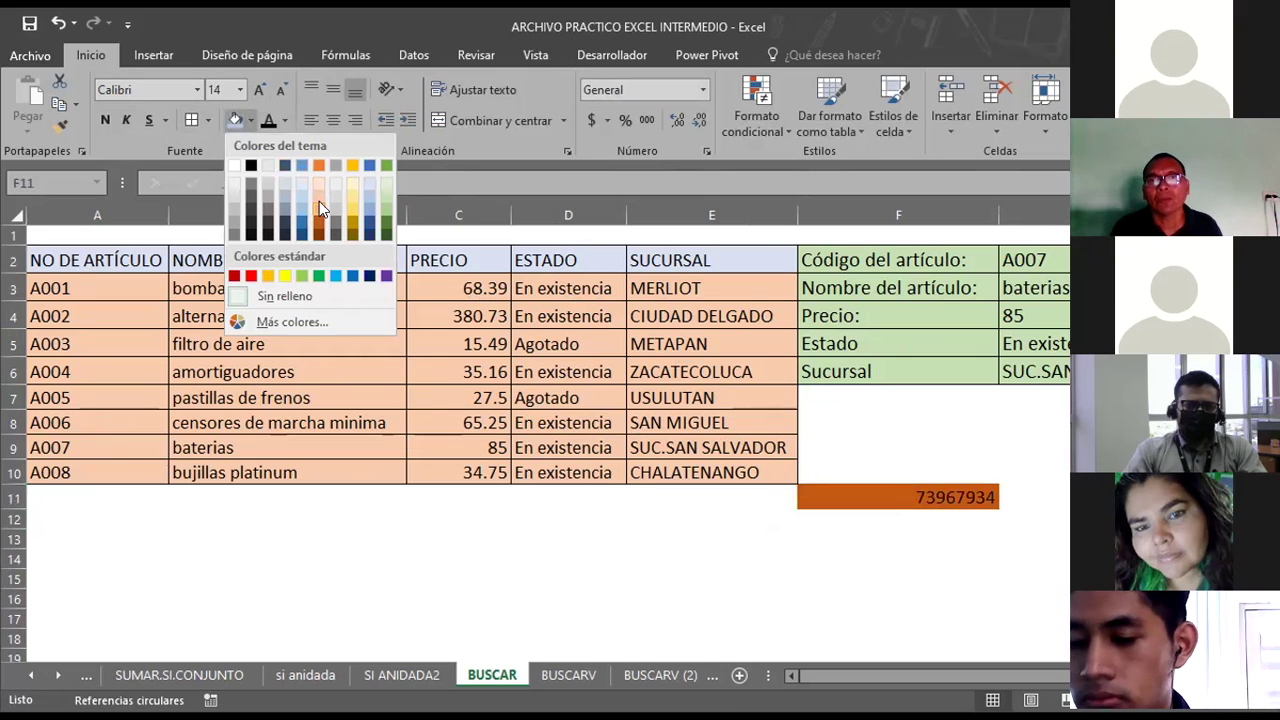
left_click(319, 199)
left_click(704, 558)
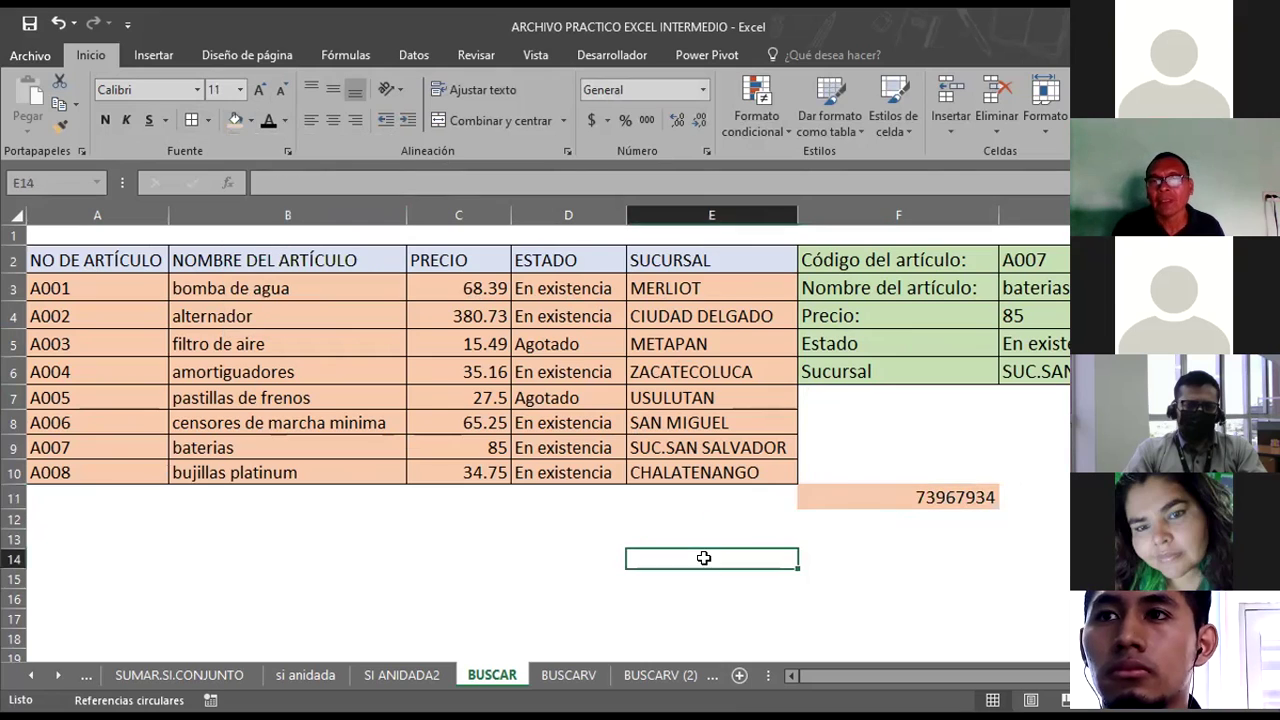
left_click(854, 496)
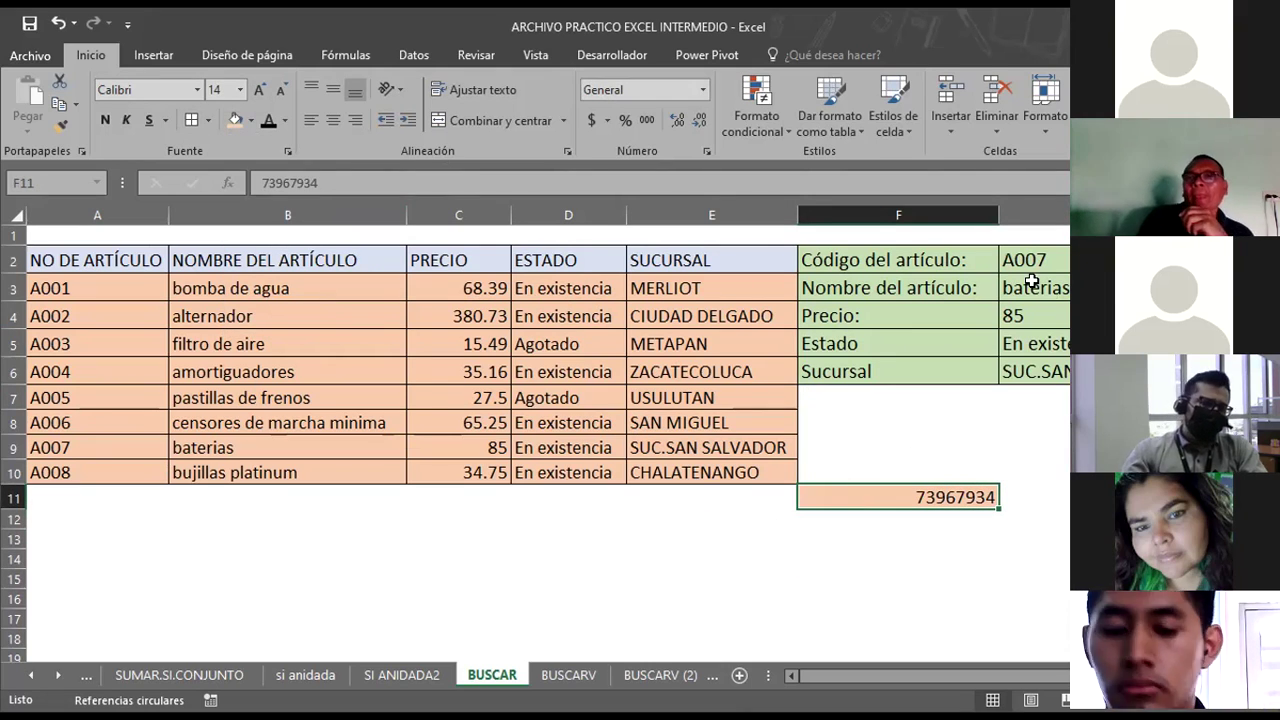
Change G2's code from A007 to A005 and verify the results match row B7.
left_click(1057, 261)
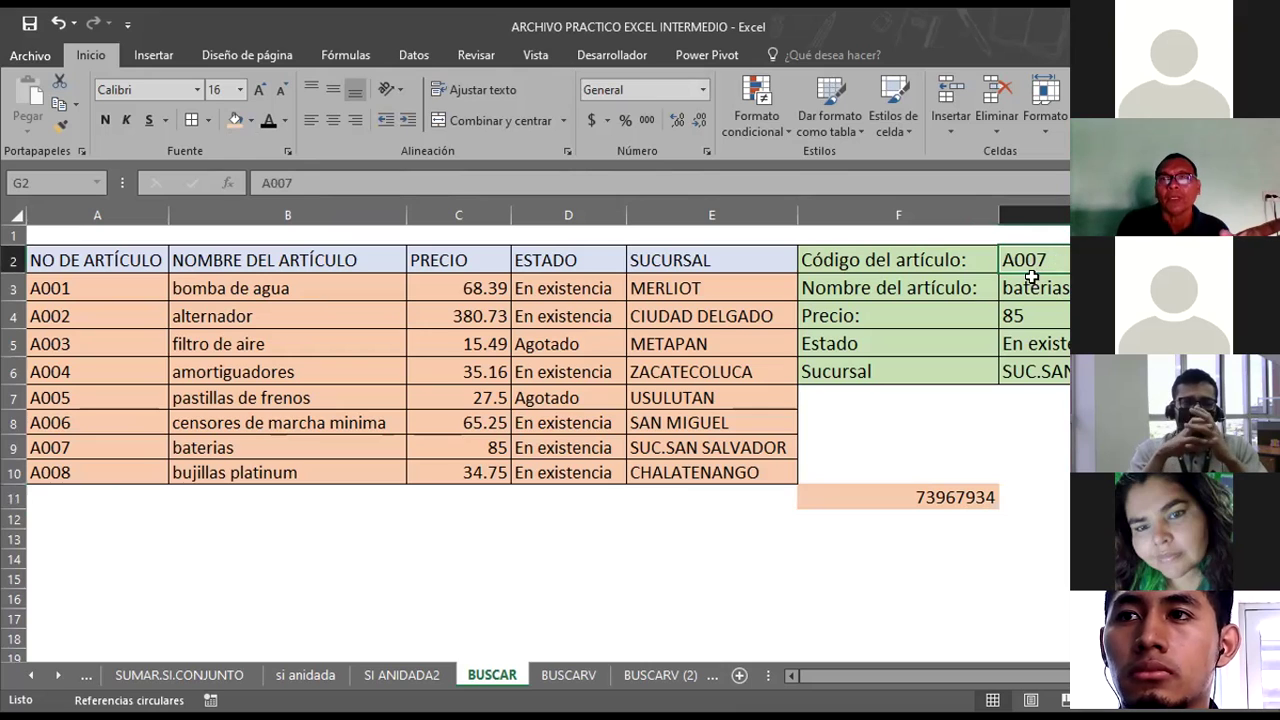
left_click(1020, 287)
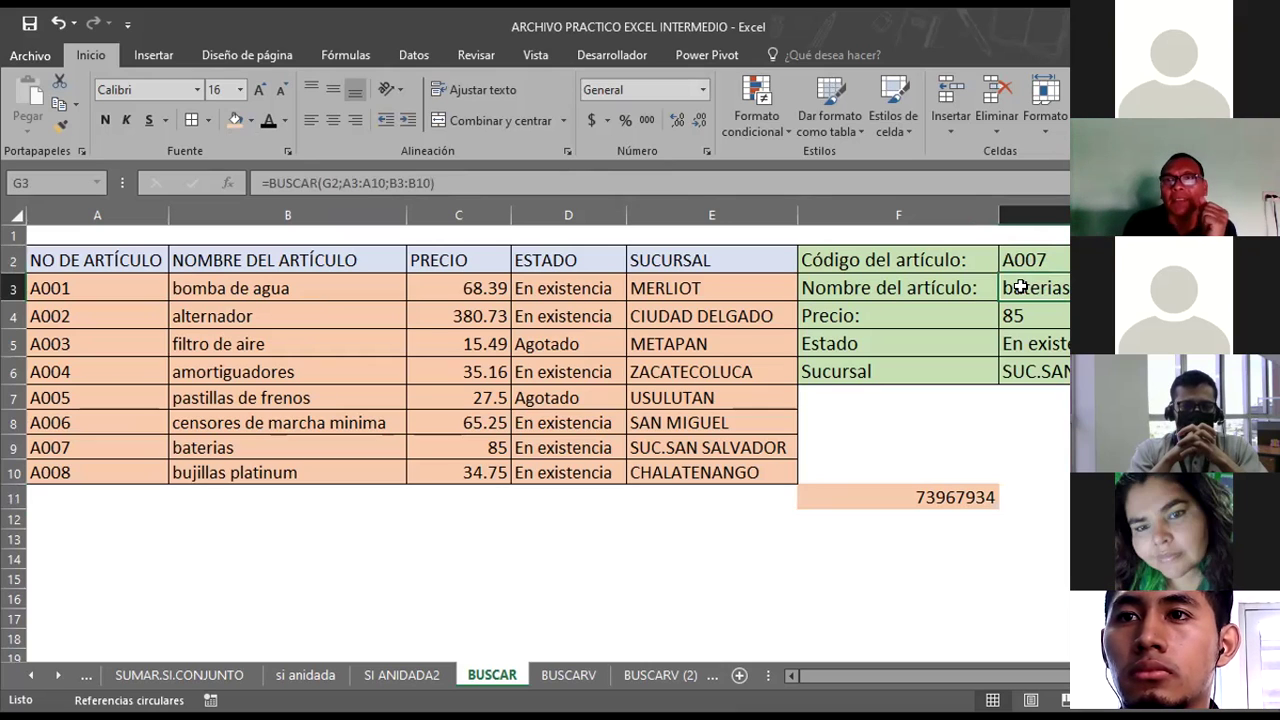
left_click(1041, 259)
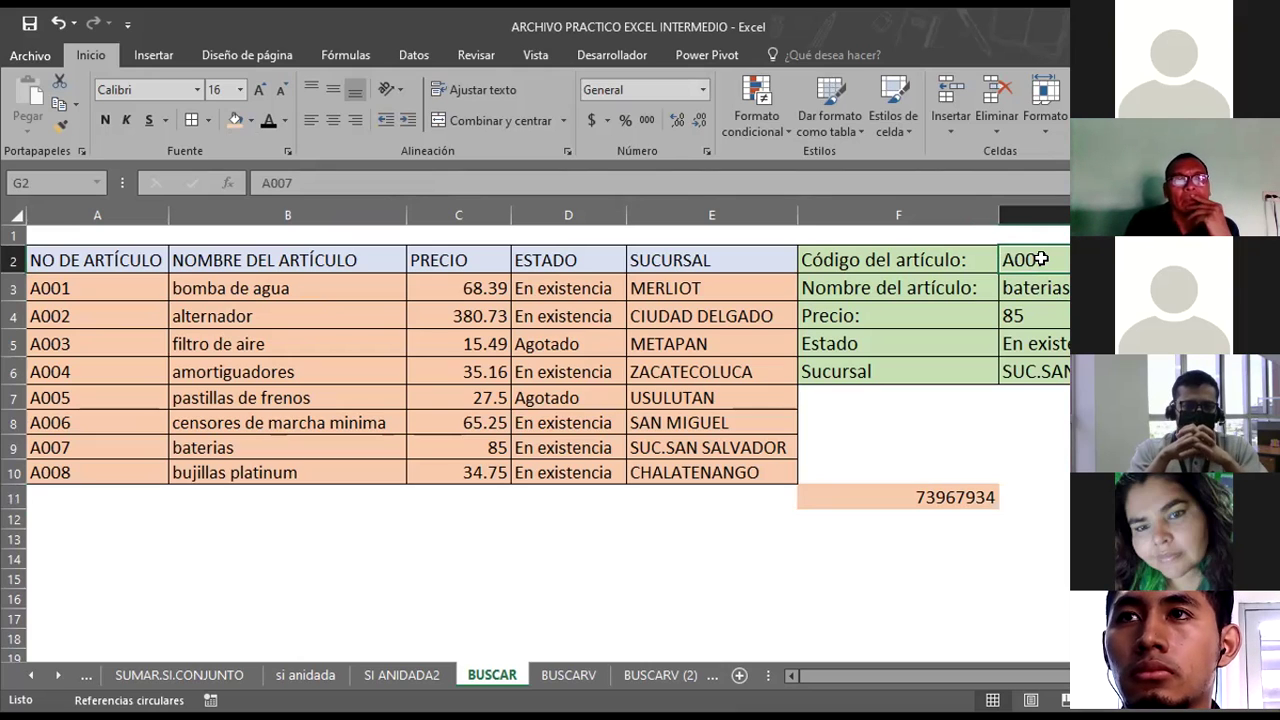
double_click(1041, 259)
key("BackSpace")
key("BackSpace")
type("05")
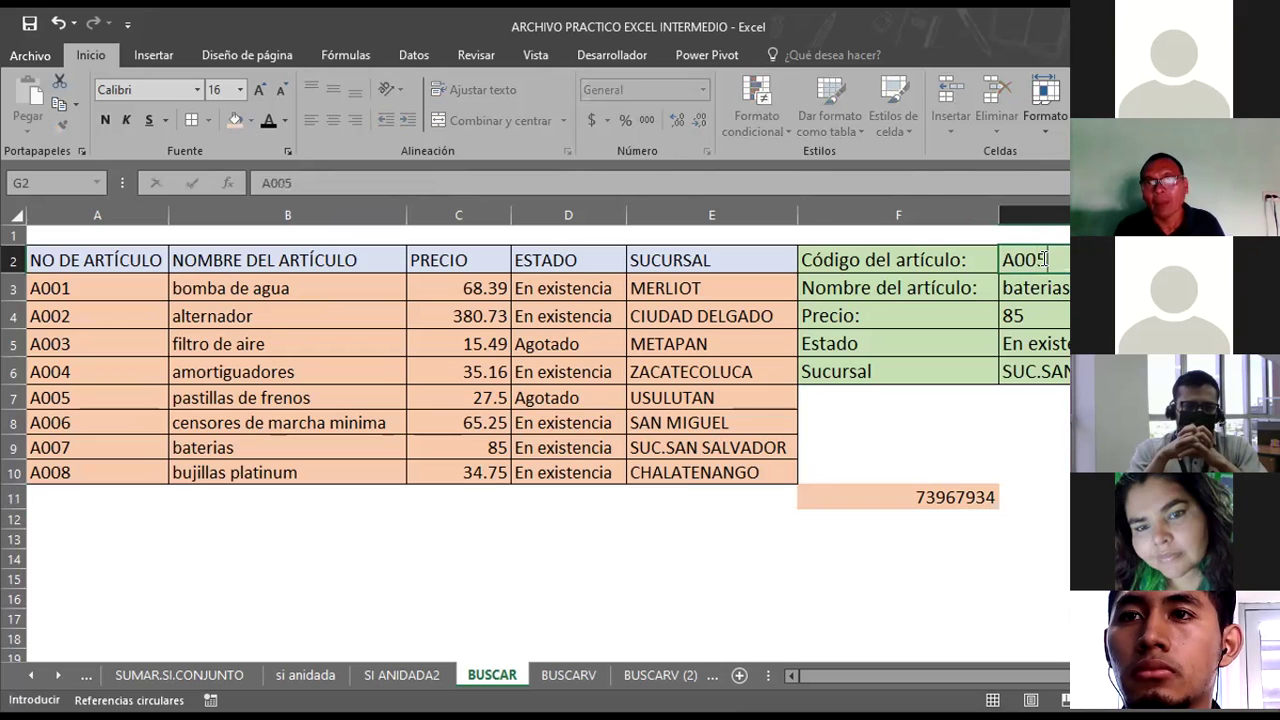
key("Return")
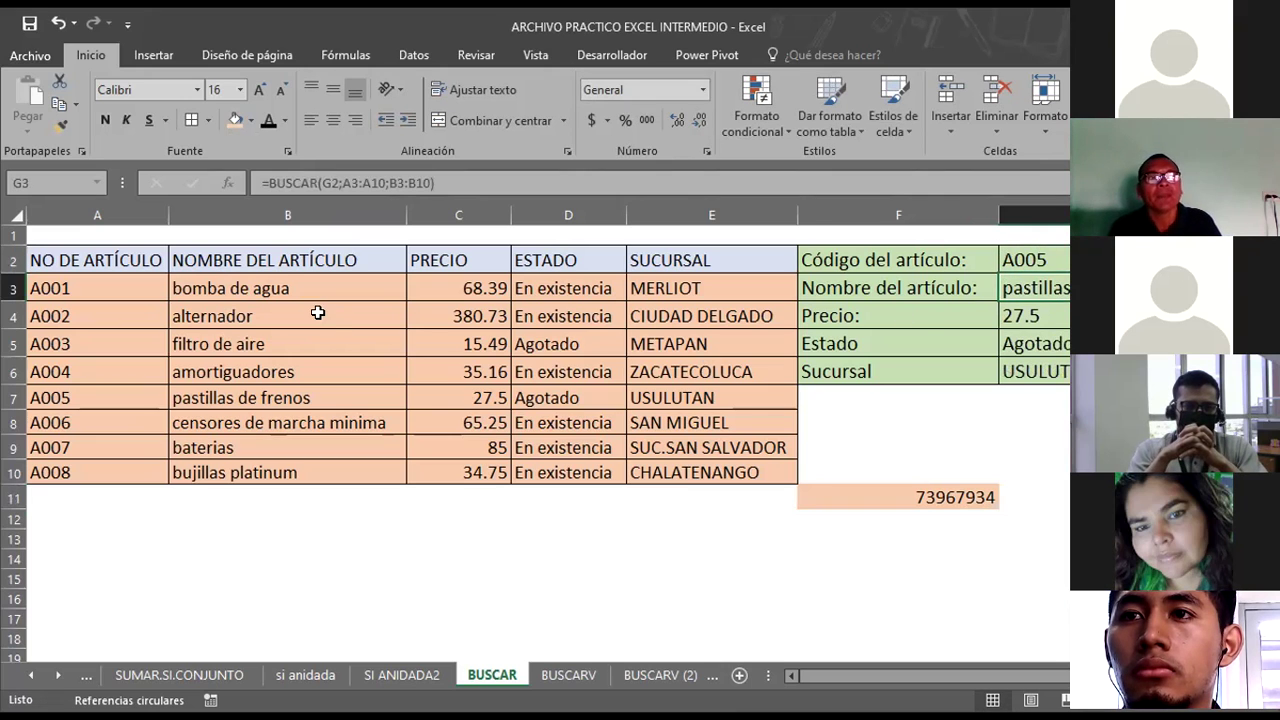
left_click(259, 396)
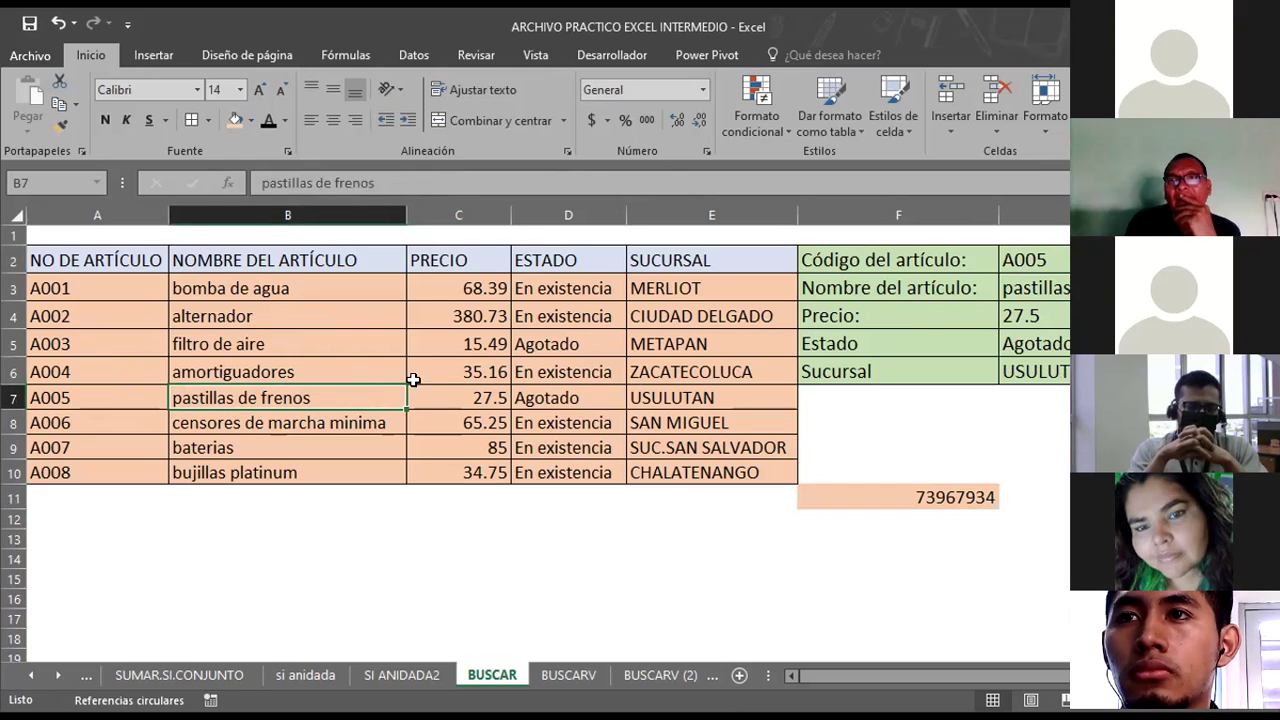
left_click(1030, 288)
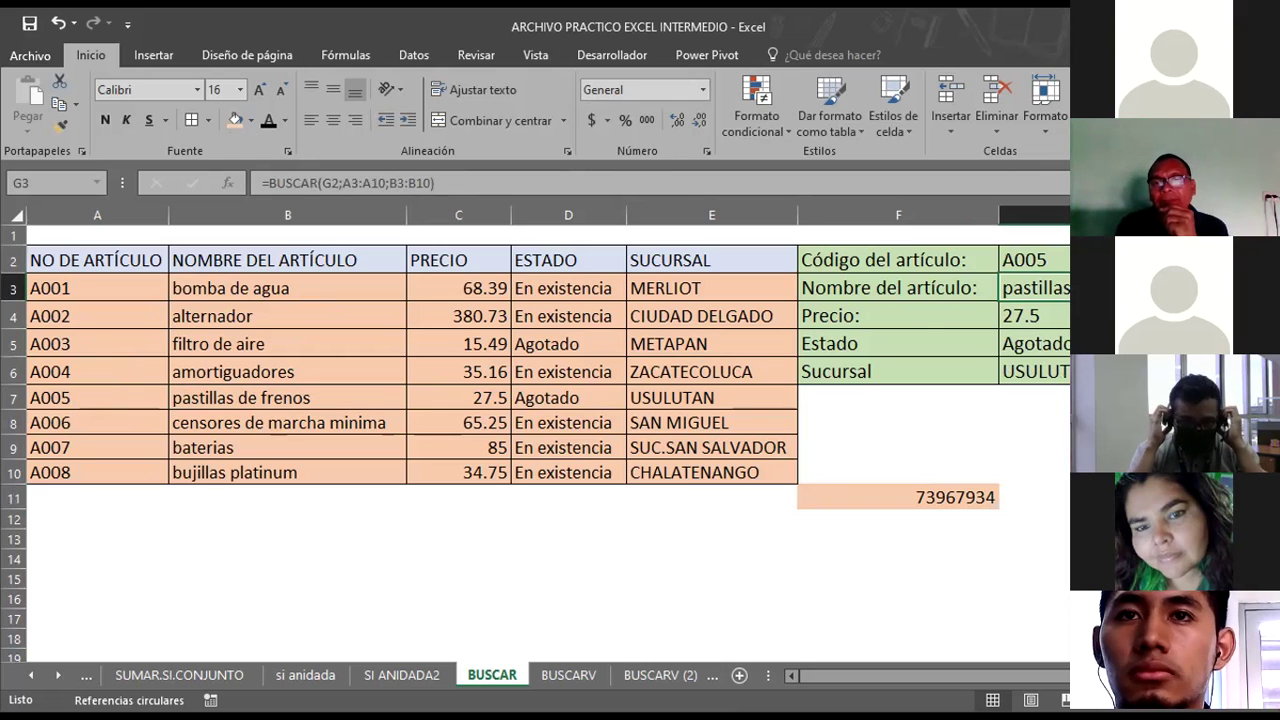
left_click(1063, 261)
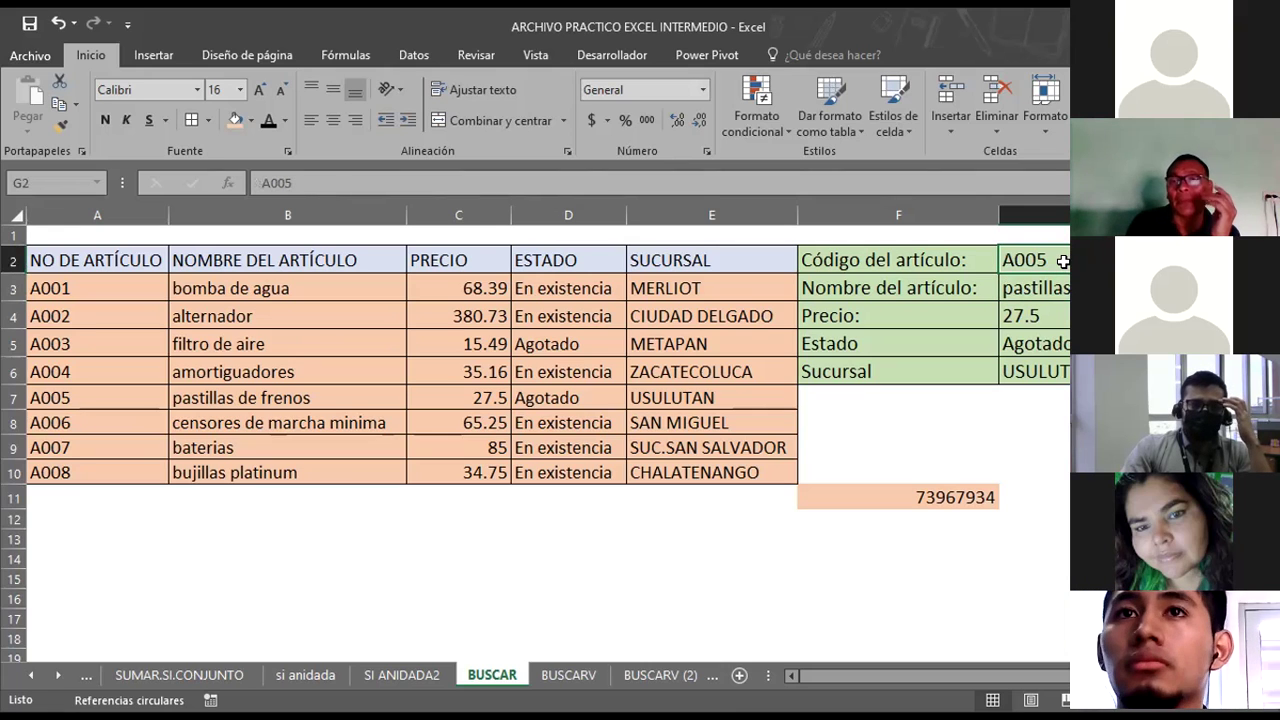
left_click(1060, 288)
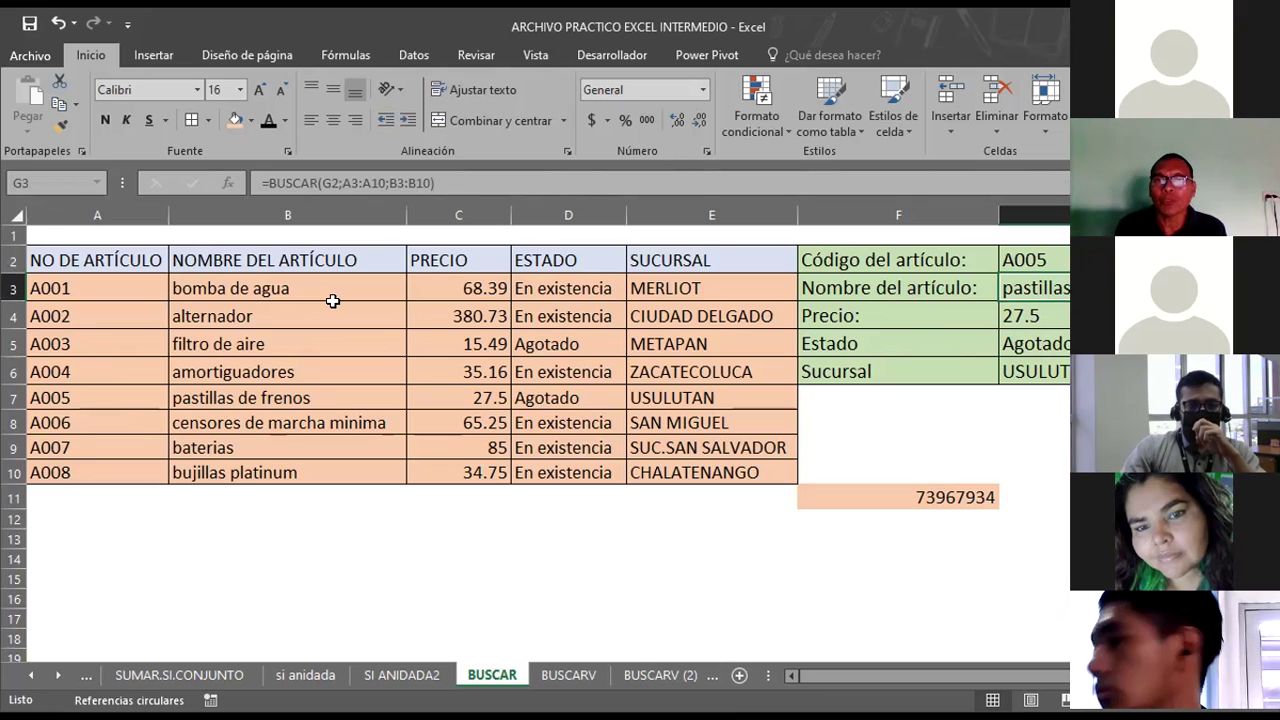
left_click(1024, 260)
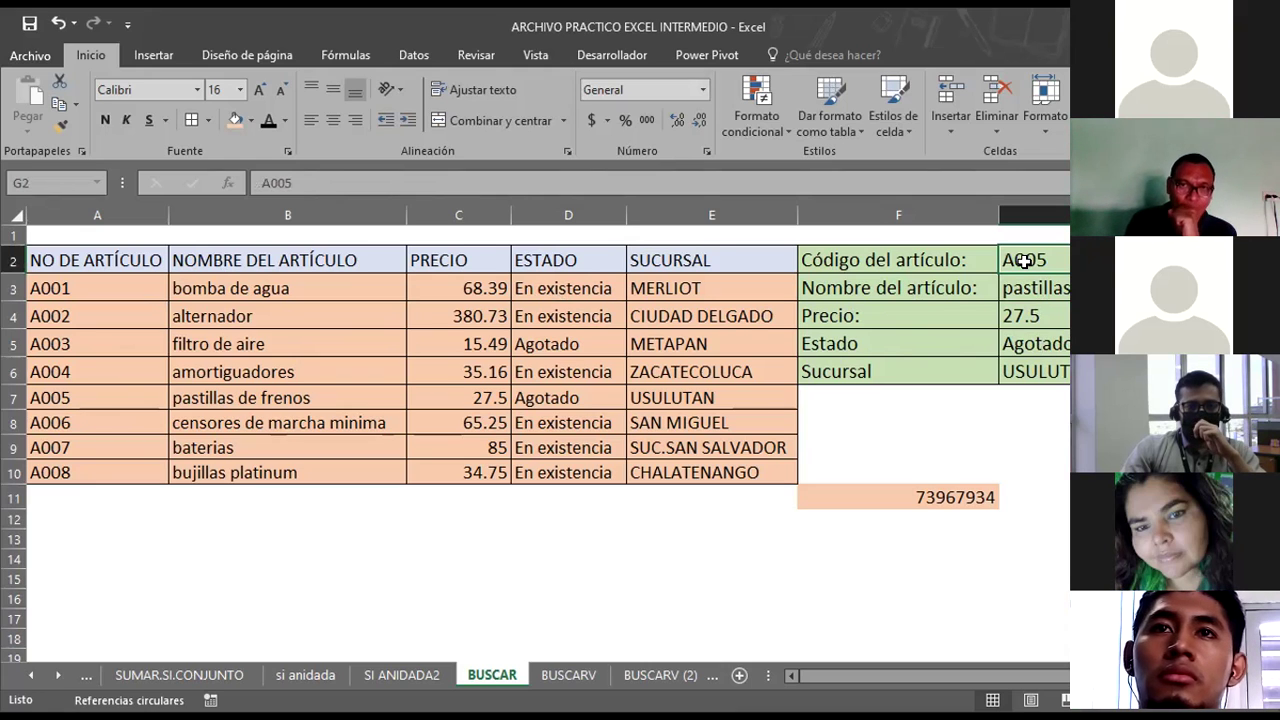
left_click(863, 416)
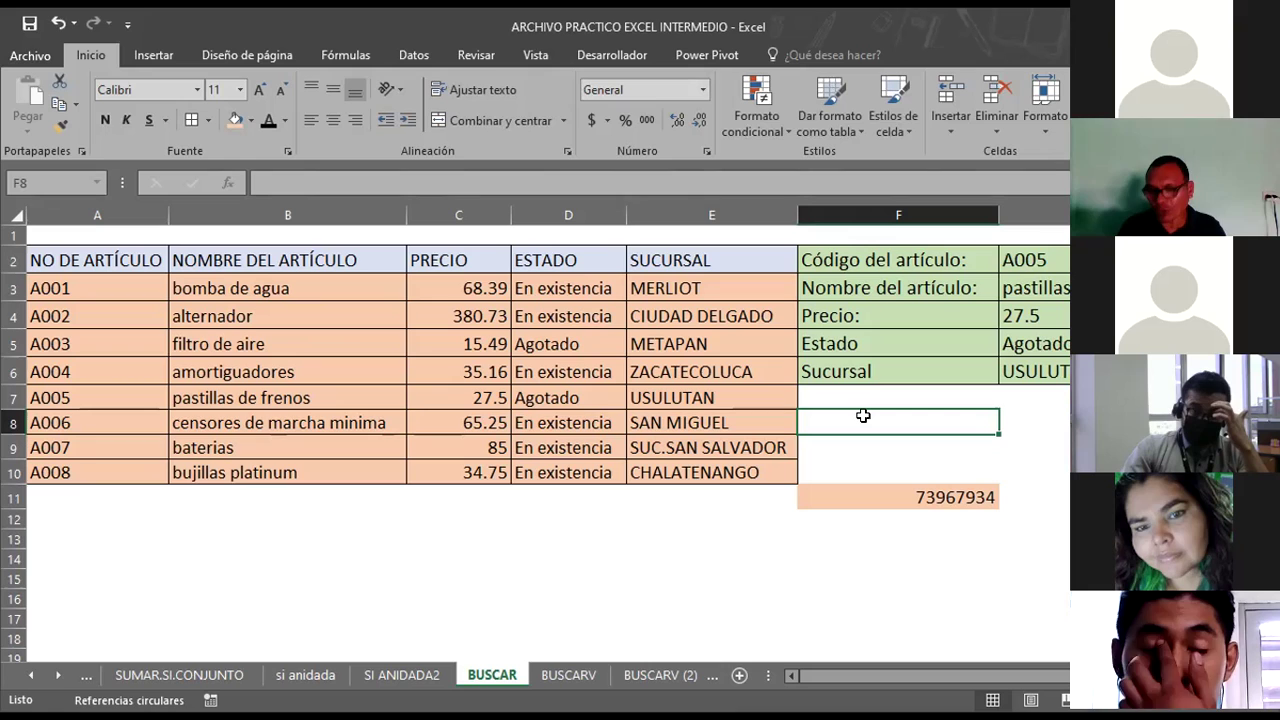
Put test price 34.75 in G8 and label F8 as PRECIO:.
type("34.75")
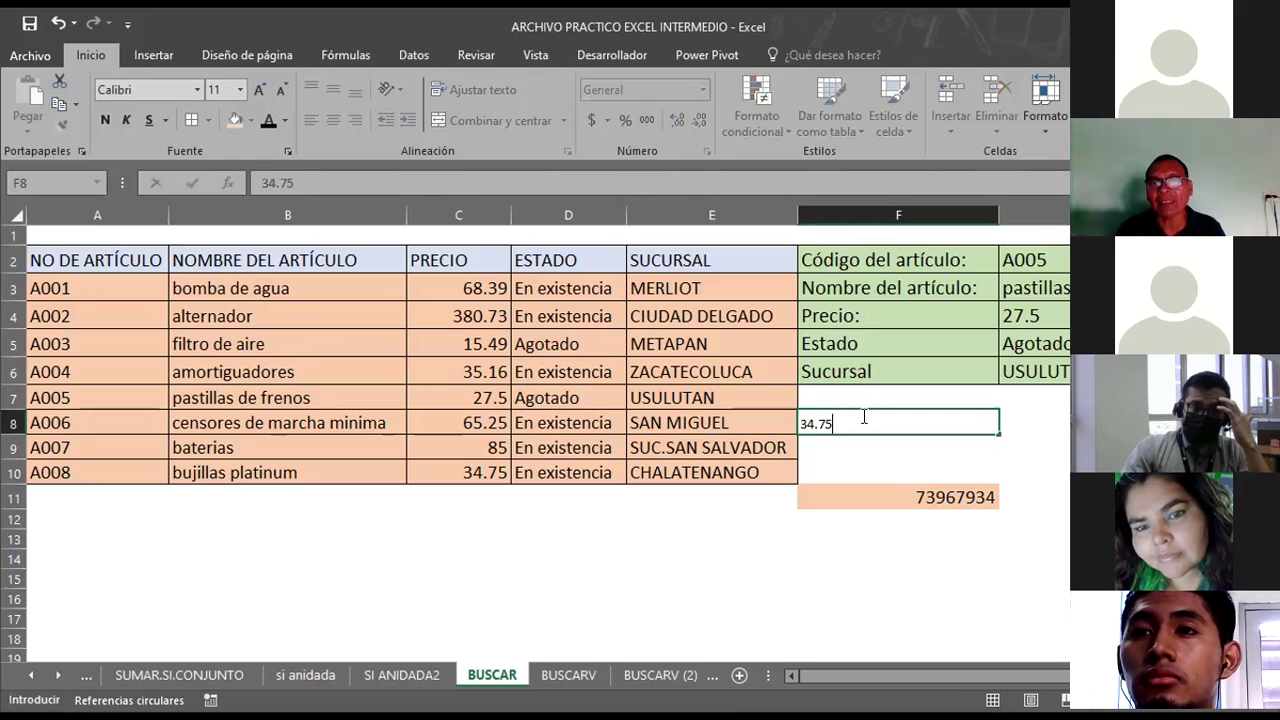
key("Return")
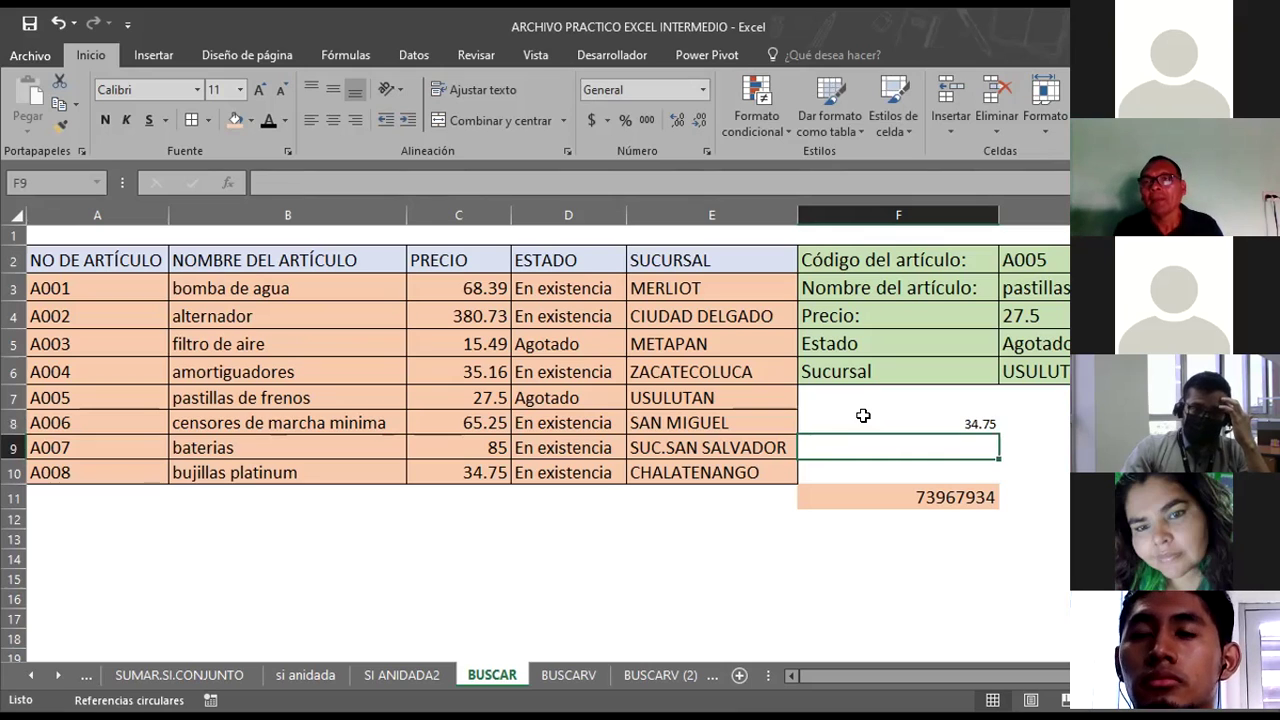
left_click(875, 423)
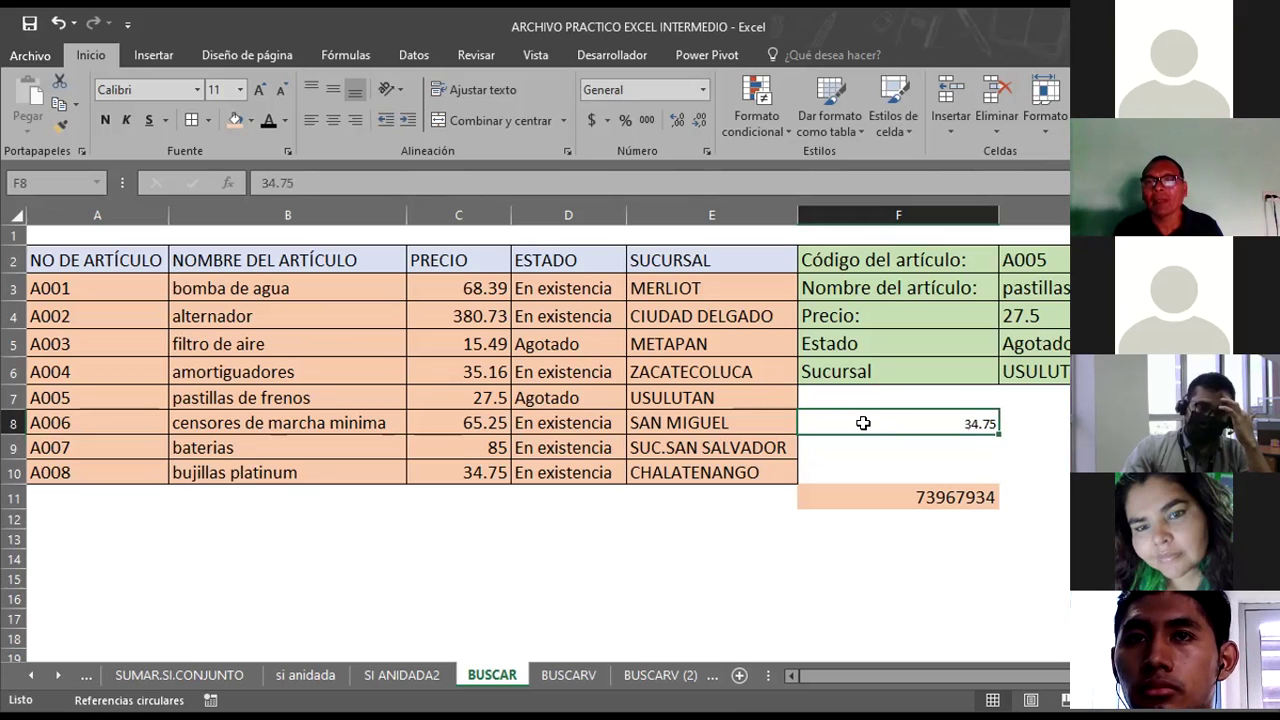
left_click(1044, 424)
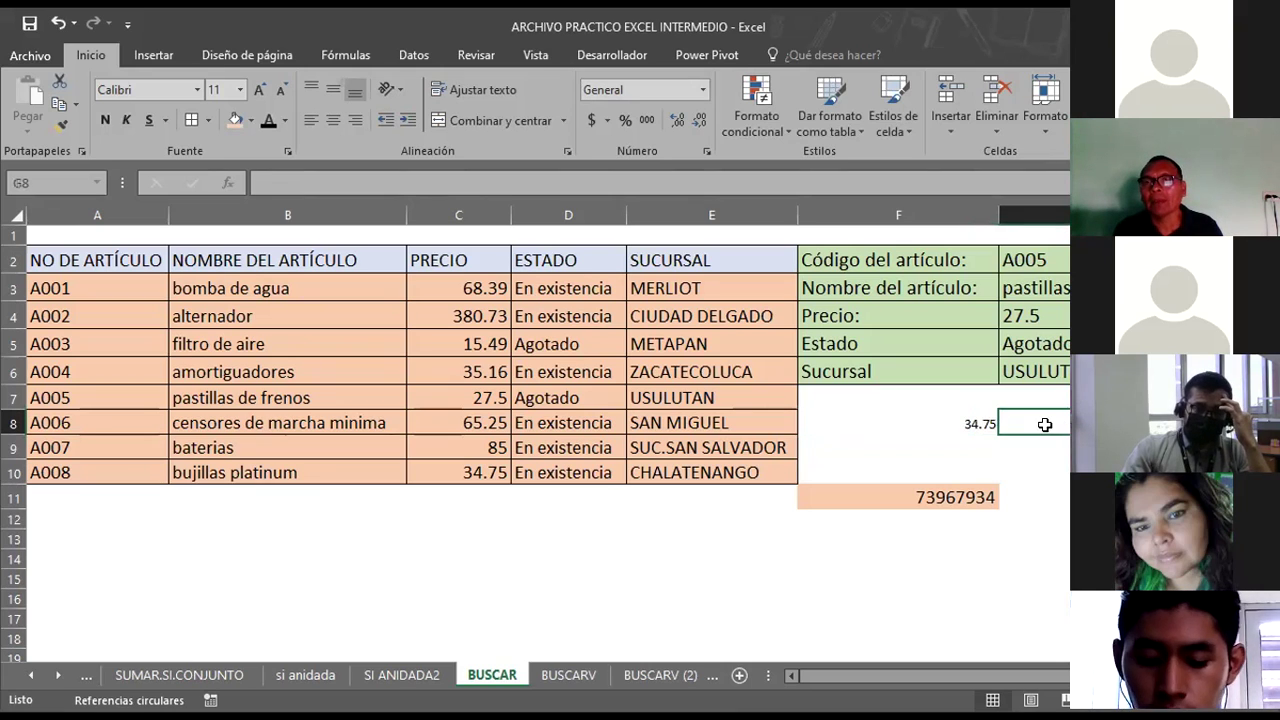
type("34")
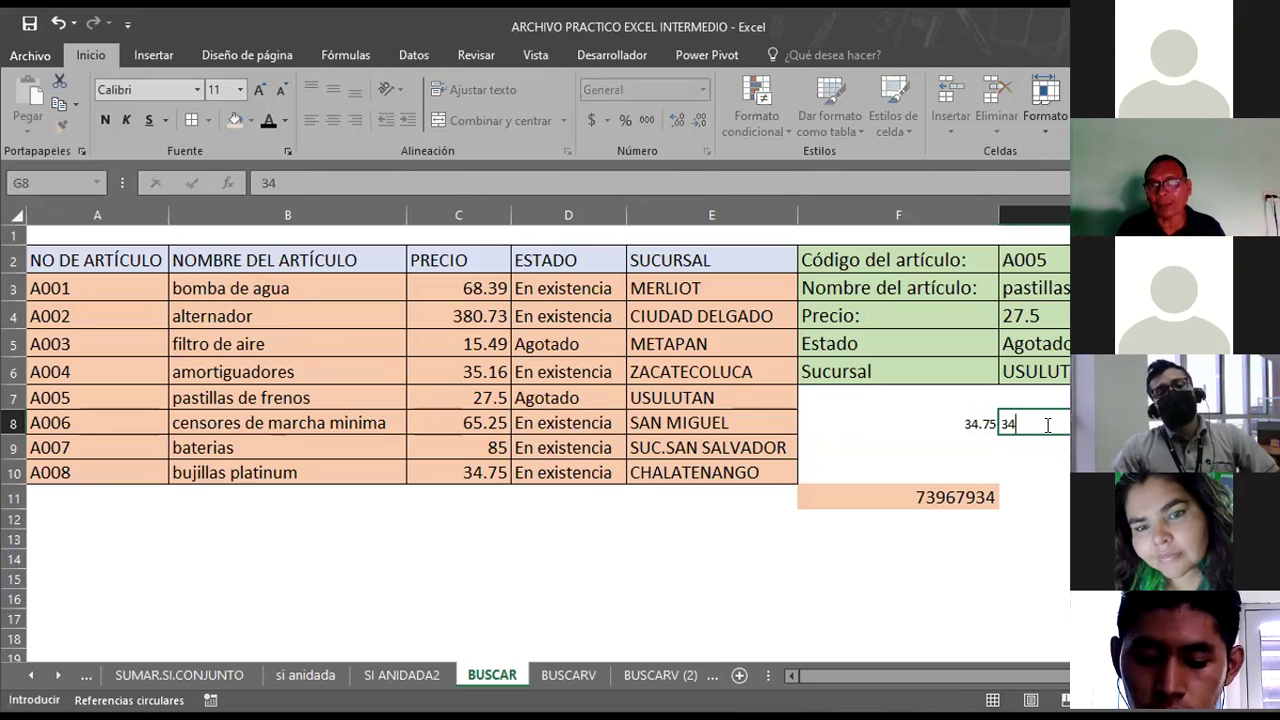
type(".75")
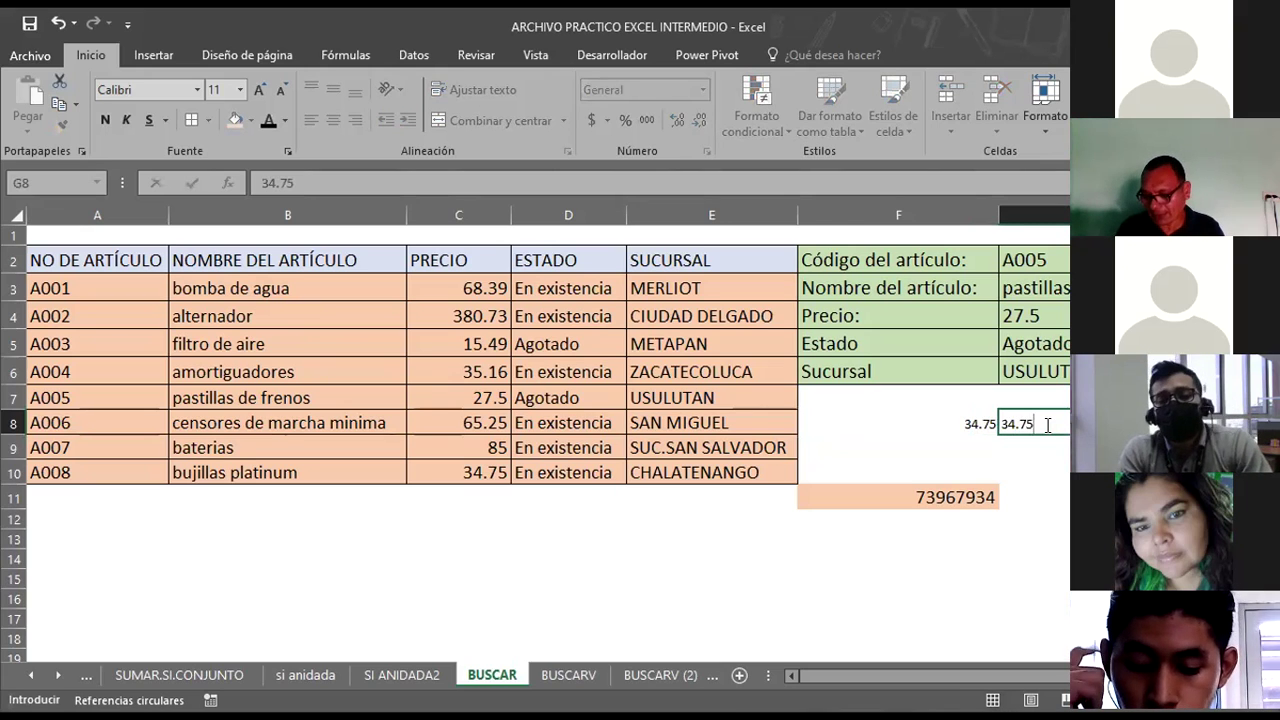
key("Return")
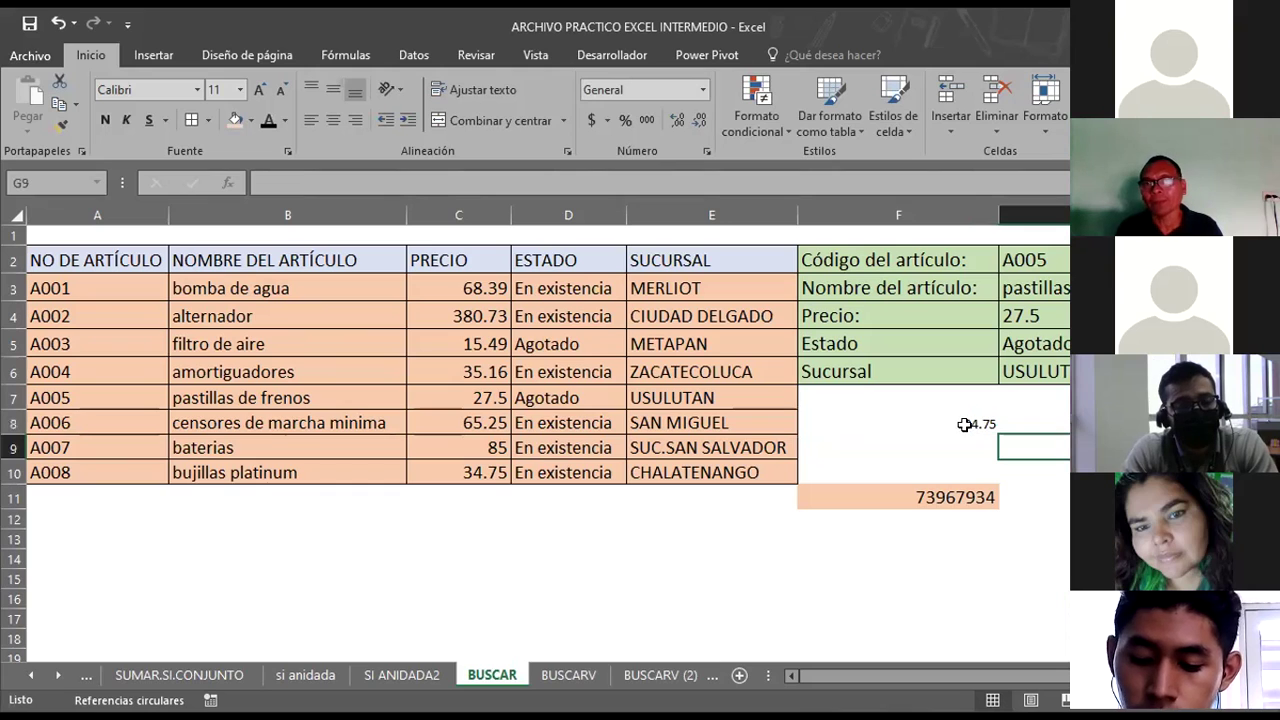
left_click(955, 426)
type("P")
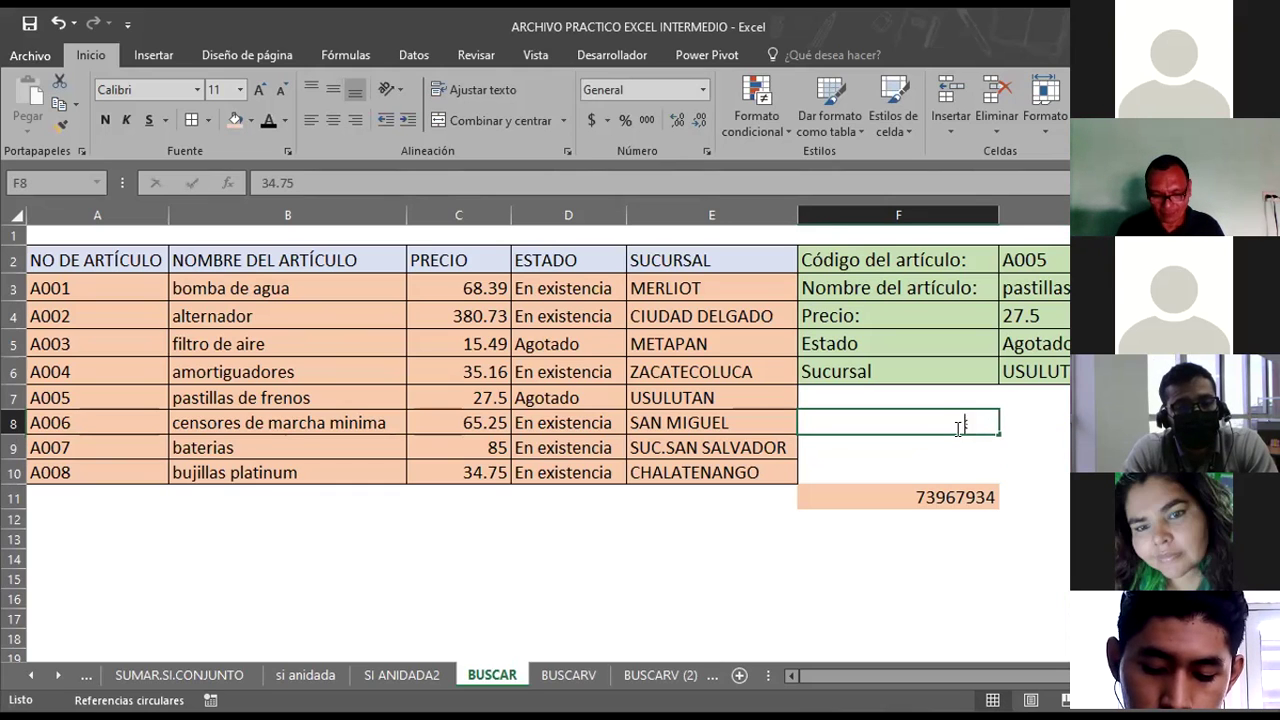
type("RECIO:")
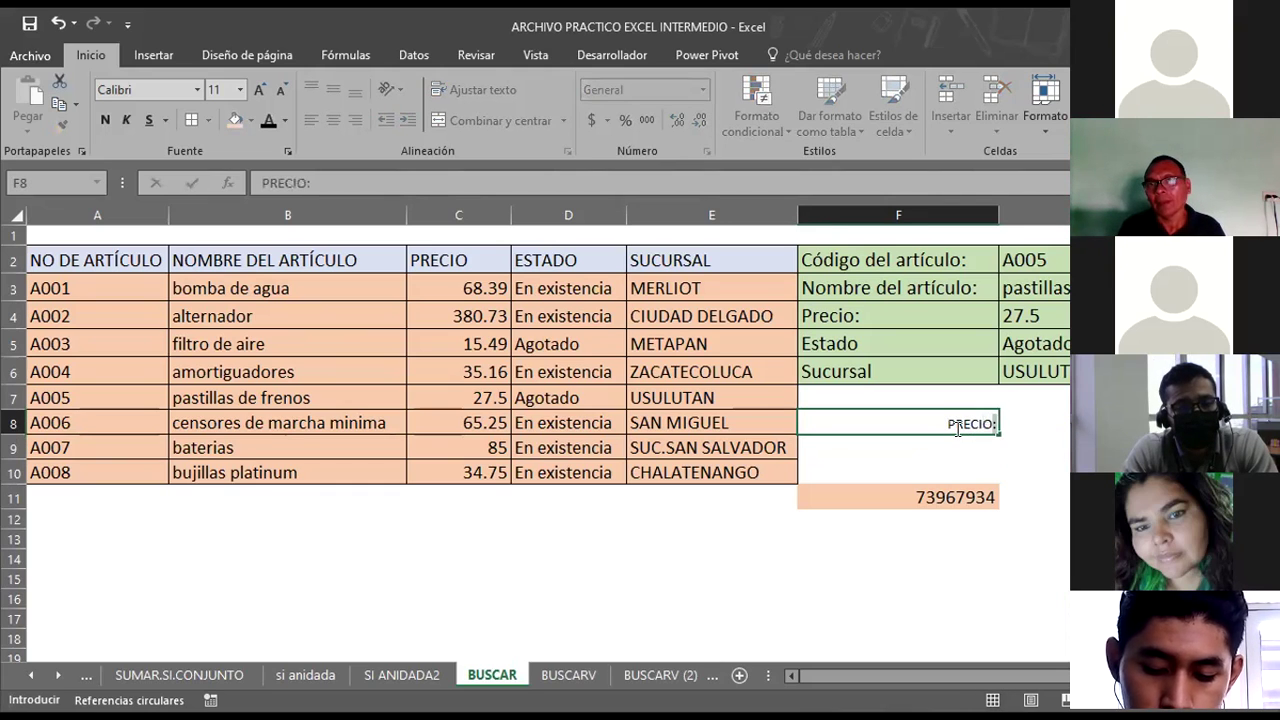
key("Return")
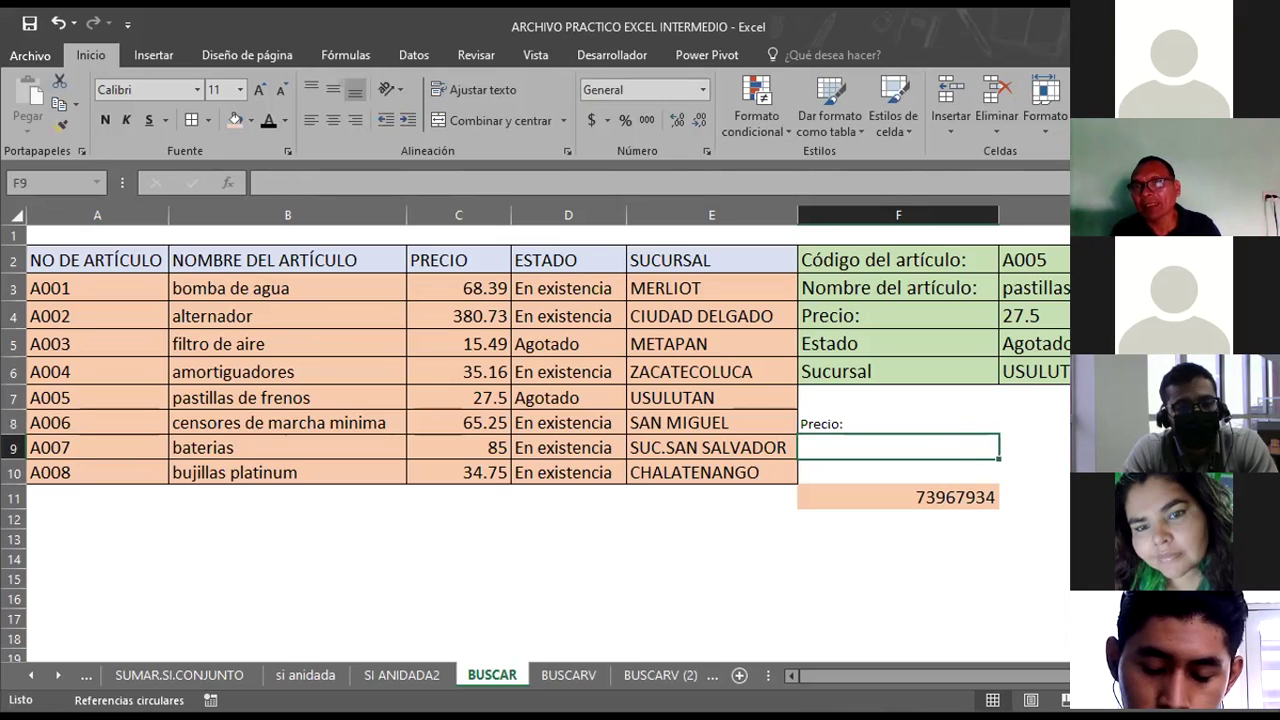
Give the lookup input cell G7 a peach fill.
left_click(1050, 424)
key("Up")
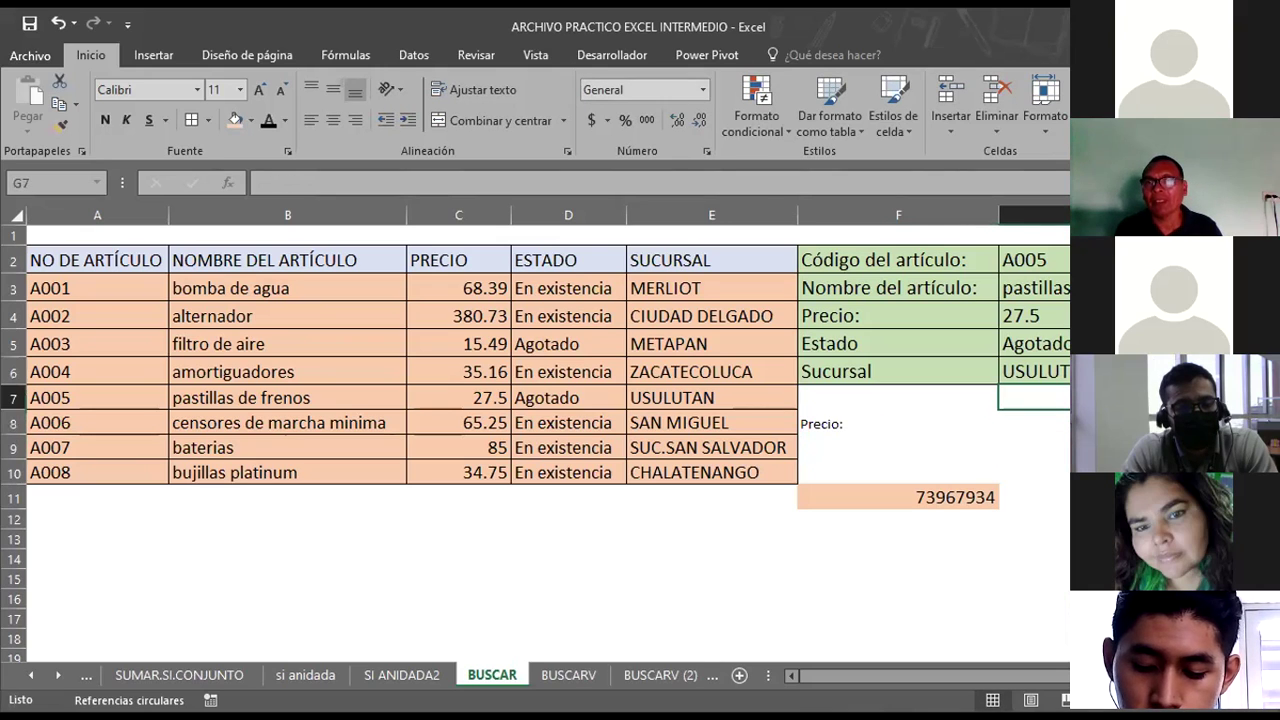
left_click(234, 120)
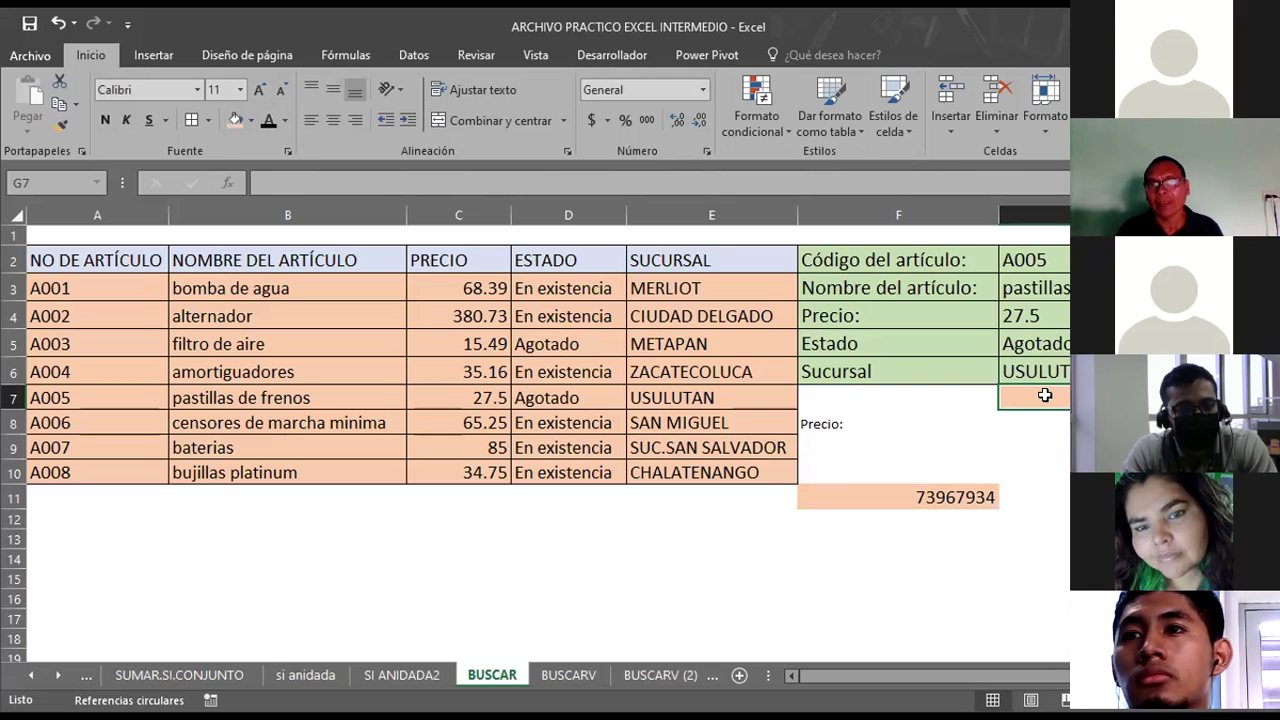
left_click(1066, 423)
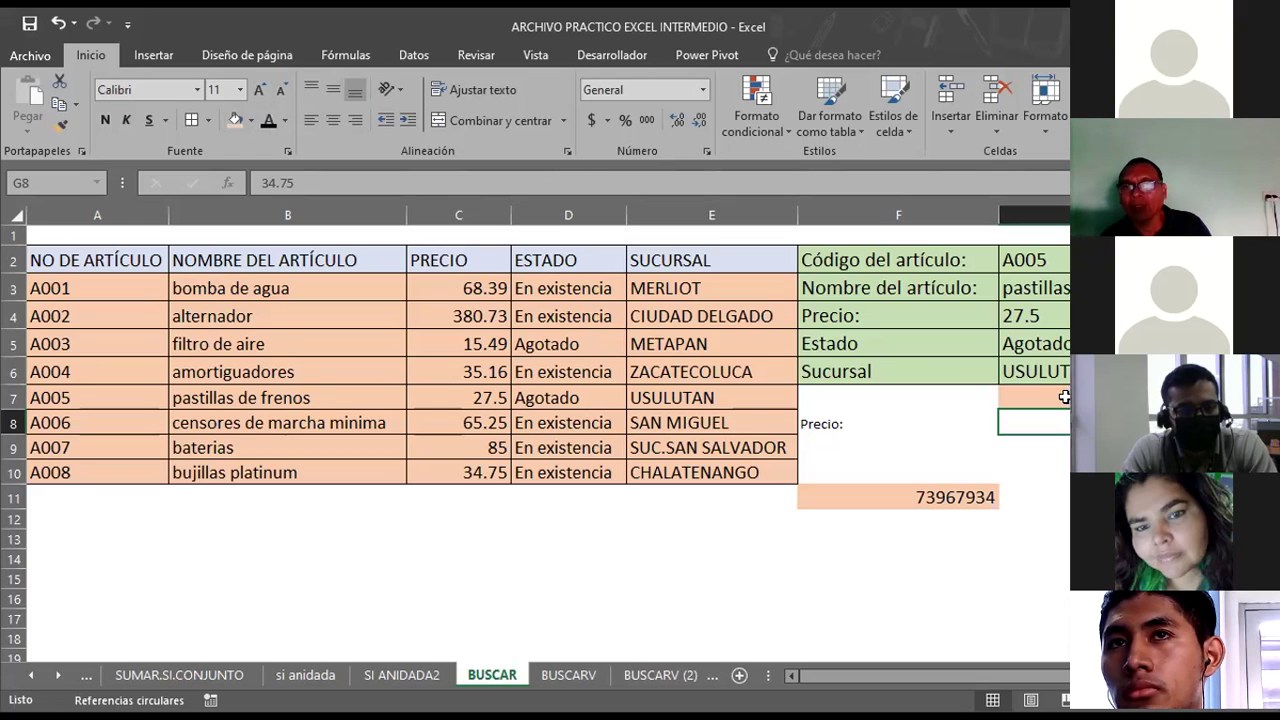
left_click(1066, 398)
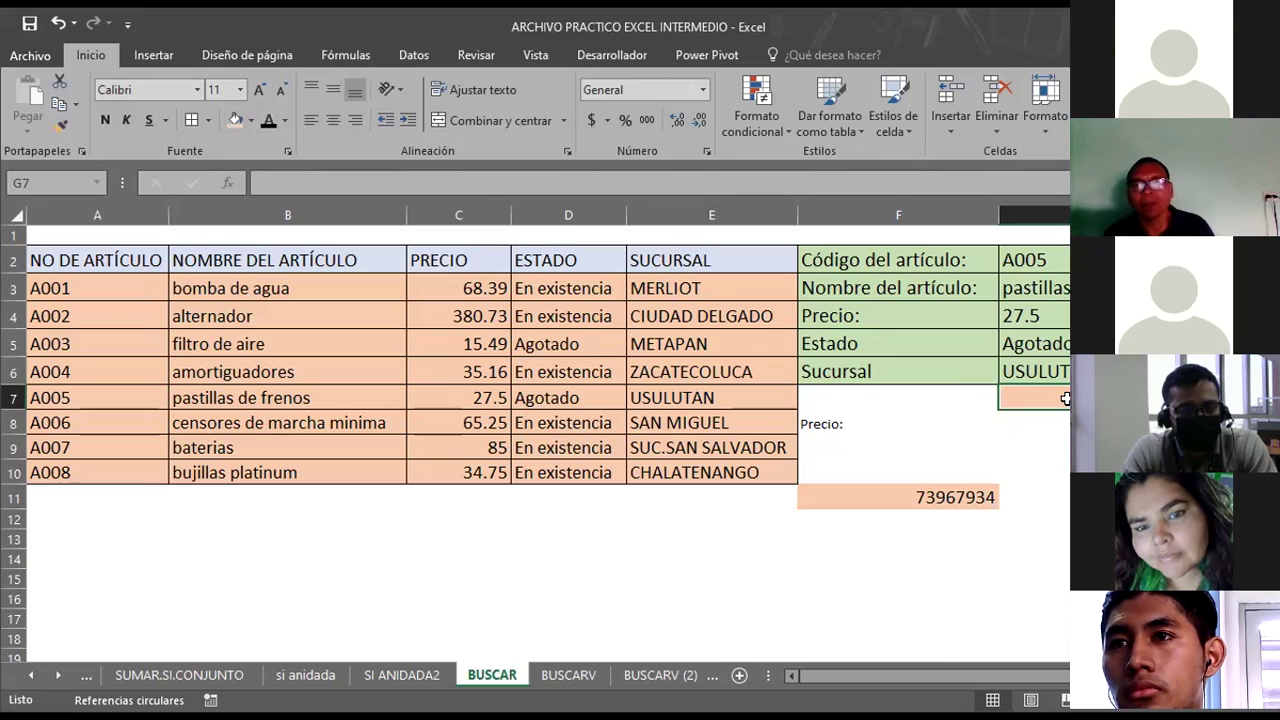
left_click(1034, 447)
left_click(1034, 422)
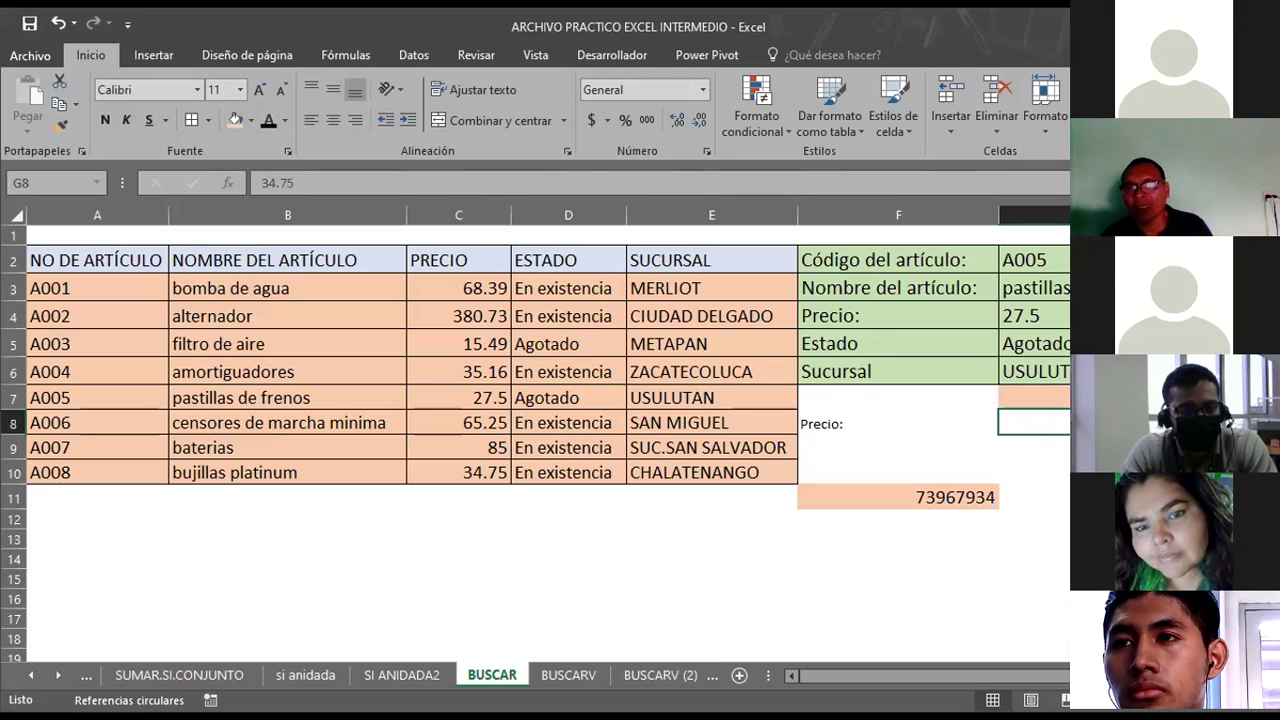
left_click(1034, 396)
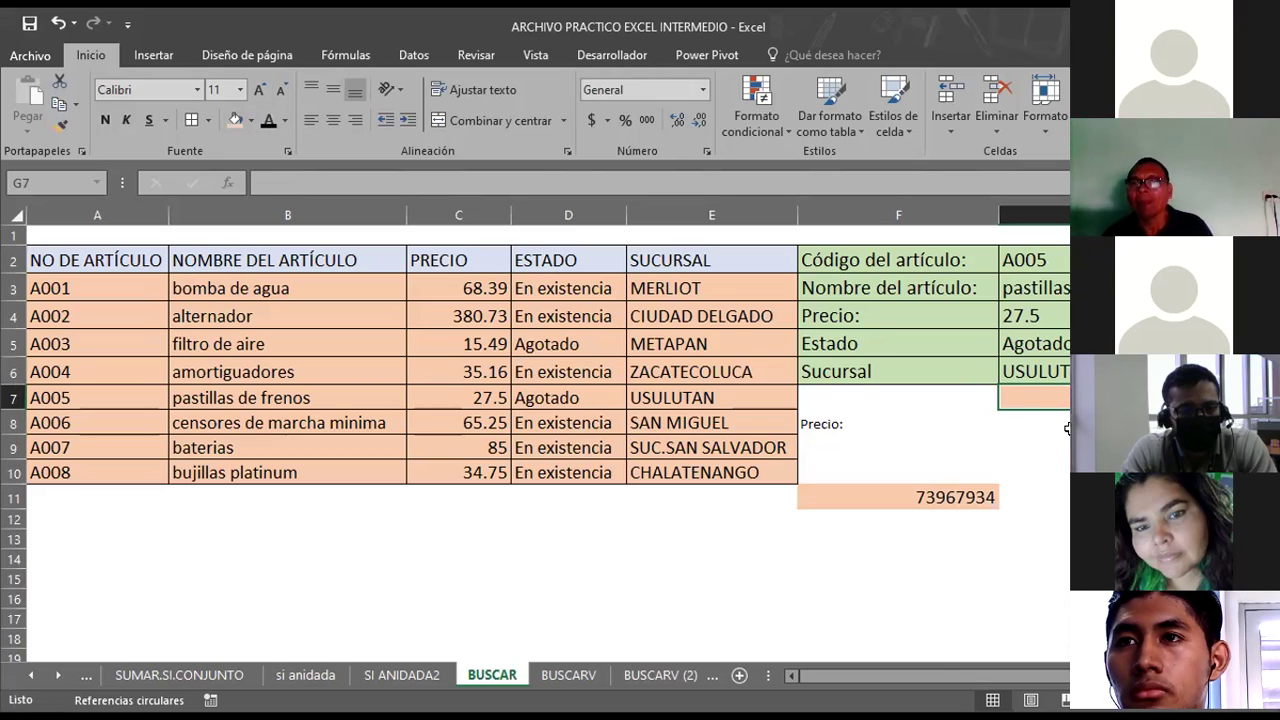
left_click(1066, 427)
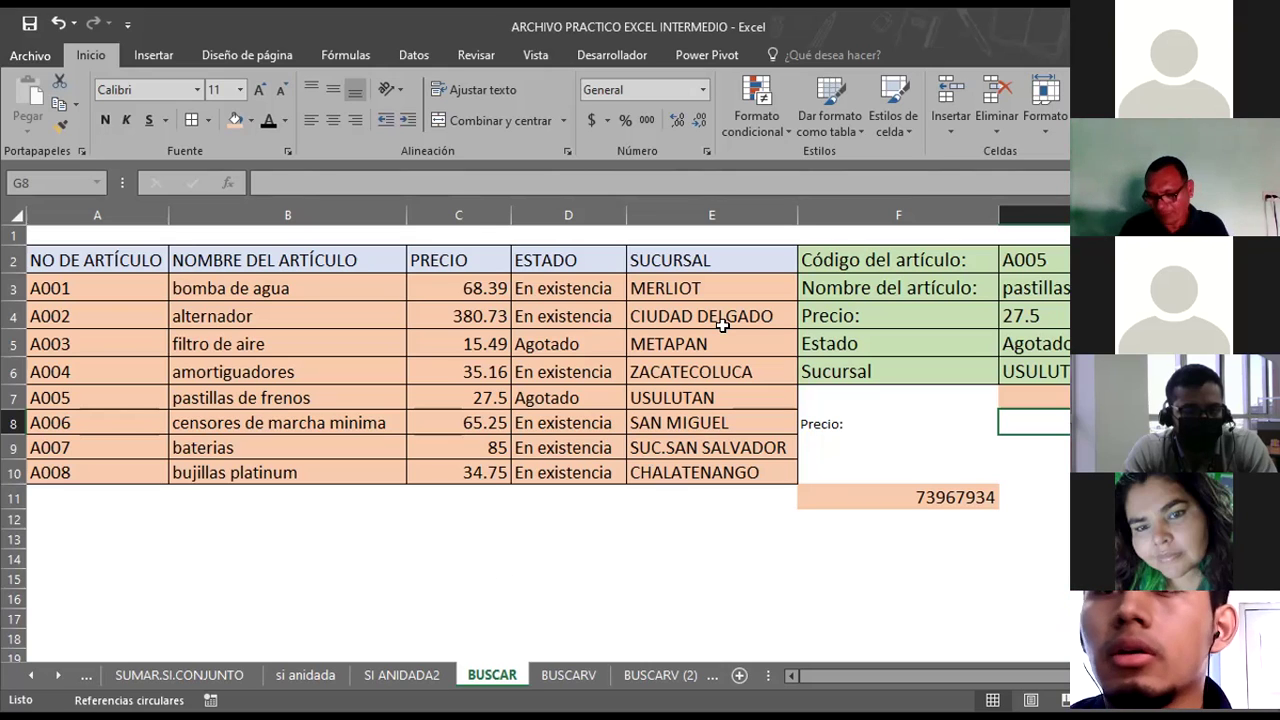
Start =BUSCAR( in G8 with B3:B10 as the first range, followed by a semicolon.
type("=")
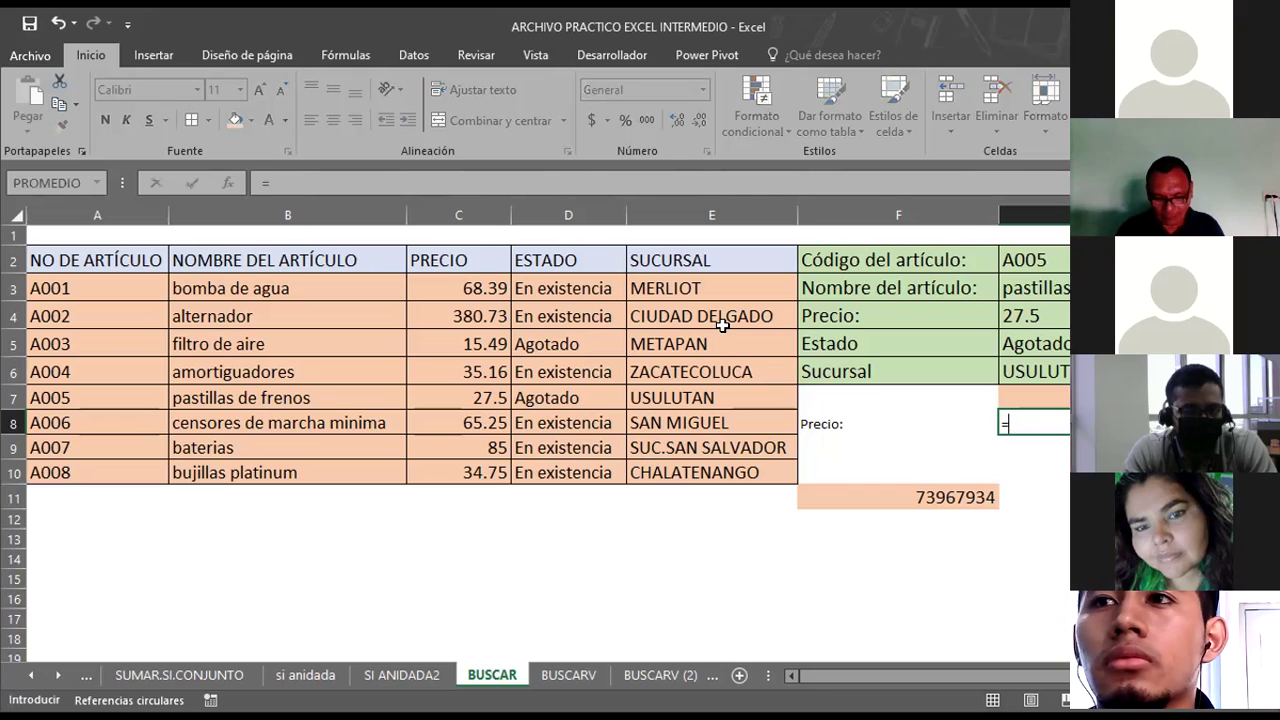
type("BUSCAR")
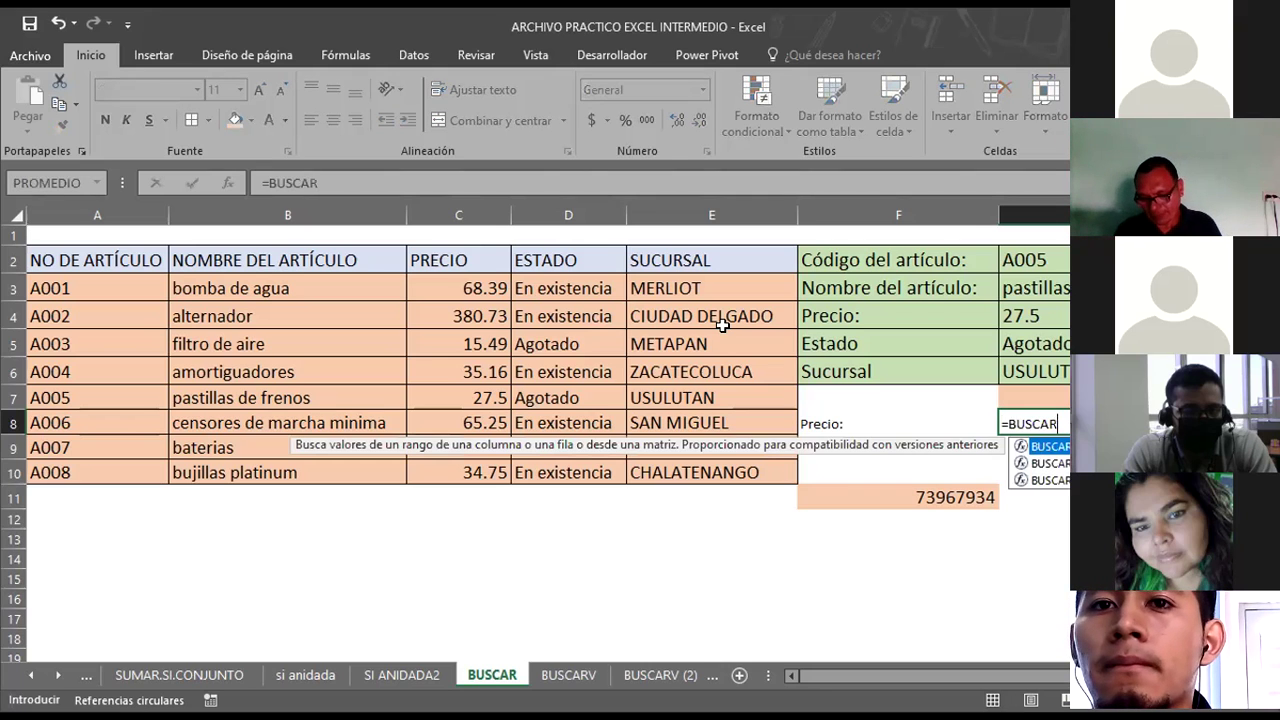
type("(")
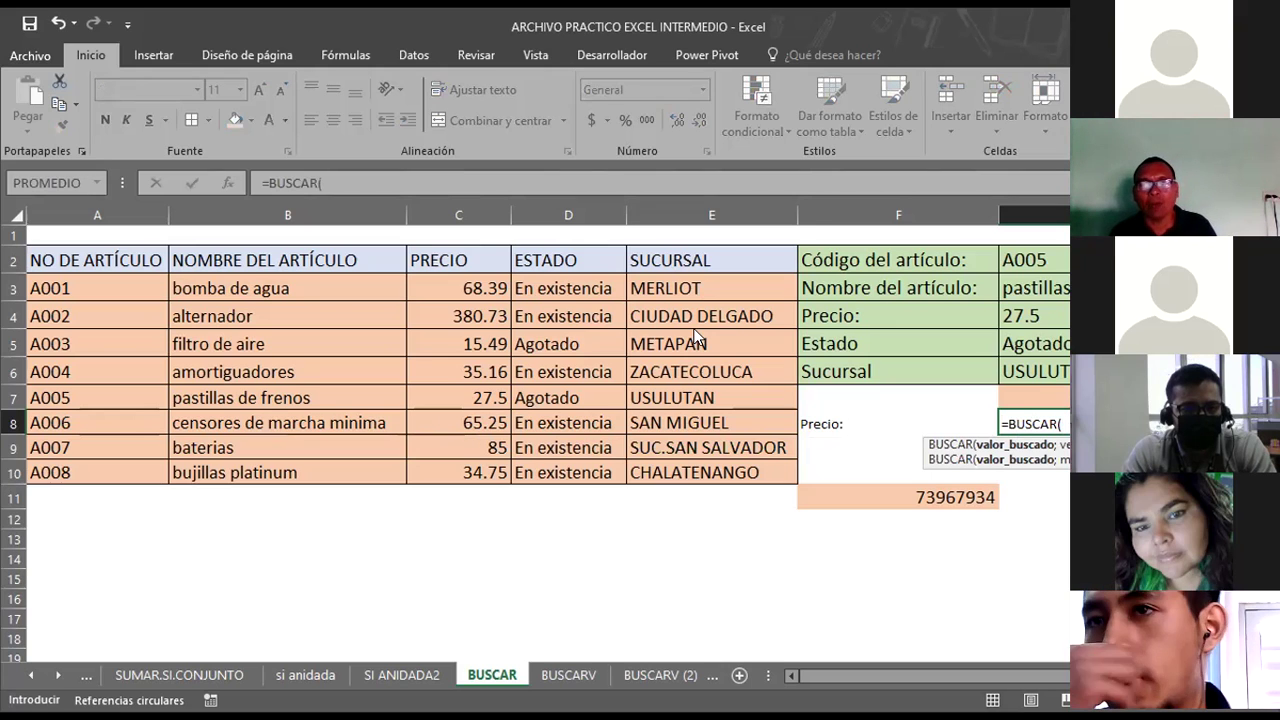
left_click(256, 292)
left_click(230, 476, "shift")
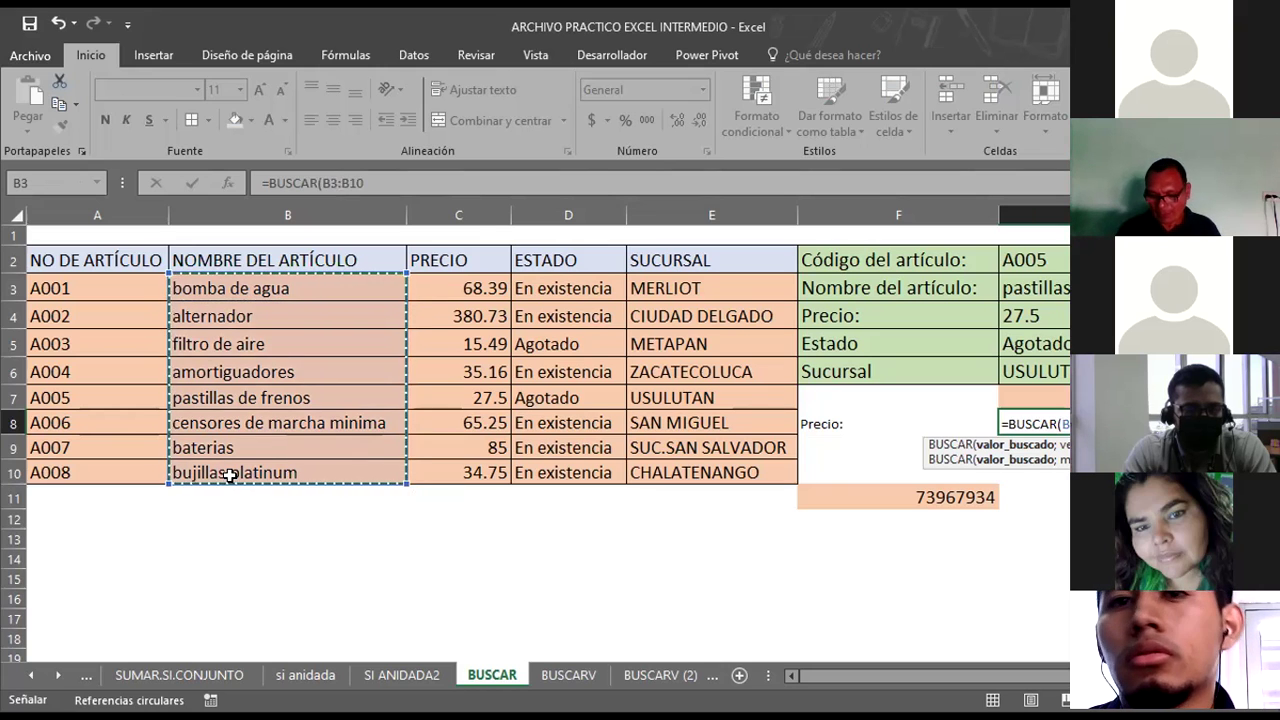
type(";")
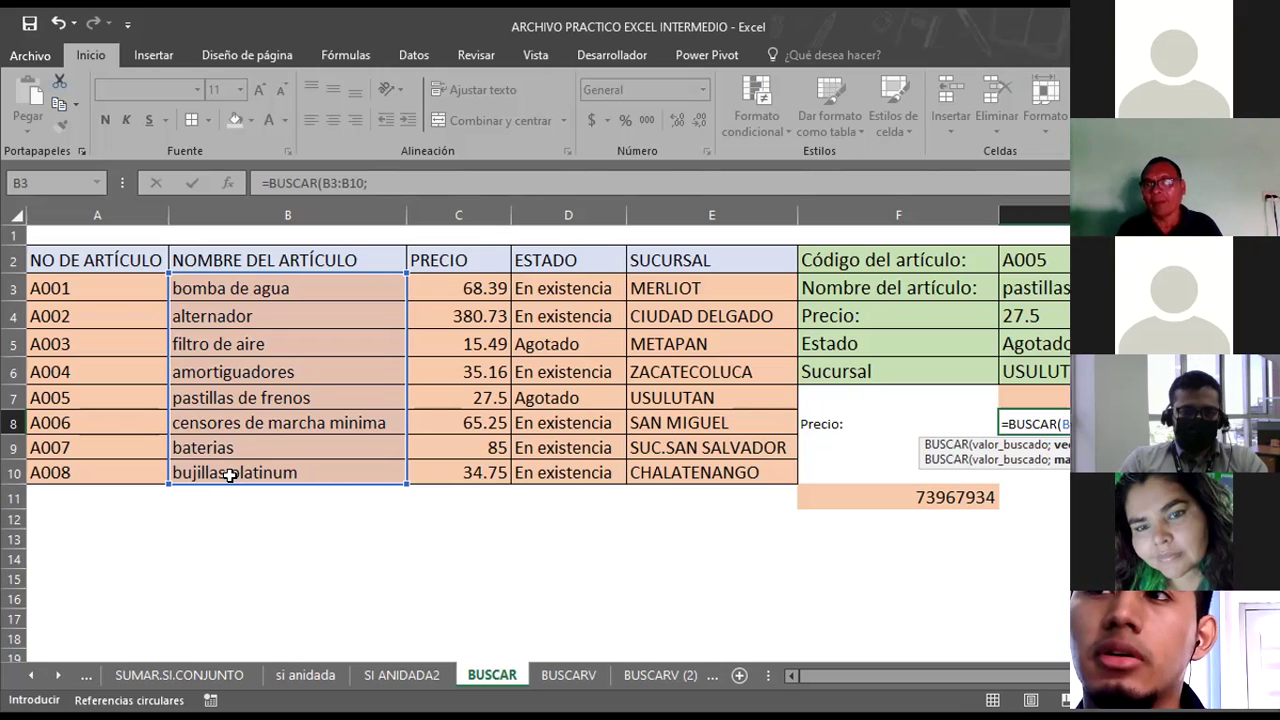
Complete and commit G8's formula as =BUSCAR(B3:B10;G7;C3:C10).
type("G7")
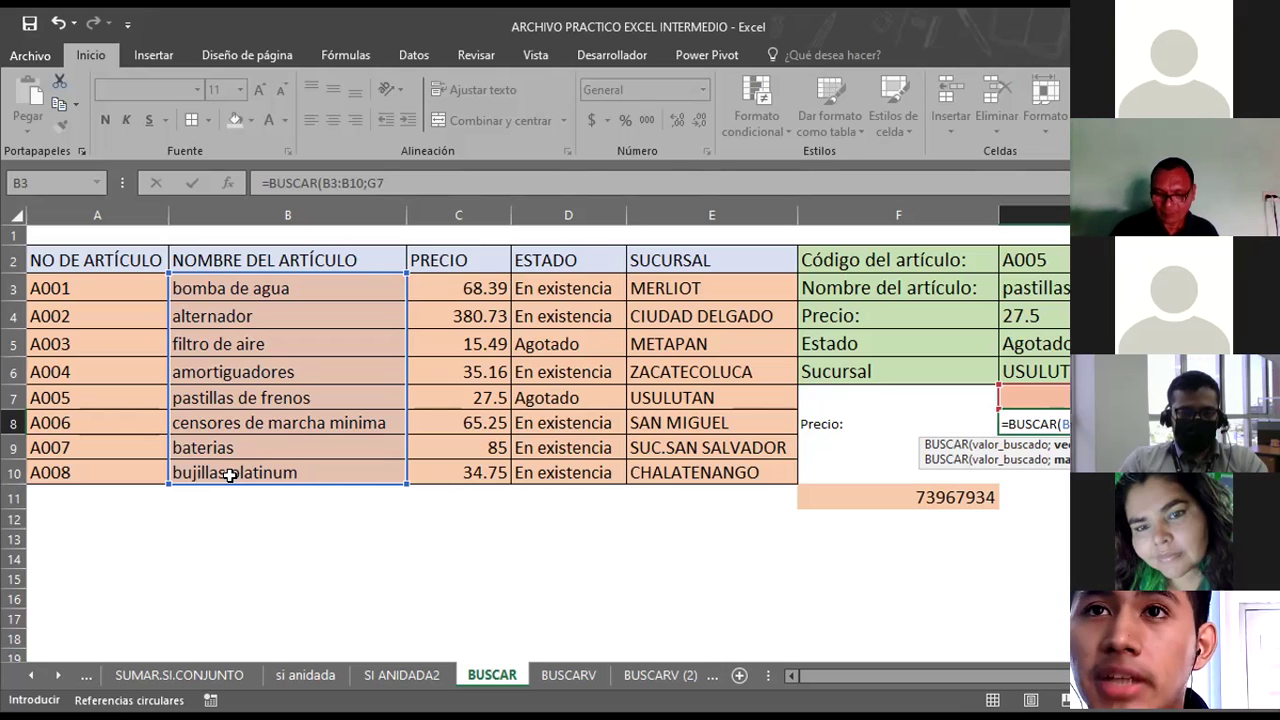
type(";")
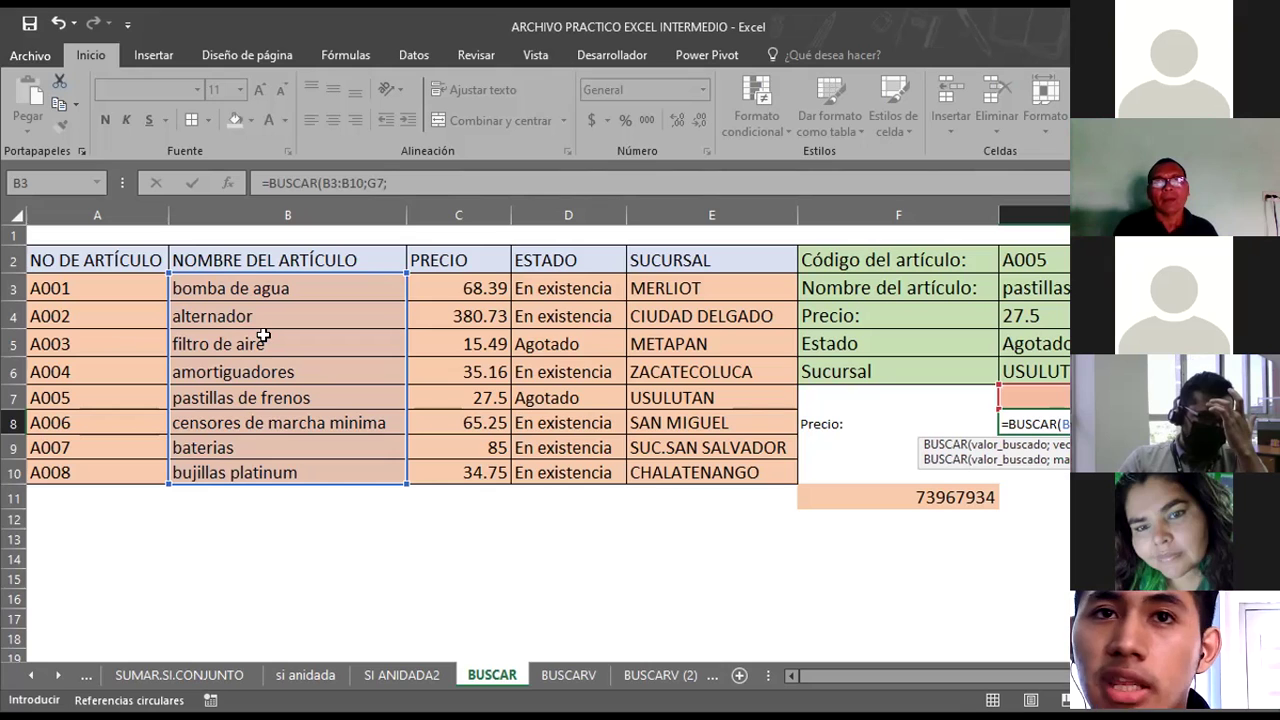
left_click(475, 298)
left_click_drag(475, 298, 484, 470)
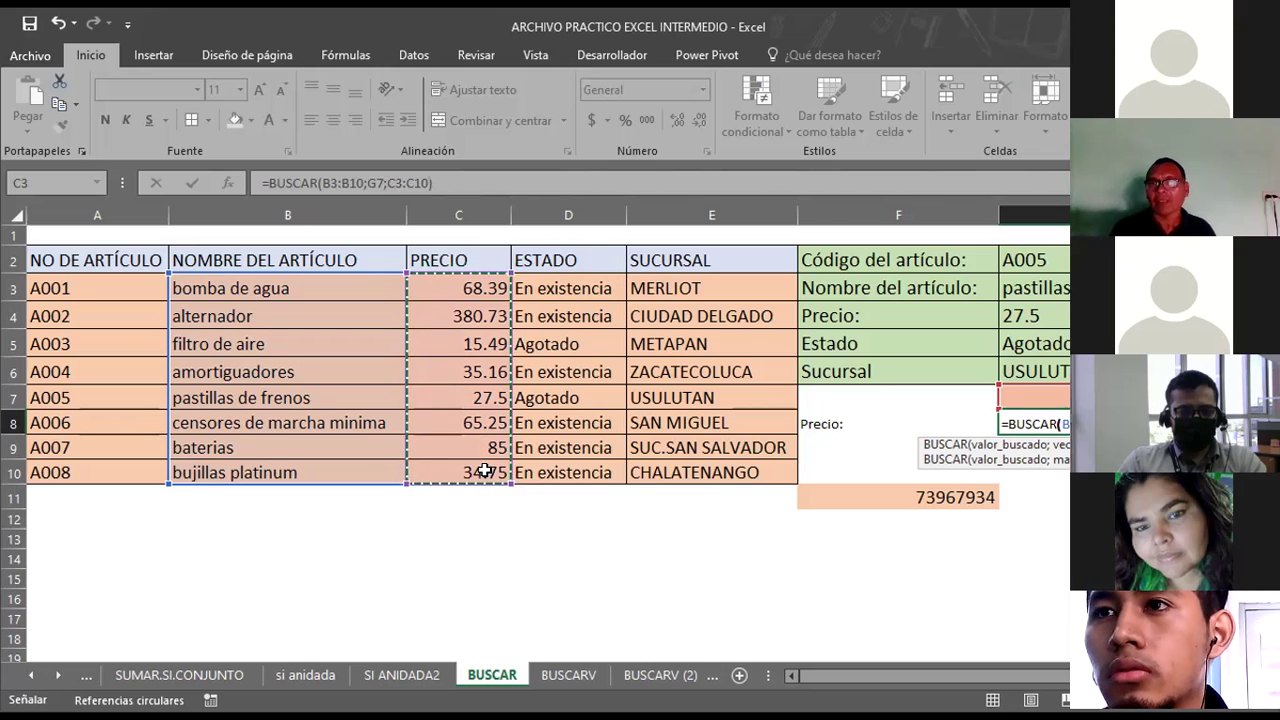
key("F2")
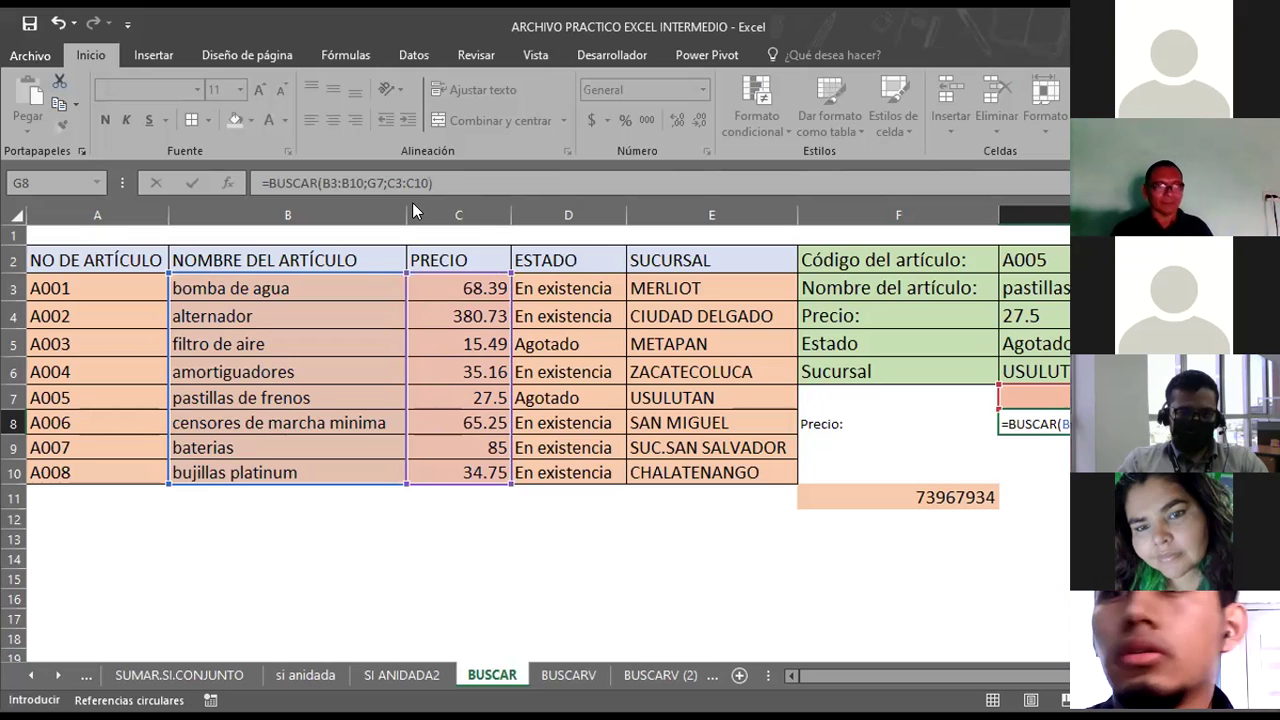
key("Return")
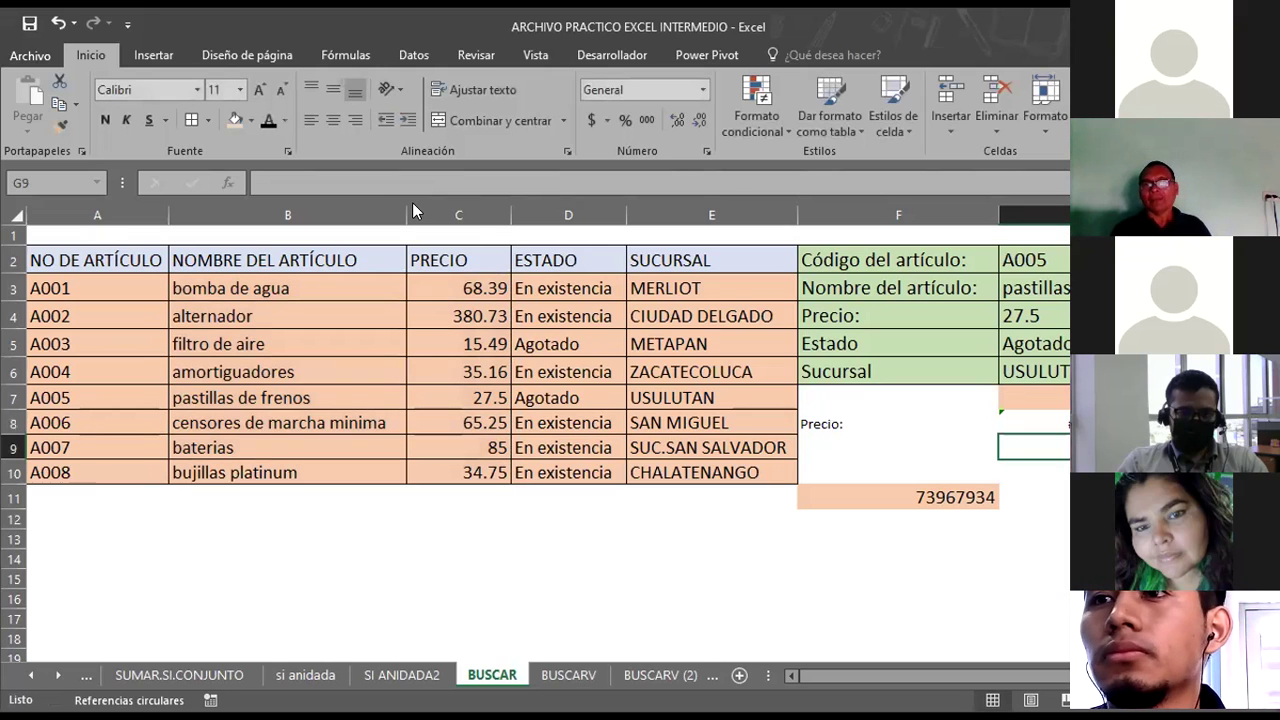
left_click(1020, 397)
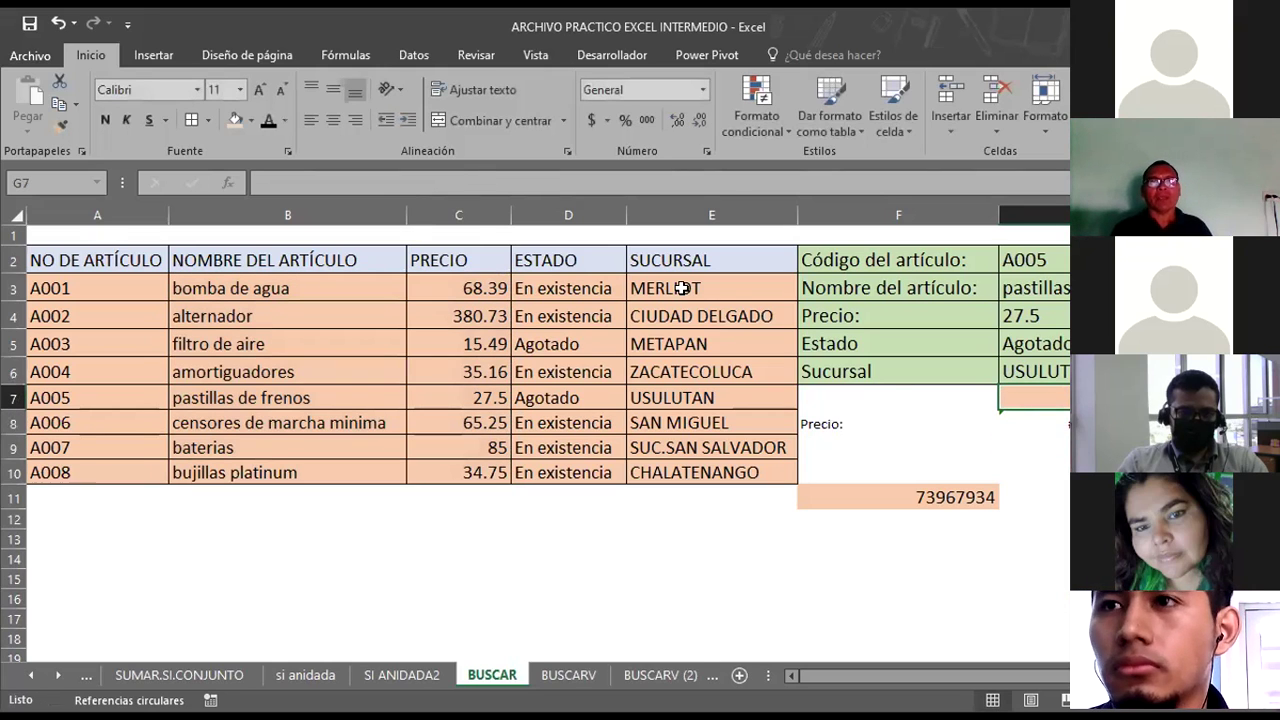
type("34.75")
key("Return")
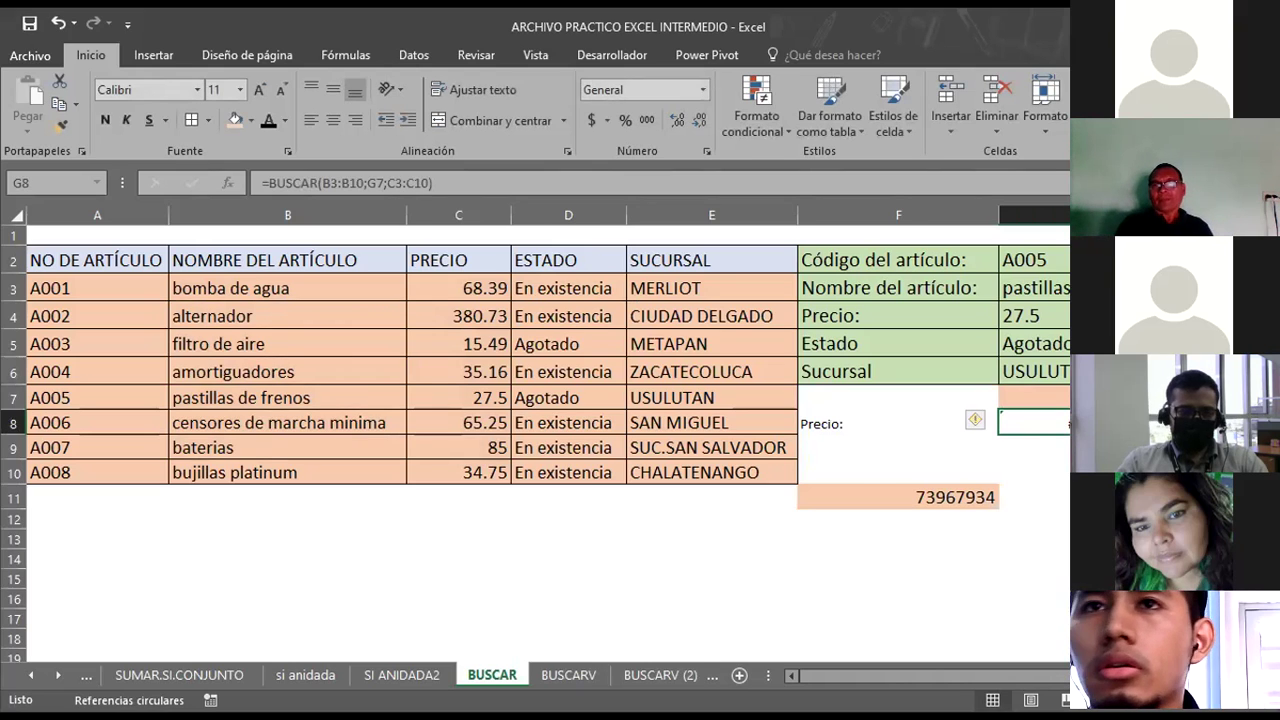
left_click(1044, 286)
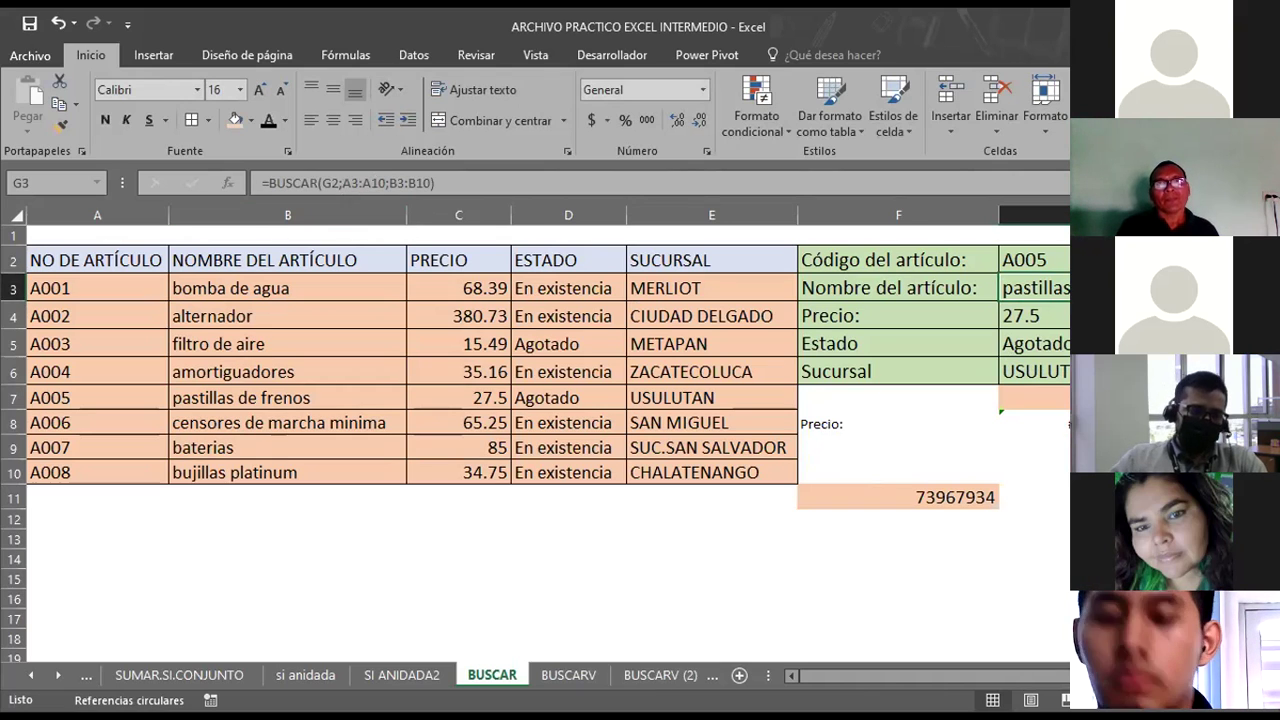
left_click(1035, 397)
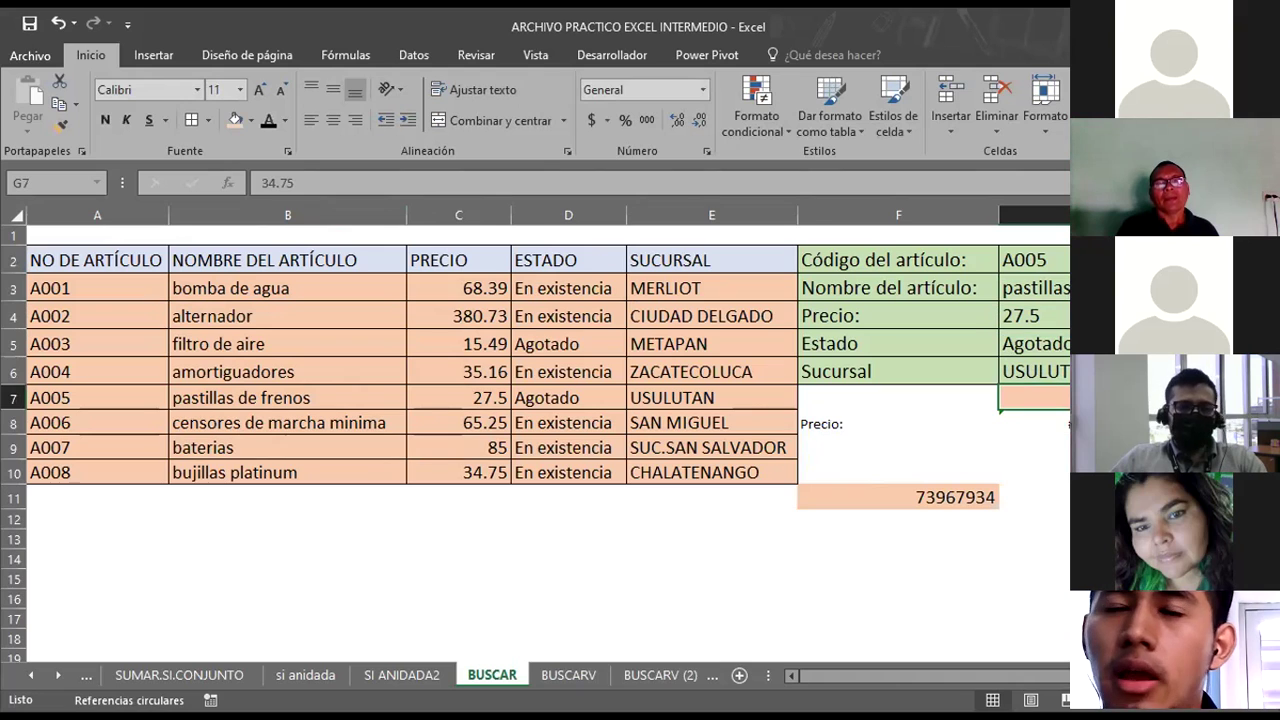
left_click(1044, 289)
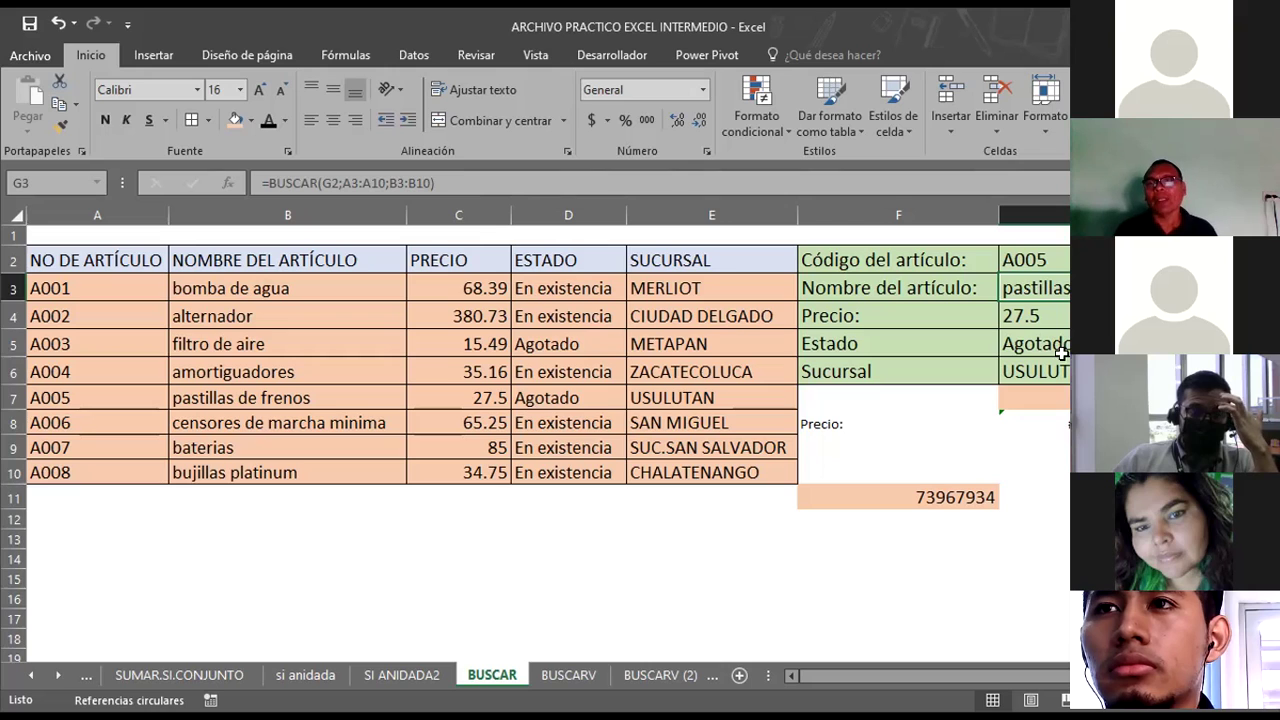
left_click(1035, 397)
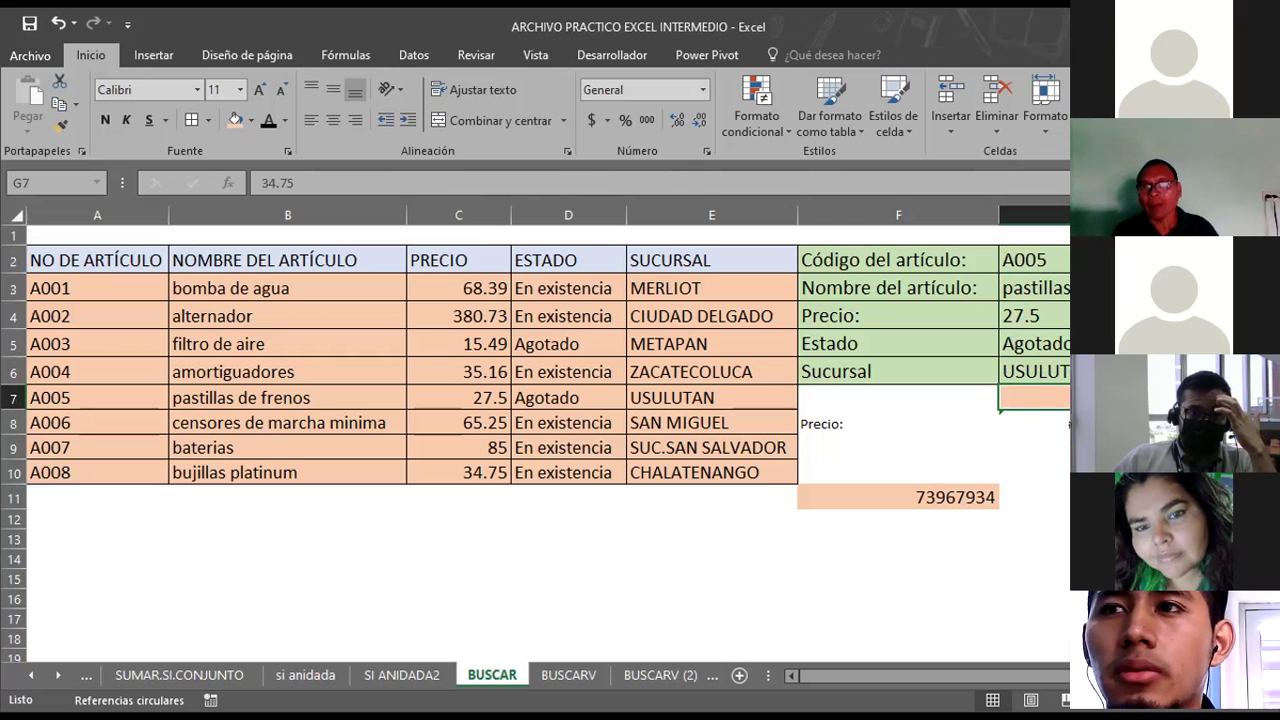
left_click(1066, 423)
Rewrite G8's formula as =BUSCAR(G7;B3:B10;C3:C10), removing the duplicate G7 argument.
double_click(1066, 423)
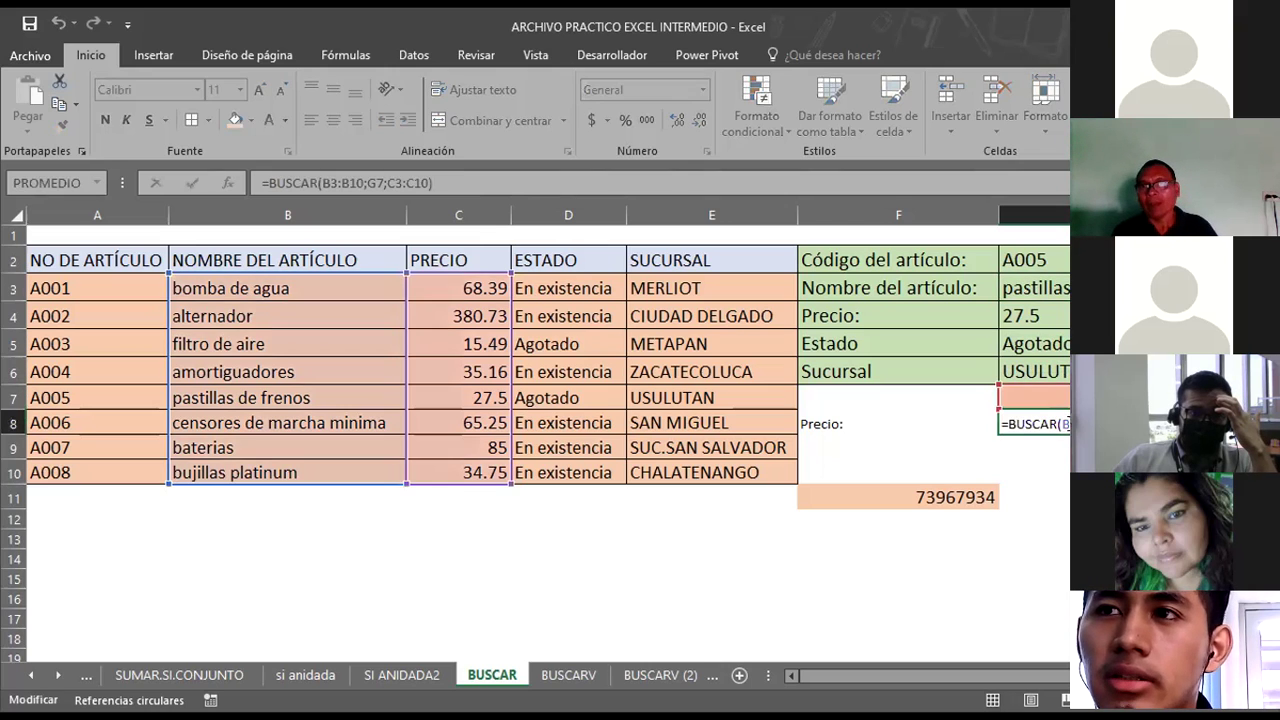
left_click(1061, 423)
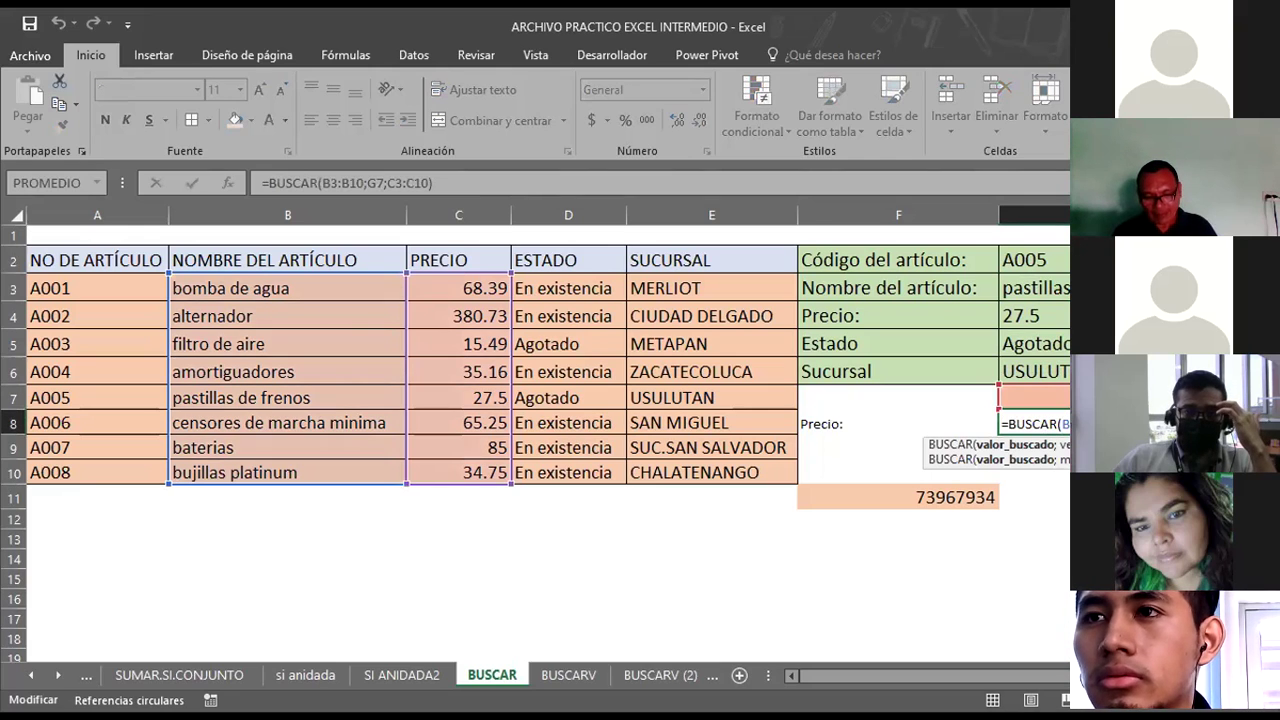
type("G7")
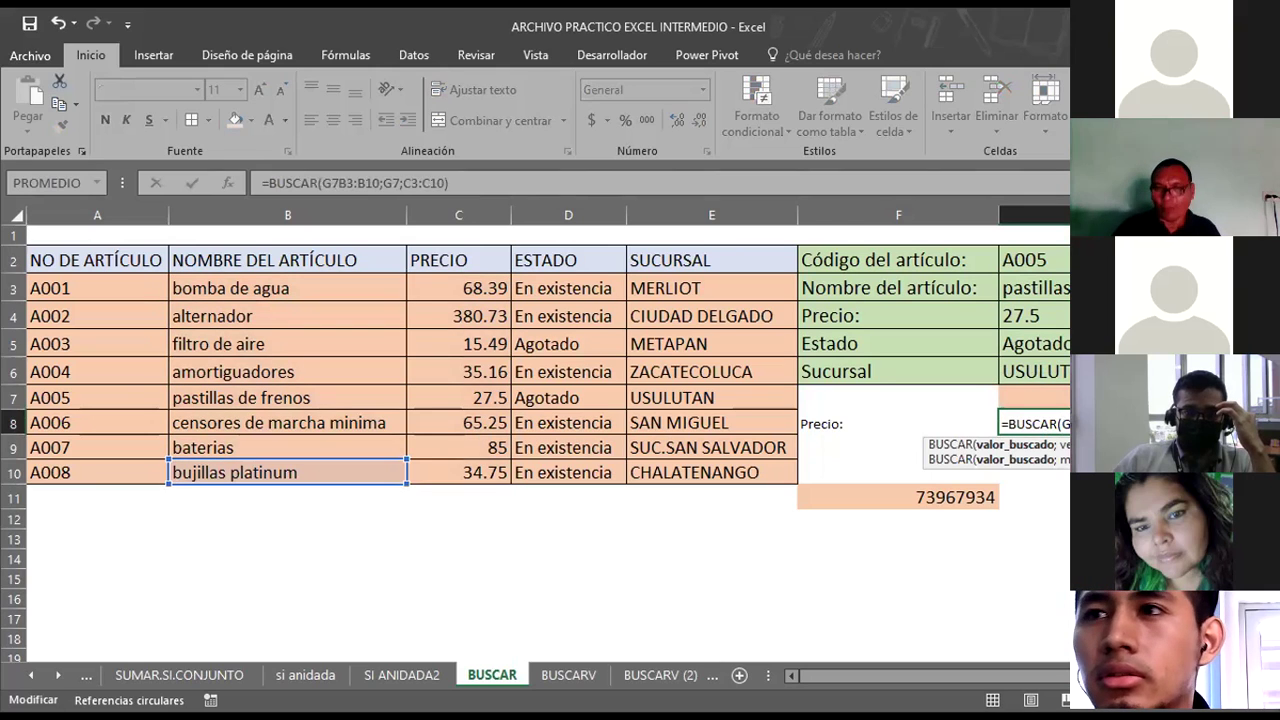
type(";")
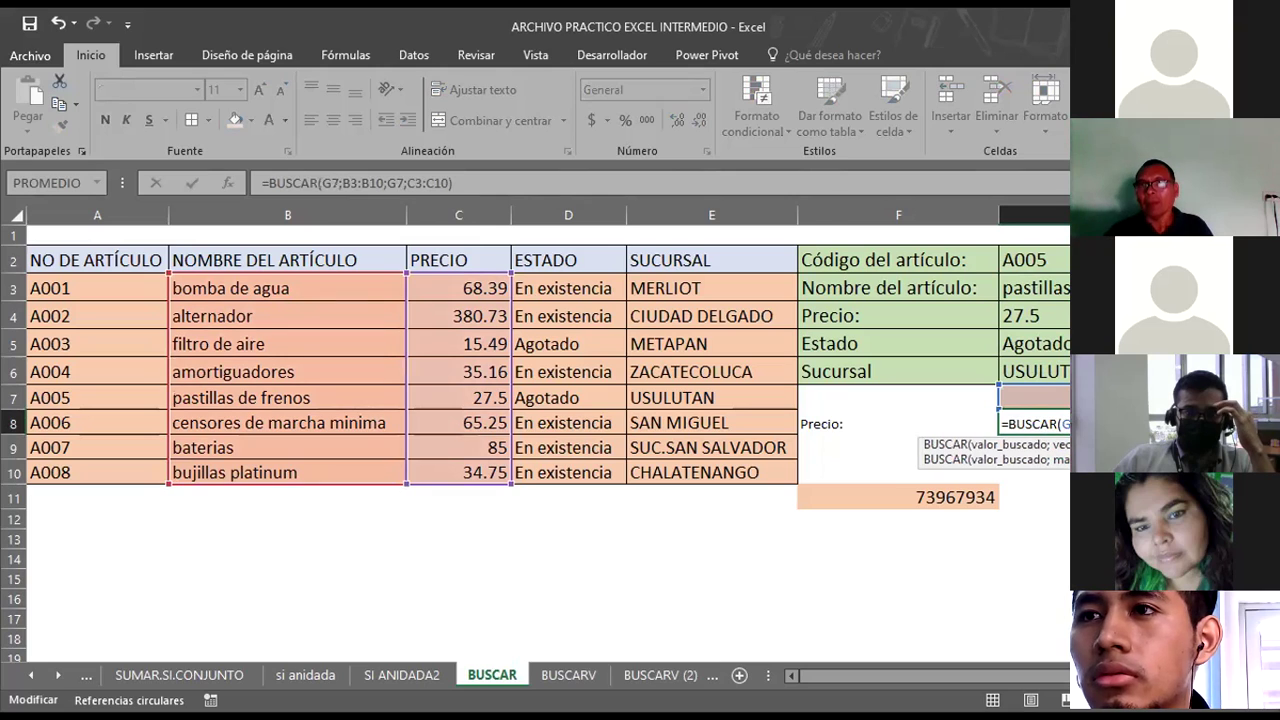
key("BackSpace")
key("BackSpace")
key("BackSpace")
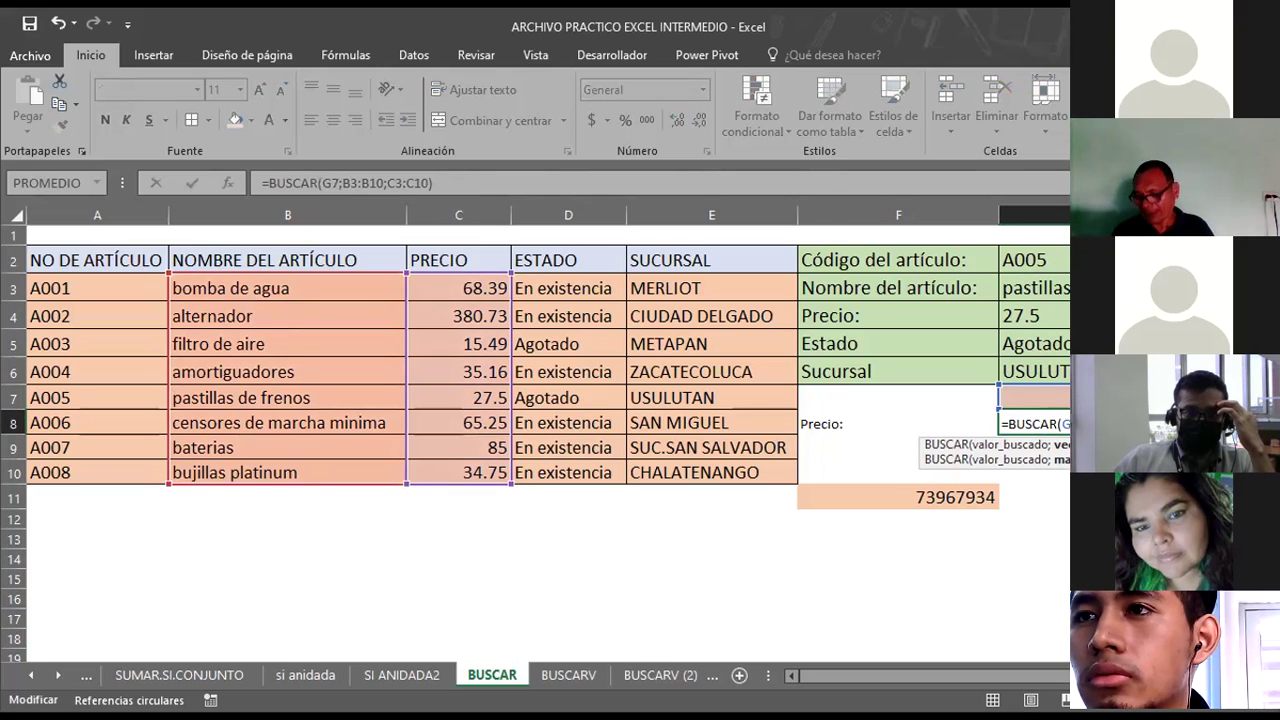
key("Return")
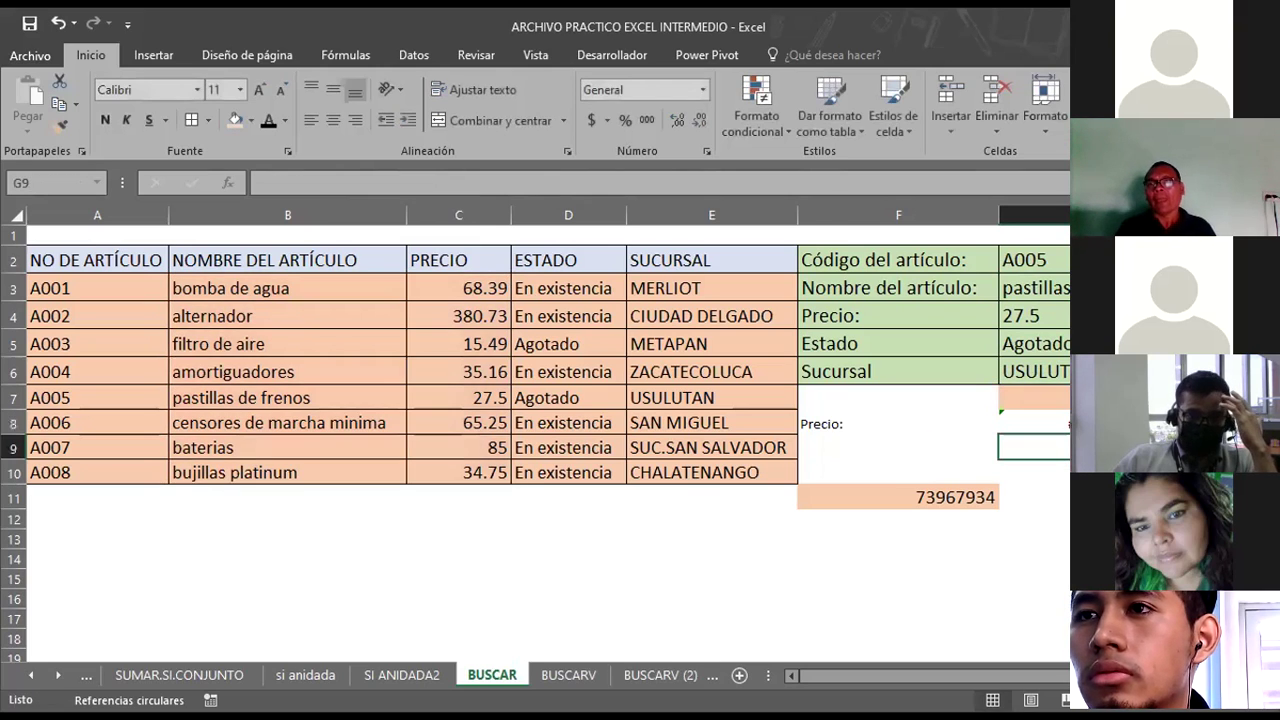
left_click(1034, 397)
left_click(1066, 423)
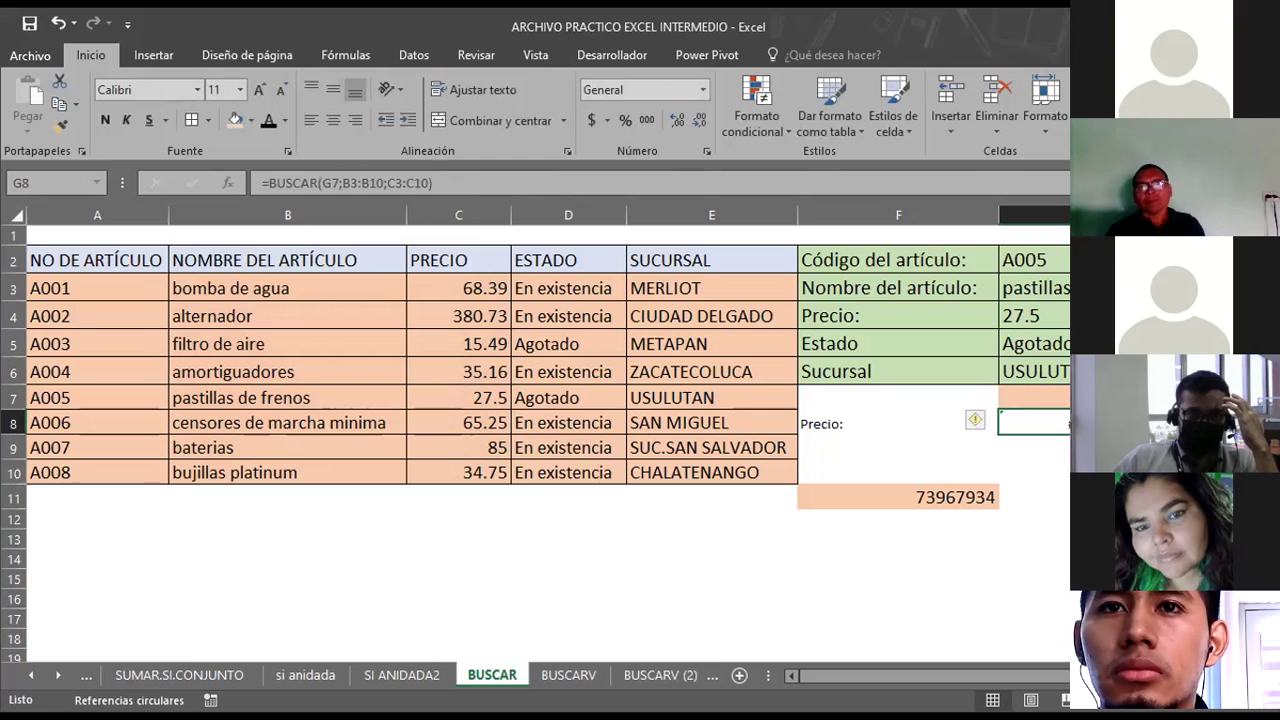
left_click(1050, 292)
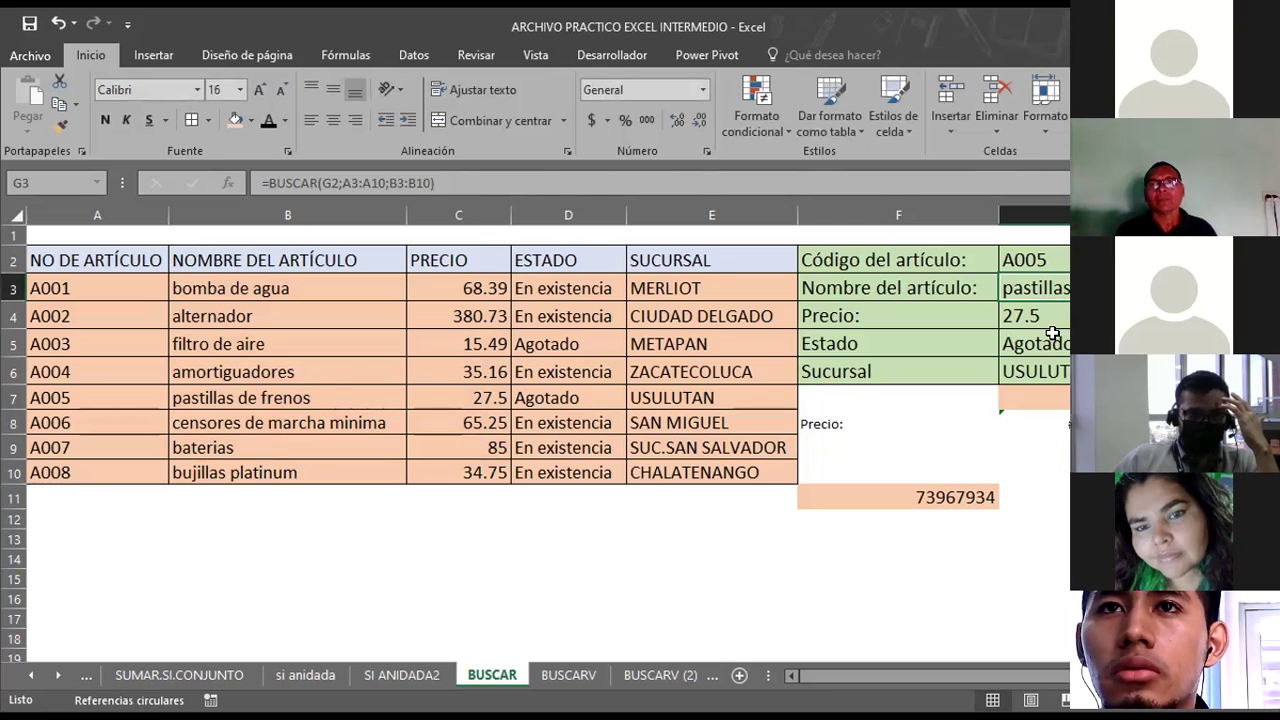
left_click(1050, 316)
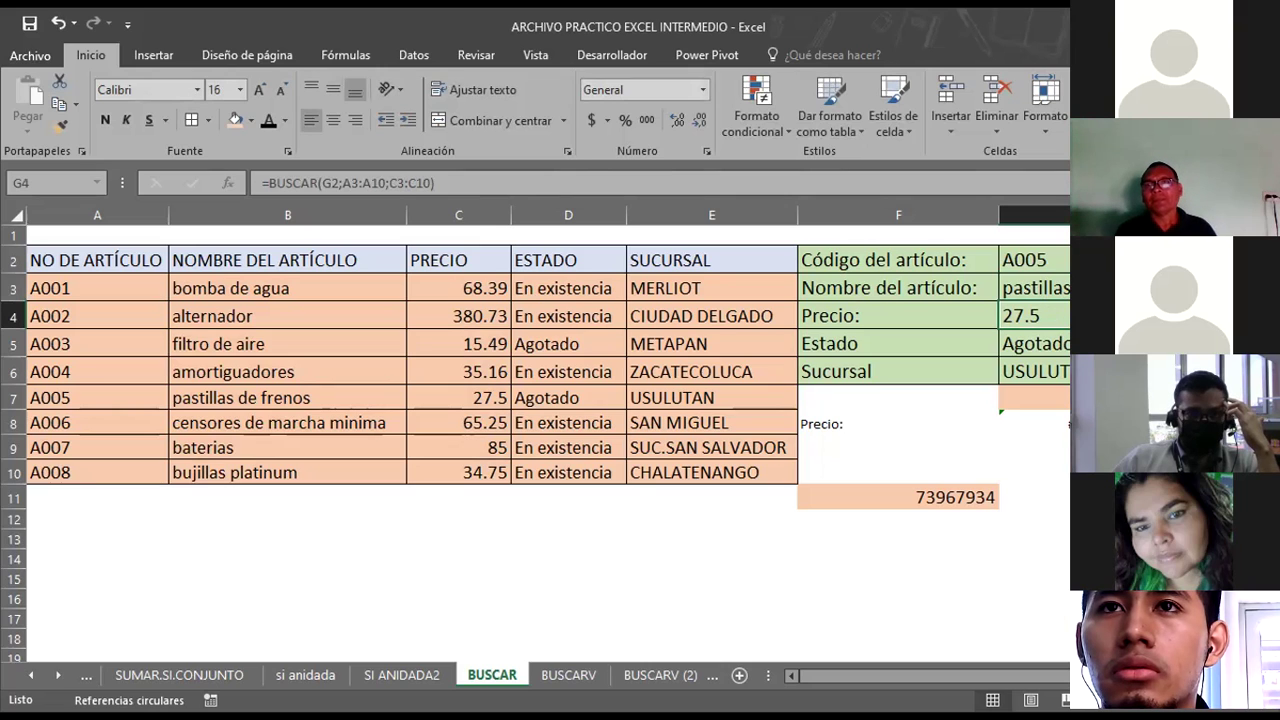
left_click(1035, 447)
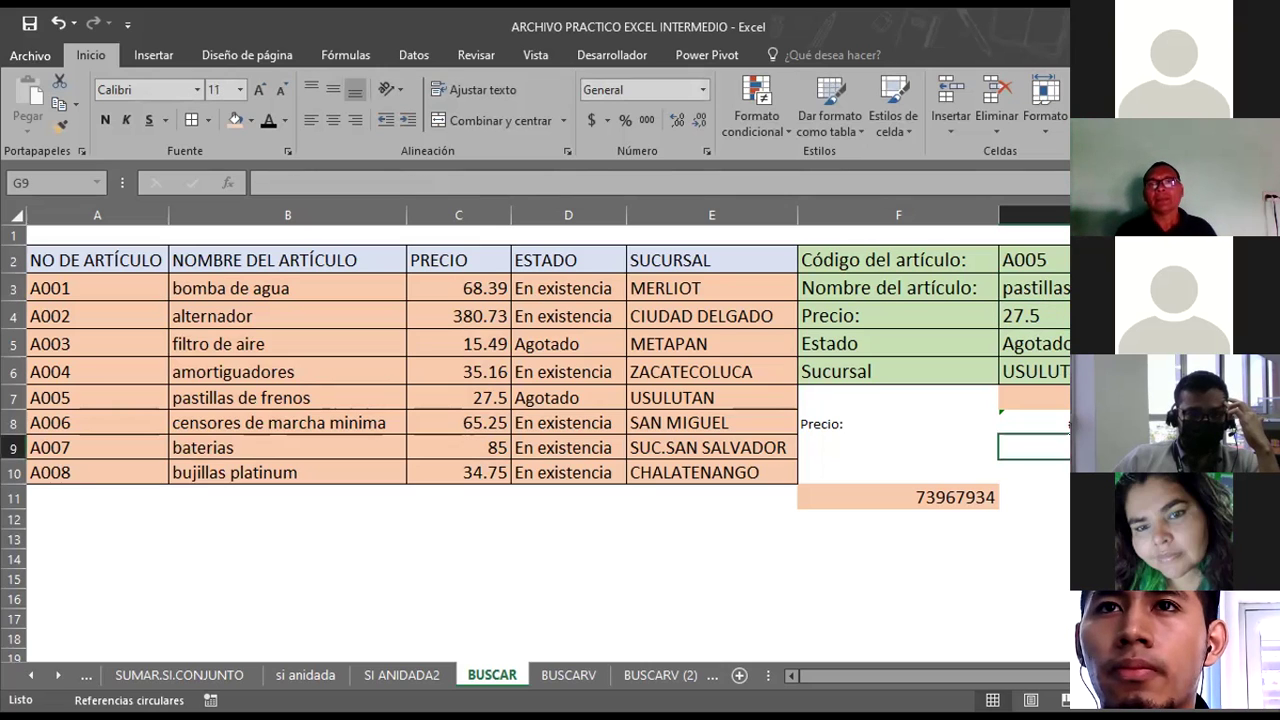
left_click(1067, 425)
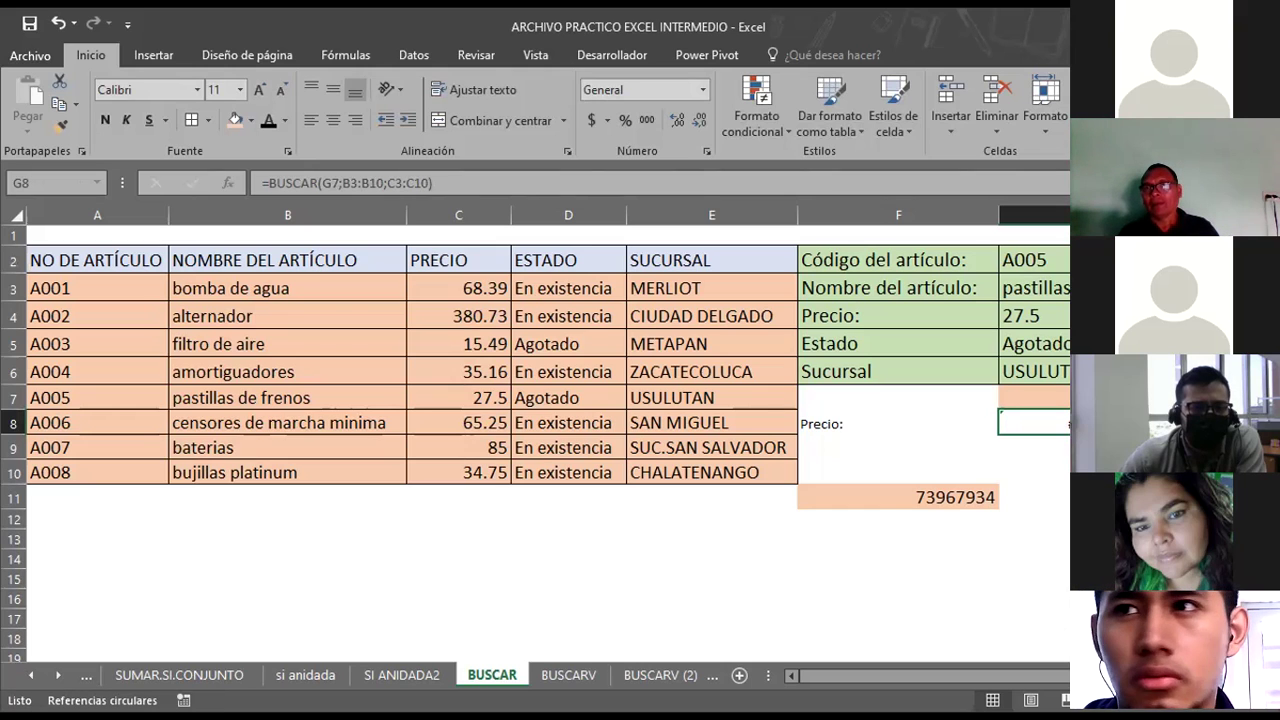
Format G7 (34.75) with the Número category and 2 decimal places.
left_click(1035, 397)
right_click(1035, 397)
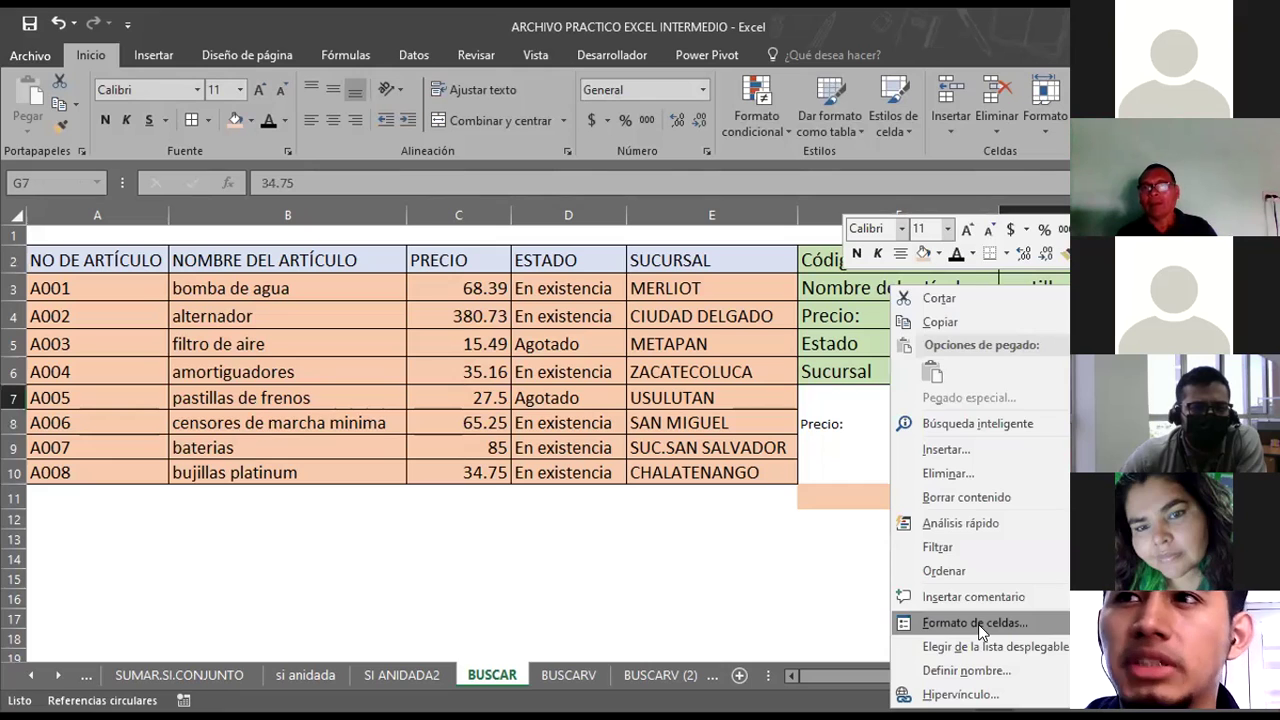
key("Escape")
key("ctrl+1")
left_click(745, 347)
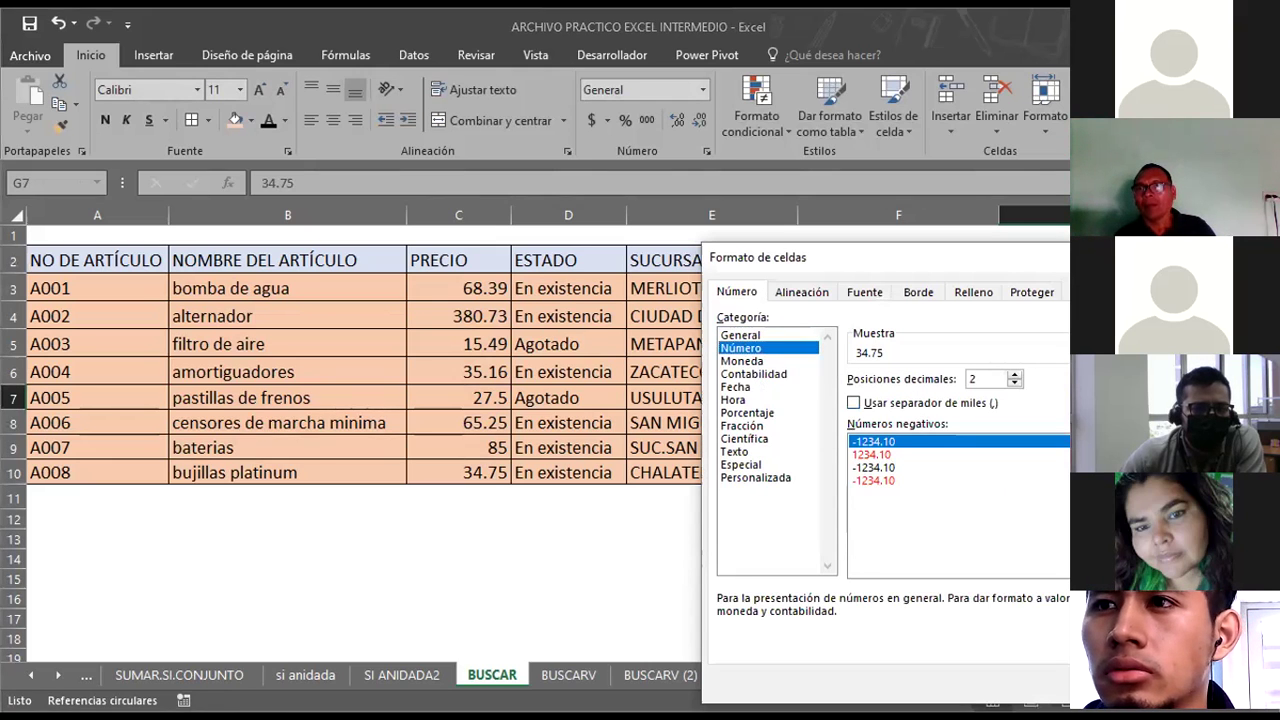
key("Return")
left_click(1050, 442)
left_click(1062, 427)
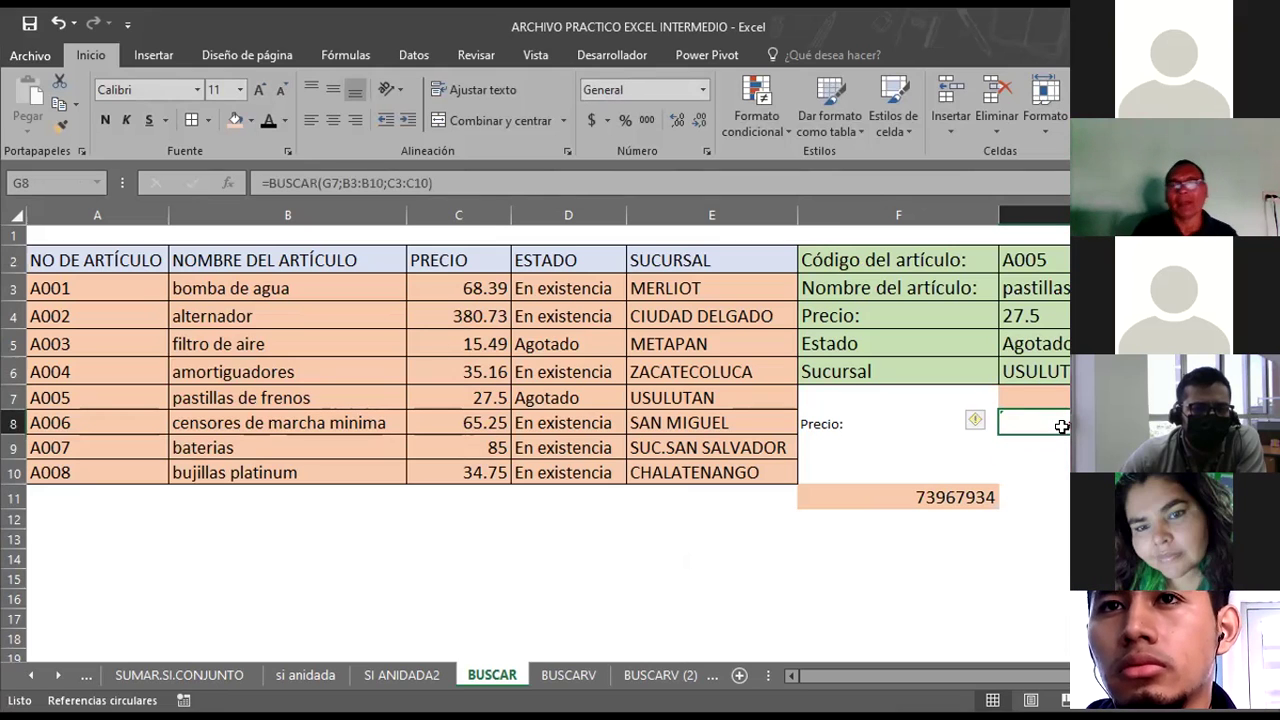
left_click(1034, 397)
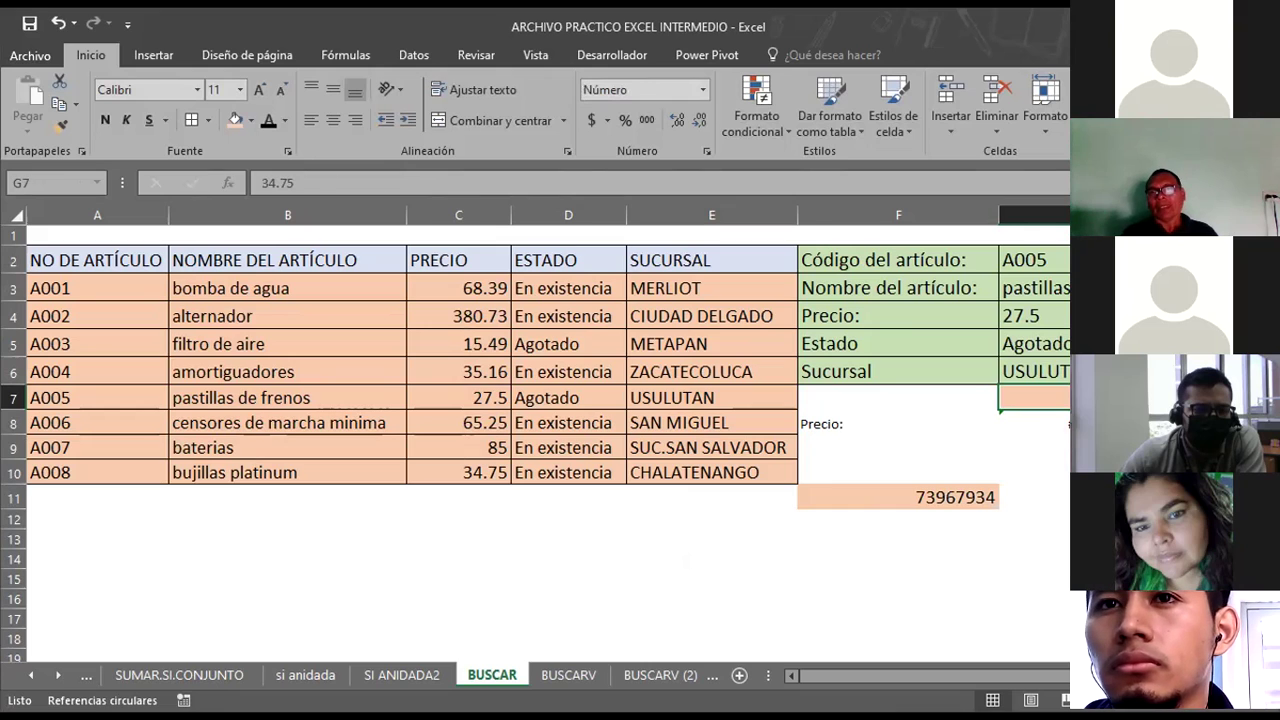
key("Down")
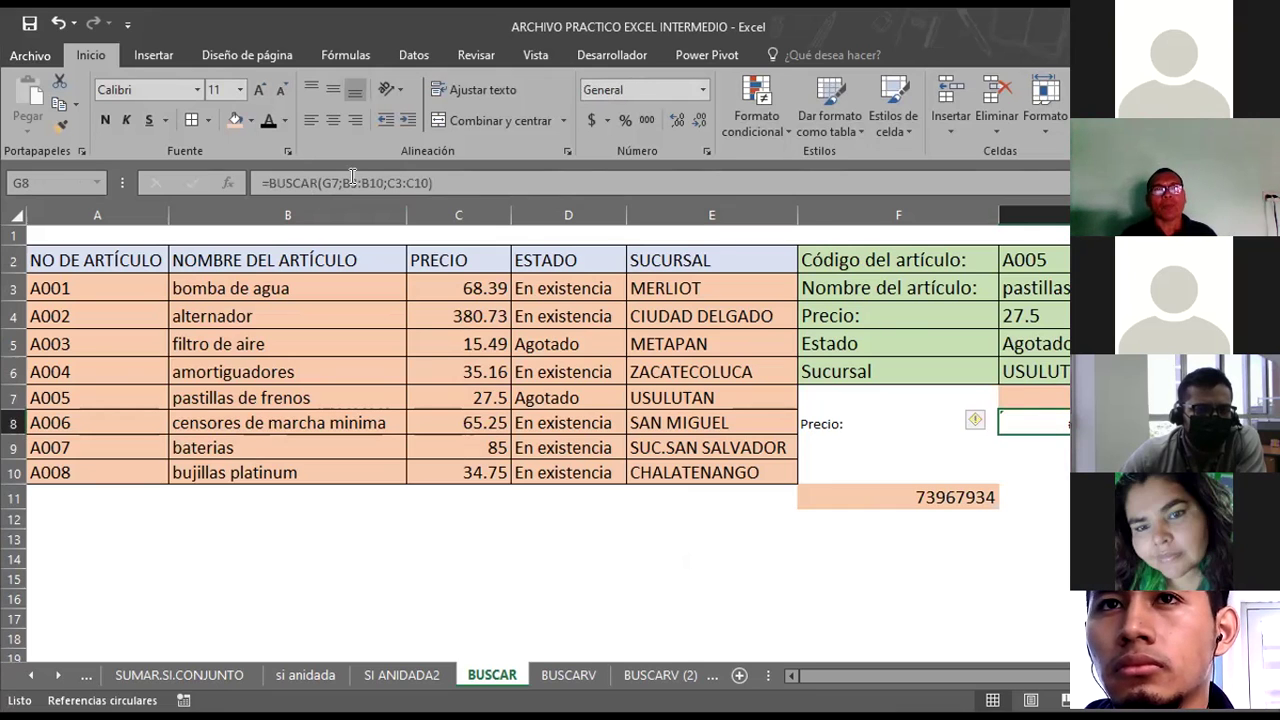
key("Up")
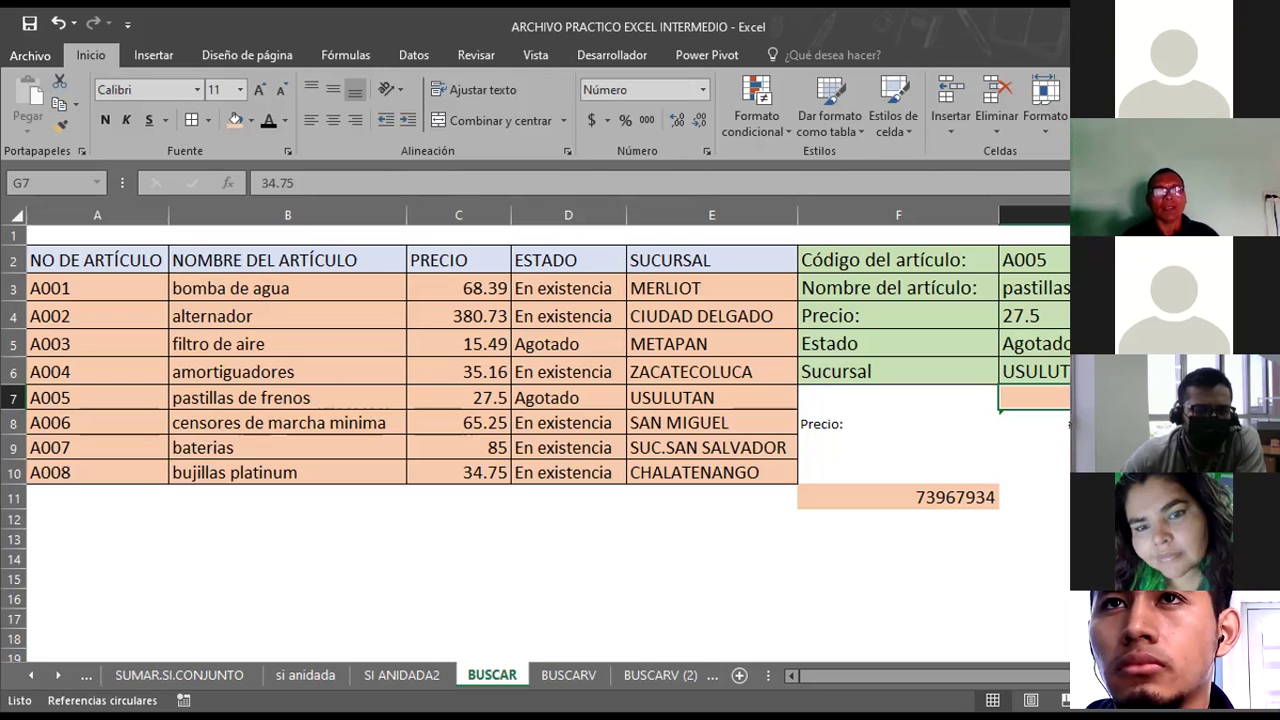
left_click(1045, 286)
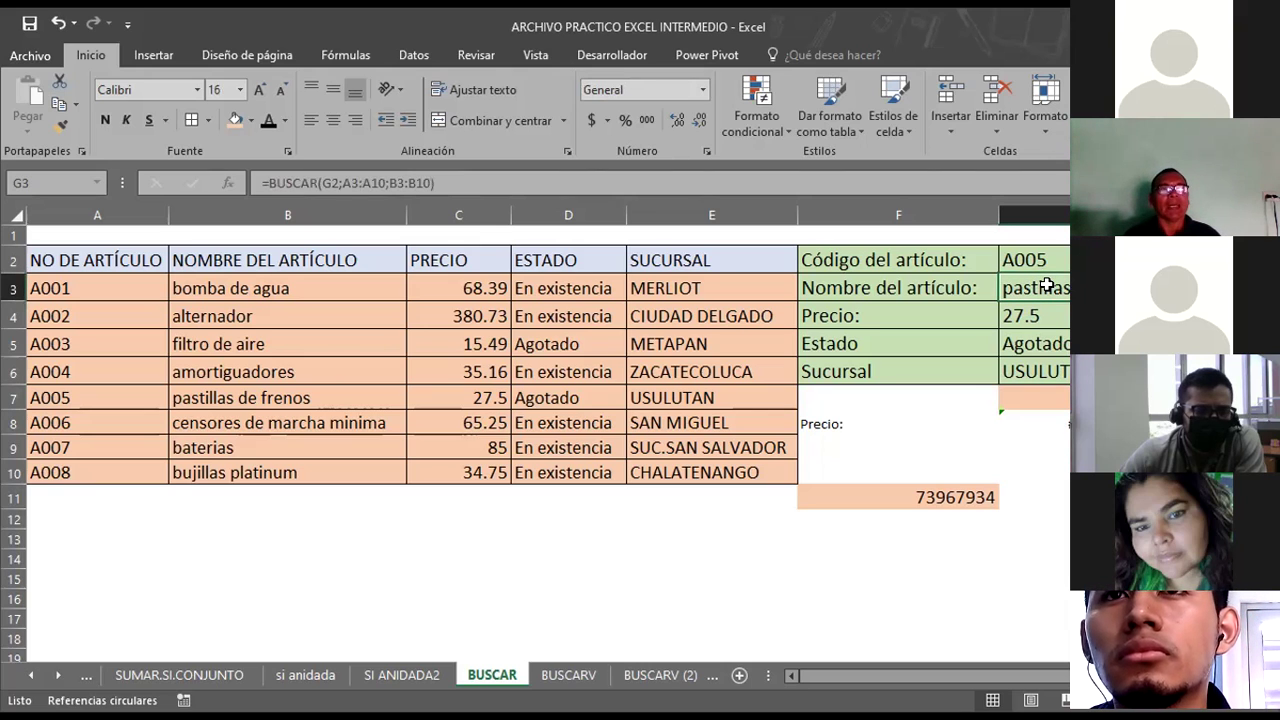
left_click(1035, 448)
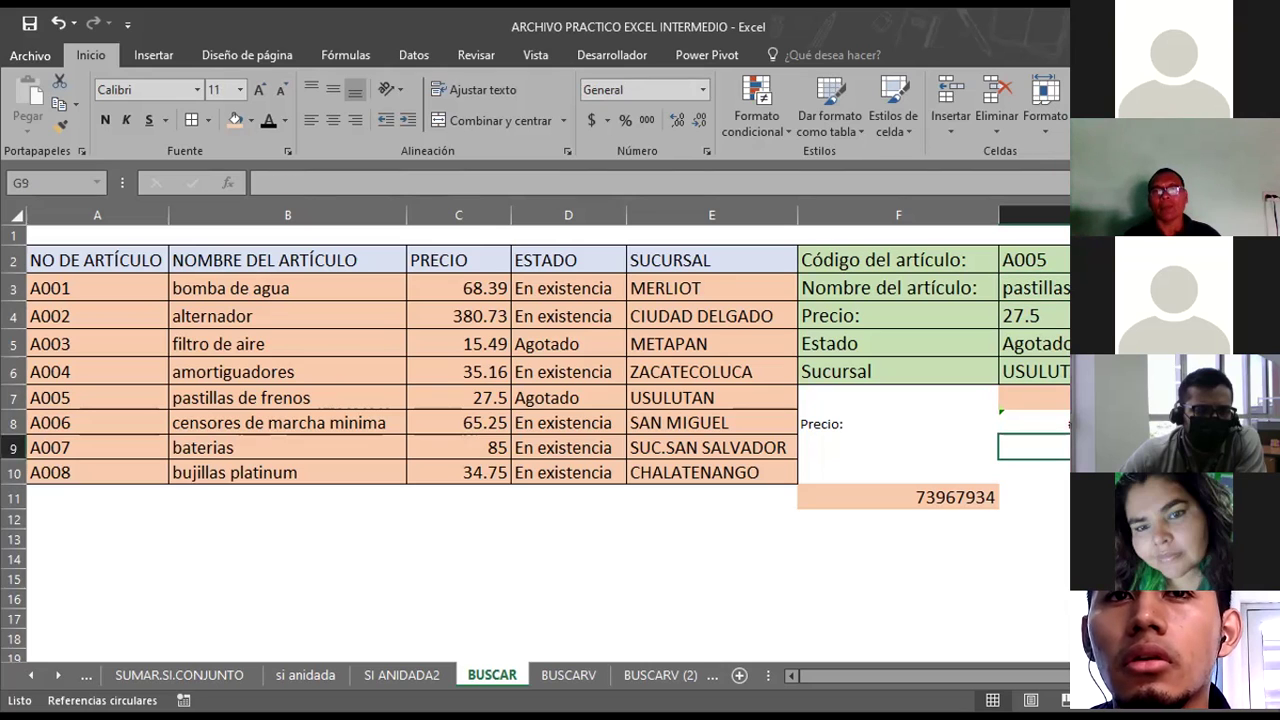
left_click(1035, 423)
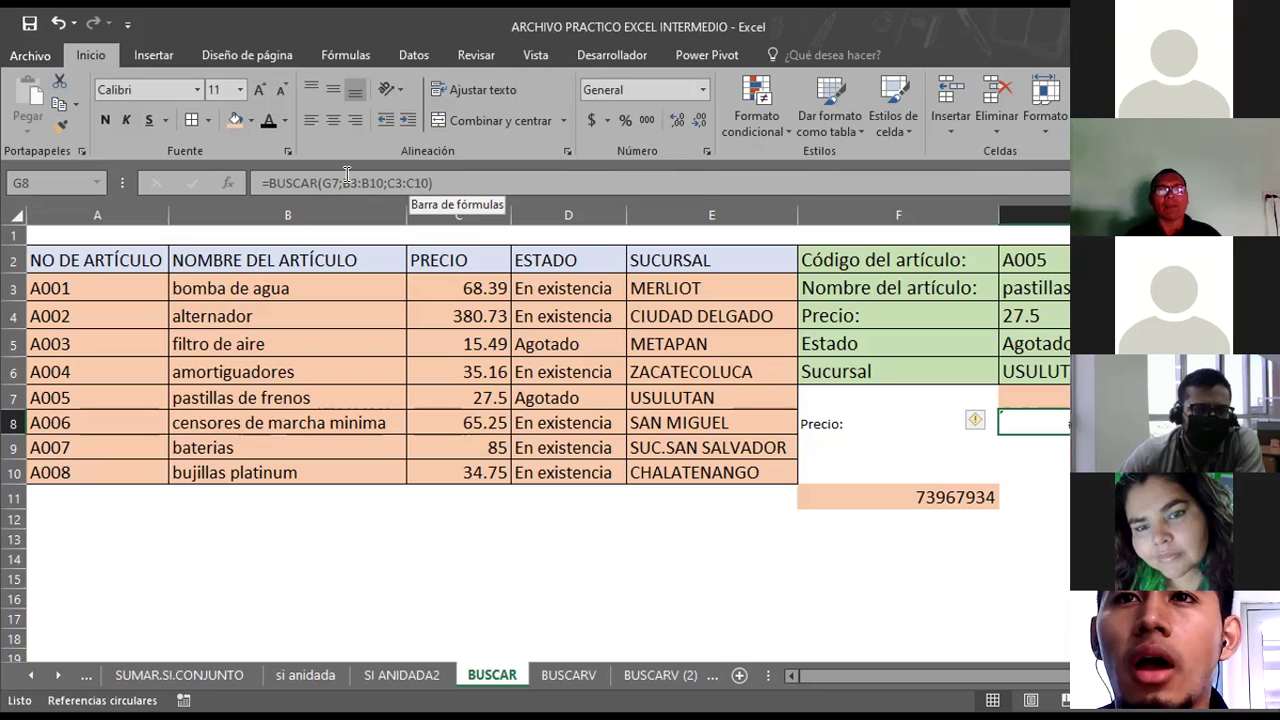
Commit the G8 formula and test the lookup with ALTERNADOR in G7.
left_click(346, 177)
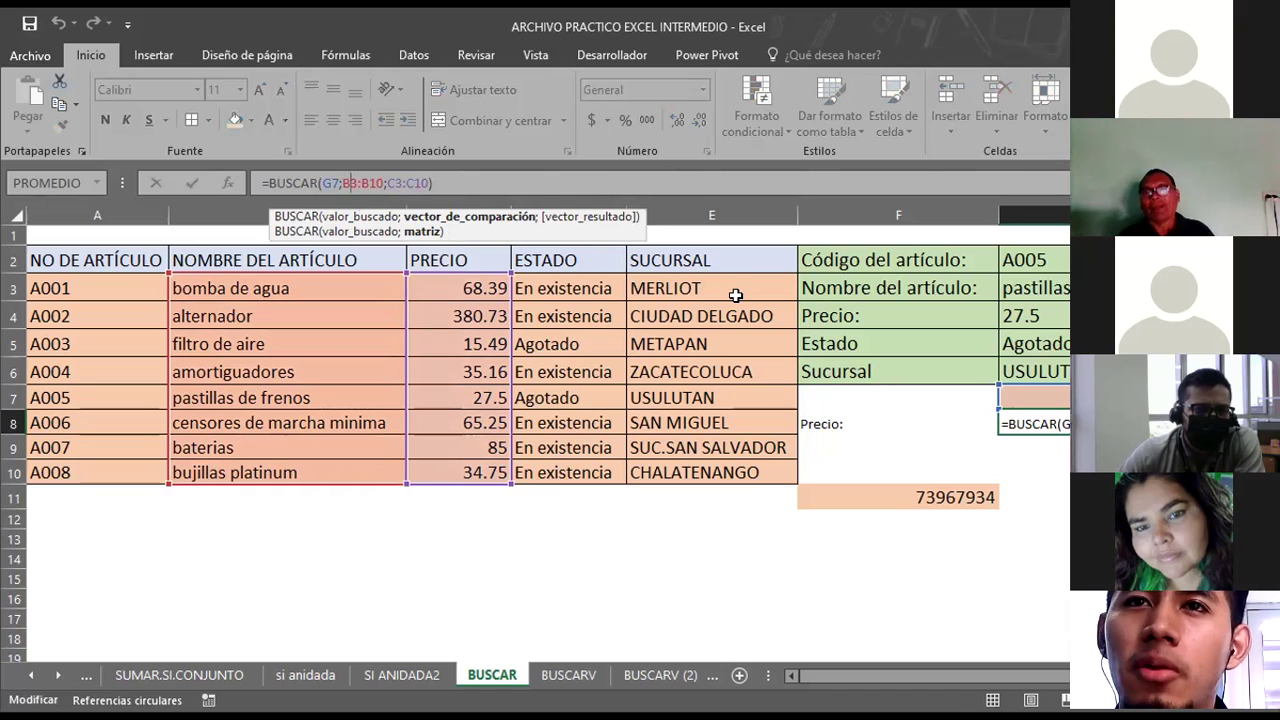
key("ctrl+Return")
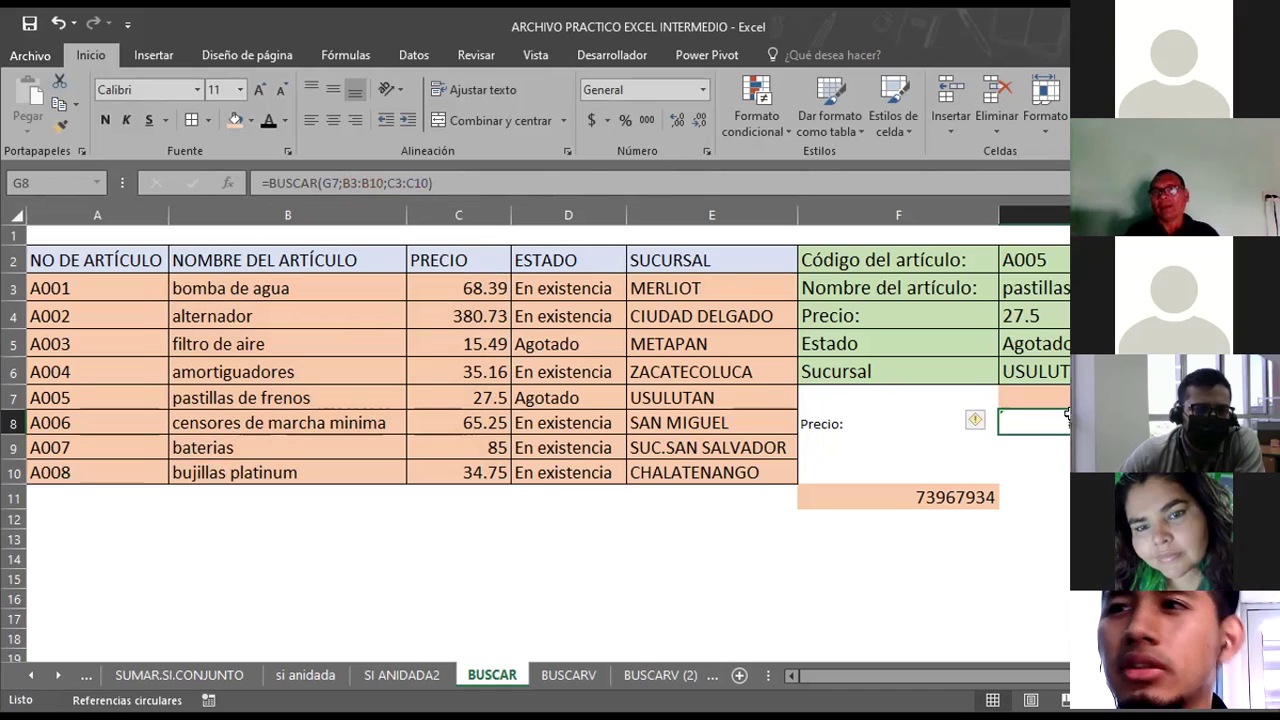
left_click(1034, 397)
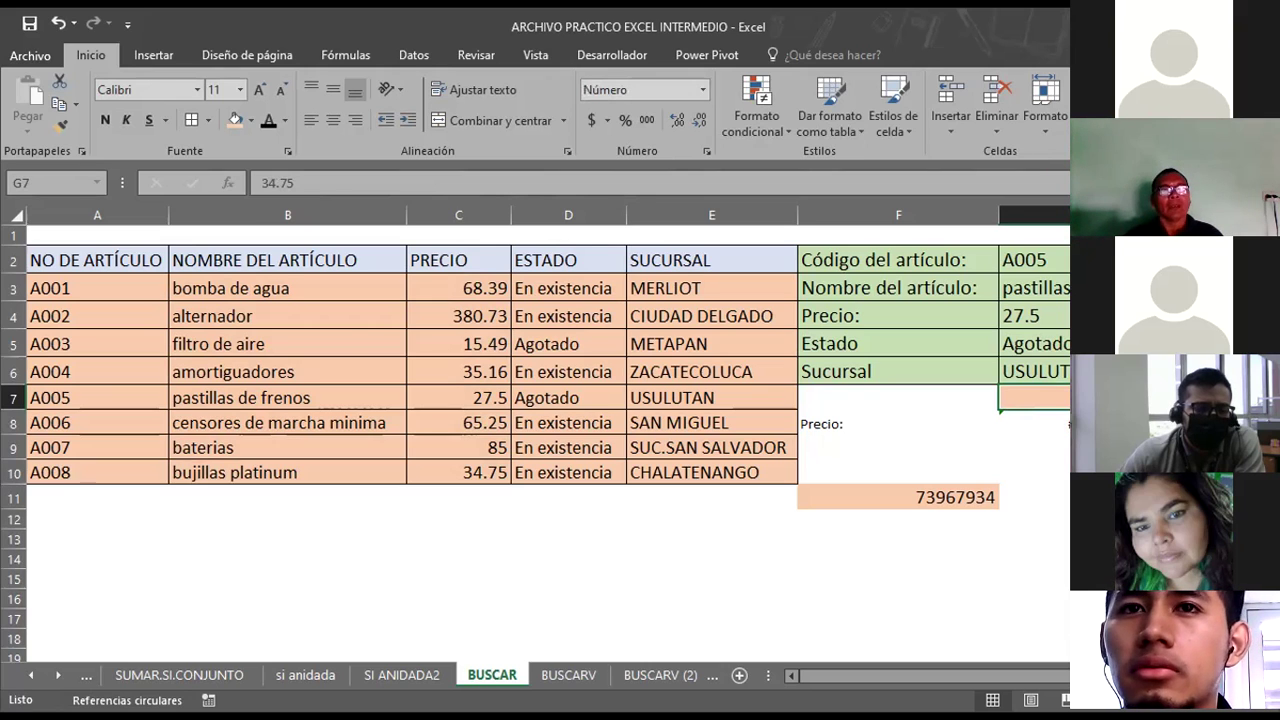
type("ALTER")
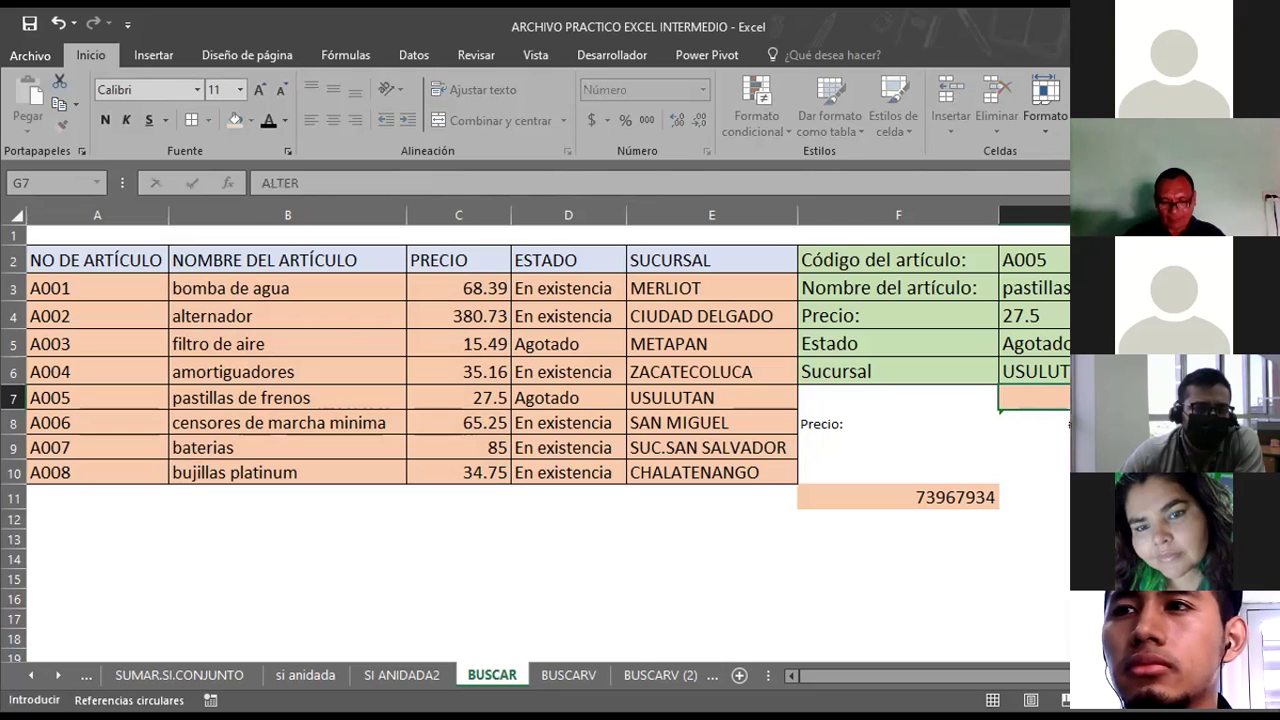
type("NADOR")
key("Return")
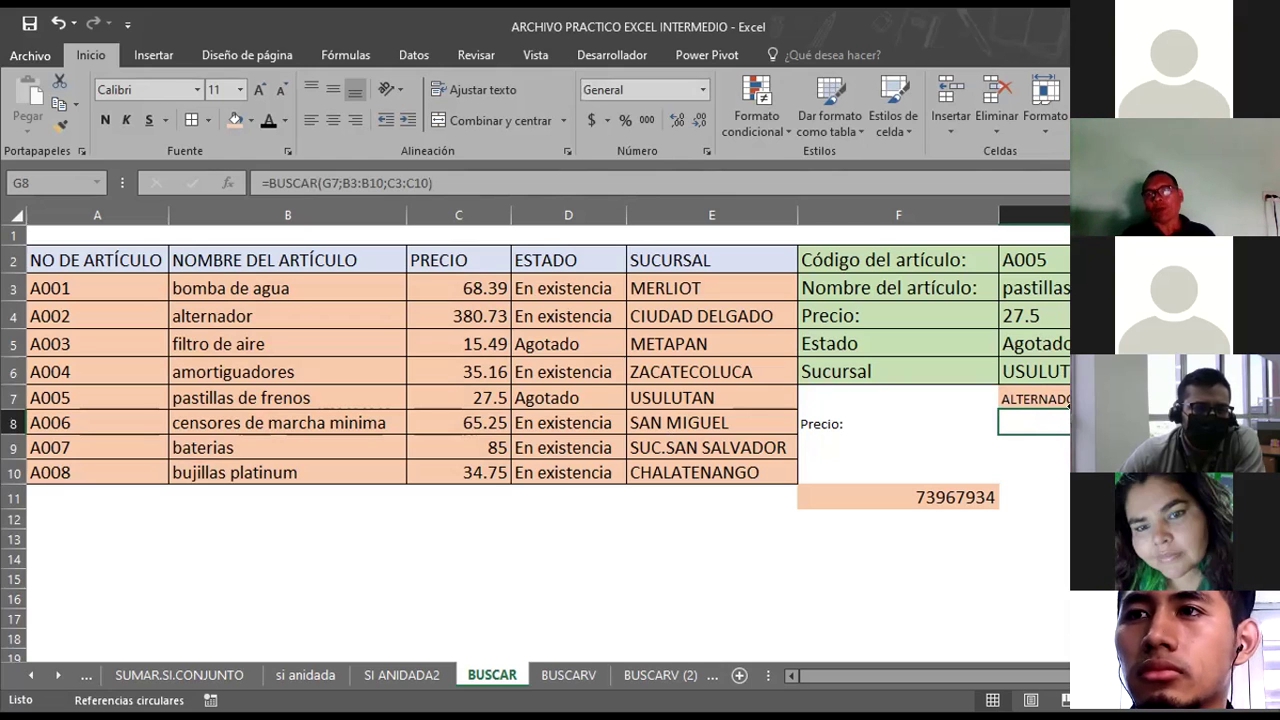
key("Up")
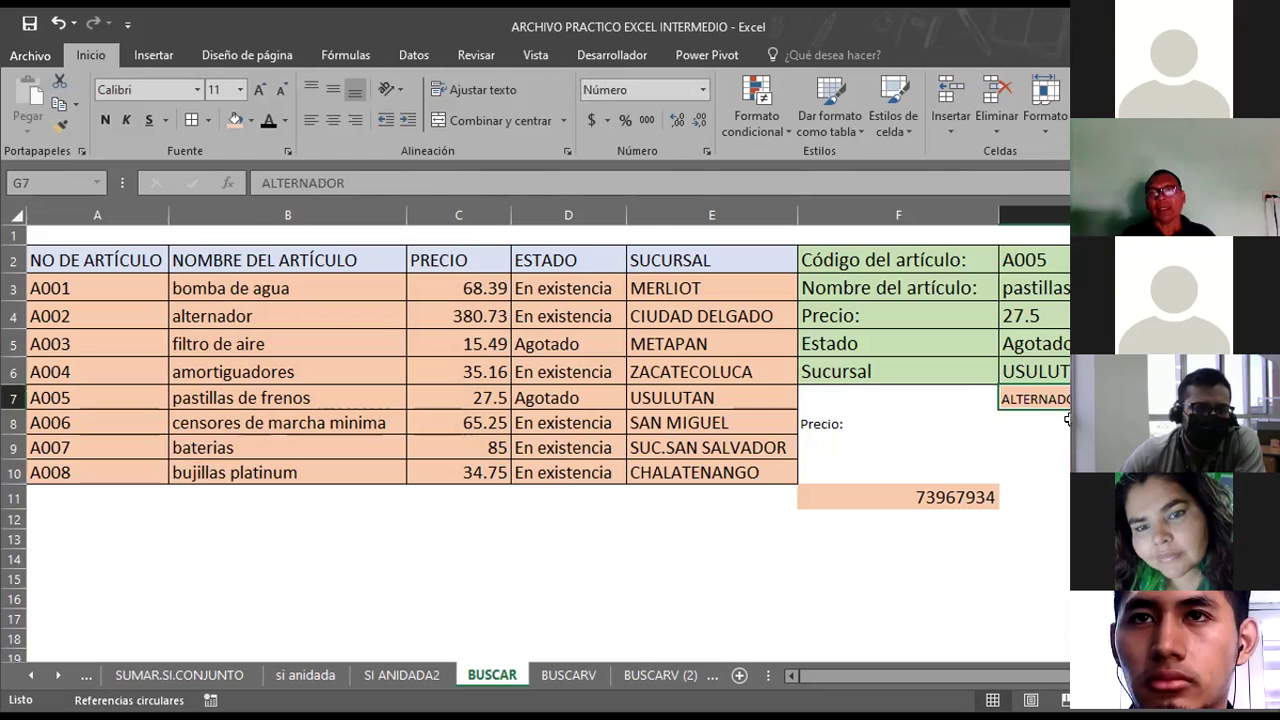
left_click(1068, 420)
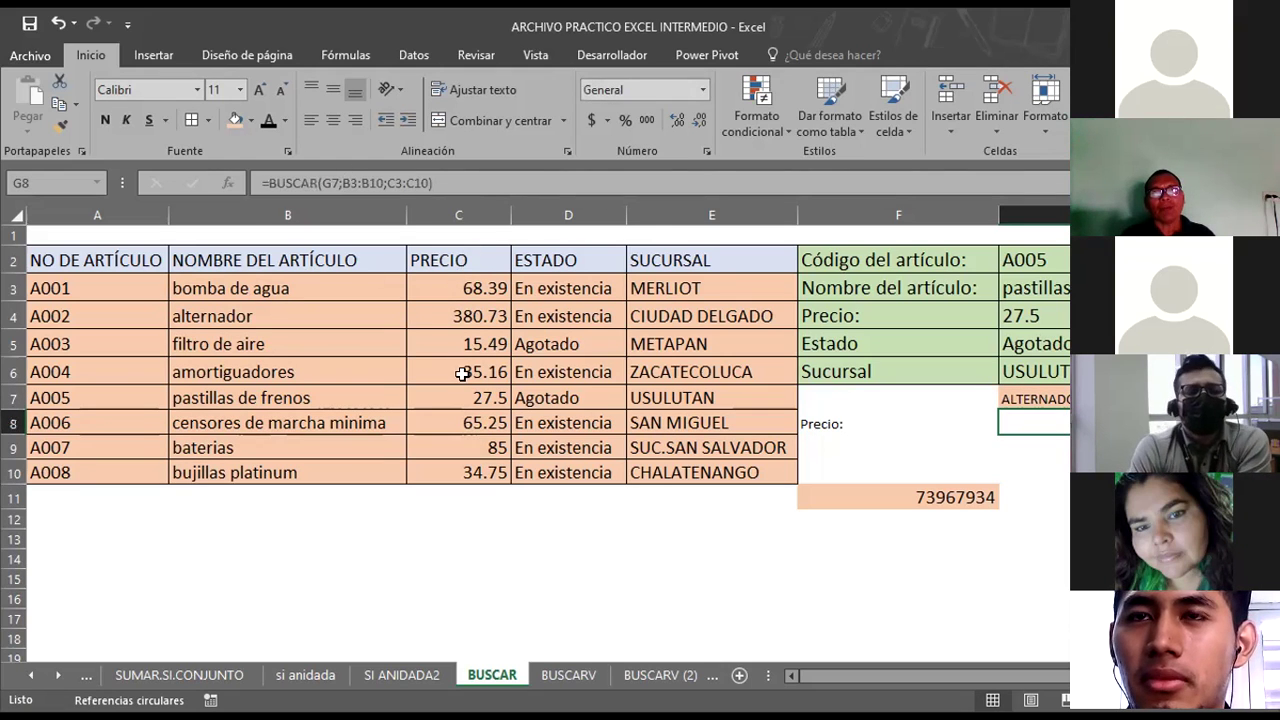
Replace ALTERNADOR in G7 with BATERIAS.
left_click(1050, 392)
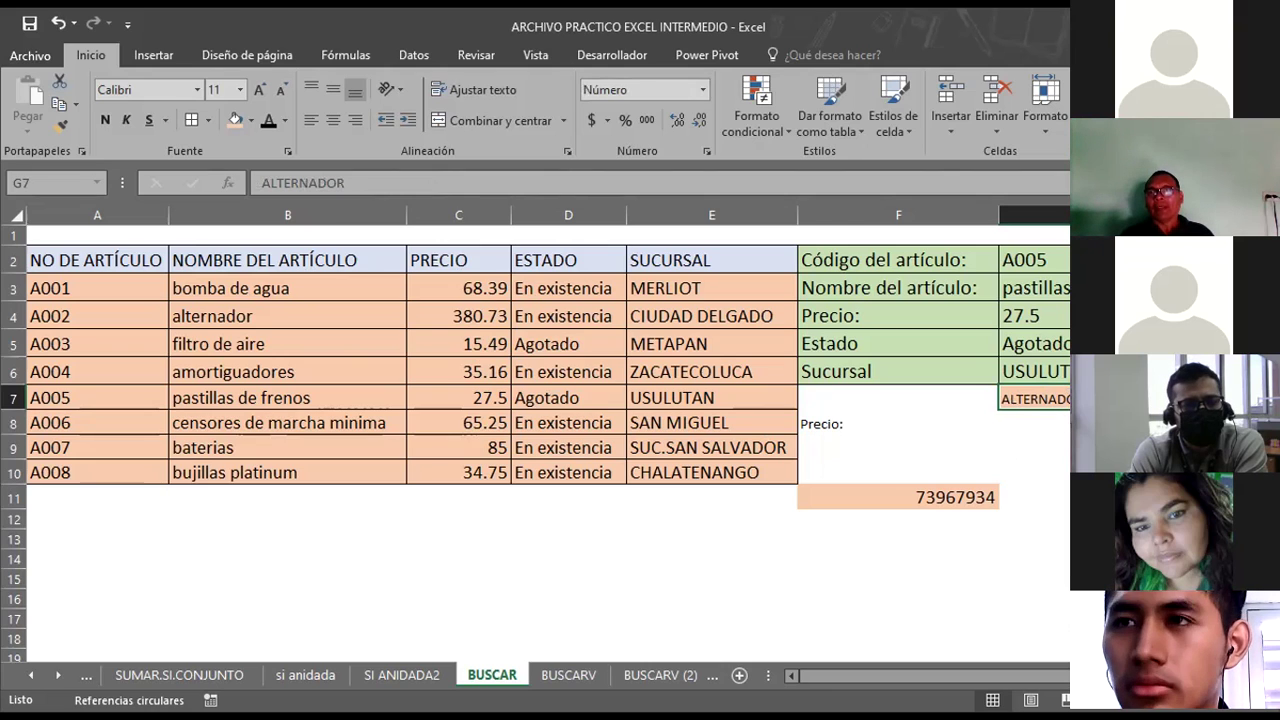
left_click(1035, 423)
left_click(1035, 398)
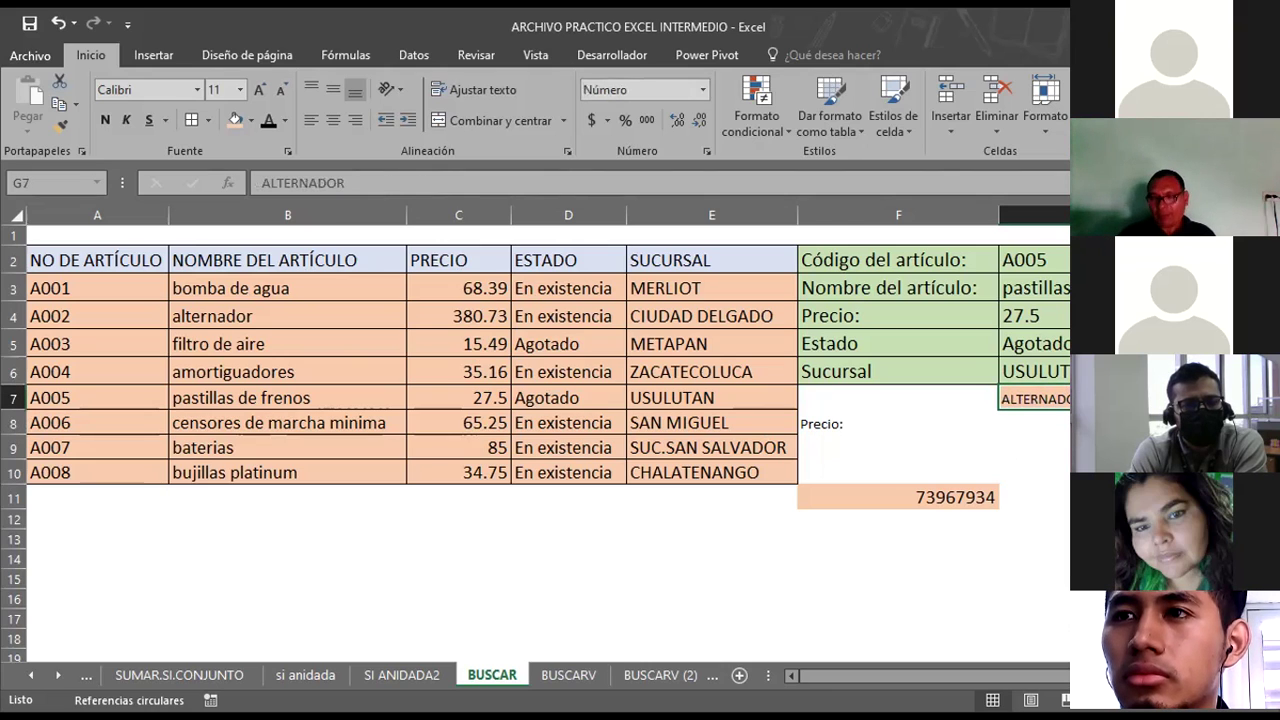
key("Delete")
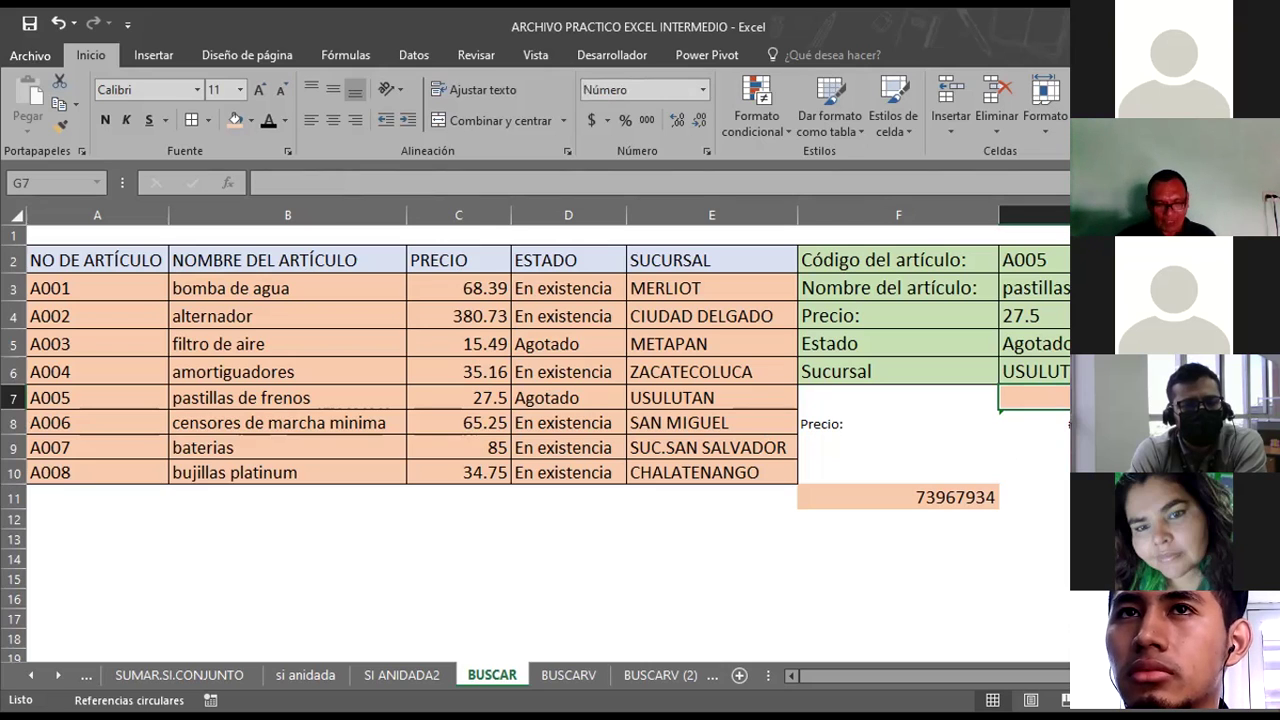
type("BATERIAS")
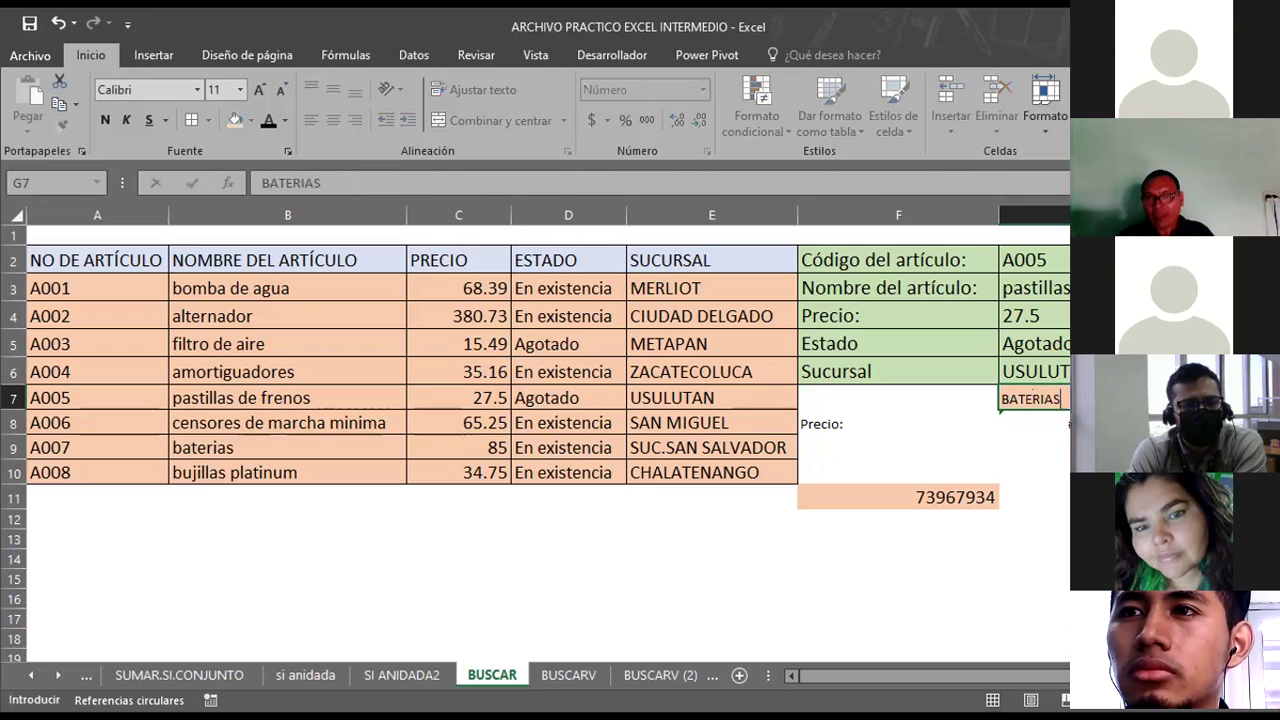
key("Return")
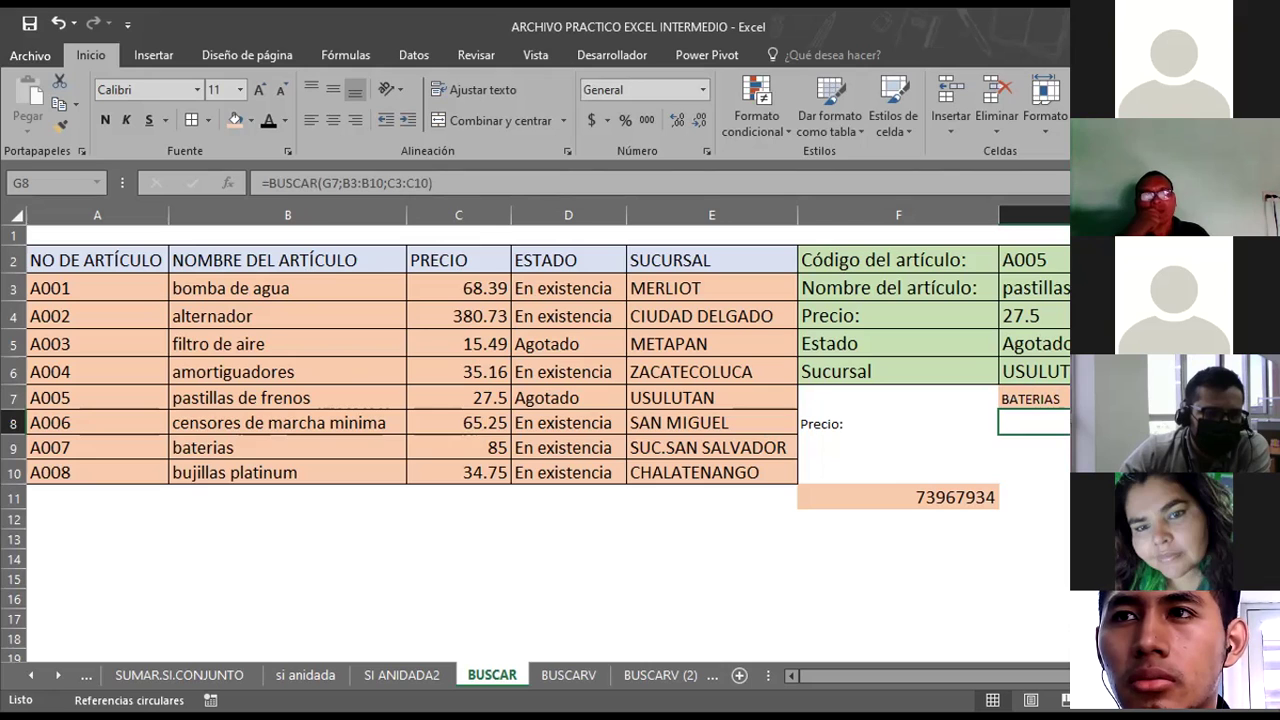
Re-enter G7 as lowercase baterias and compare the G8 result with row 9.
left_click(1034, 398)
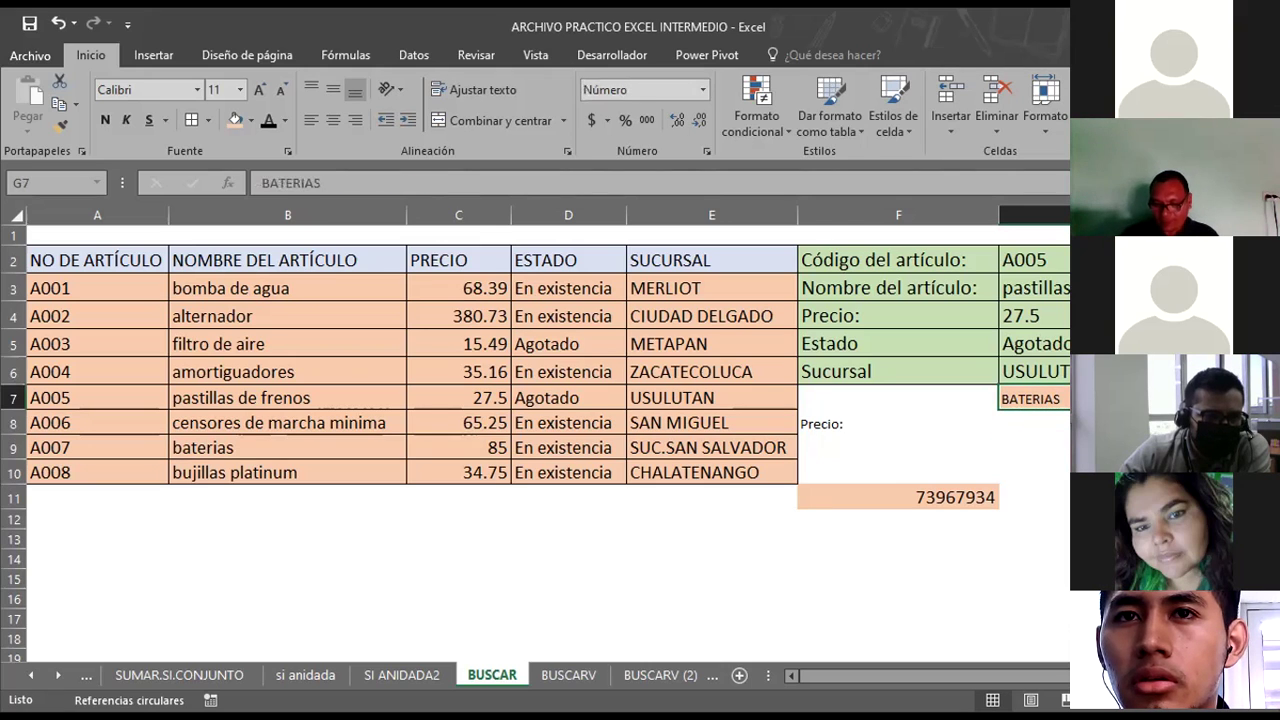
key("BackSpace")
type("baterias")
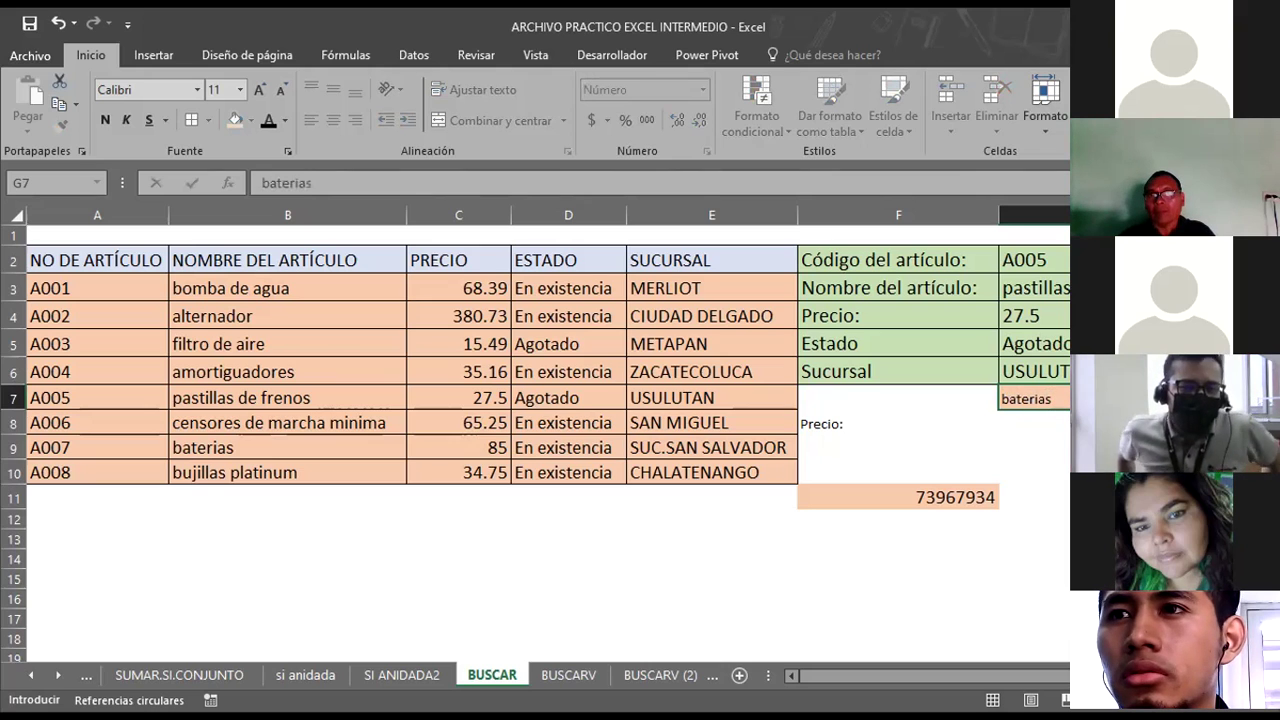
key("Return")
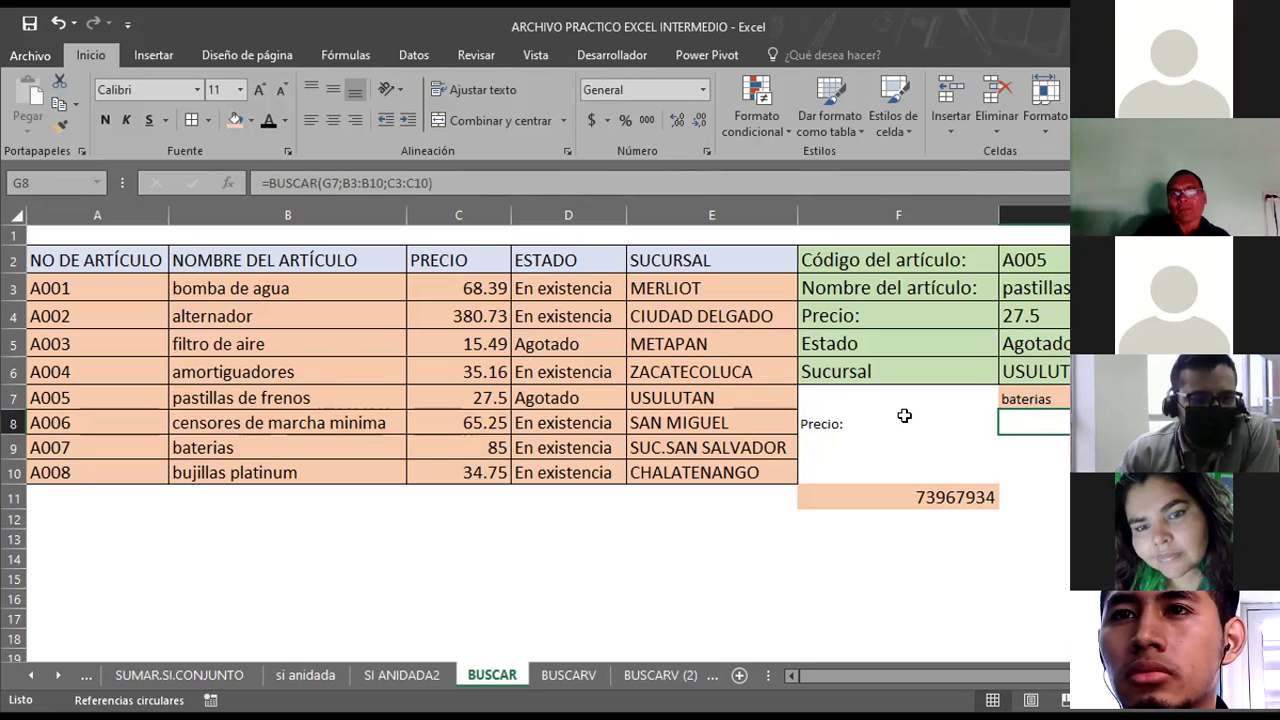
left_click(239, 453)
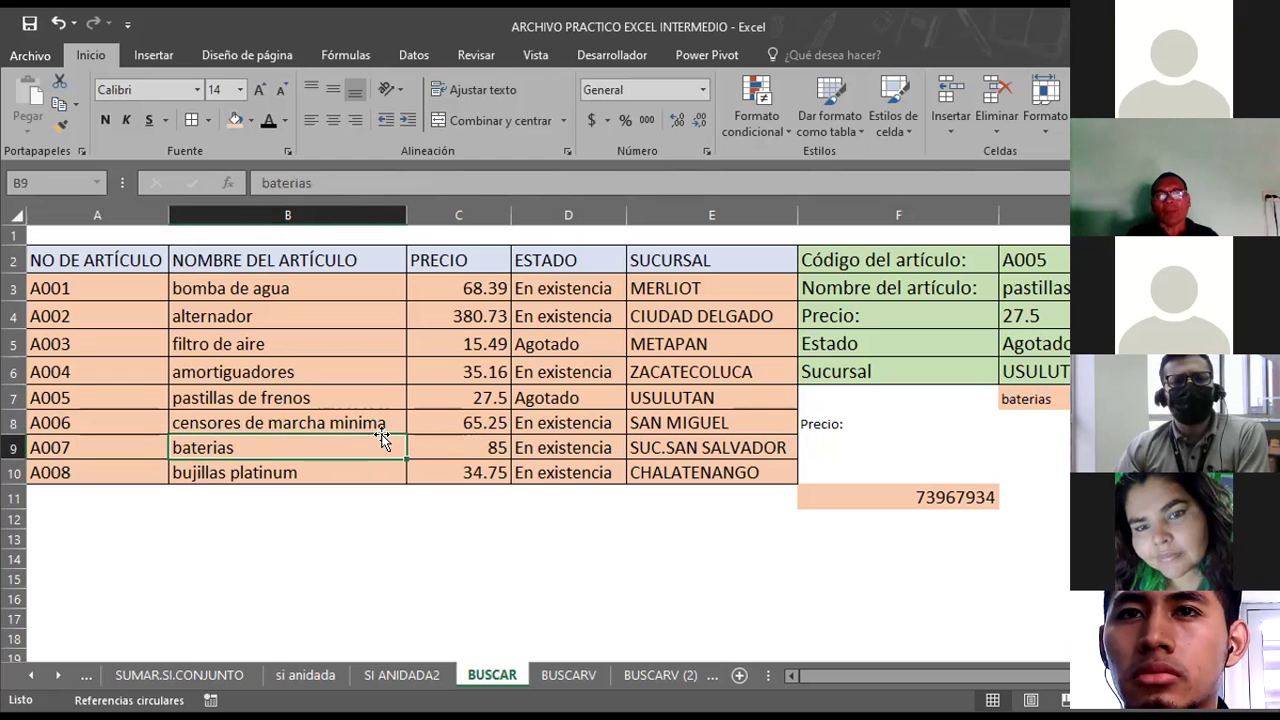
Inspect =BUSCAR(G7;B3:B10;C3:C10) in G8, then delete baterias from G7.
left_click(453, 371)
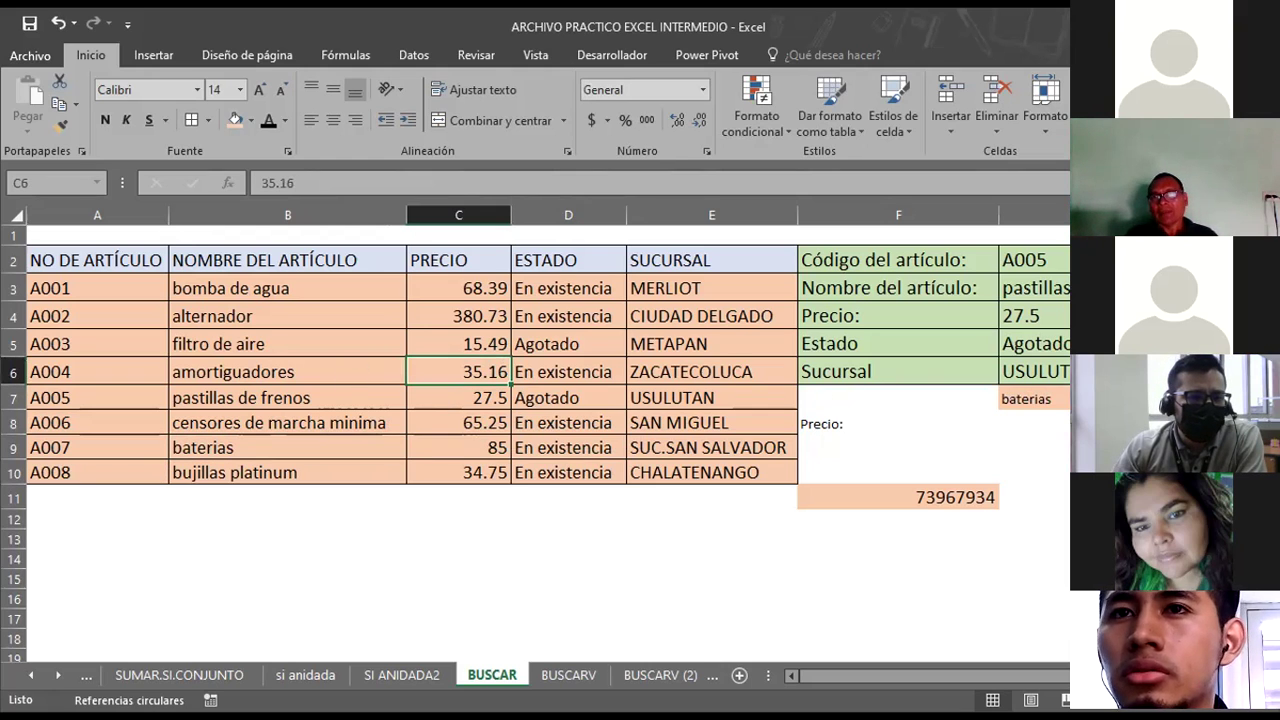
left_click(1034, 423)
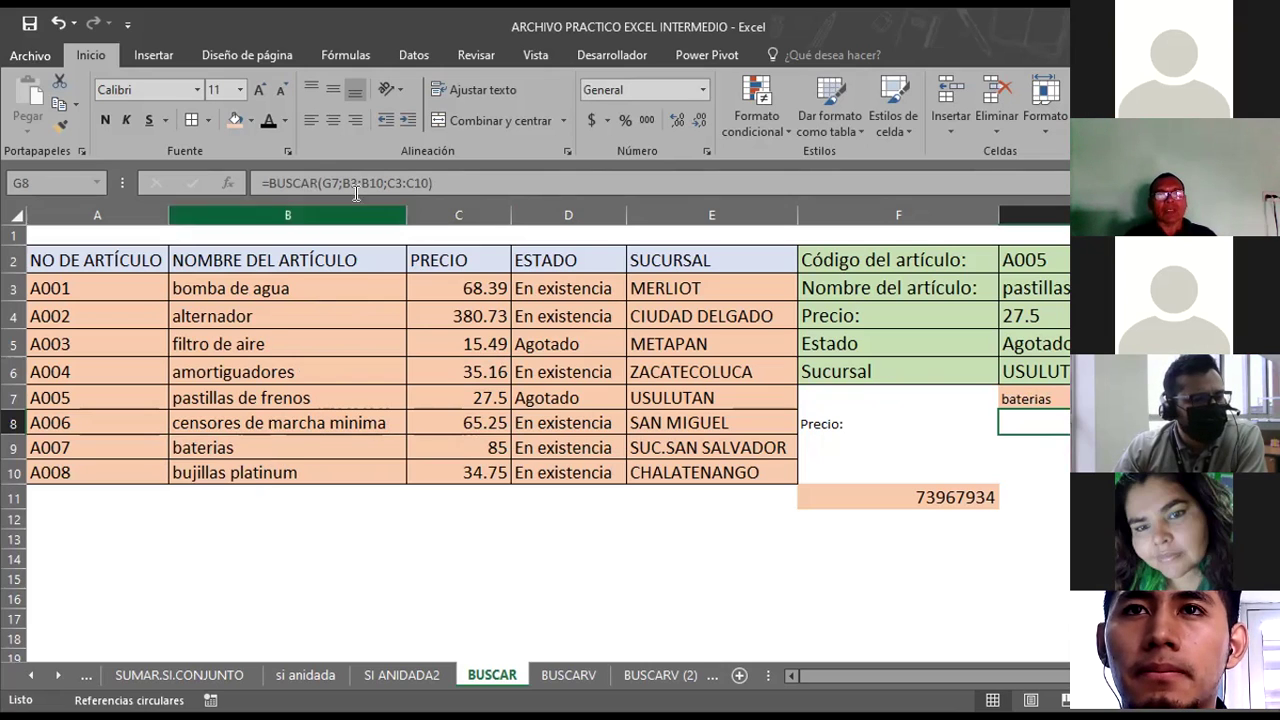
left_click(414, 182)
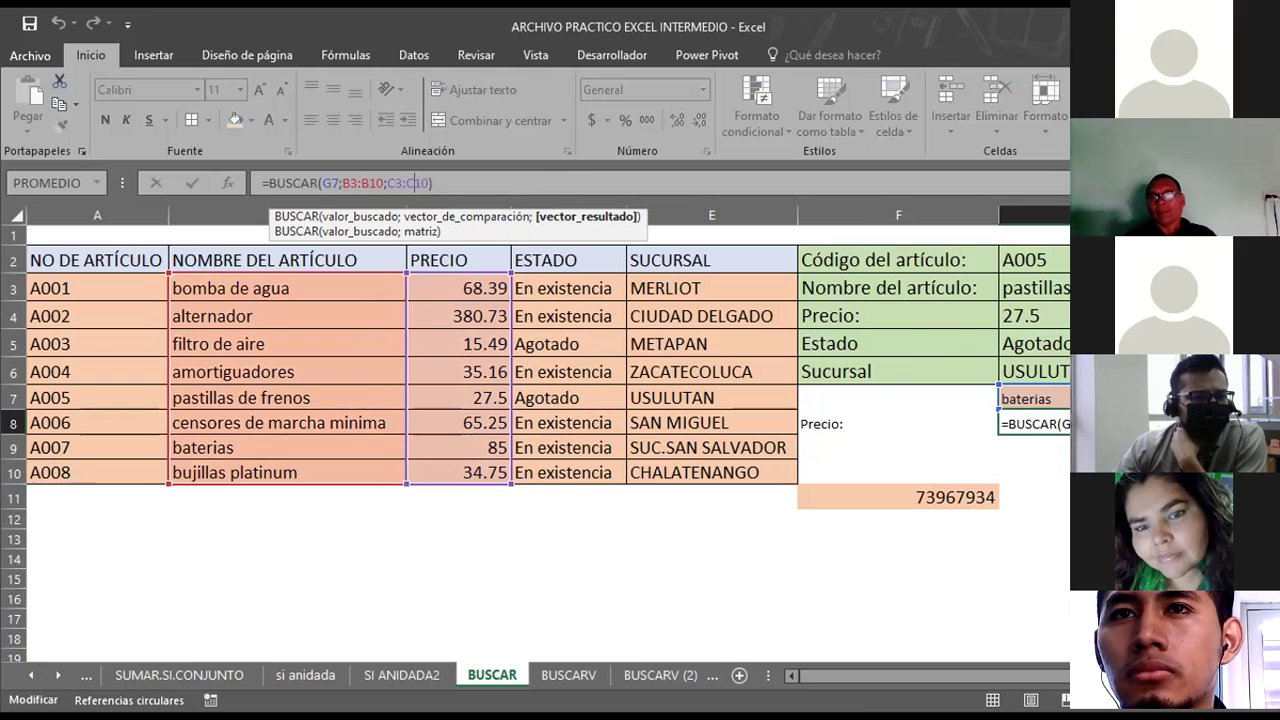
left_click(1030, 398)
key("Delete")
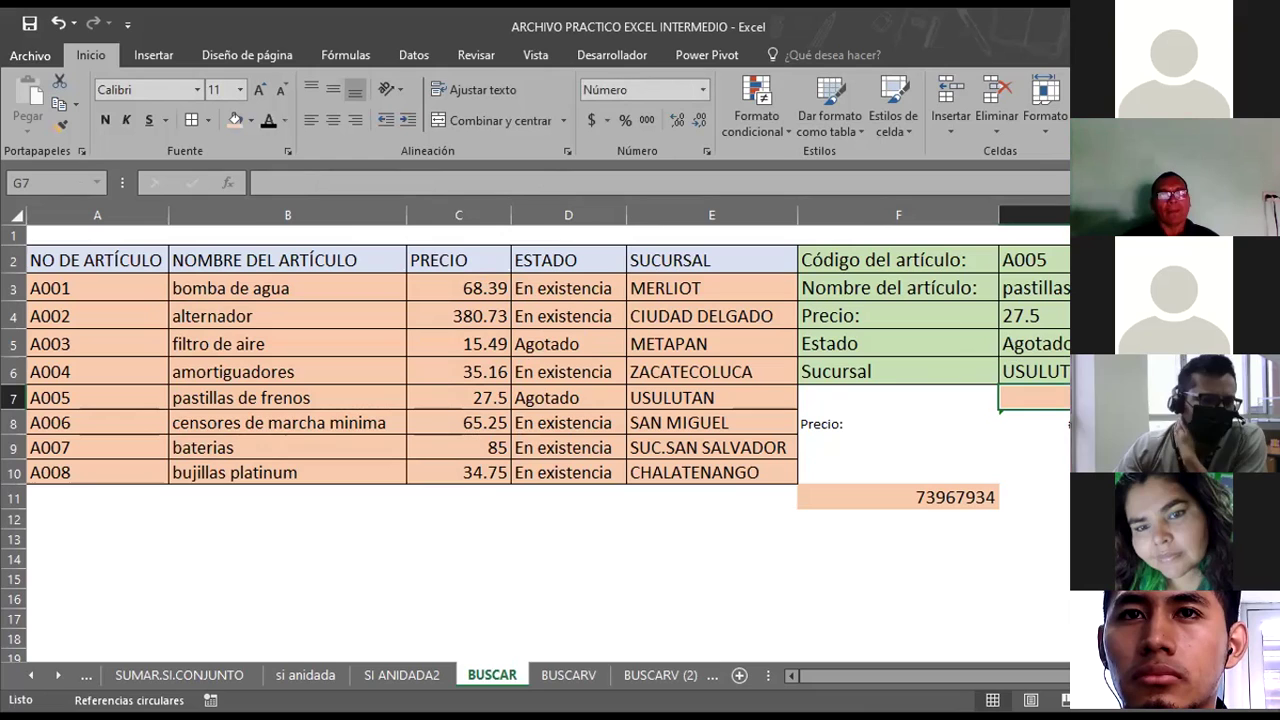
Try amortiguadores as the G7 lookup value, then put baterias back in G7.
type("agotado")
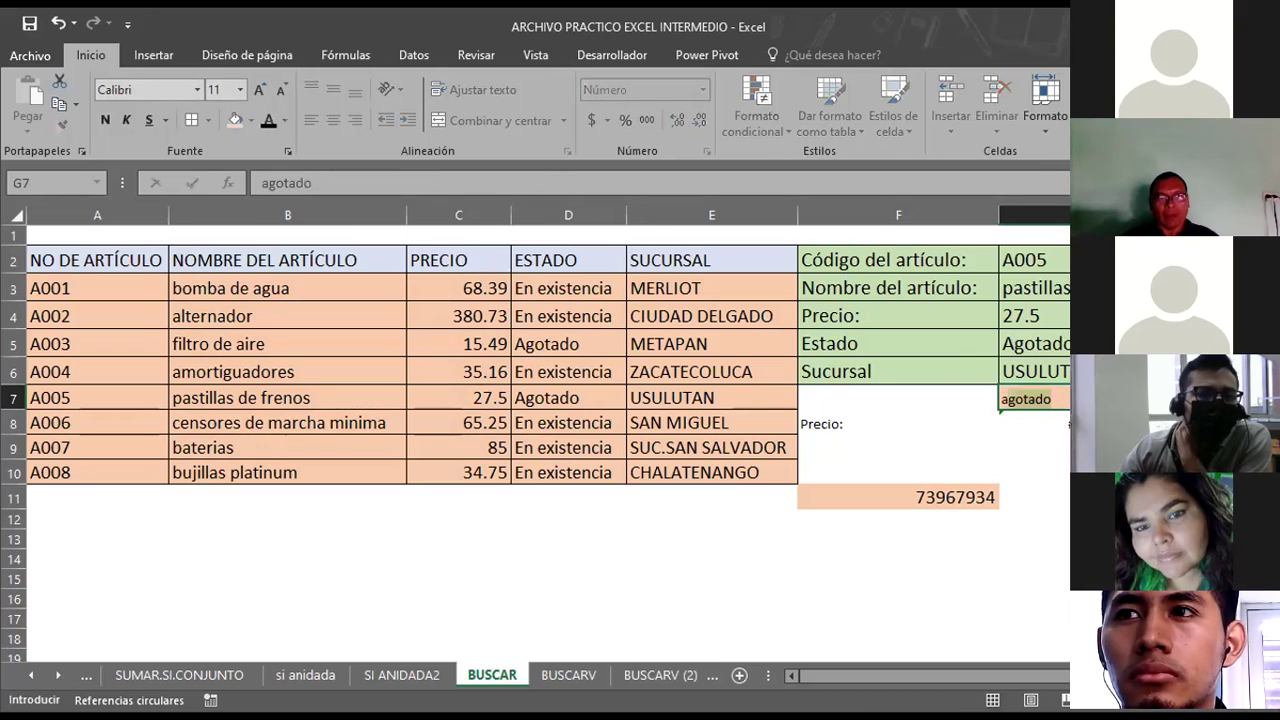
type("amort")
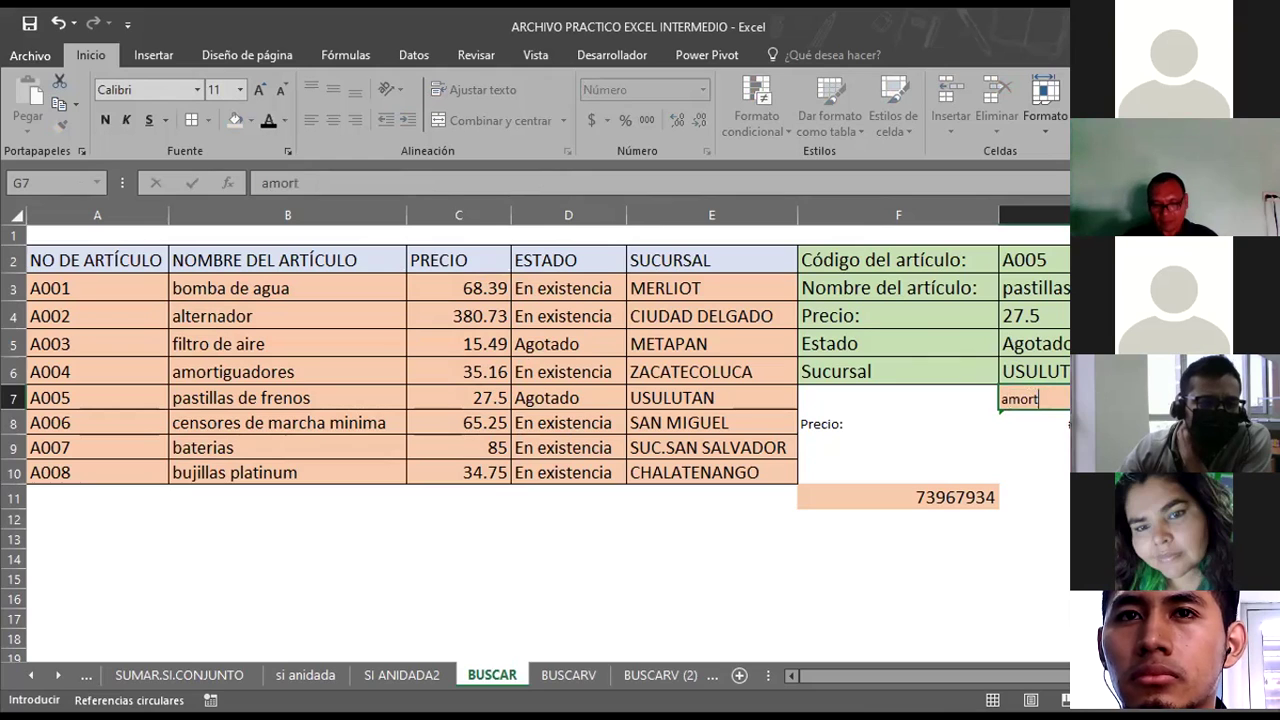
type("iguado")
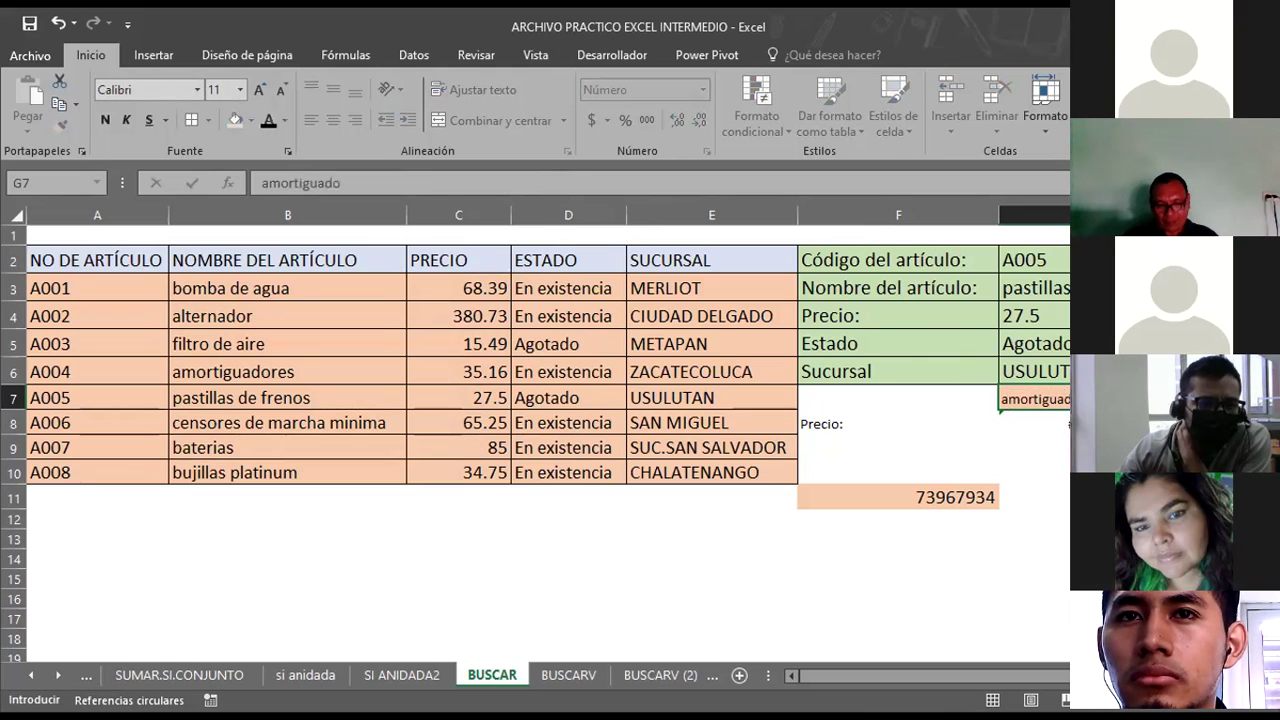
type("res")
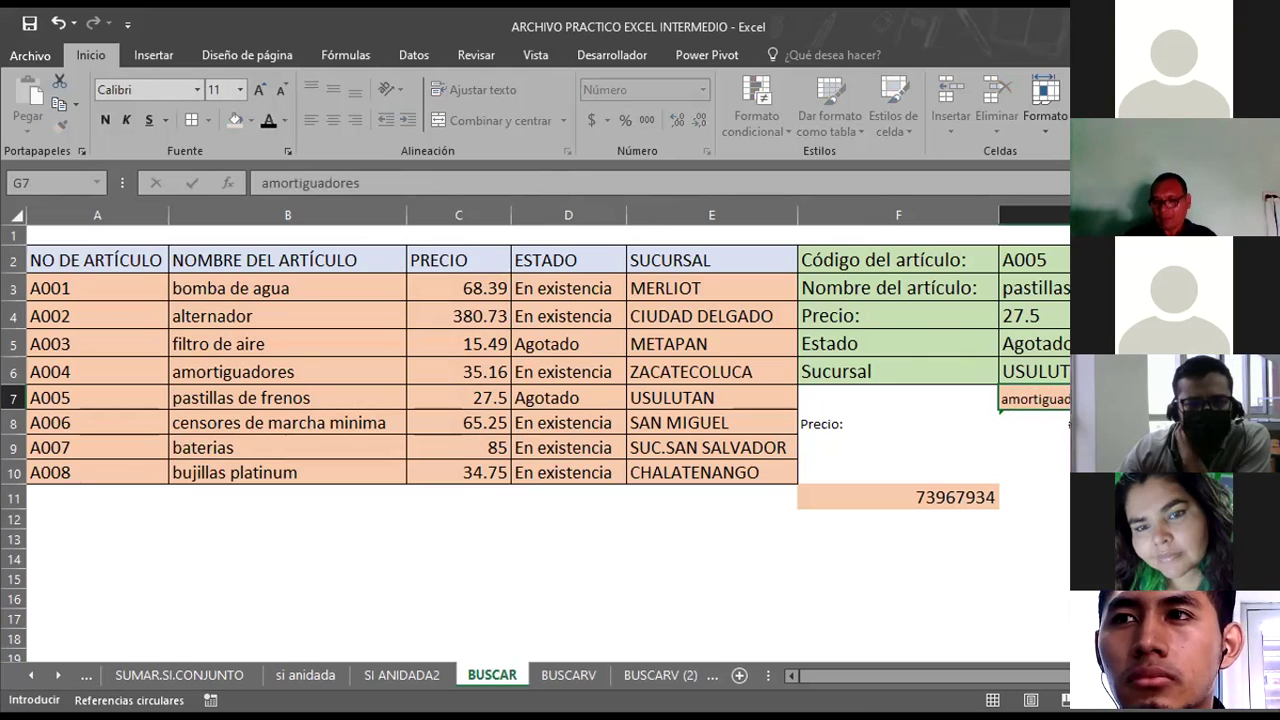
key("Return")
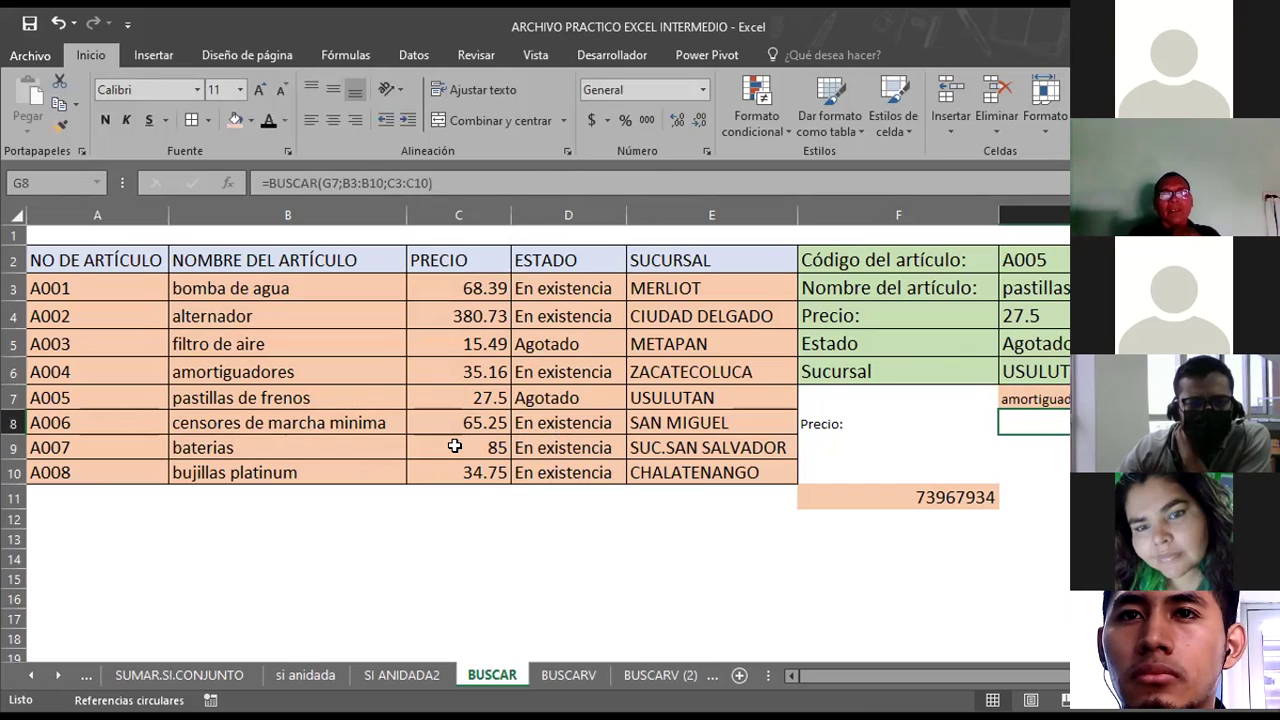
left_click(1060, 400)
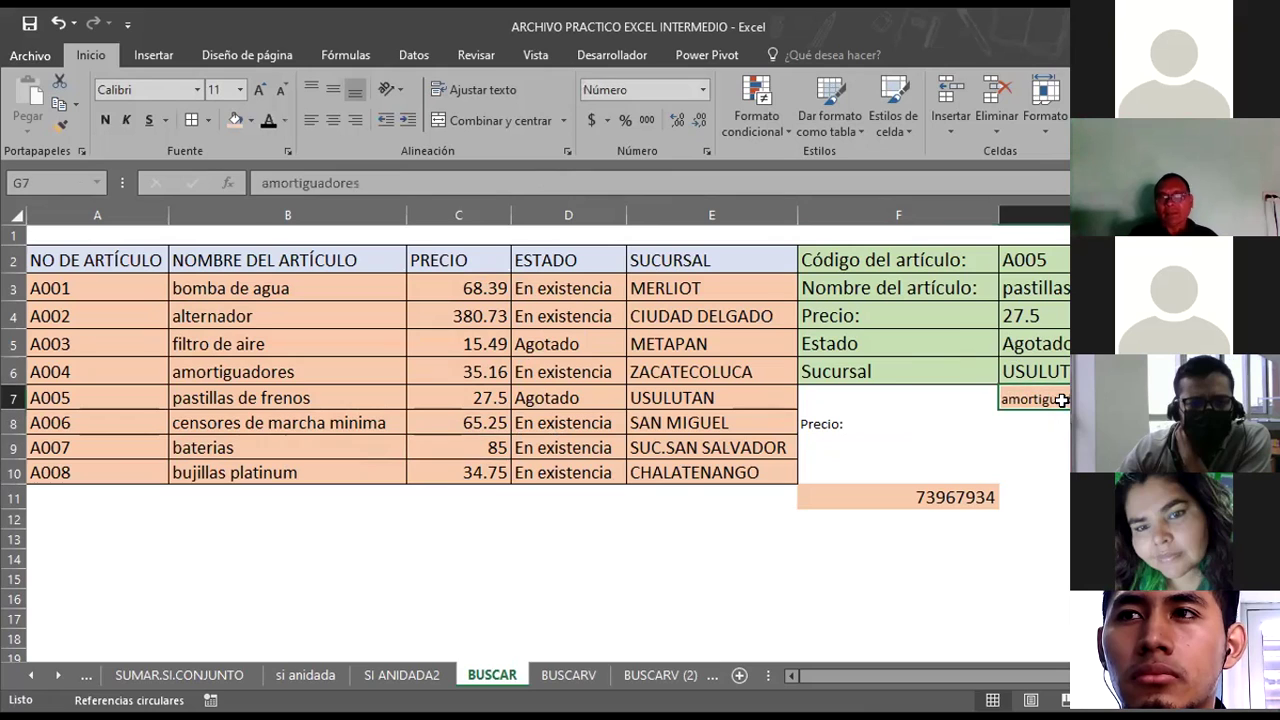
type("baterias")
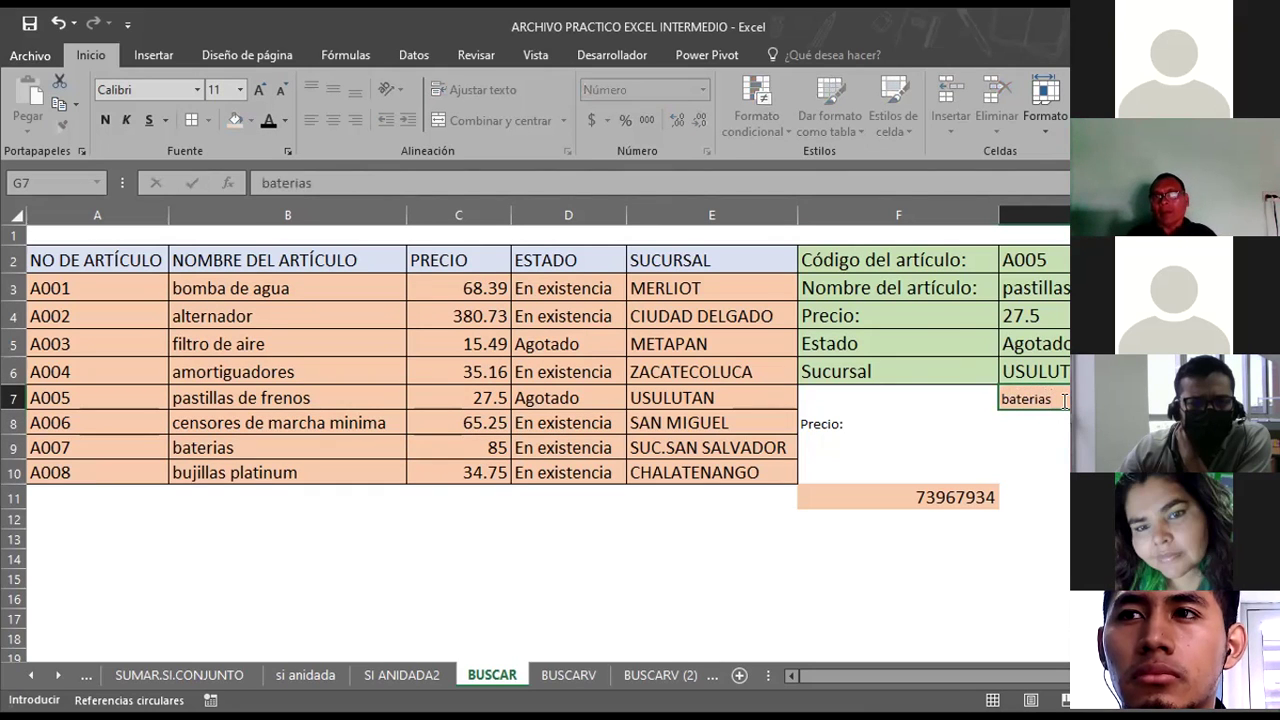
key("Return")
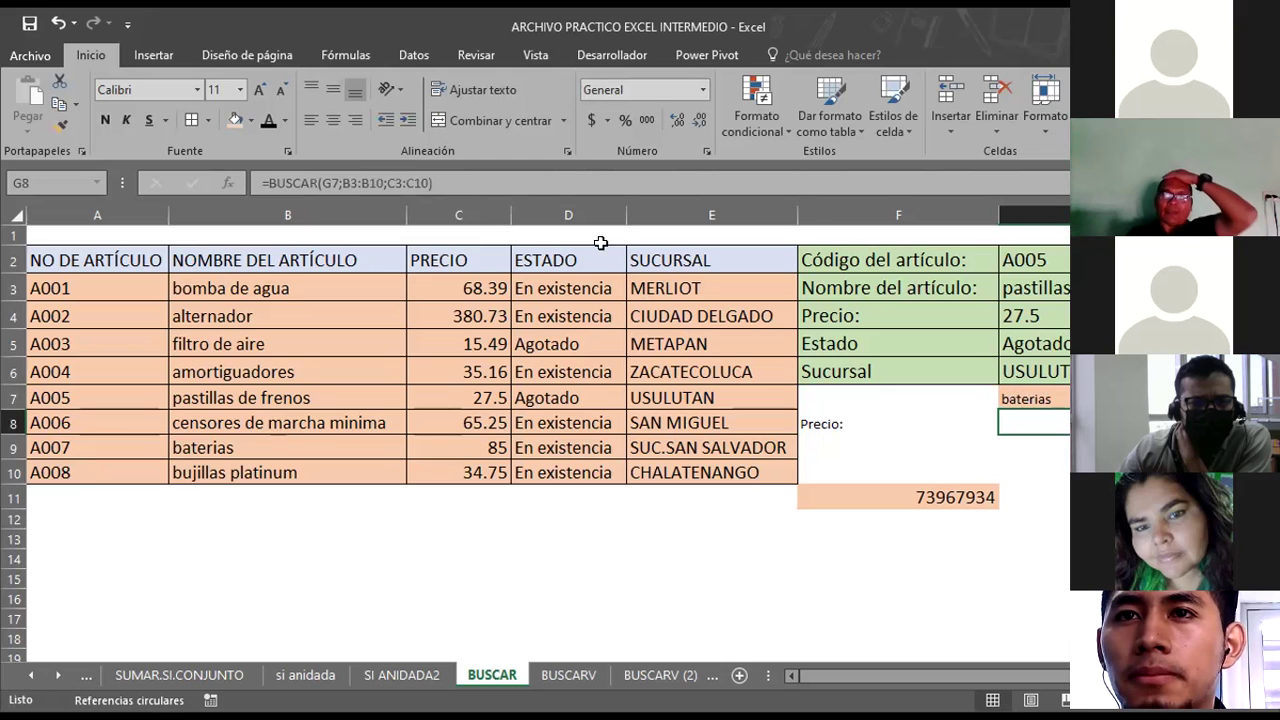
left_click(462, 449)
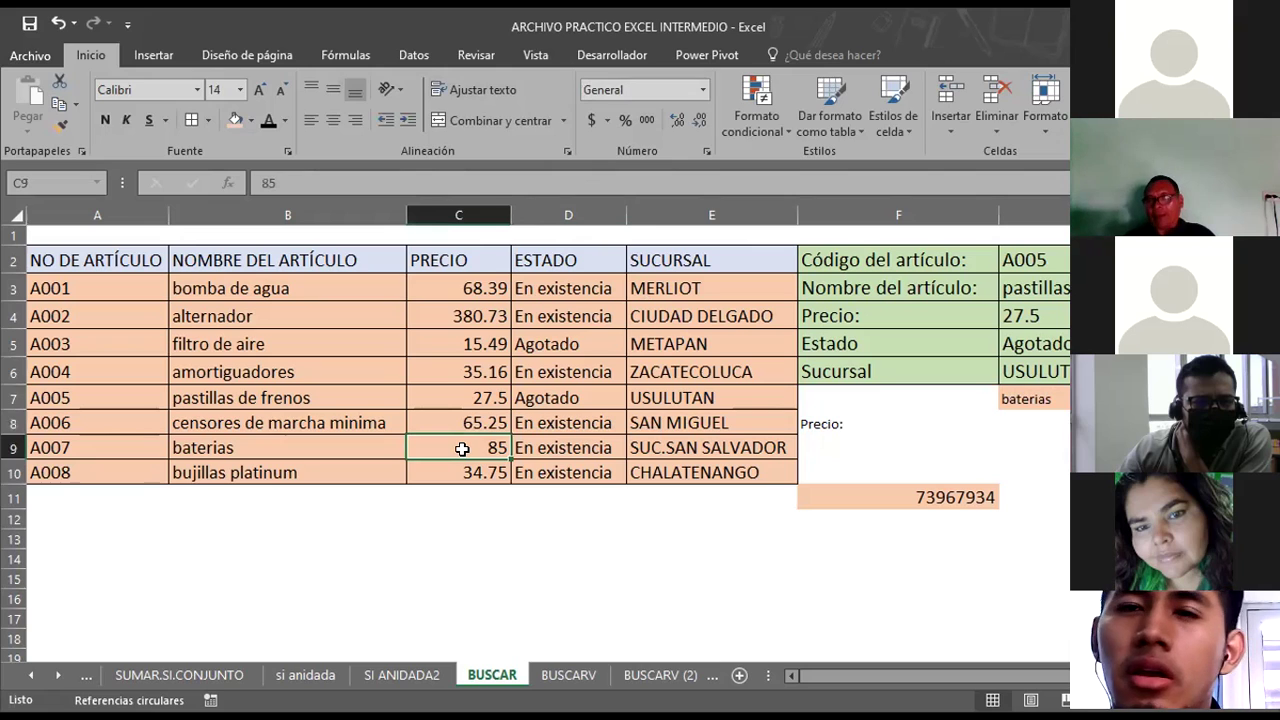
type("323")
key("Return")
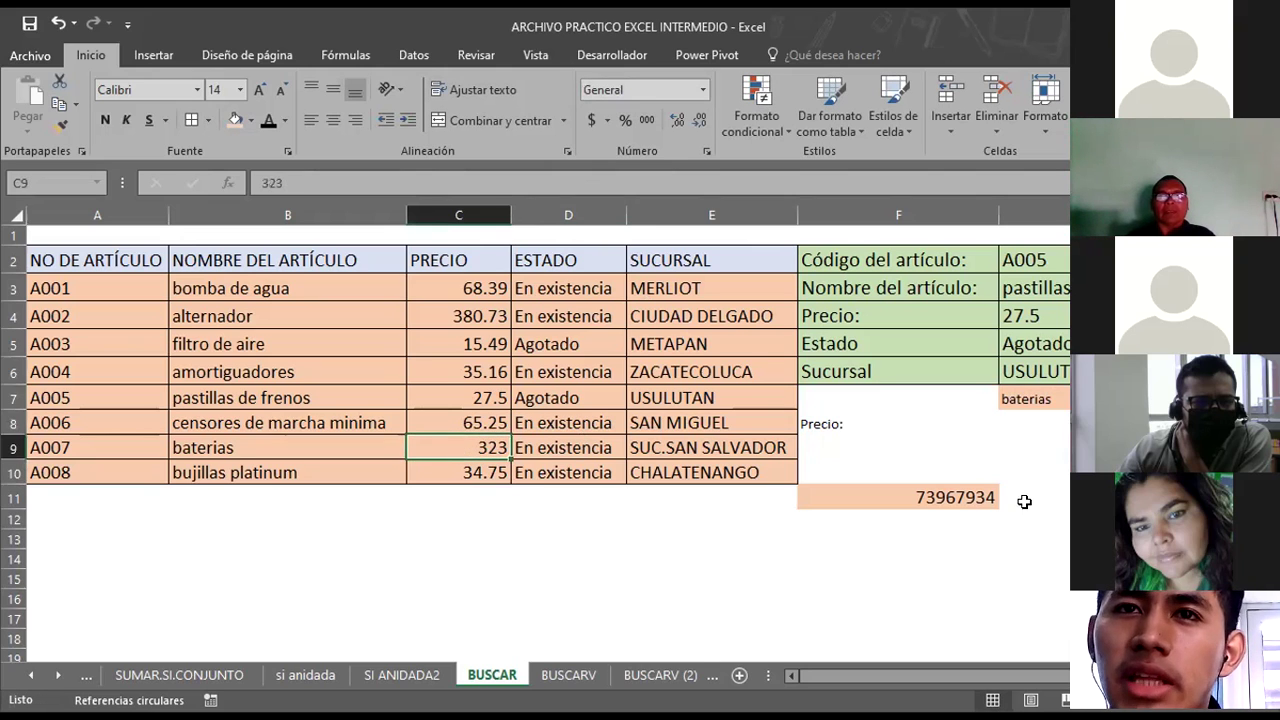
left_click(1030, 398)
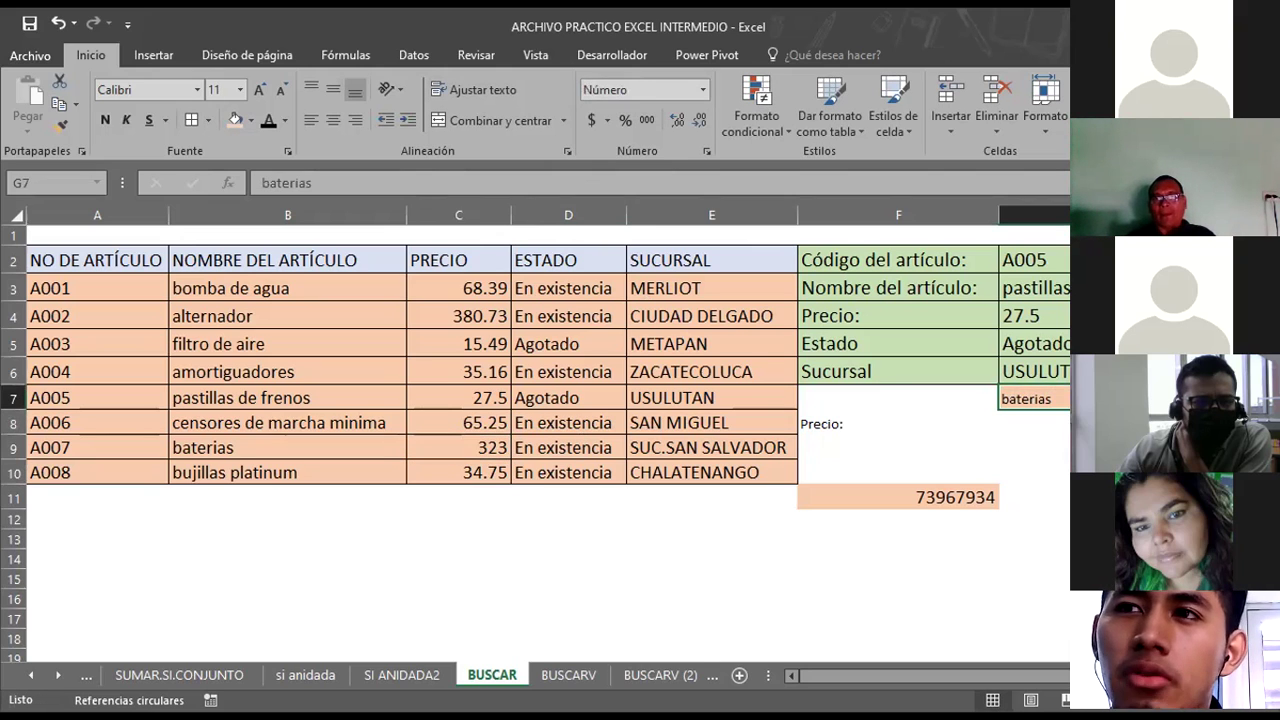
left_click(1033, 423)
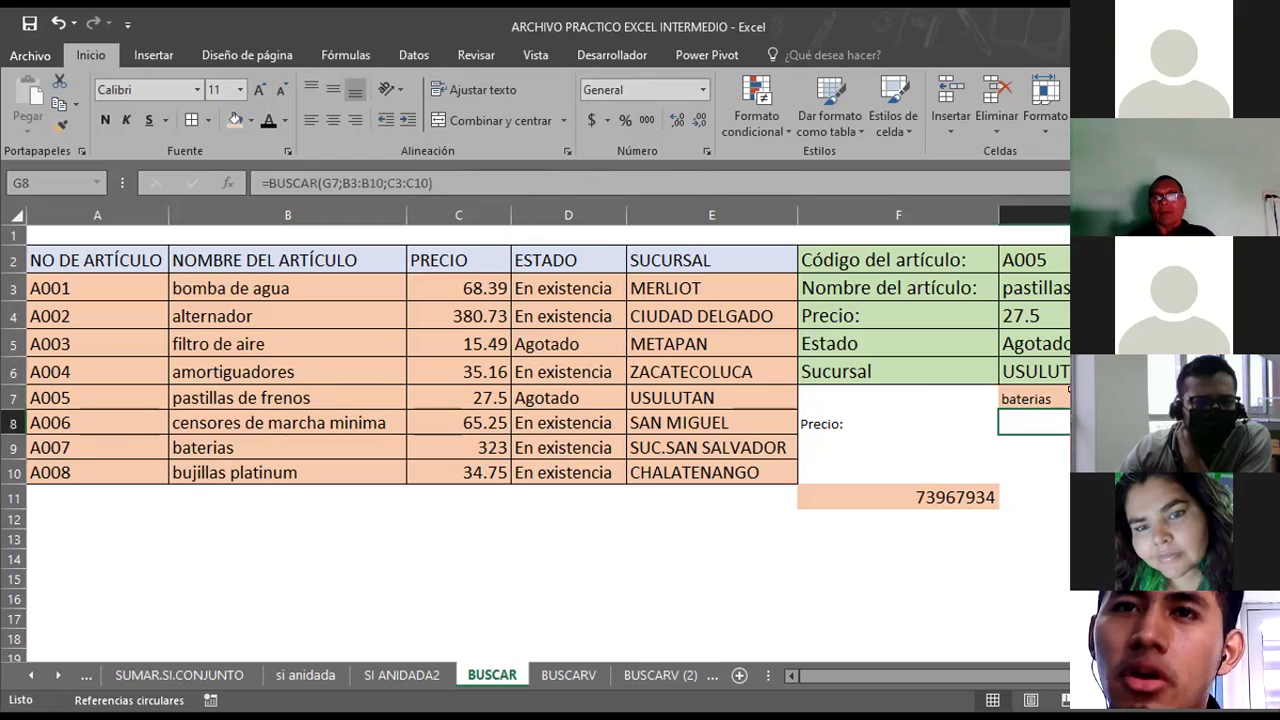
left_click(1067, 390)
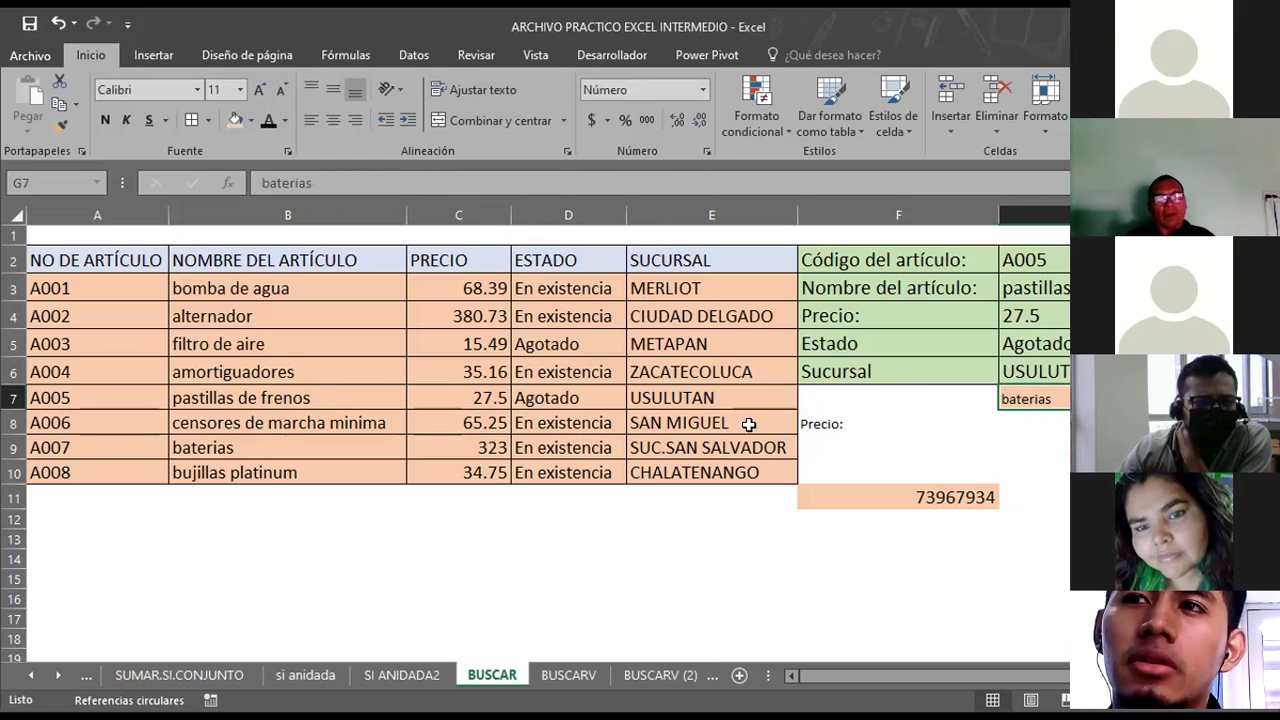
left_click(237, 449)
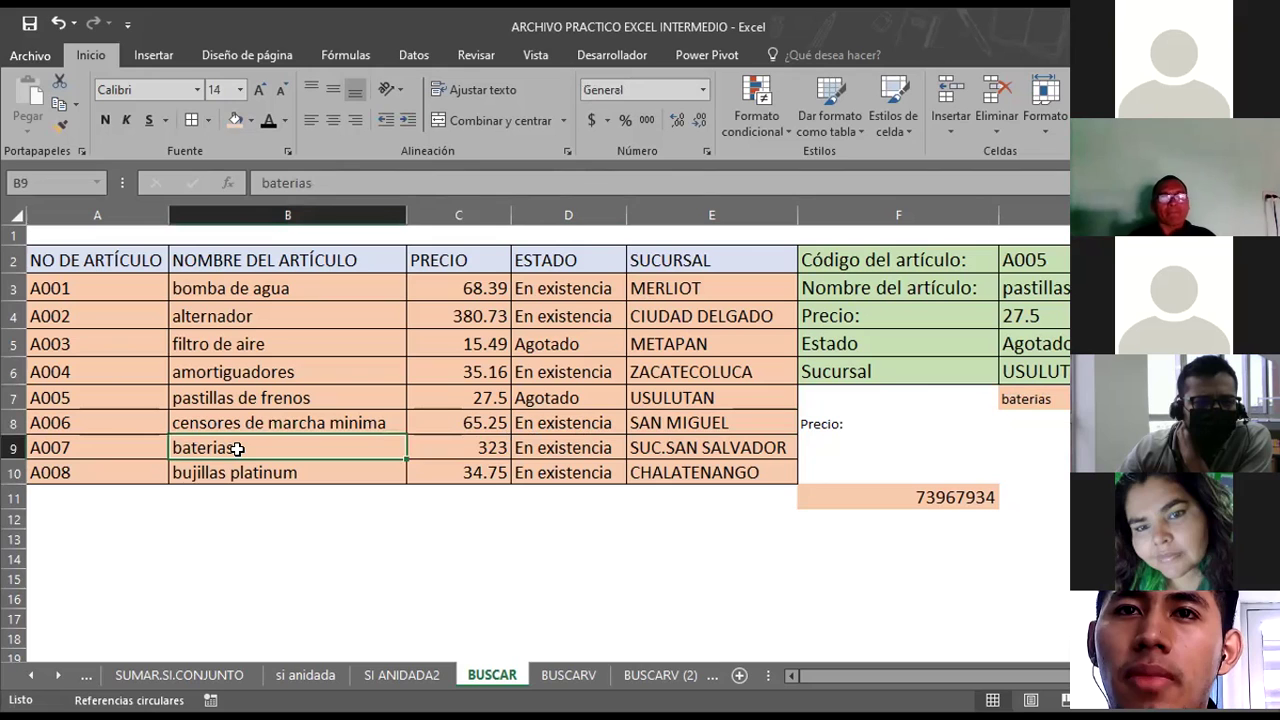
left_click(1066, 428)
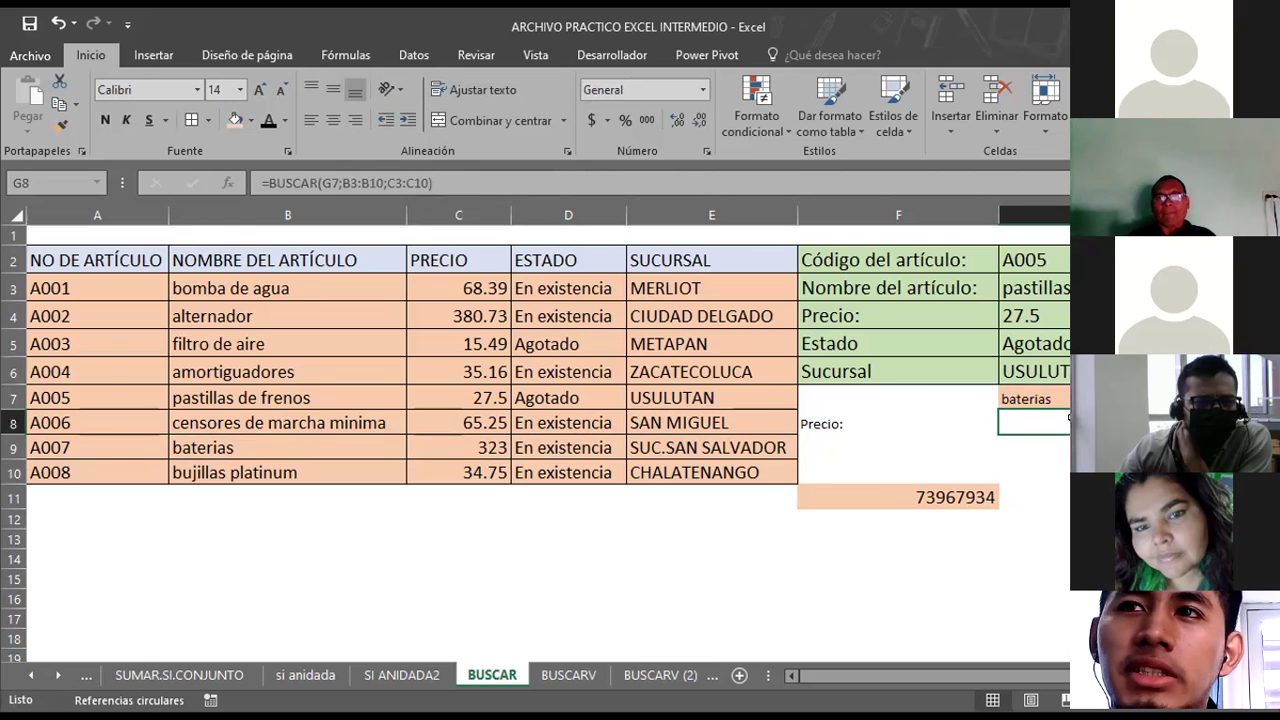
left_click(1066, 396)
left_click(1066, 428)
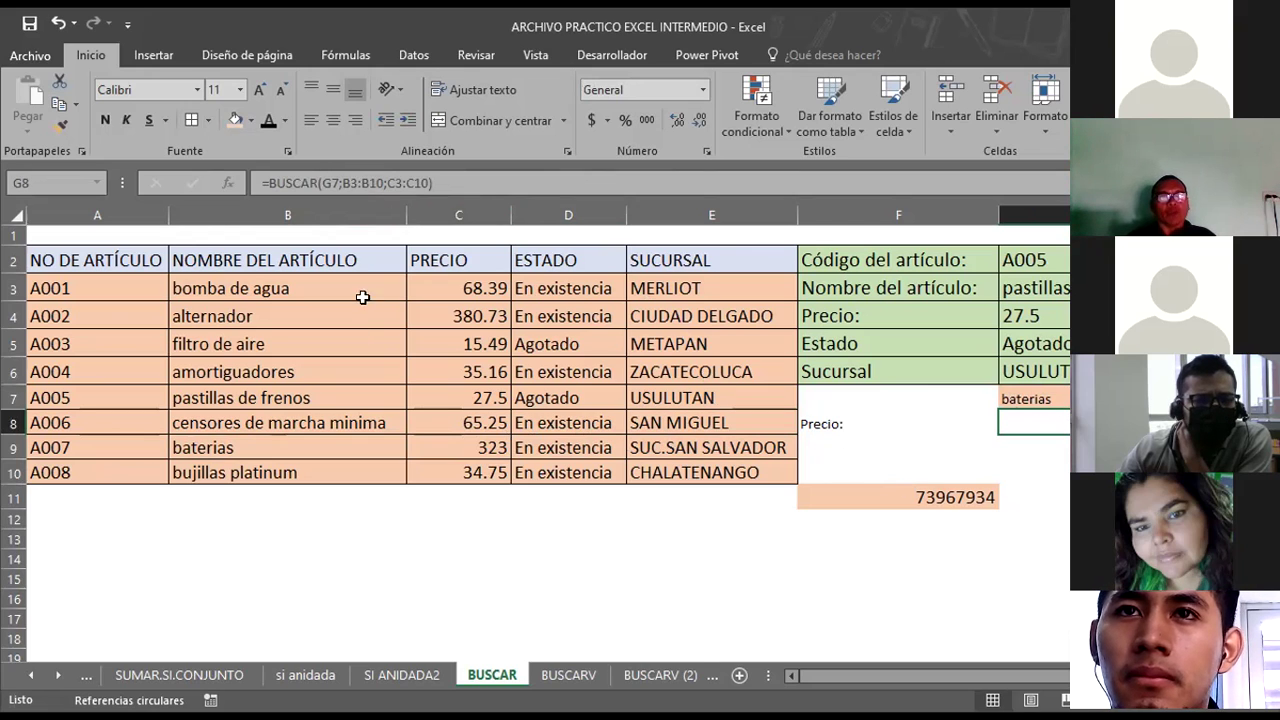
left_click(254, 445)
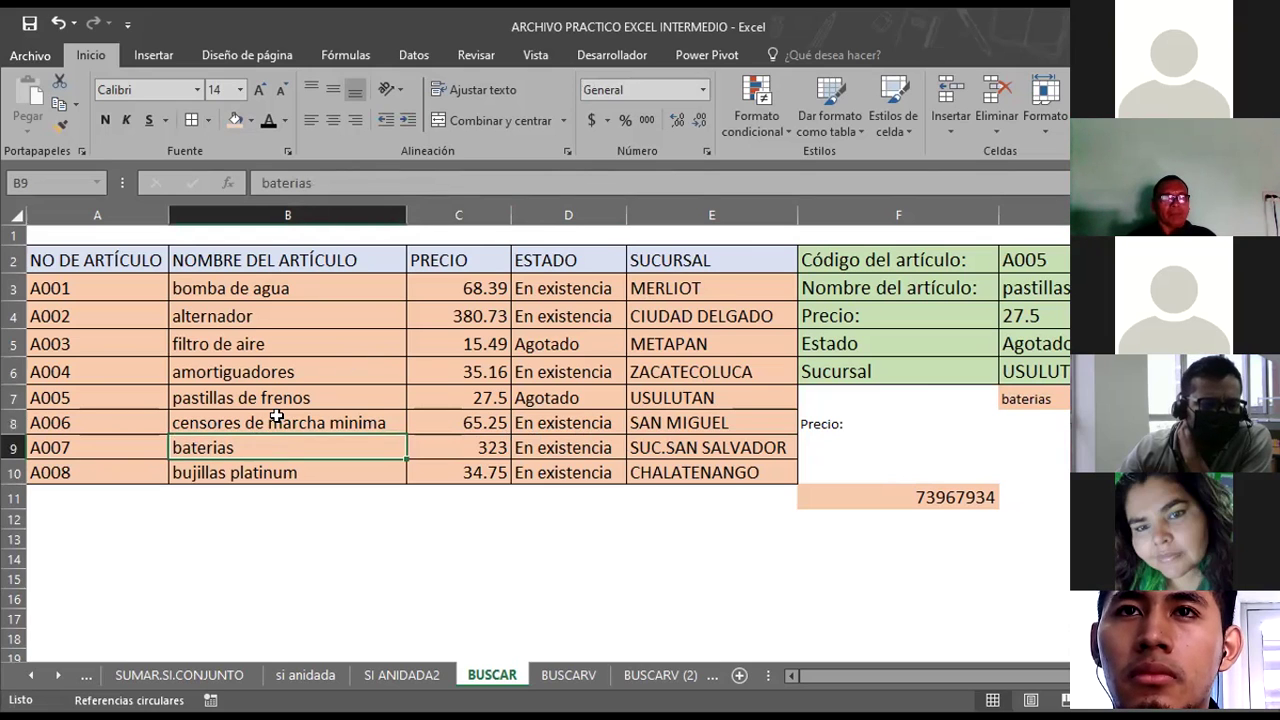
left_click(277, 416)
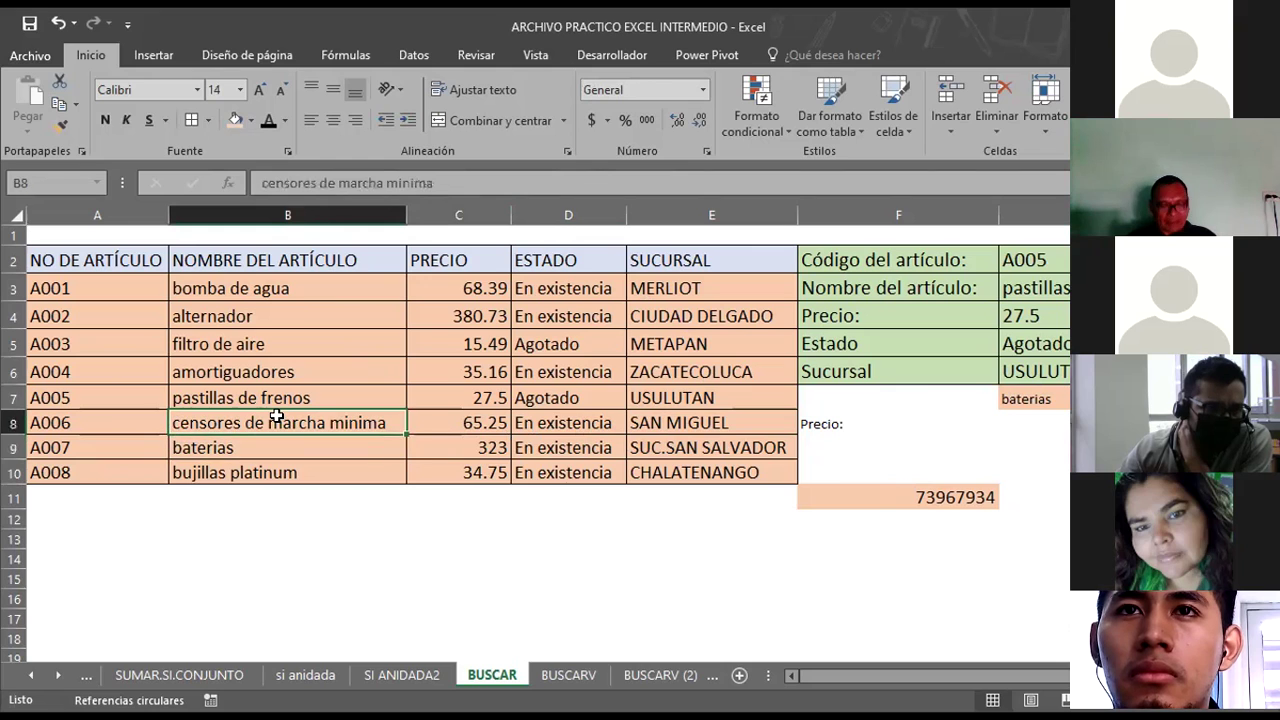
Copy the censores de marcha minima name from B8 into B9 and enter baterias in B8.
key("ctrl+c")
key("Down")
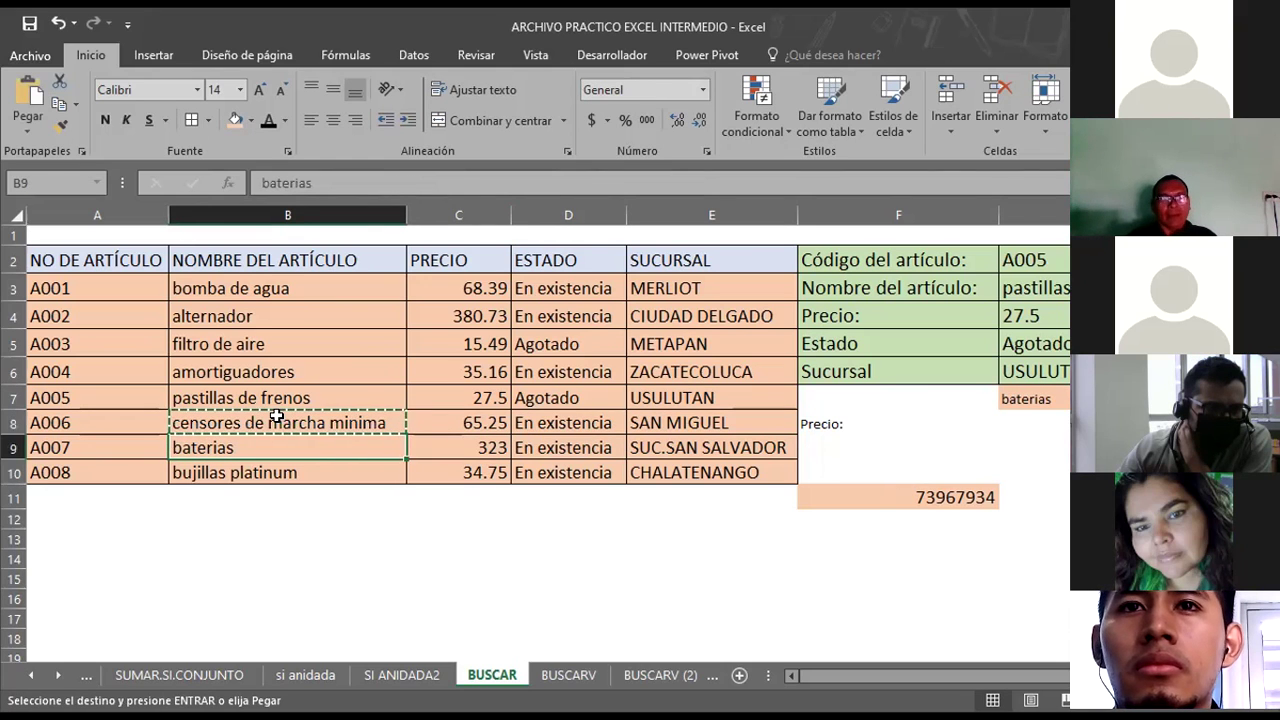
key("ctrl+v")
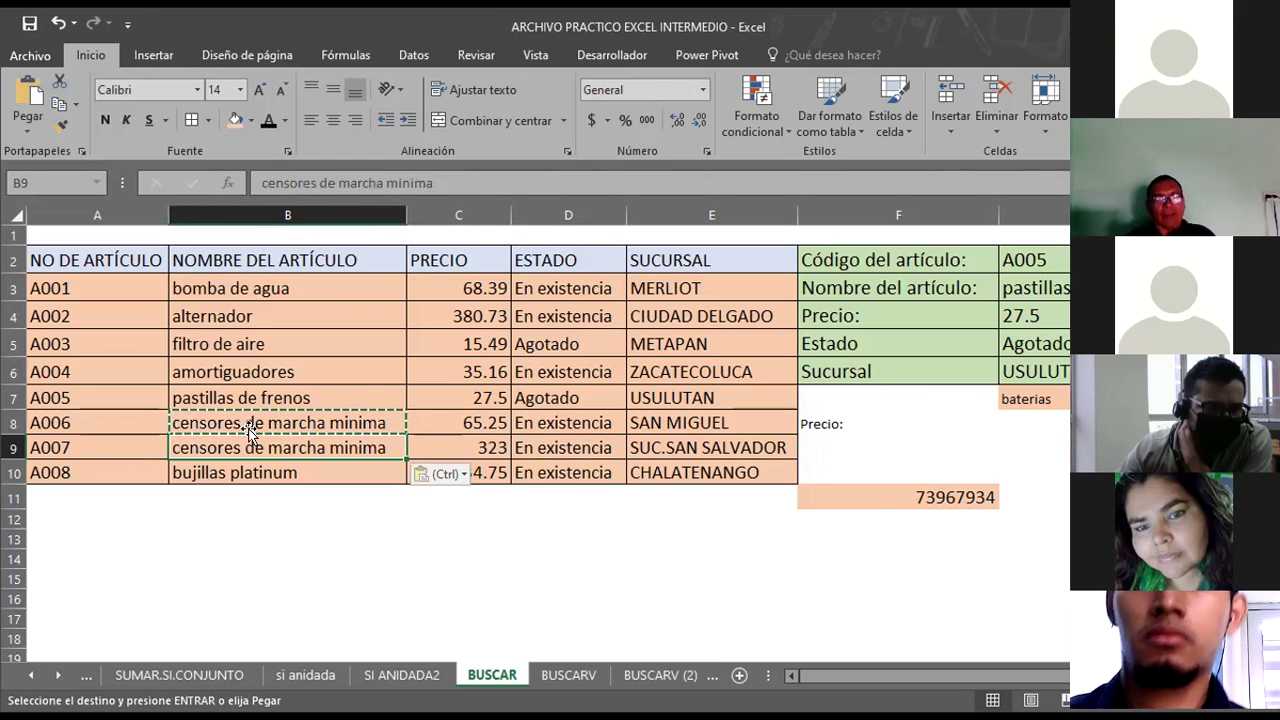
key("Escape")
left_click(261, 421)
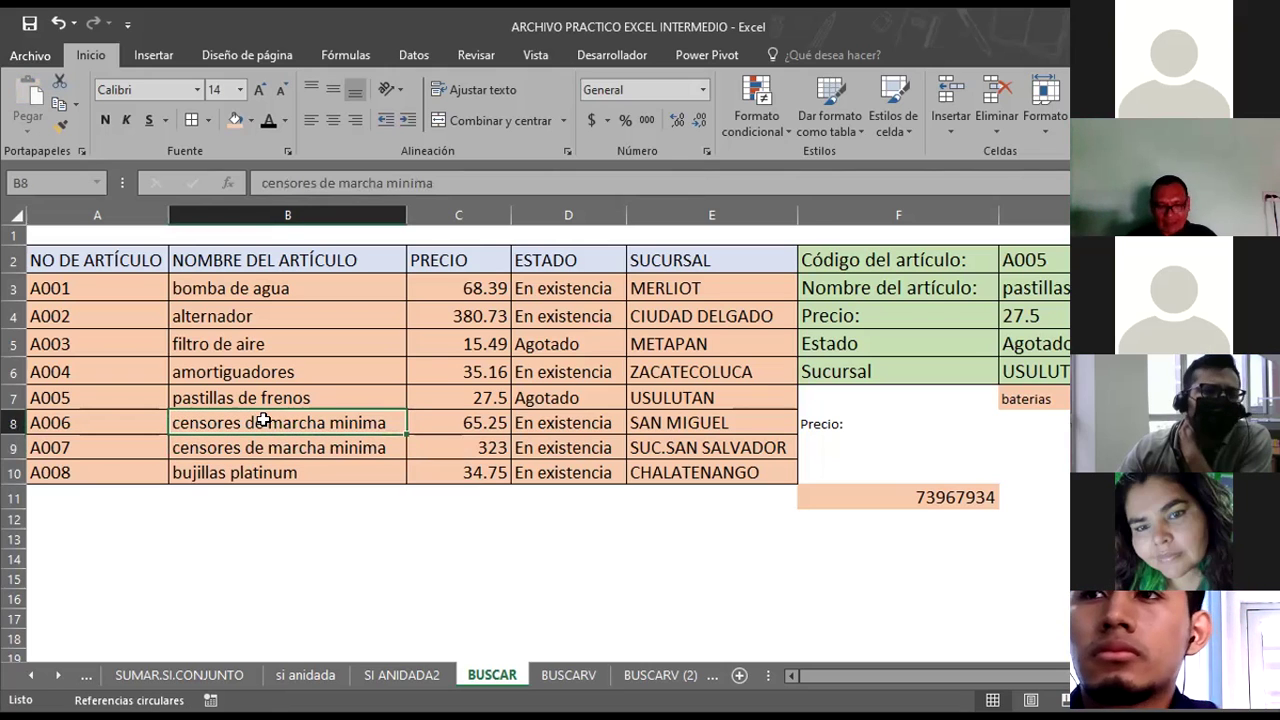
type("bate")
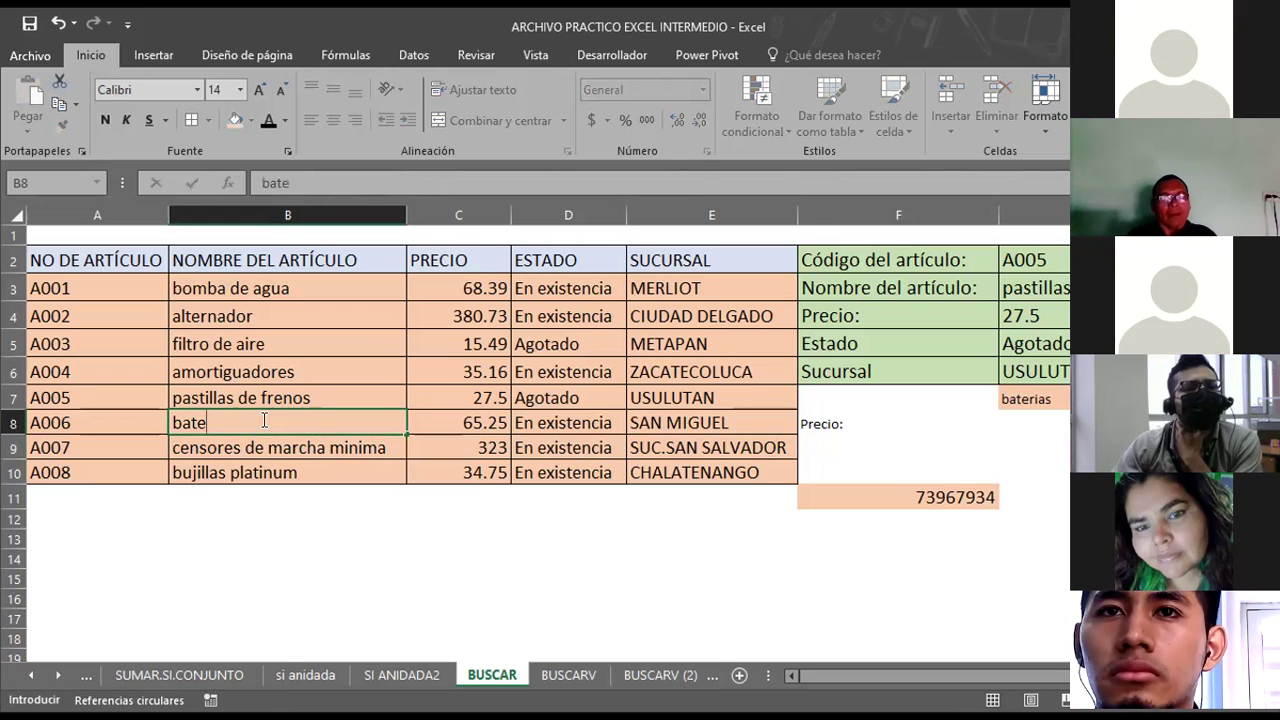
type("rias")
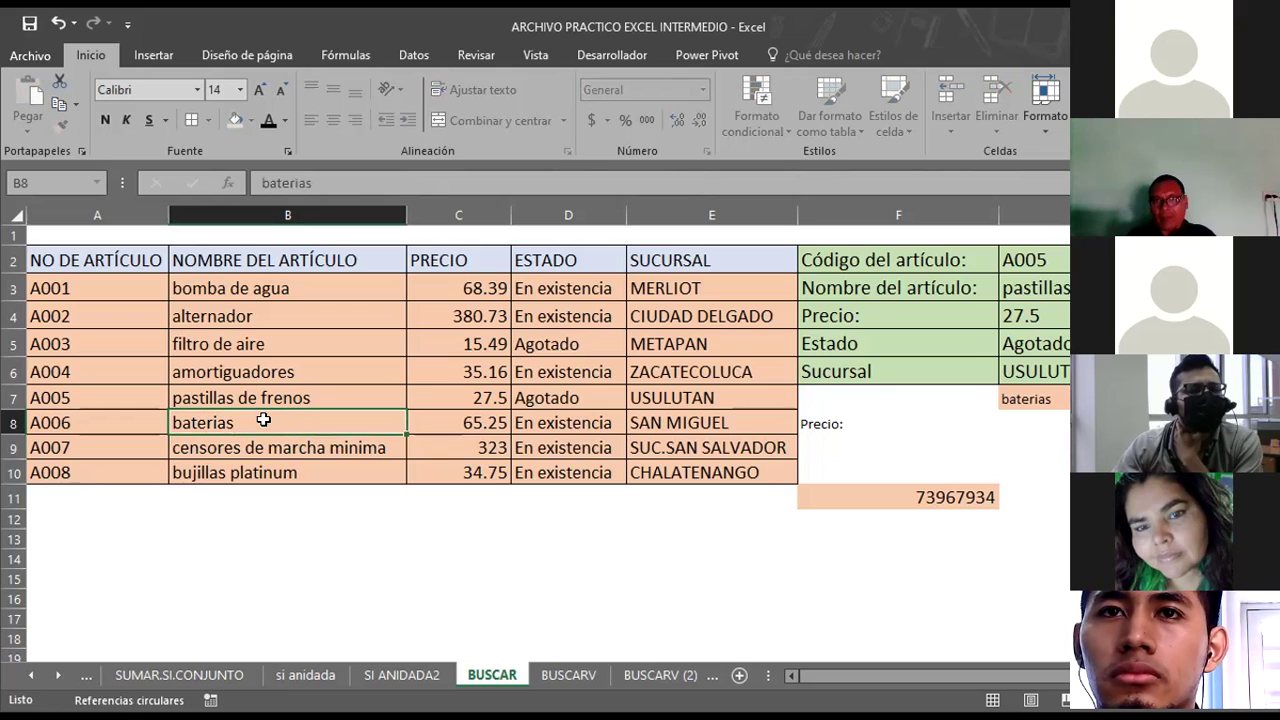
key("Return")
left_click(270, 418)
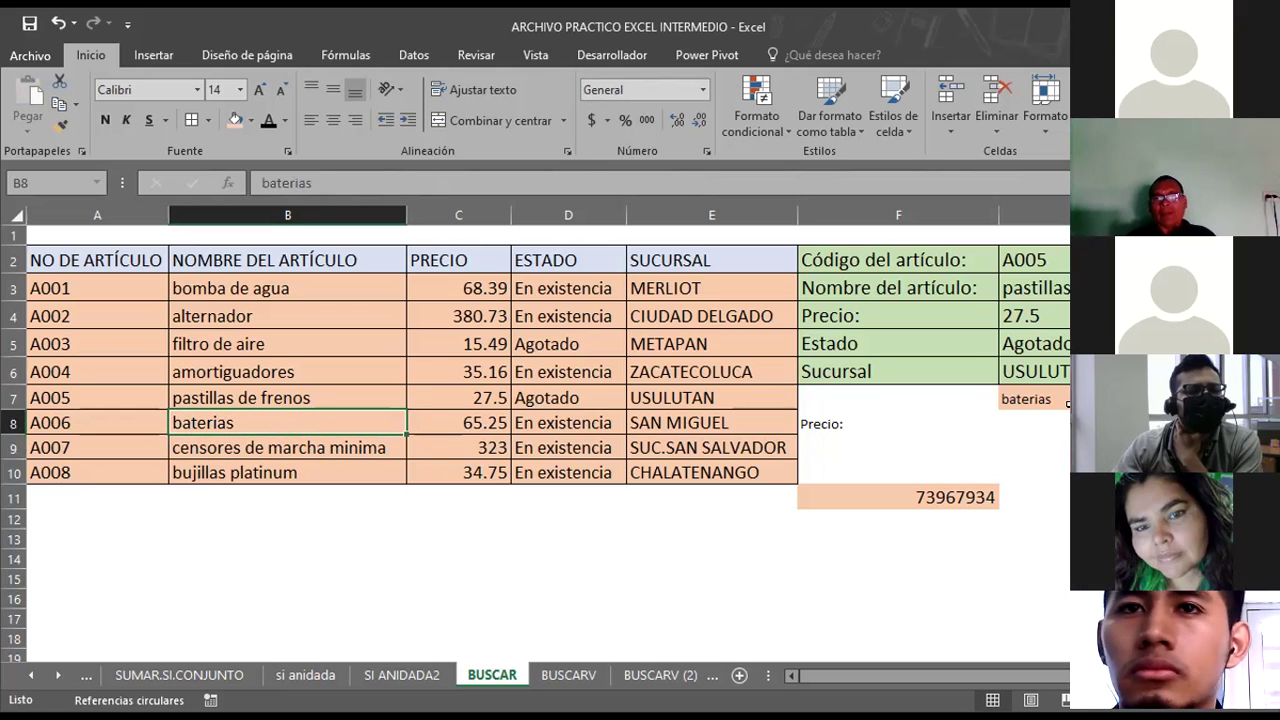
Test the lookup with censores as the value in G7.
left_click(1035, 398)
type("censor")
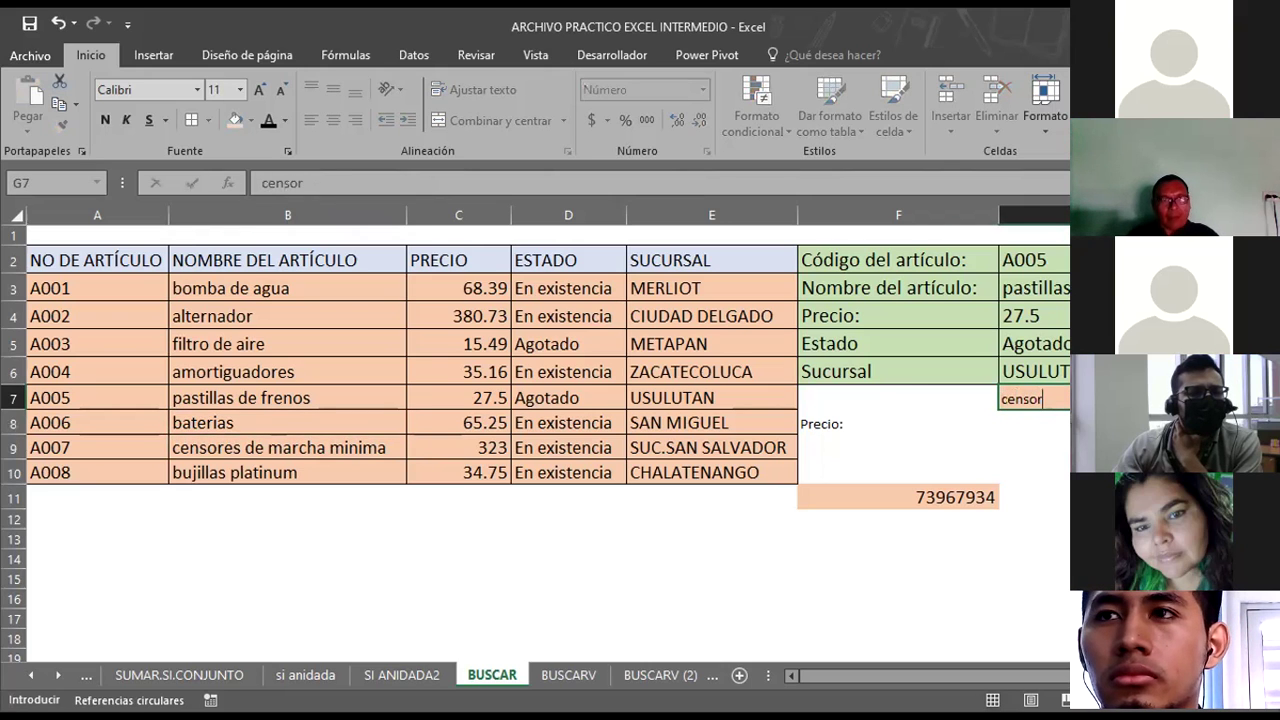
type("es de marcha mi")
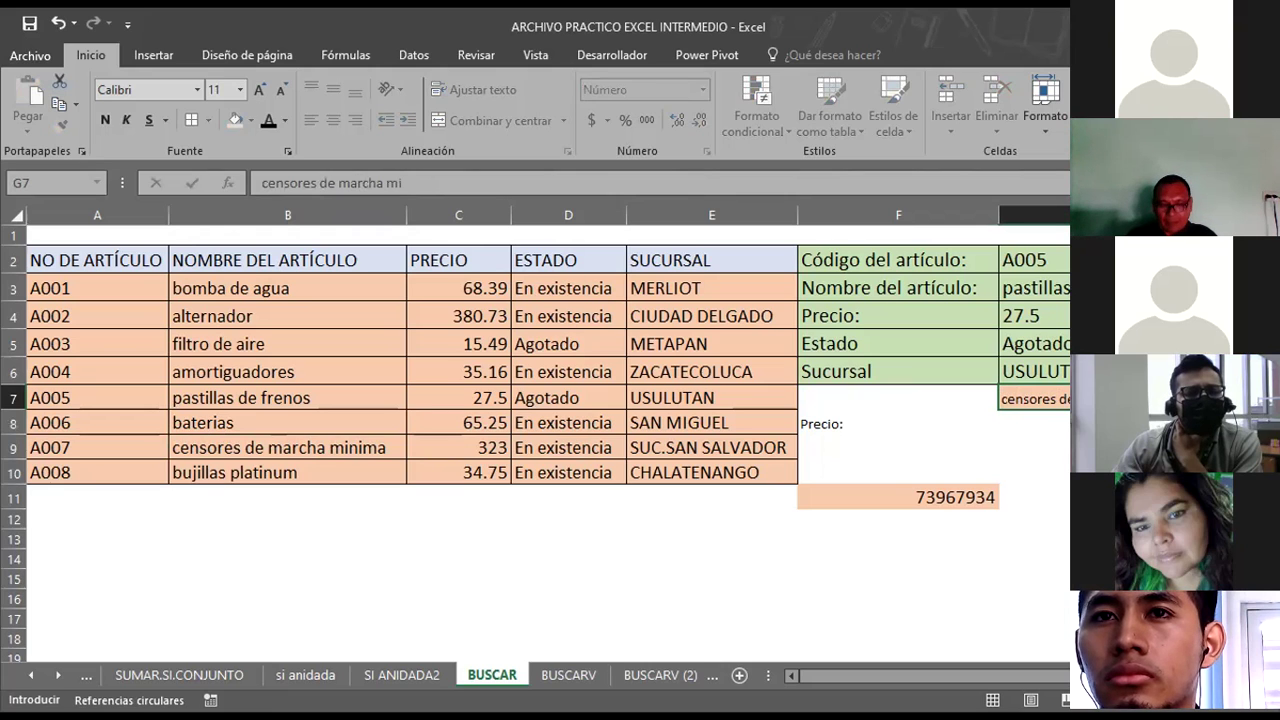
key("Return")
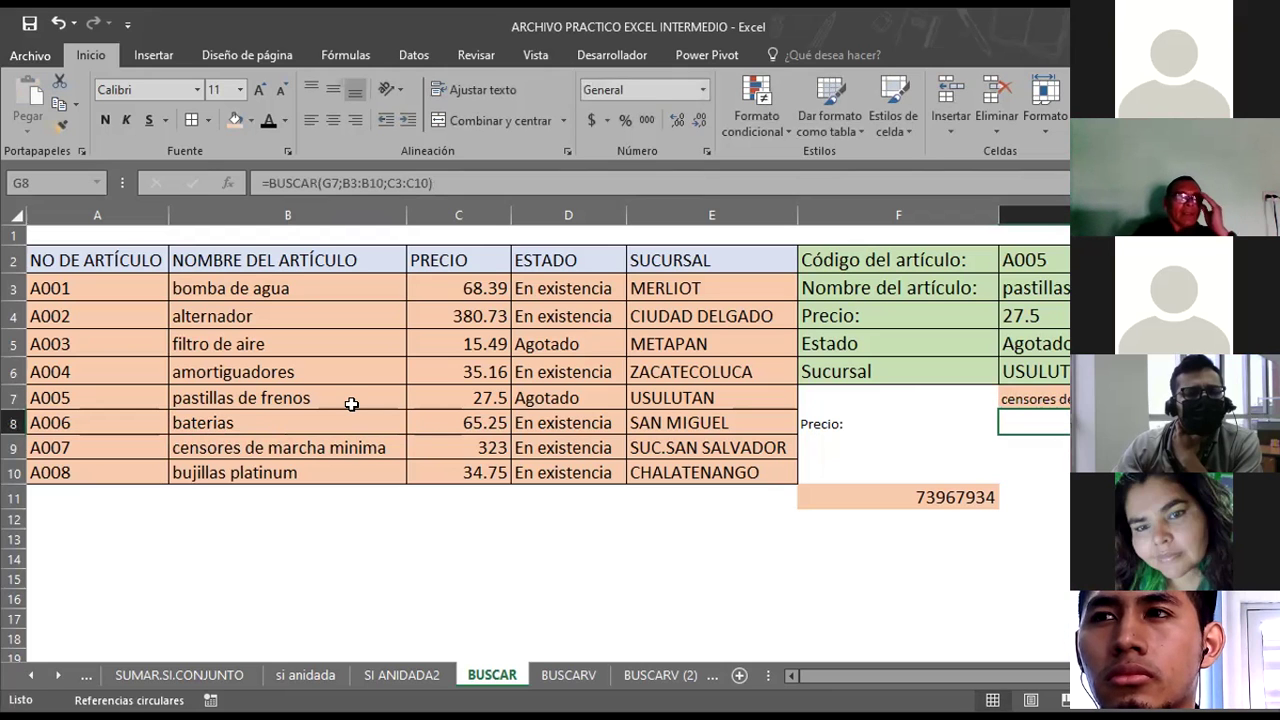
Retype baterias in B8 and re-enter baterias as the G7 lookup value.
left_click(278, 422)
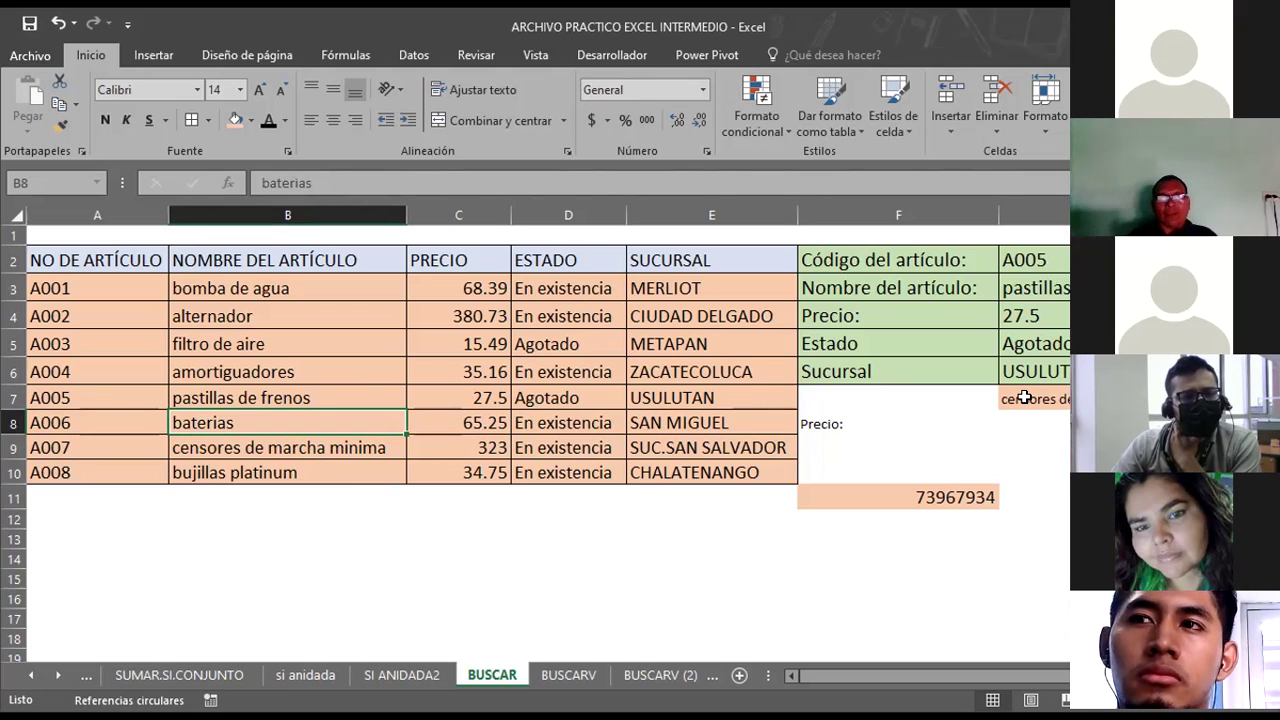
type("baterias")
key("Return")
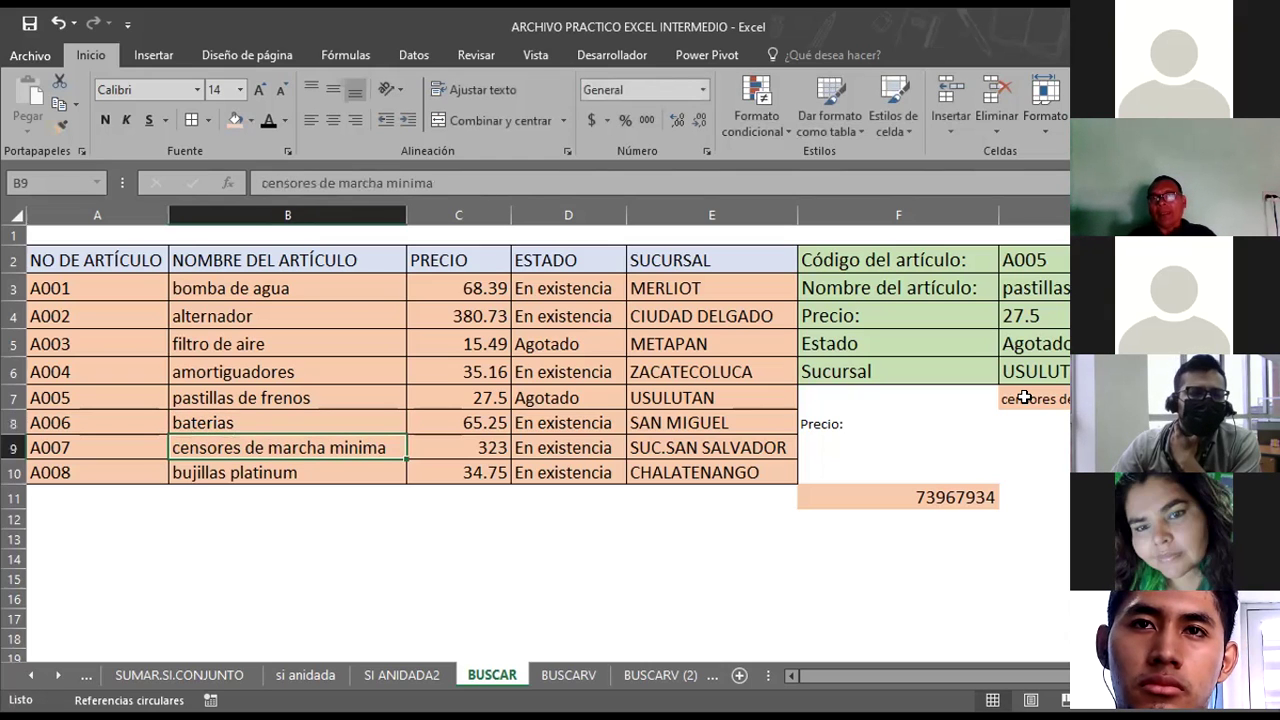
left_click(1025, 398)
type("baterias")
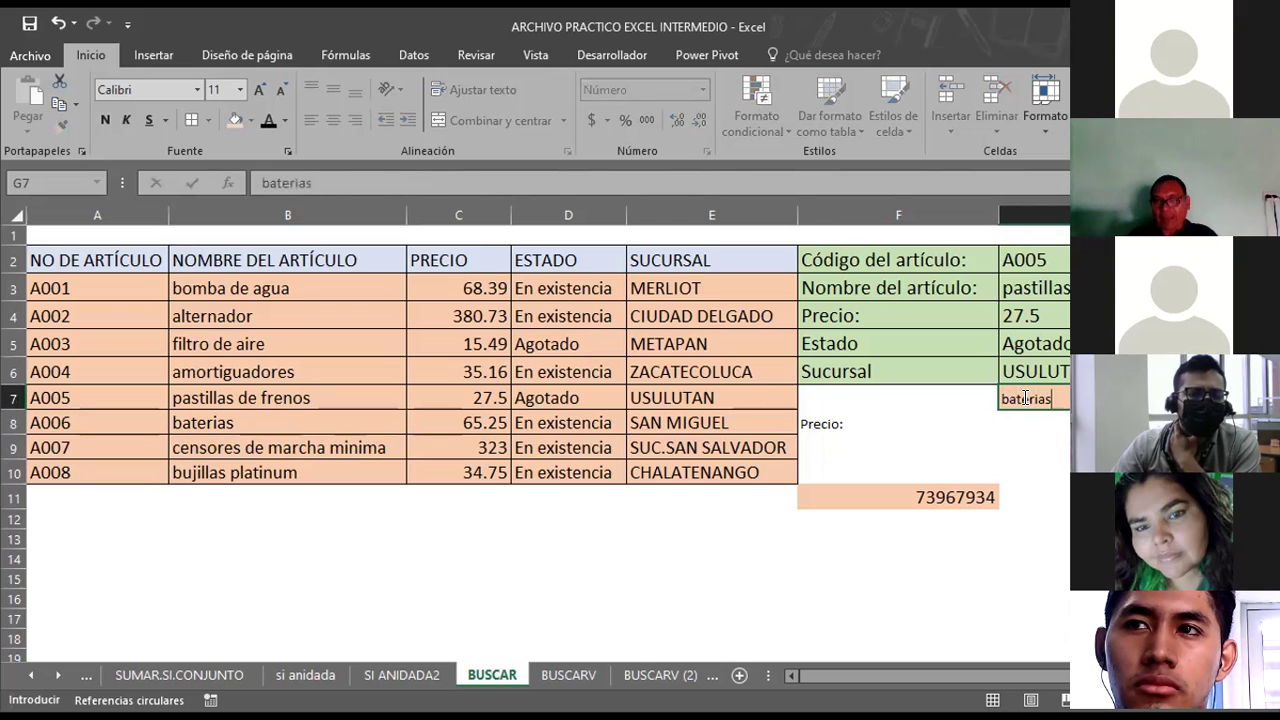
key("Return")
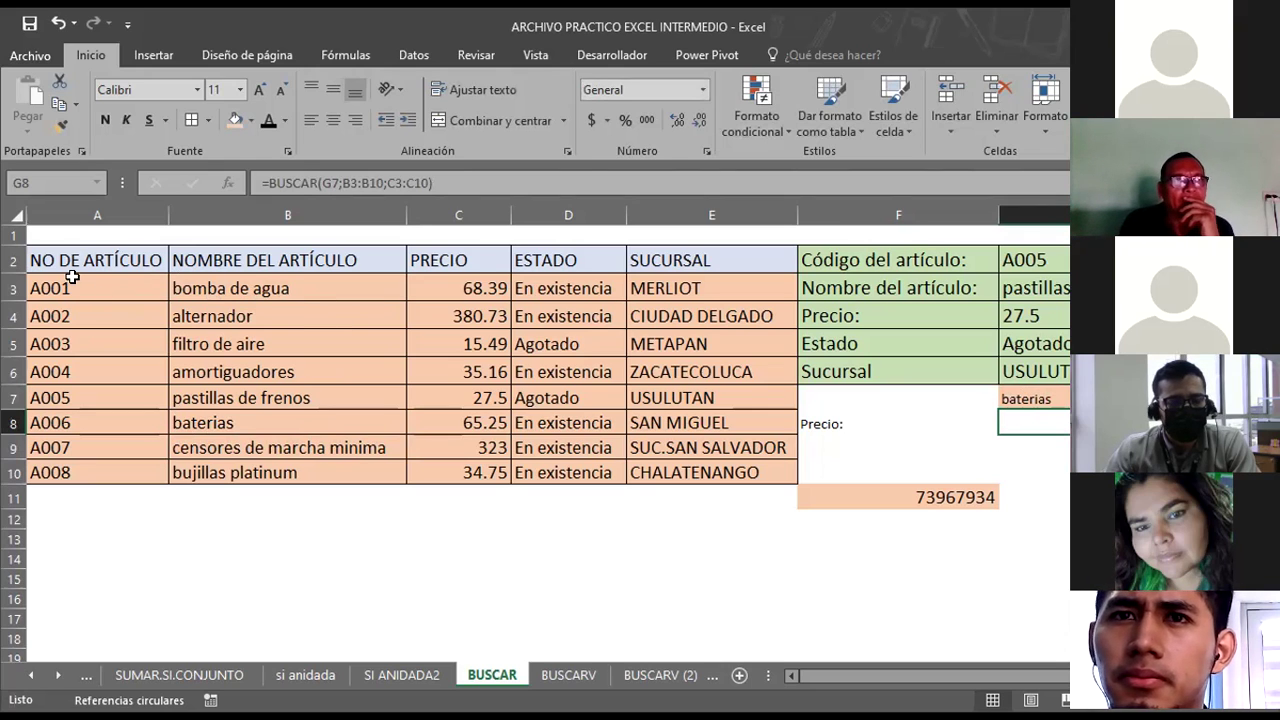
left_click(280, 283)
left_click(439, 278)
left_click(280, 288)
left_click(440, 280)
left_click(283, 283)
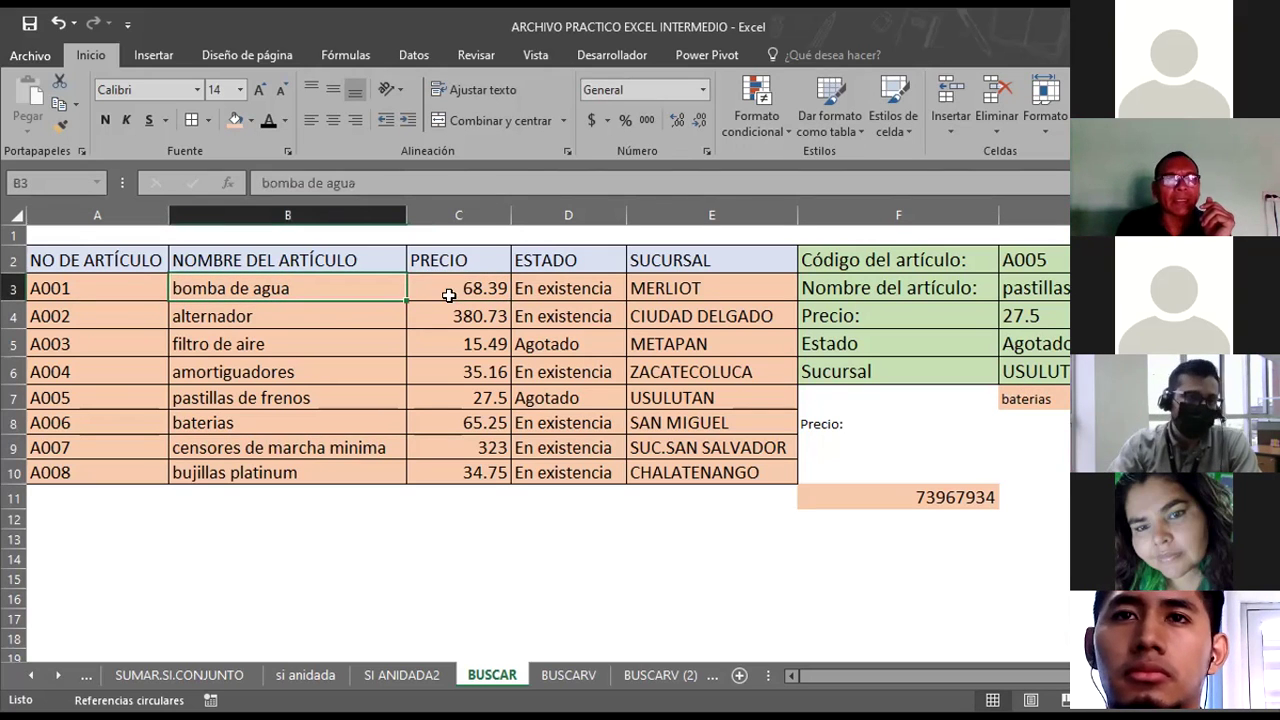
right_click(294, 285)
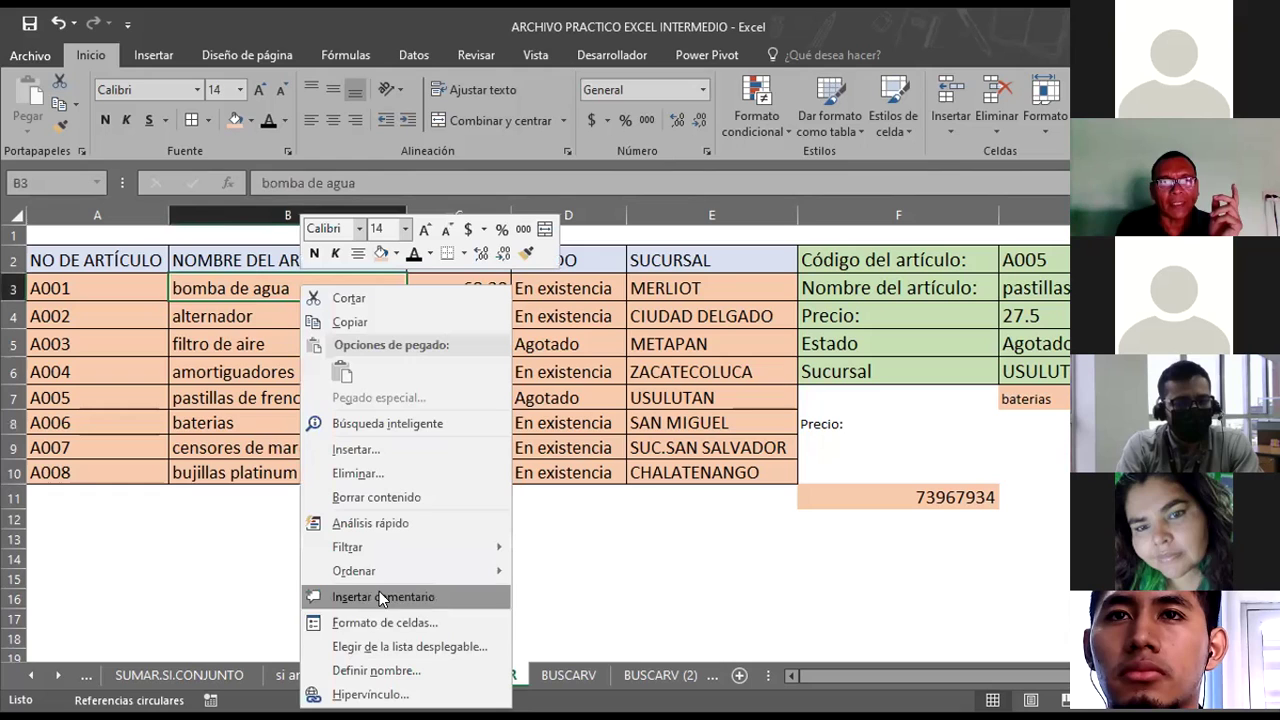
left_click(388, 620)
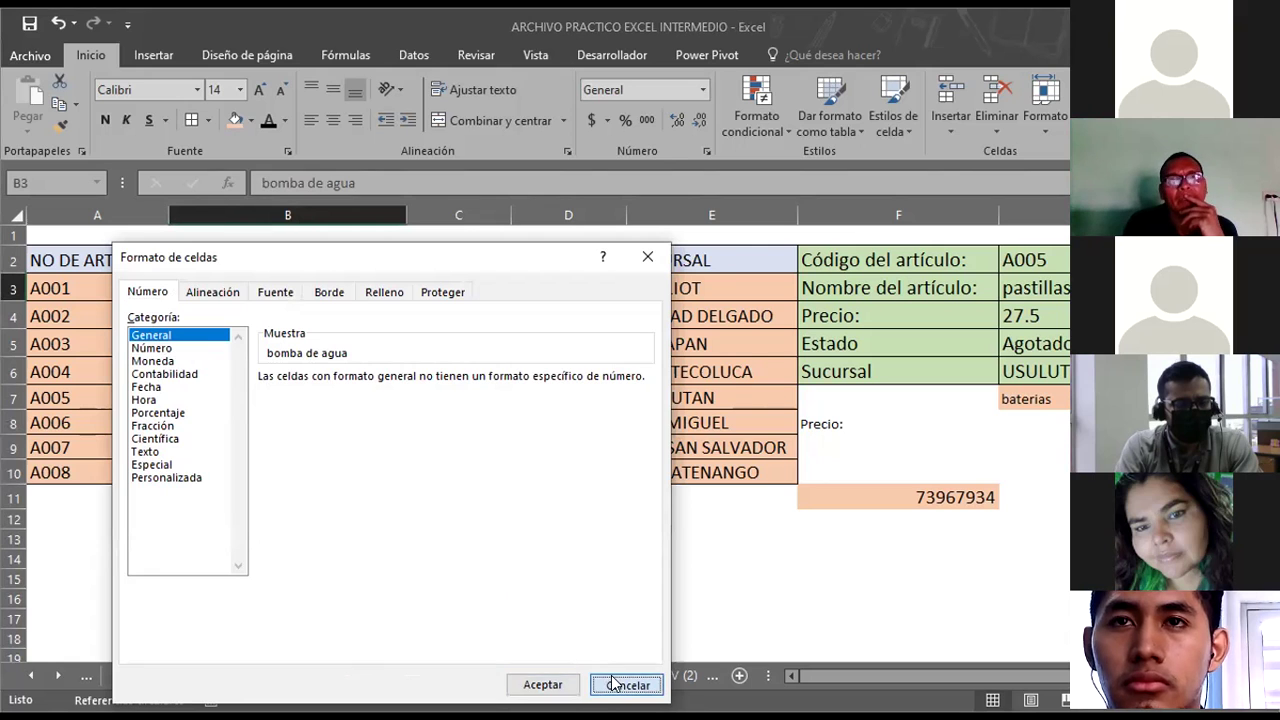
left_click(627, 684)
left_click(223, 418)
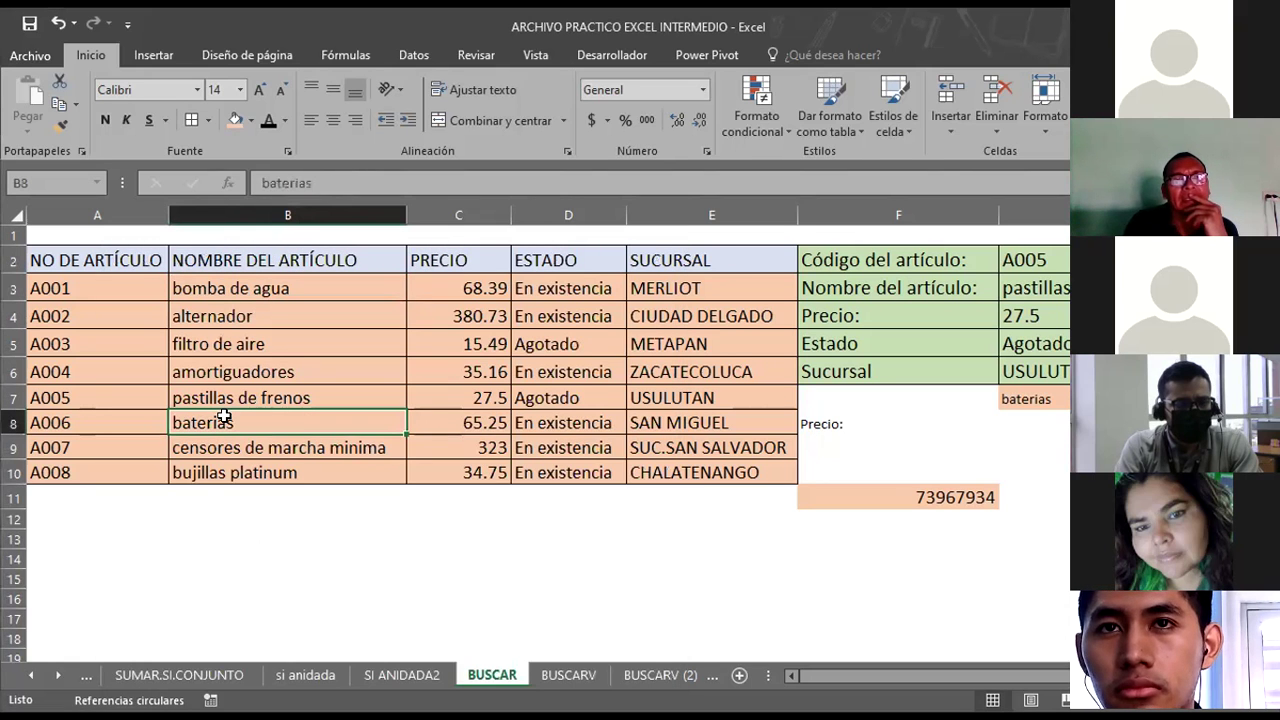
right_click(226, 422)
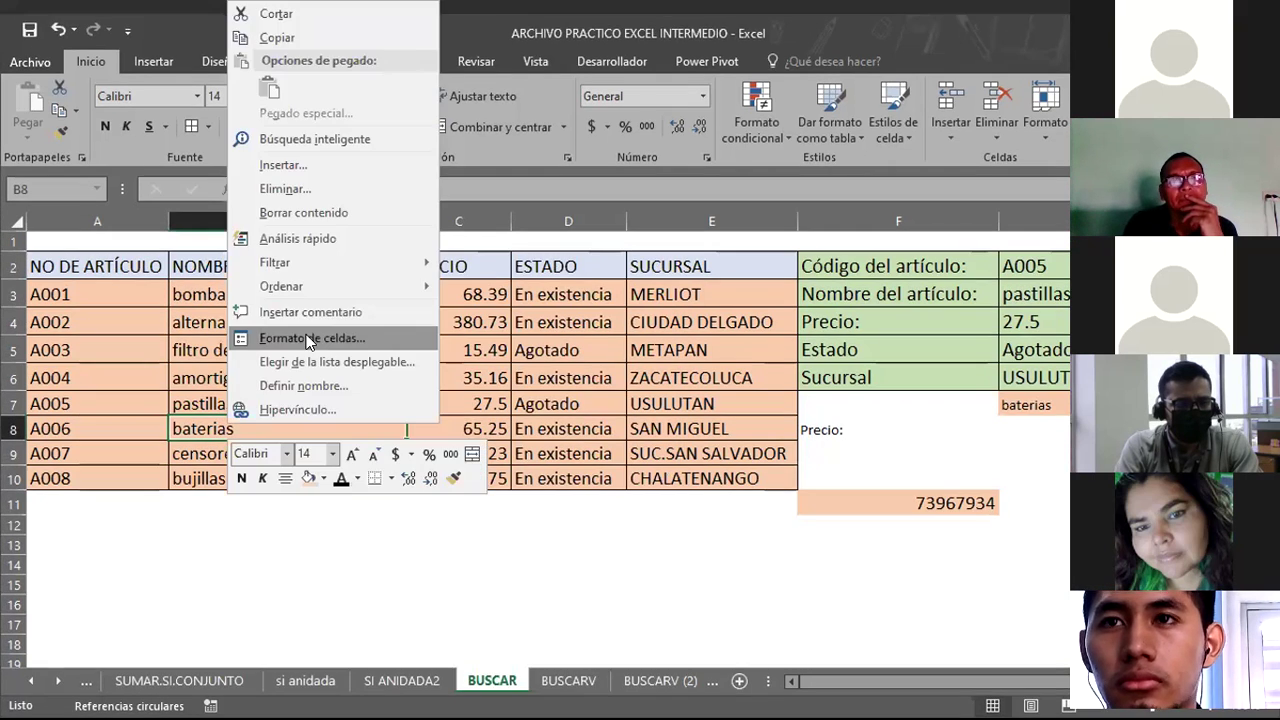
left_click(309, 340)
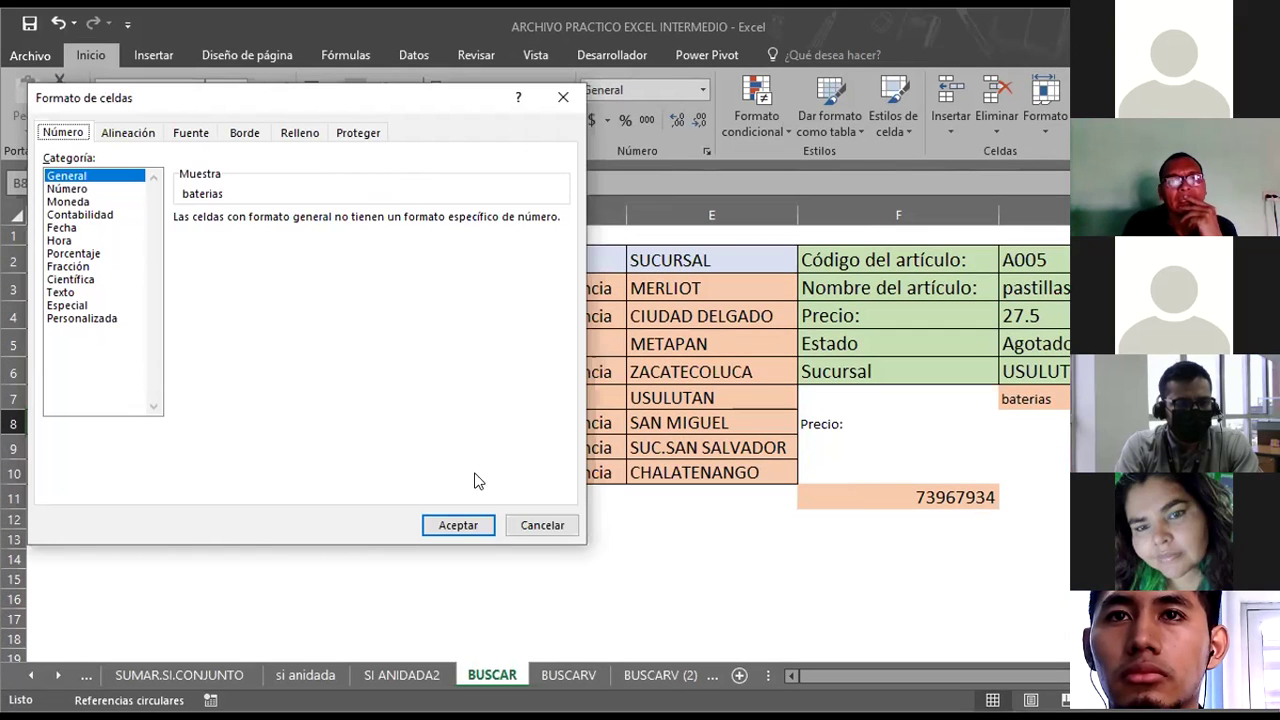
left_click(542, 527)
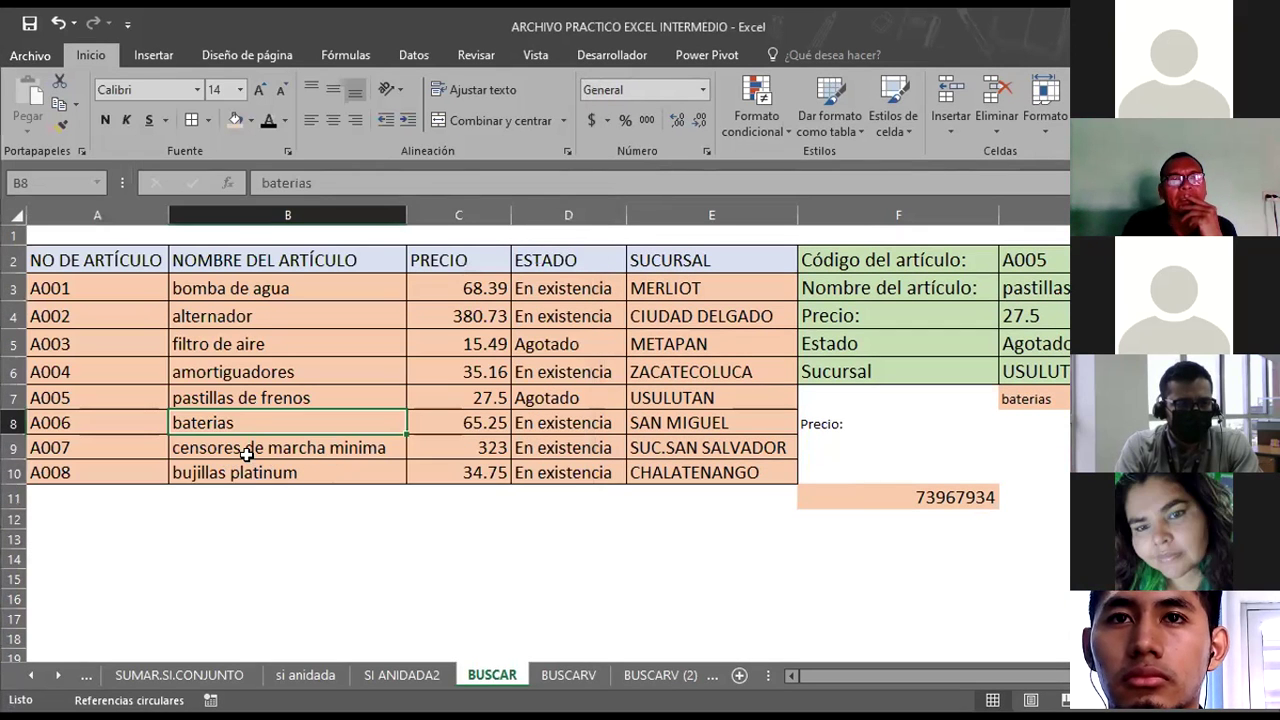
left_click(248, 452)
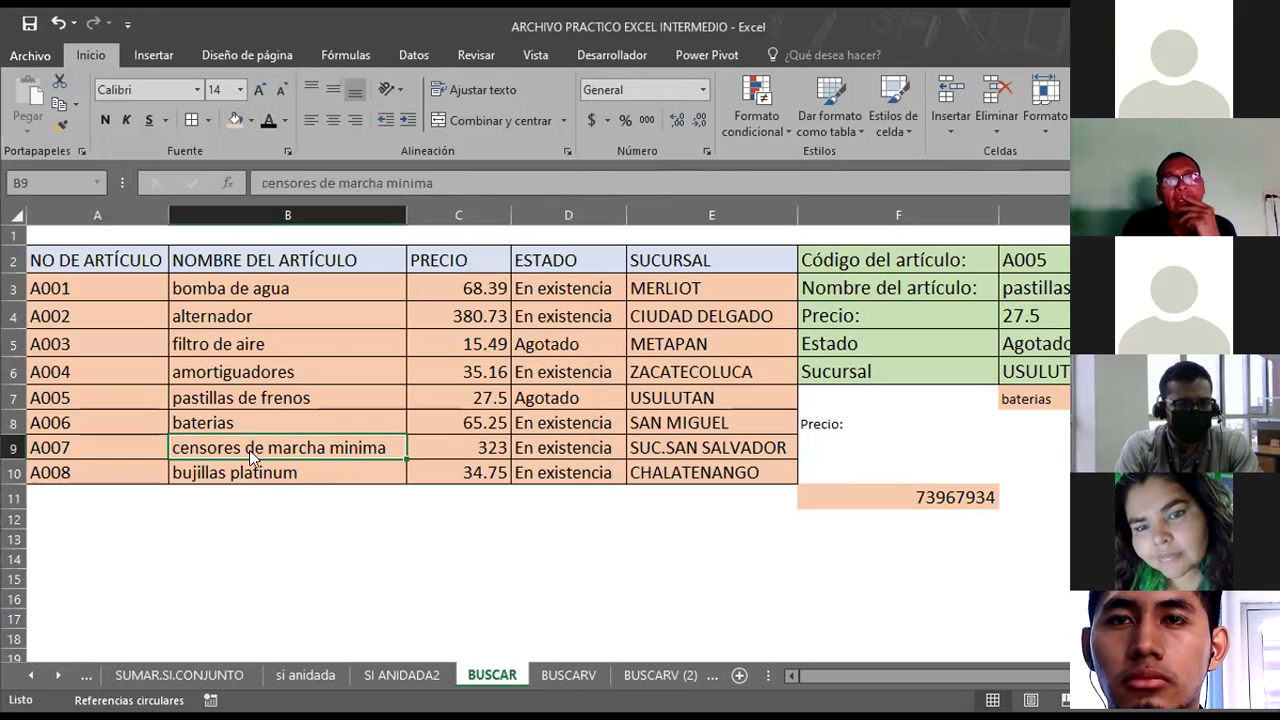
right_click(249, 450)
left_click(349, 364)
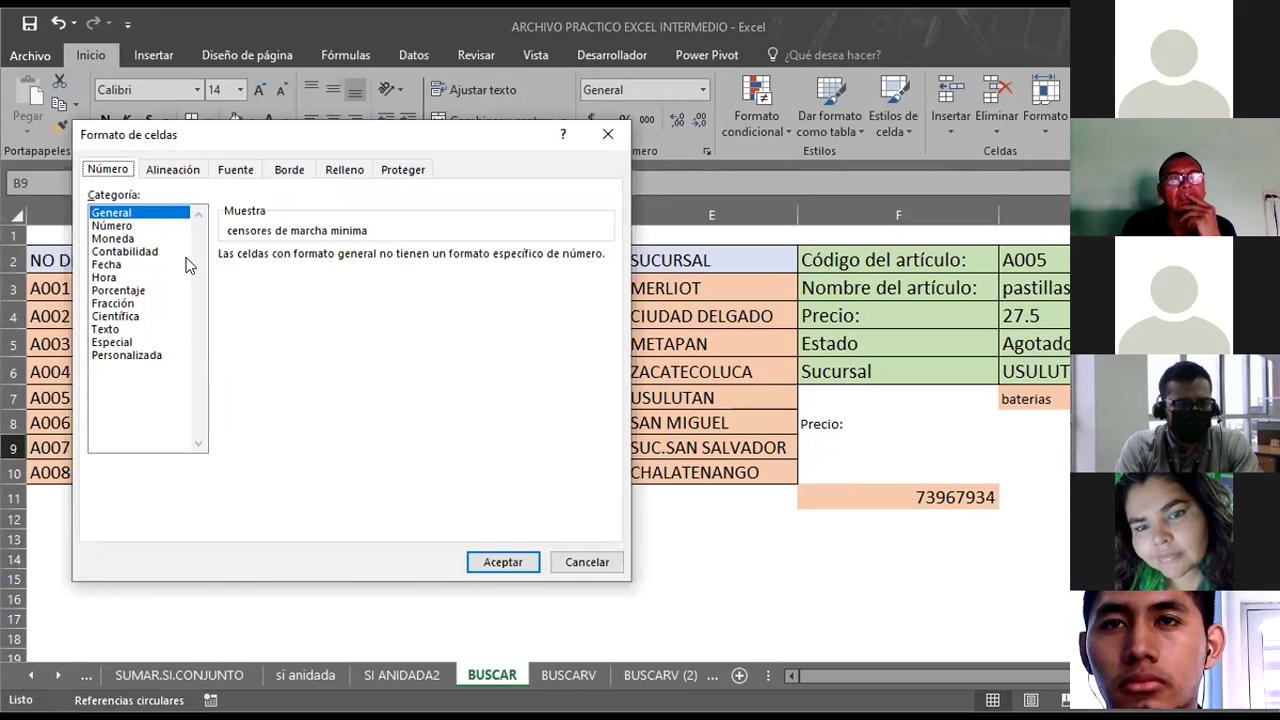
left_click(588, 560)
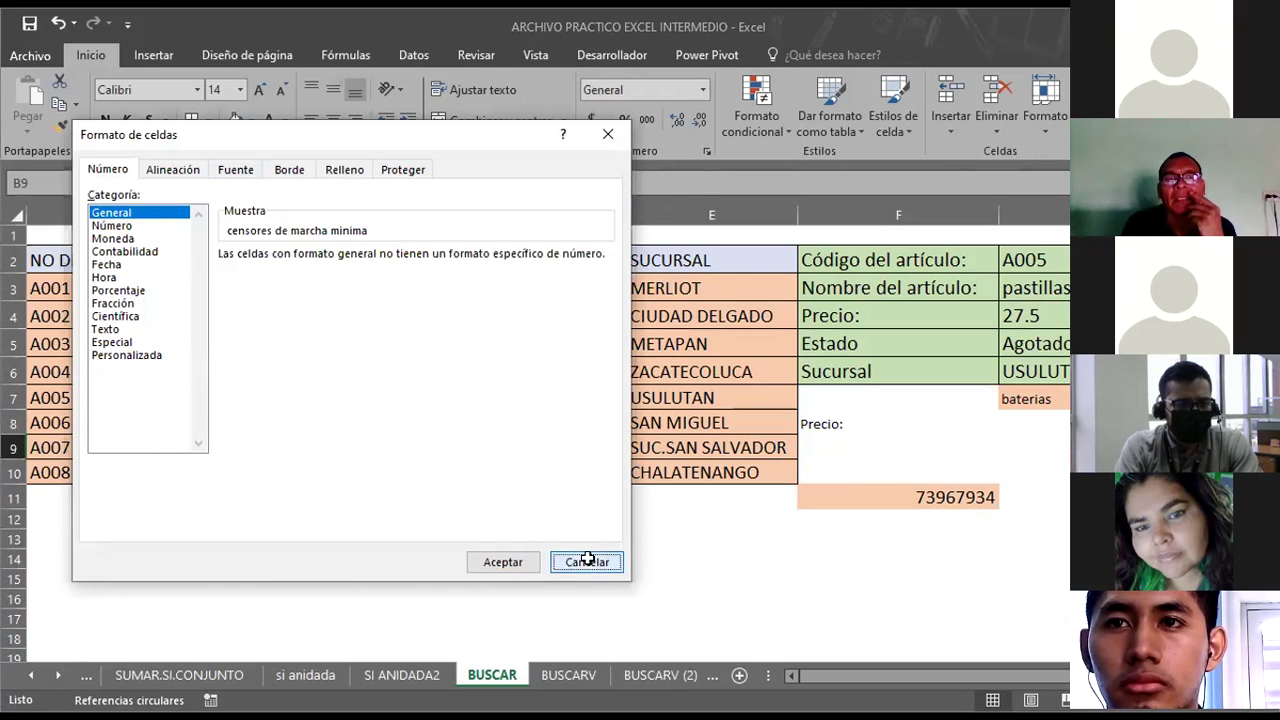
left_click(262, 370)
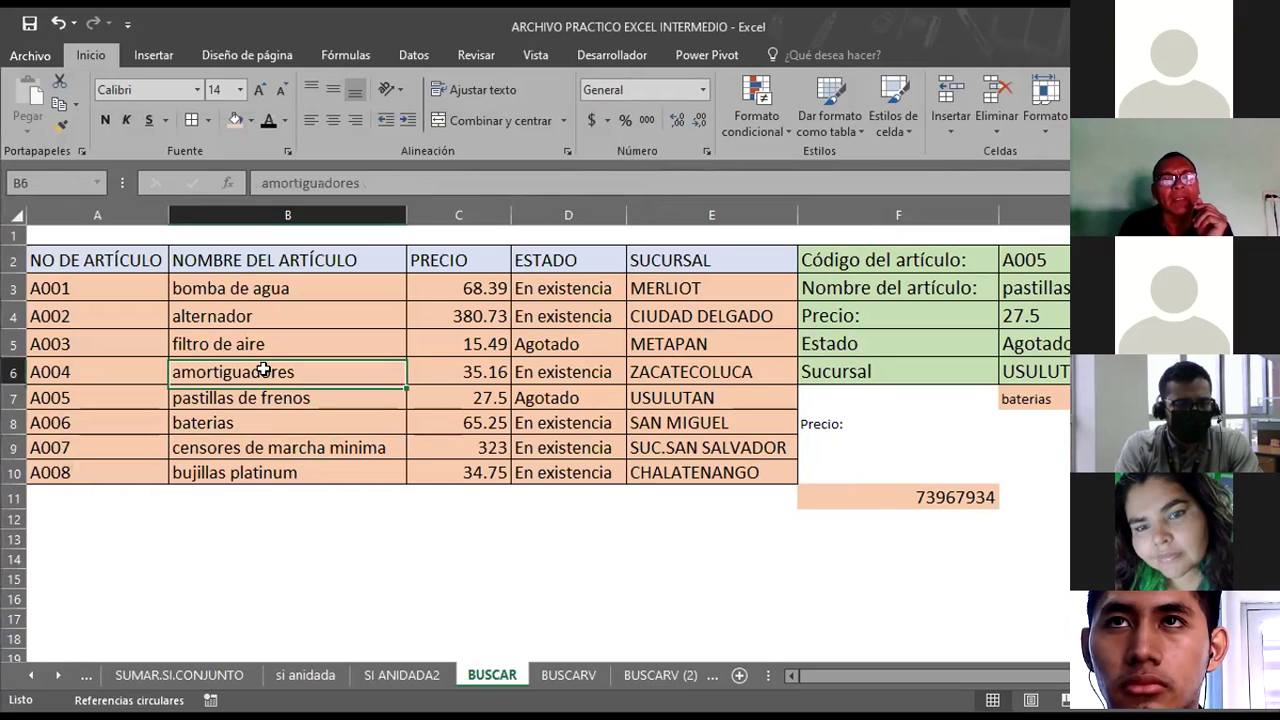
left_click(459, 423)
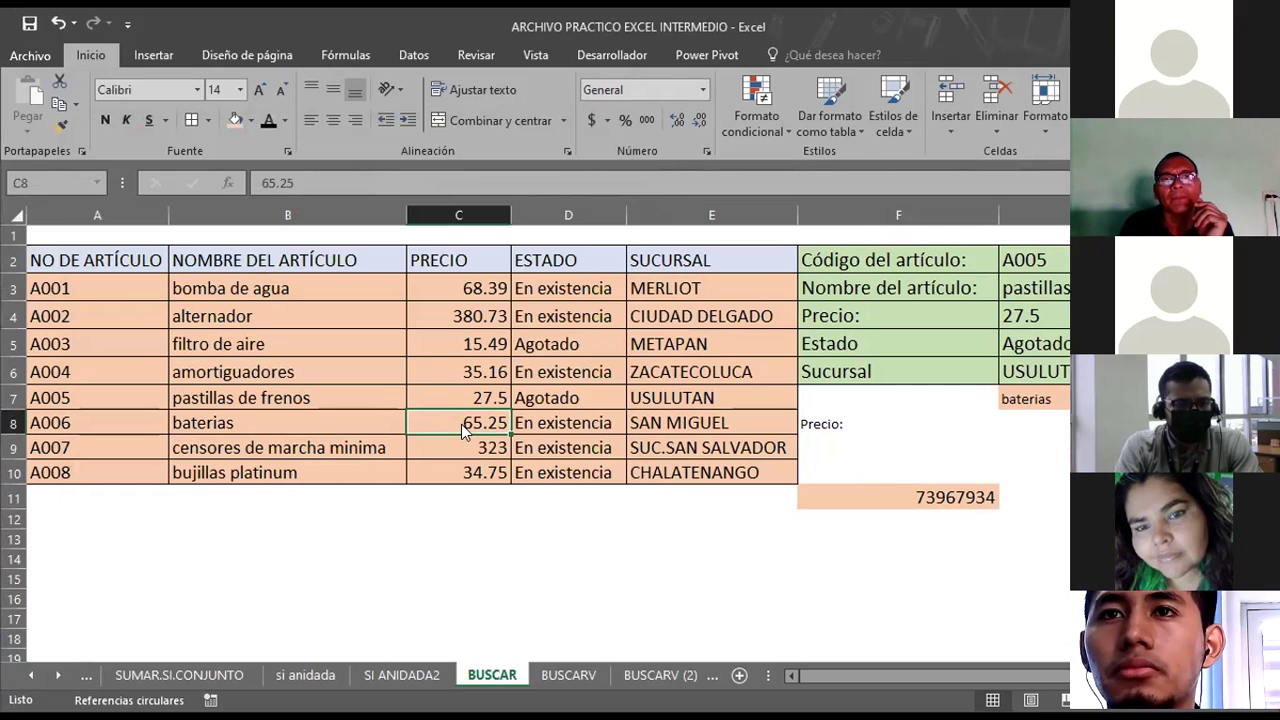
right_click(461, 424)
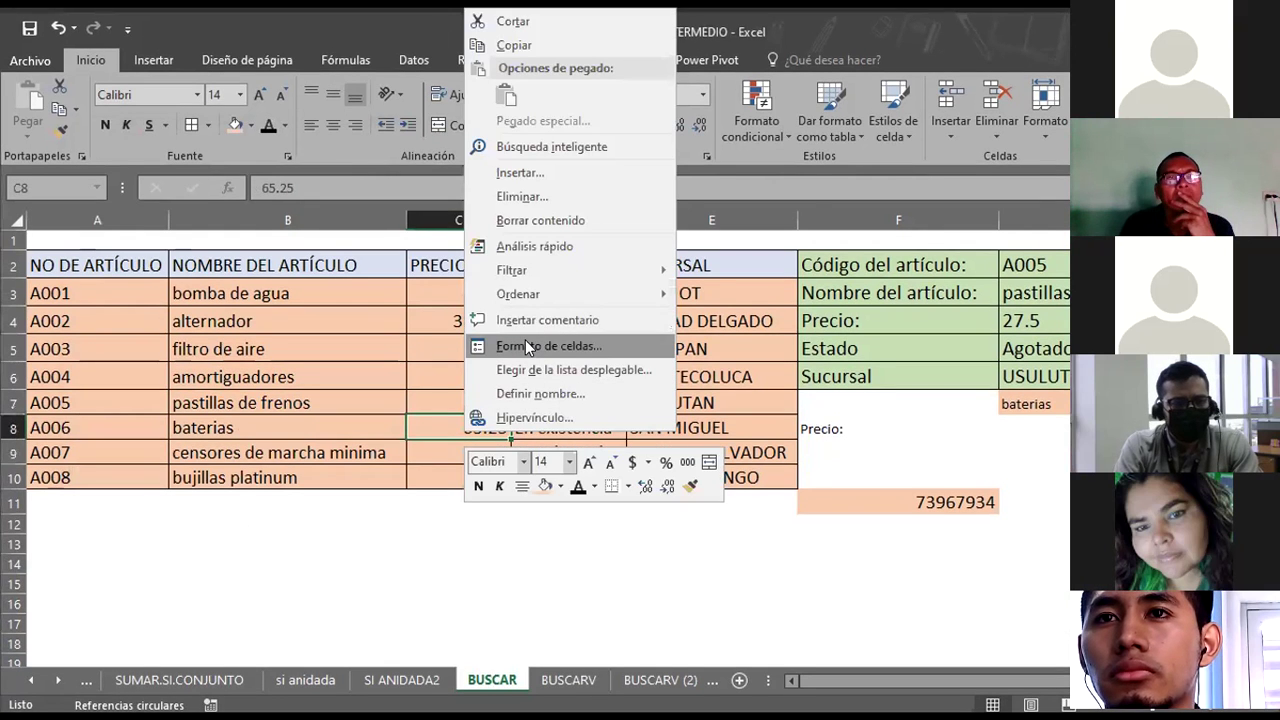
left_click(525, 343)
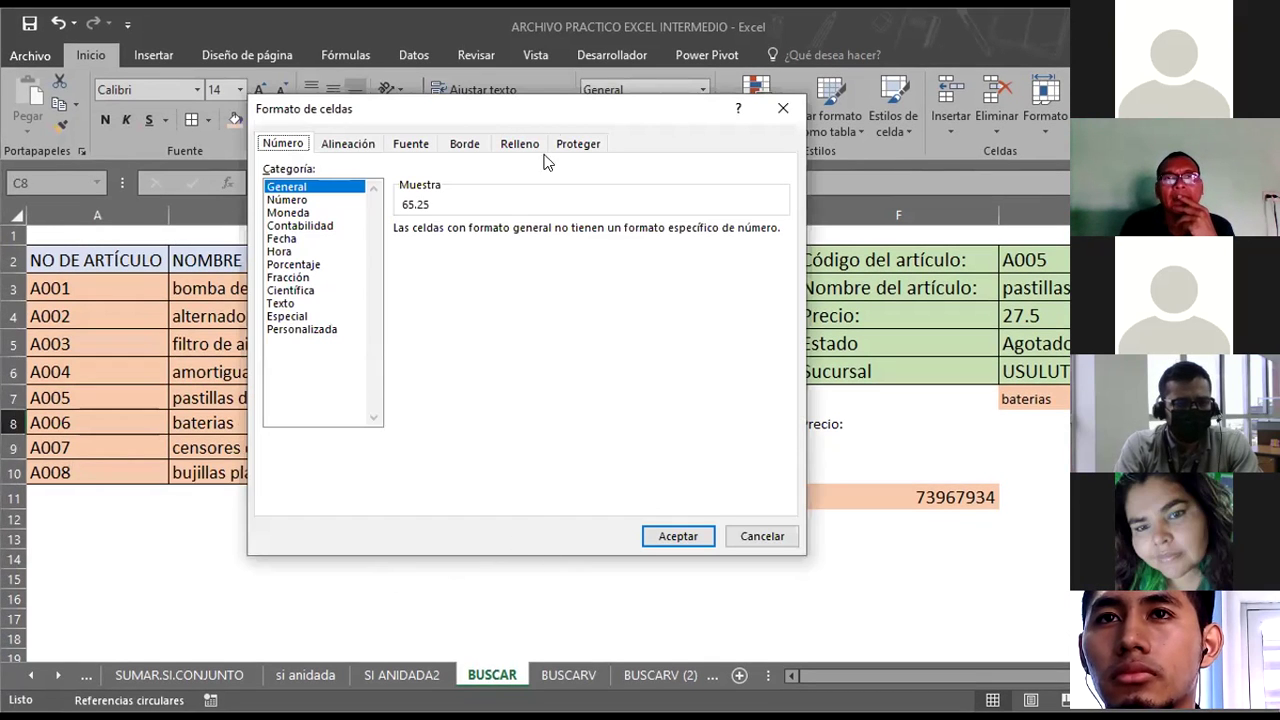
left_click_drag(557, 111, 392, 111)
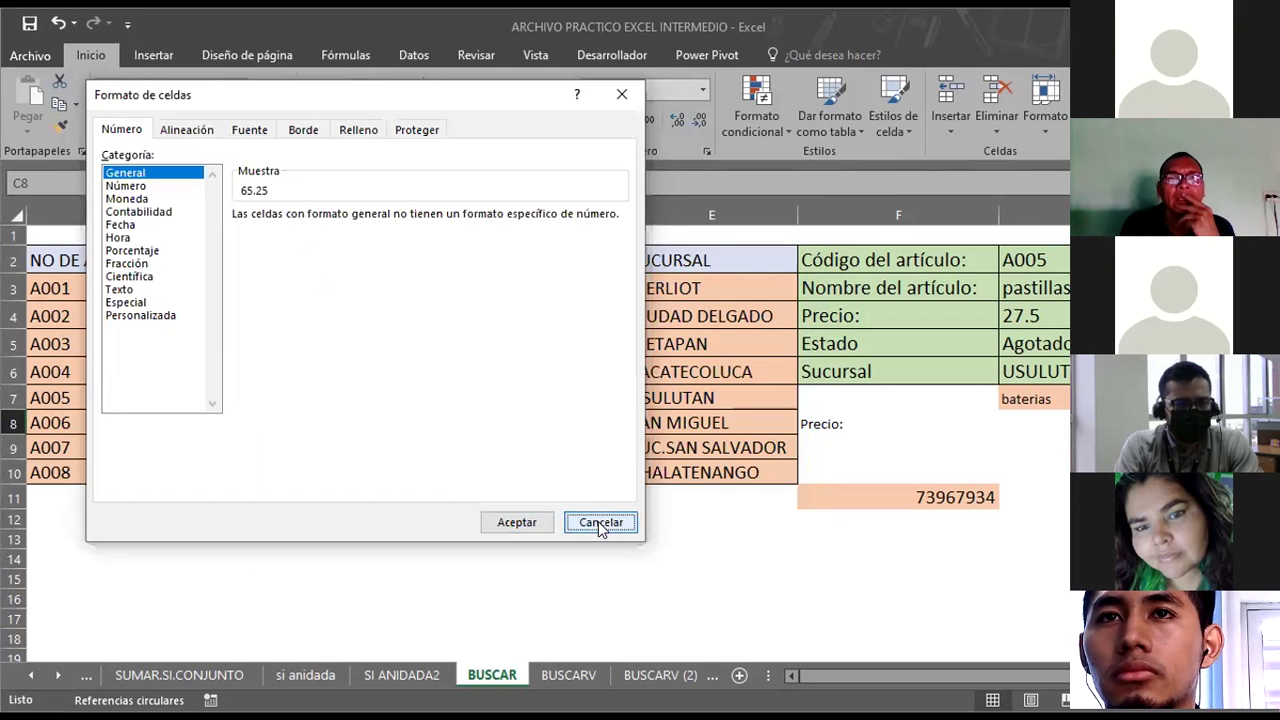
left_click(599, 523)
left_click_drag(456, 292, 458, 472)
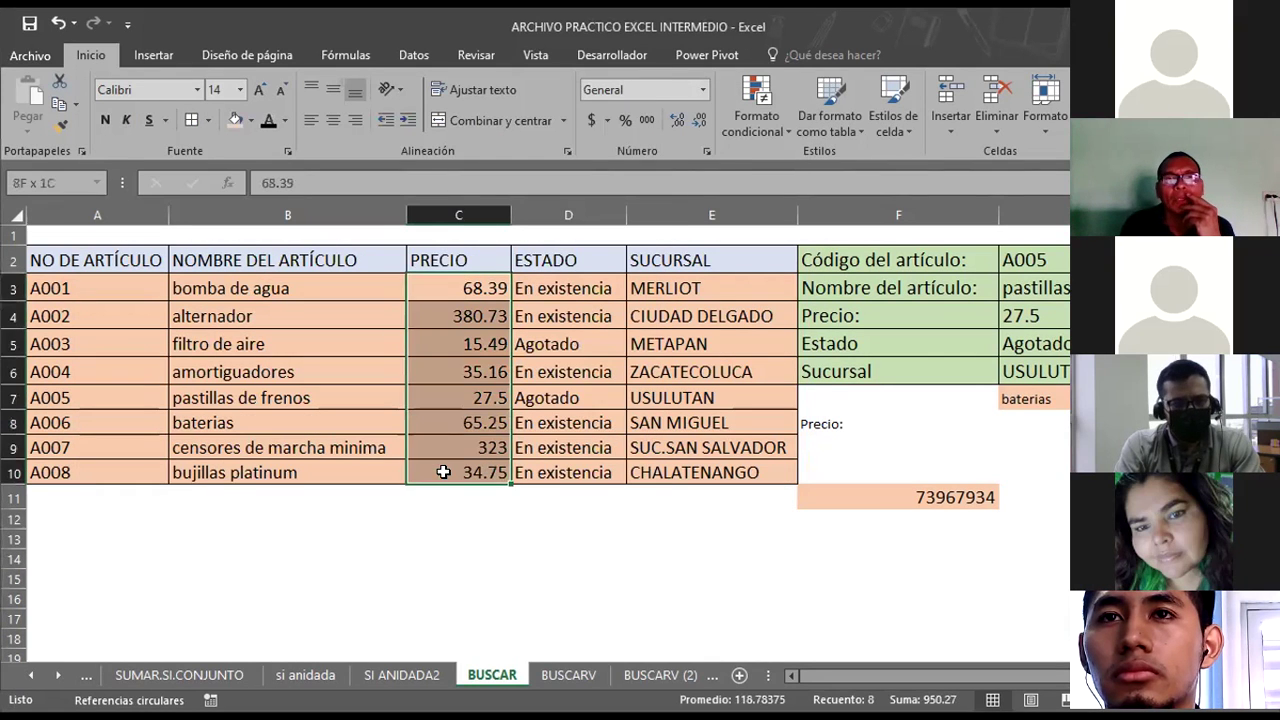
Apply Moneda currency format with $ to the prices in C3:C10.
right_click(433, 294)
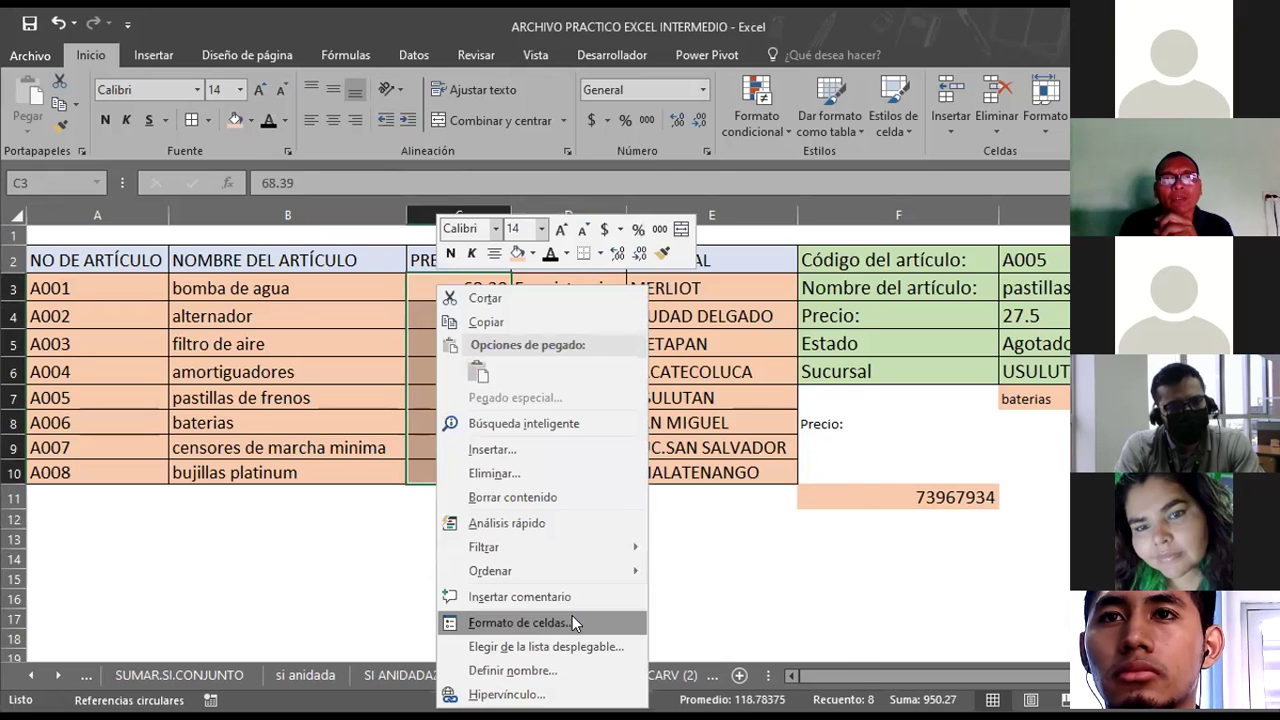
left_click(572, 617)
left_click(335, 361)
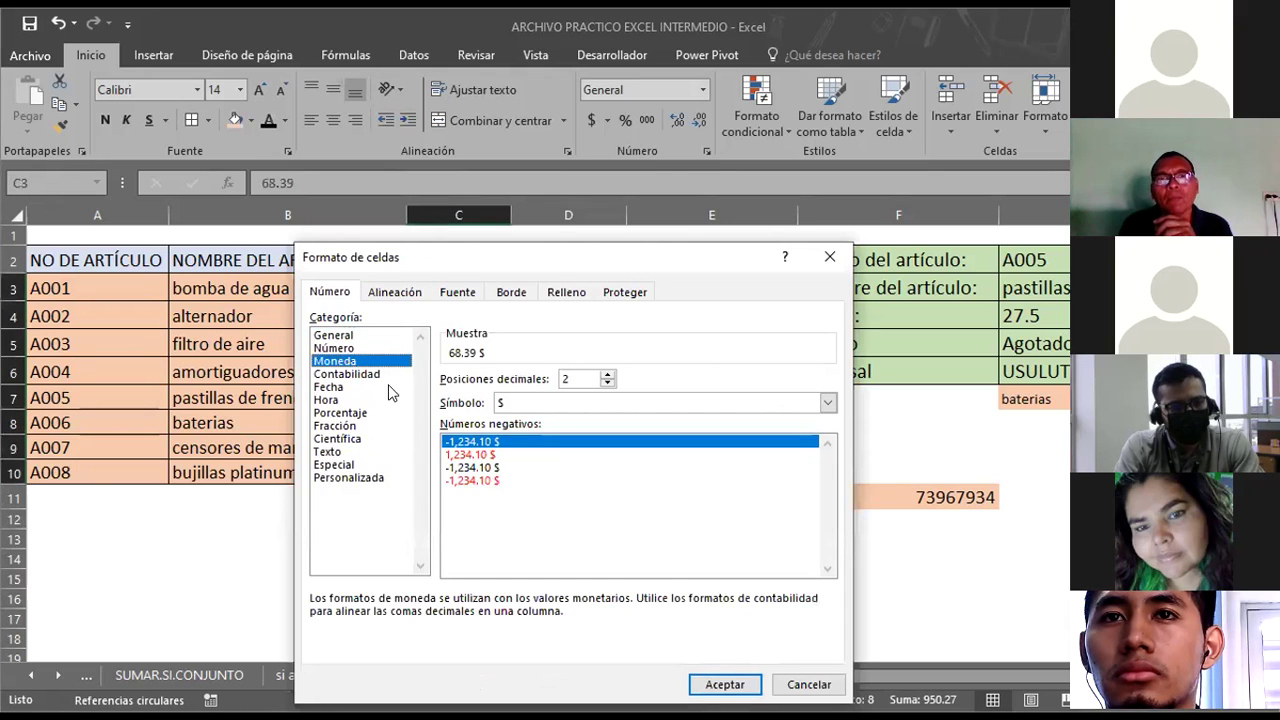
left_click(722, 684)
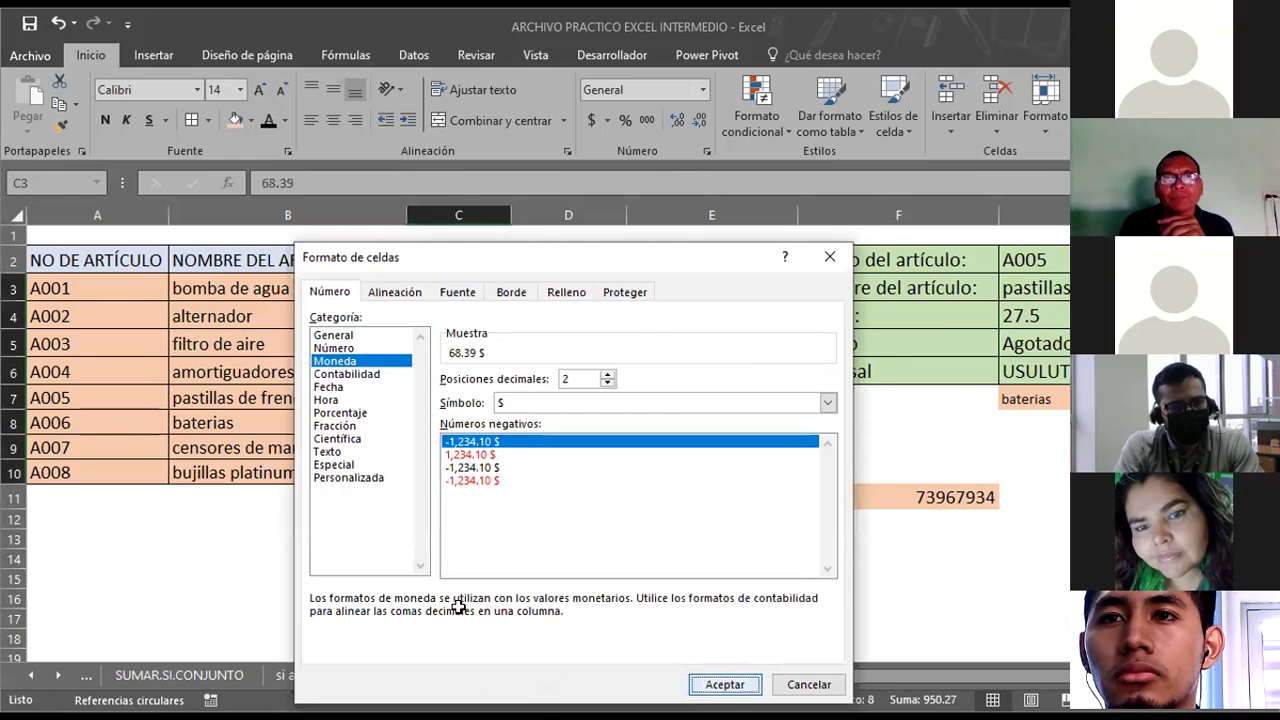
left_click_drag(445, 518, 436, 584)
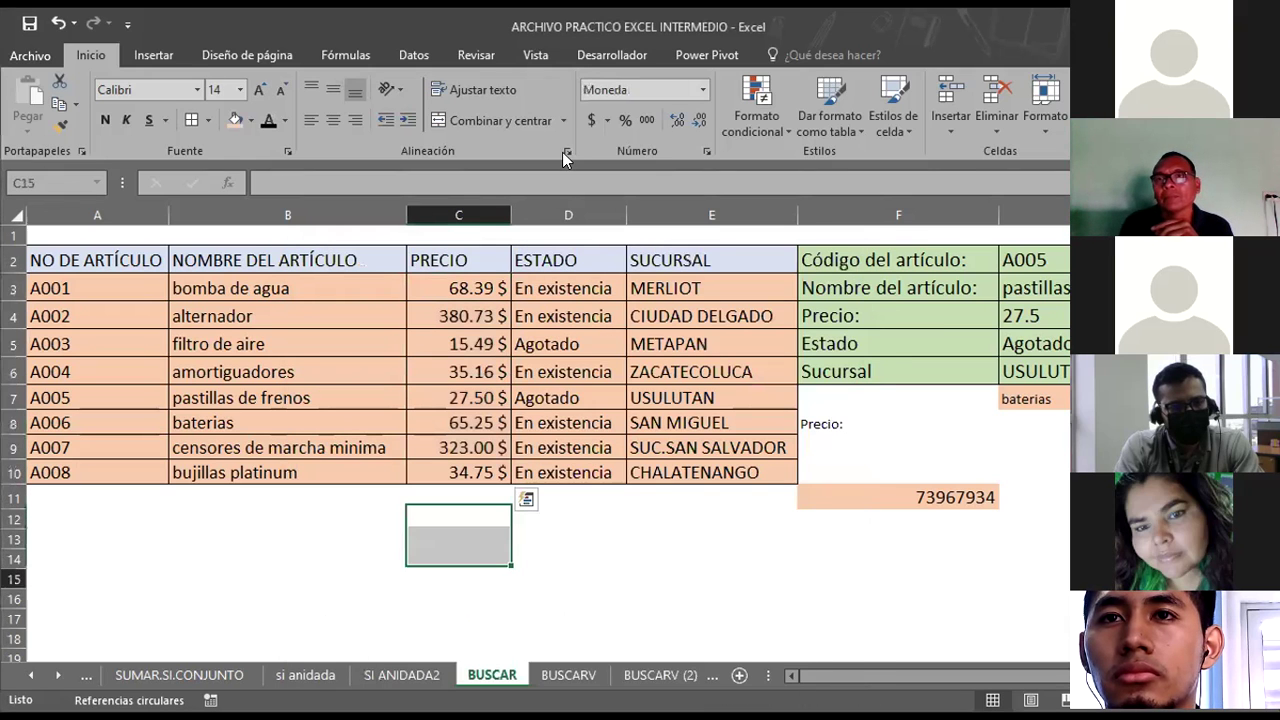
left_click(1034, 423)
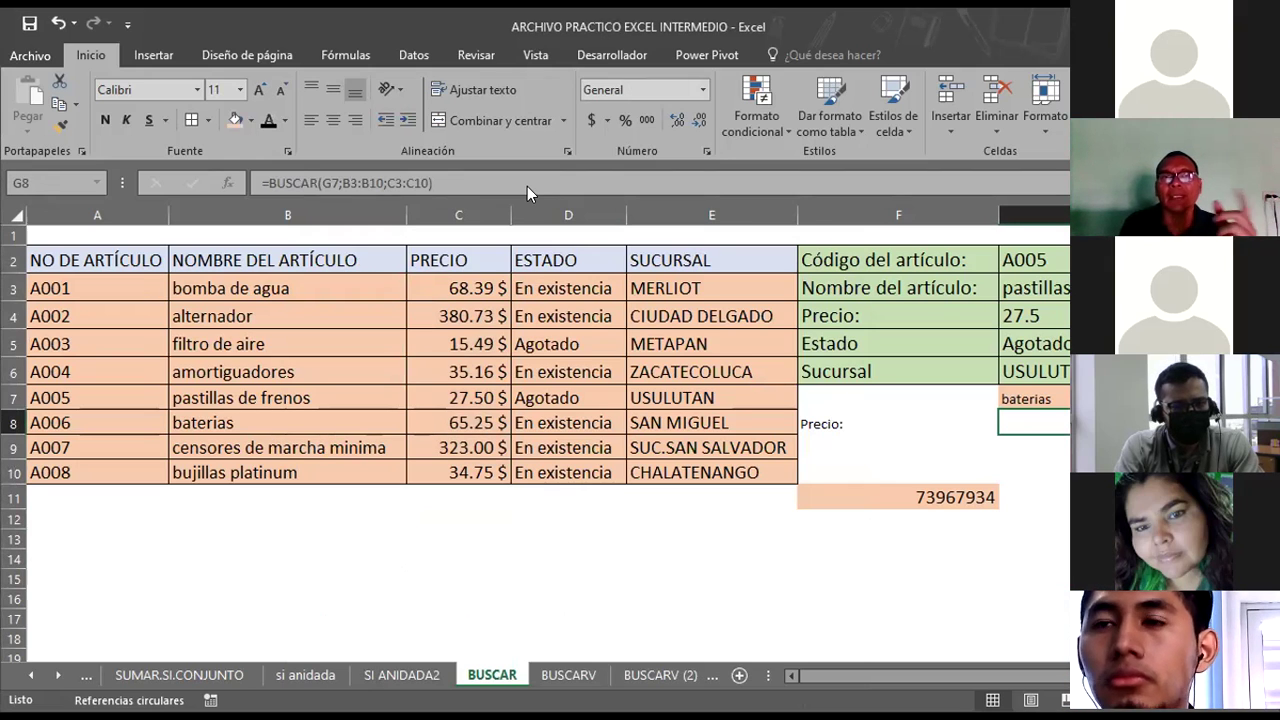
Enter baterias as the lookup item in G7.
left_click(1064, 396)
type("bateria")
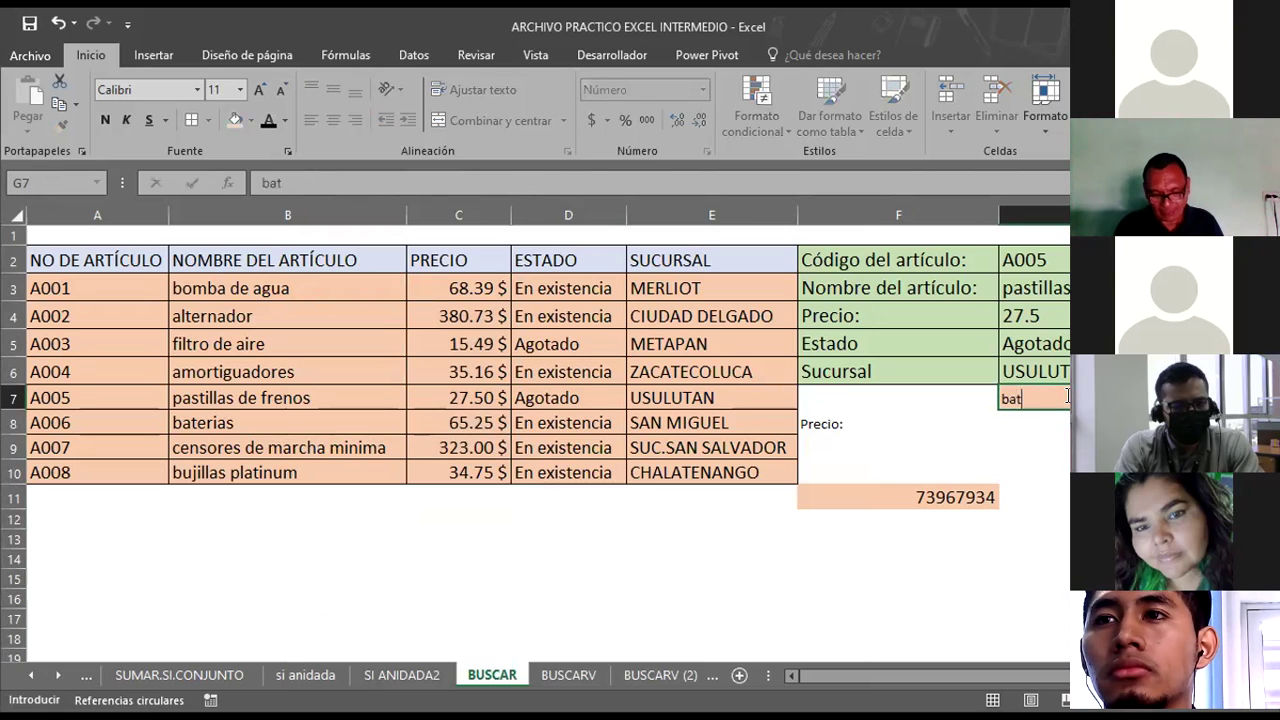
type("s")
key("Return")
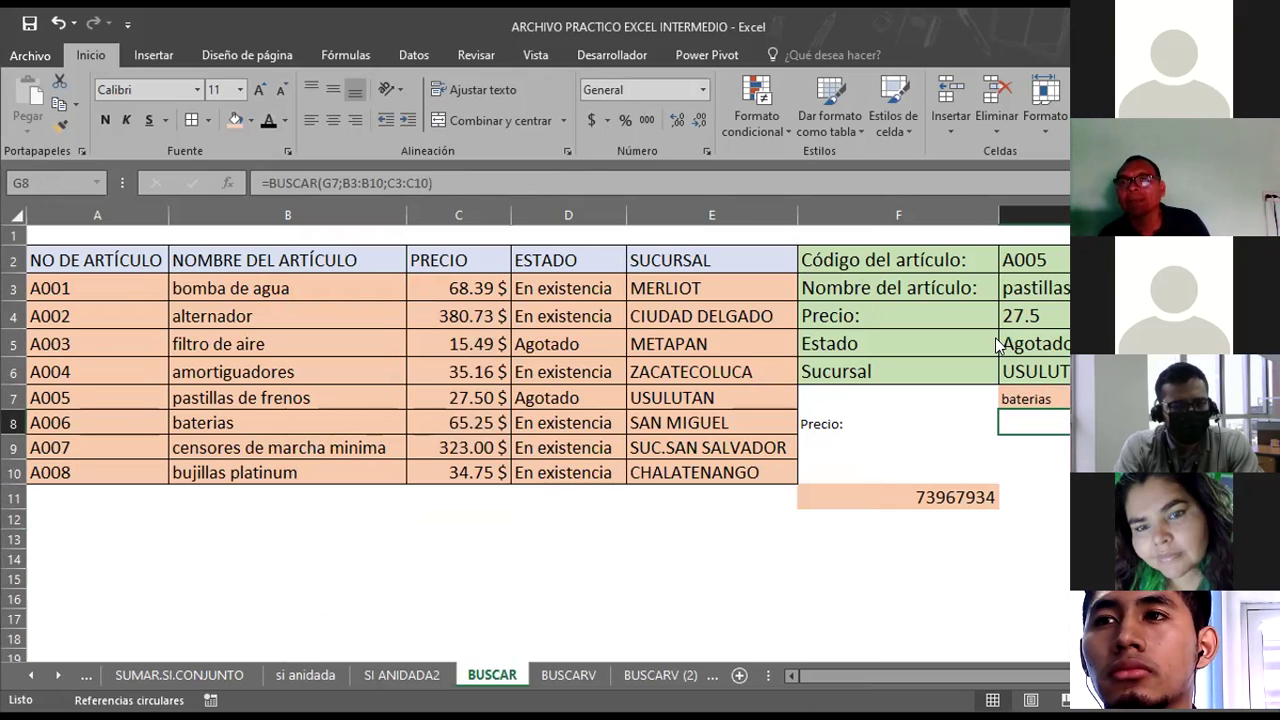
Give the G8 lookup result Moneda currency format with $ and 2 decimals.
key("ctrl+1")
left_click(762, 214)
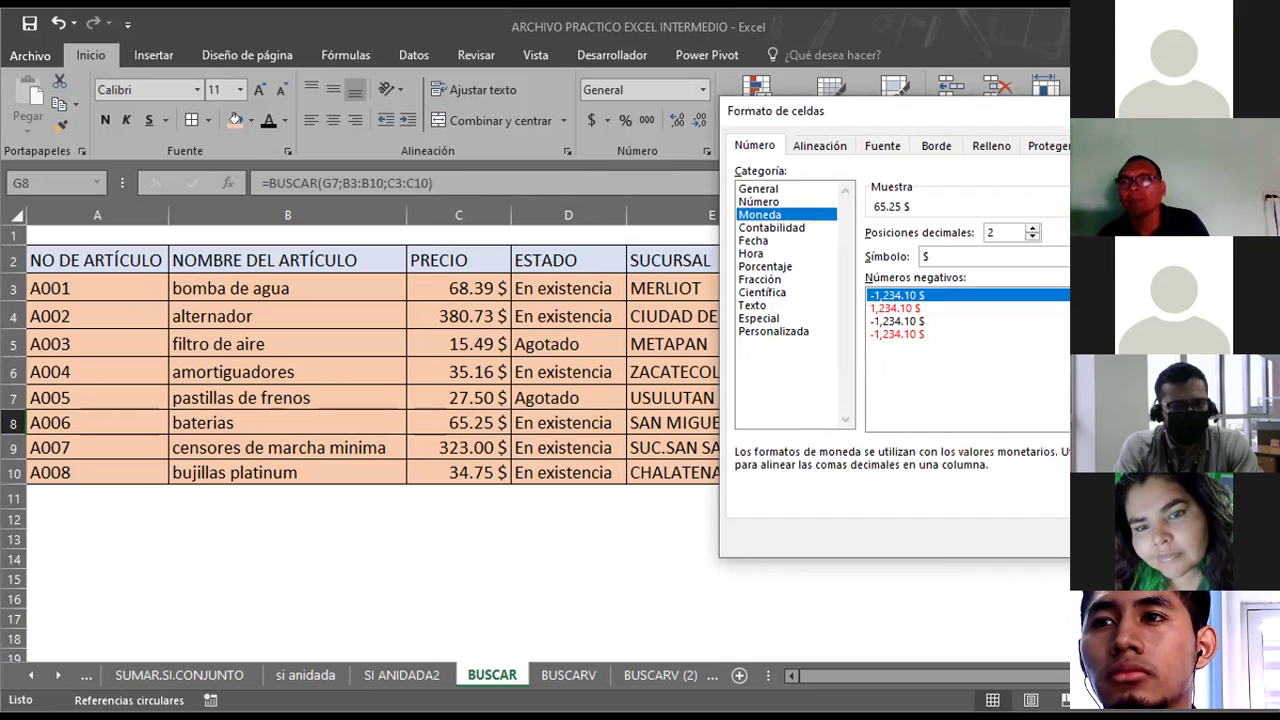
key("Return")
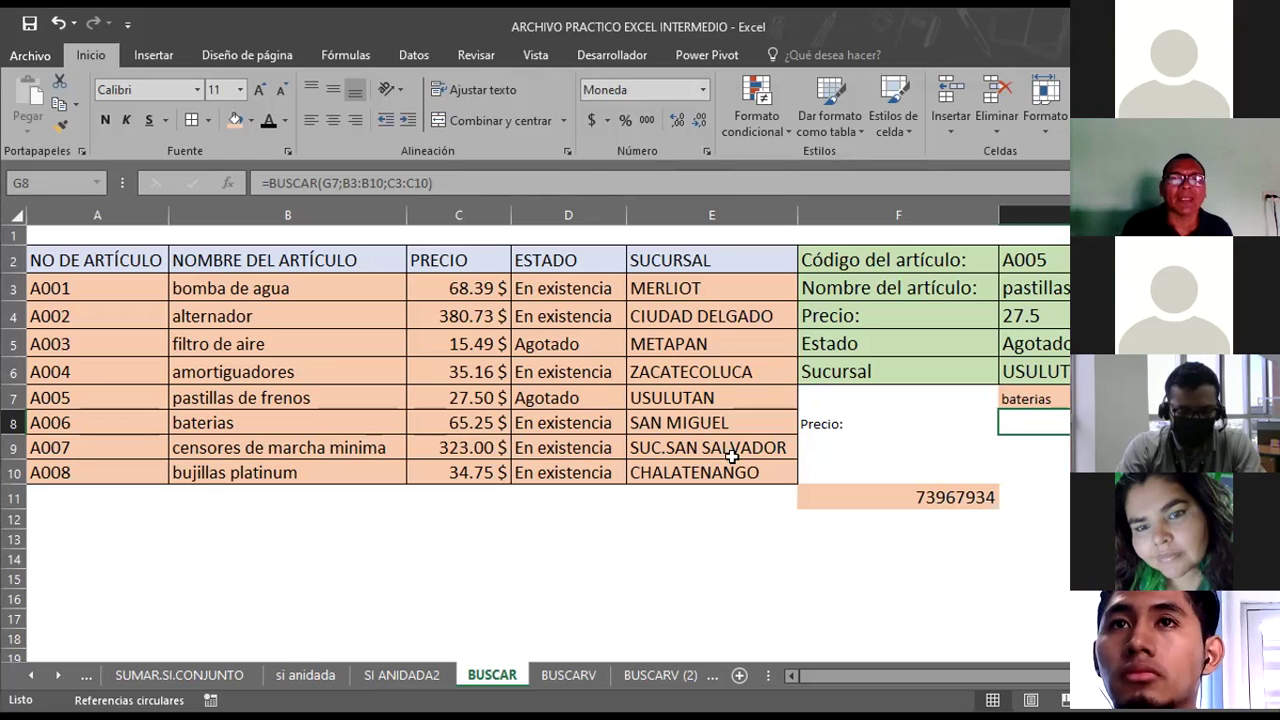
left_click(108, 512)
scroll(108, 510, "down", 2)
scroll(108, 510, "down", 3)
scroll(108, 510, "down", 7)
left_click(231, 421)
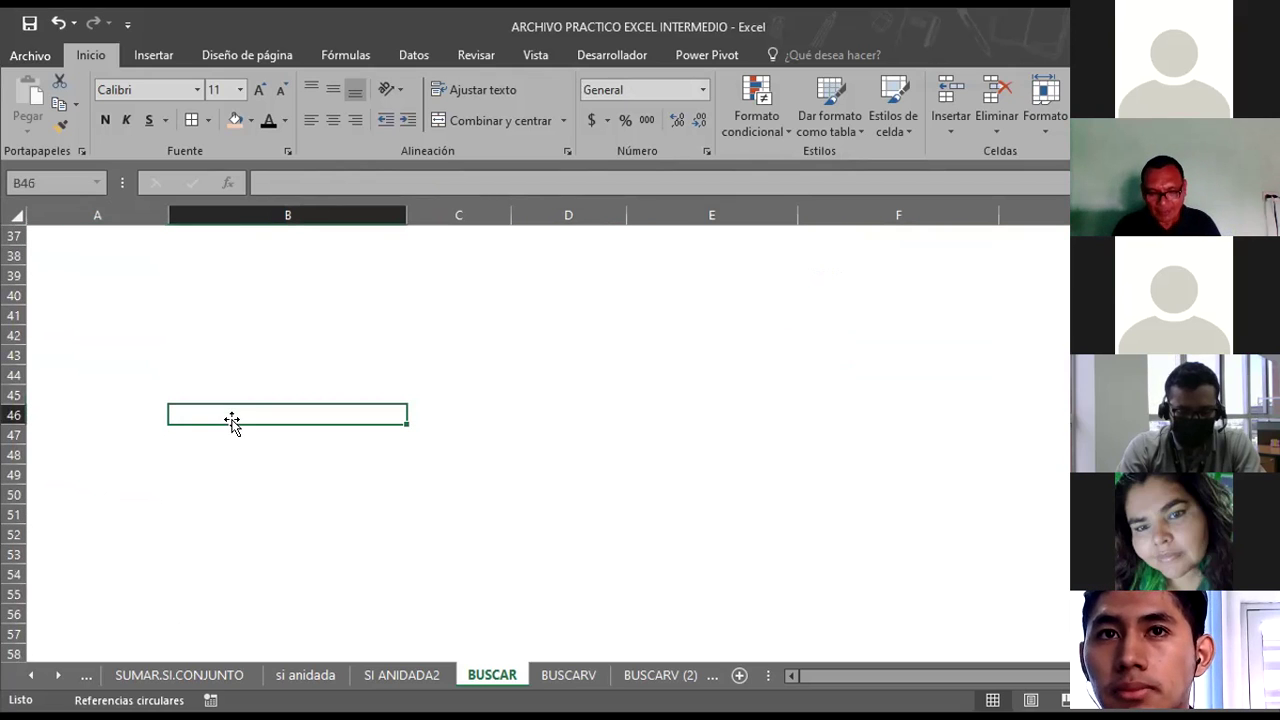
key("F5")
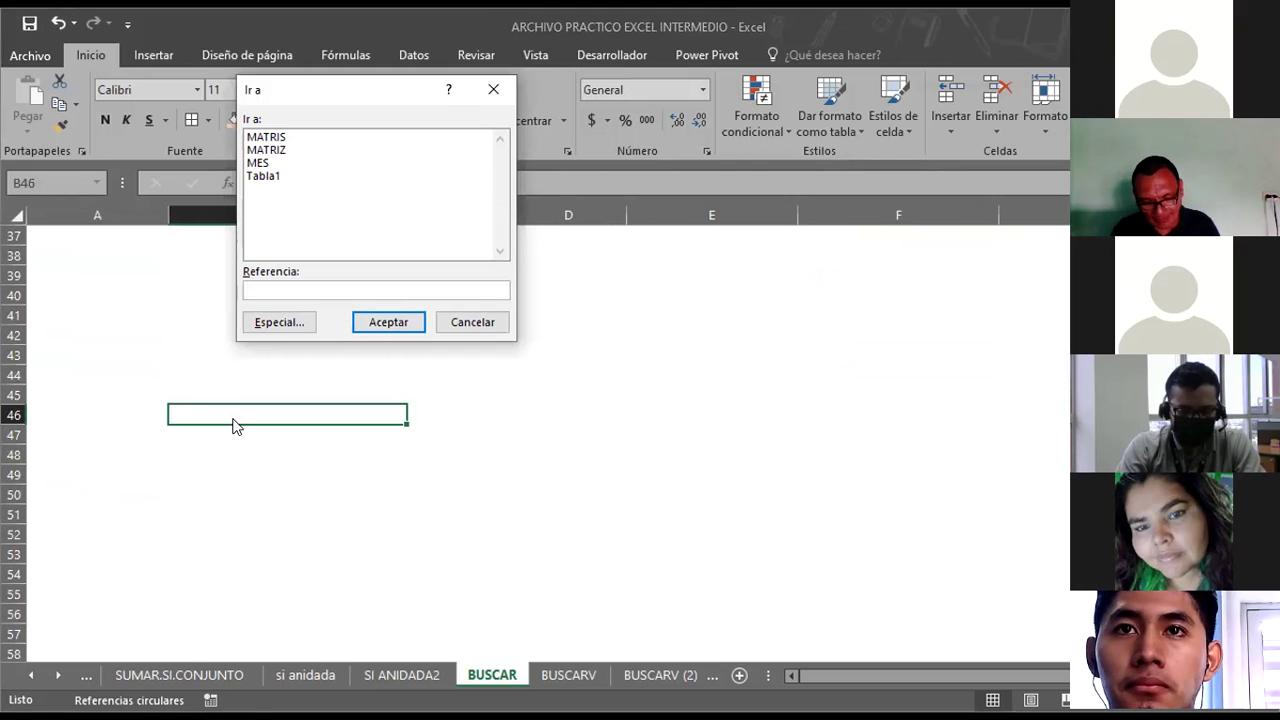
type("c56")
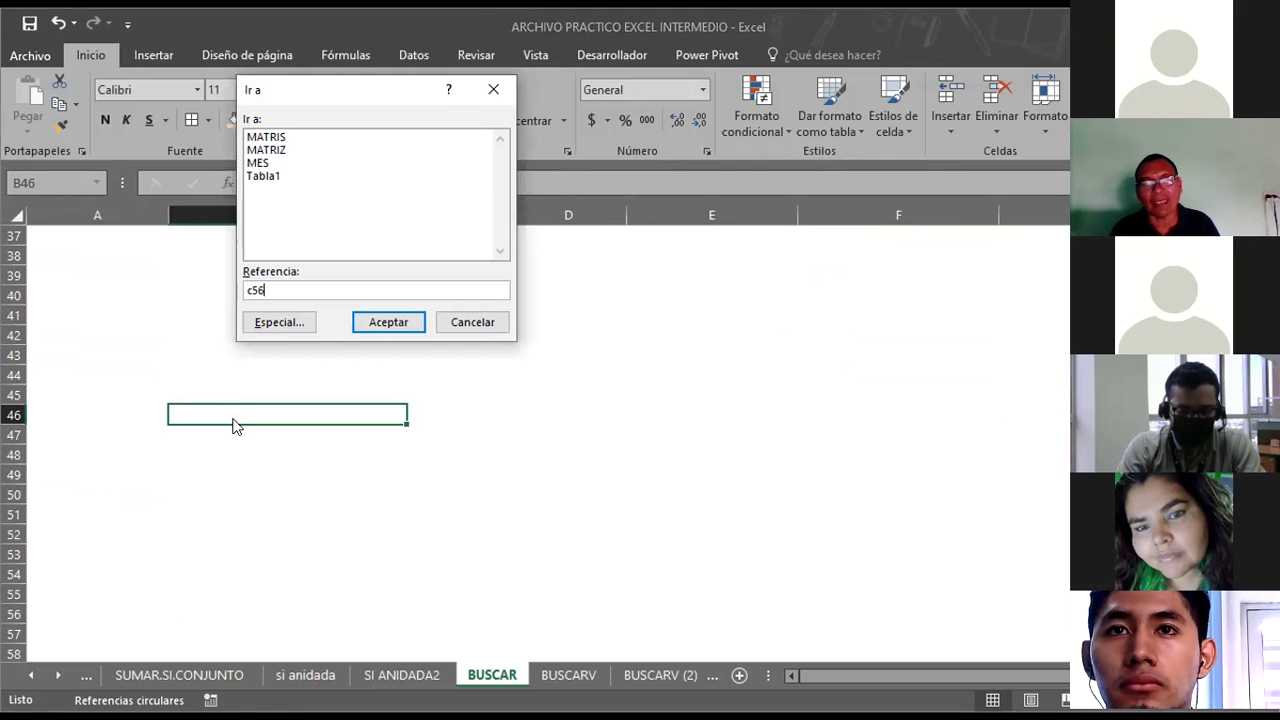
key("Return")
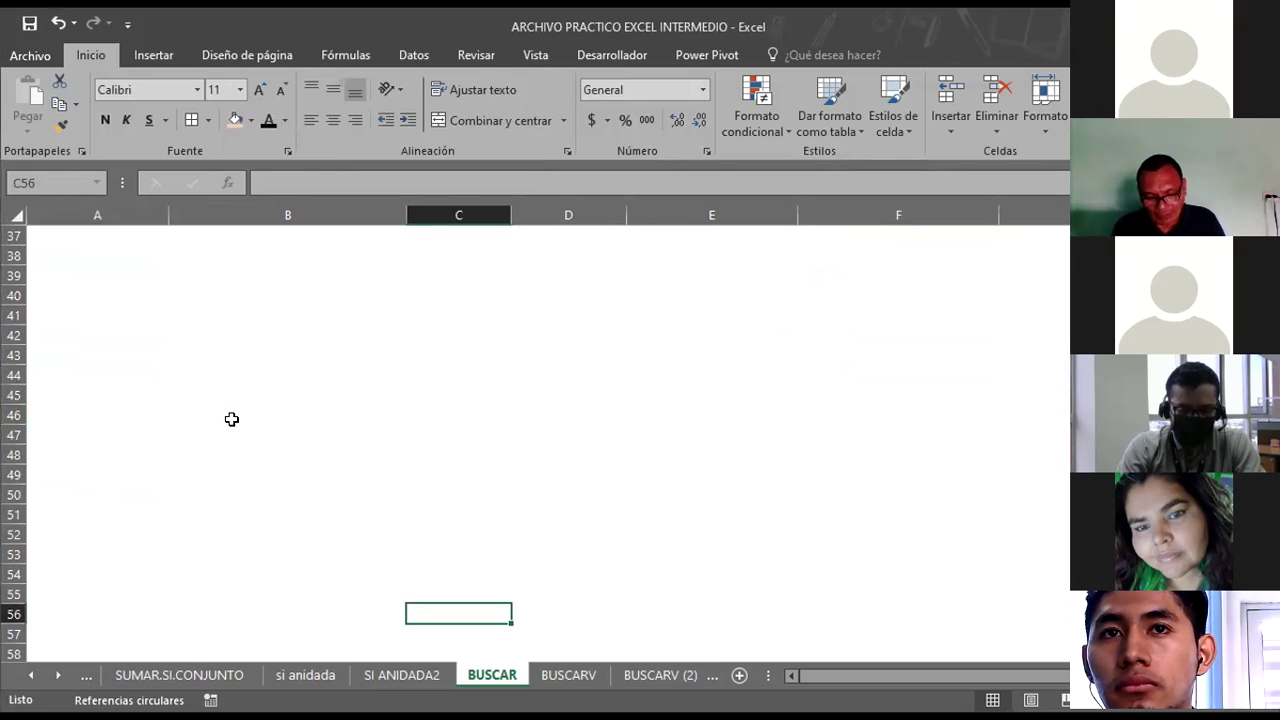
key("F5")
type("z1")
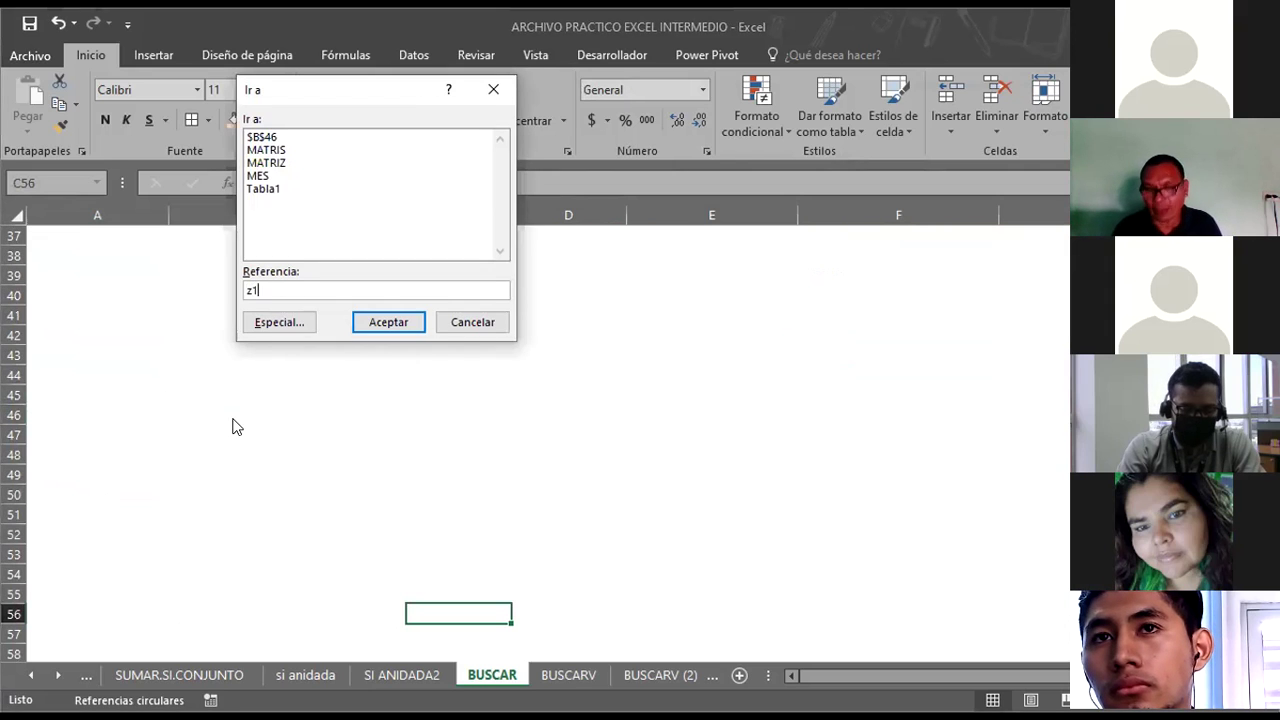
key("Return")
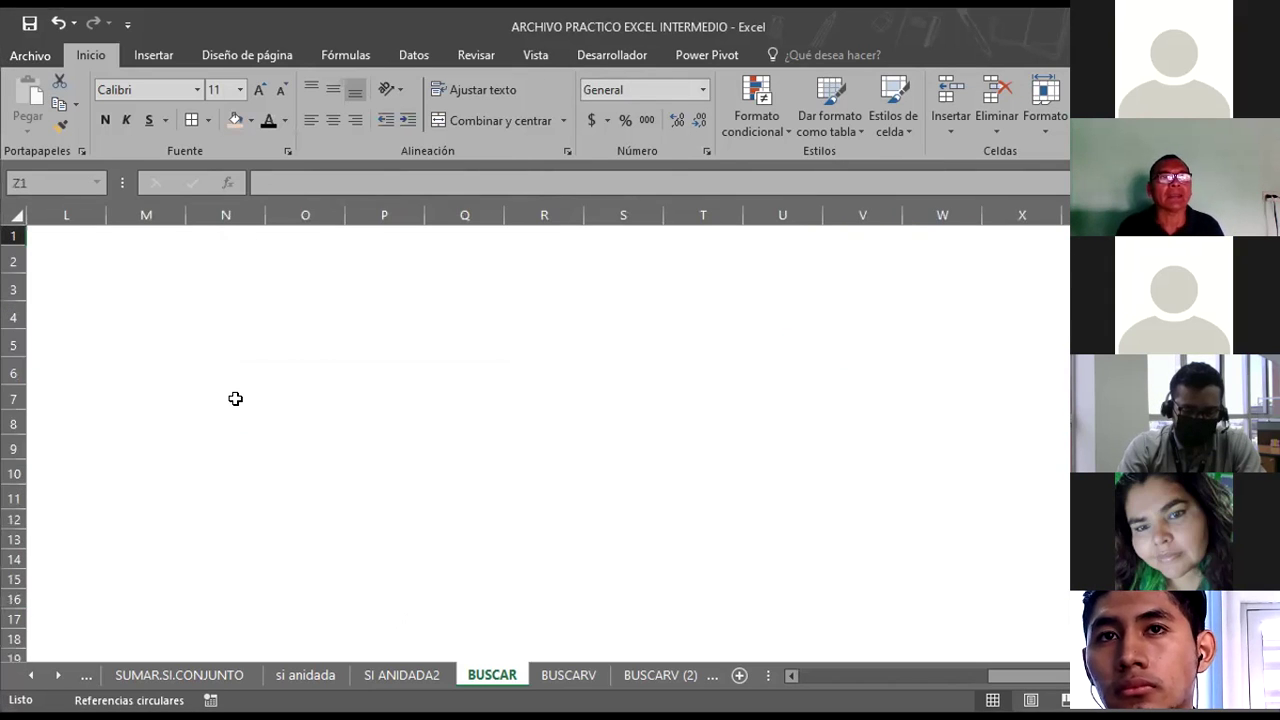
left_click(994, 335)
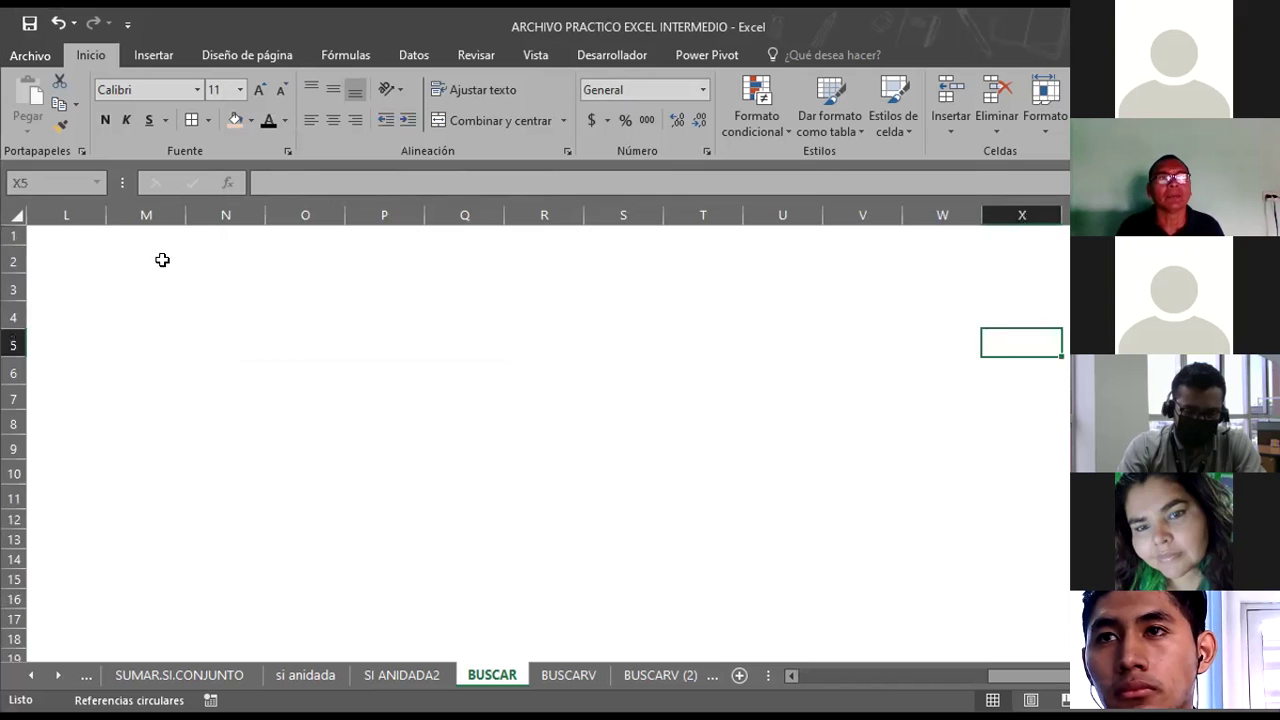
left_click(333, 341)
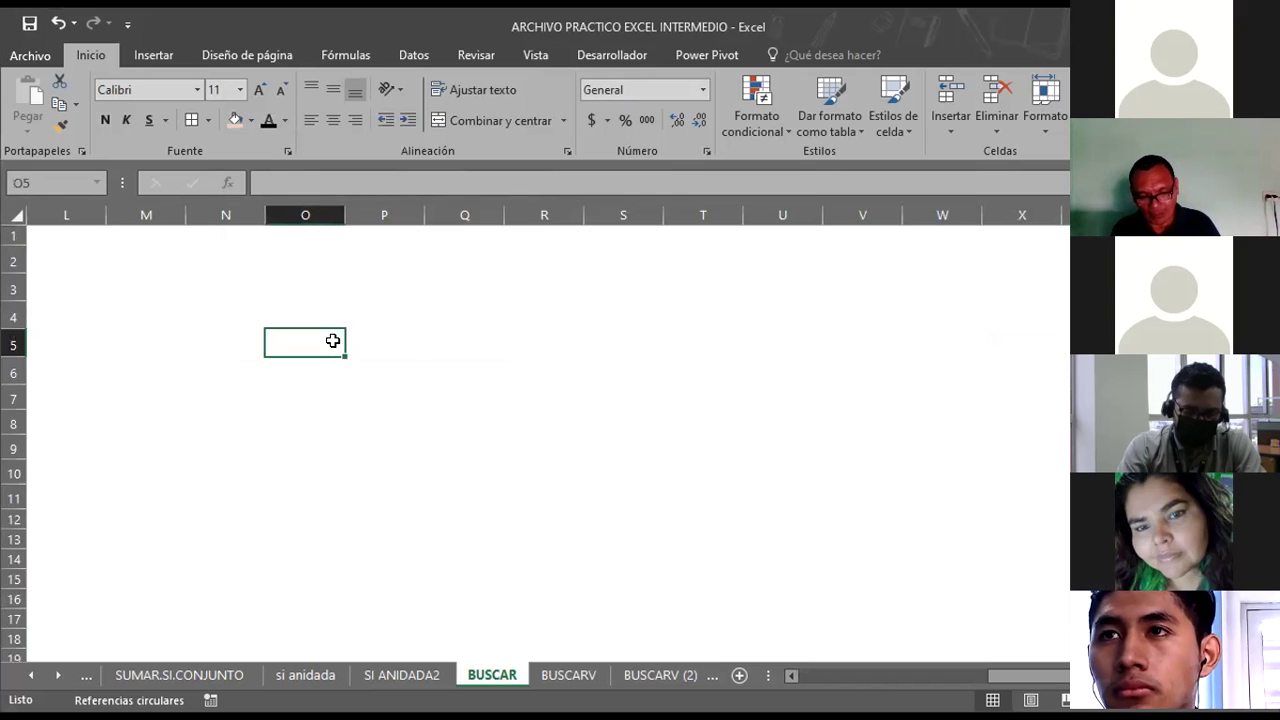
key("F5")
type("a1")
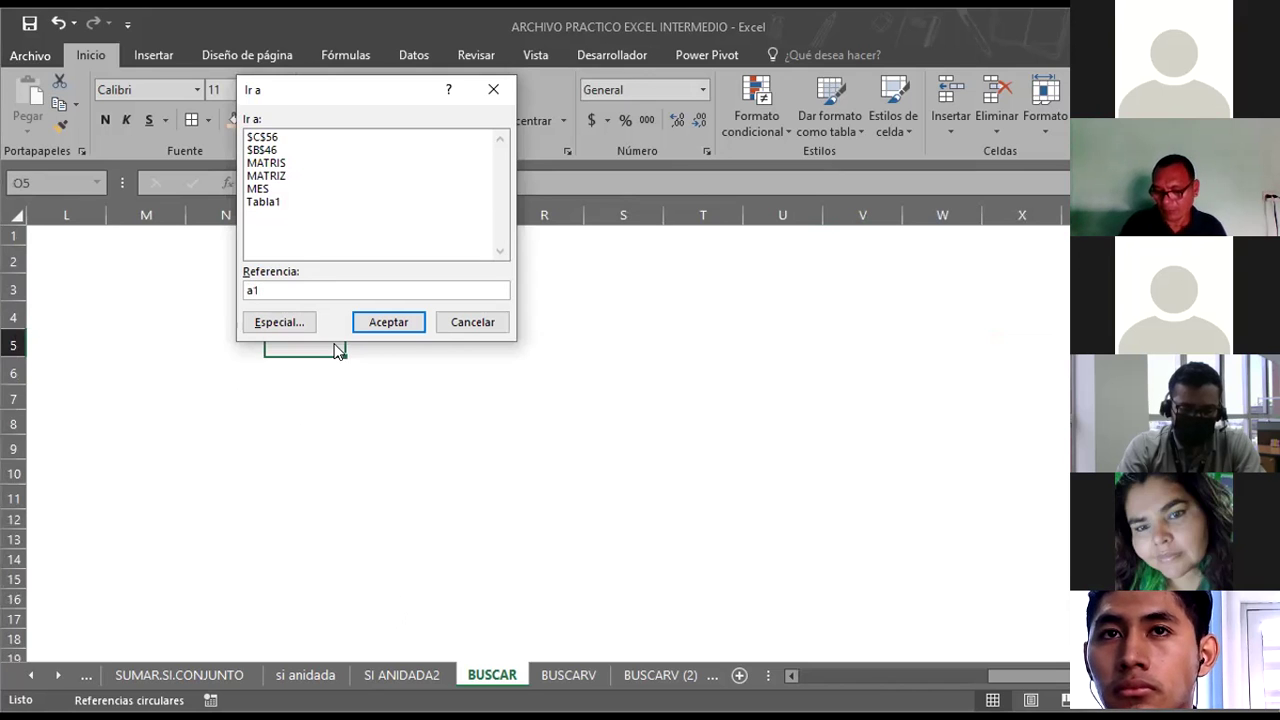
key("Return")
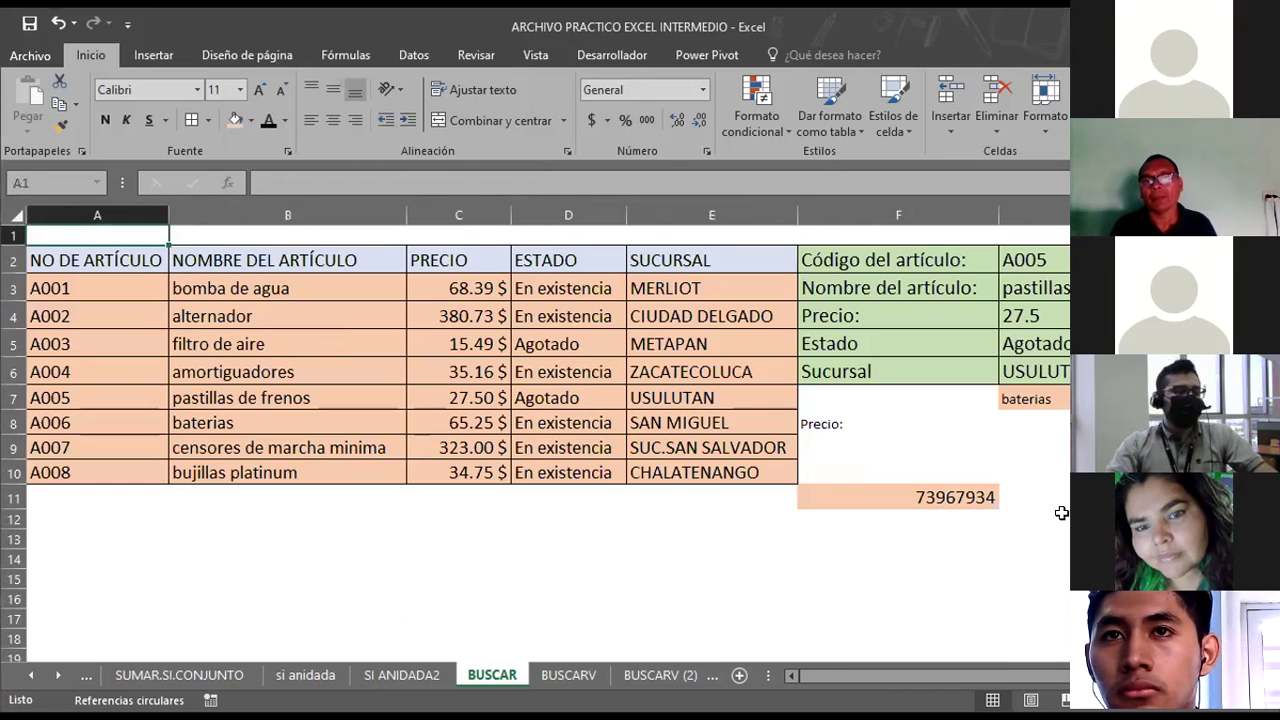